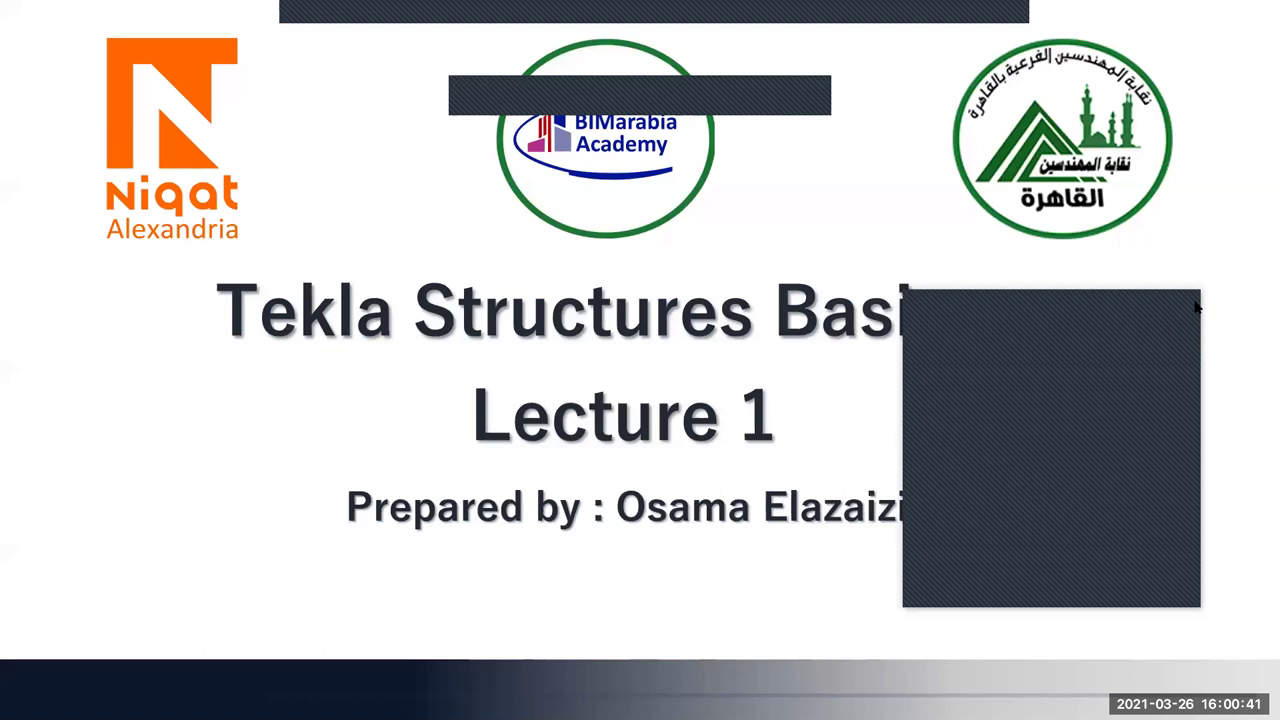
# Dismiss the window covering the title slide and advance to the About Lecturer slide.
pyautogui.click(1189, 305)
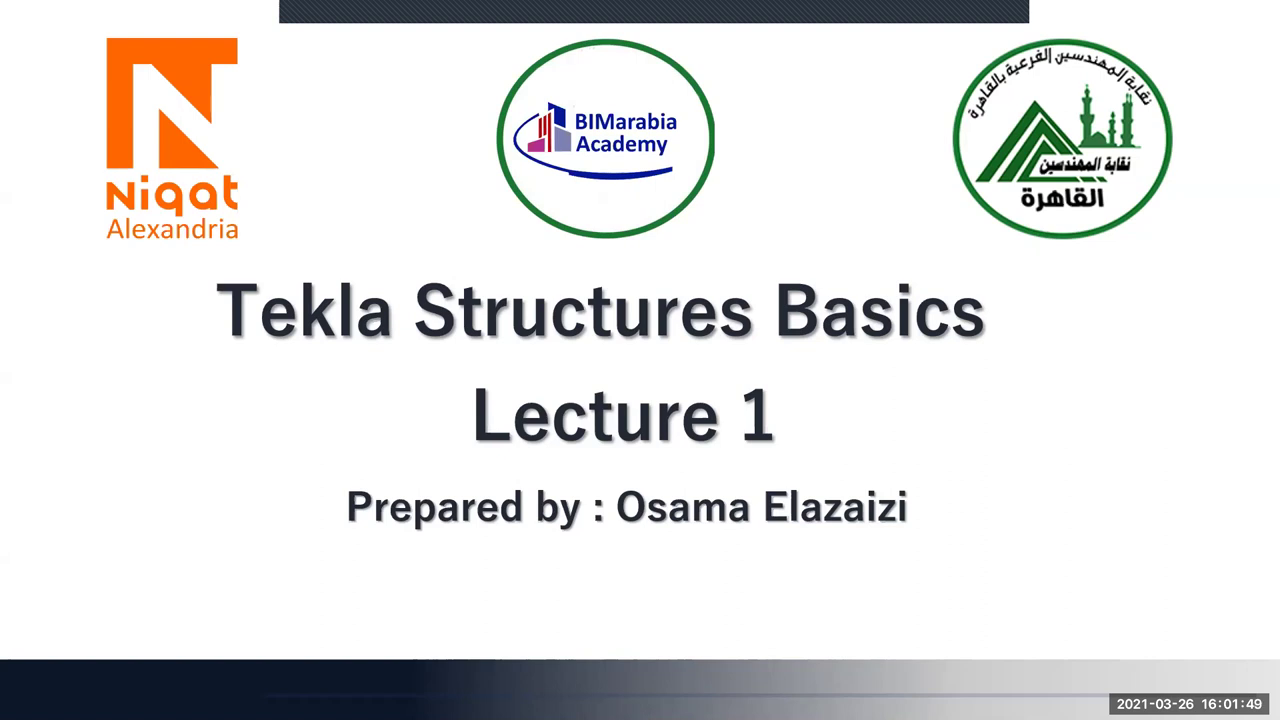
pyautogui.click(626, 211)
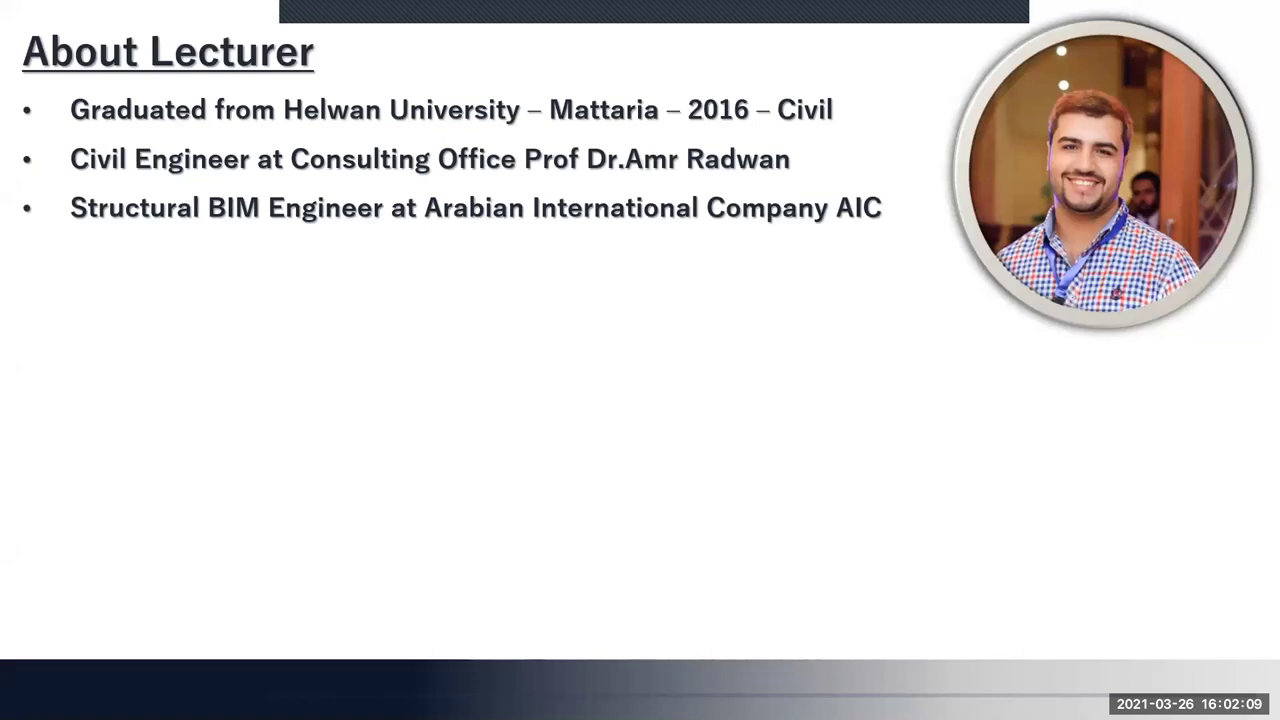
# Reveal the Certified User, Ambassador Silver and Certified Professional badges, then go to the Contents slide.
pyautogui.press('Right')
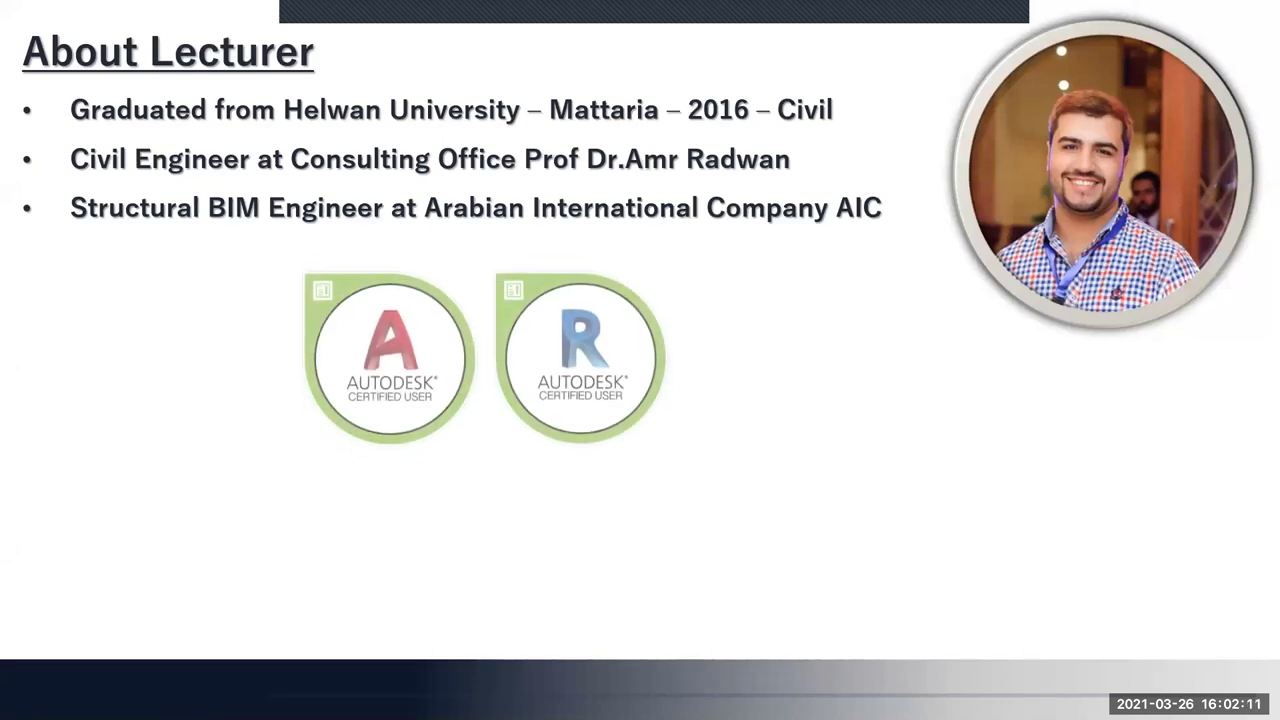
pyautogui.press('Right')
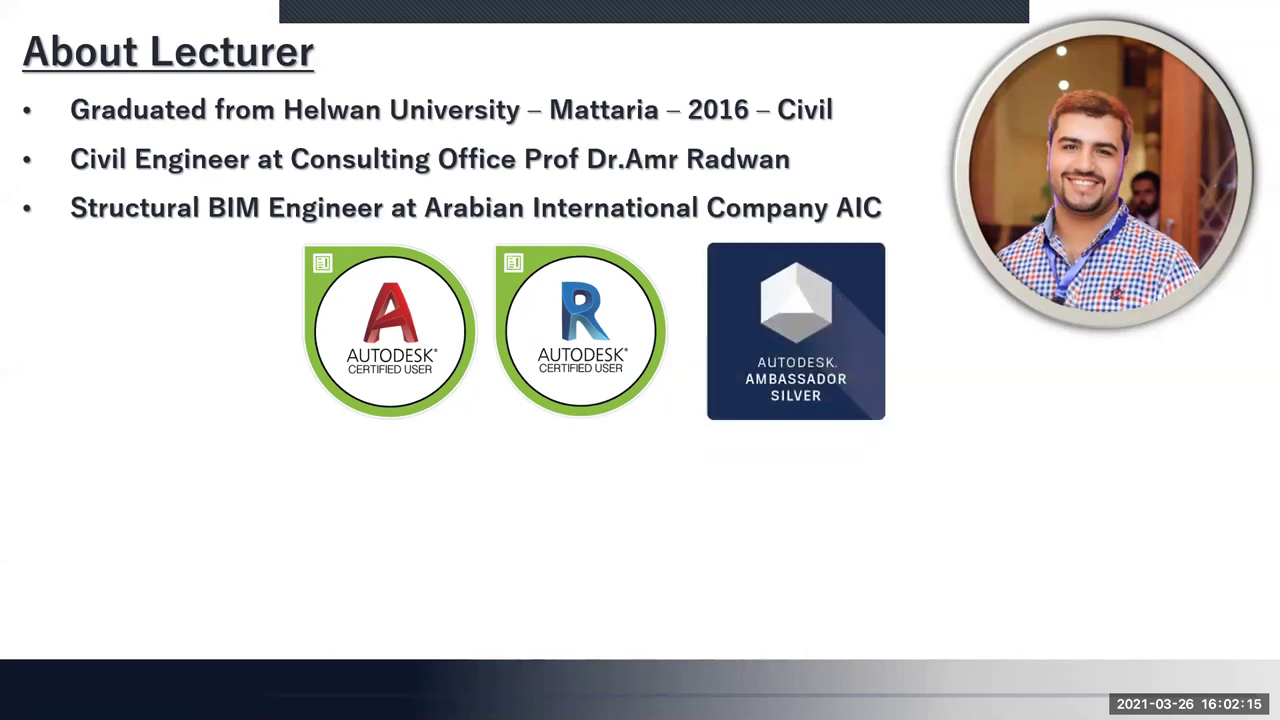
pyautogui.press('Right')
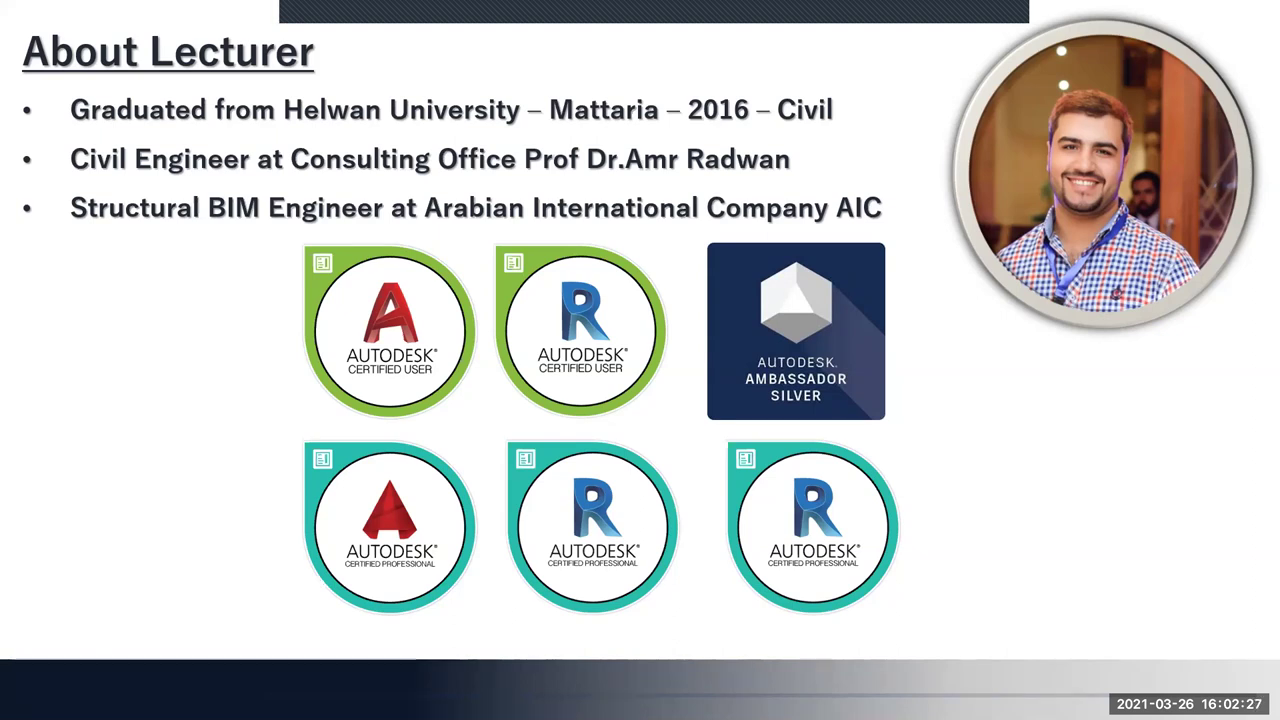
pyautogui.press('Right')
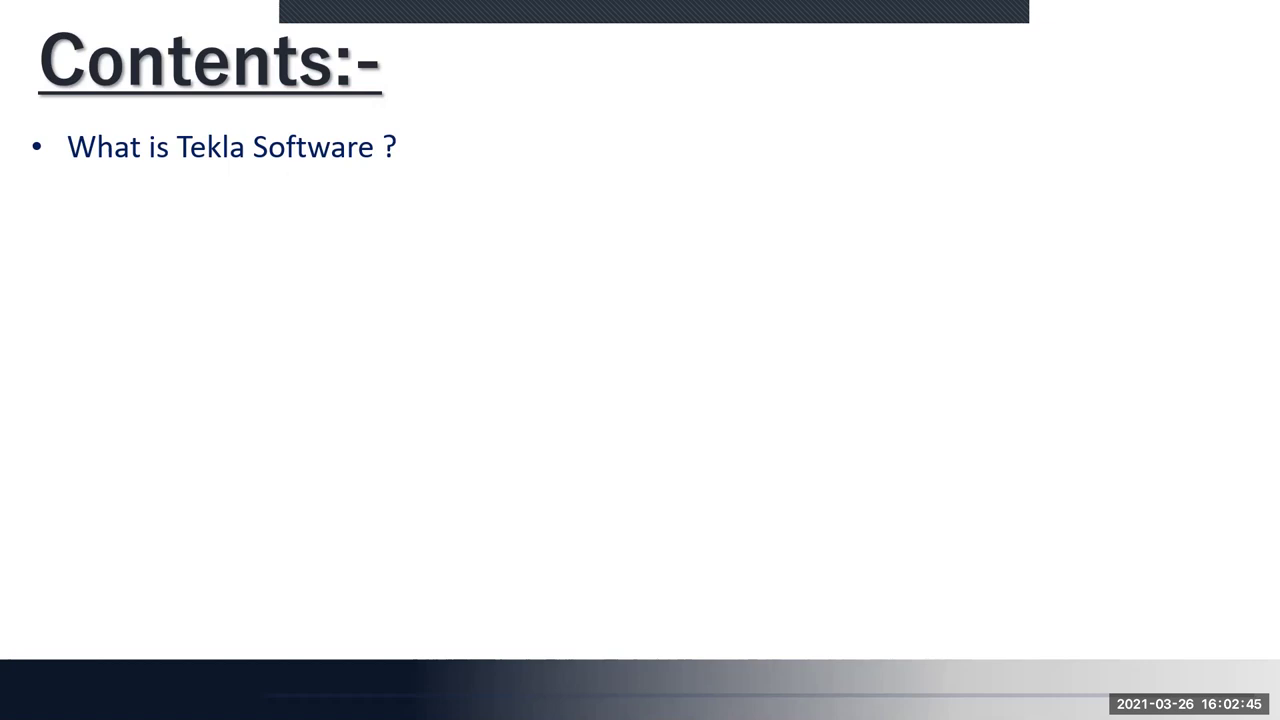
# Reveal the Contents bullets from Setup Tekla & Environments to Edit Steel Members, then advance.
pyautogui.press('Right')
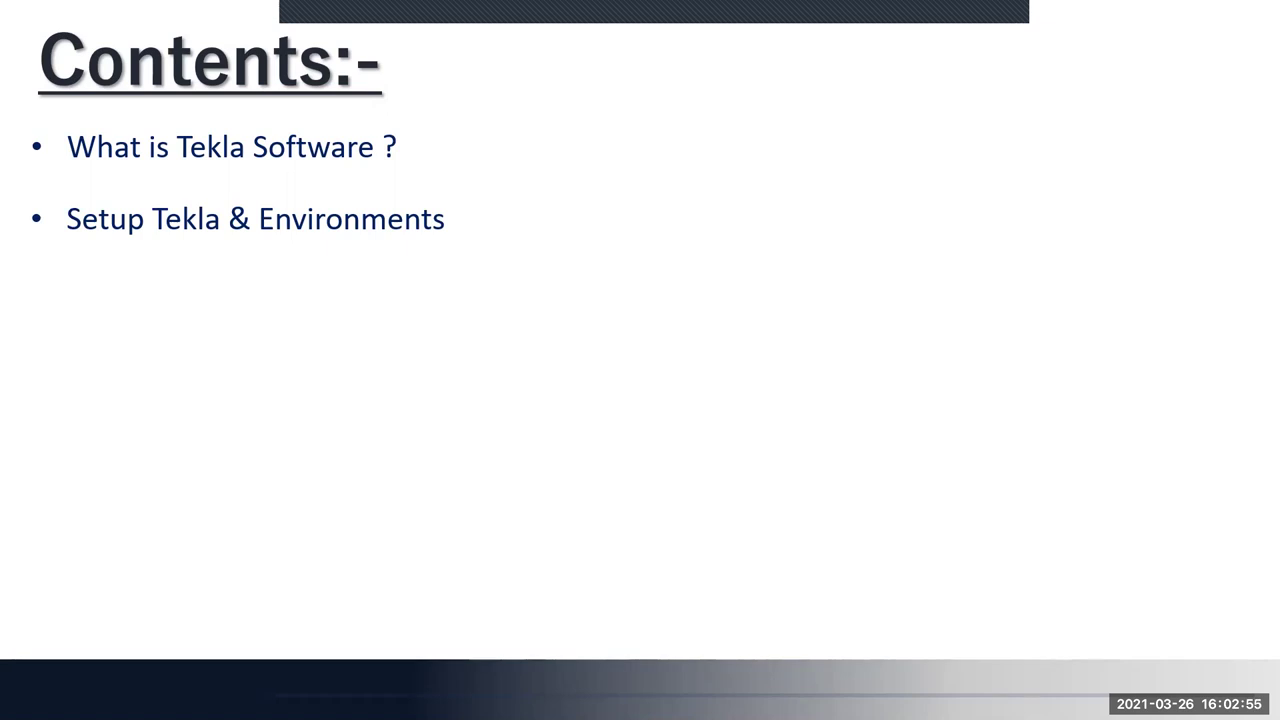
pyautogui.press('Right')
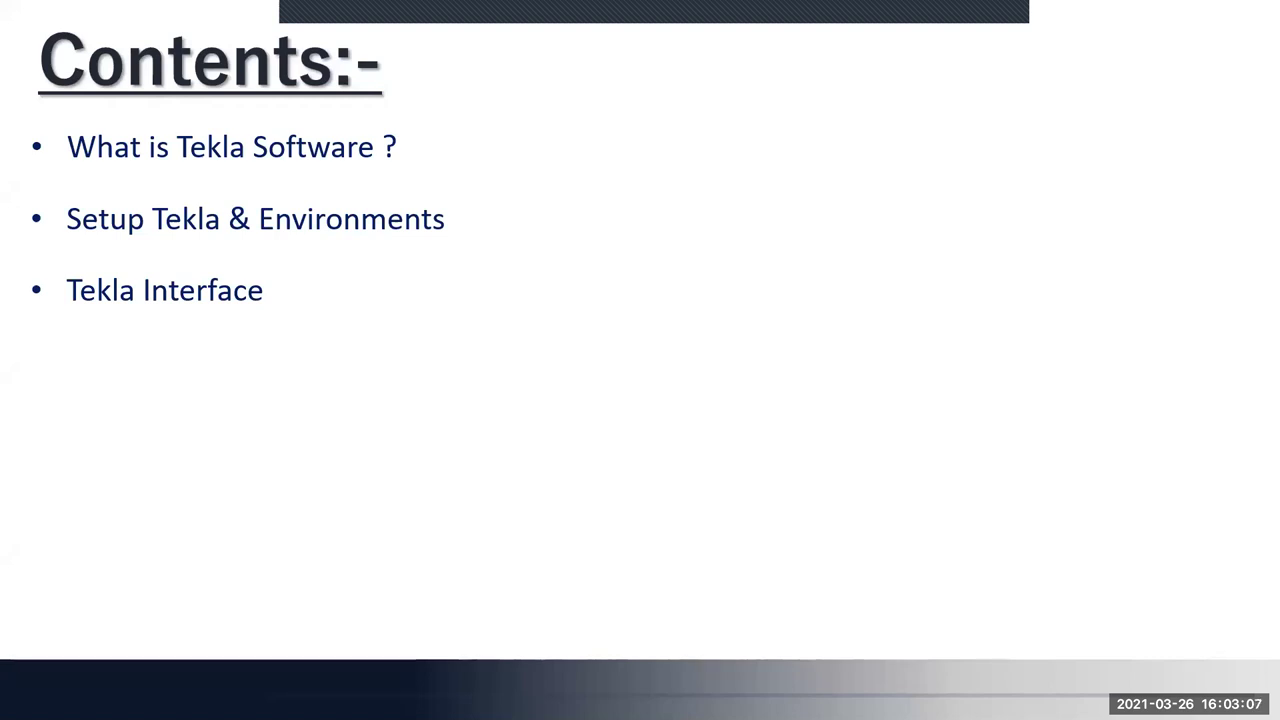
pyautogui.press('Right')
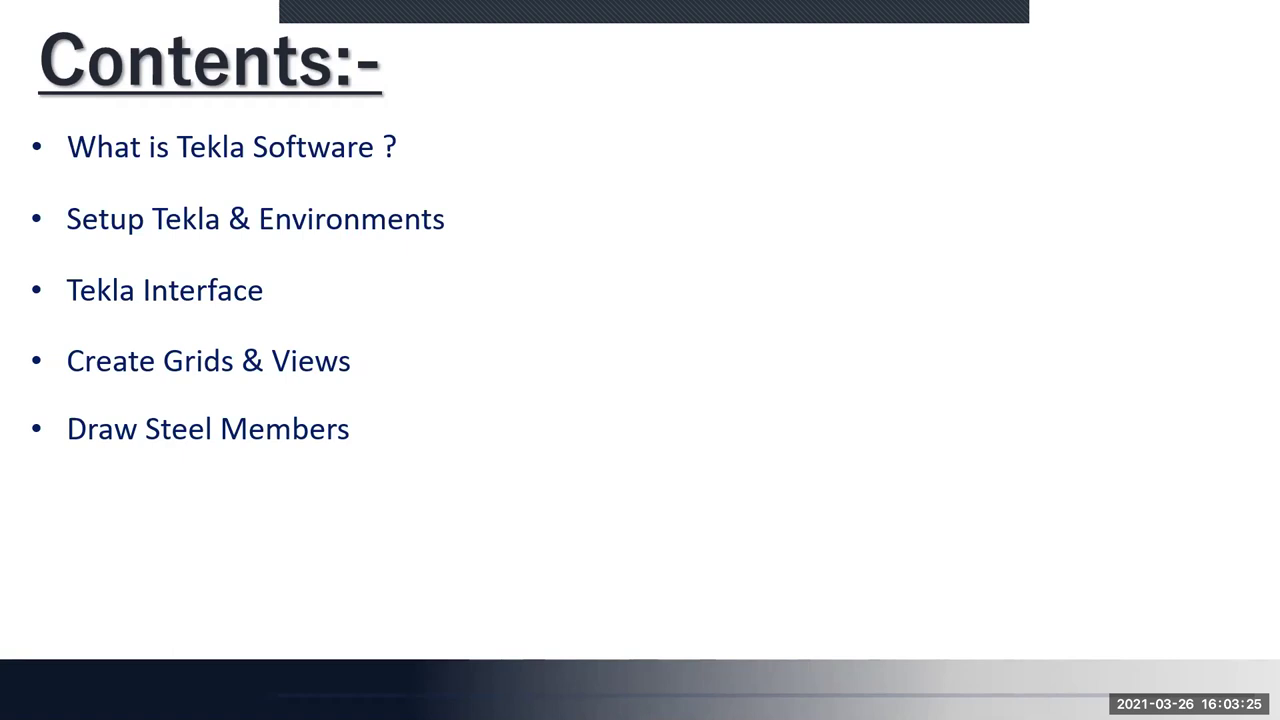
pyautogui.press('Right')
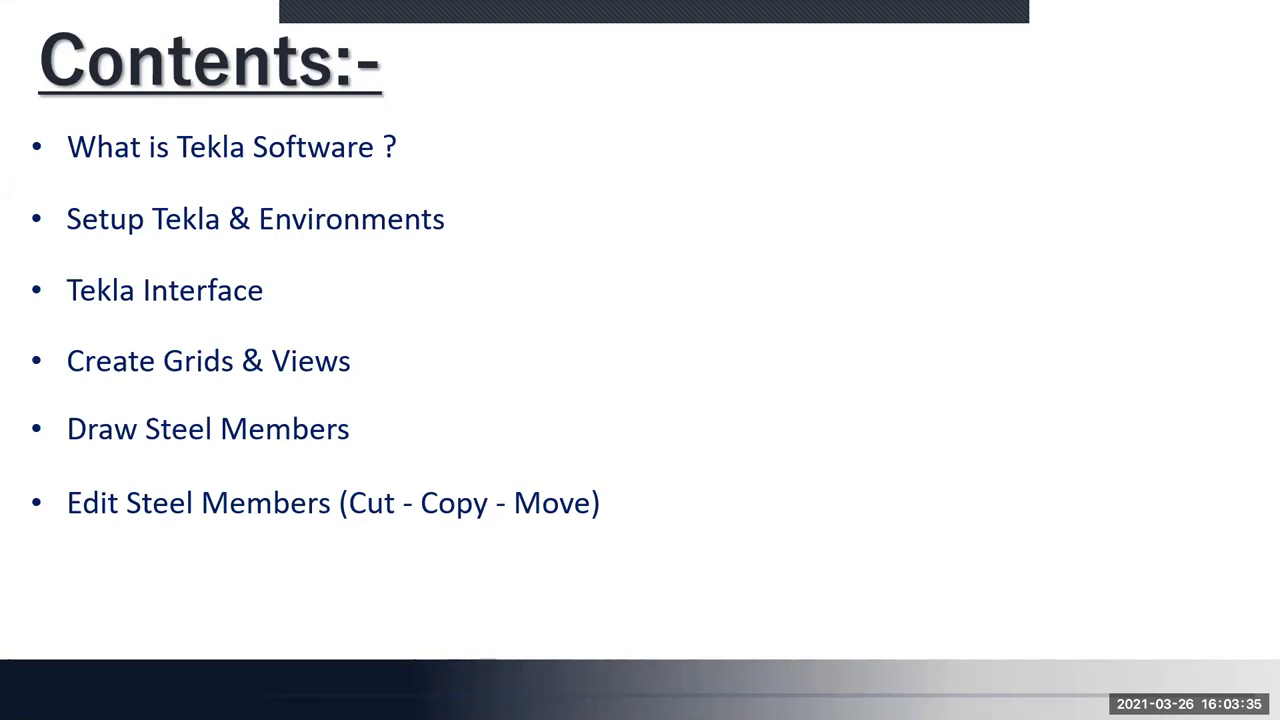
pyautogui.press('Right')
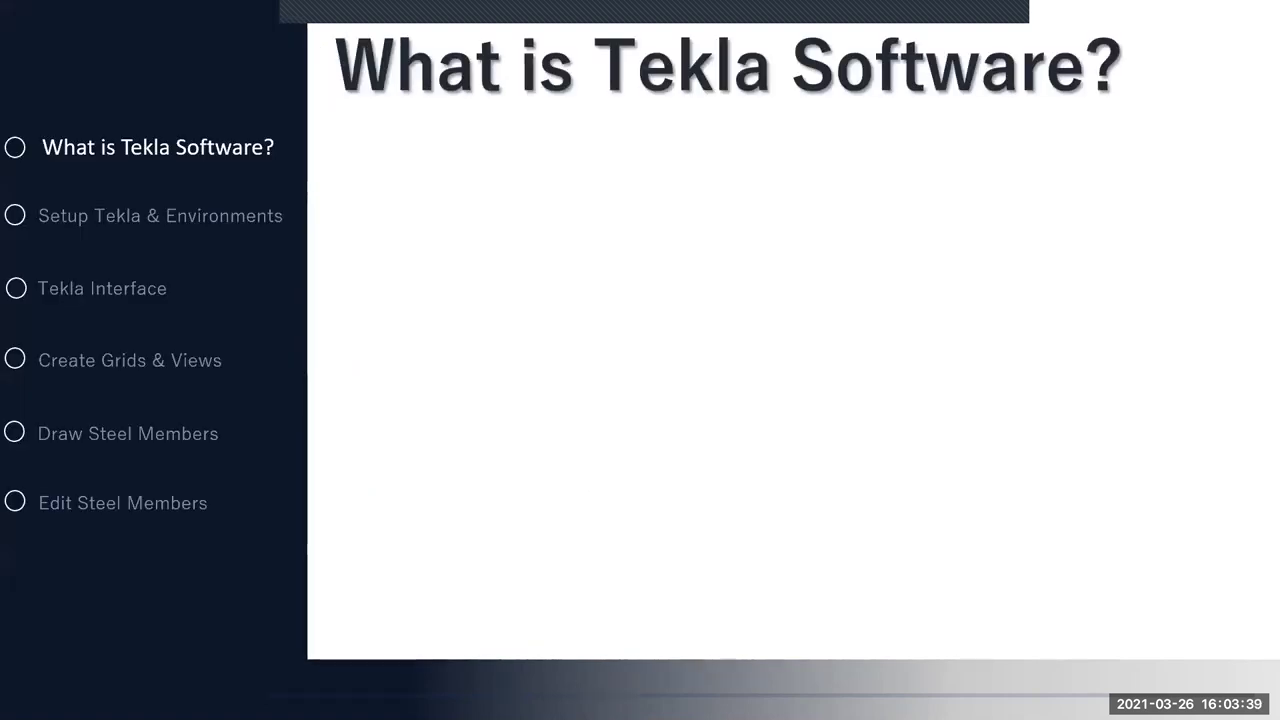
# Reveal the Tekla logo on the slide, then cycle through open windows toward Firefox.
pyautogui.press('Right')
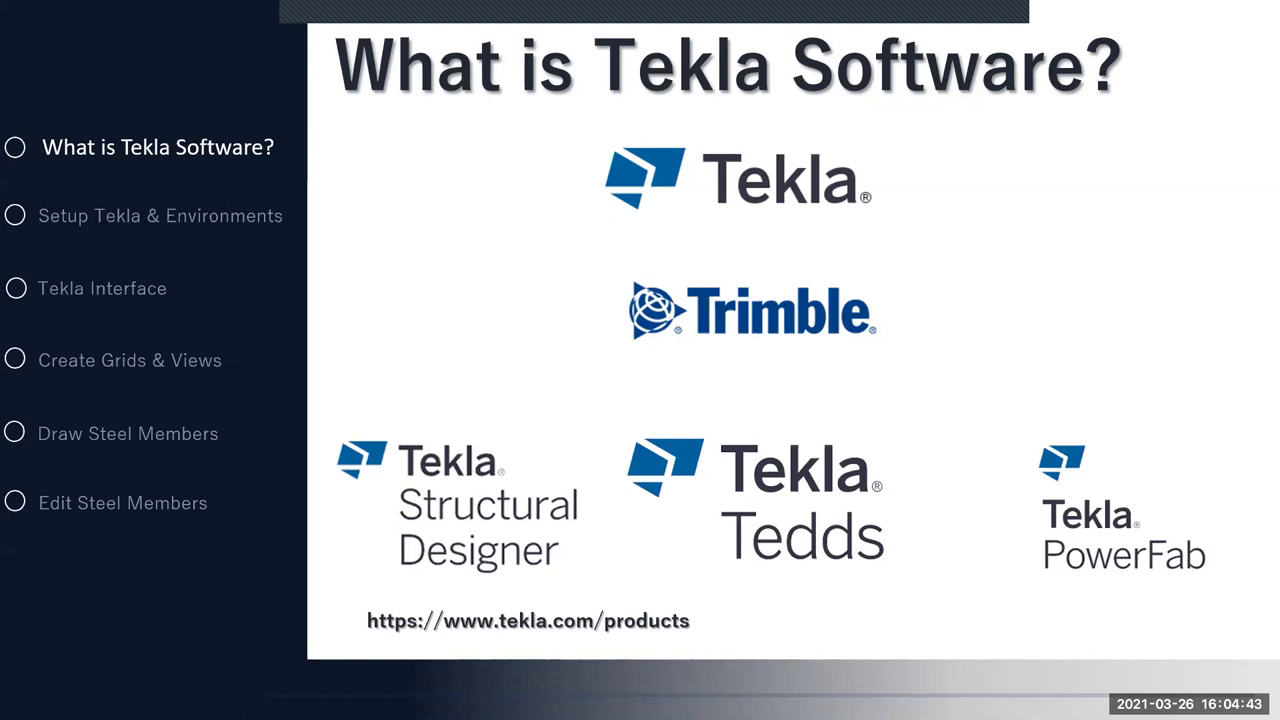
pyautogui.hotkey('alt', 'Tab')
pyautogui.press('Tab')
pyautogui.press('Tab')
pyautogui.press('Tab')
# Browse the tekla.com products page, then return to the Setup Tekla & Environments slide.
pyautogui.click(60, 14)
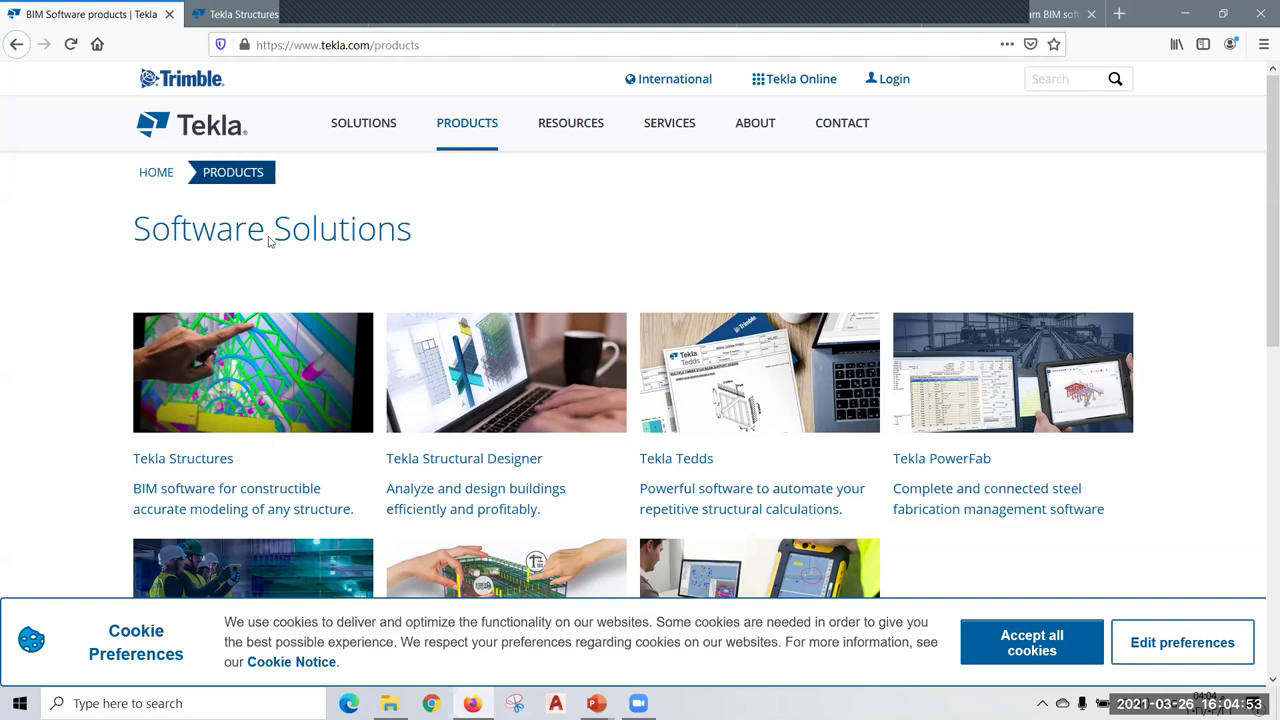
pyautogui.scroll(-1, 152, 351)
pyautogui.scroll(-1, 152, 351)
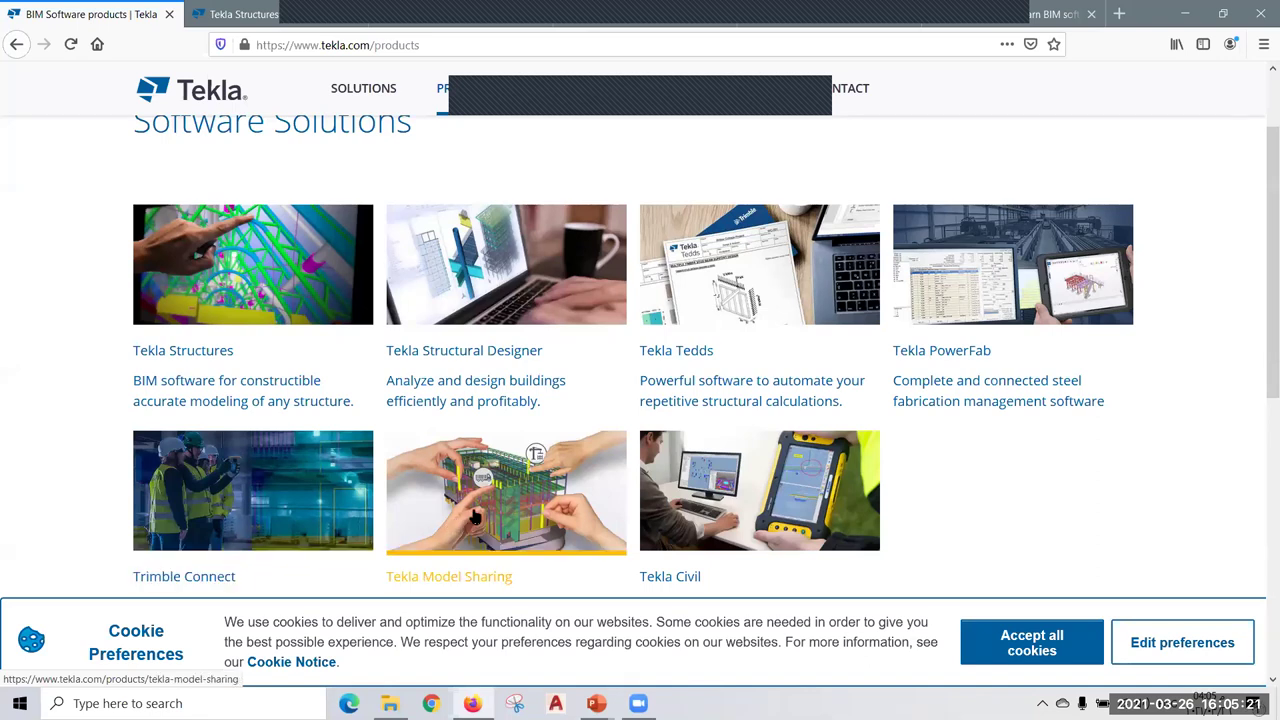
pyautogui.click(474, 512)
pyautogui.click(699, 515)
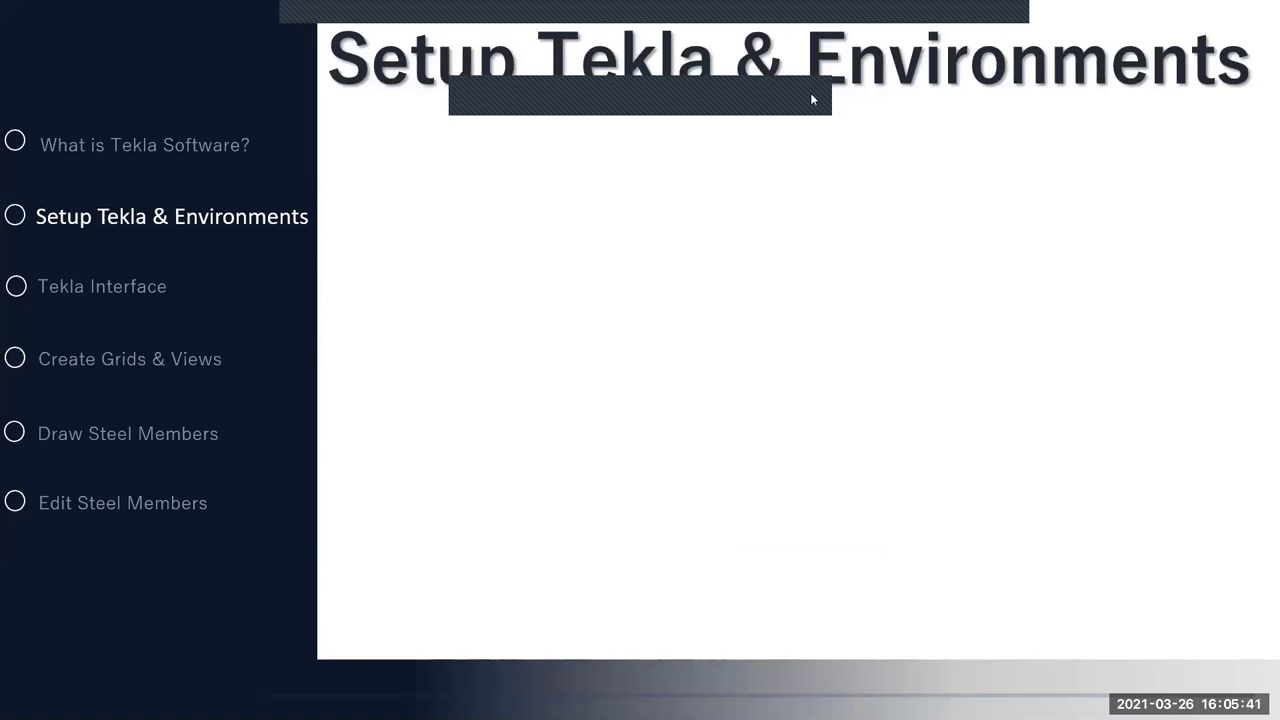
# Show the Setup Tekla Structures bullet and student download link, then open Firefox's For Students page.
pyautogui.click(799, 166)
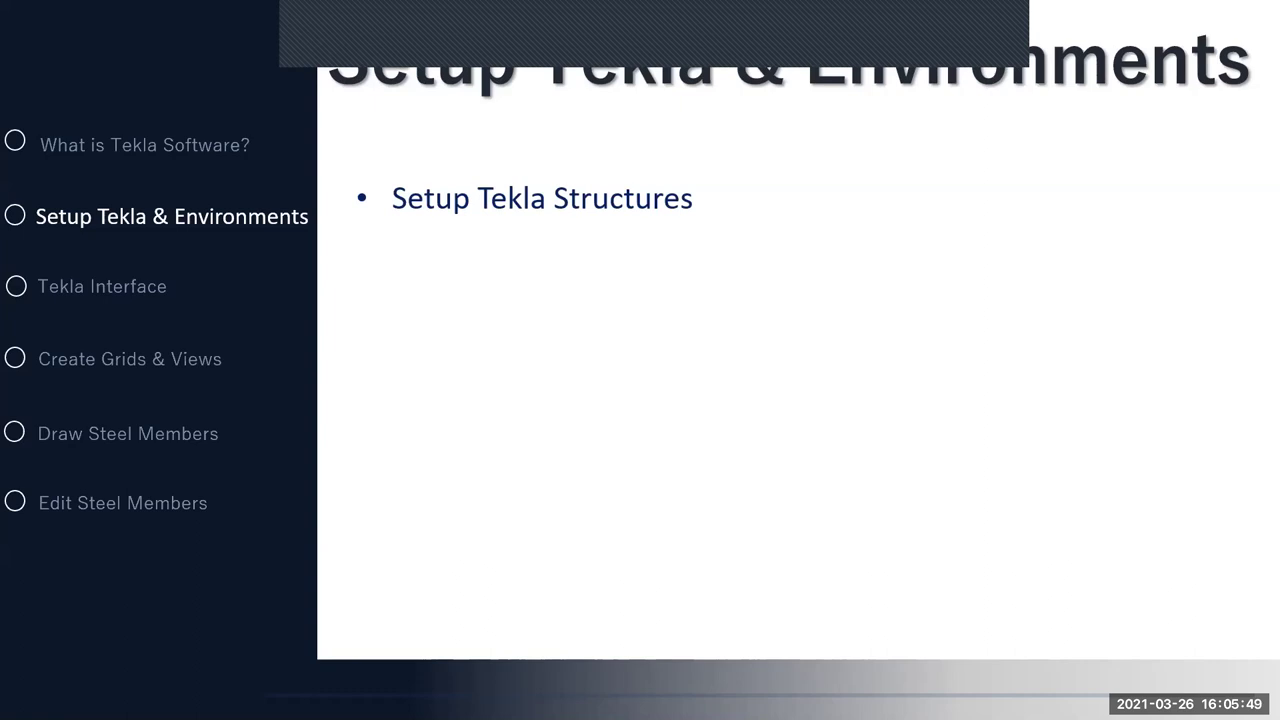
pyautogui.press('Right')
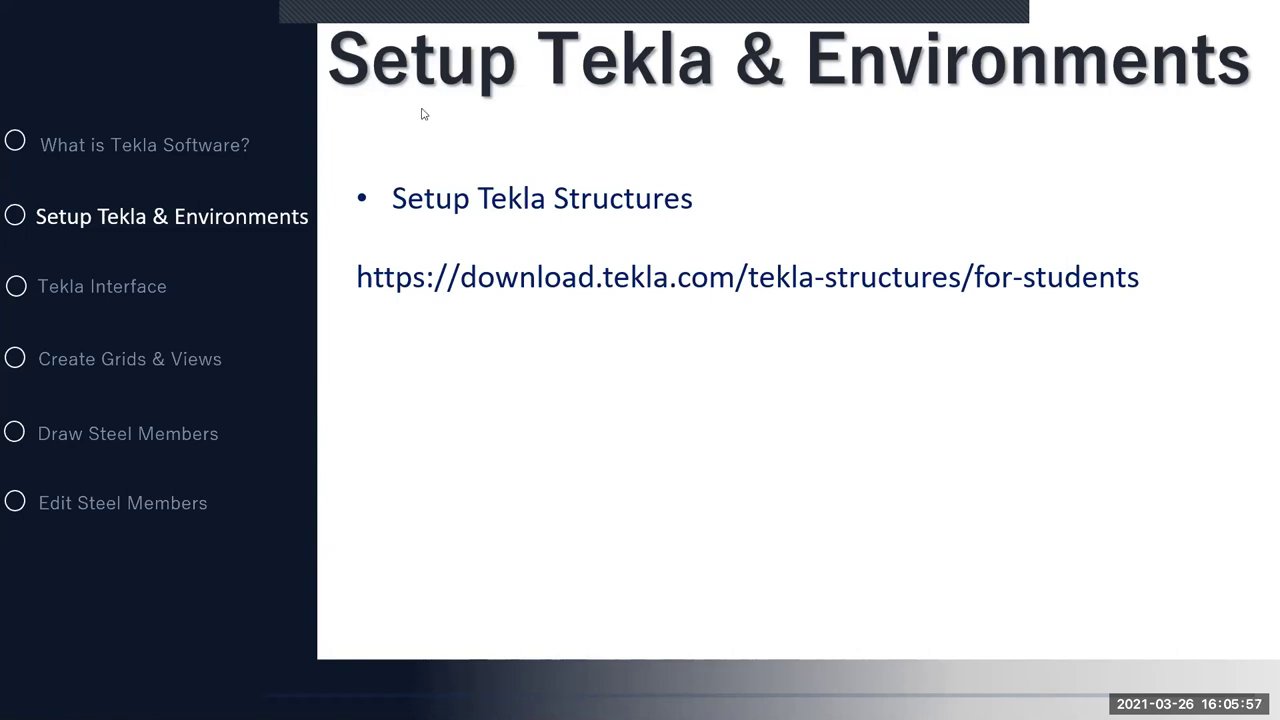
pyautogui.hotkey('alt', 'Tab')
pyautogui.click(245, 12)
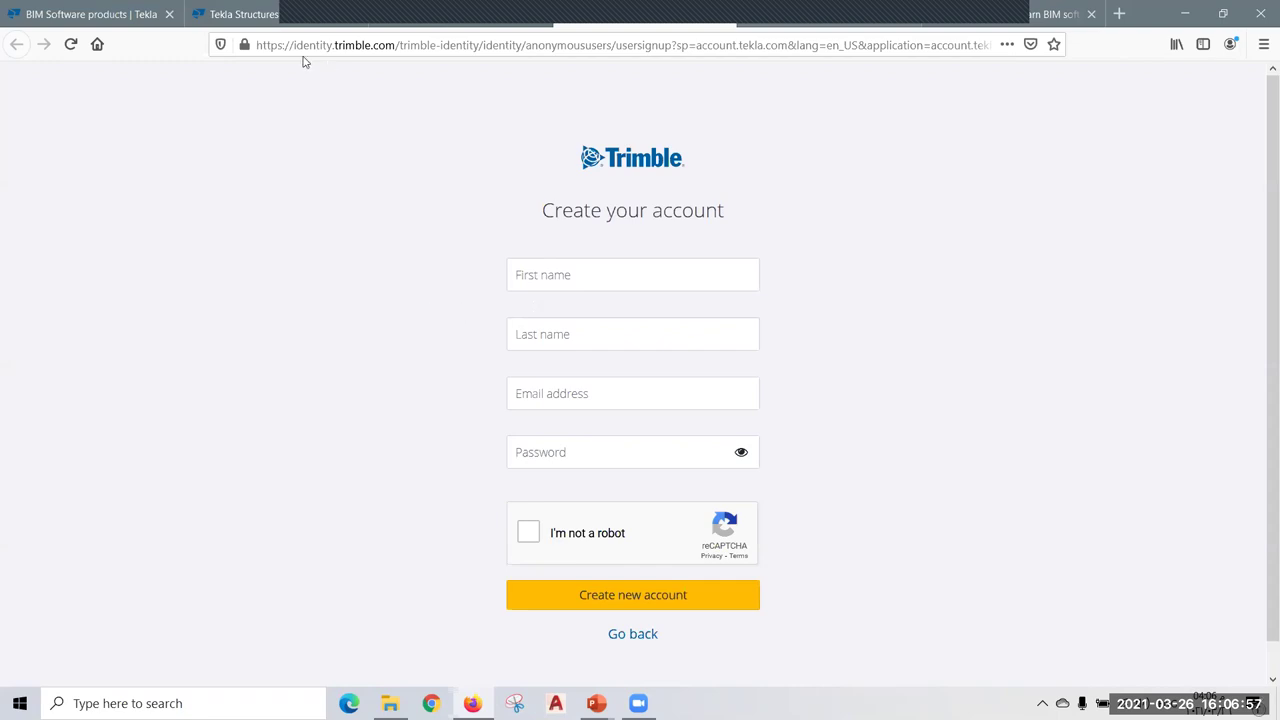
# On campus.tekla.com/download, scroll to the terms checkboxes and request the Tekla Structures 2021 download.
pyautogui.hotkey('ctrl', 'Tab')
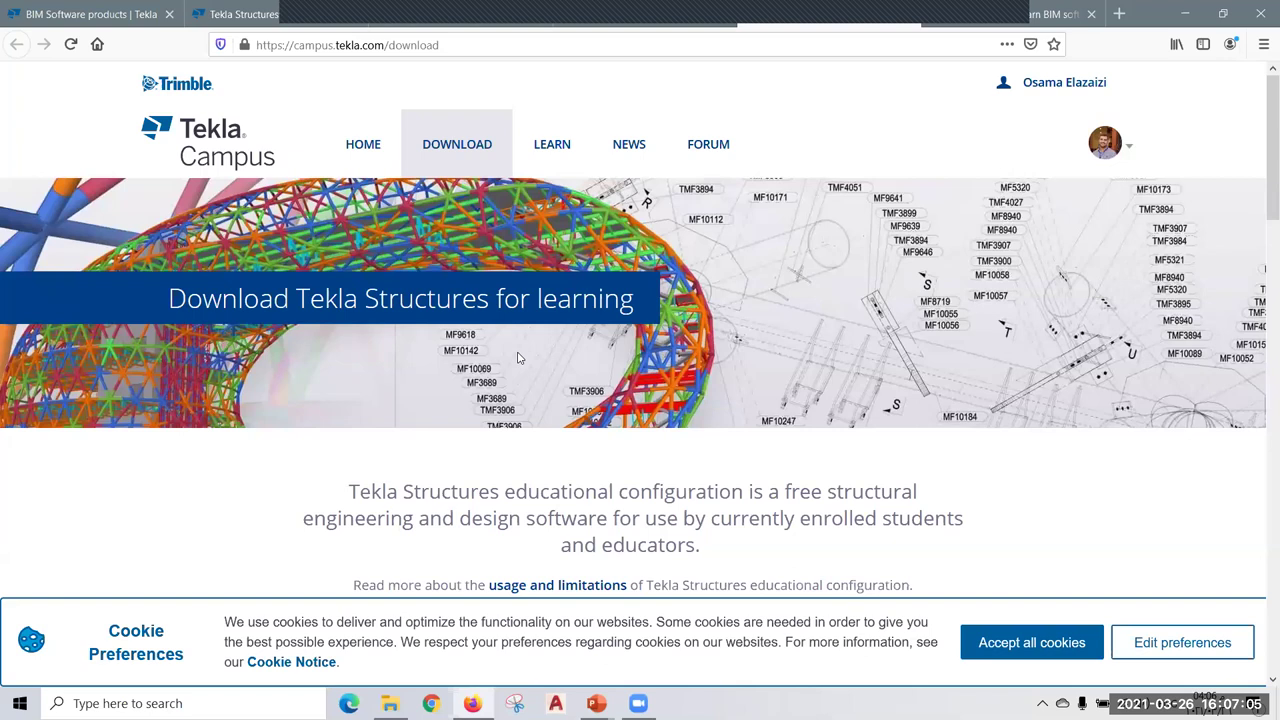
pyautogui.scroll(-3, 518, 357)
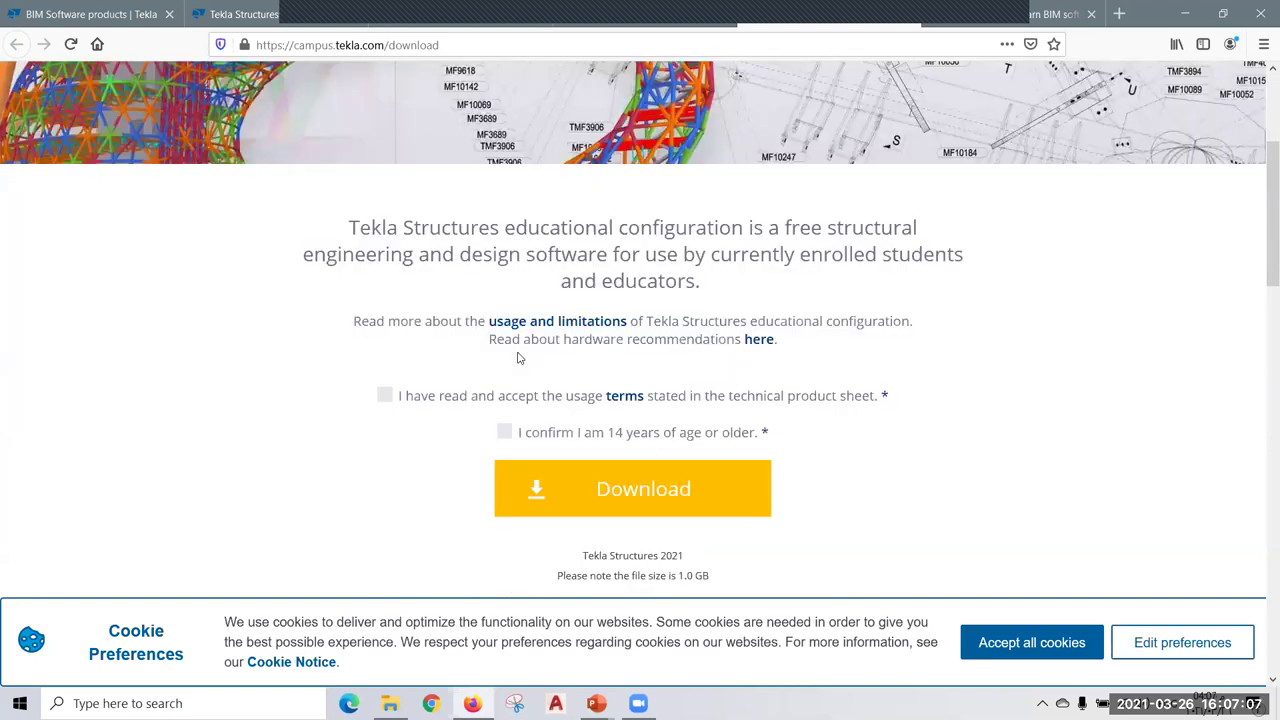
pyautogui.scroll(-1, 560, 385)
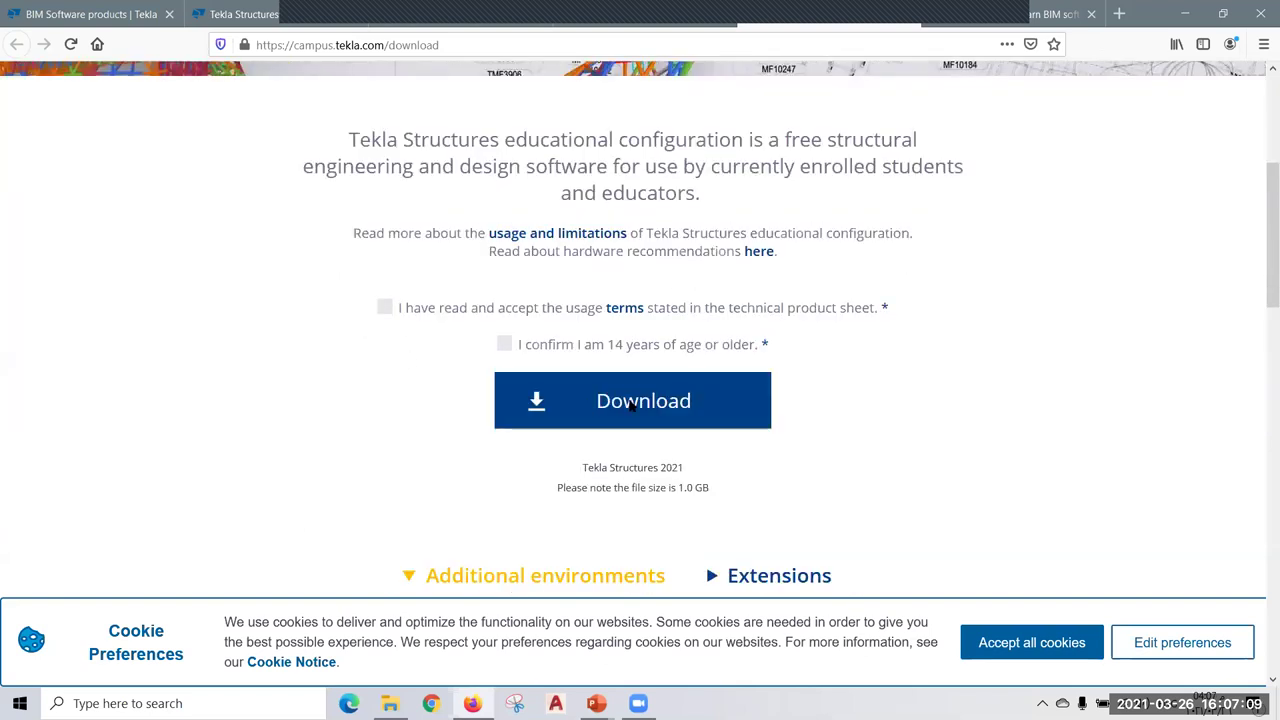
pyautogui.click(632, 404)
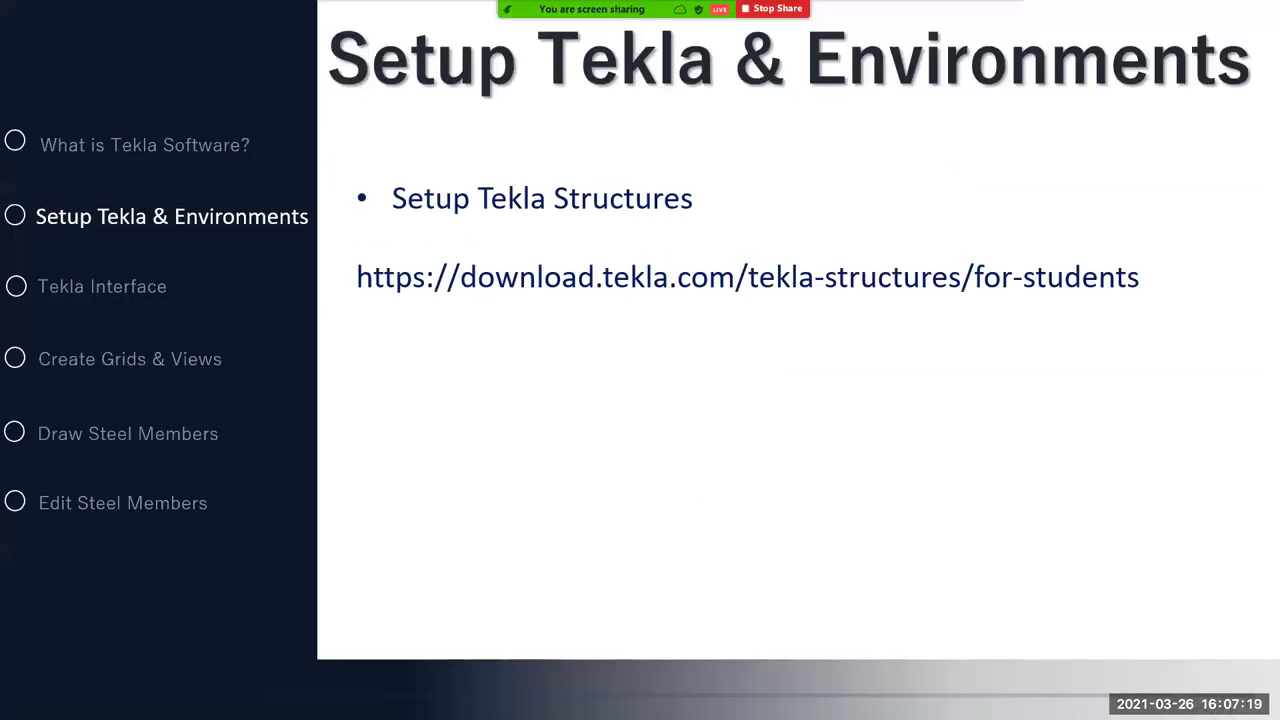
# Reveal the remaining bullet and advance past the Setup Tekla & Environments slide.
pyautogui.press('Right')
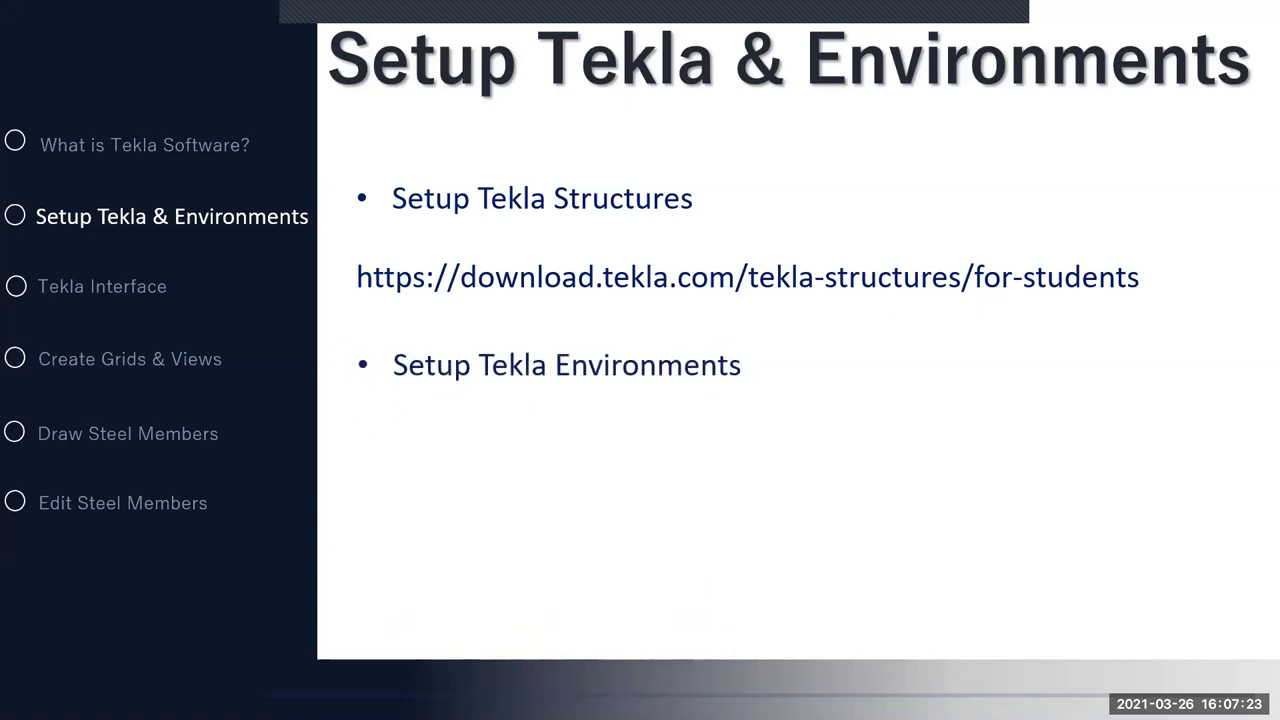
pyautogui.press('Right')
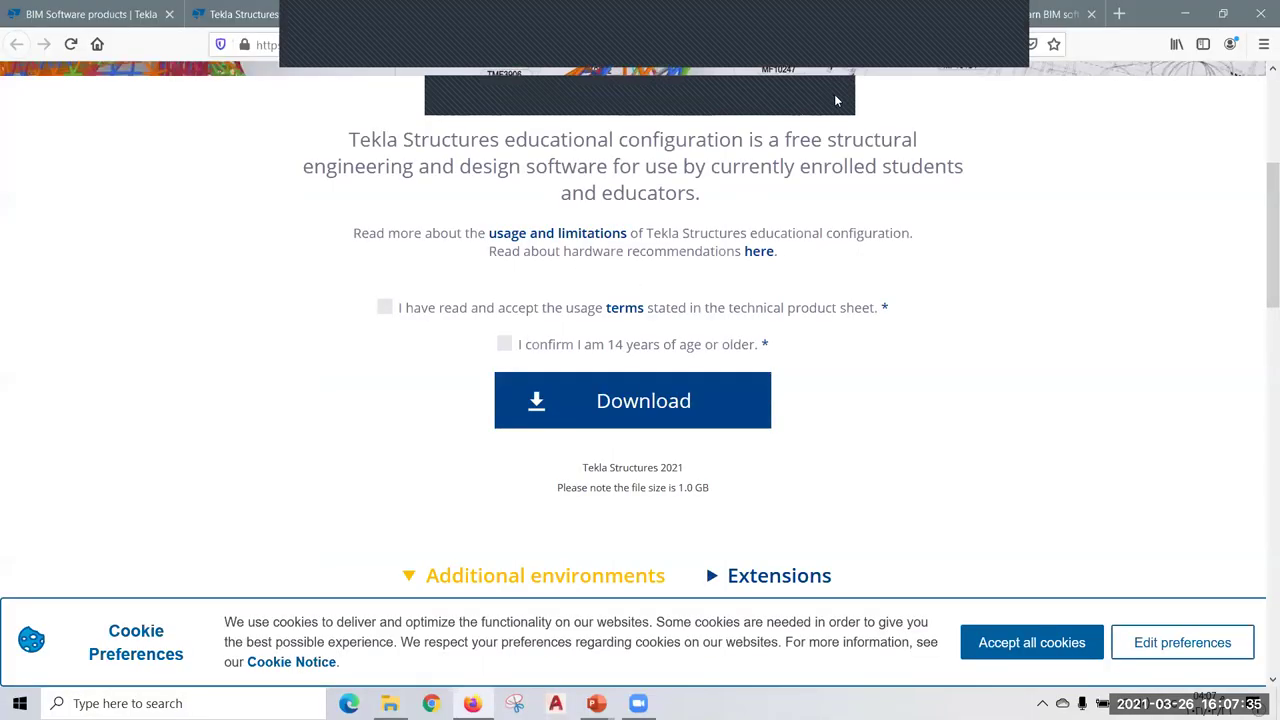
# Scroll to Additional environments and expand it to show the Middle-East, Default and UK entries.
pyautogui.scroll(-3, 855, 237)
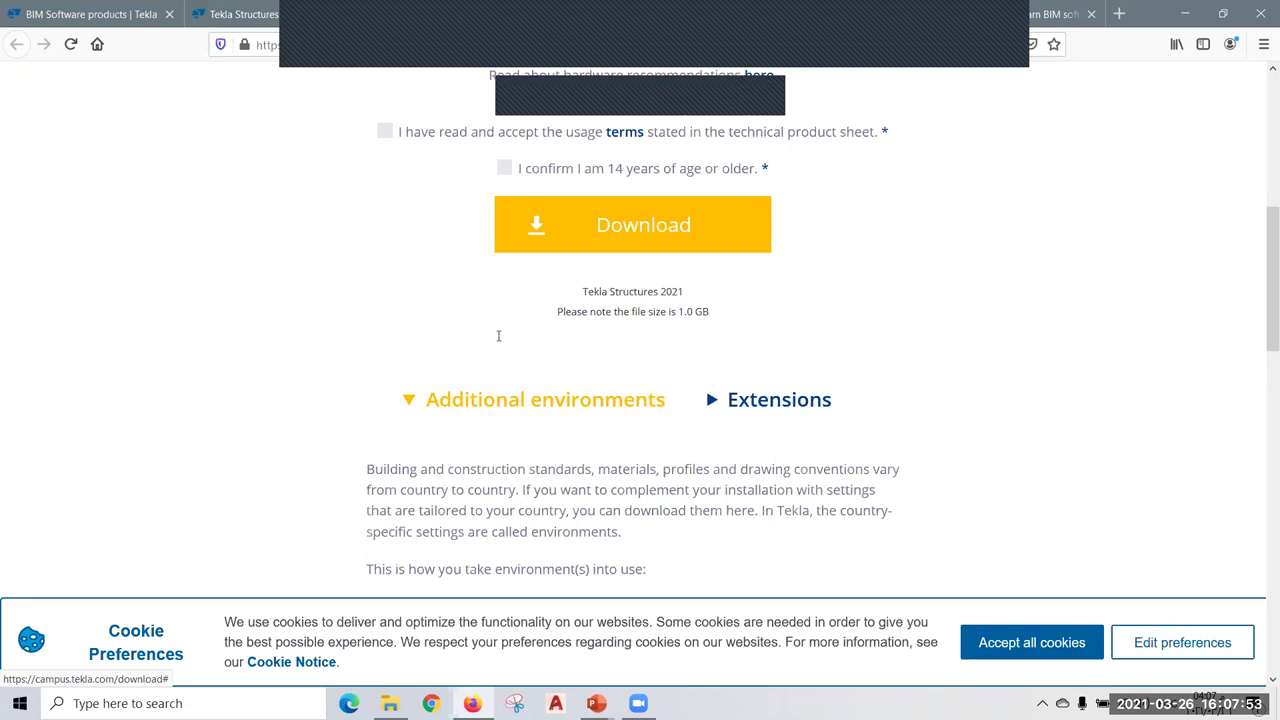
pyautogui.scroll(-4, 498, 336)
pyautogui.scroll(-2, 505, 295)
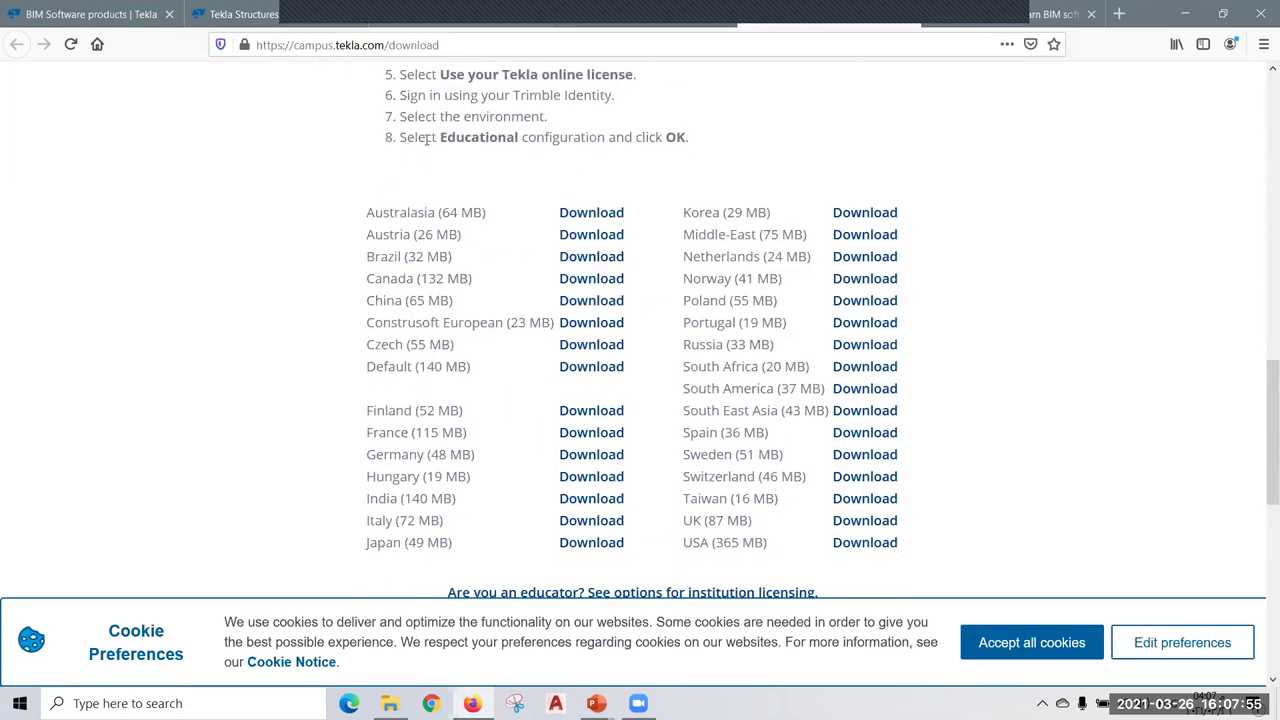
pyautogui.scroll(-1, 392, 150)
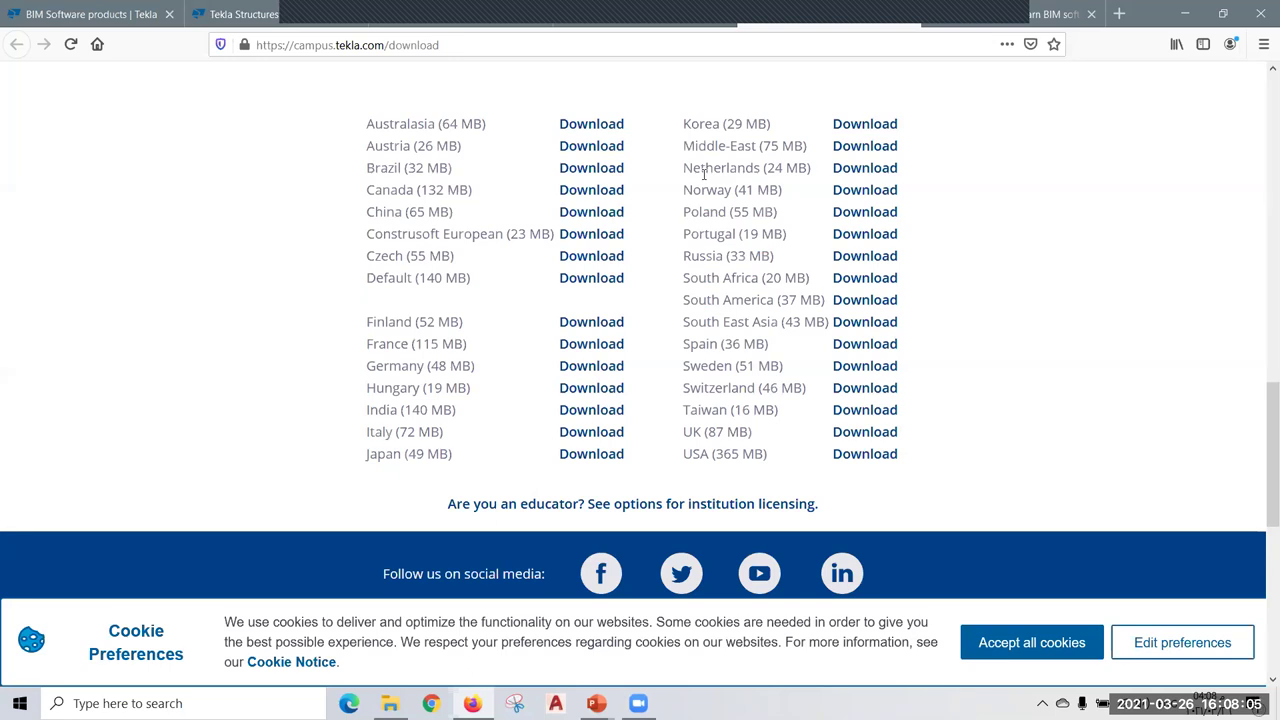
pyautogui.click(722, 145)
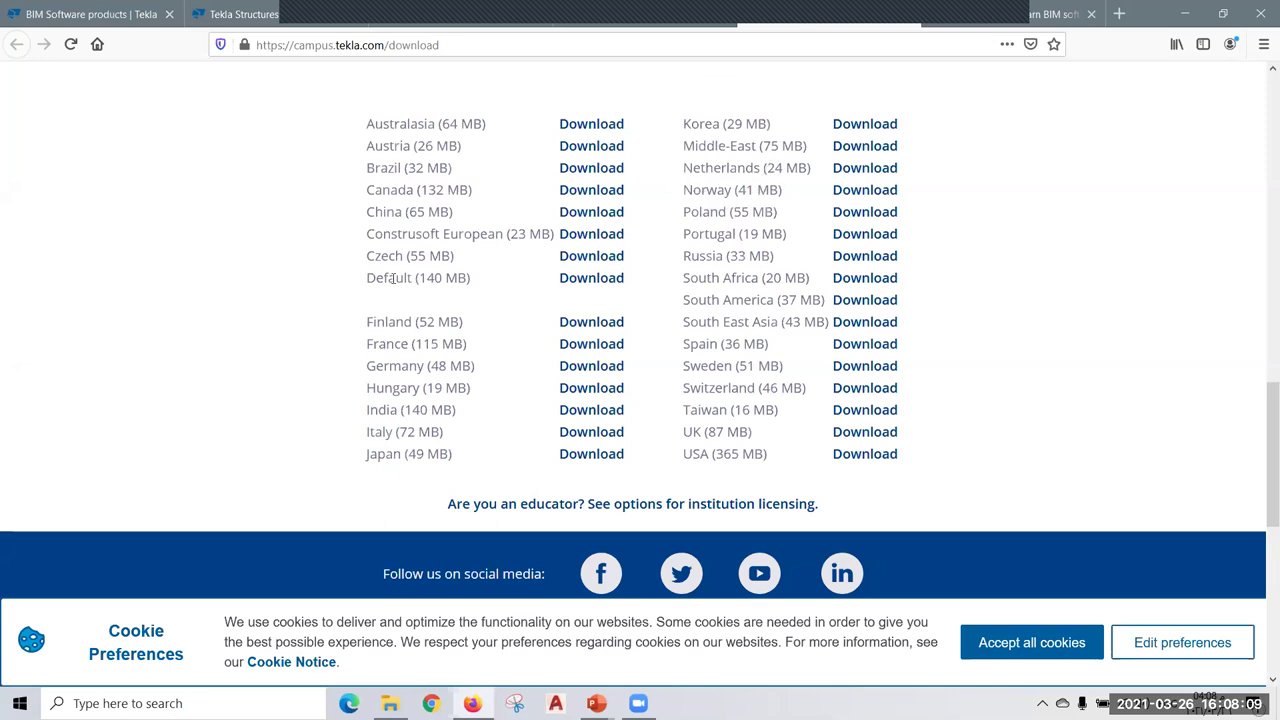
pyautogui.click(389, 280)
pyautogui.click(696, 431)
pyautogui.click(706, 147)
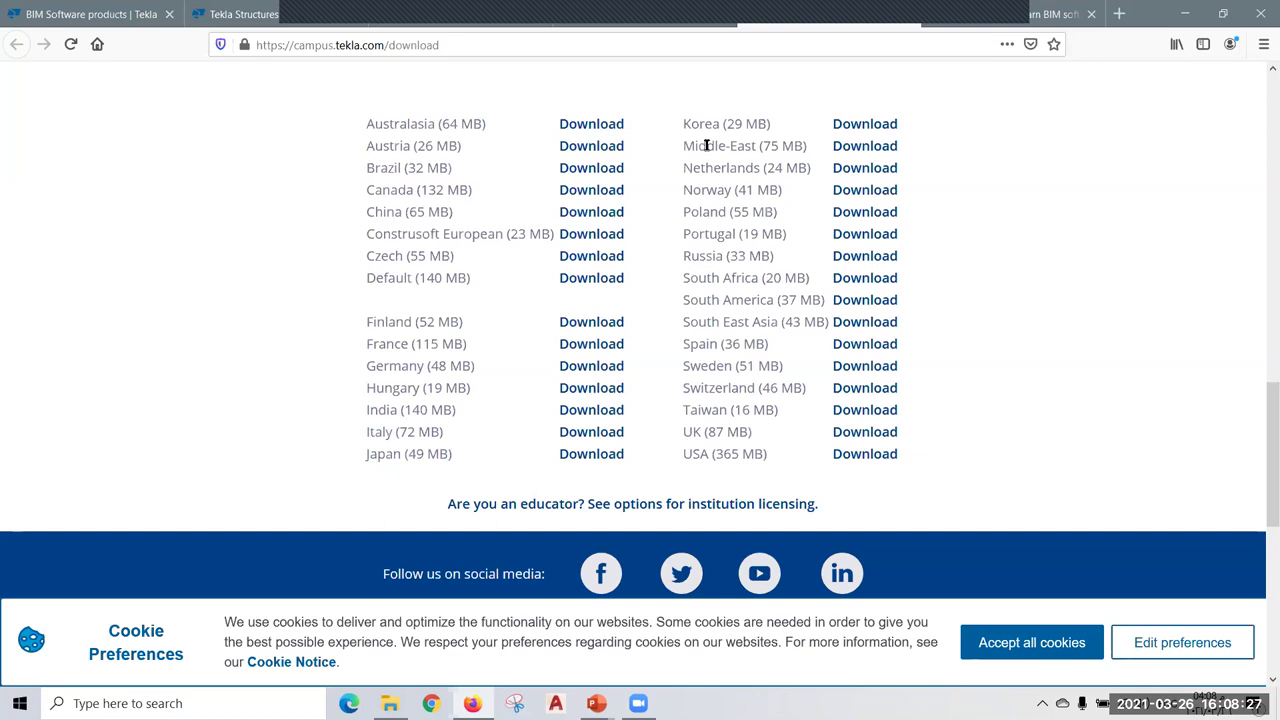
pyautogui.click(729, 145)
pyautogui.click(690, 432)
pyautogui.click(397, 277)
# Scroll back up the Tekla Campus page toward the Tekla Structures 2021 Download section.
pyautogui.scroll(5, 398, 276)
pyautogui.scroll(3, 400, 250)
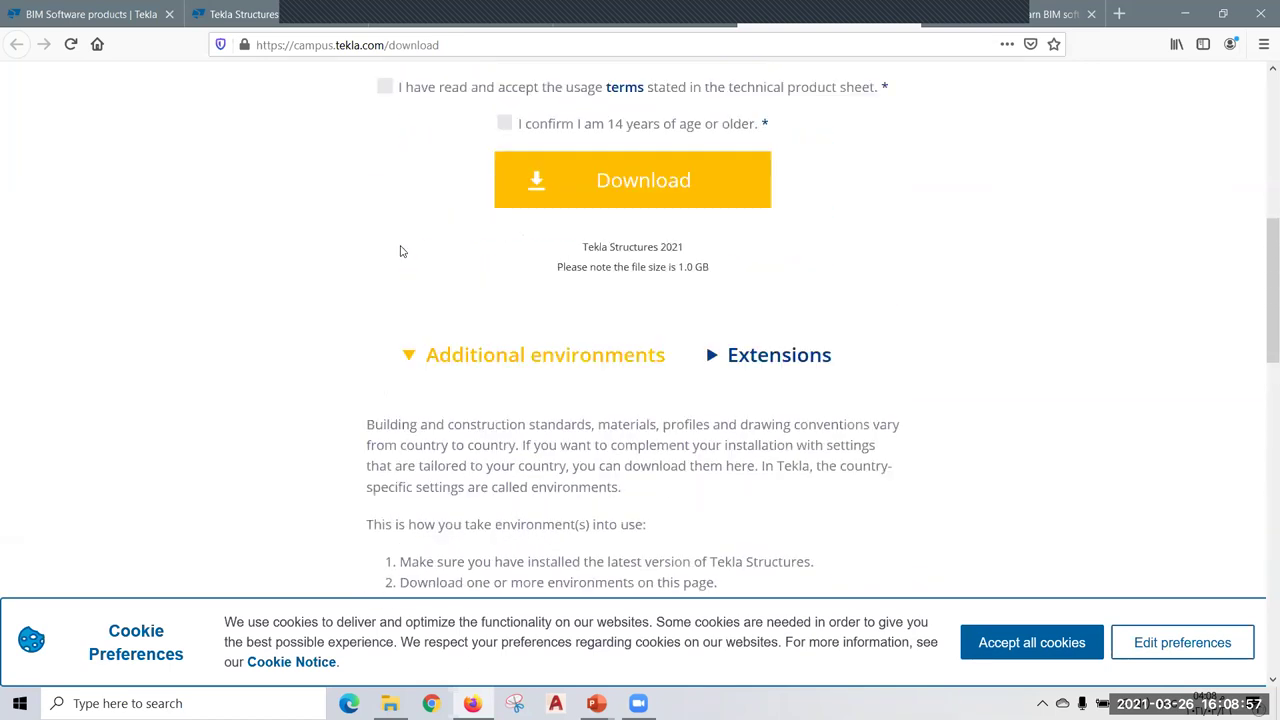
pyautogui.scroll(2, 389, 374)
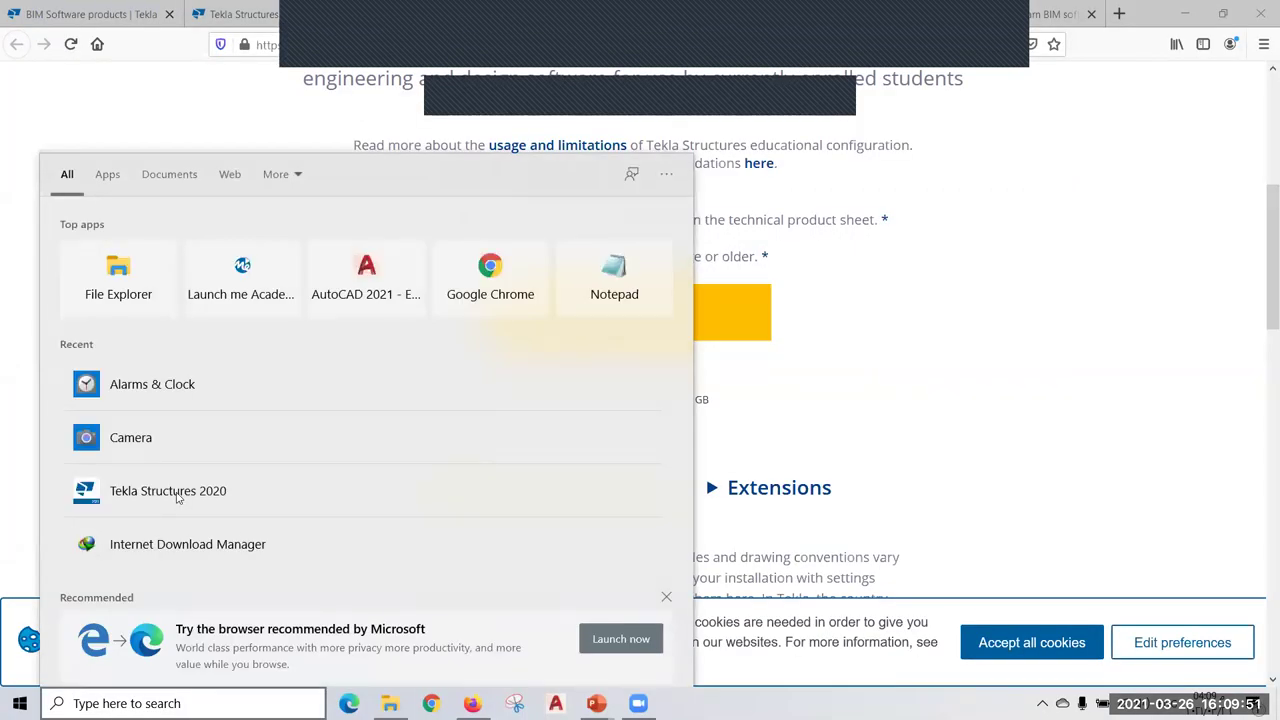
# Launch Tekla Structures 2020 from the Windows Start menu.
pyautogui.click(180, 496)
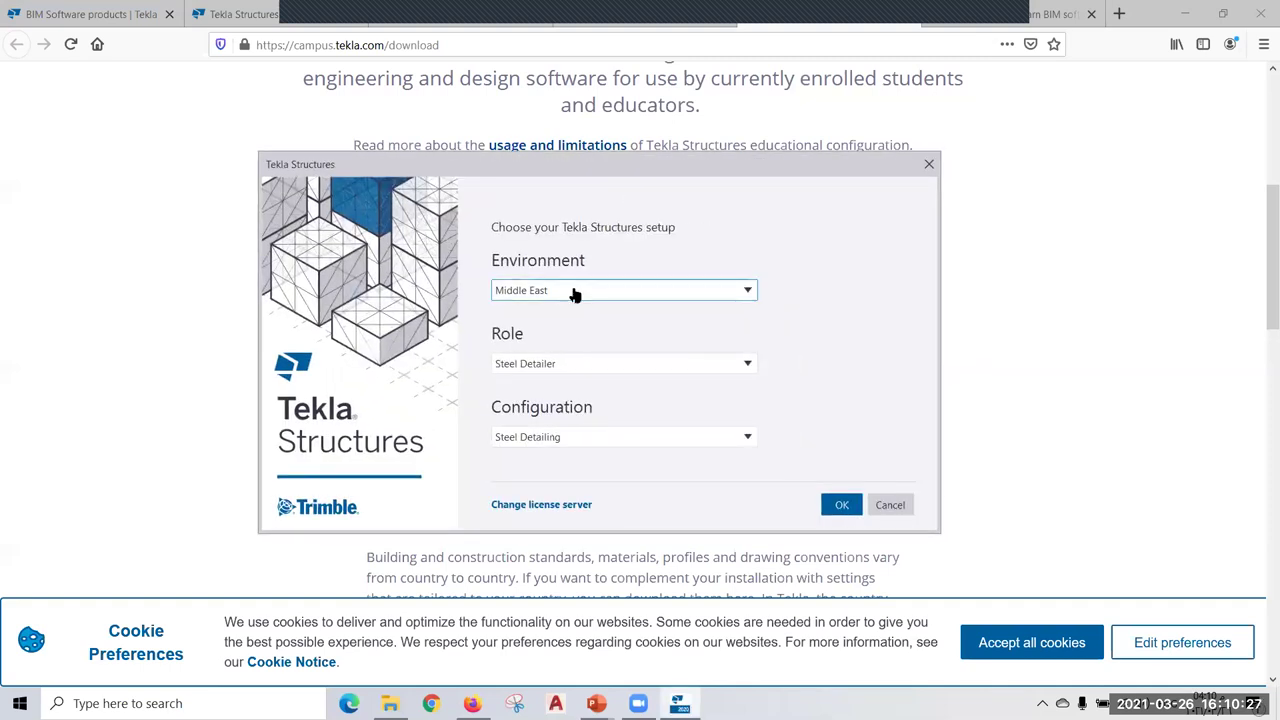
# Start with Middle East environment, Steel Detailer role and Steel Detailing configuration.
pyautogui.click(577, 292)
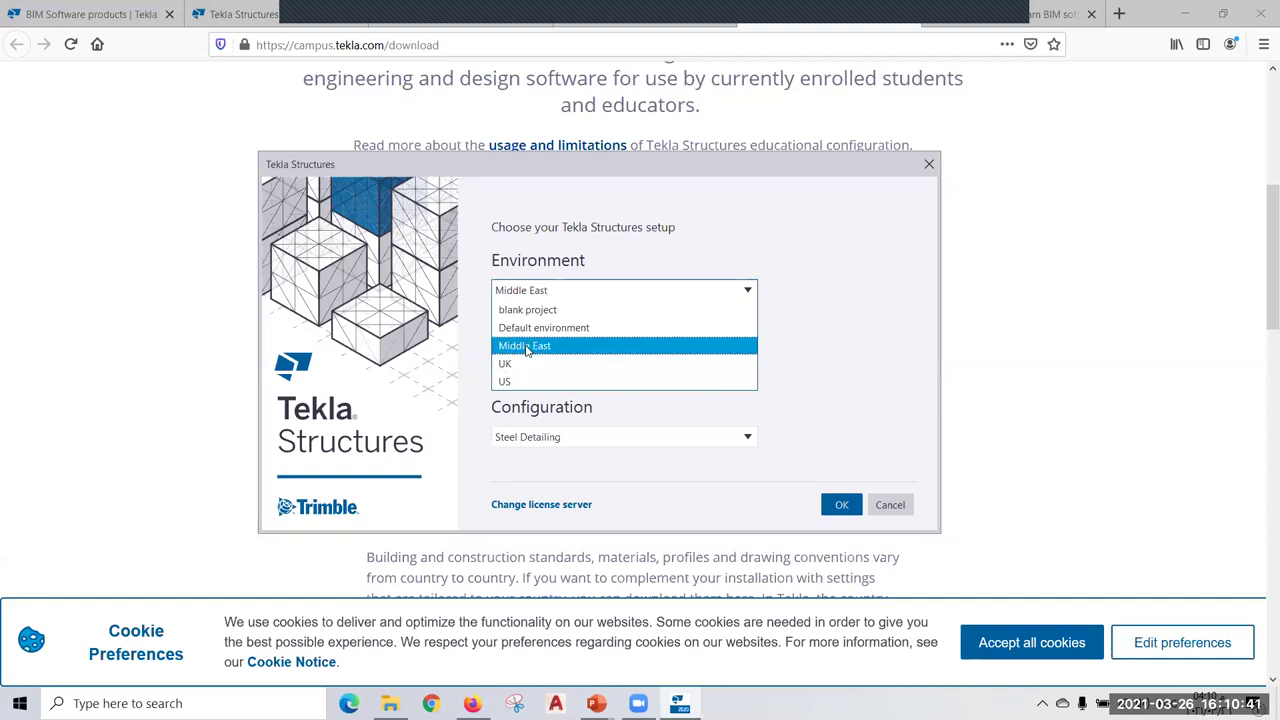
pyautogui.click(527, 346)
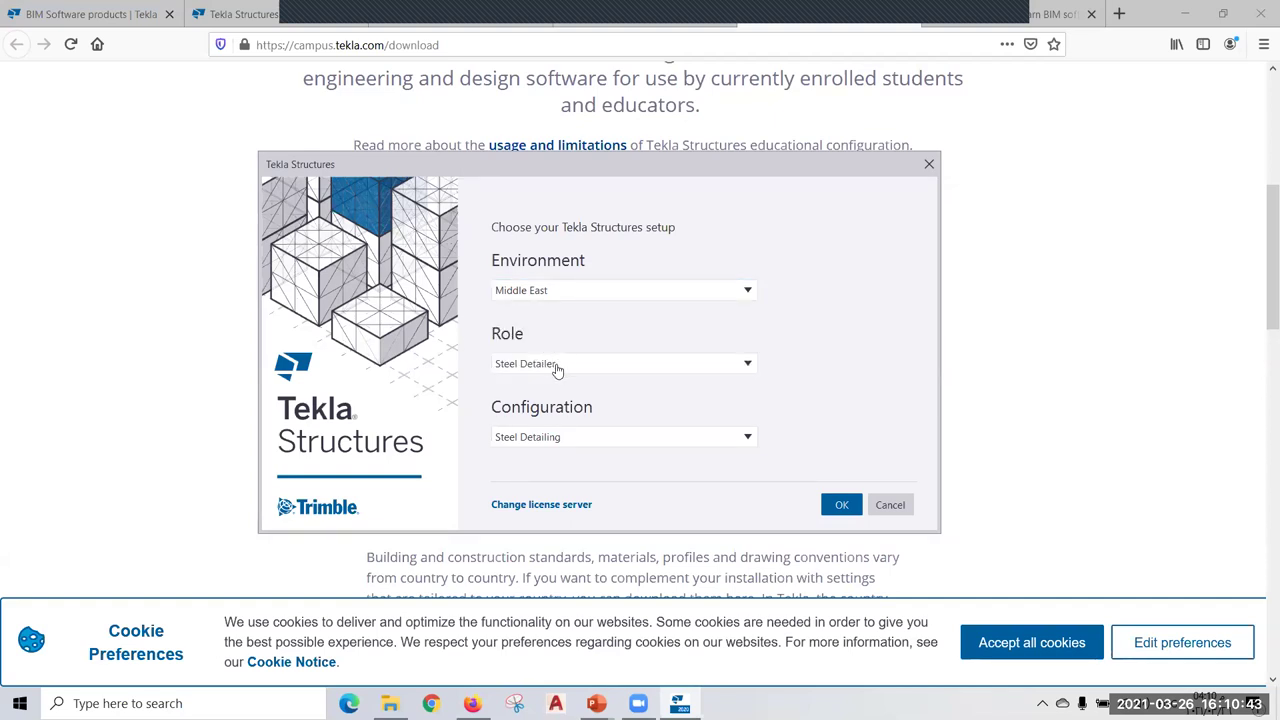
pyautogui.click(557, 366)
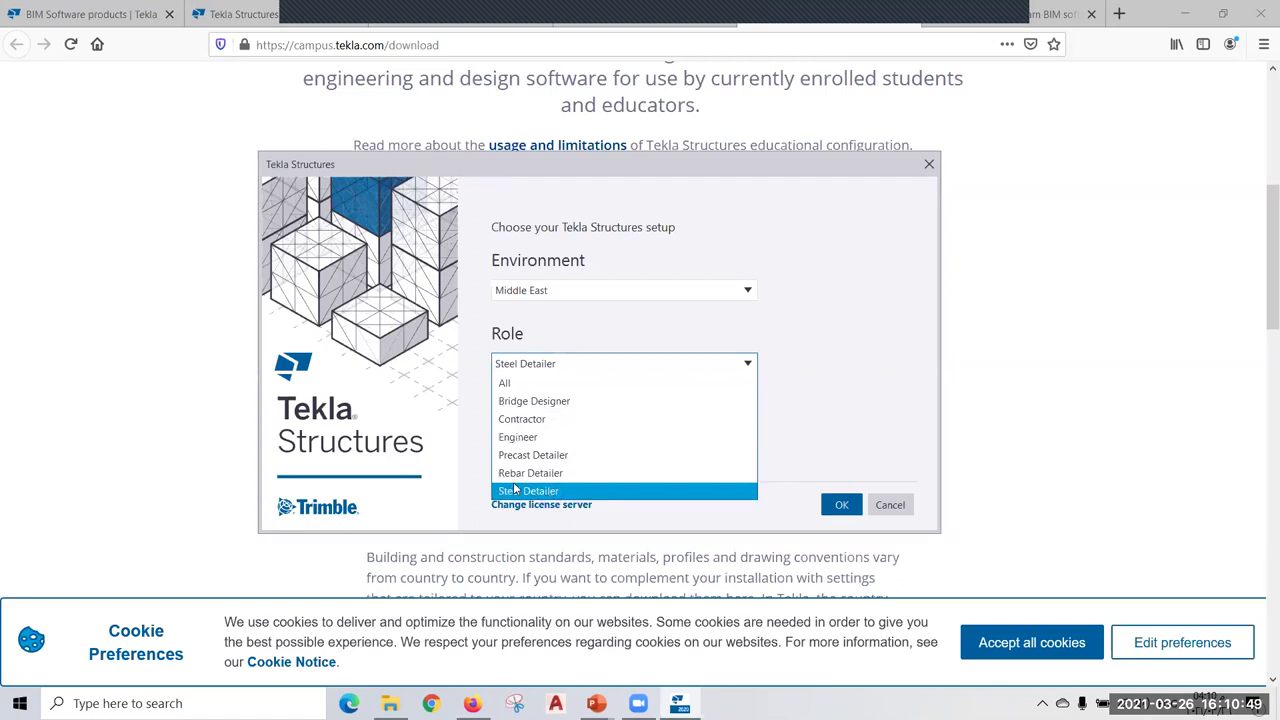
pyautogui.click(516, 490)
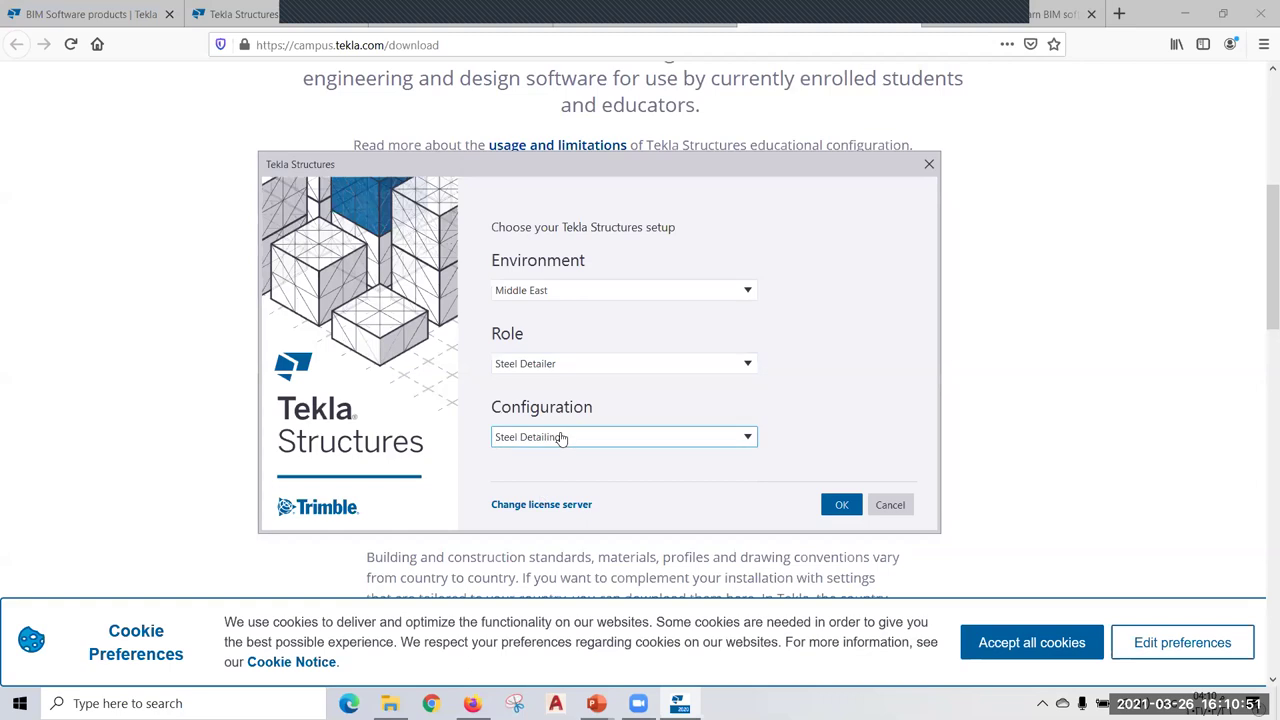
pyautogui.click(562, 438)
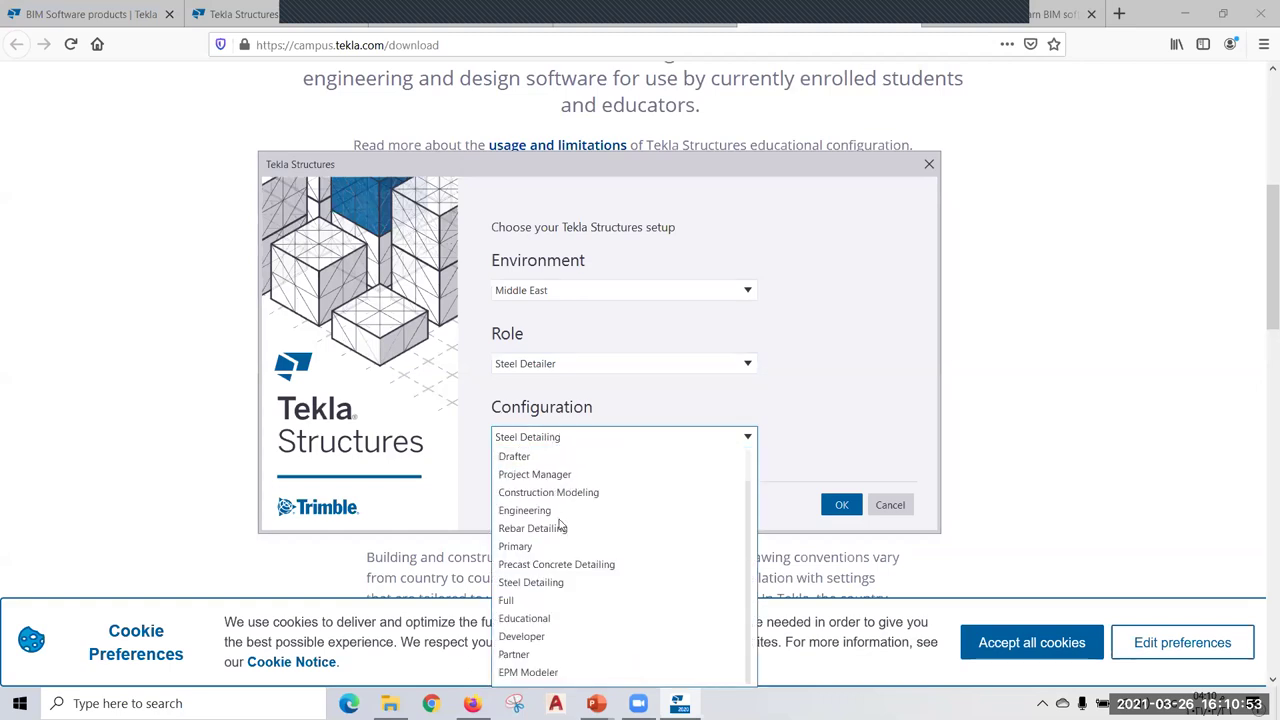
pyautogui.click(557, 441)
pyautogui.click(840, 505)
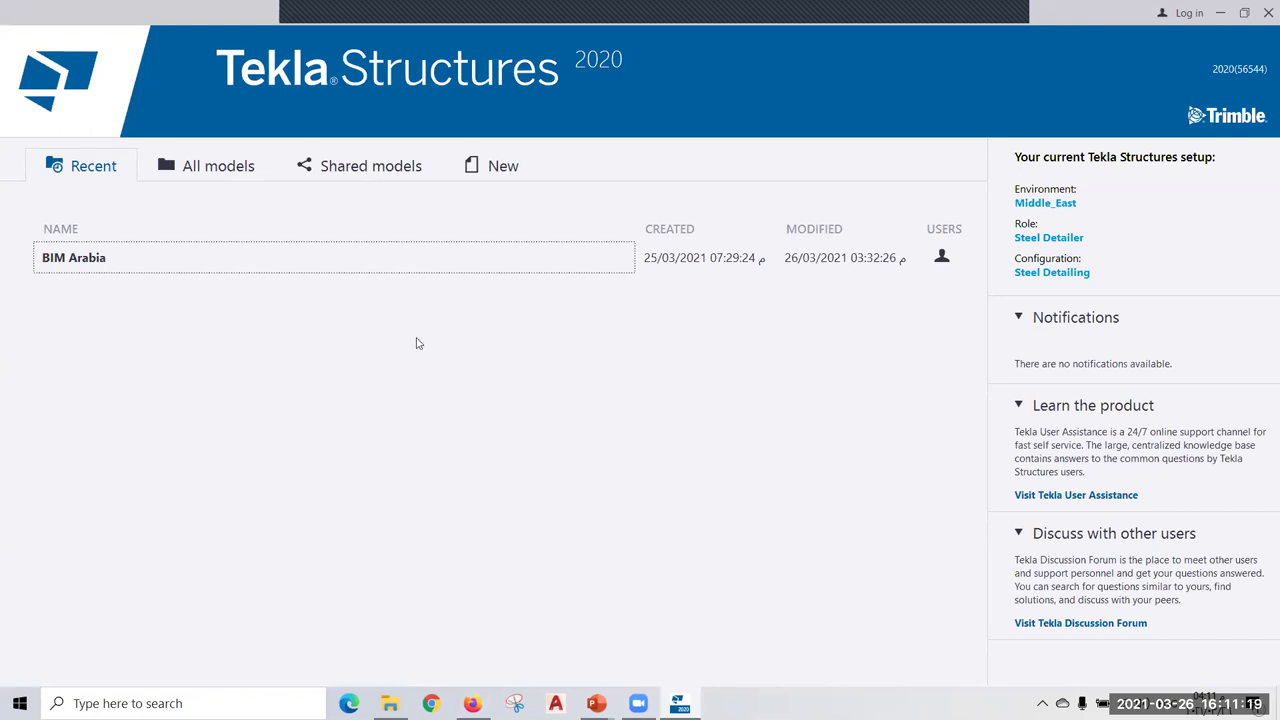
# Browse the Recent, All models and Shared models lists, ending on the New model form.
pyautogui.click(82, 175)
pyautogui.click(197, 170)
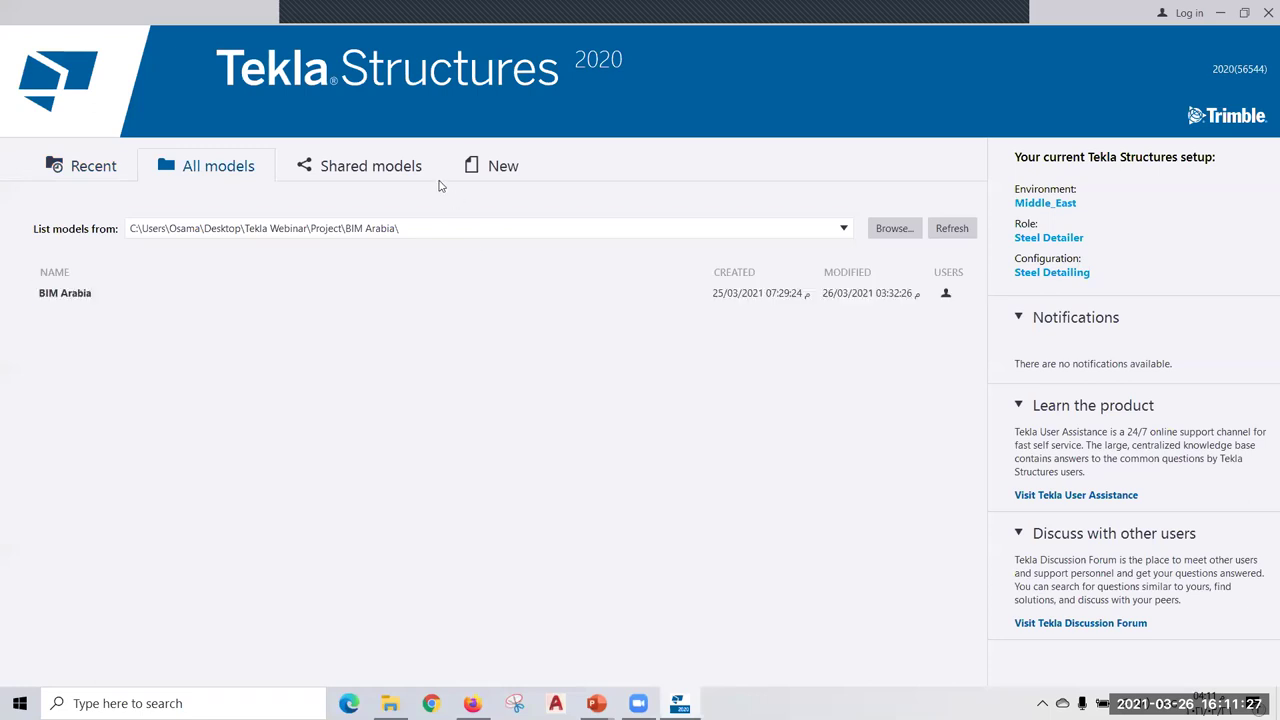
pyautogui.click(368, 170)
pyautogui.click(366, 170)
pyautogui.click(366, 170)
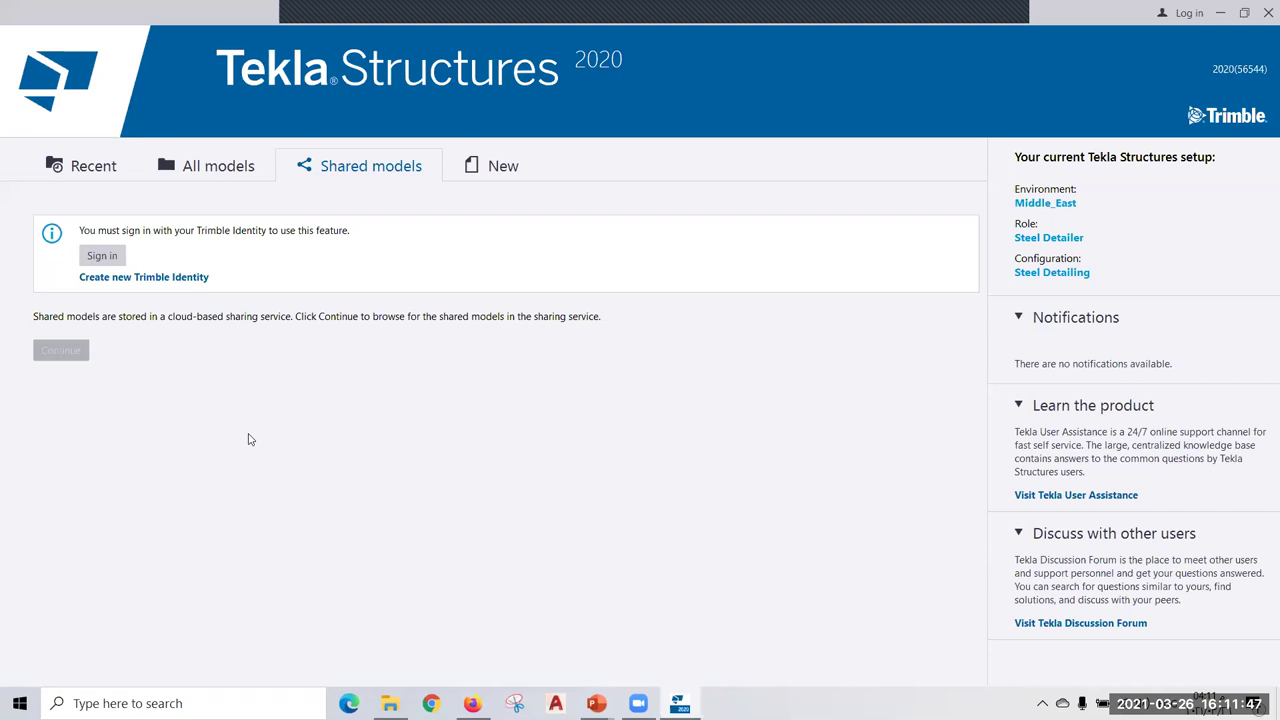
pyautogui.click(506, 168)
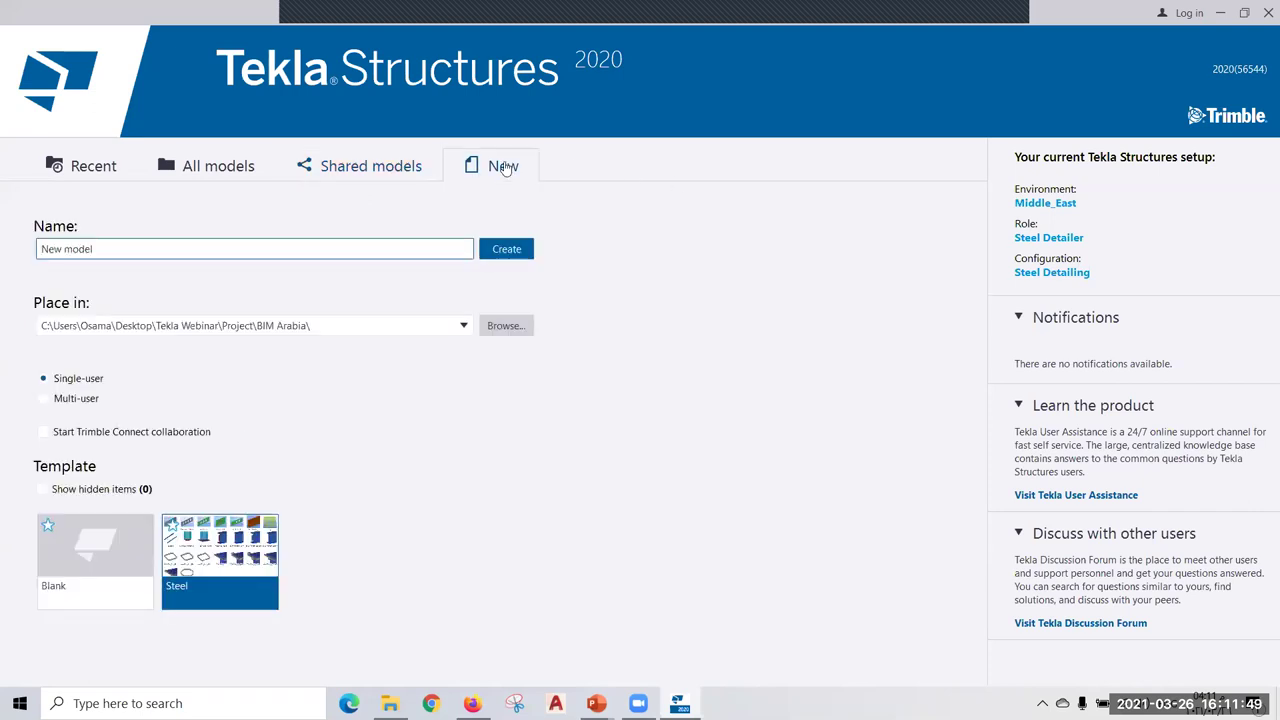
# Replace the default model name with 'BIM Arabia - Webinar'.
pyautogui.click(493, 170)
pyautogui.hotkey('ctrl', 'a')
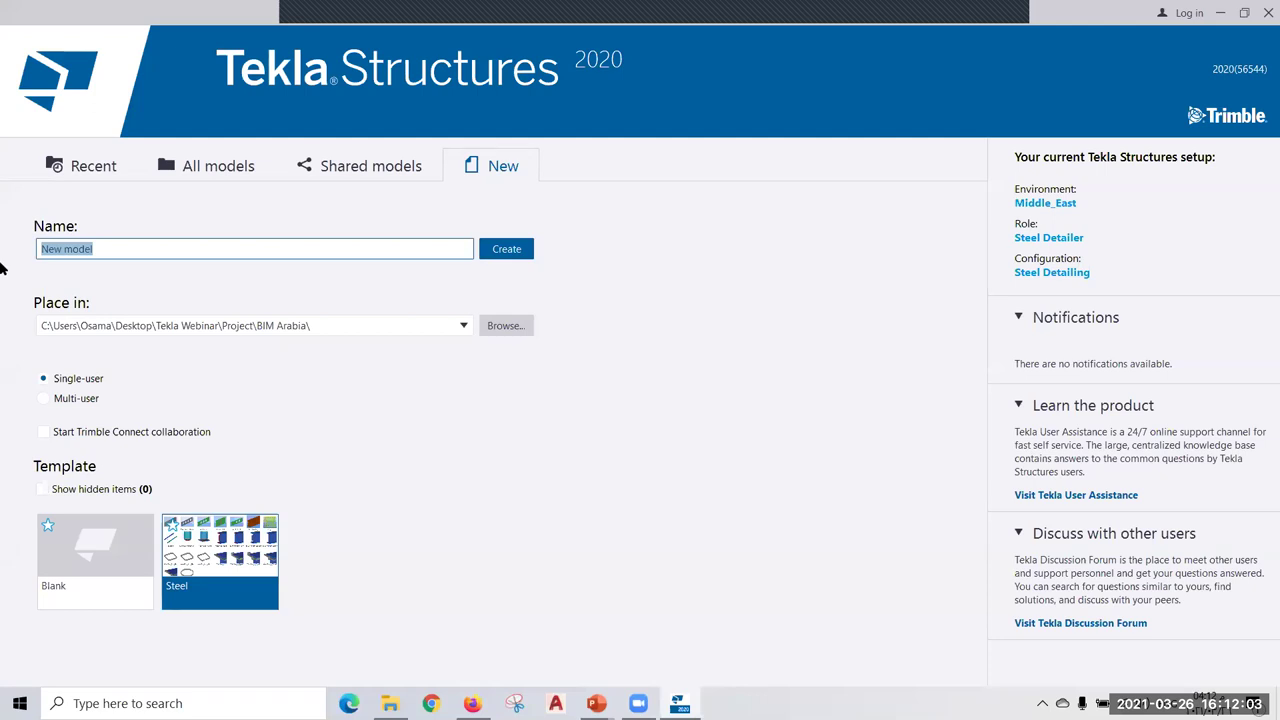
pyautogui.write('BIM')
pyautogui.write(' Arabia -')
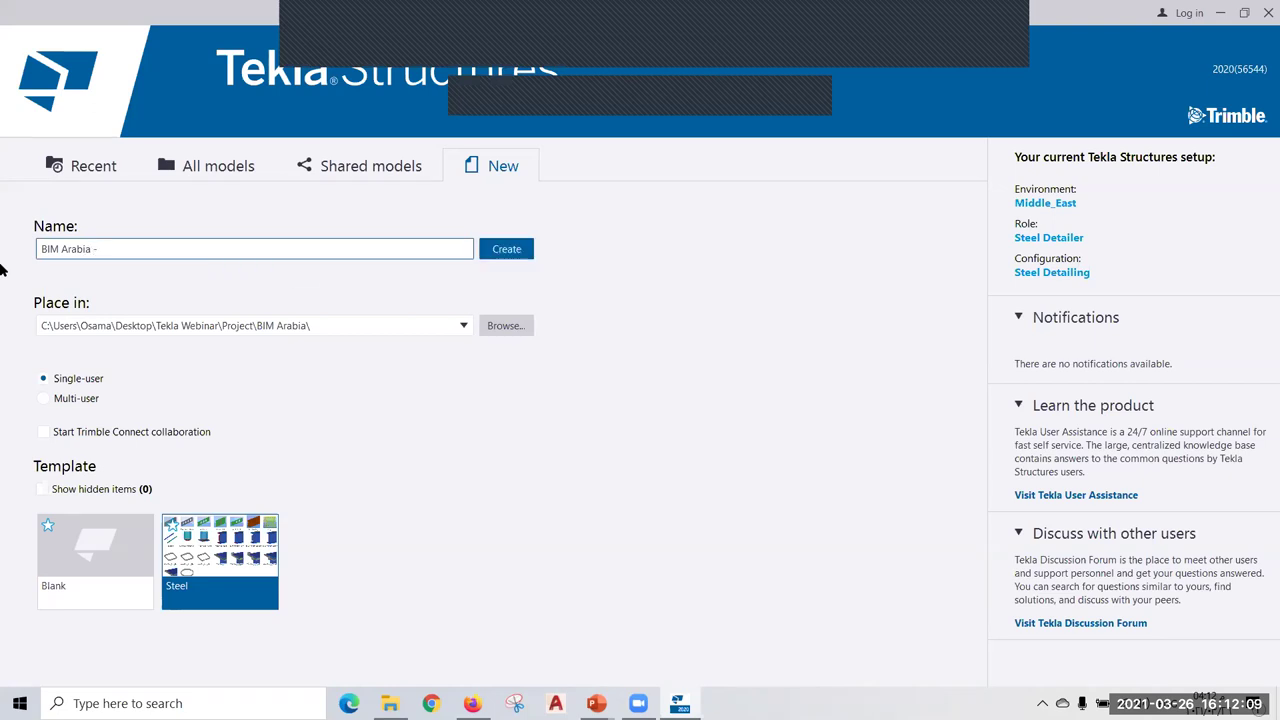
pyautogui.write(' Webi')
pyautogui.write('nar')
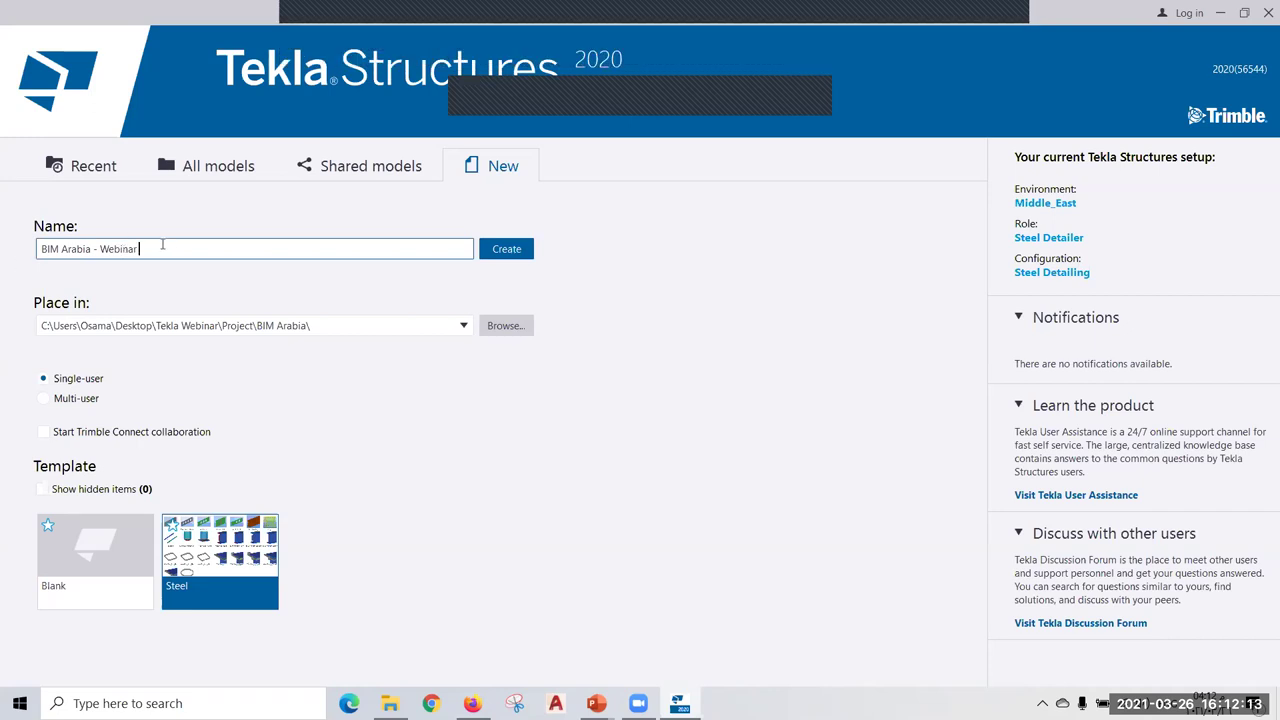
pyautogui.moveTo(136, 250); pyautogui.dragTo(33, 260)
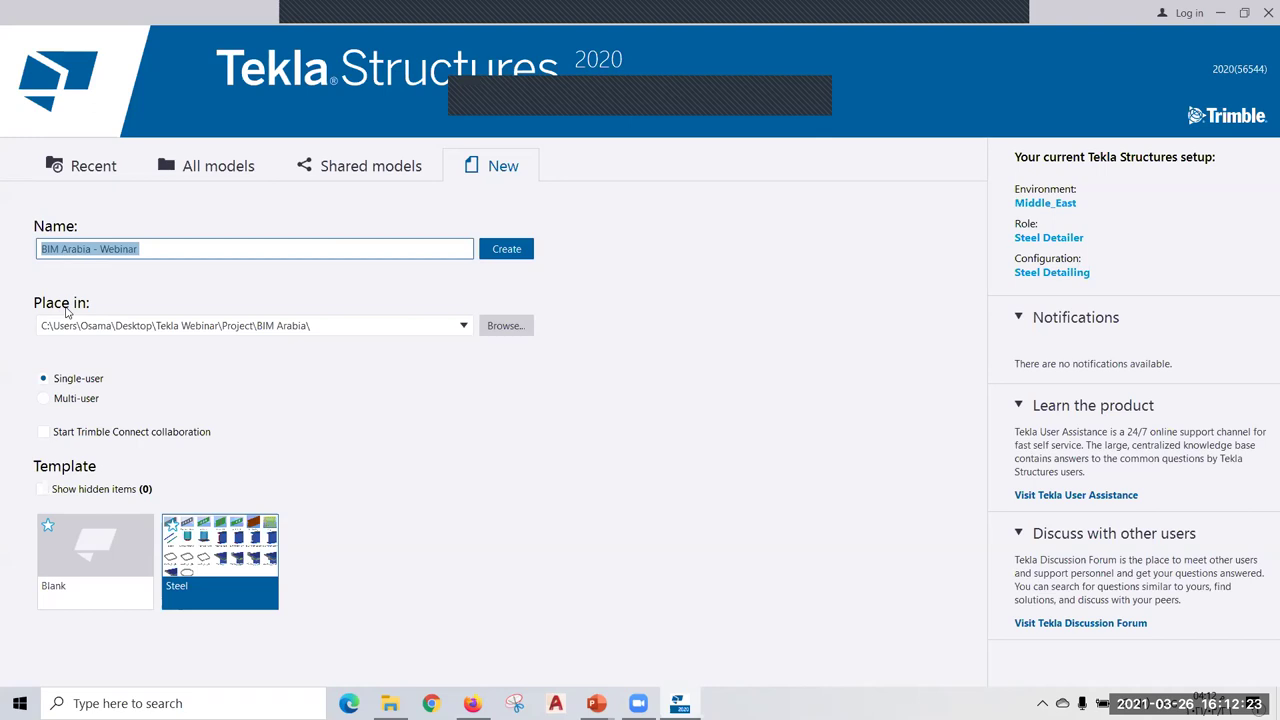
# Set the model location to a new 'BIM Arabia - Webinar' folder inside Tekla Webinar.
pyautogui.click(505, 328)
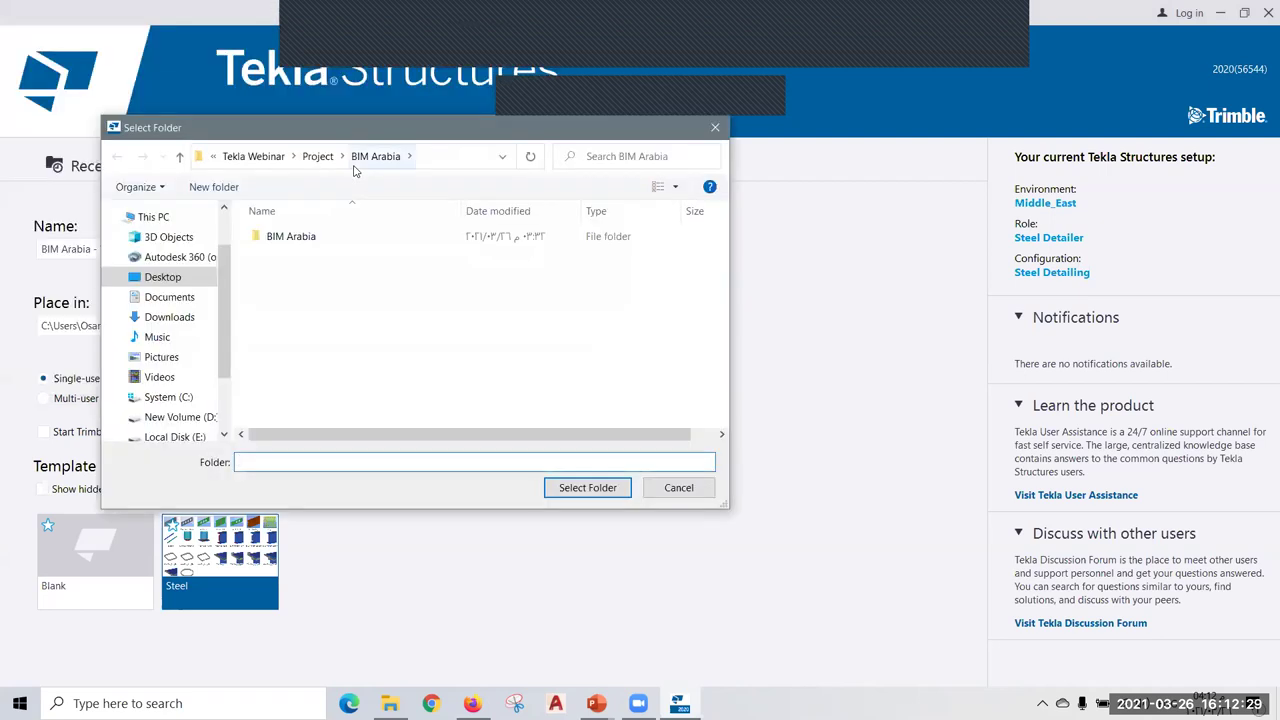
pyautogui.click(253, 156)
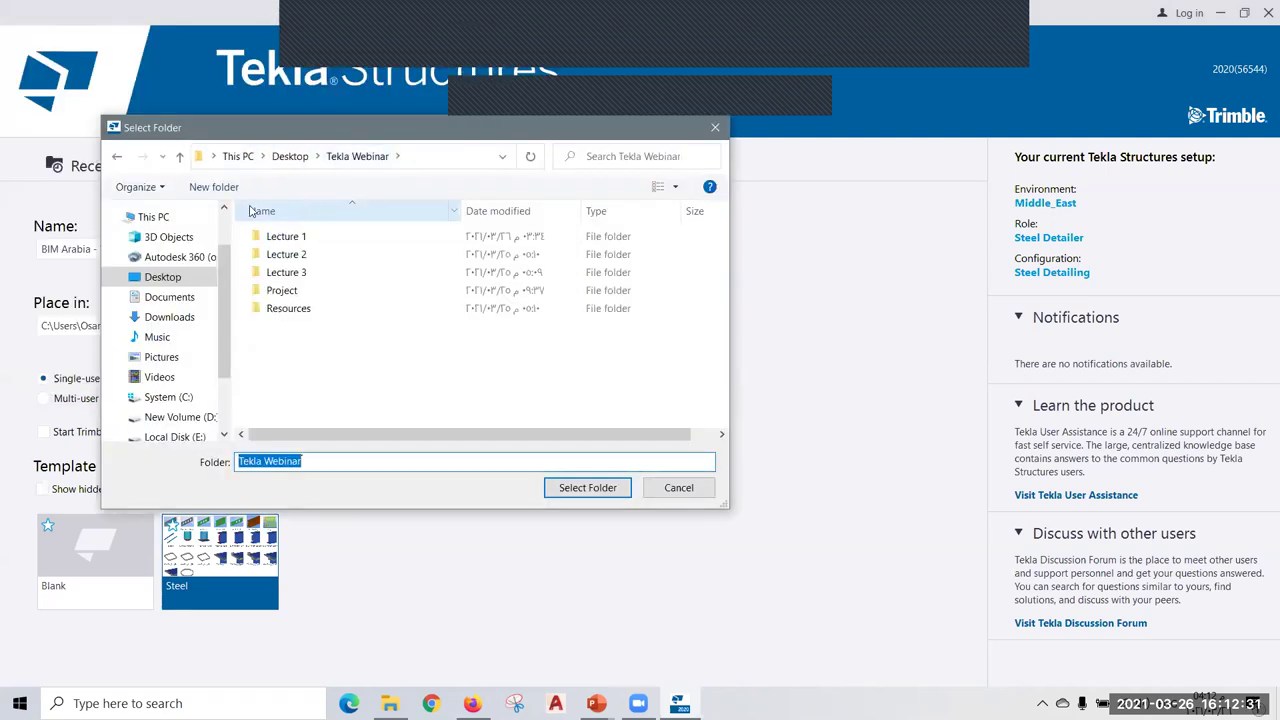
pyautogui.click(213, 187)
pyautogui.write('BIM Arabia - Webinar')
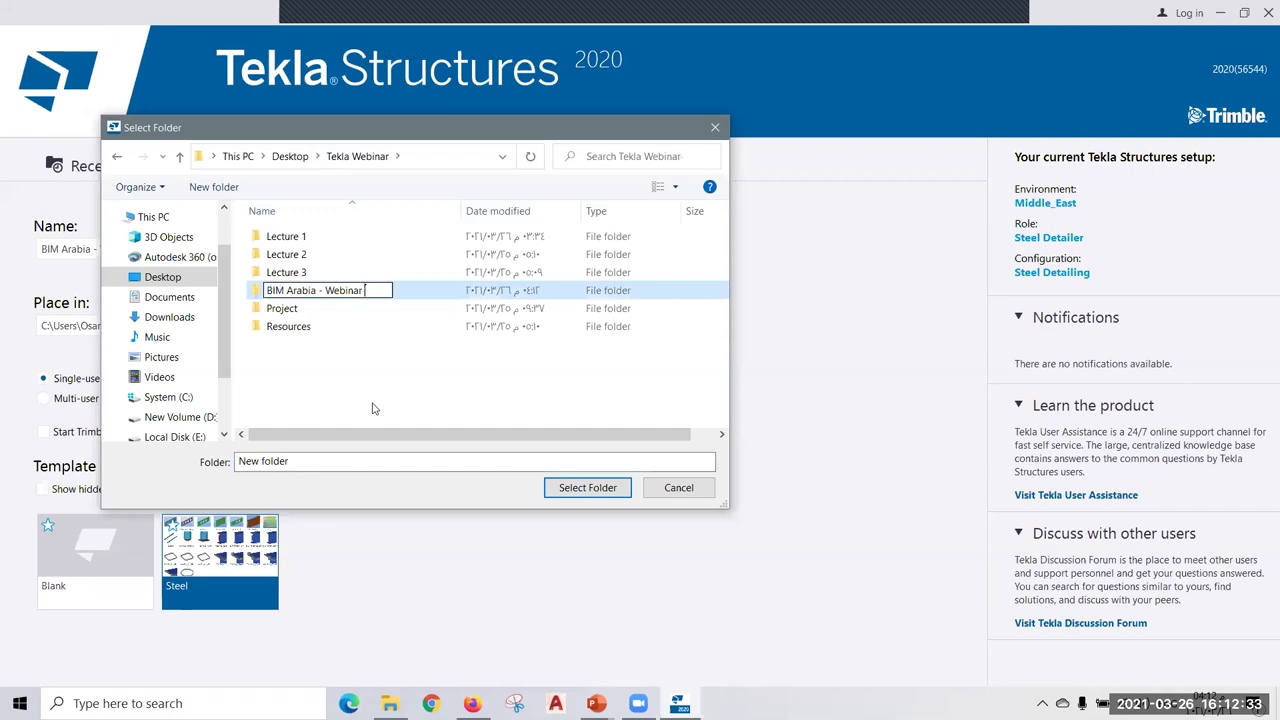
pyautogui.press('Return')
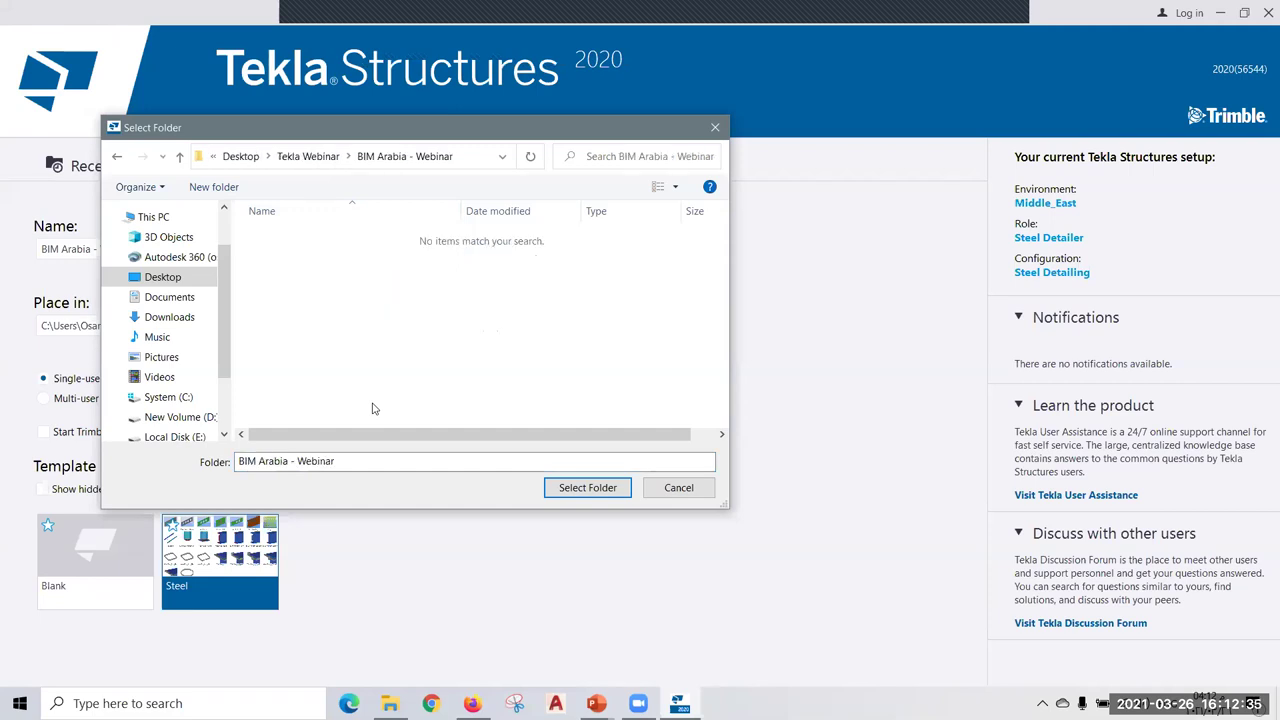
pyautogui.click(587, 490)
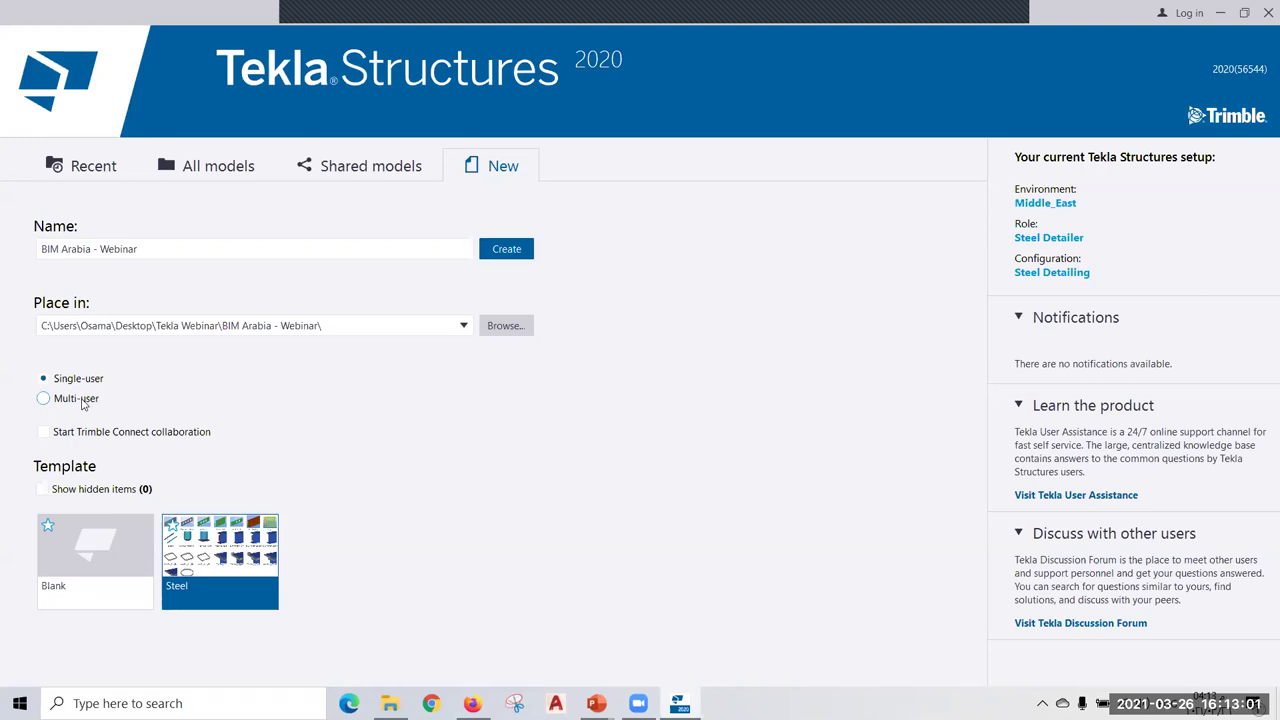
# Create 'BIM Arabia - Webinar' as a single-user model from the Steel template.
pyautogui.click(95, 252)
pyautogui.click(68, 303)
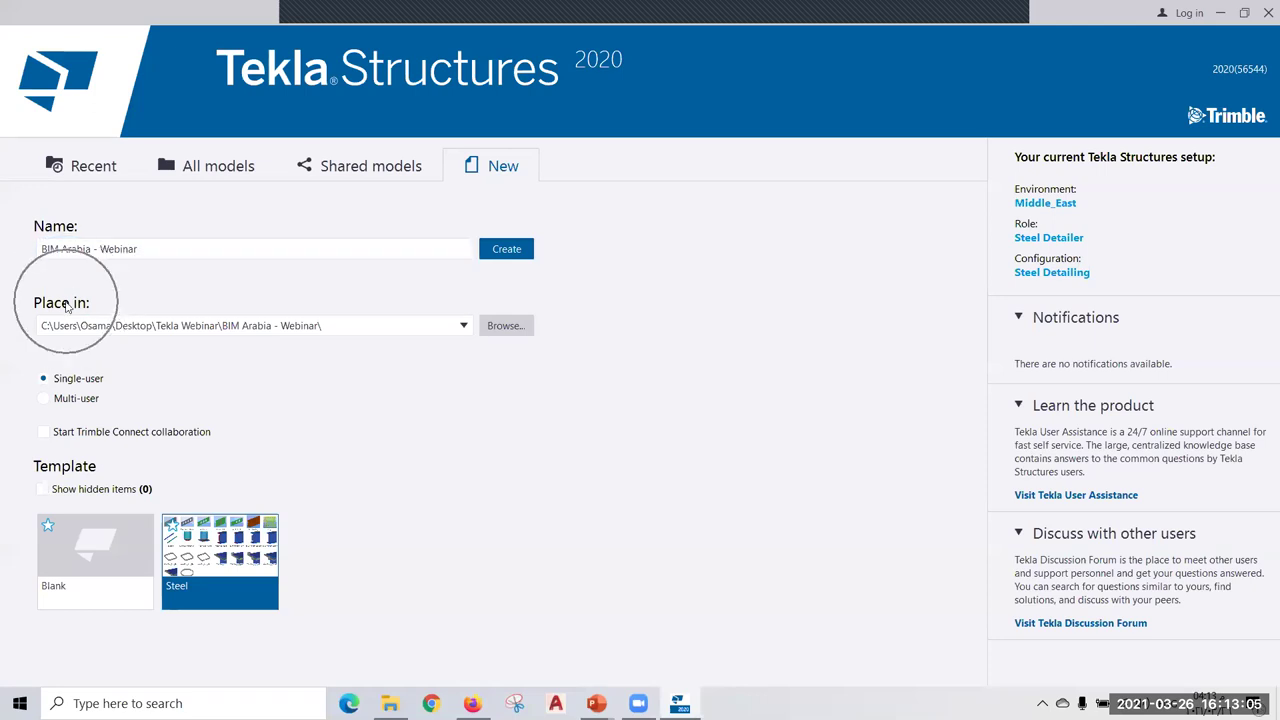
pyautogui.click(68, 373)
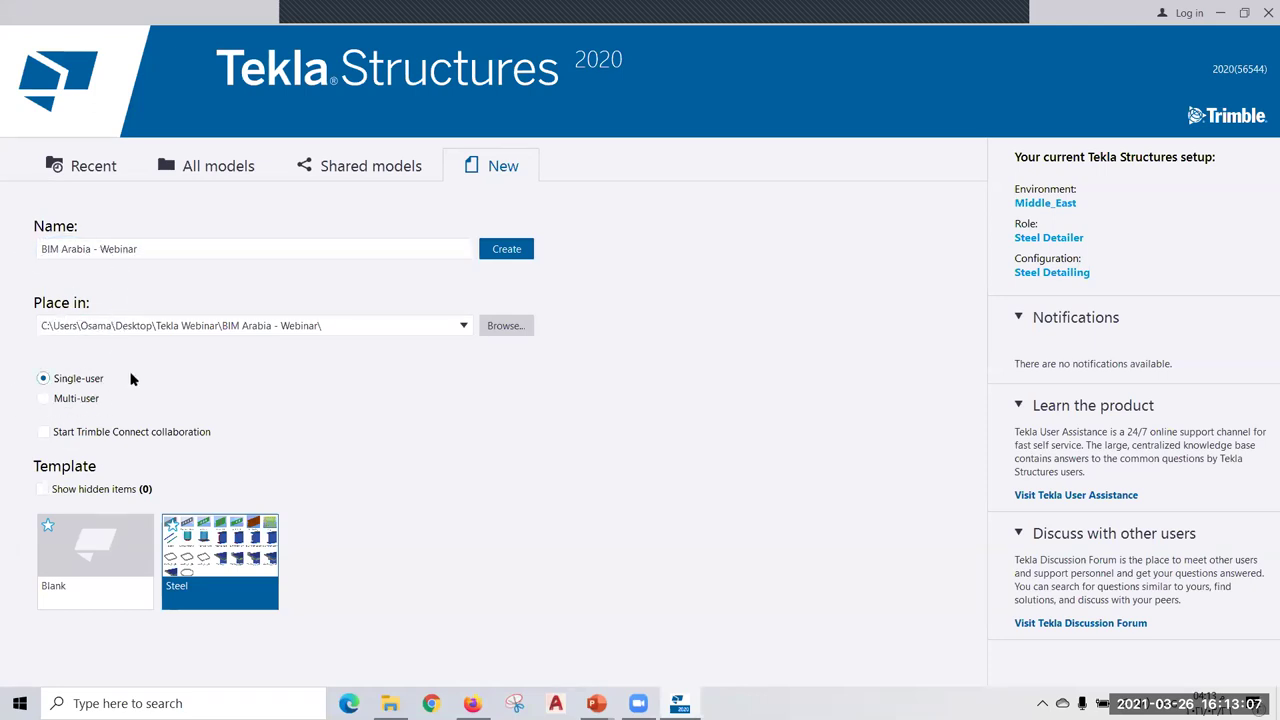
pyautogui.click(508, 250)
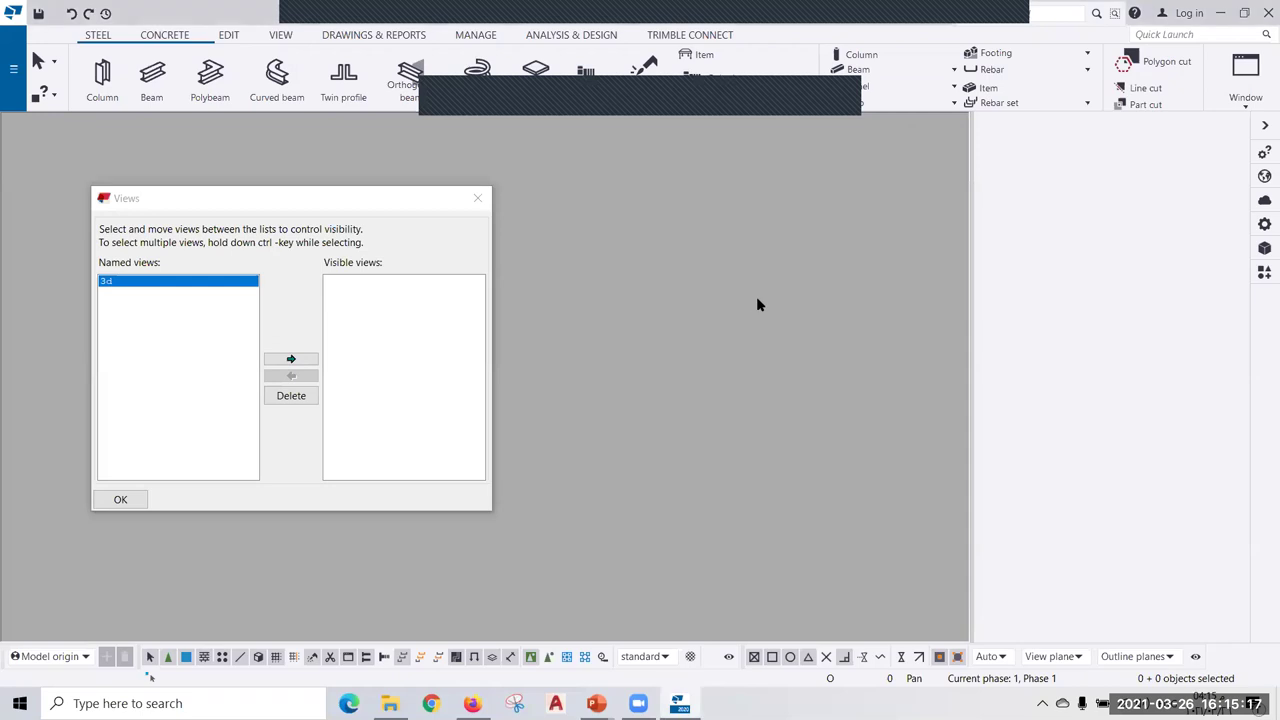
# Make the 3d view visible and rotate it to show the A–D by 1–3 grid.
pyautogui.click(904, 330)
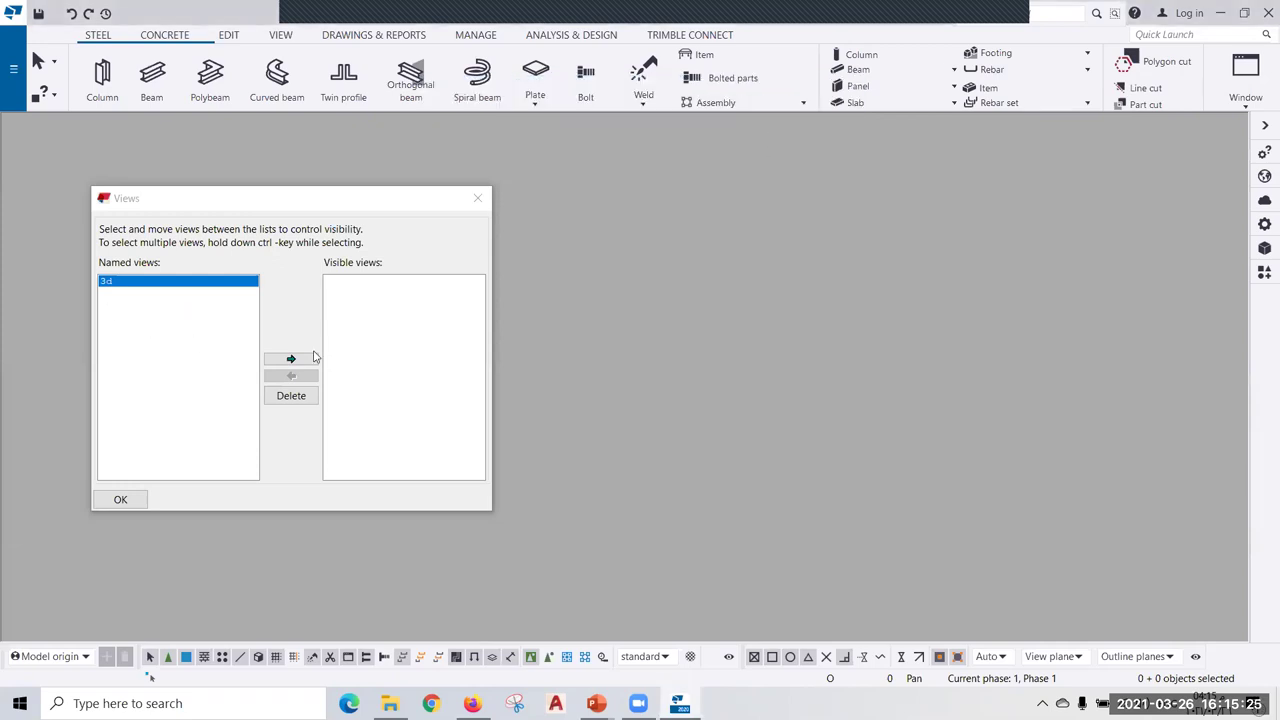
pyautogui.click(298, 358)
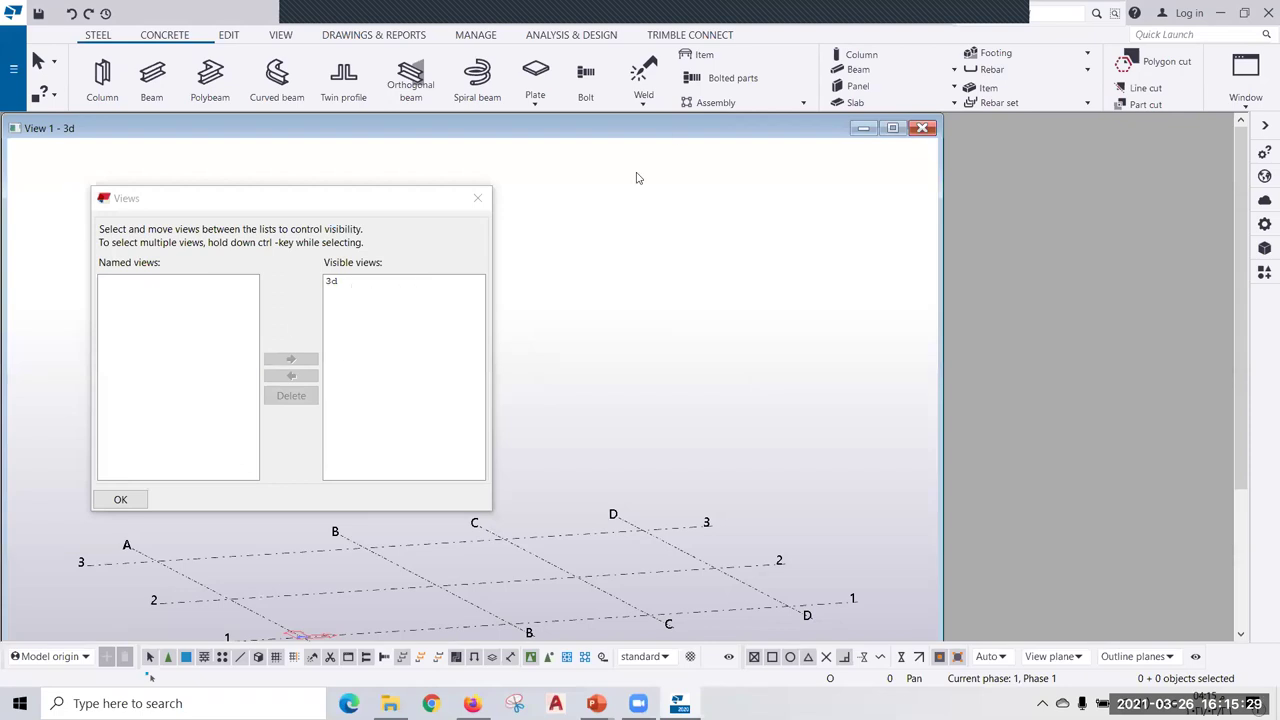
pyautogui.press('Return')
pyautogui.keyDown('ctrl'); pyautogui.moveTo(469, 535); pyautogui.dragTo(654, 517, button='middle'); pyautogui.keyUp('ctrl')
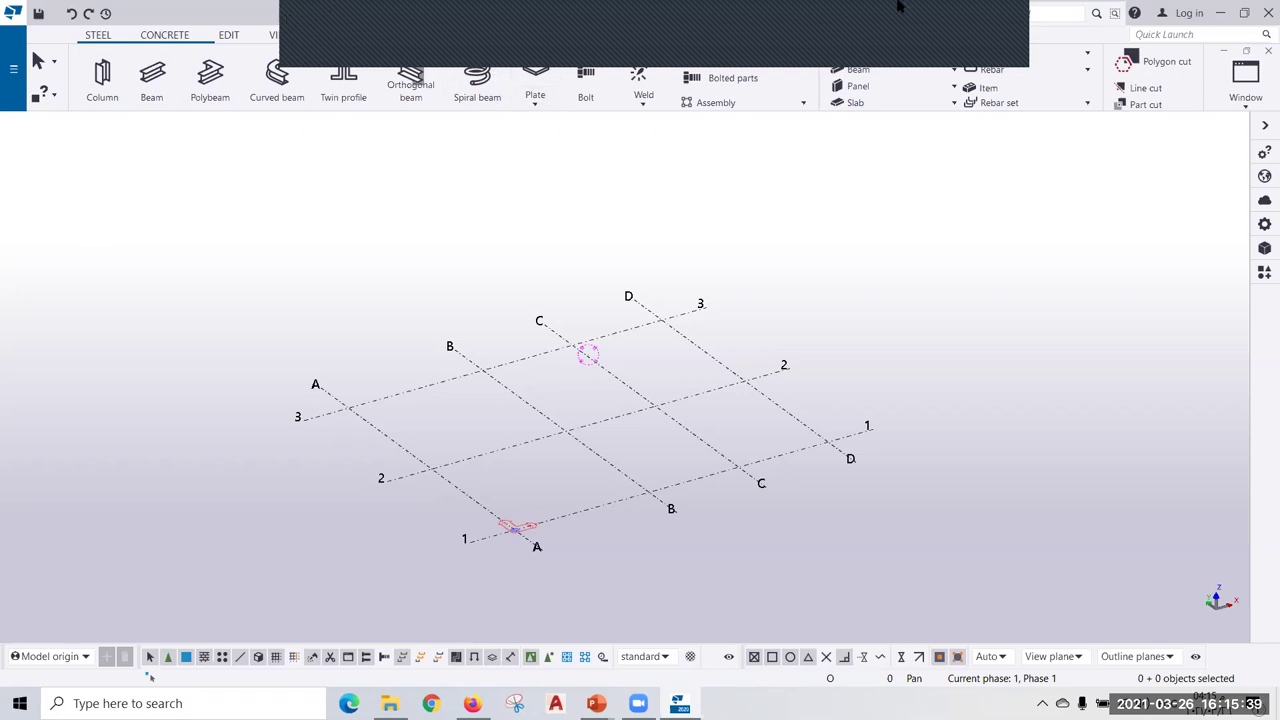
pyautogui.click(315, 128)
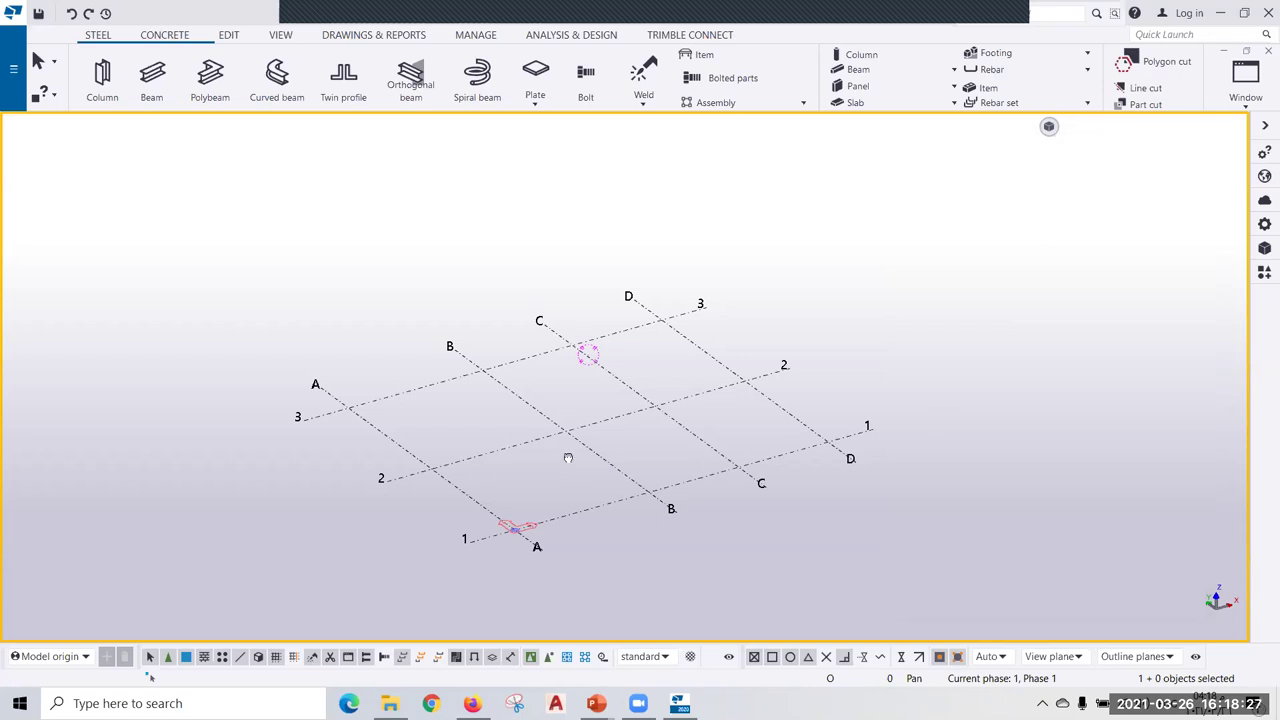
# Look over the Concrete ribbon tools, then the Edit tab tools.
pyautogui.moveTo(707, 497); pyautogui.dragTo(679, 484)
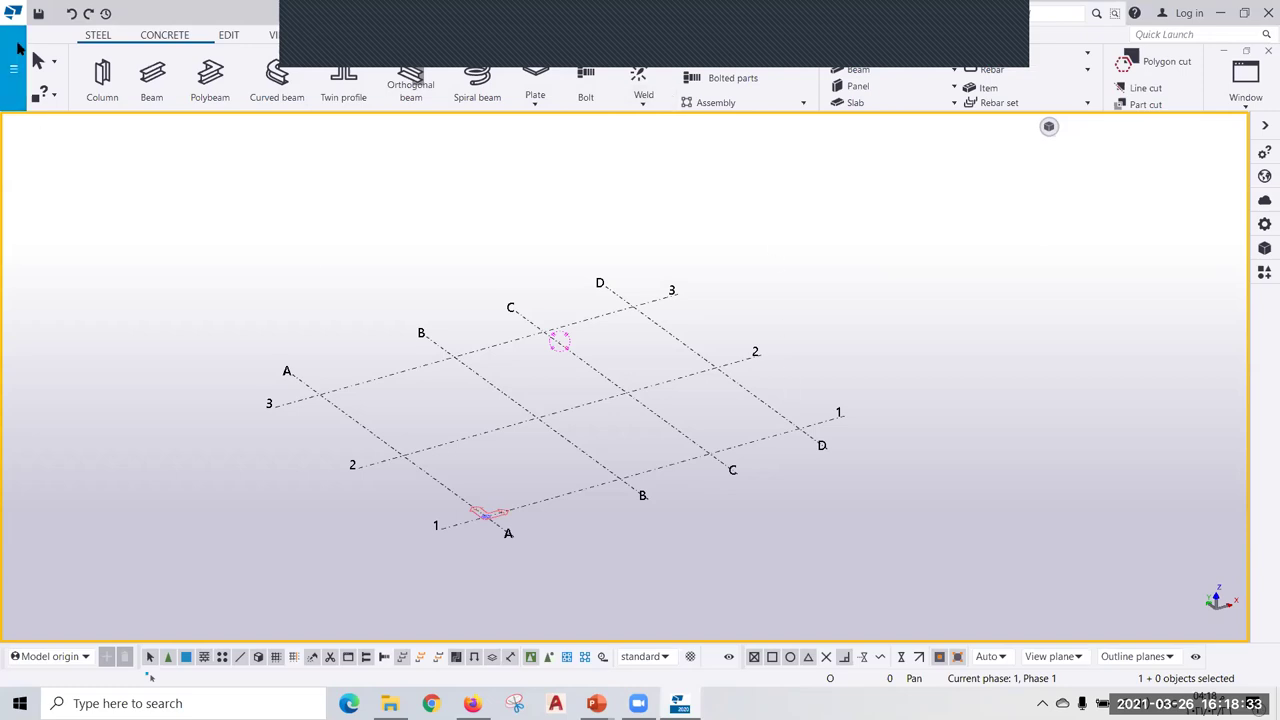
pyautogui.moveTo(98, 35)
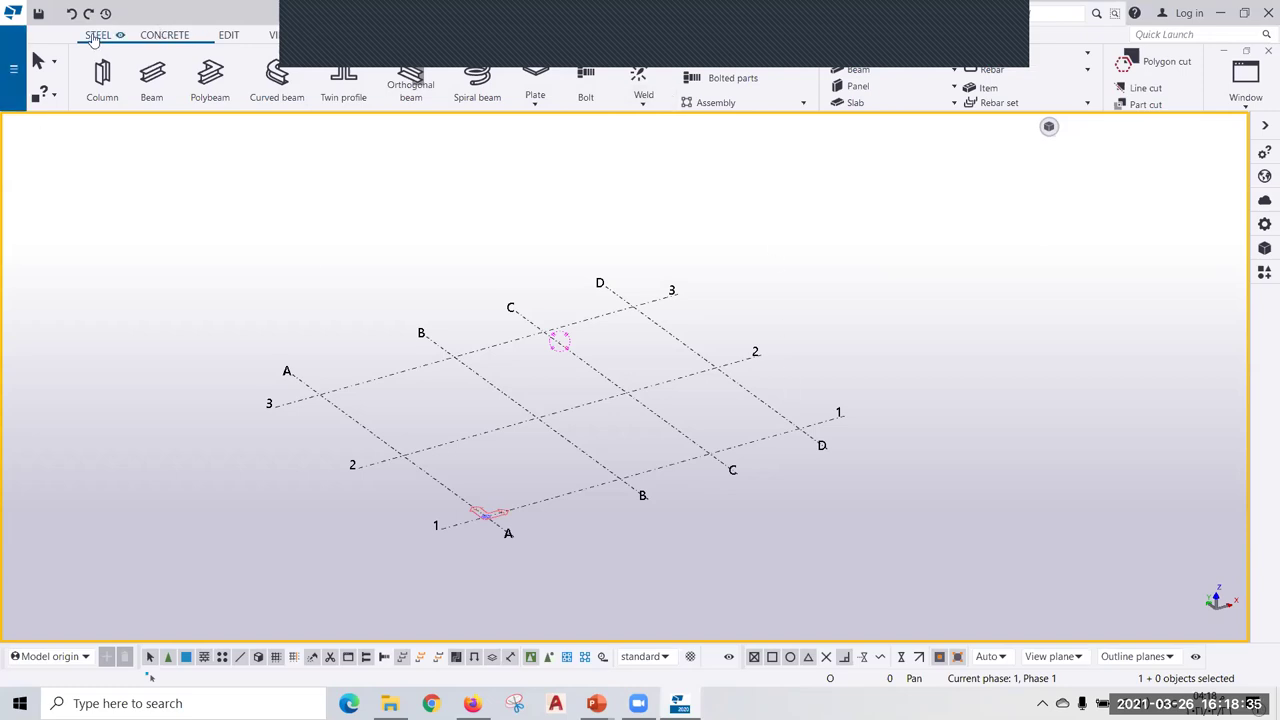
pyautogui.click(160, 36)
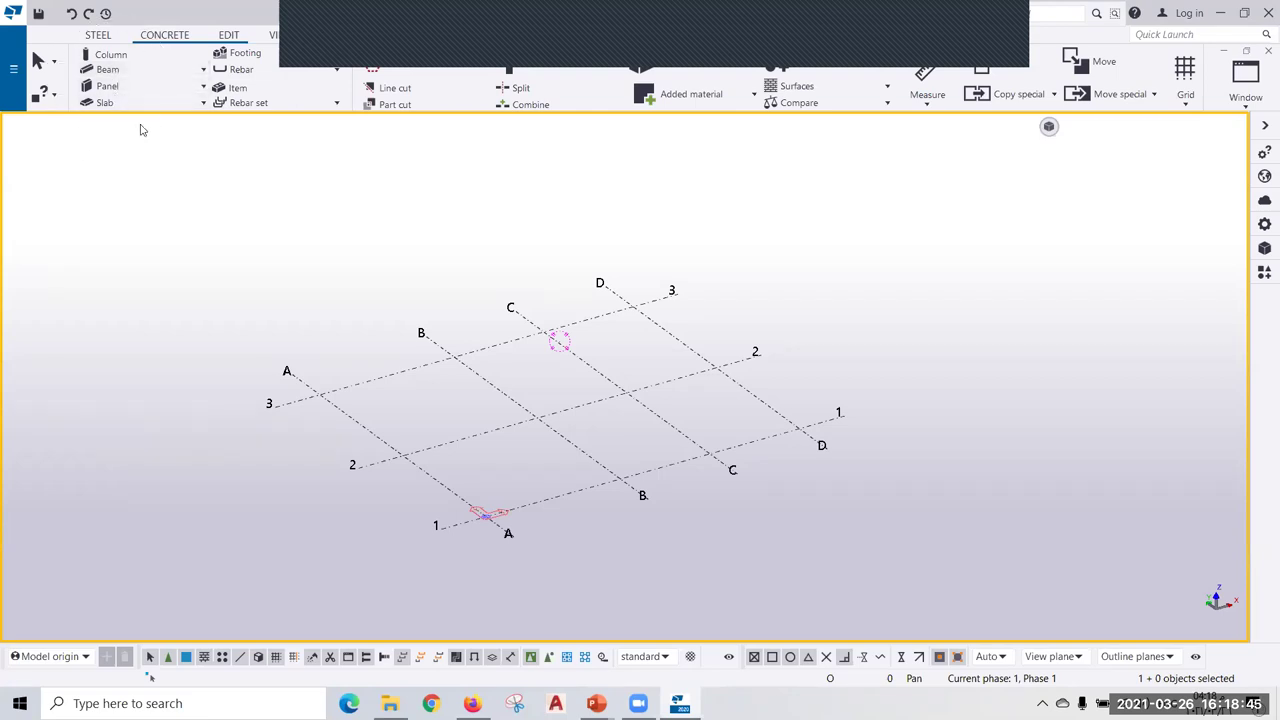
pyautogui.click(227, 36)
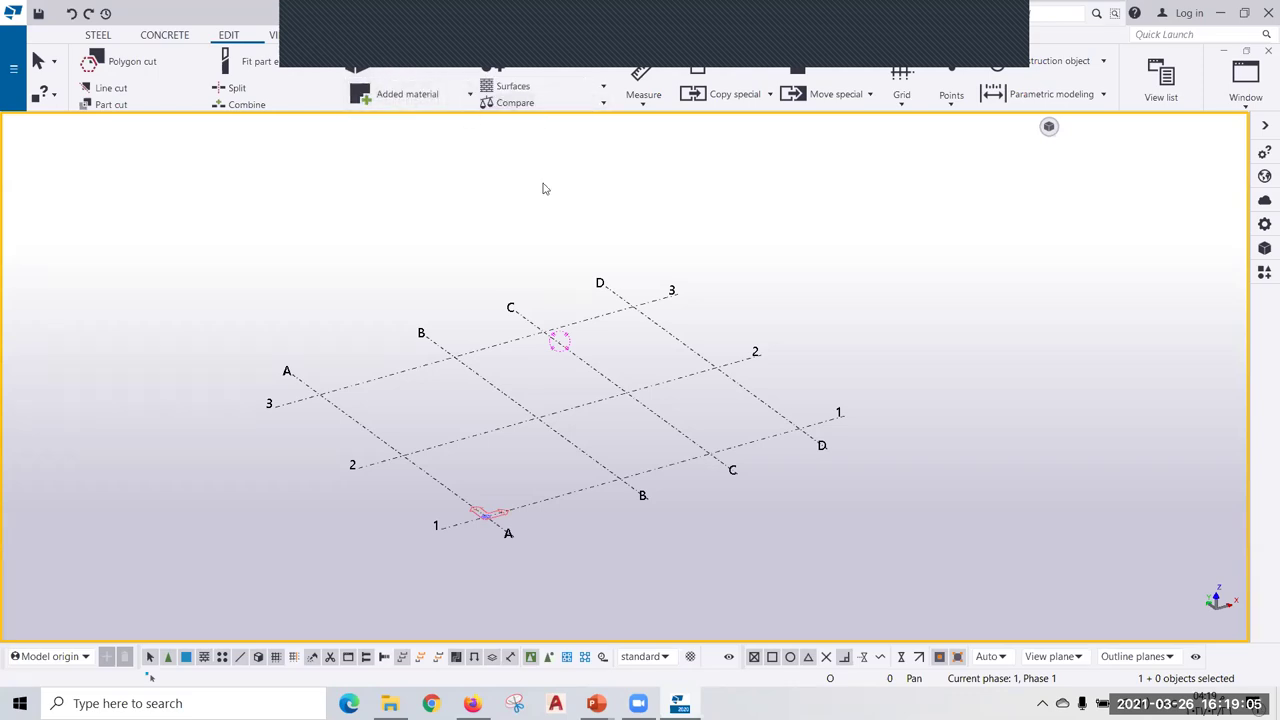
# Review the Measure, Grid, Points and Construction object dropdowns on the Edit tab.
pyautogui.click(645, 107)
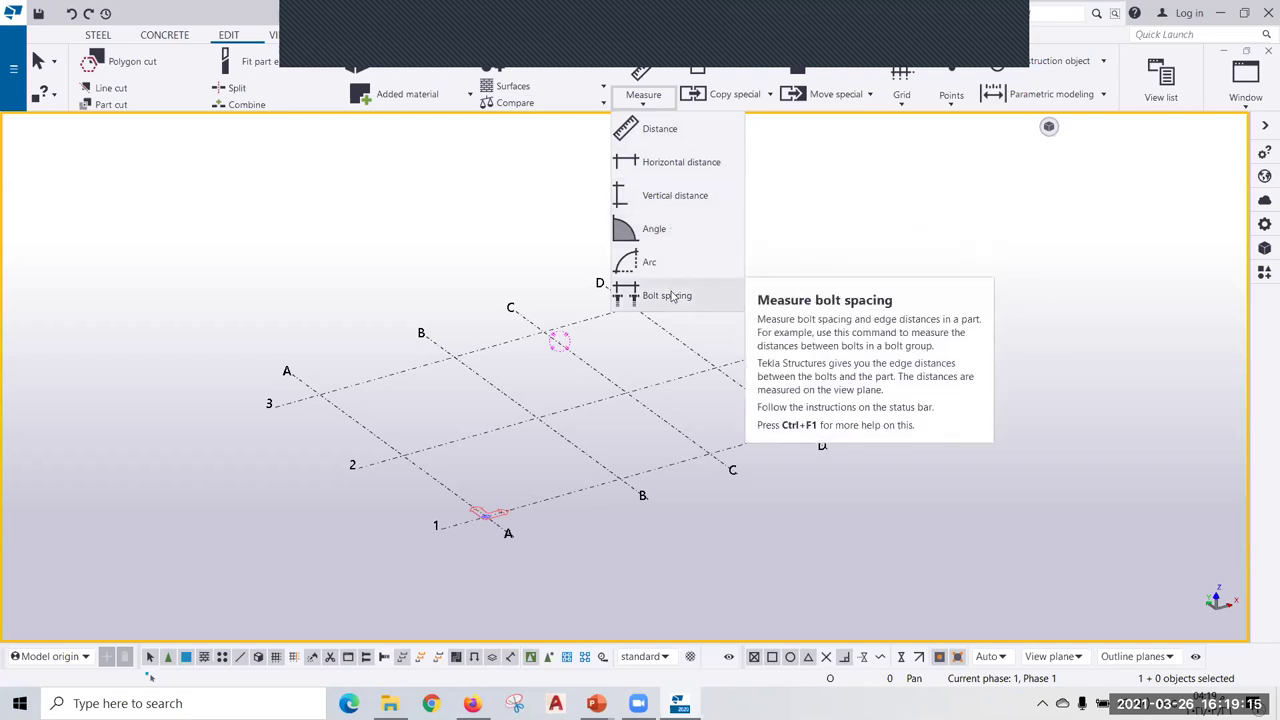
pyautogui.click(840, 157)
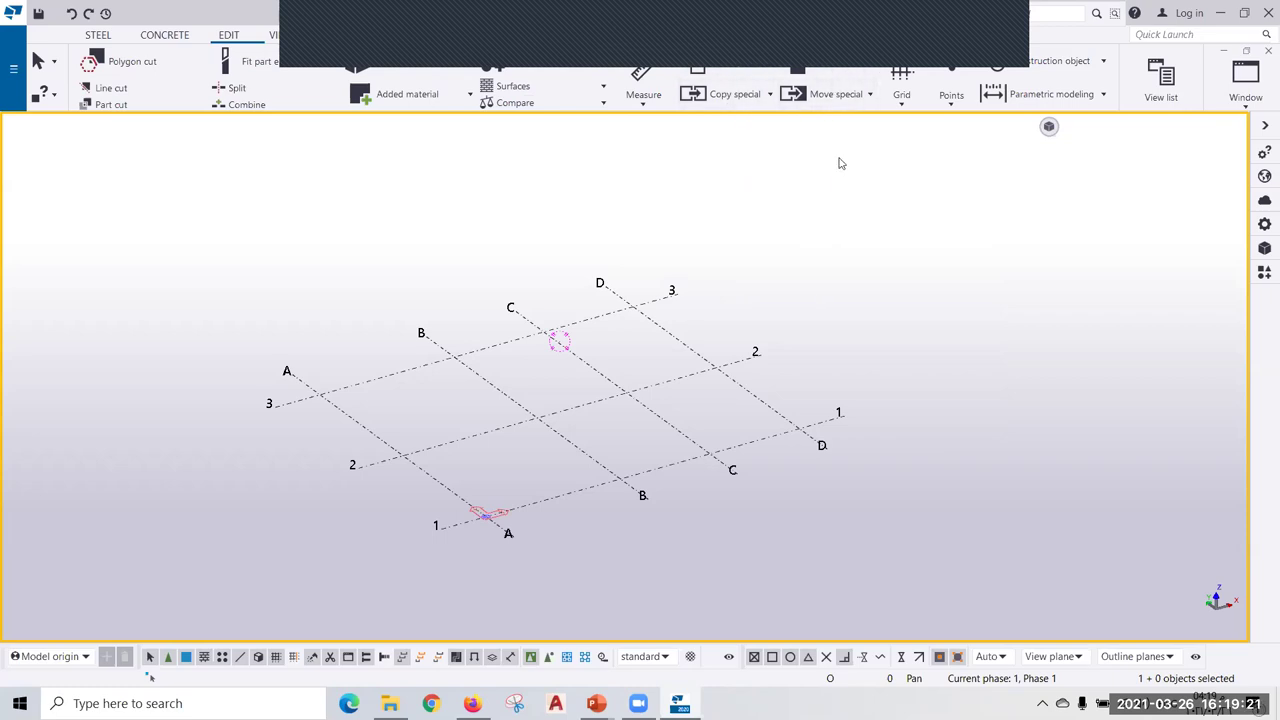
pyautogui.click(905, 104)
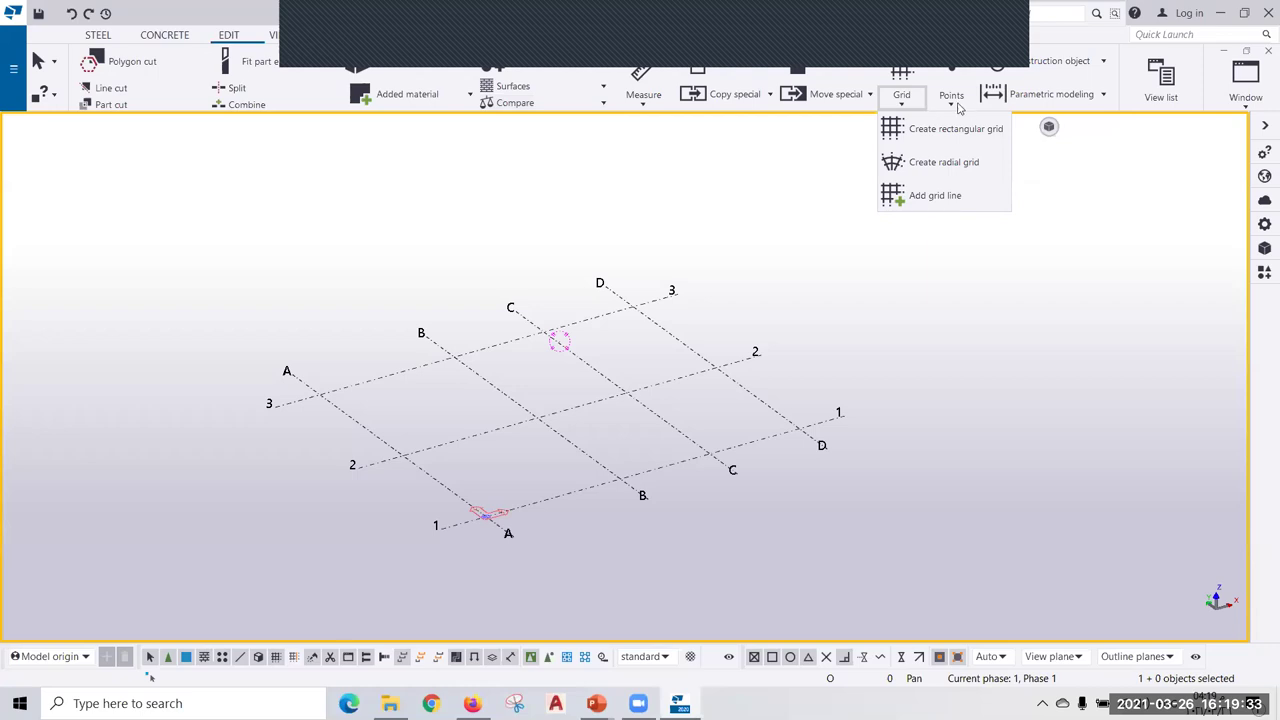
pyautogui.click(952, 100)
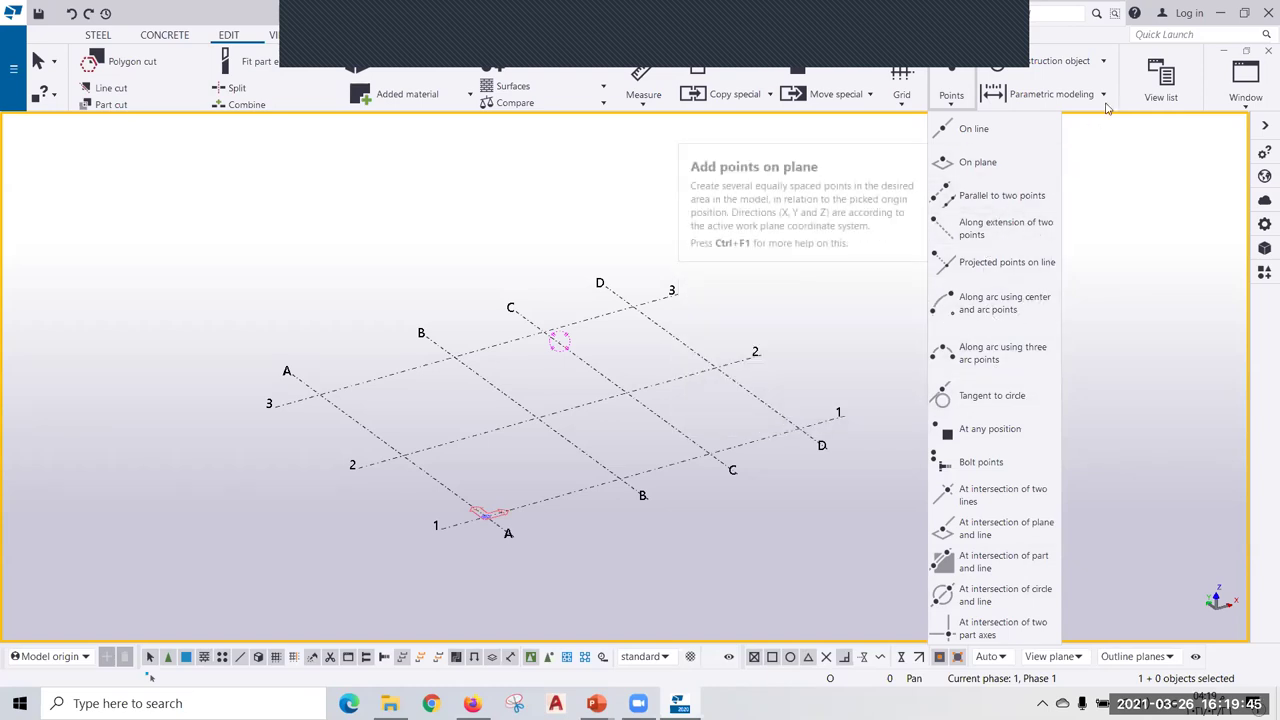
pyautogui.click(1097, 63)
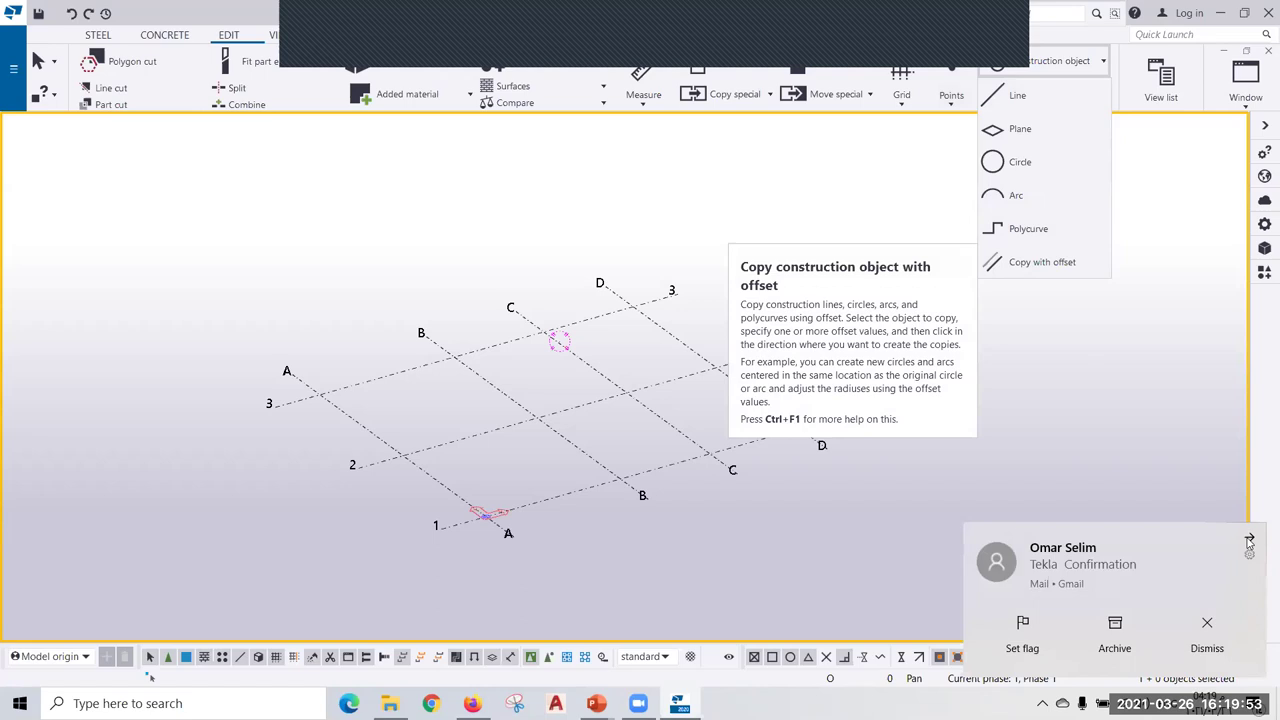
# Dismiss the two mail notifications and show the View tab's view tools.
pyautogui.click(1251, 536)
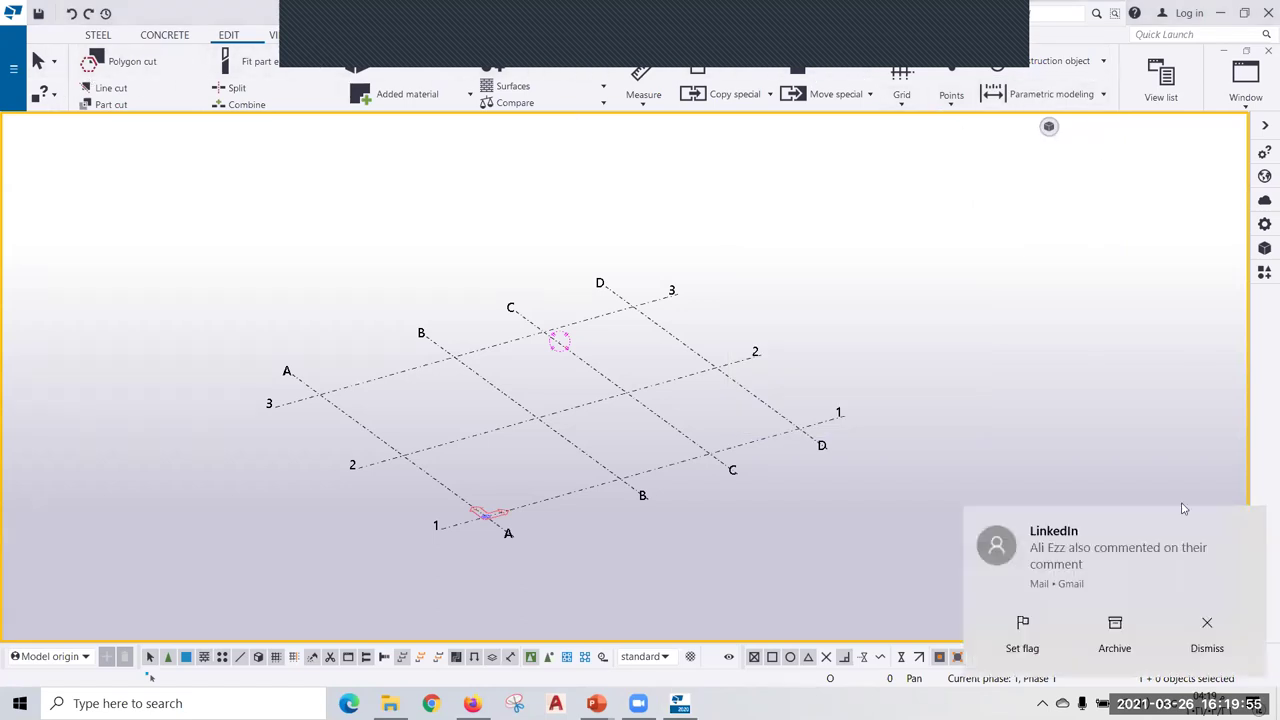
pyautogui.click(1250, 524)
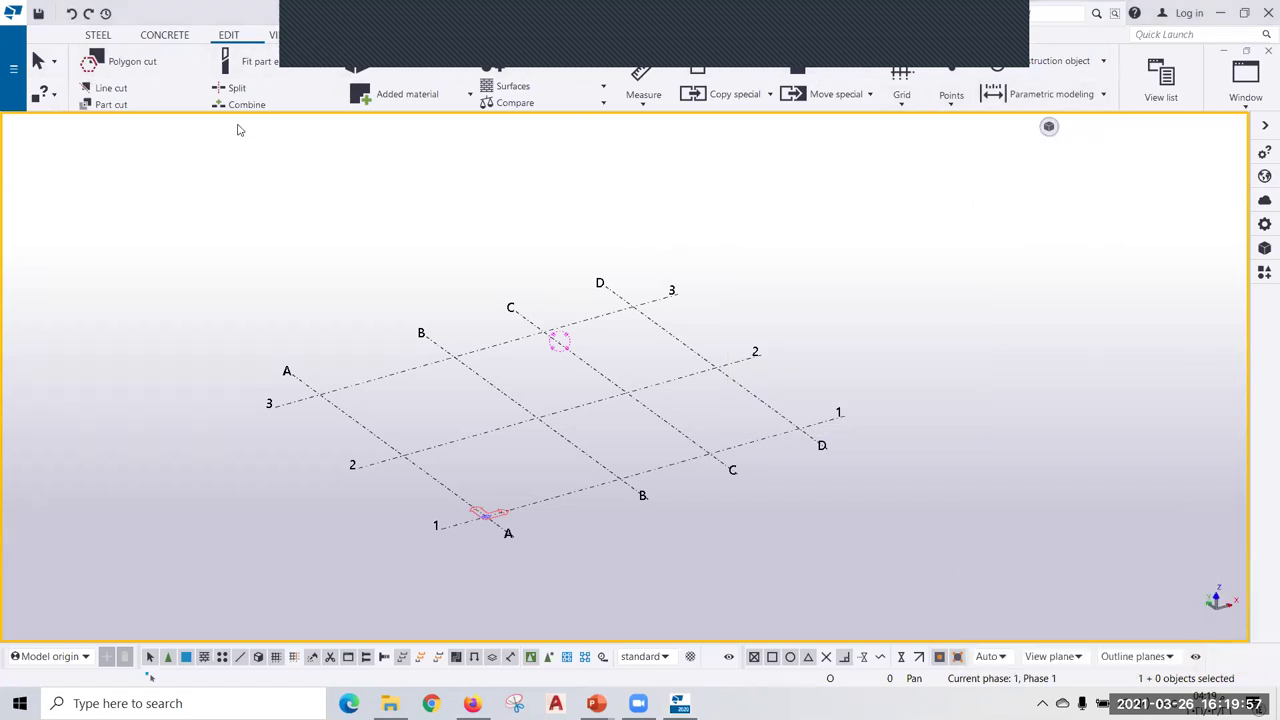
pyautogui.click(276, 36)
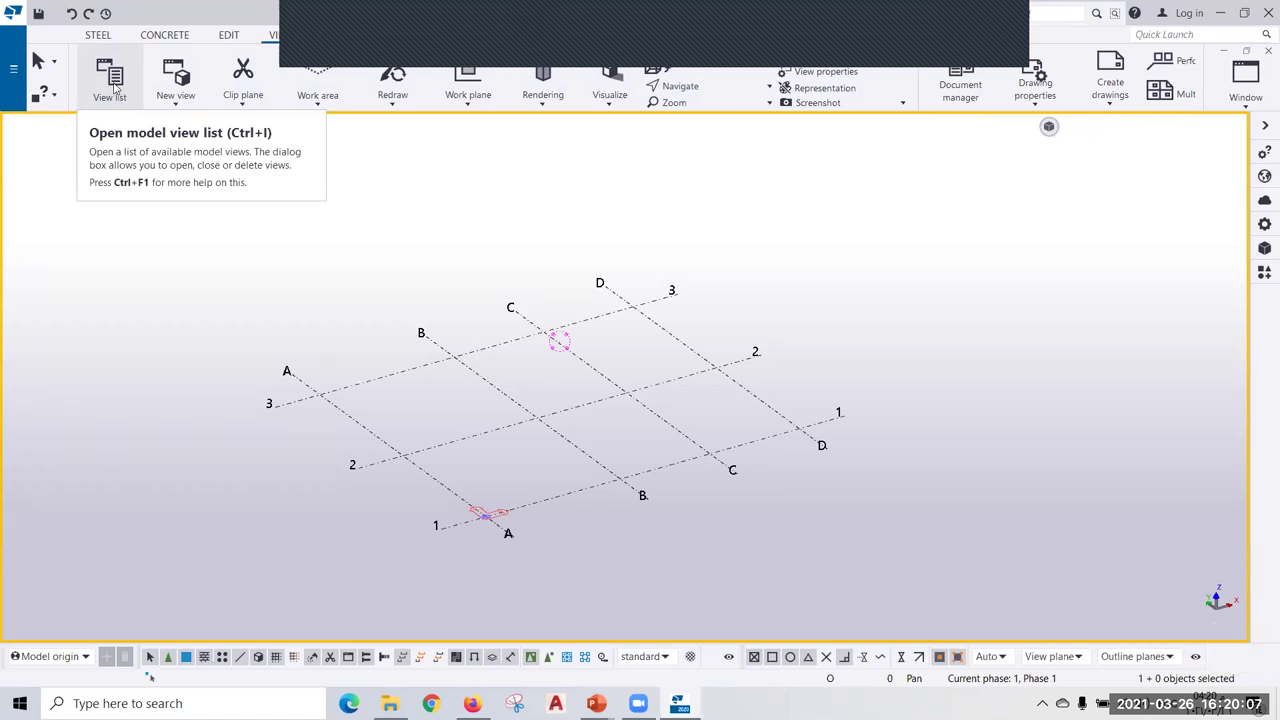
pyautogui.click(177, 104)
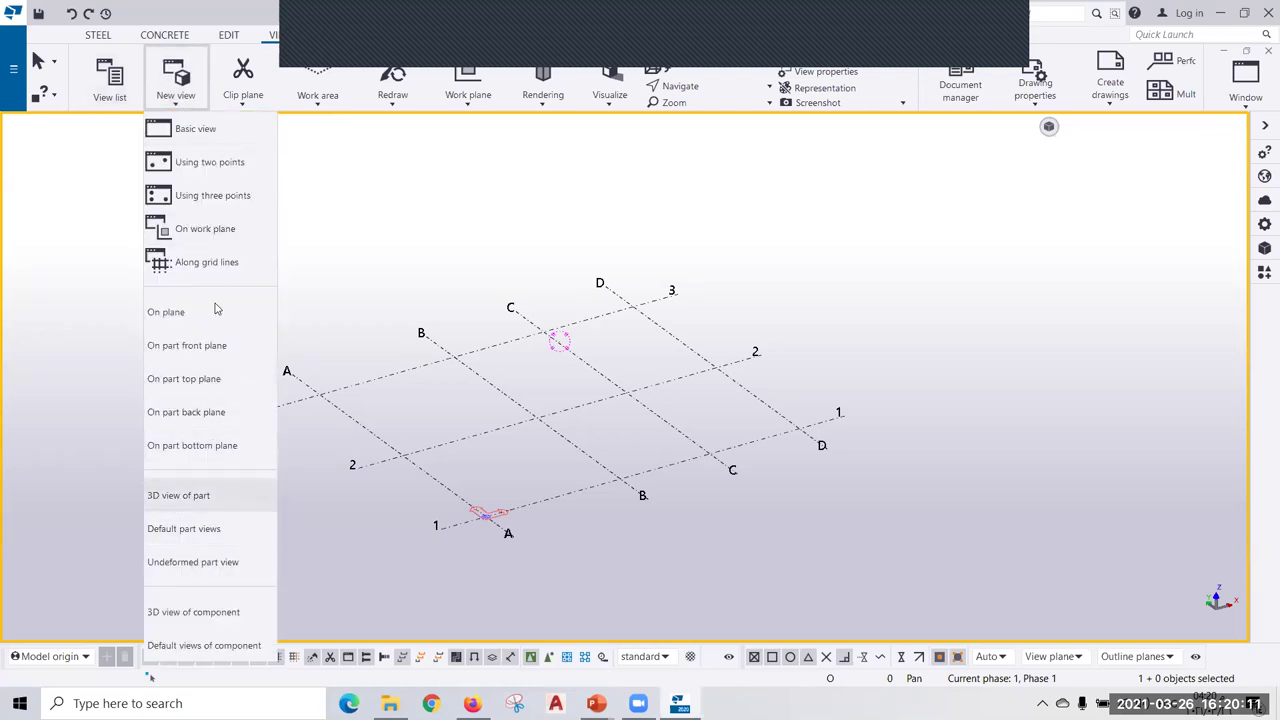
pyautogui.click(243, 100)
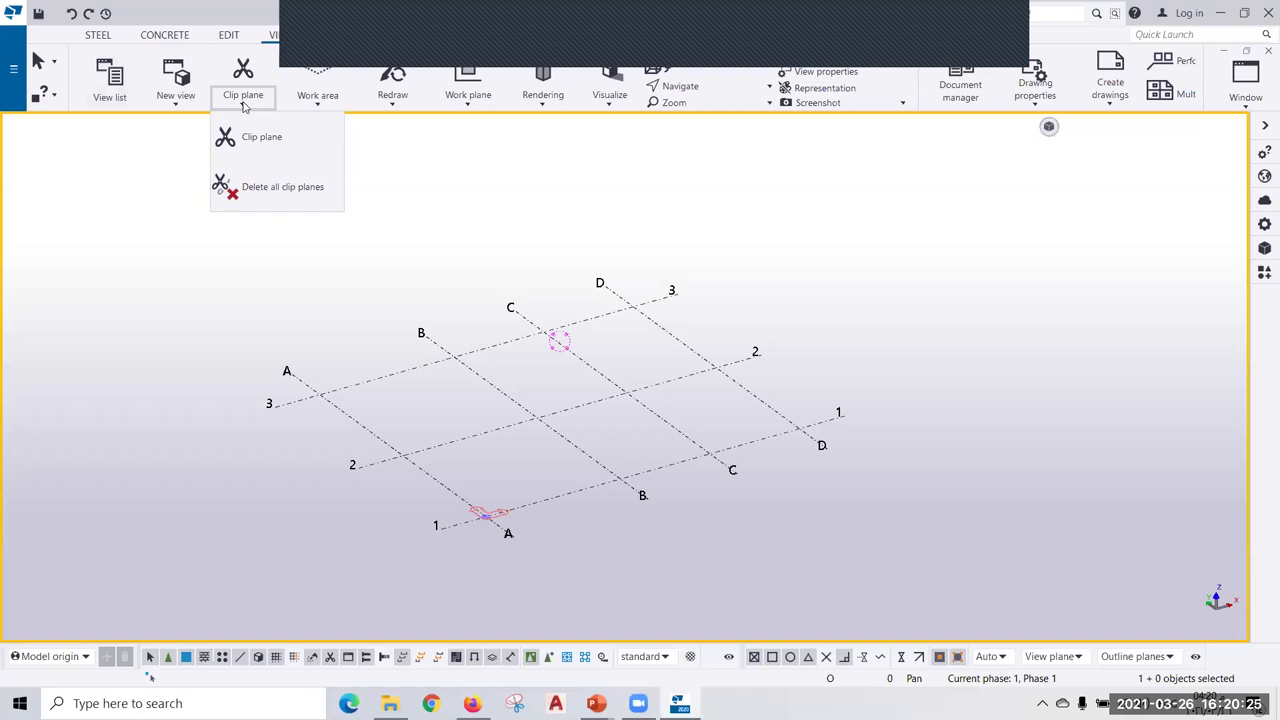
pyautogui.click(326, 106)
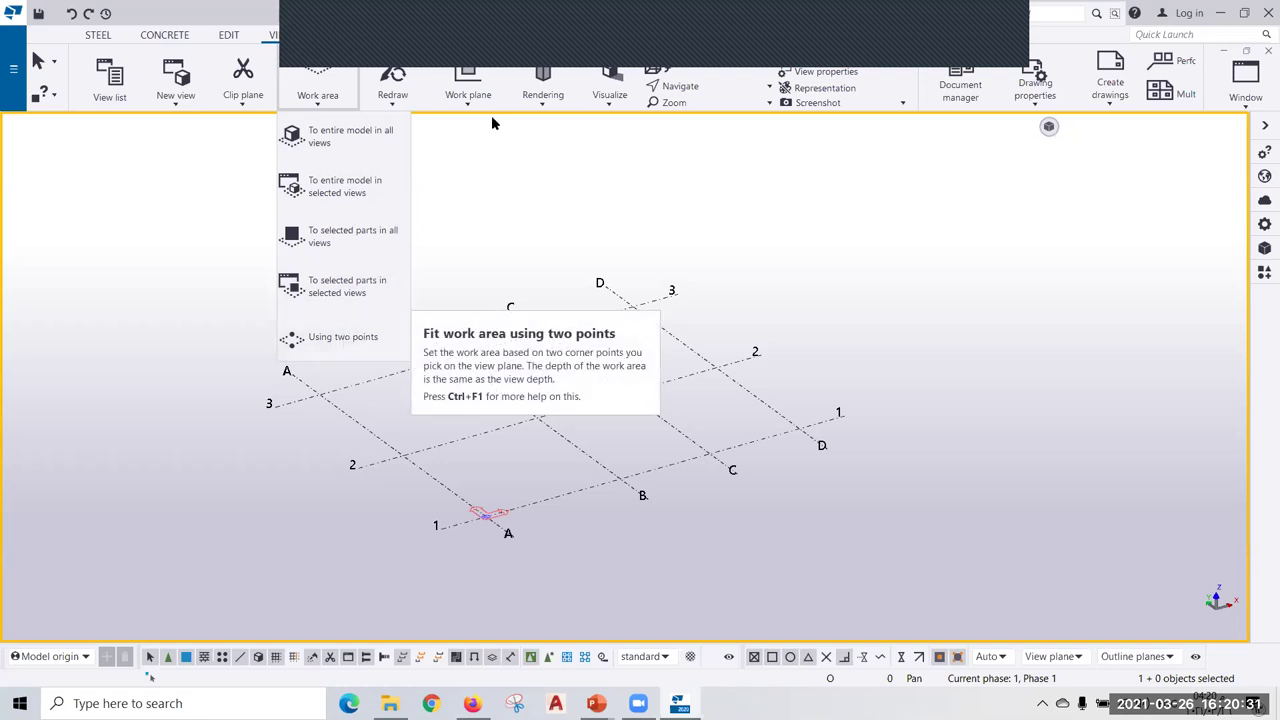
pyautogui.click(398, 107)
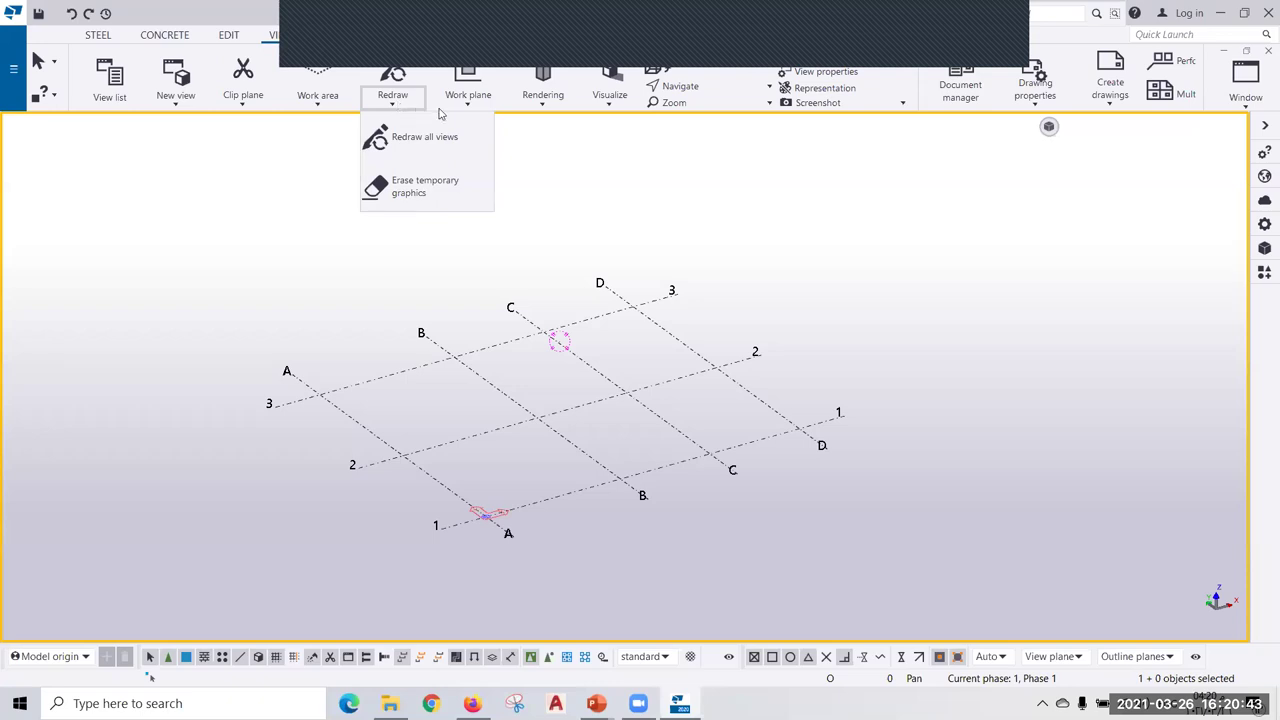
pyautogui.click(477, 105)
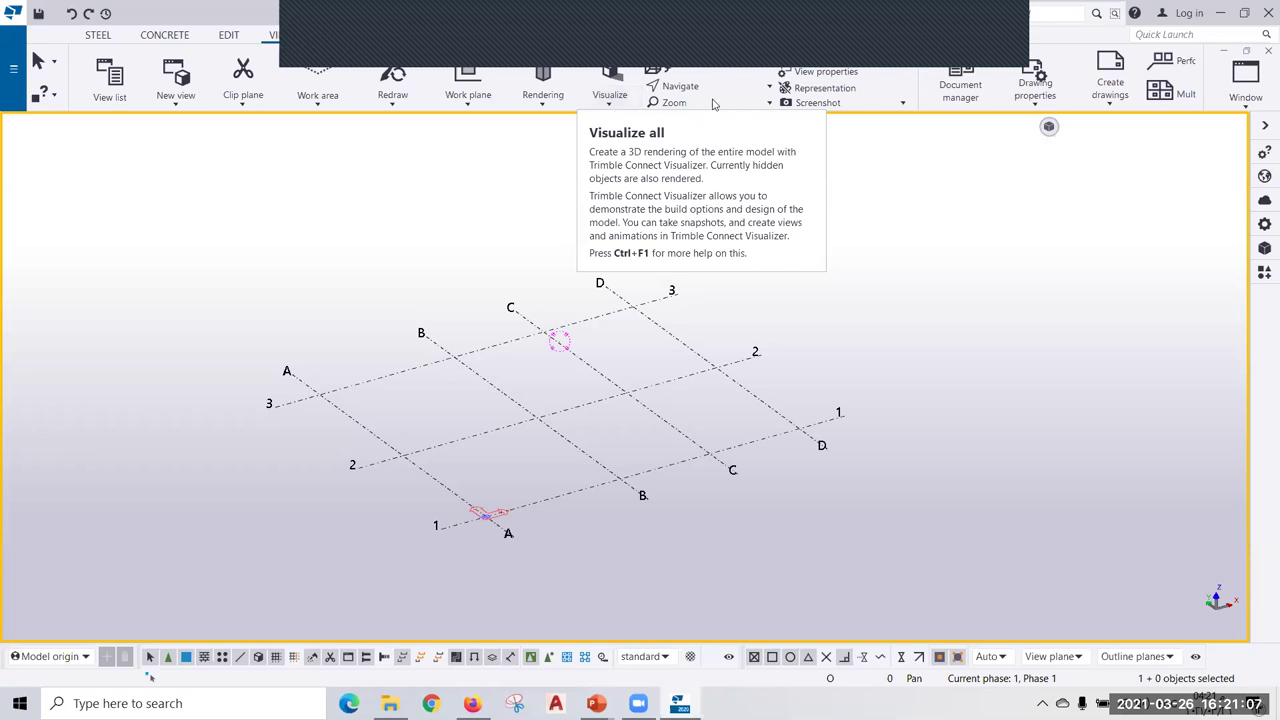
pyautogui.scroll(-2, 448, 97)
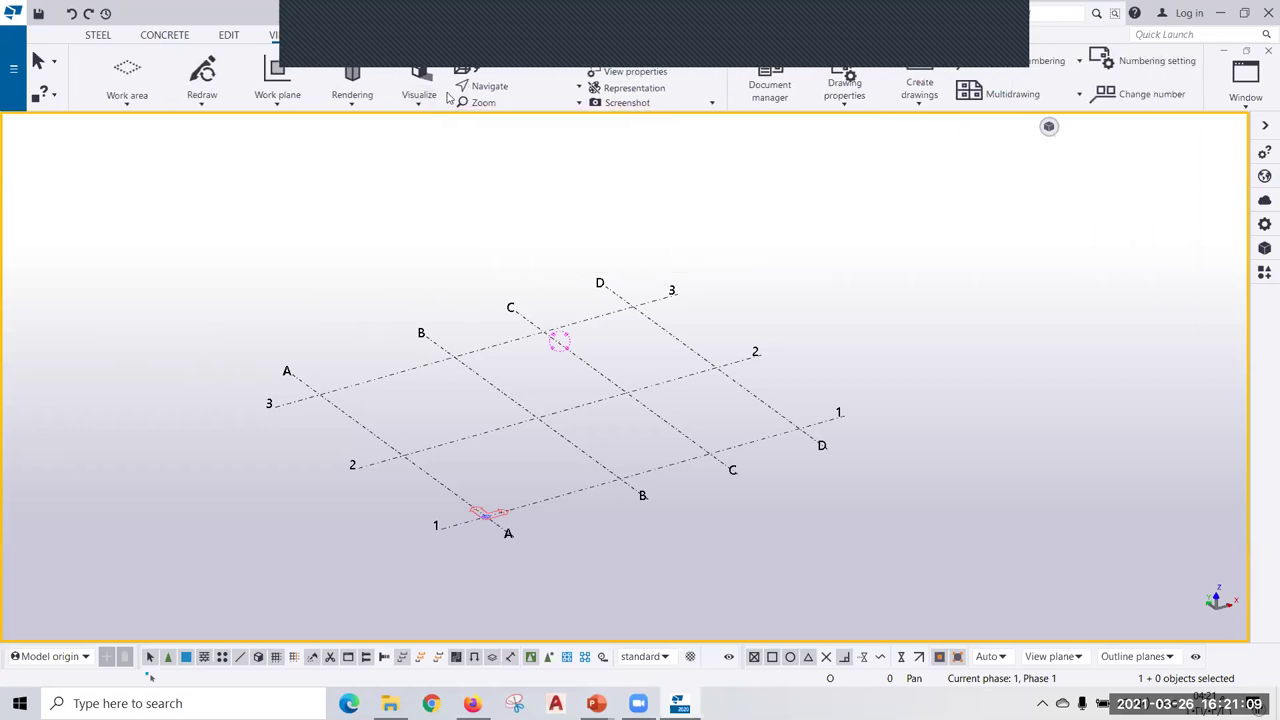
pyautogui.scroll(-1, 448, 97)
pyautogui.scroll(-3, 300, 100)
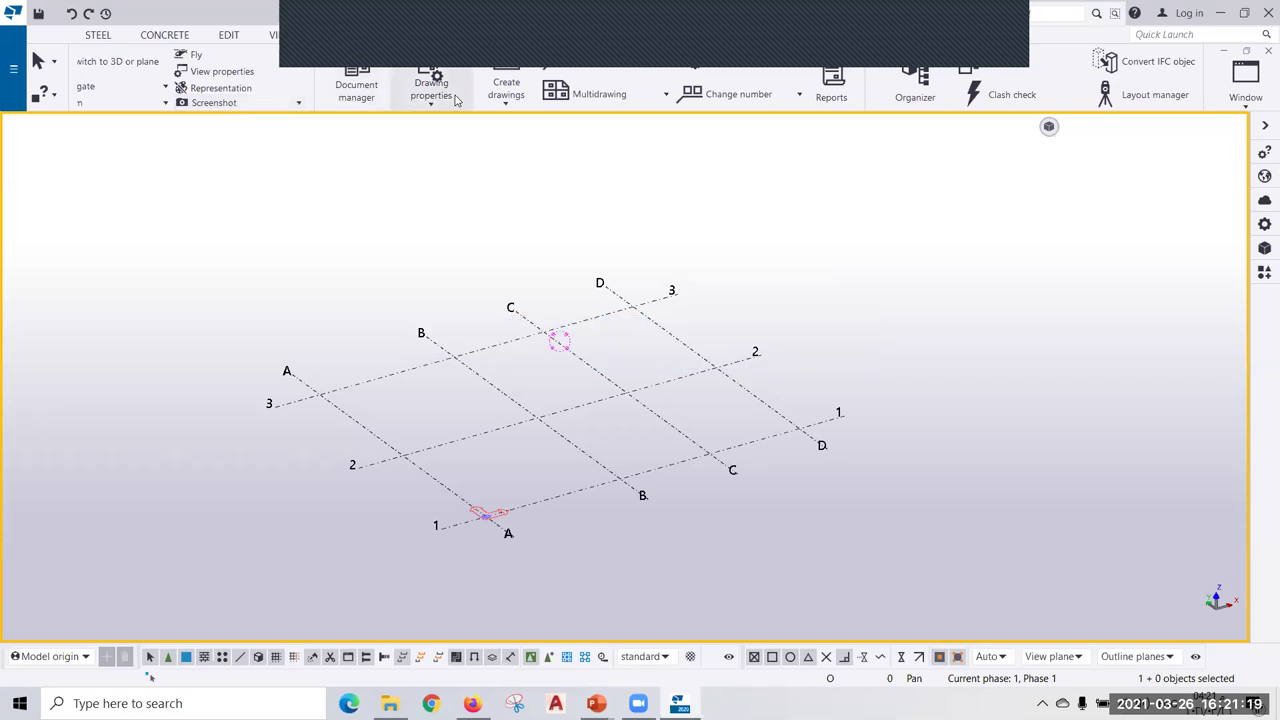
pyautogui.scroll(-2, 430, 95)
pyautogui.scroll(-2, 398, 90)
pyautogui.scroll(-2, 370, 90)
pyautogui.scroll(-3, 320, 92)
pyautogui.scroll(-2, 290, 92)
pyautogui.scroll(-1, 255, 92)
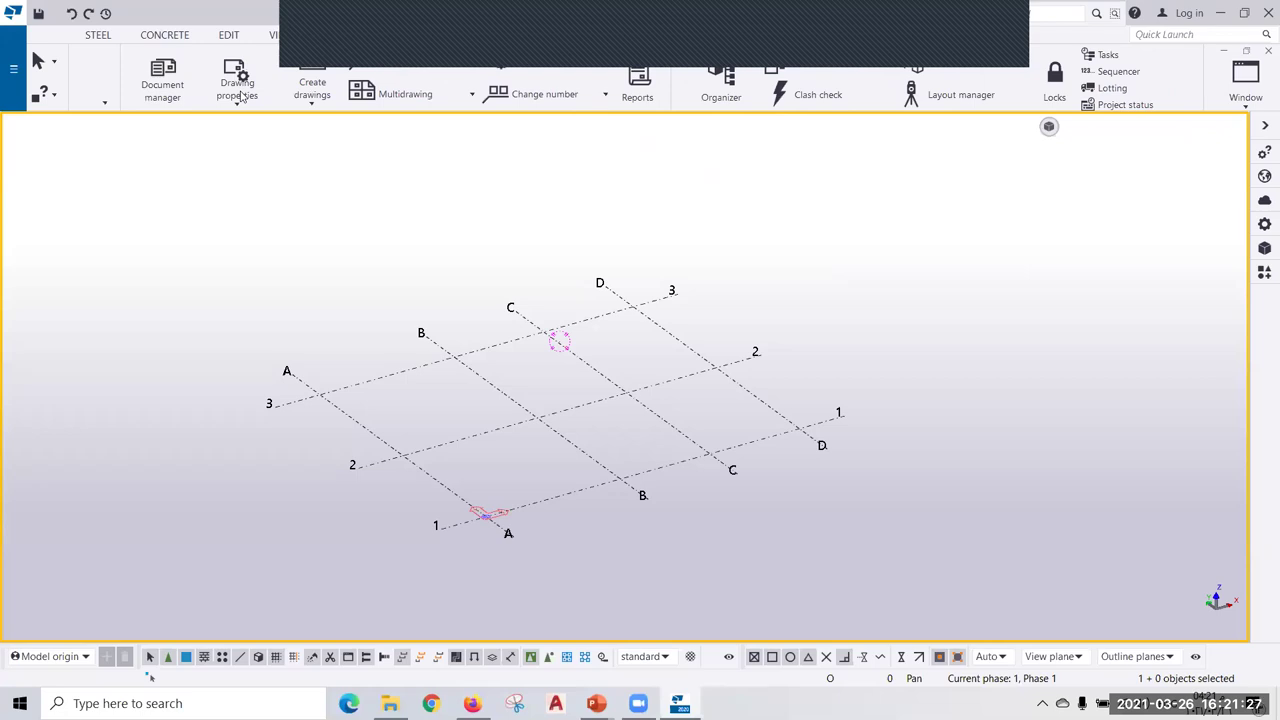
pyautogui.scroll(-2, 240, 95)
pyautogui.scroll(-2, 220, 100)
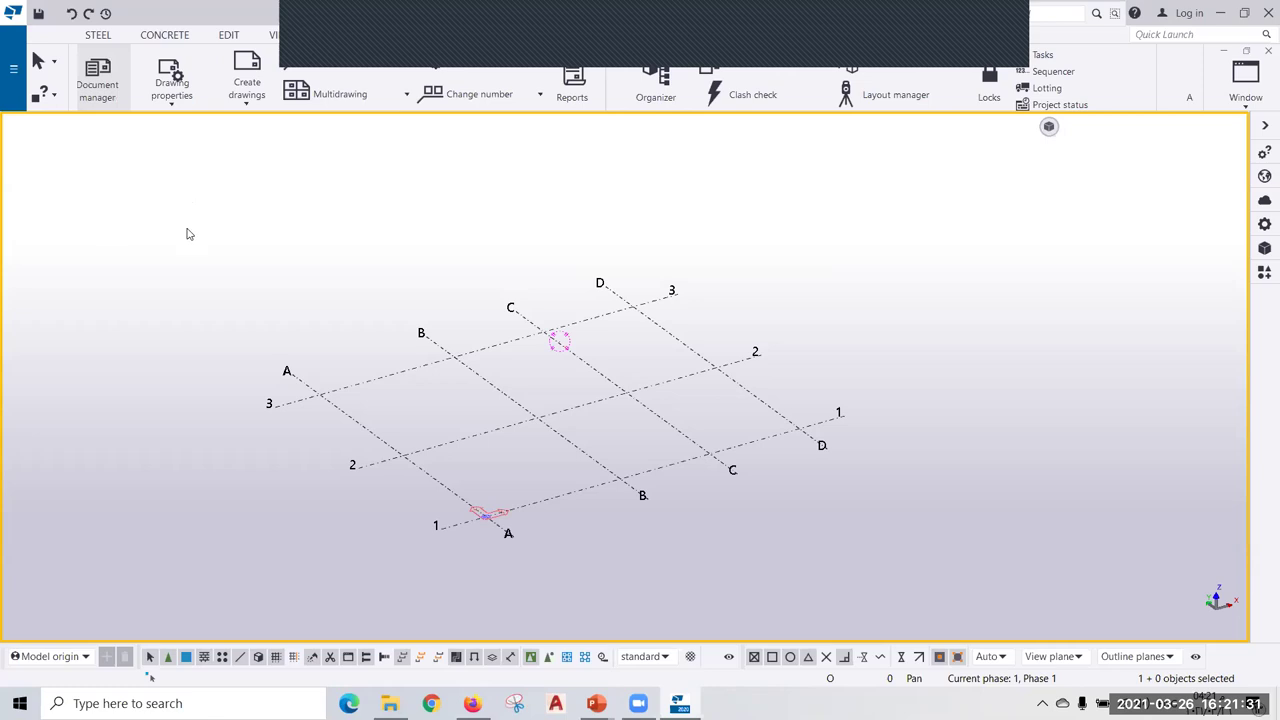
pyautogui.click(253, 102)
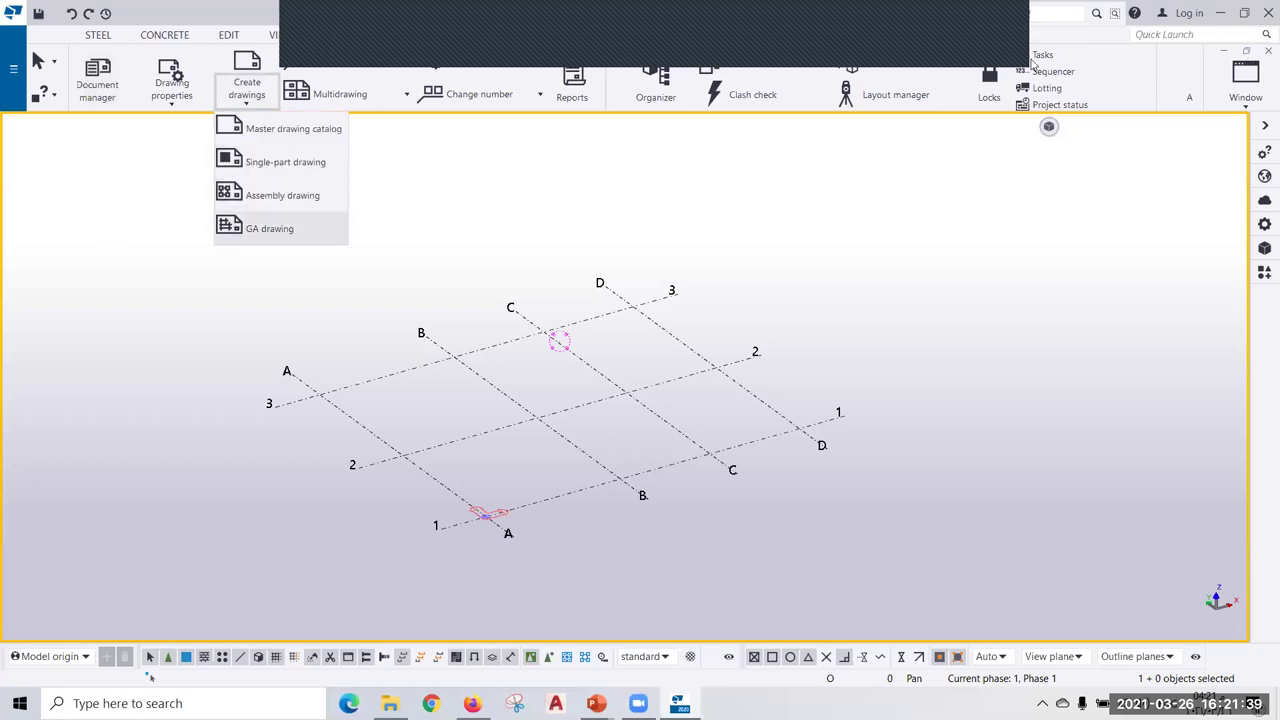
pyautogui.click(1065, 325)
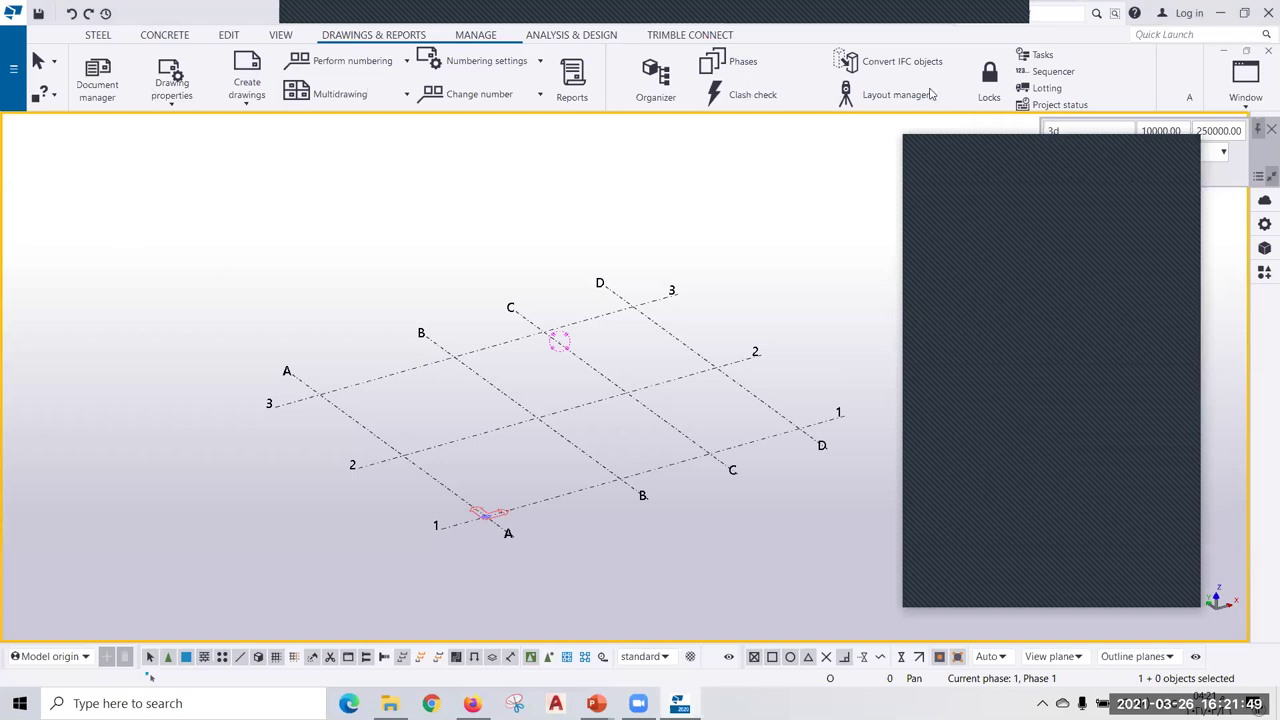
pyautogui.scroll(3, 800, 100)
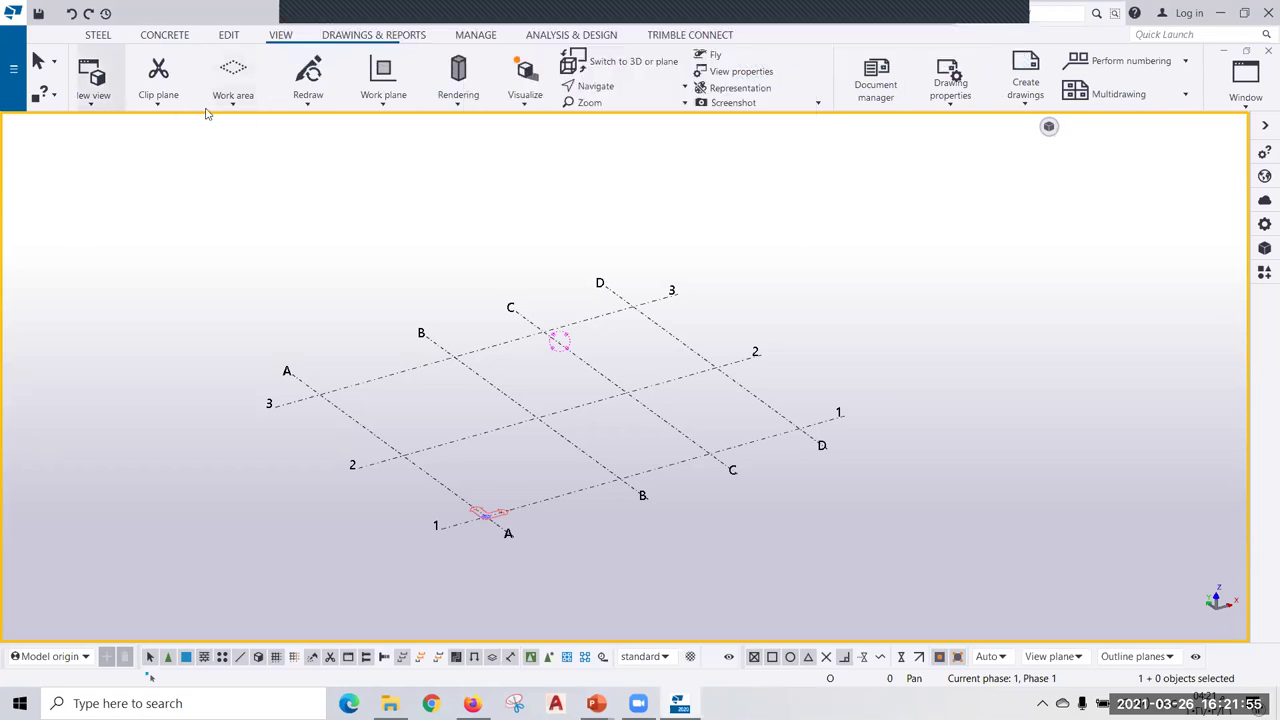
# Check the Work plane options, then list the Drawing properties choices under Drawings & Reports.
pyautogui.click(385, 104)
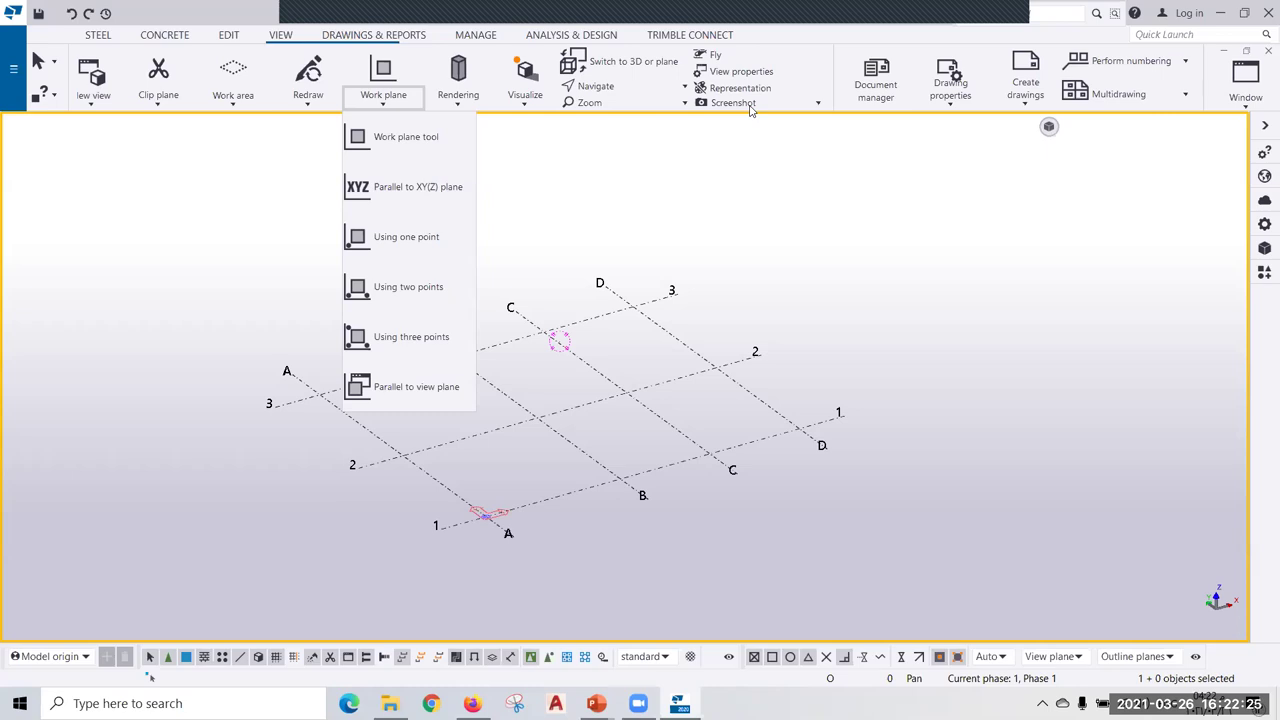
pyautogui.click(823, 191)
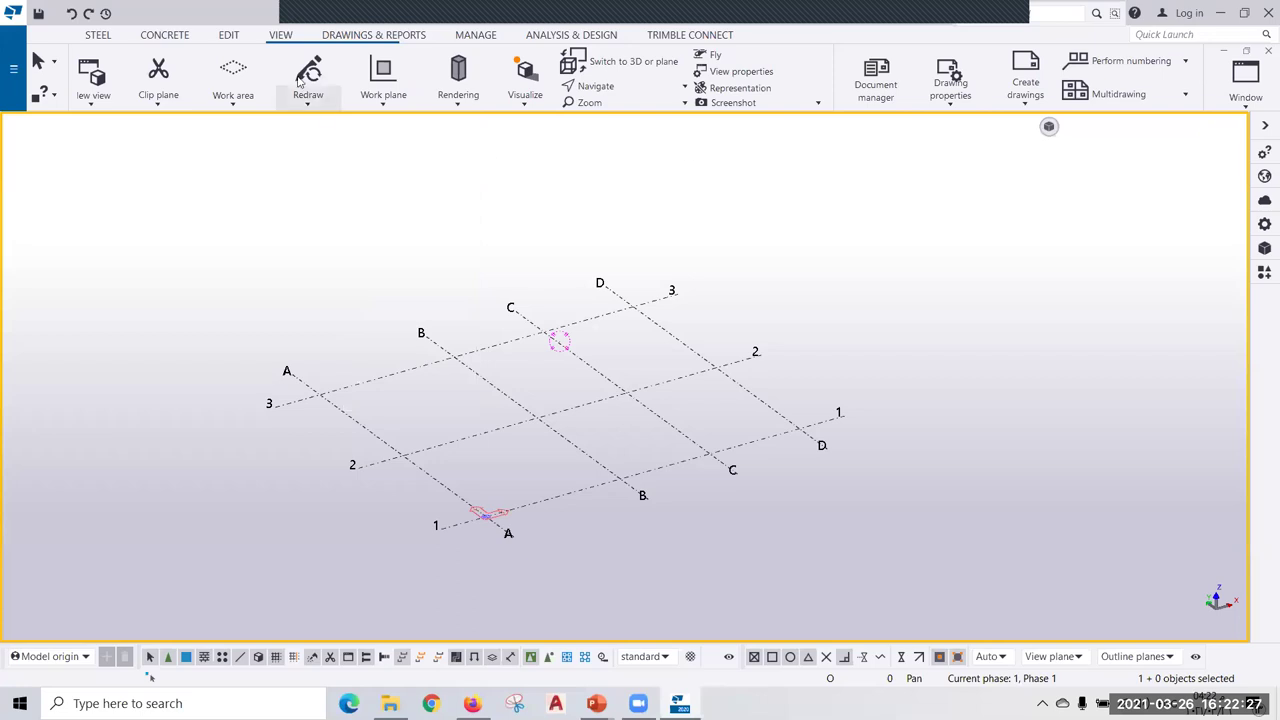
pyautogui.click(334, 36)
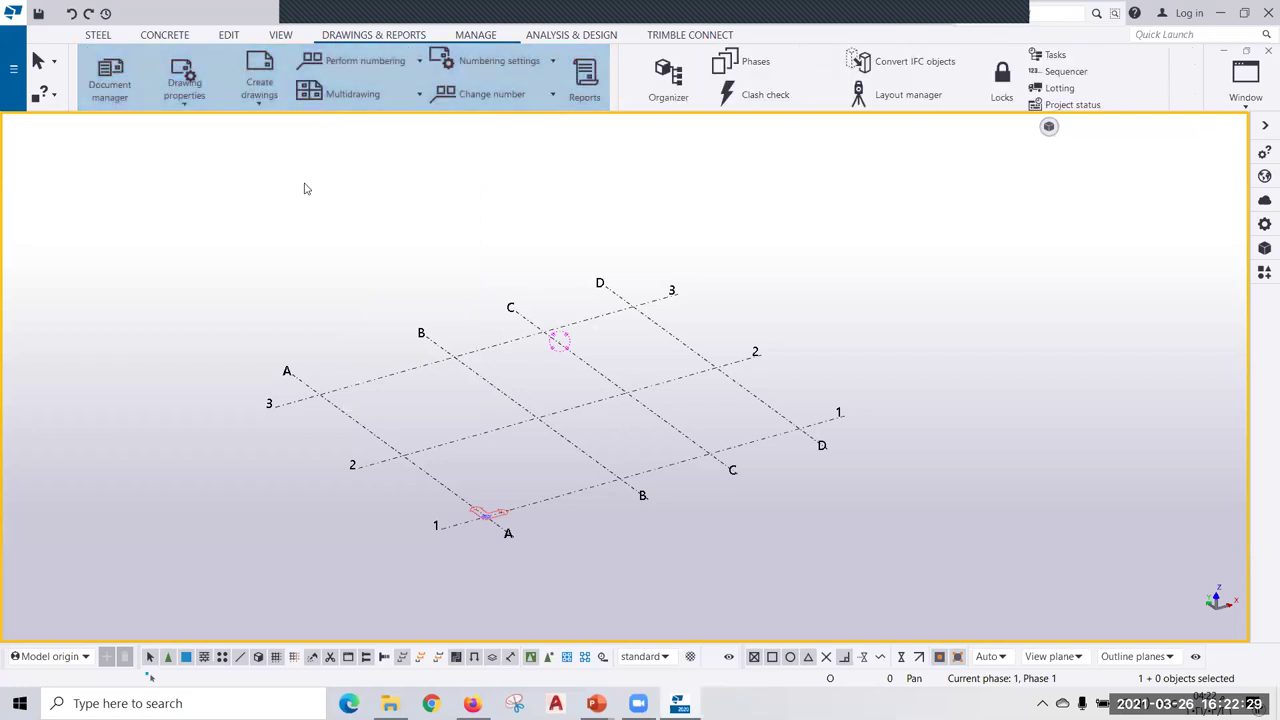
pyautogui.click(183, 106)
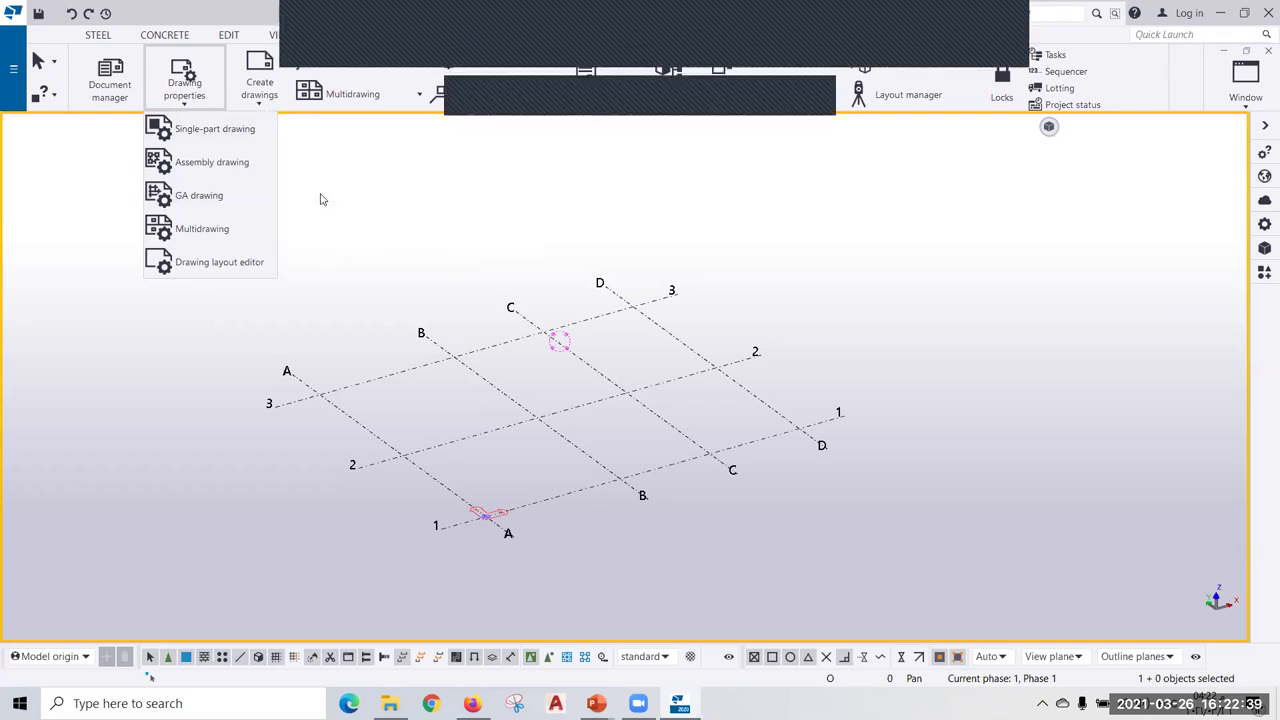
# Look over the Create drawings list and the Reports commands on the DRAWINGS & REPORTS tab.
pyautogui.scroll(-5, 815, 100)
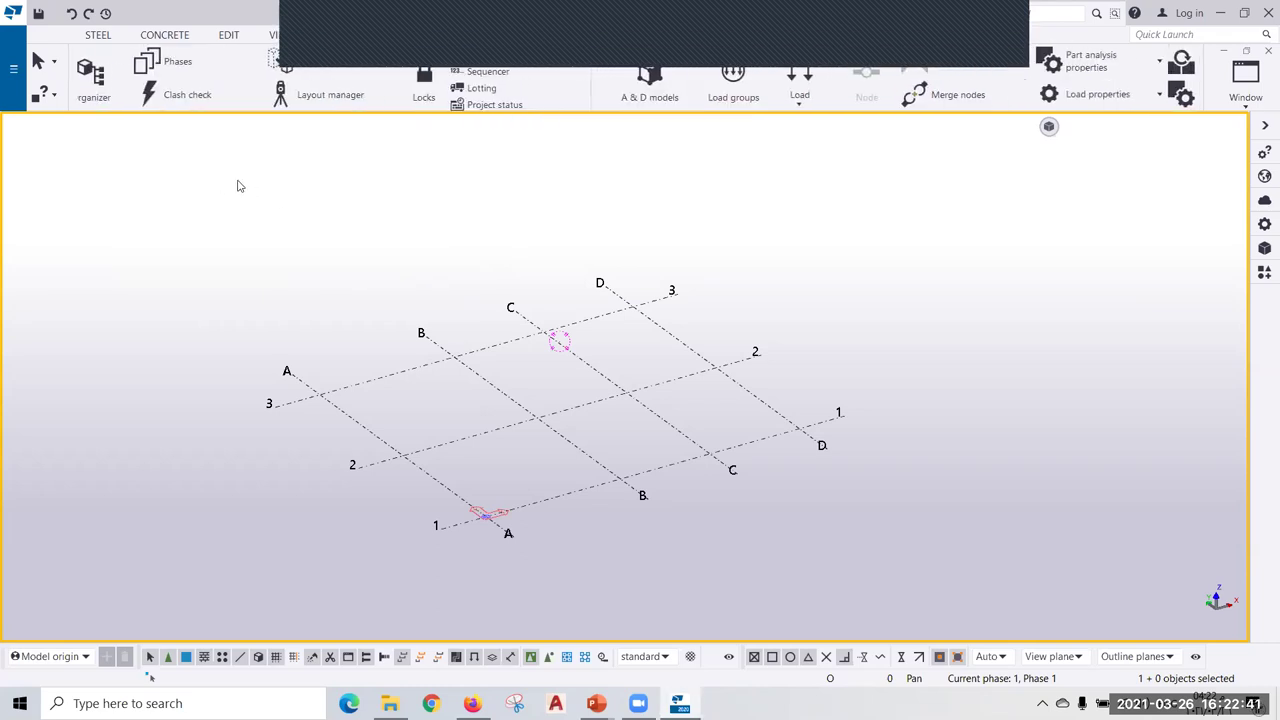
pyautogui.scroll(-2, 893, 93)
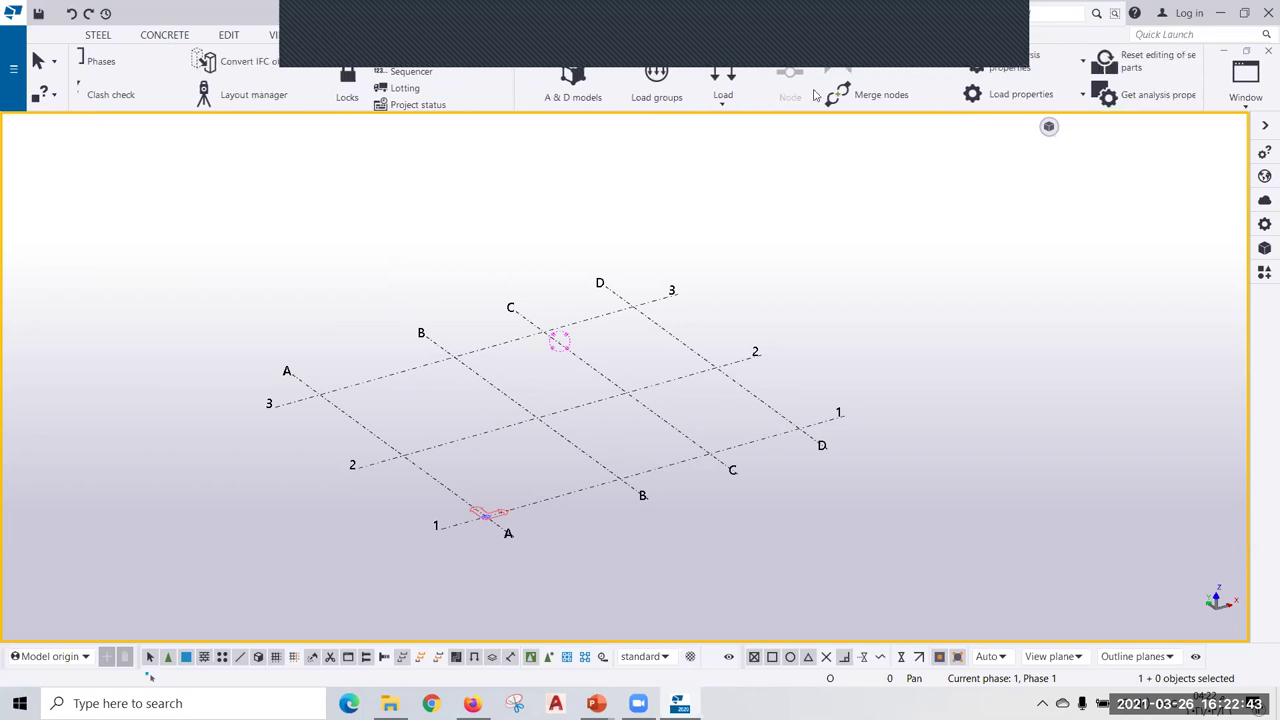
pyautogui.scroll(10, 580, 95)
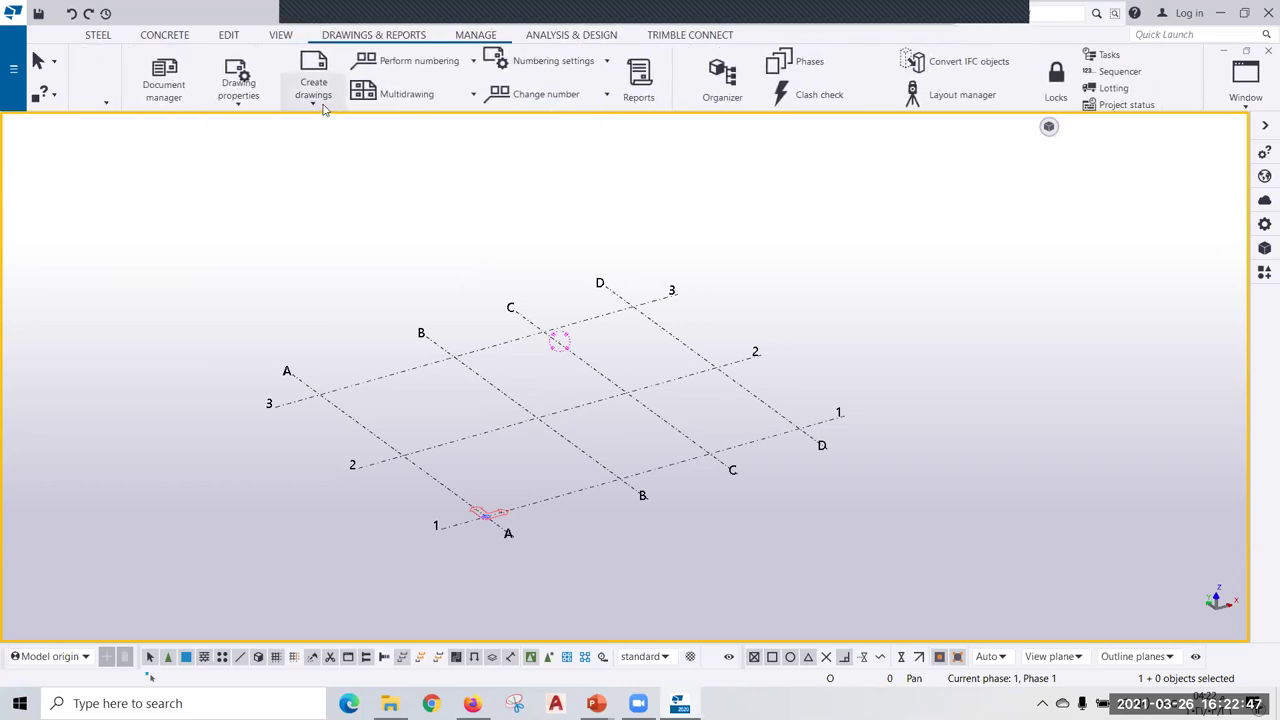
pyautogui.click(318, 100)
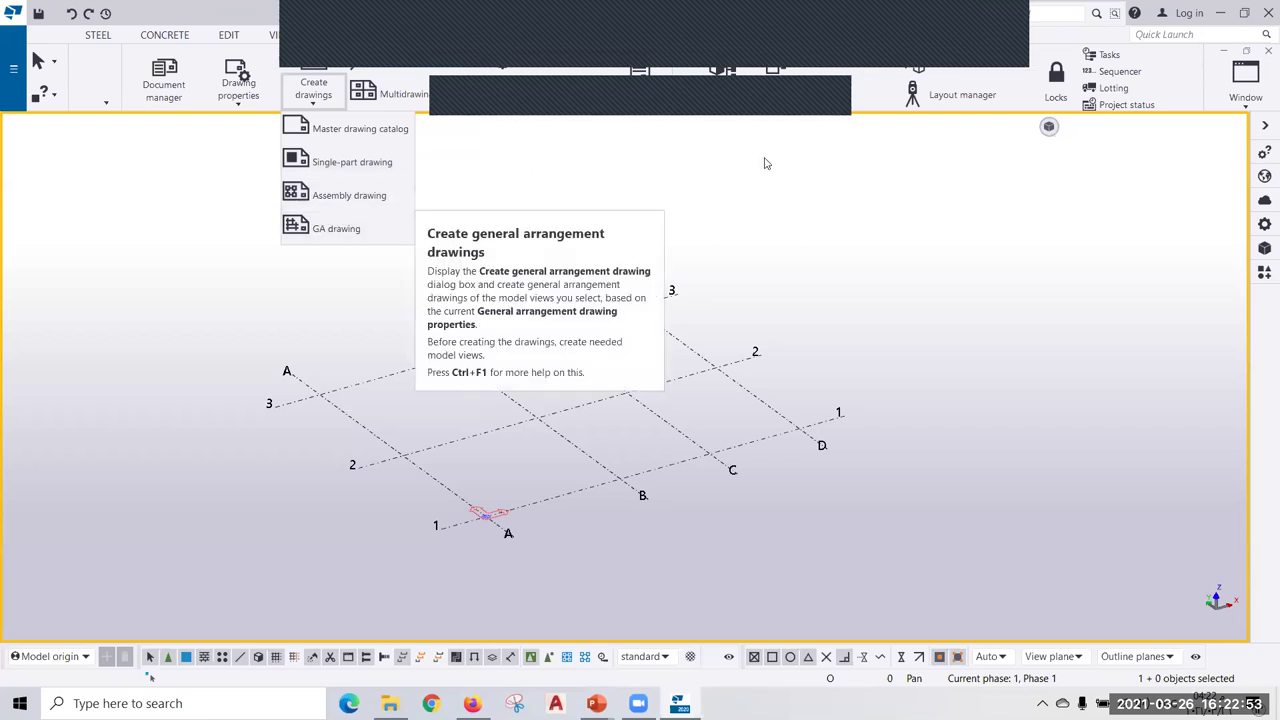
pyautogui.click(523, 183)
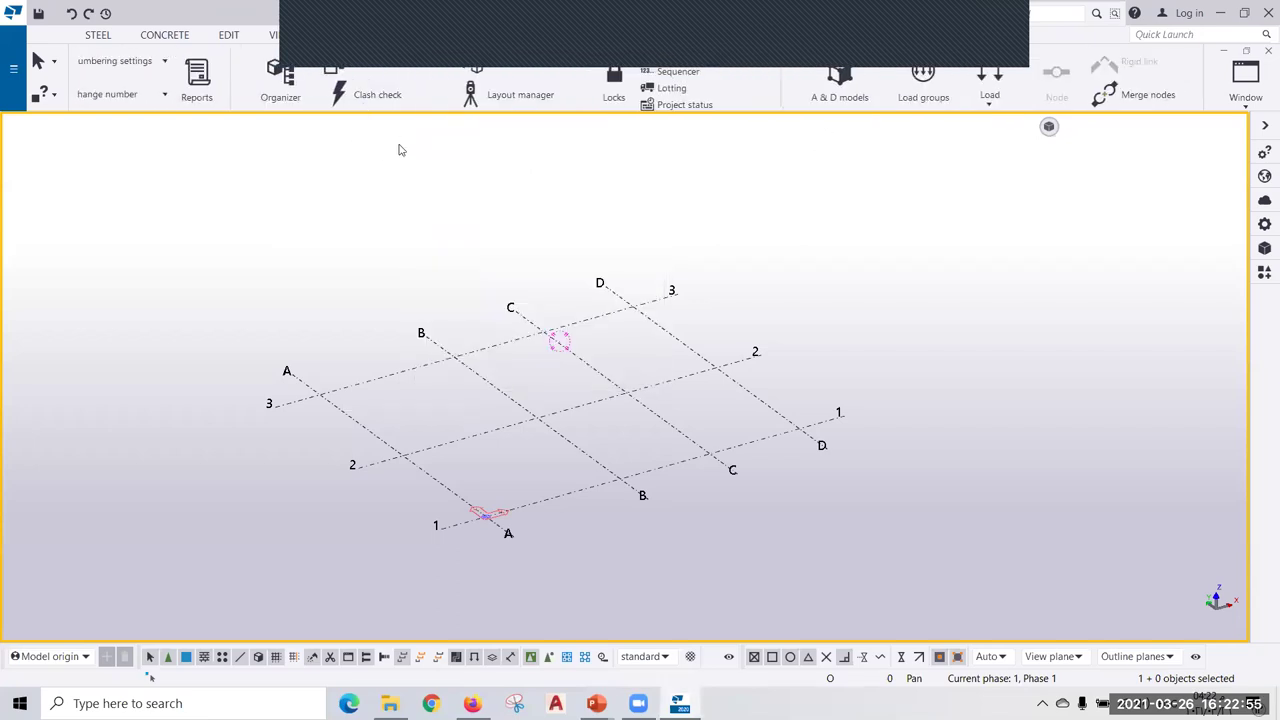
pyautogui.click(385, 38)
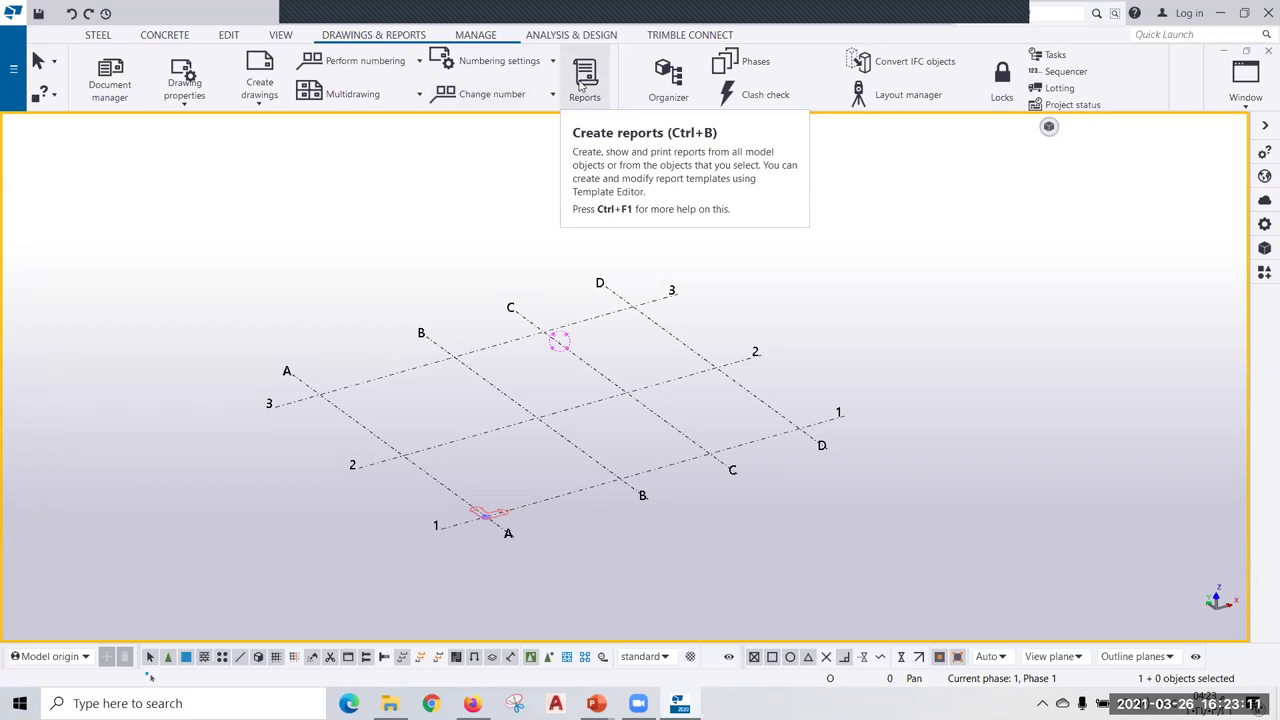
pyautogui.click(583, 90)
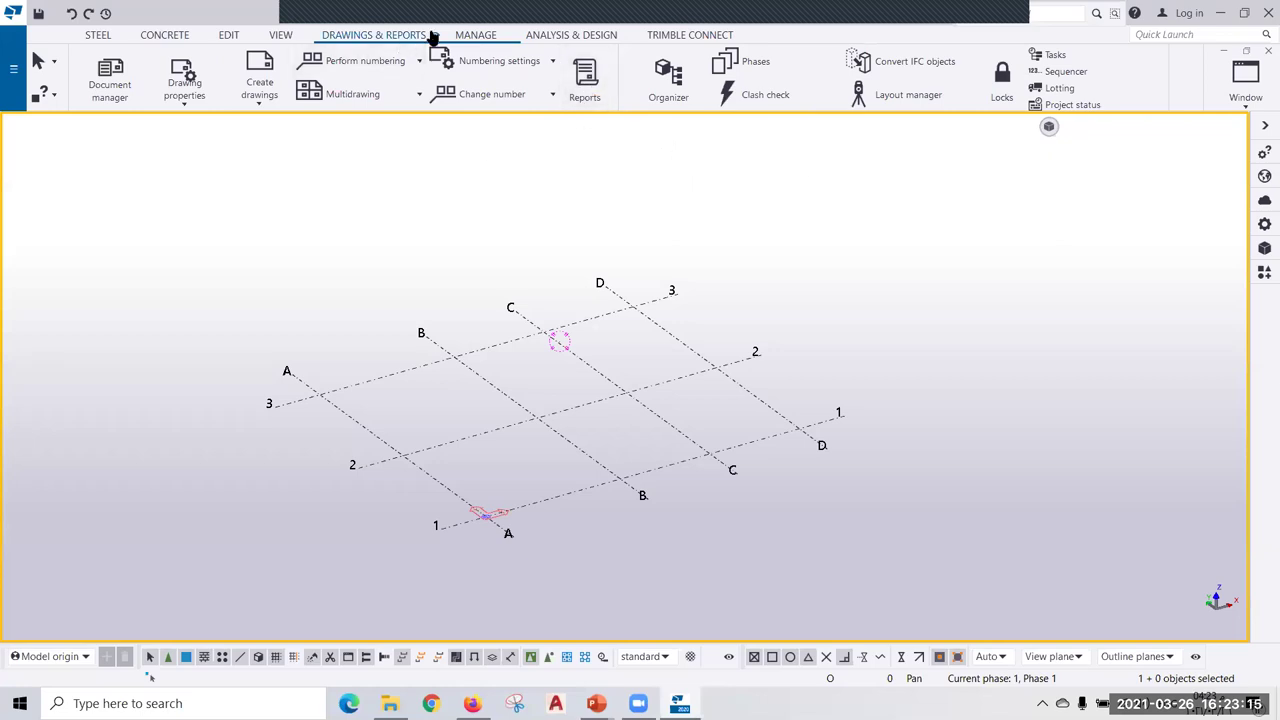
# Browse the MANAGE and ANALYSIS & DESIGN tabs, ending on the TRIMBLE CONNECT commands.
pyautogui.click(470, 36)
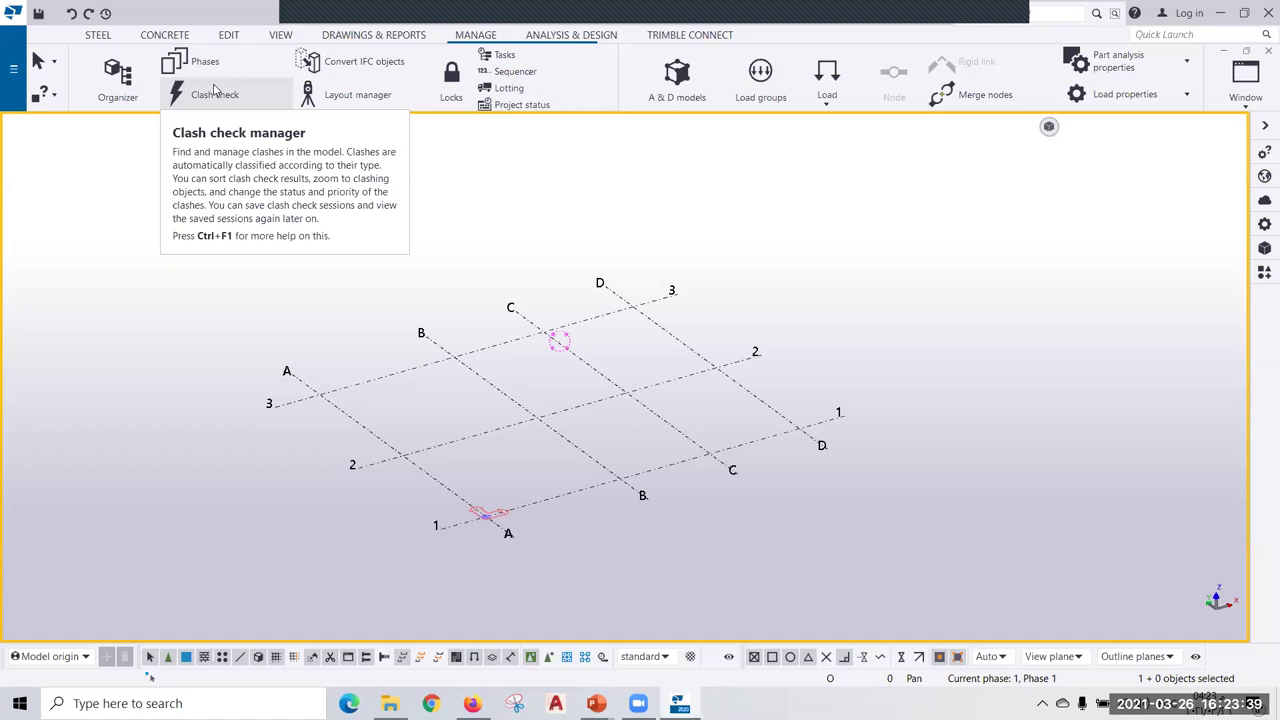
pyautogui.click(563, 38)
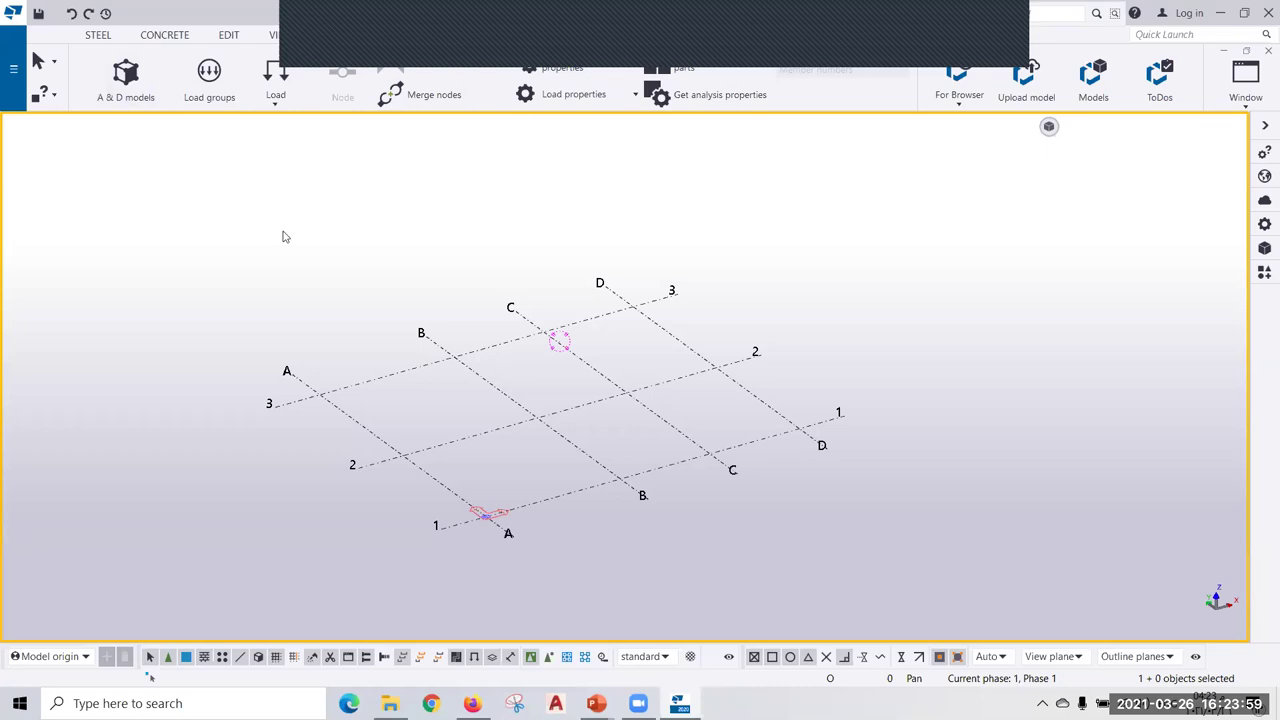
pyautogui.click(676, 37)
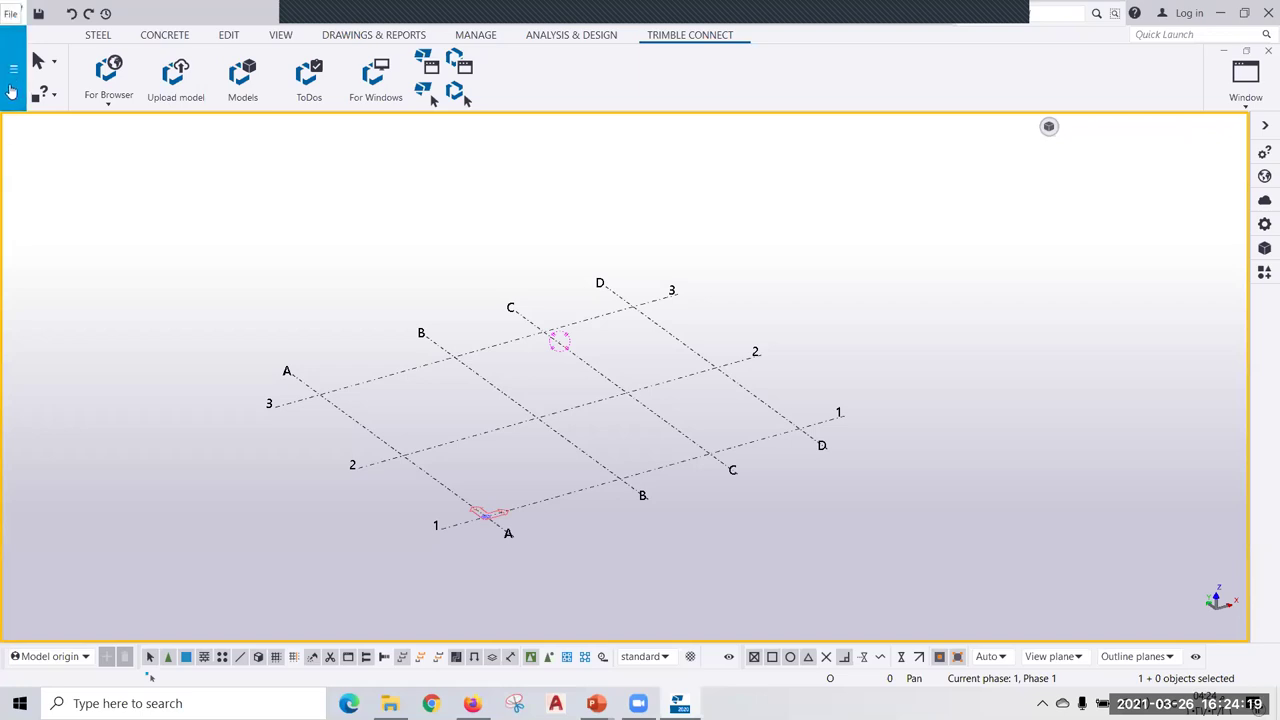
# Show the File menu's Import list with CAD, DWG/DXF, Fabtrol XML and FEM formats.
pyautogui.click(10, 77)
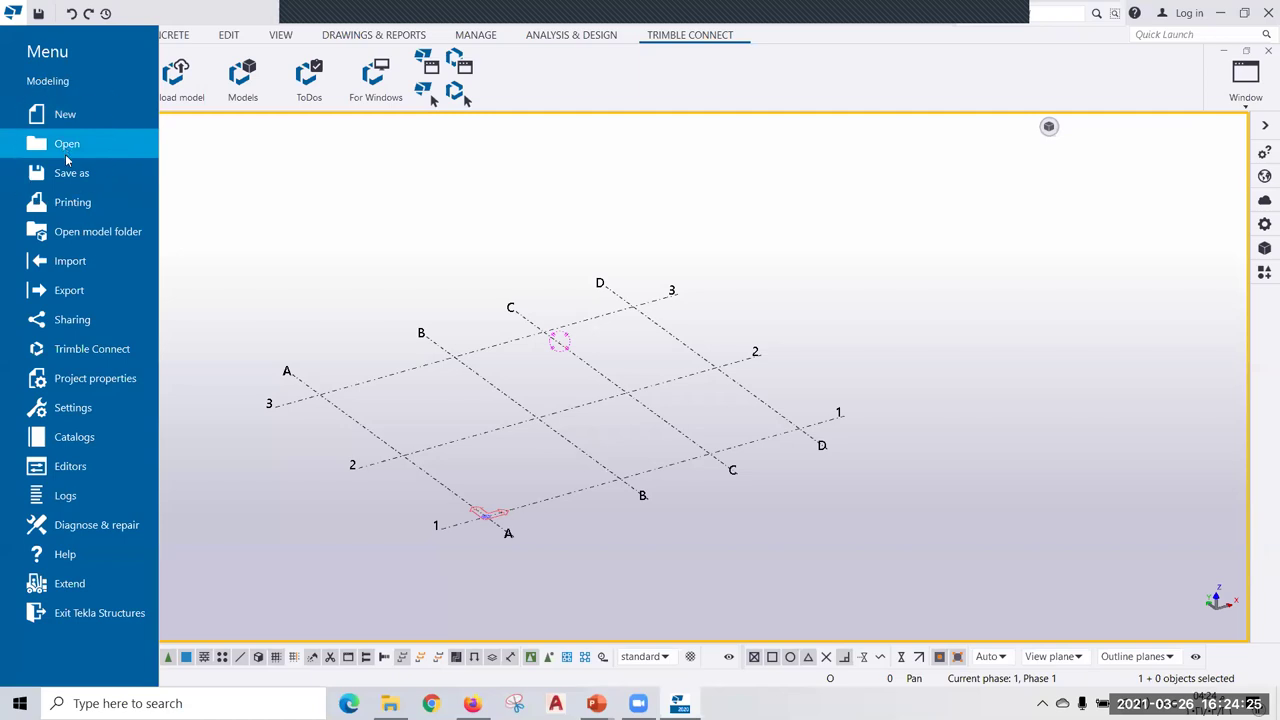
pyautogui.click(70, 176)
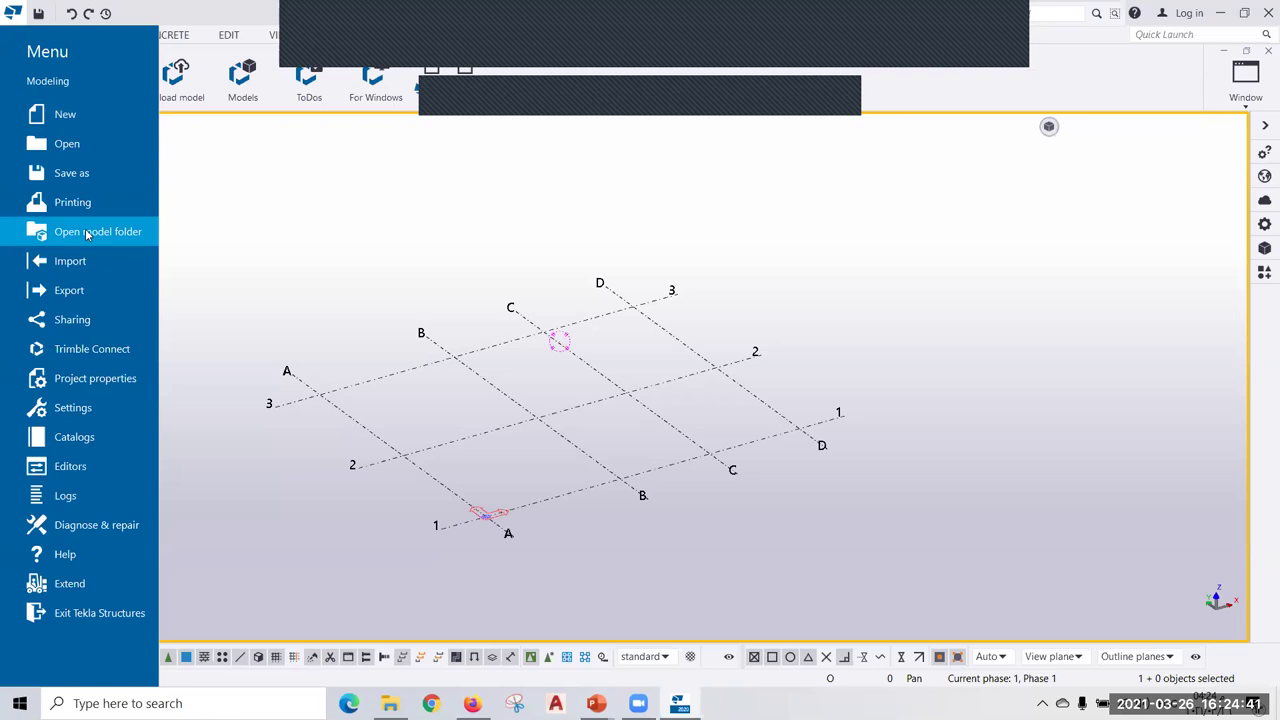
pyautogui.click(78, 263)
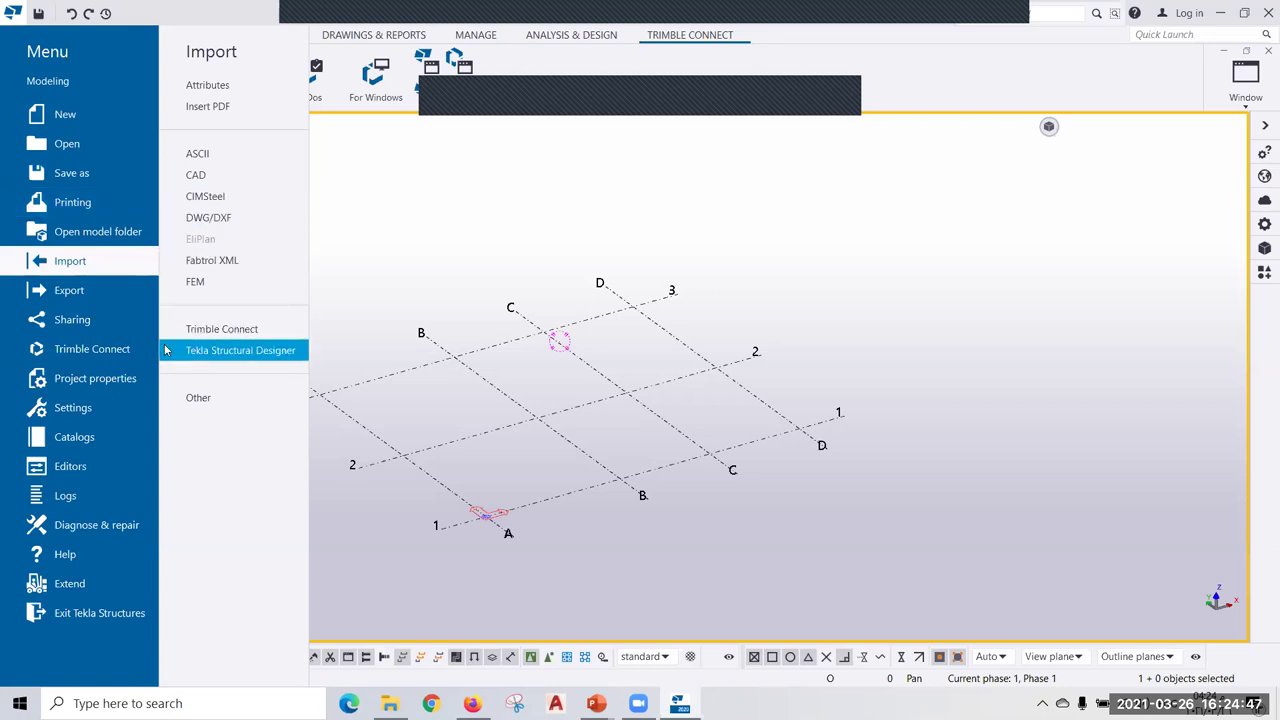
# Look through Export and Sharing in the File menu, then show the Project properties page.
pyautogui.click(83, 293)
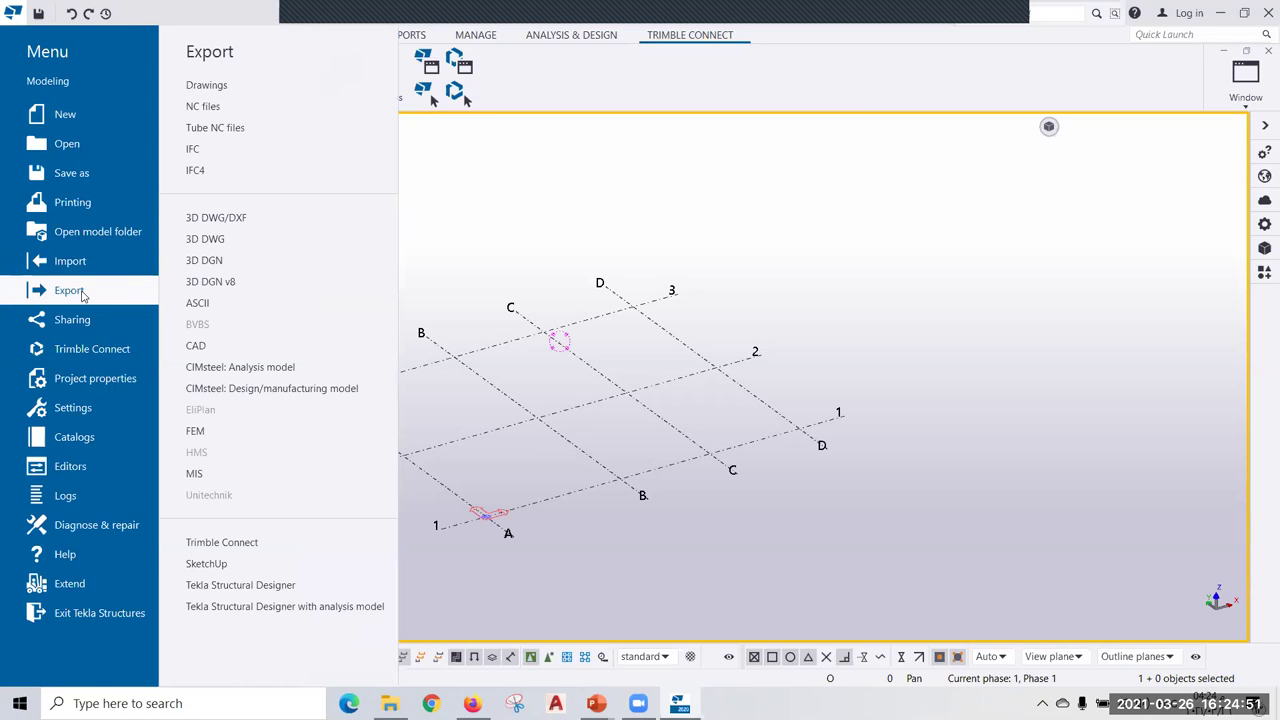
pyautogui.click(191, 106)
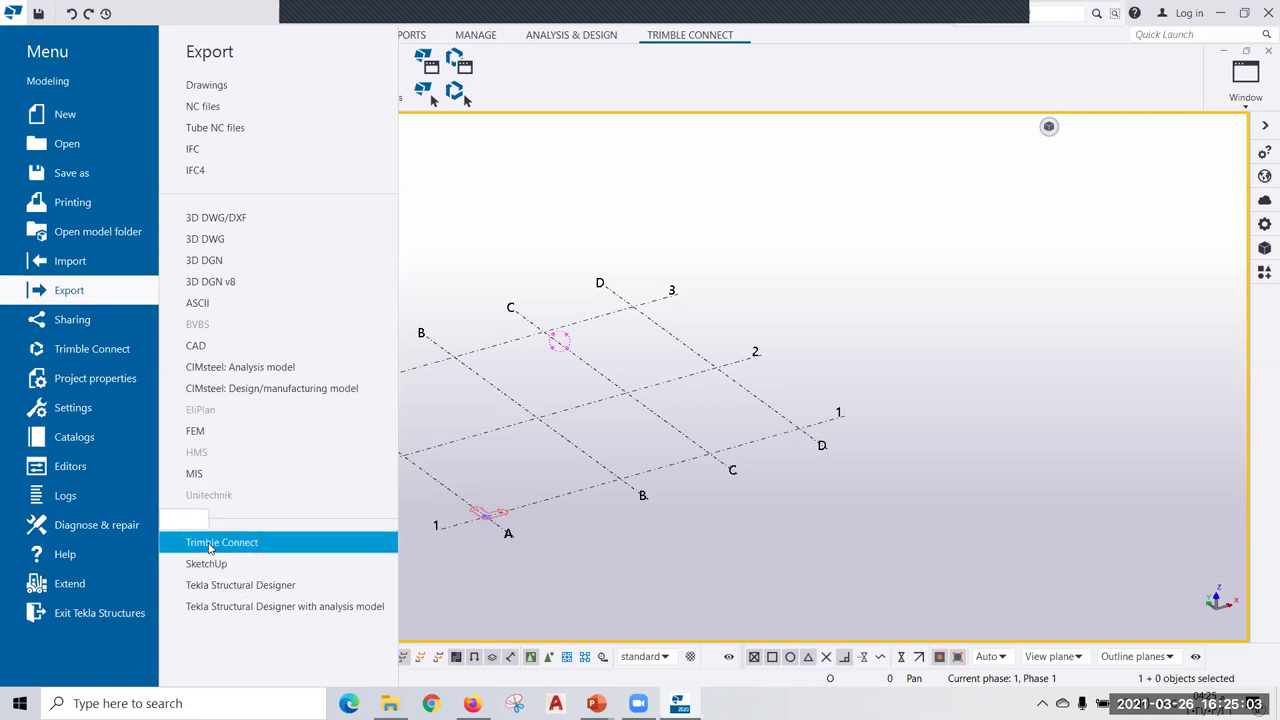
pyautogui.click(52, 320)
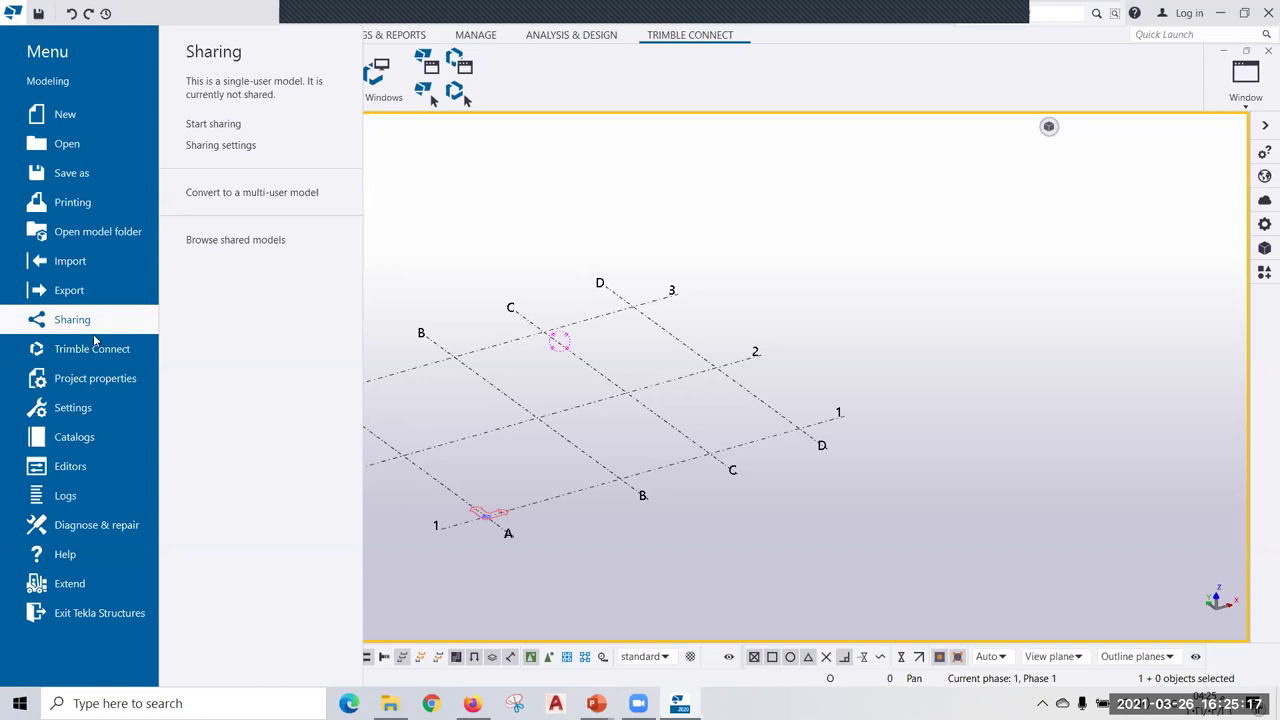
pyautogui.moveTo(92, 349)
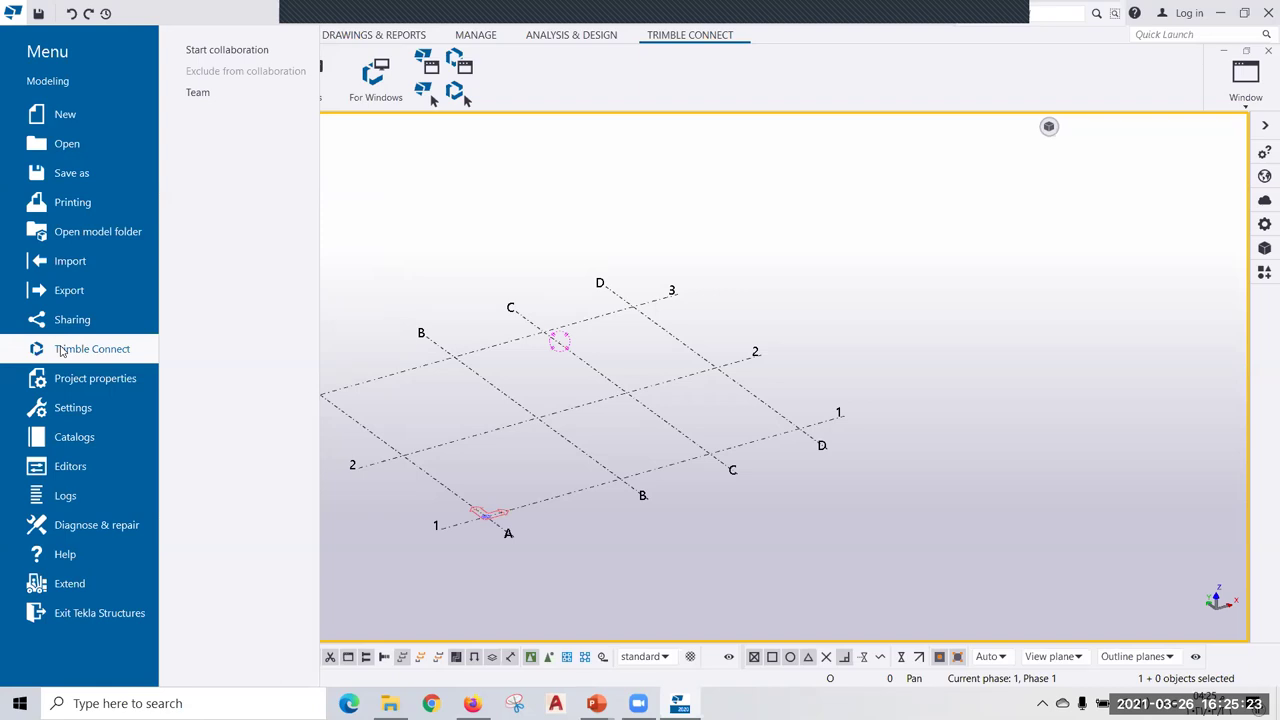
pyautogui.click(82, 384)
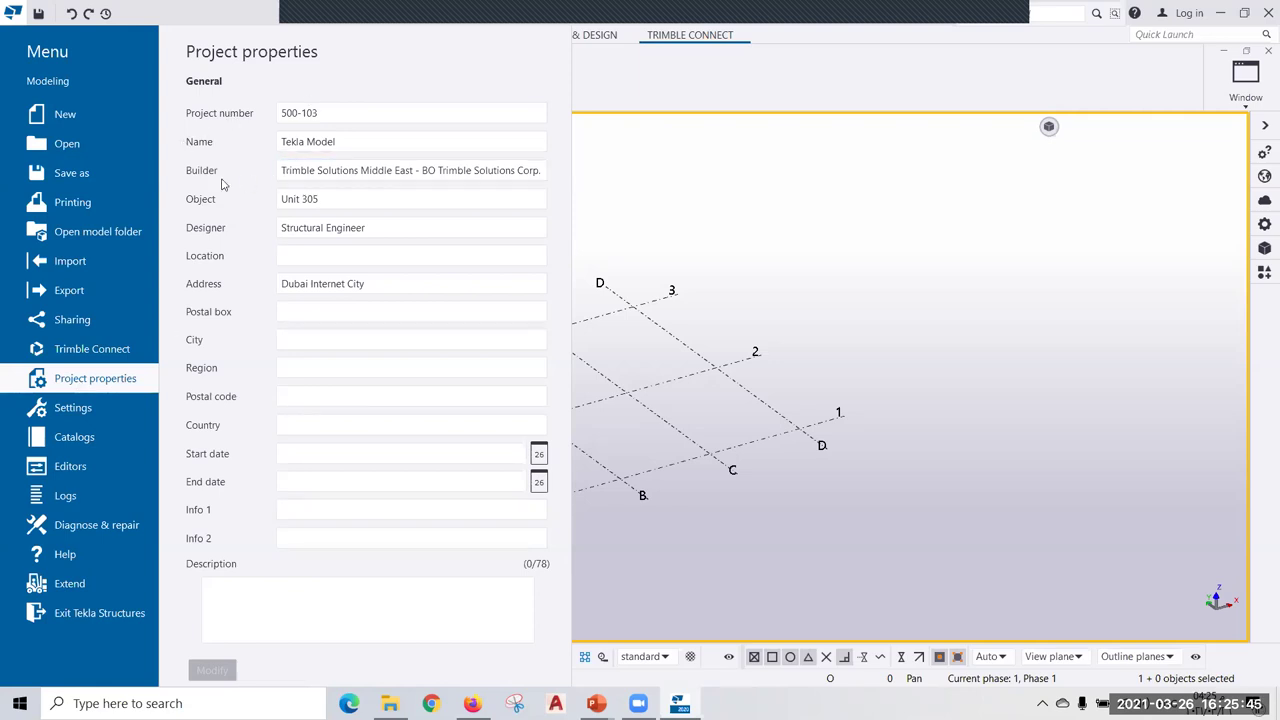
# Review the Designer field in Project properties, then show the File menu's Settings page.
pyautogui.click(189, 230)
pyautogui.scroll(-5, 308, 552)
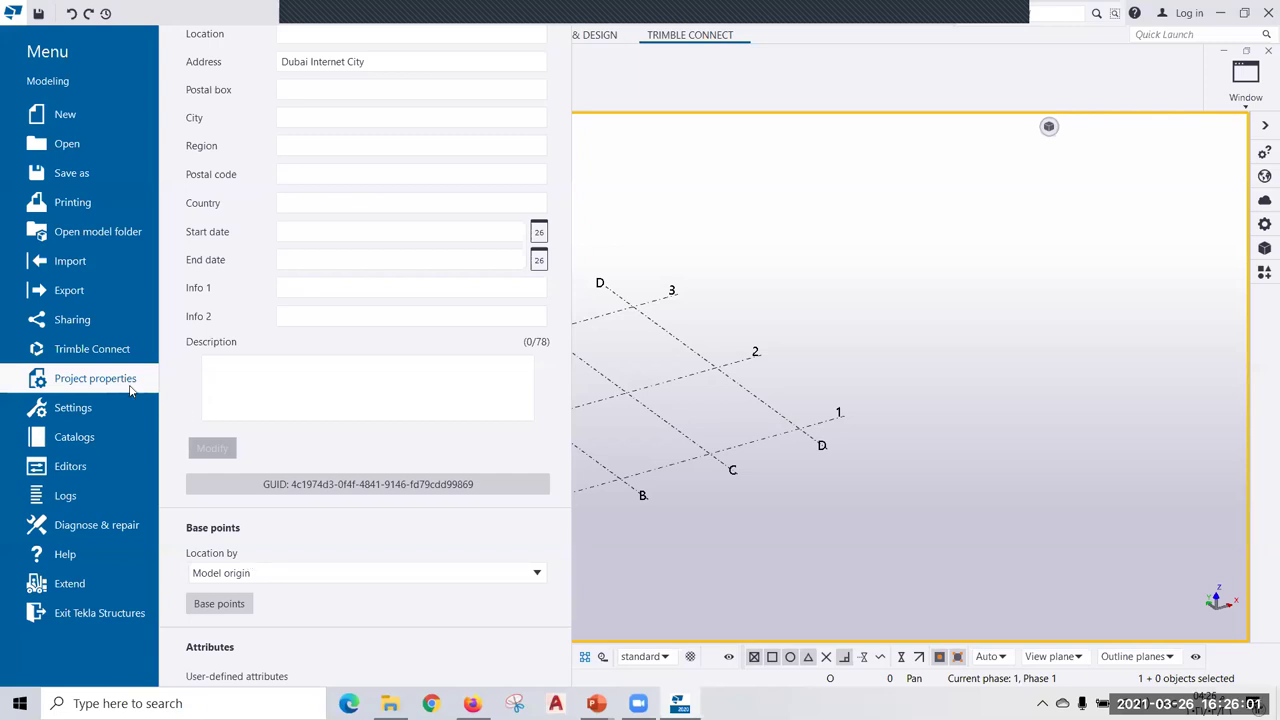
pyautogui.click(72, 410)
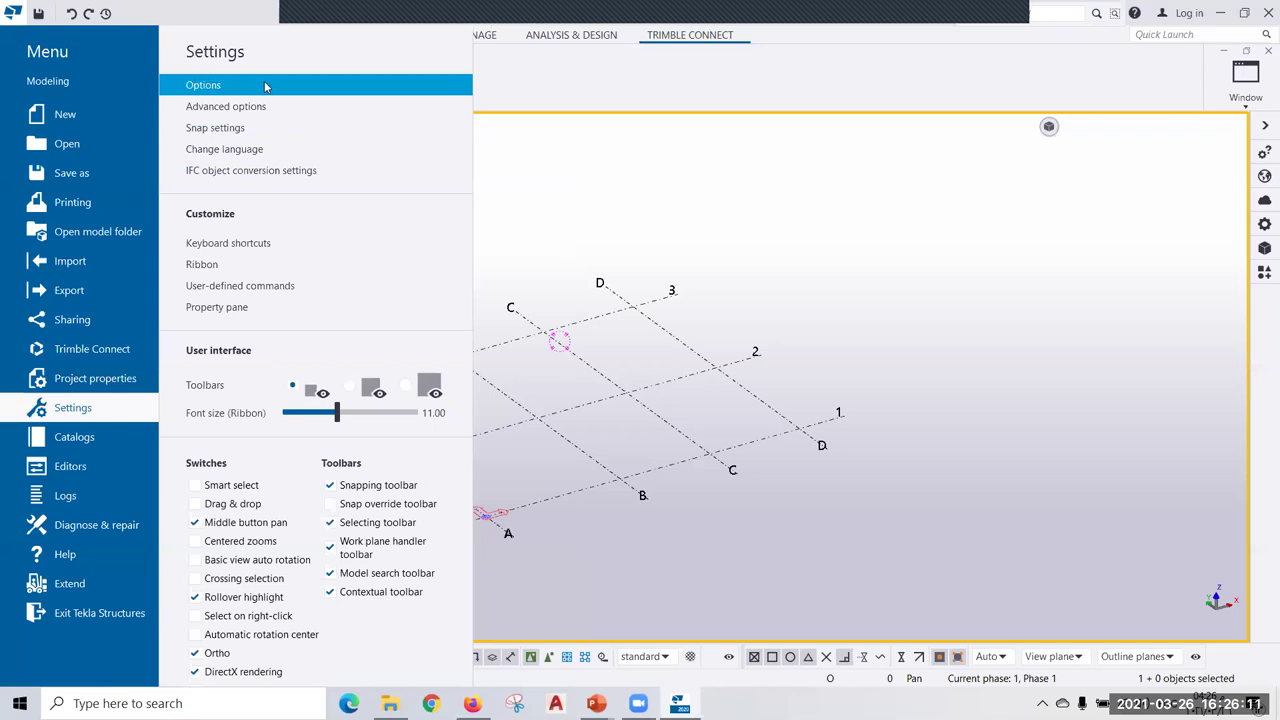
# In Options, review the clash check, components, drawing dimensions, drawing objects and general pages.
pyautogui.click(394, 157)
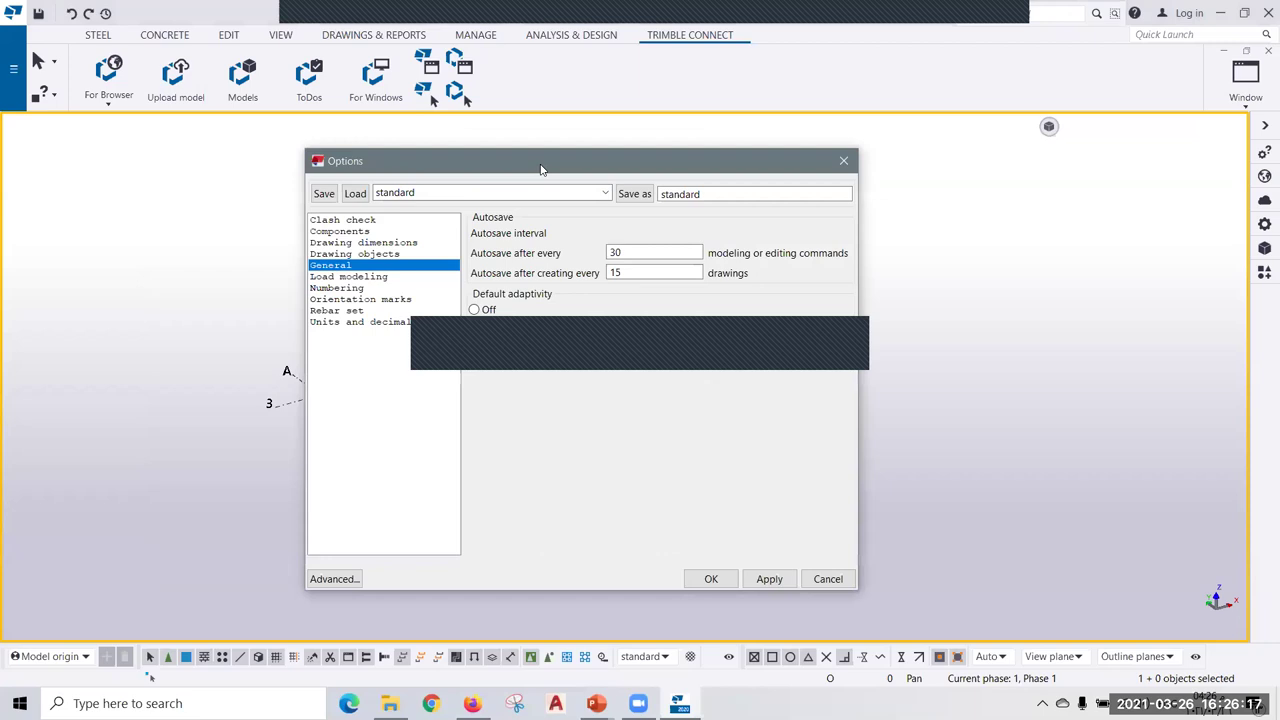
pyautogui.click(353, 224)
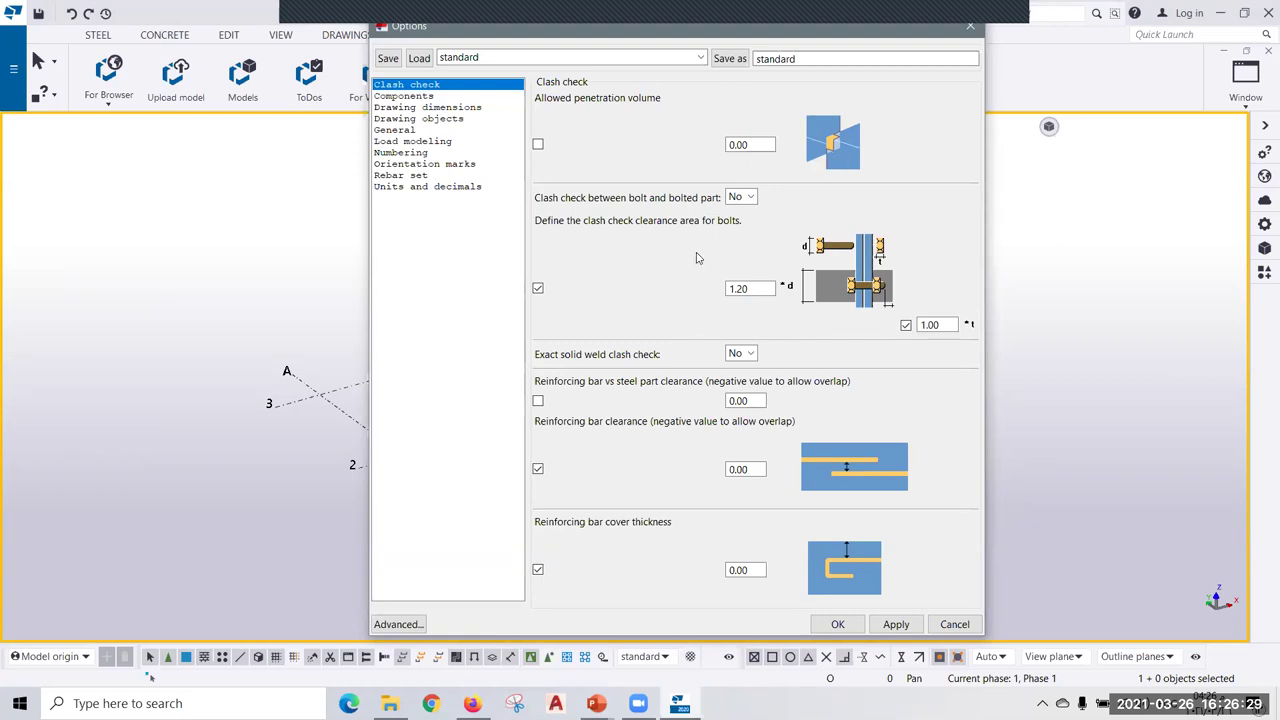
pyautogui.click(419, 97)
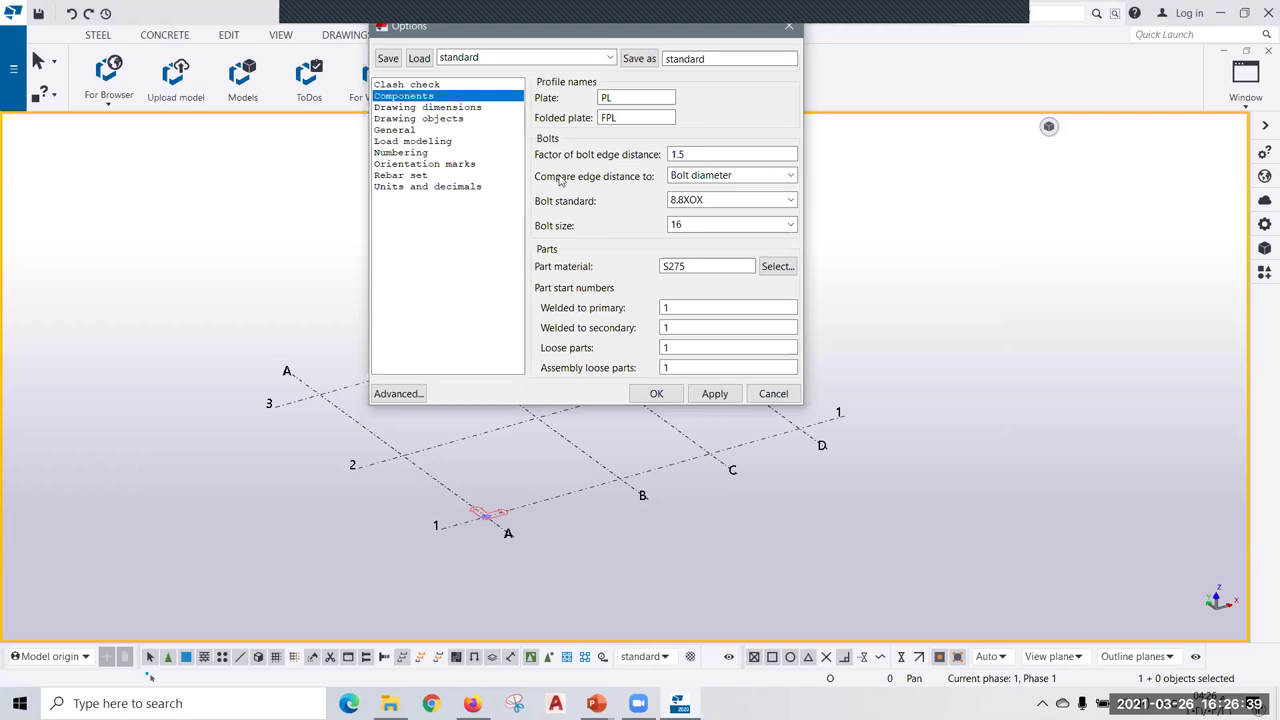
pyautogui.click(460, 108)
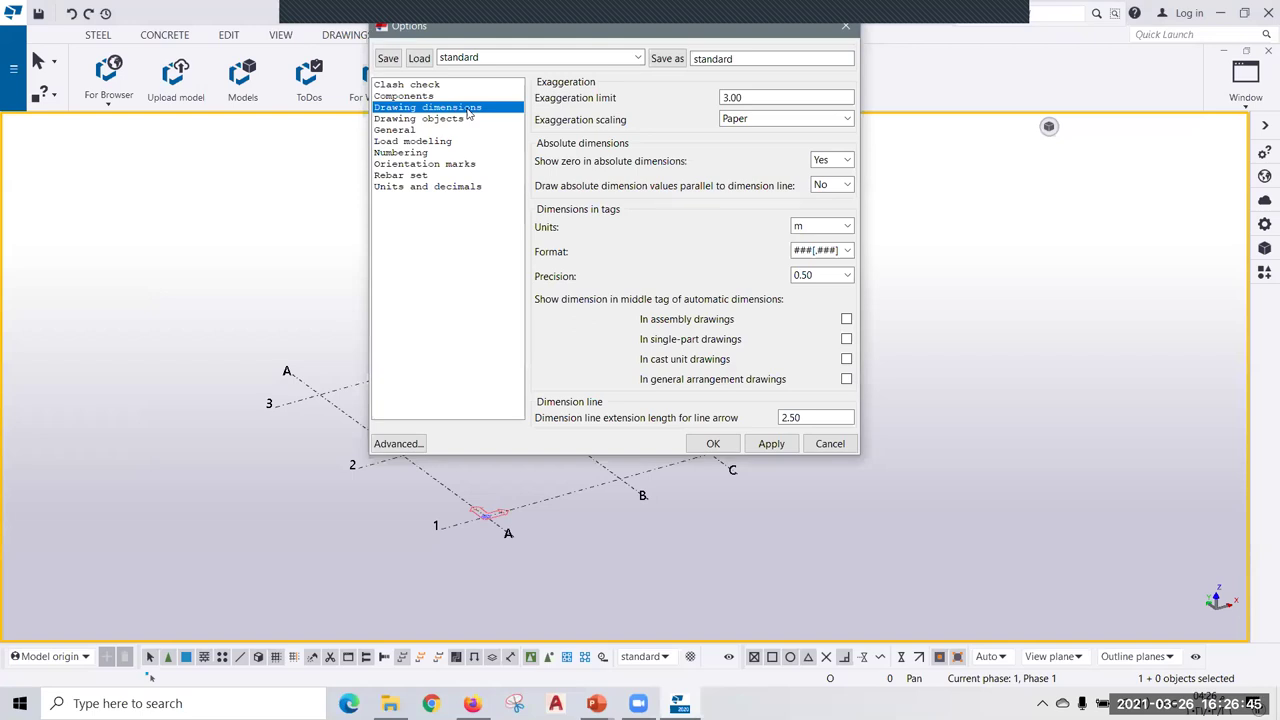
pyautogui.click(455, 120)
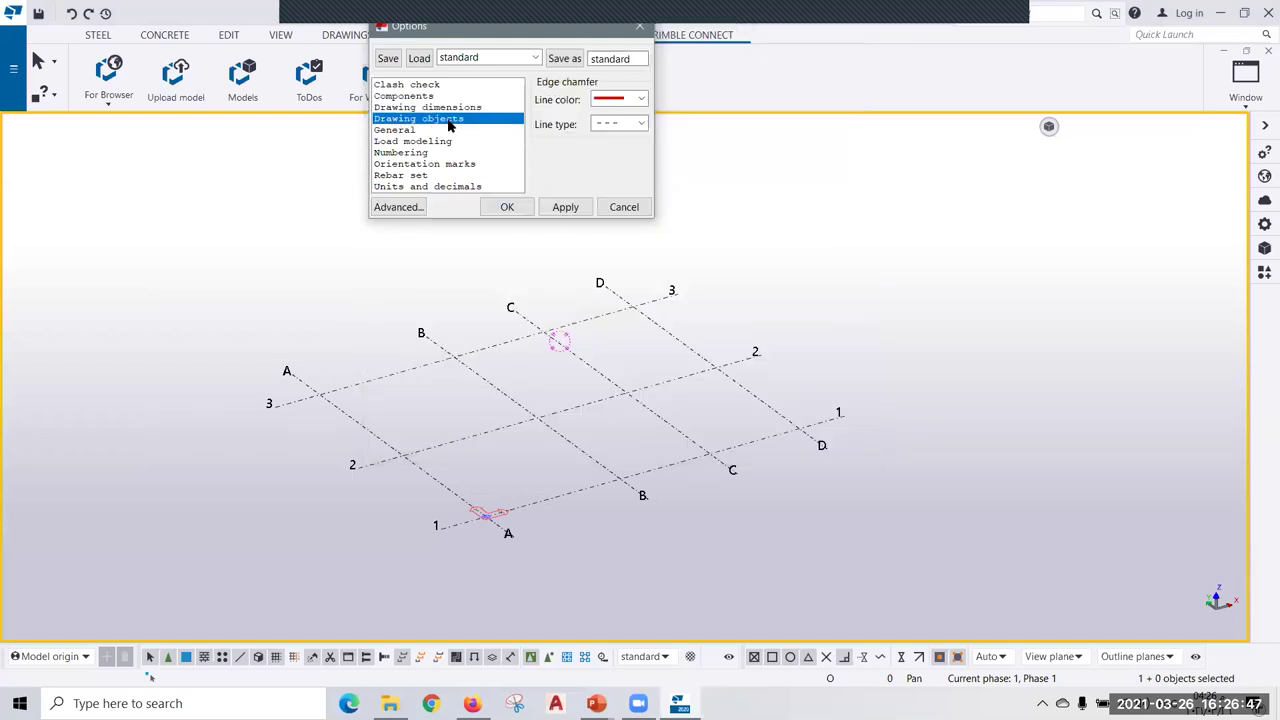
pyautogui.moveTo(480, 27); pyautogui.dragTo(534, 129)
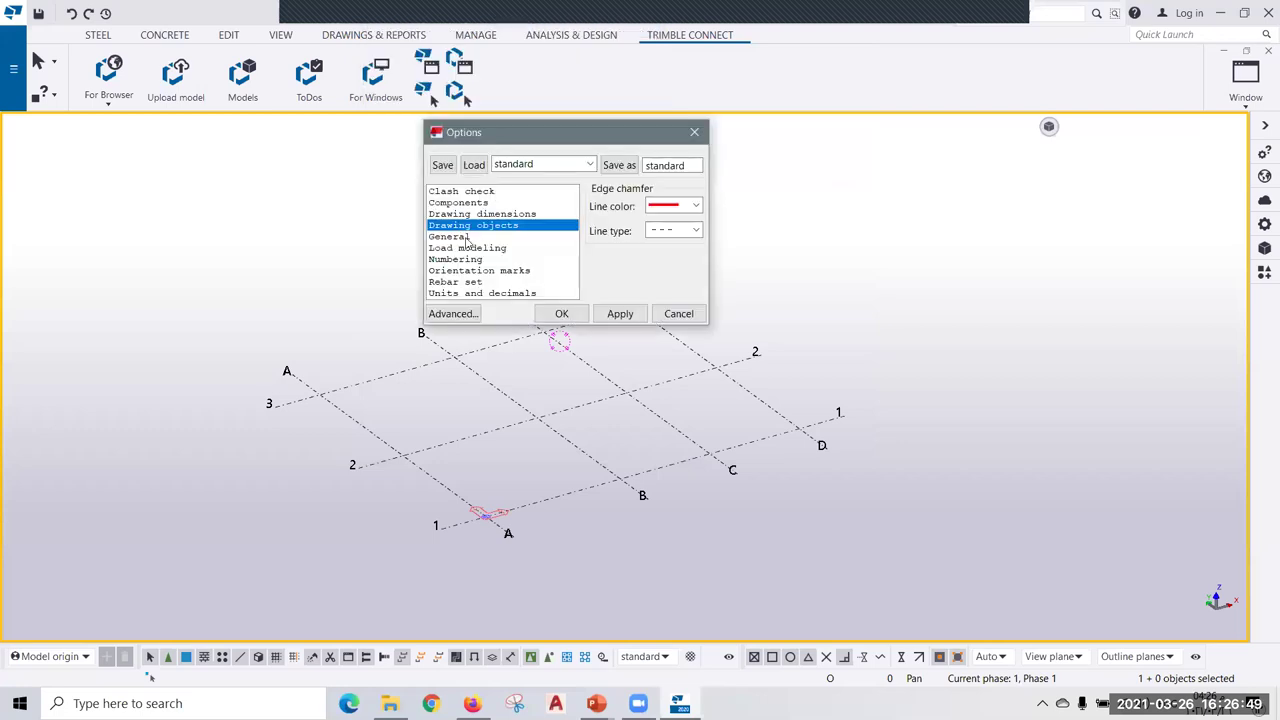
pyautogui.click(458, 238)
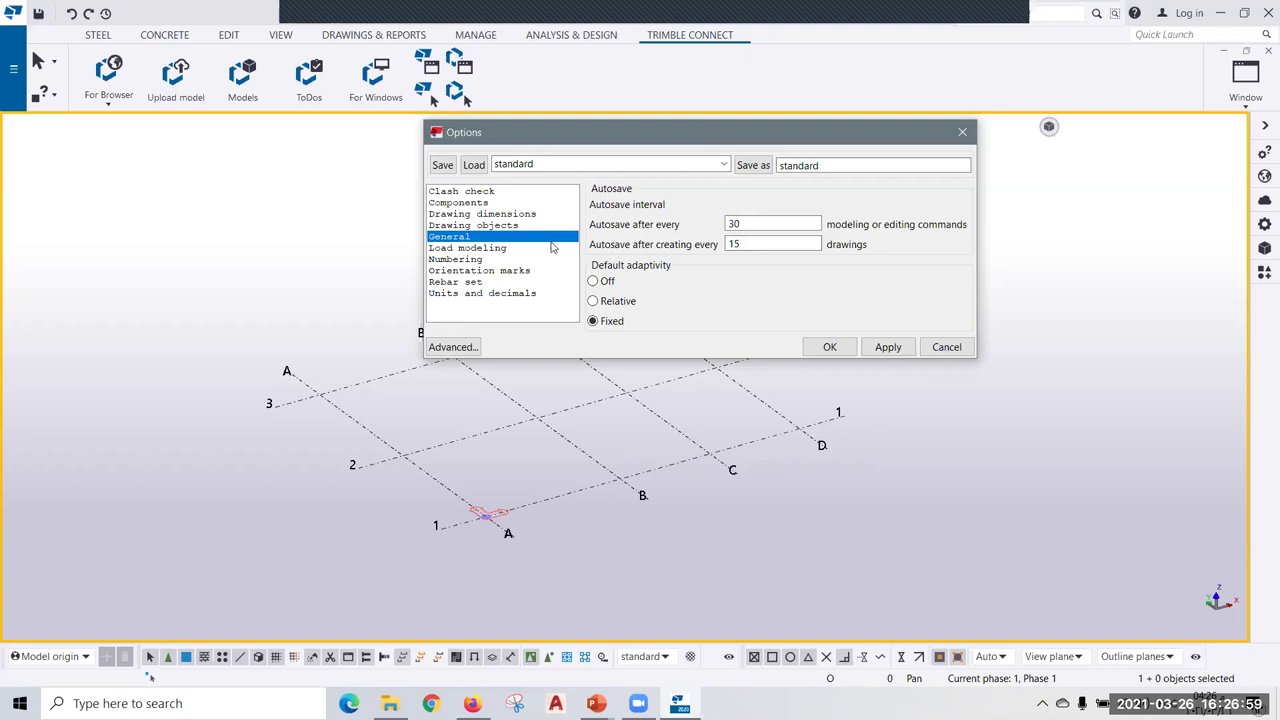
# Review load modeling, numbering, orientation mark, rebar set and units (mm, kN), then close Options.
pyautogui.click(481, 250)
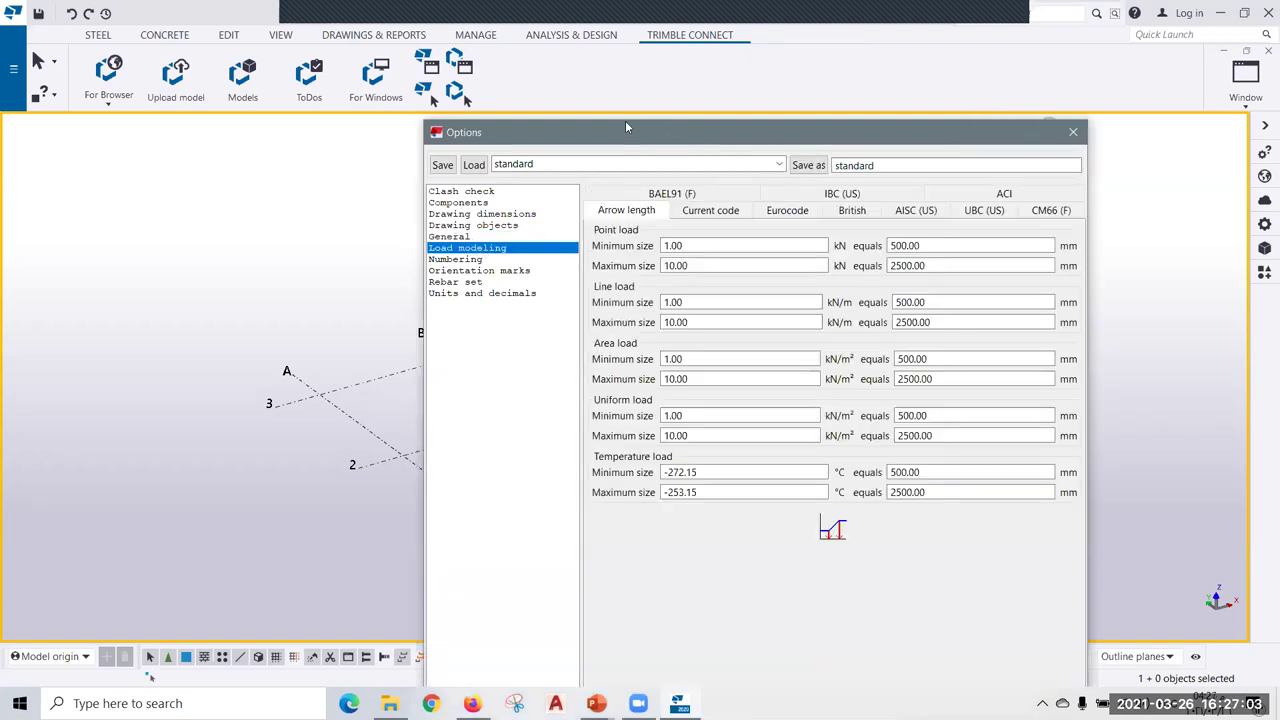
pyautogui.moveTo(627, 127); pyautogui.dragTo(600, 30)
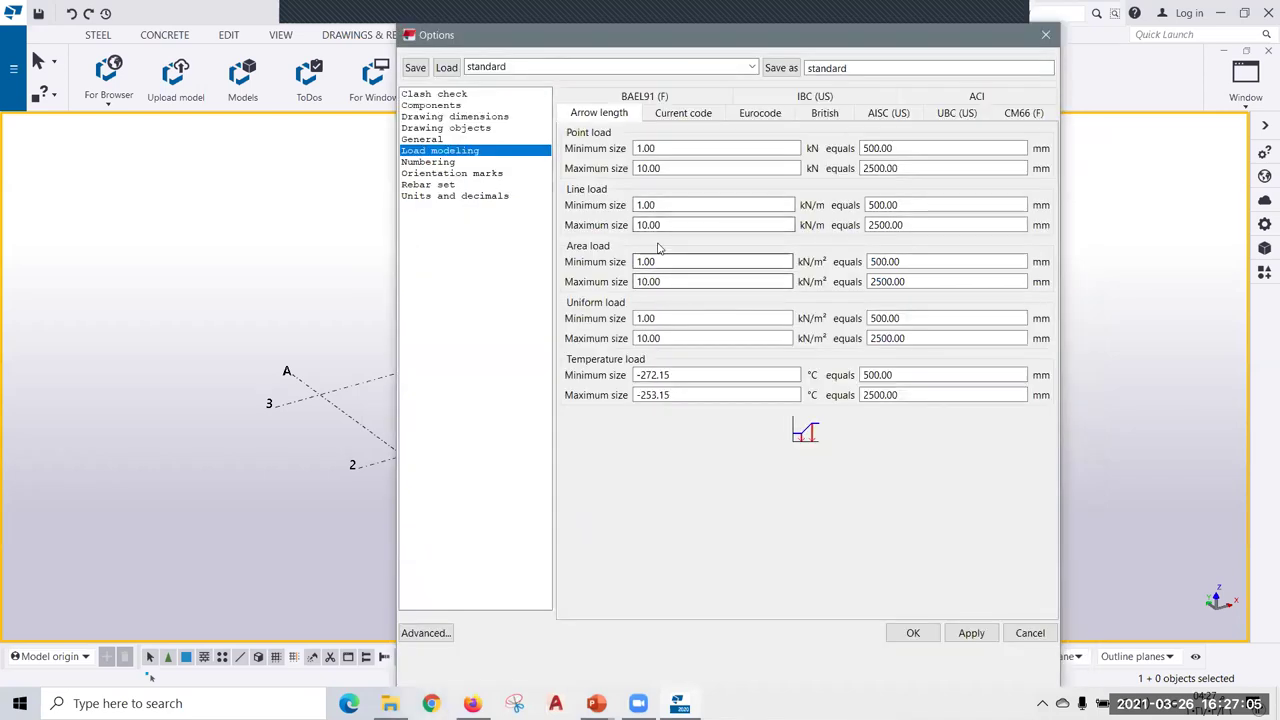
pyautogui.click(435, 162)
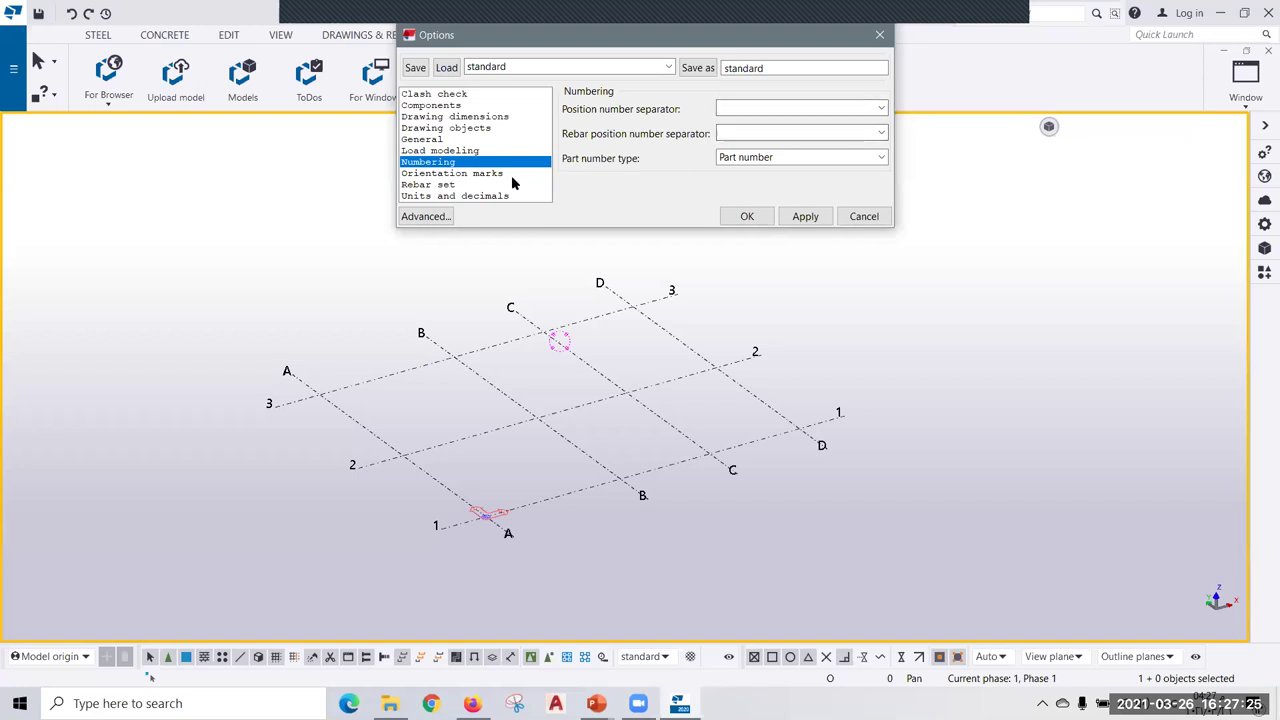
pyautogui.click(466, 175)
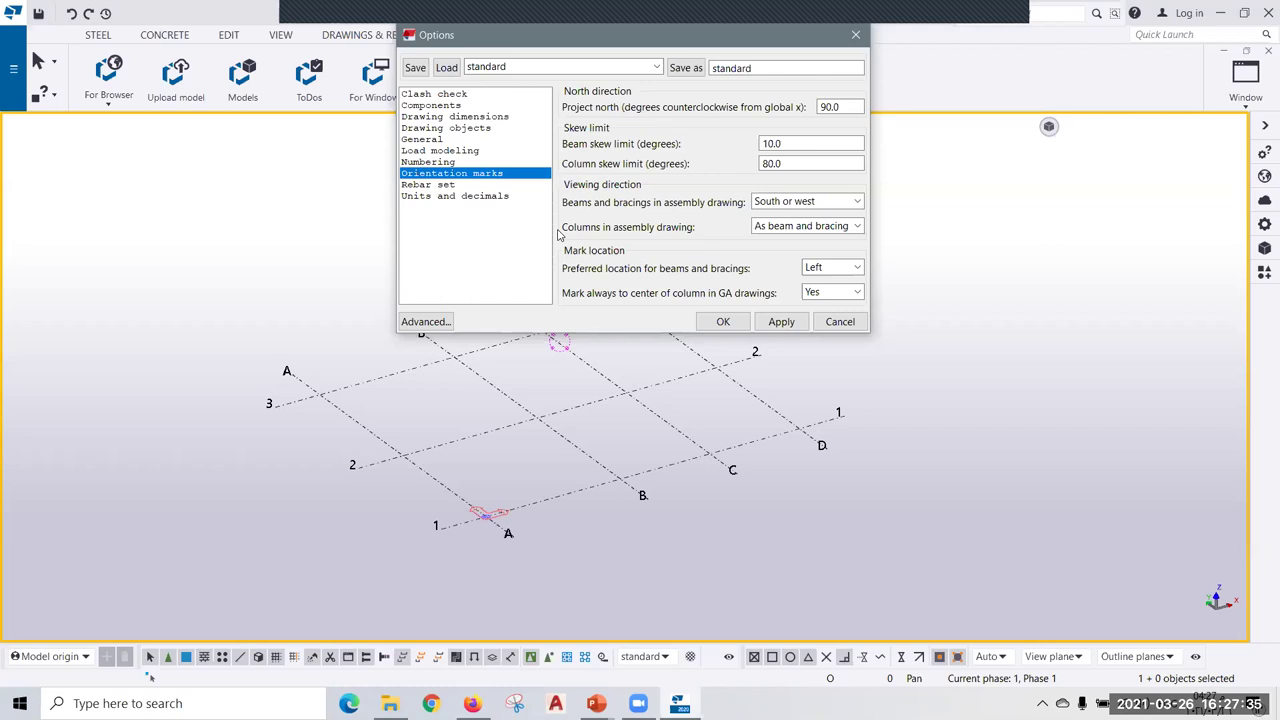
pyautogui.click(452, 190)
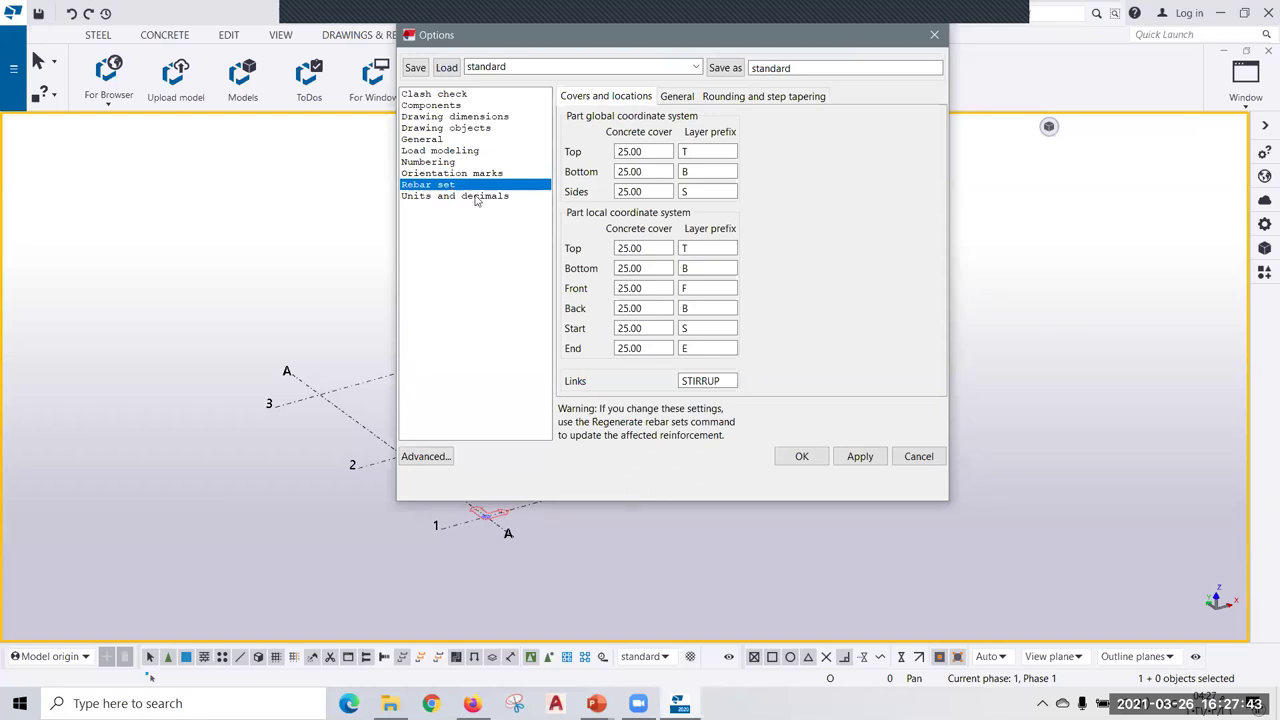
pyautogui.click(476, 200)
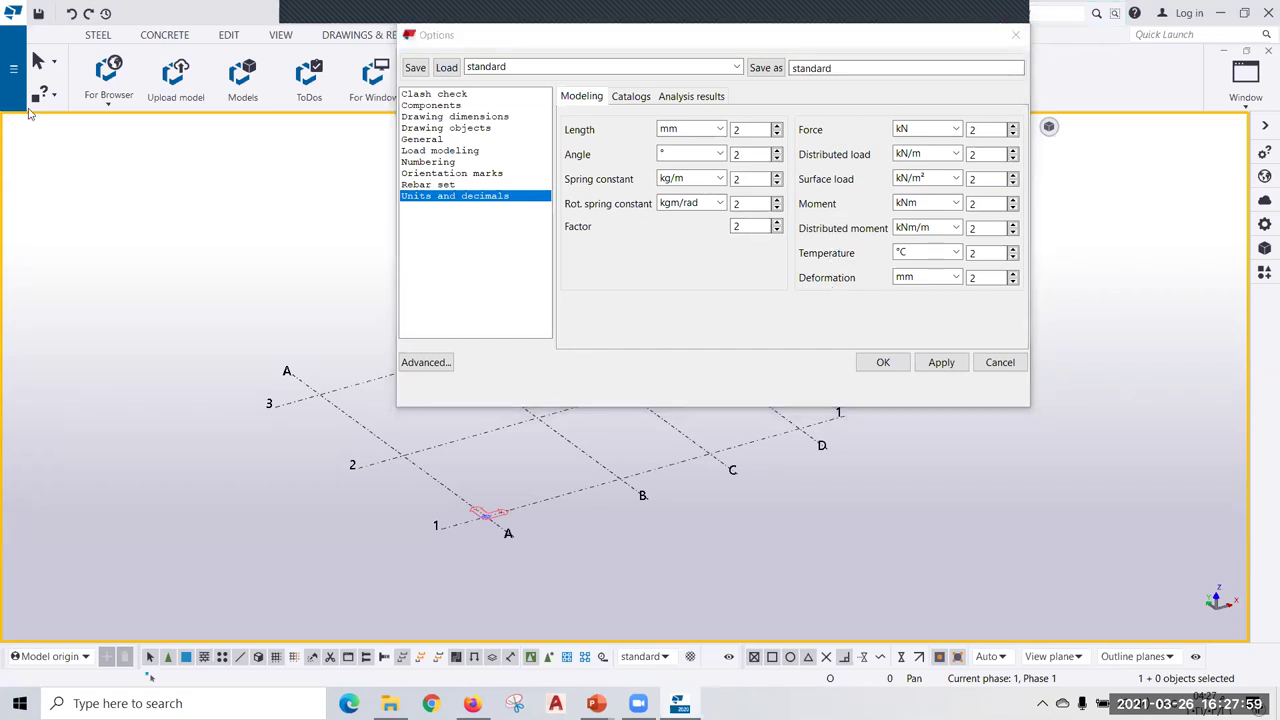
pyautogui.click(1092, 12)
pyautogui.click(13, 68)
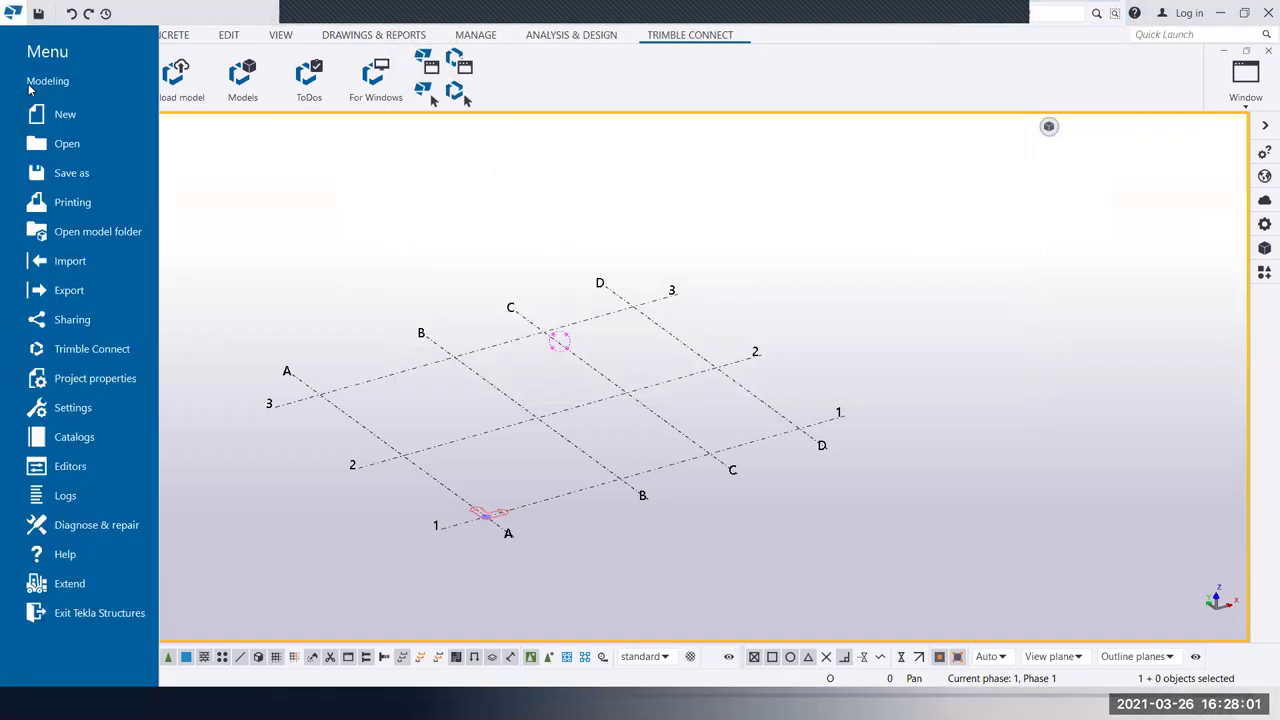
pyautogui.click(92, 406)
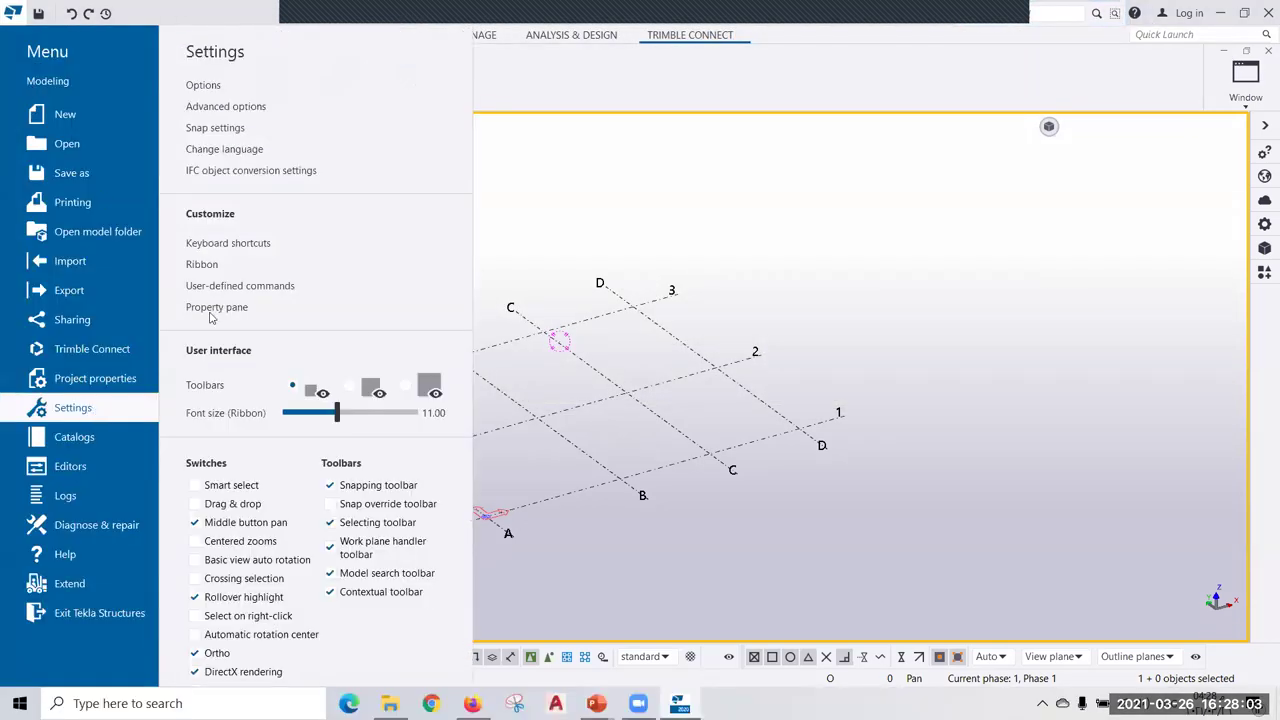
pyautogui.click(218, 112)
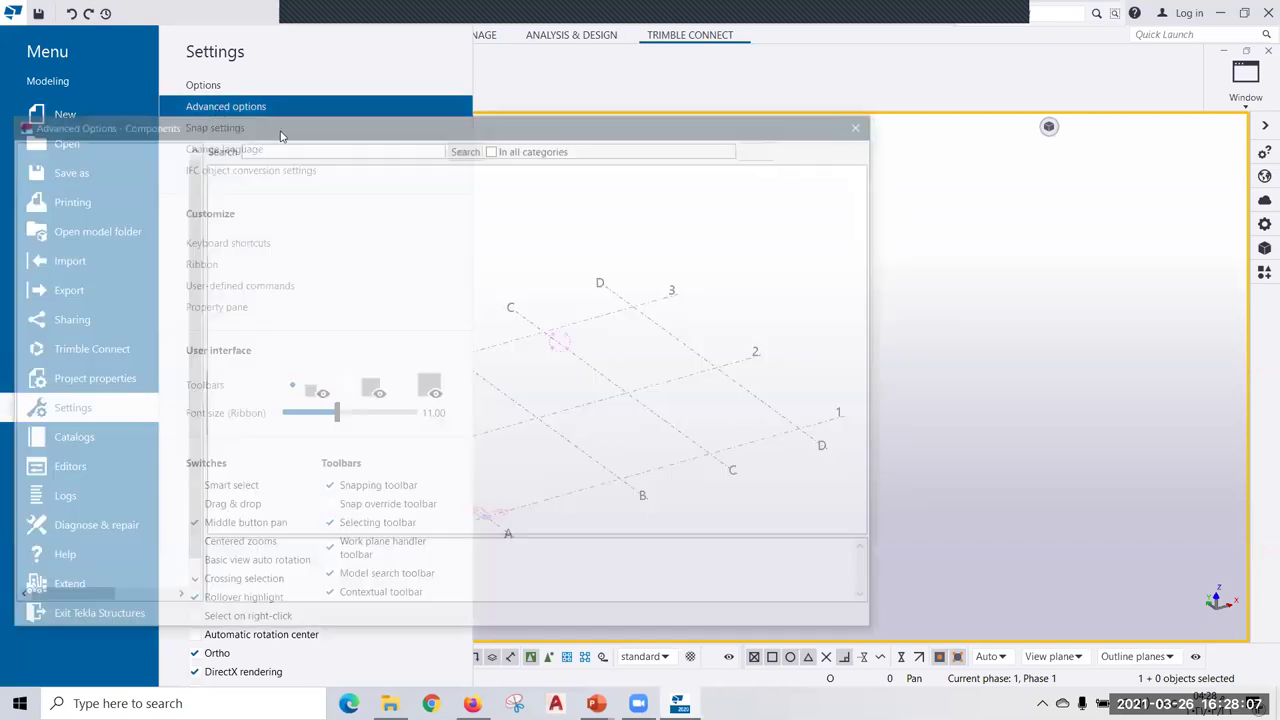
pyautogui.moveTo(281, 131); pyautogui.dragTo(508, 63)
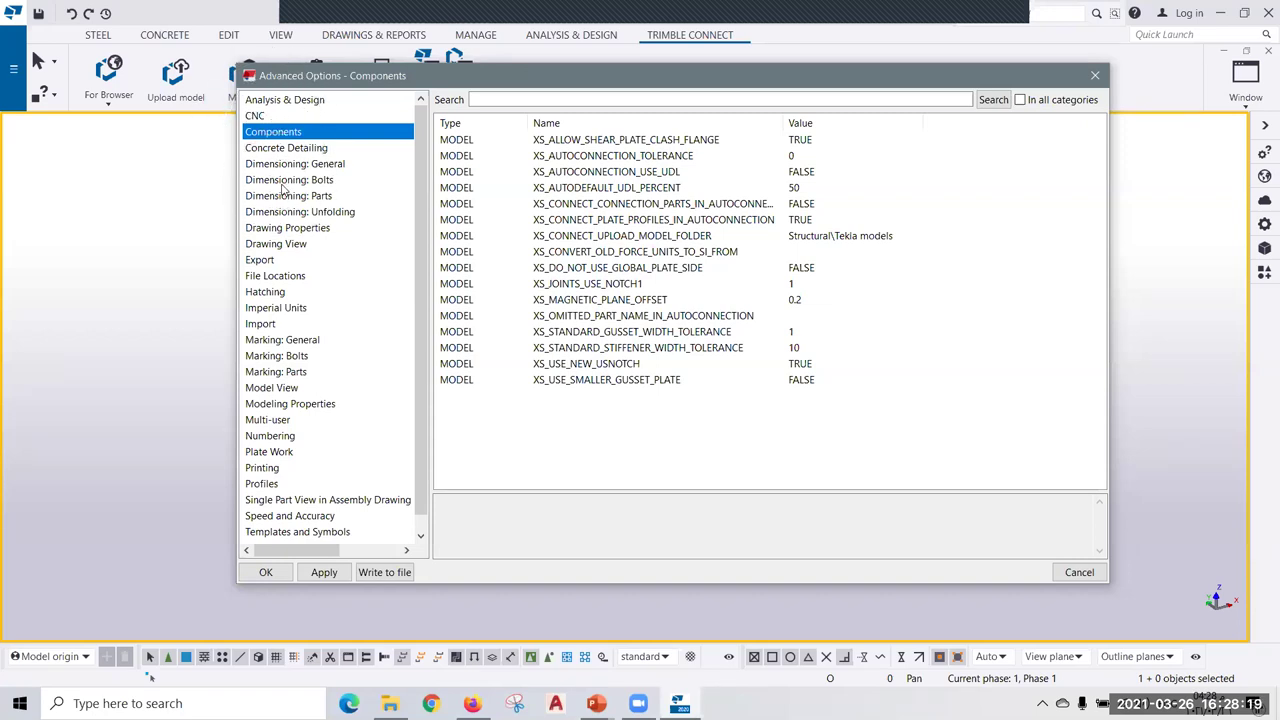
pyautogui.click(268, 279)
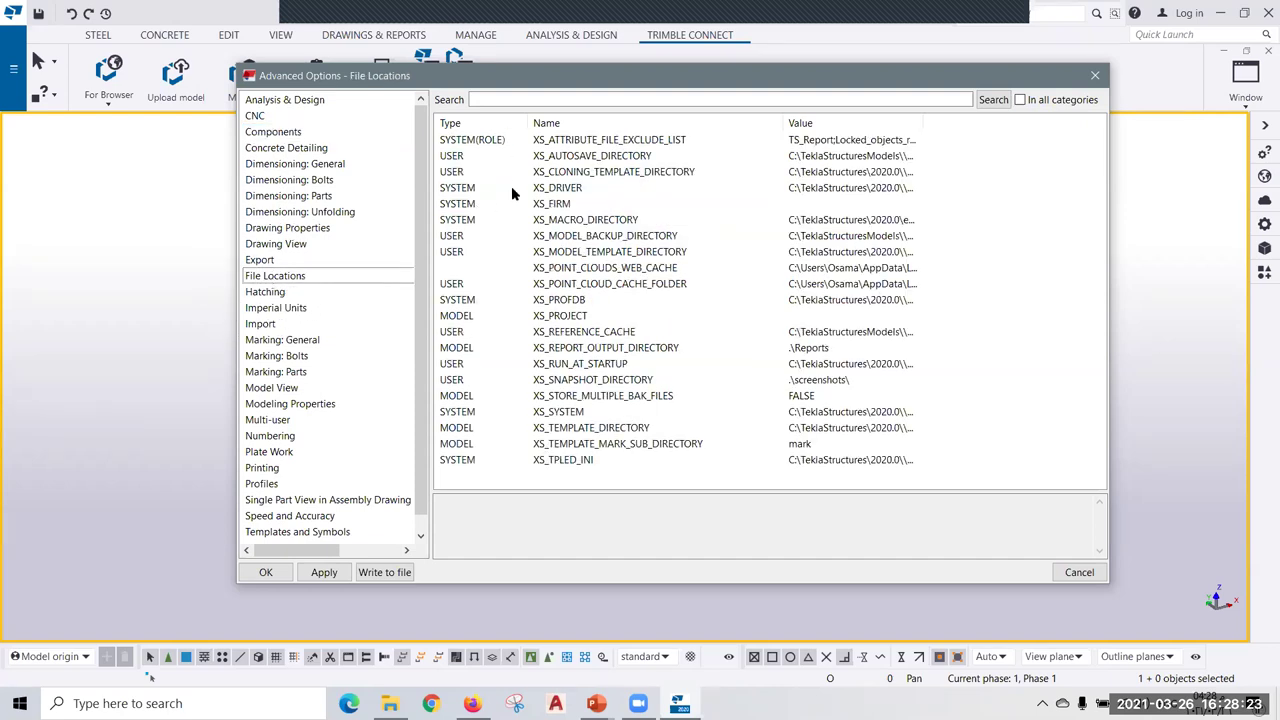
pyautogui.click(271, 310)
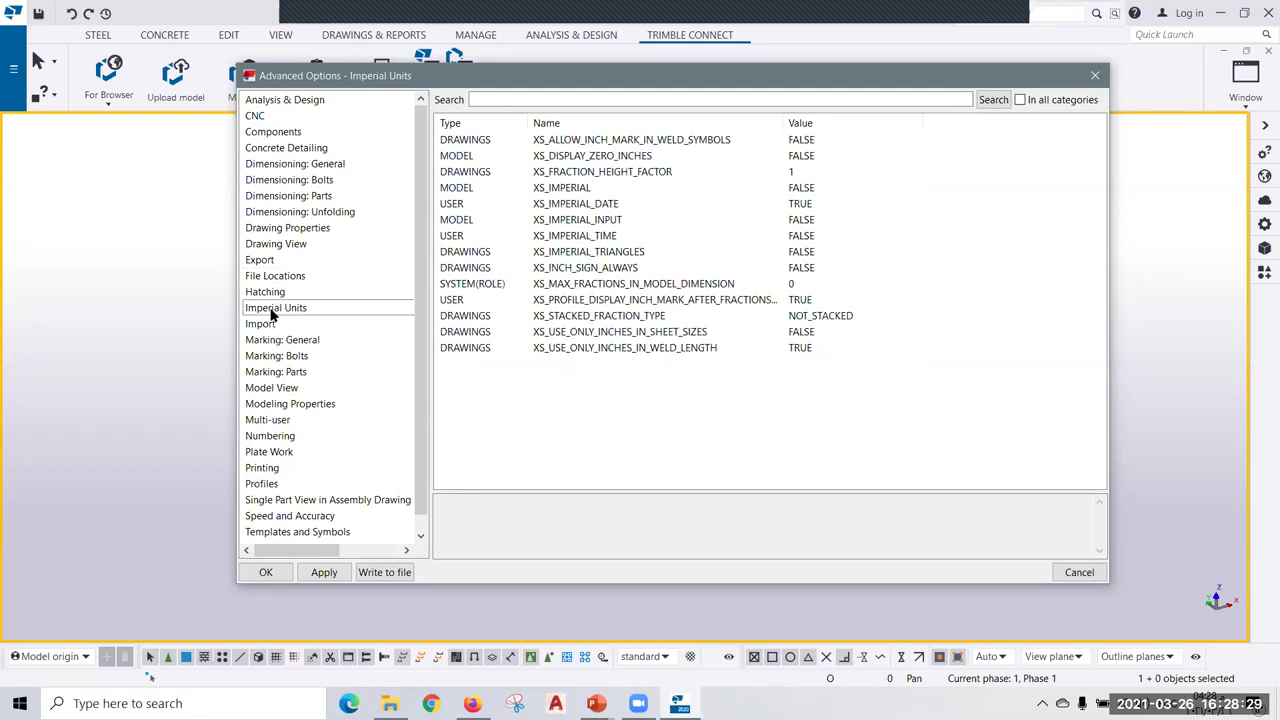
pyautogui.click(268, 323)
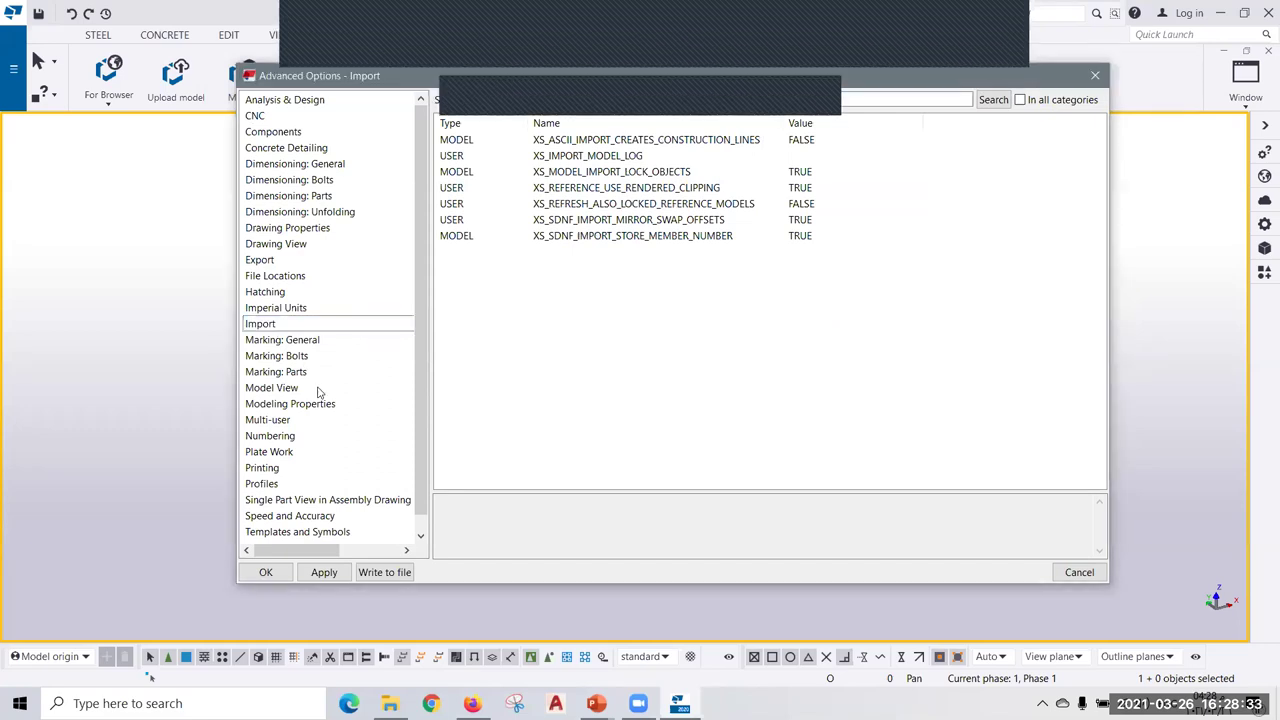
pyautogui.scroll(-1, 287, 425)
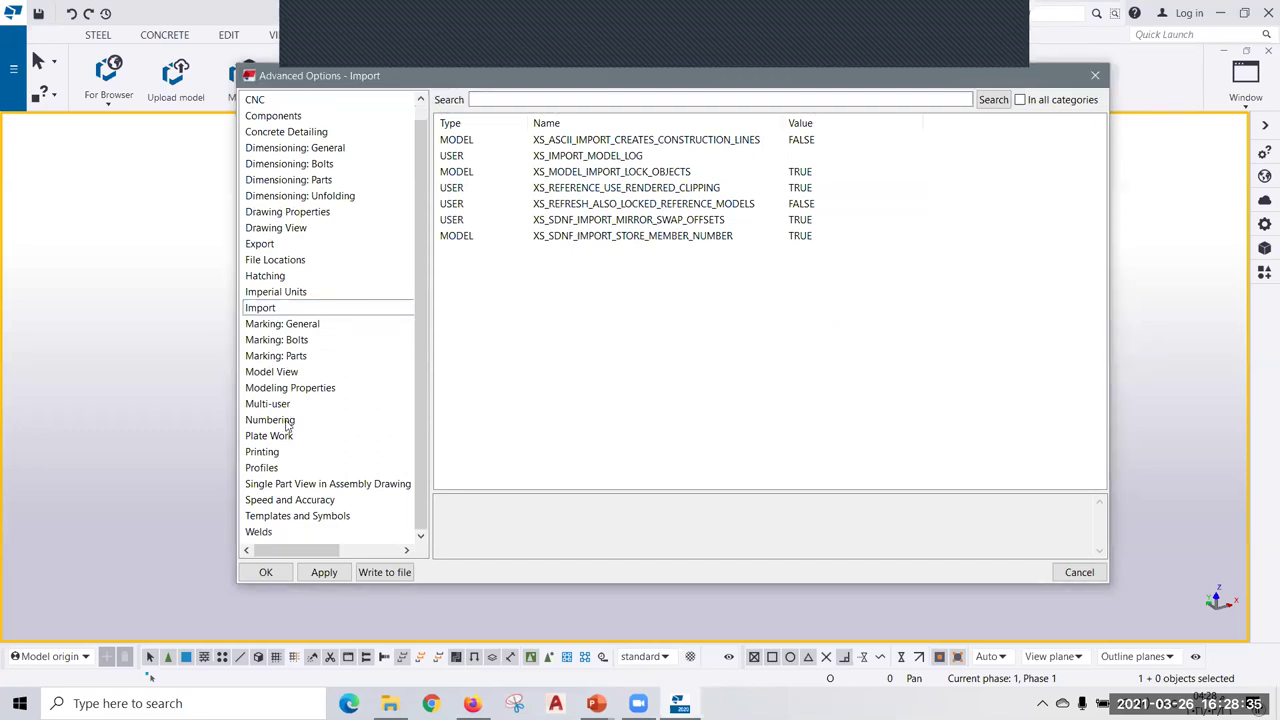
pyautogui.press('Down')
pyautogui.press('Down')
pyautogui.press('Down')
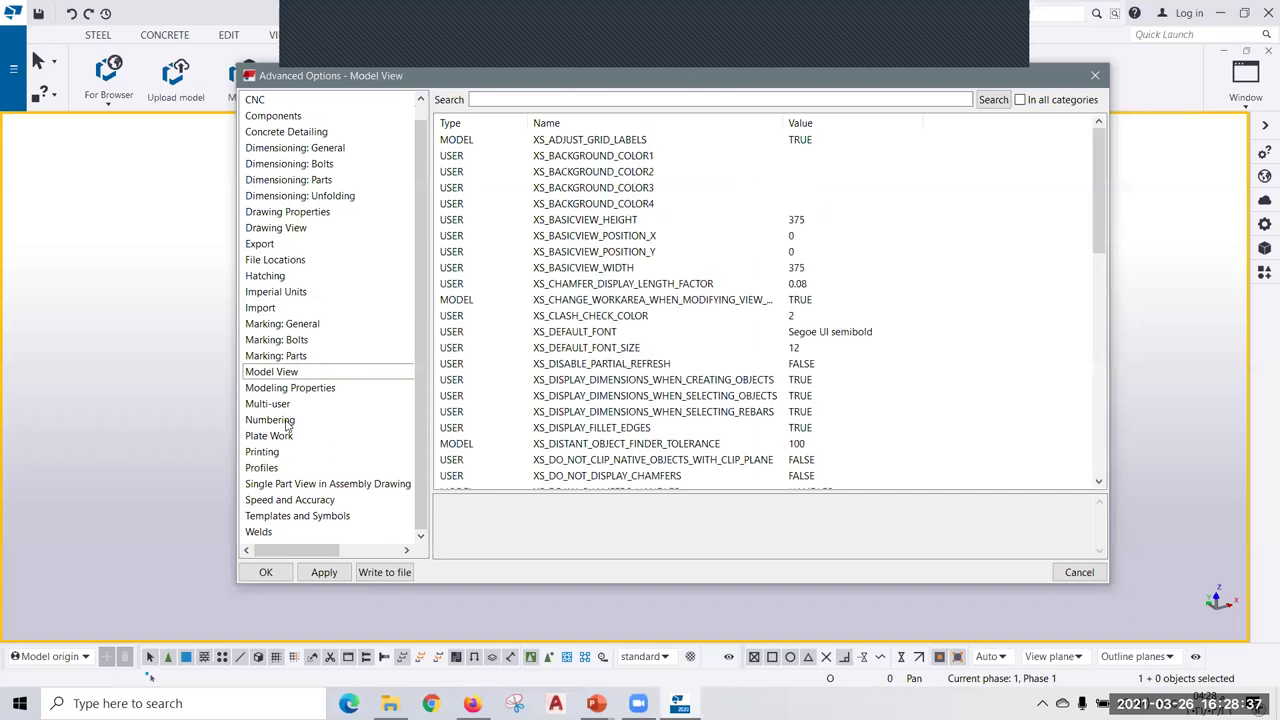
pyautogui.click(287, 421)
pyautogui.click(262, 452)
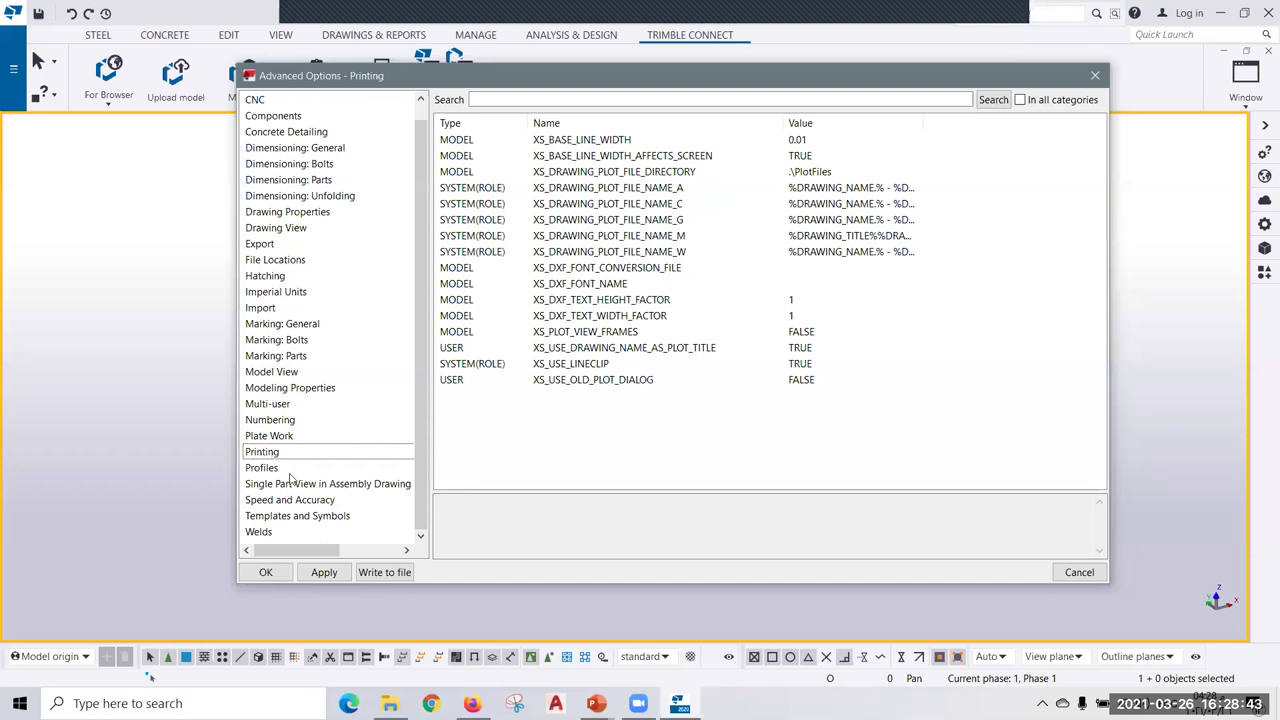
pyautogui.click(262, 532)
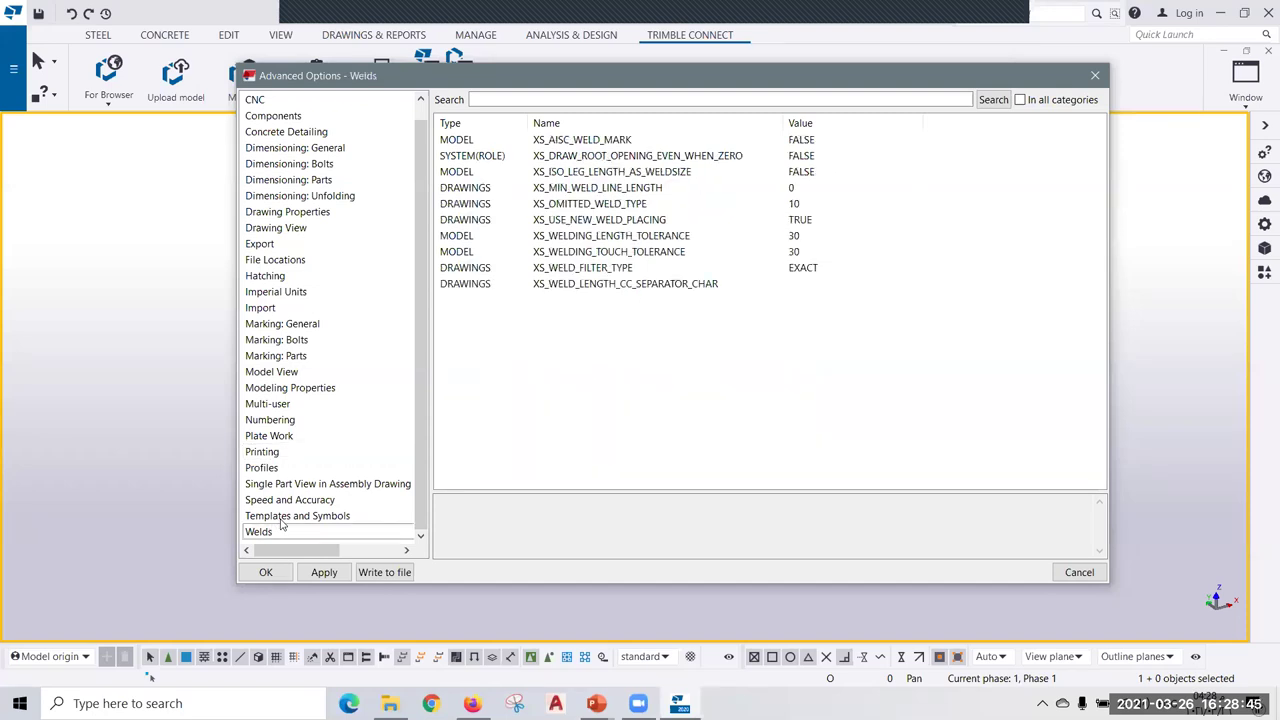
pyautogui.click(281, 516)
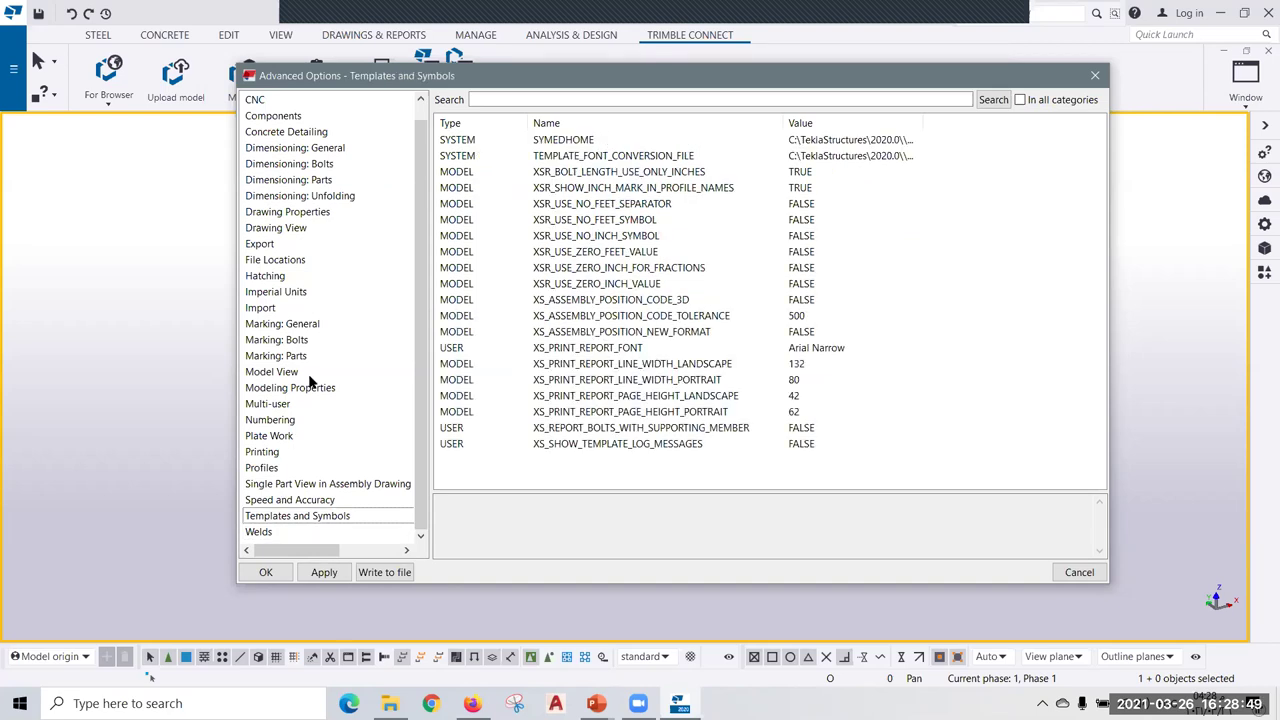
pyautogui.scroll(1, 310, 381)
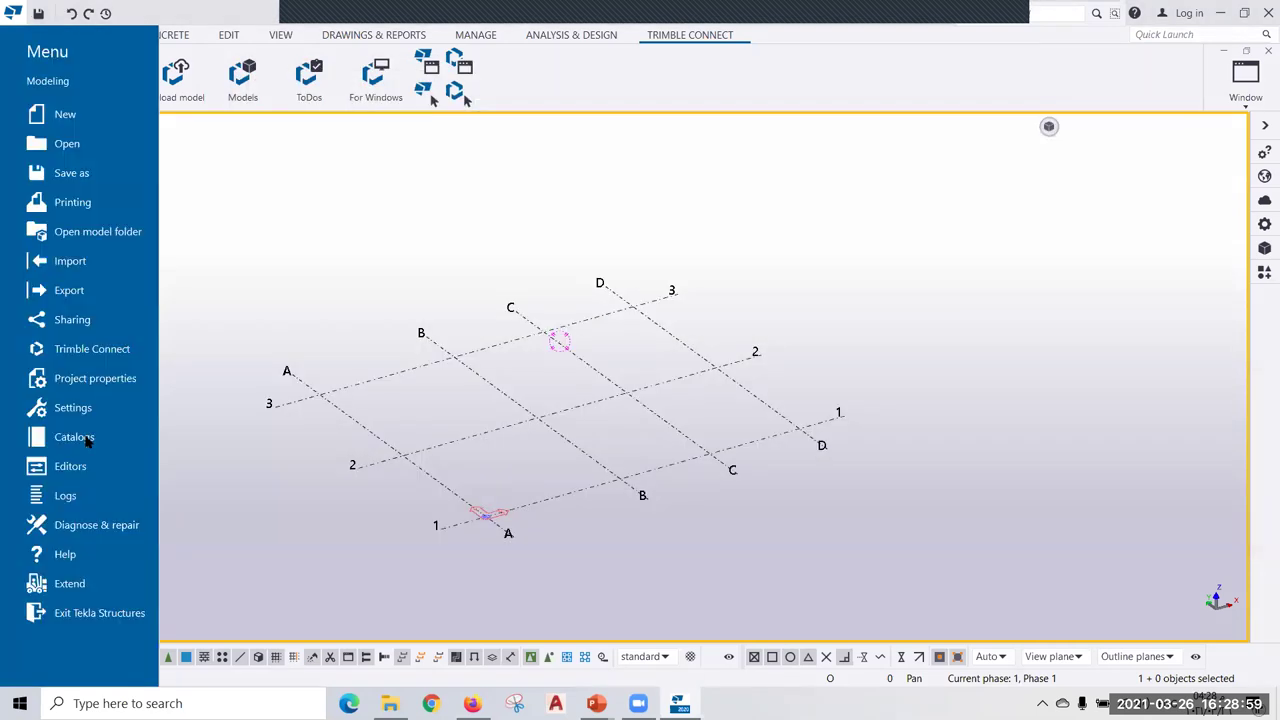
# Show the Logs page listing clash check, session, numbering, saving, drawing and analysis logs.
pyautogui.click(84, 435)
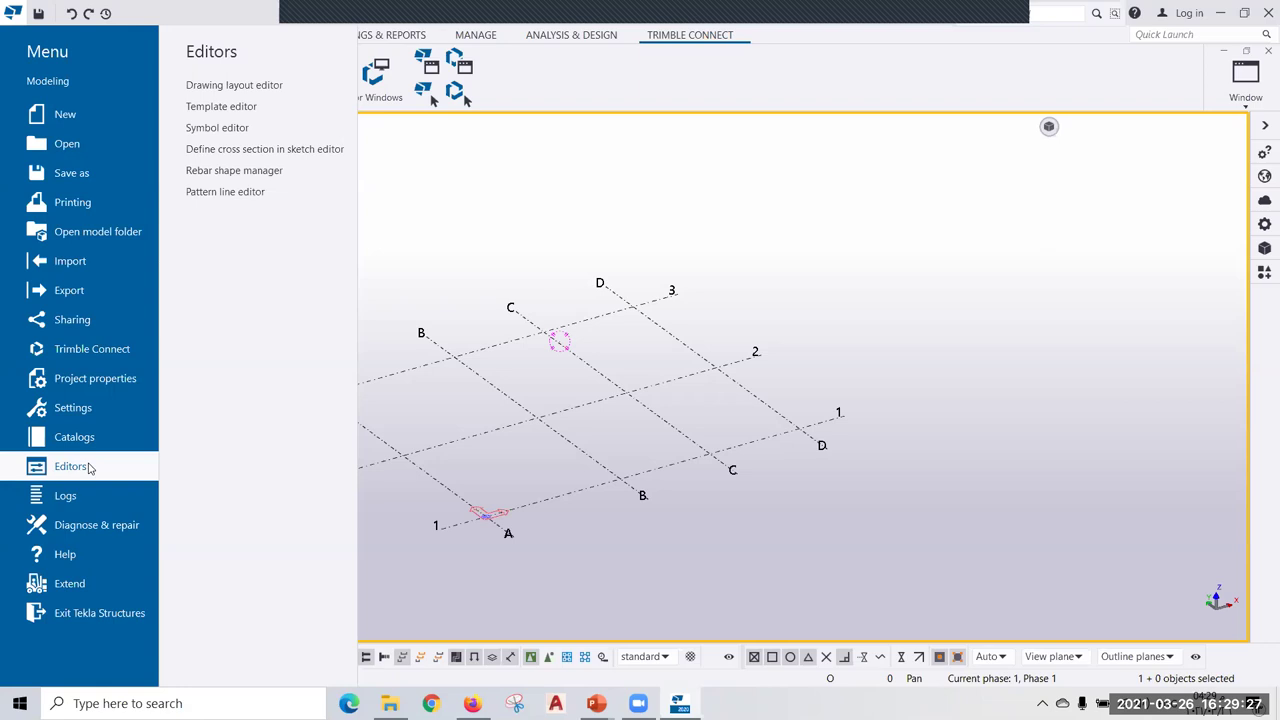
pyautogui.click(88, 497)
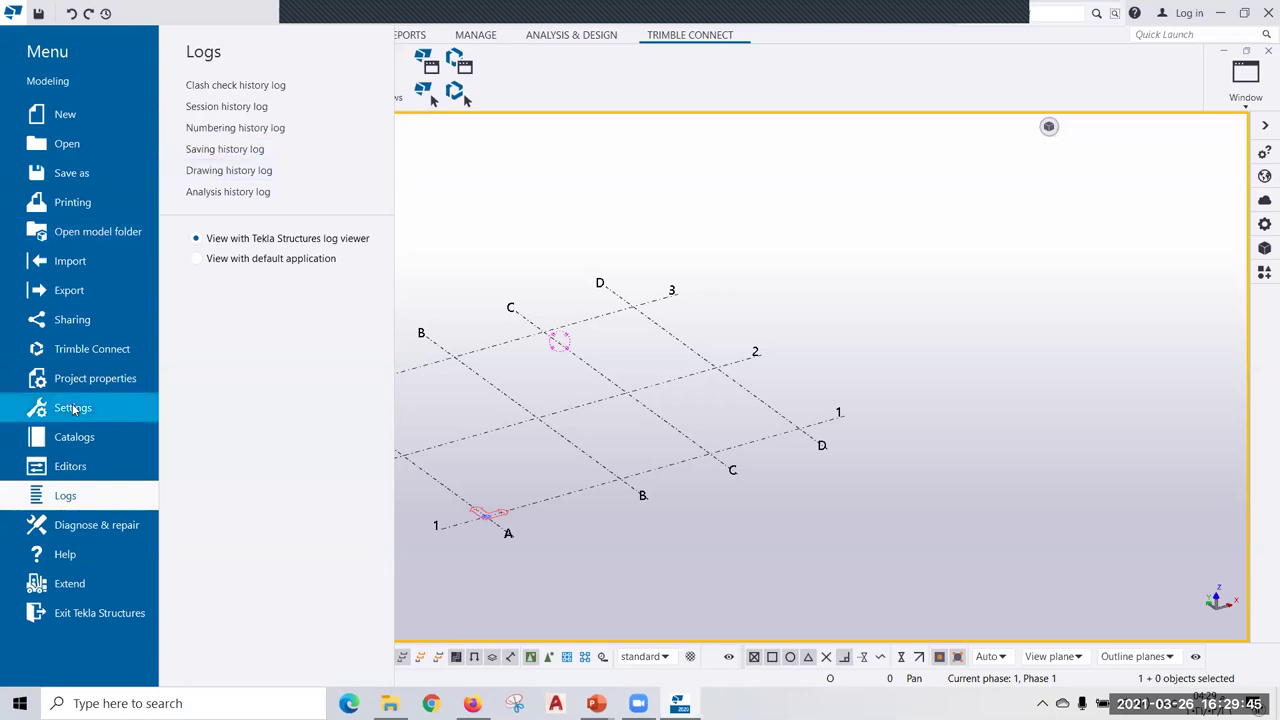
# Look over Diagnose & repair and Help, then close the main menu to the grid view.
pyautogui.click(103, 530)
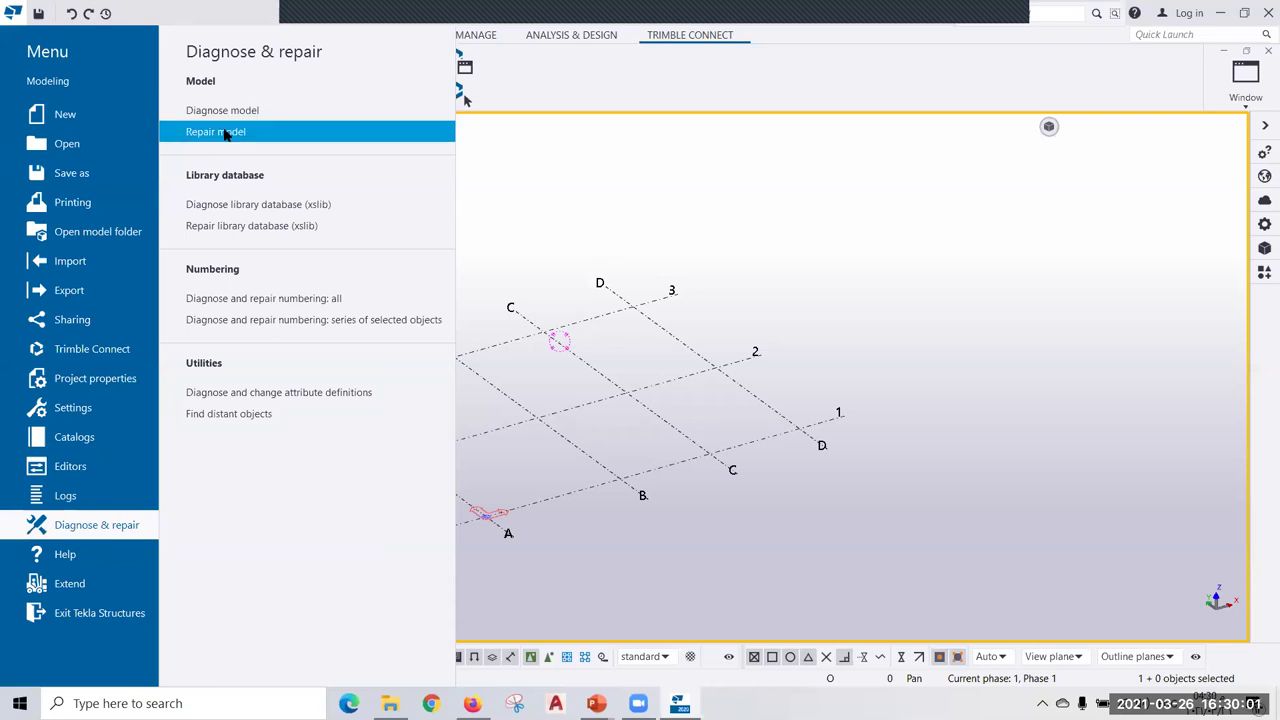
pyautogui.click(77, 559)
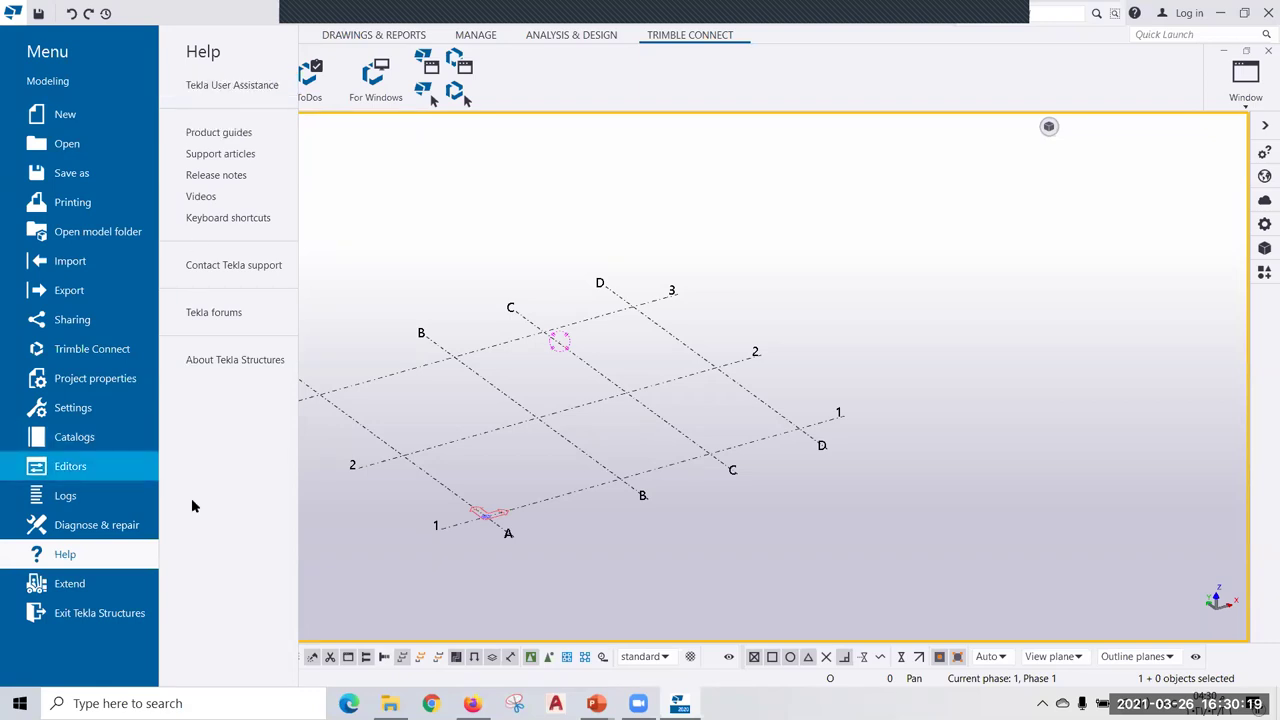
pyautogui.click(8, 72)
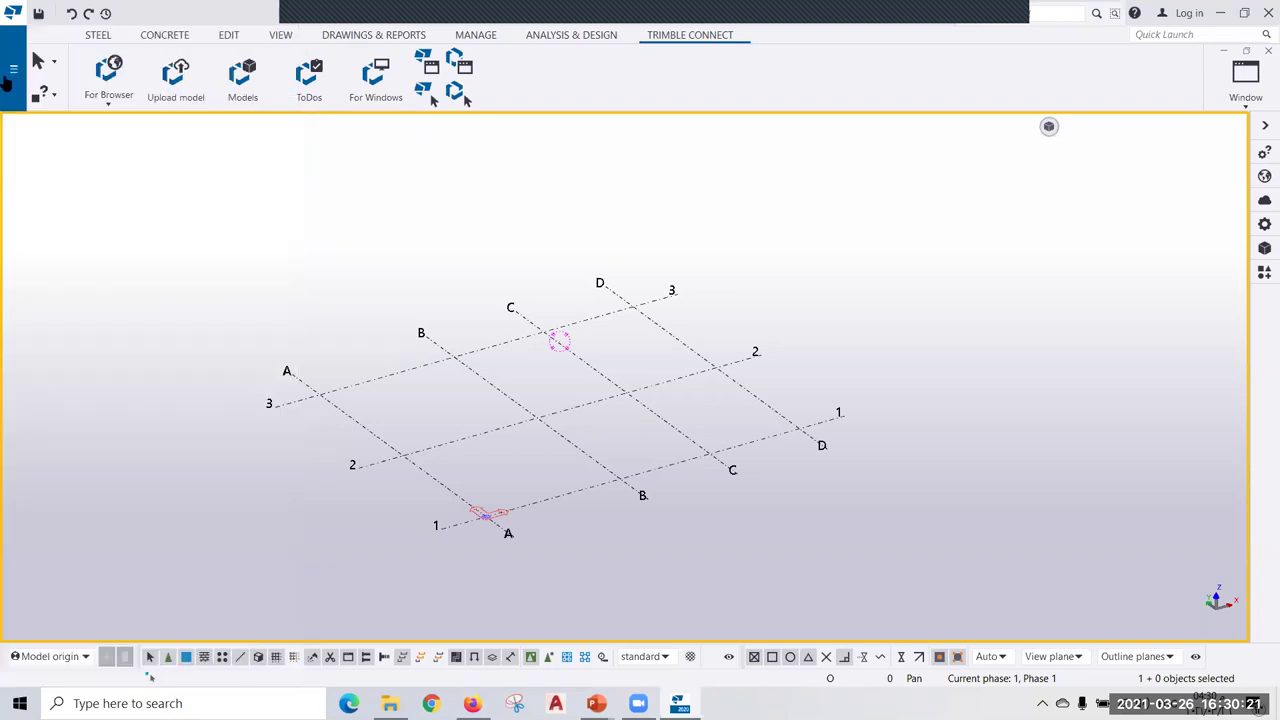
# Switch to the STEEL tab showing Column, Beam, Plate, Bolt and Weld commands.
pyautogui.click(96, 36)
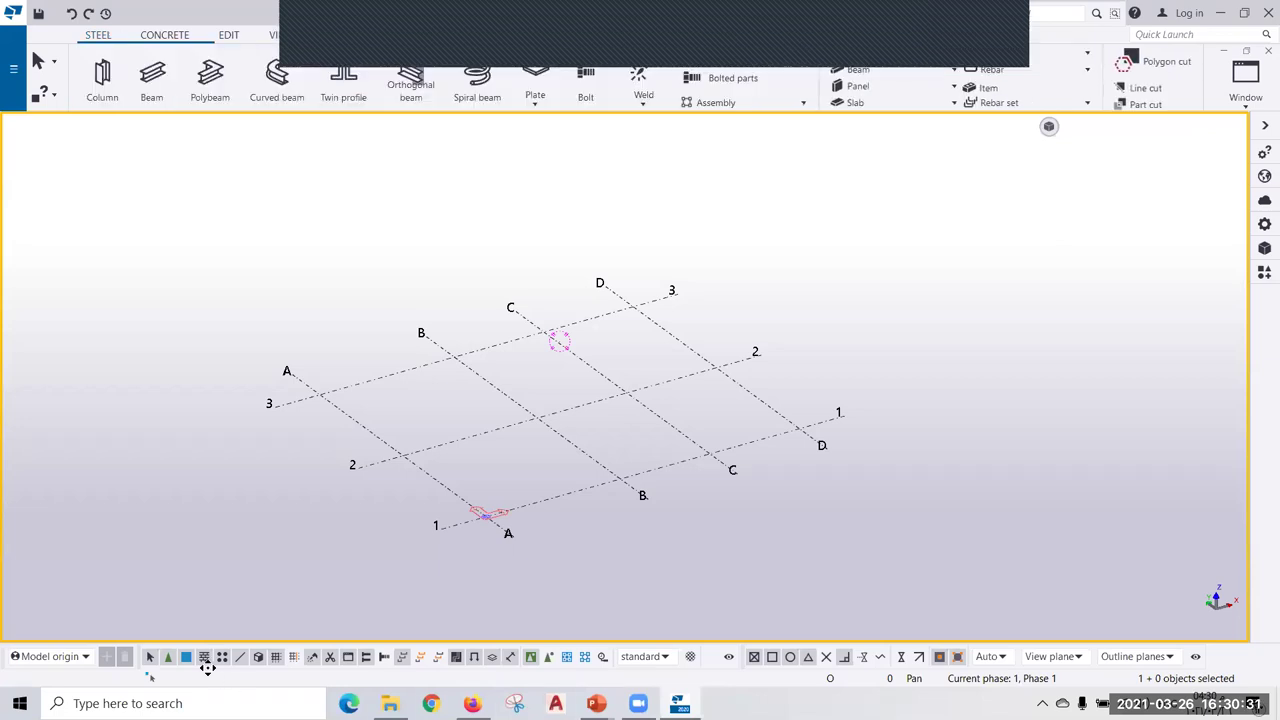
pyautogui.click(207, 668)
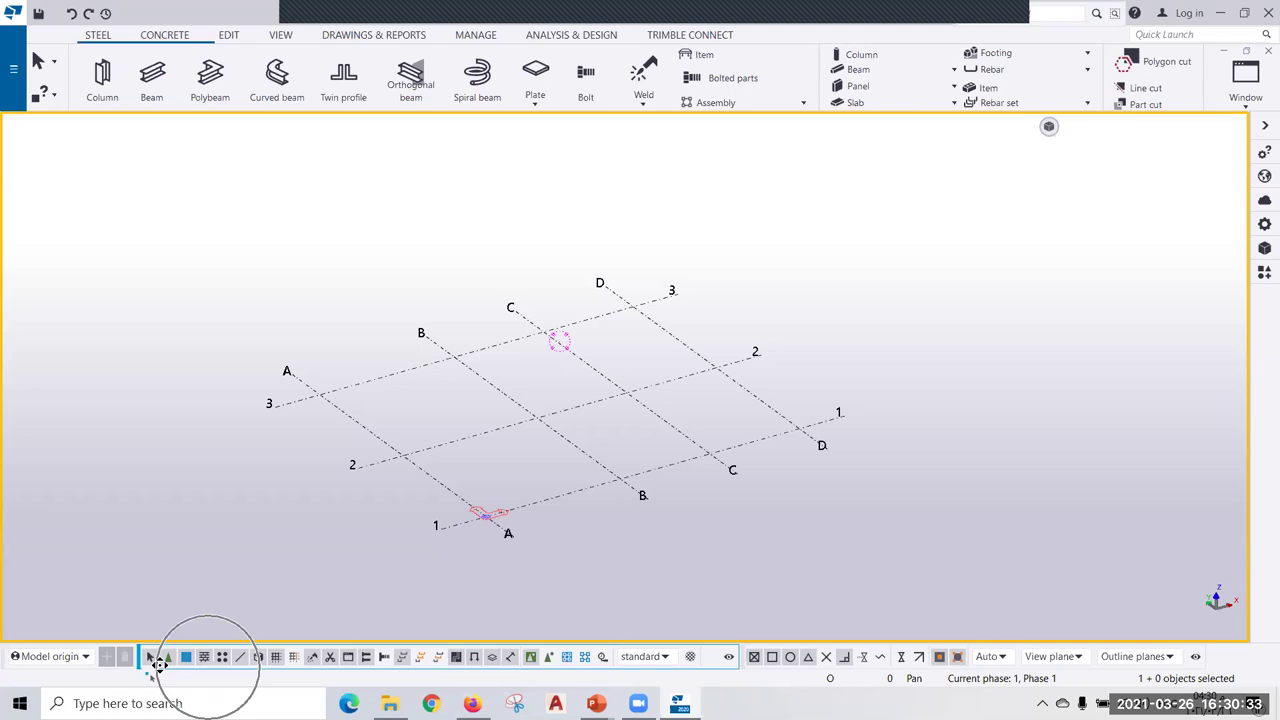
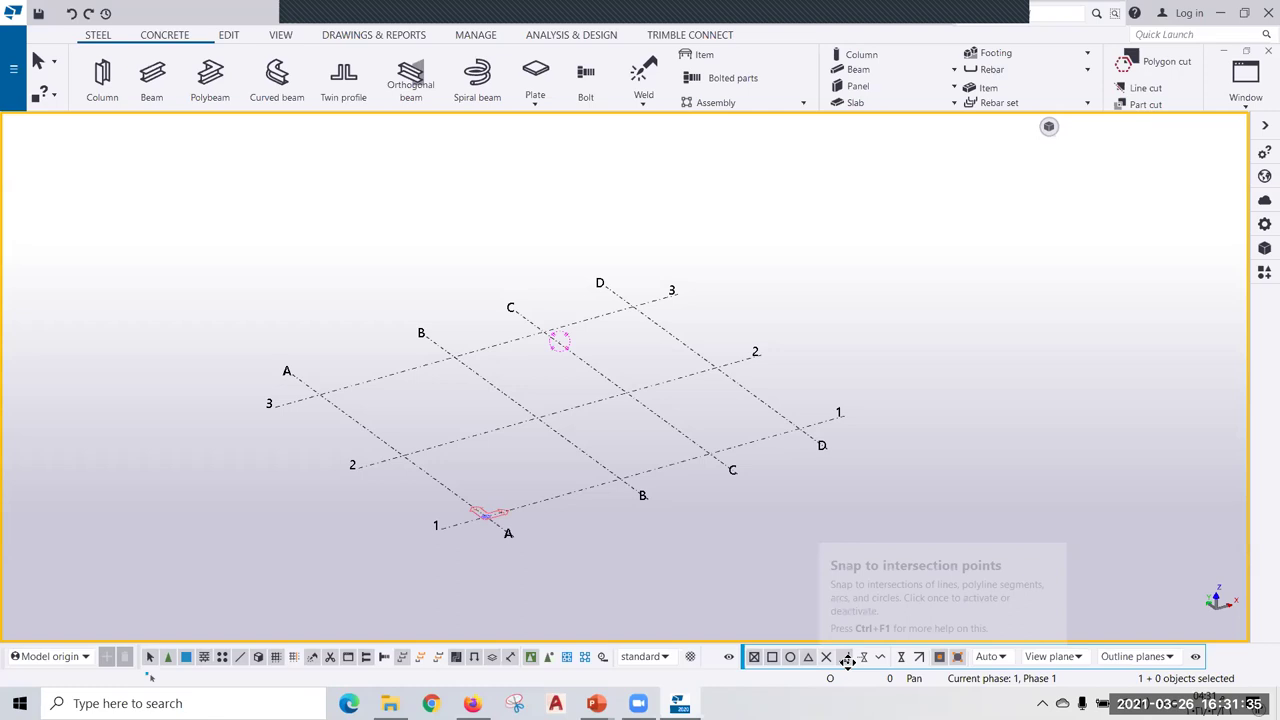
# Turn on snapping to intersection points and switch to the Create Grids & Views slide.
pyautogui.click(847, 661)
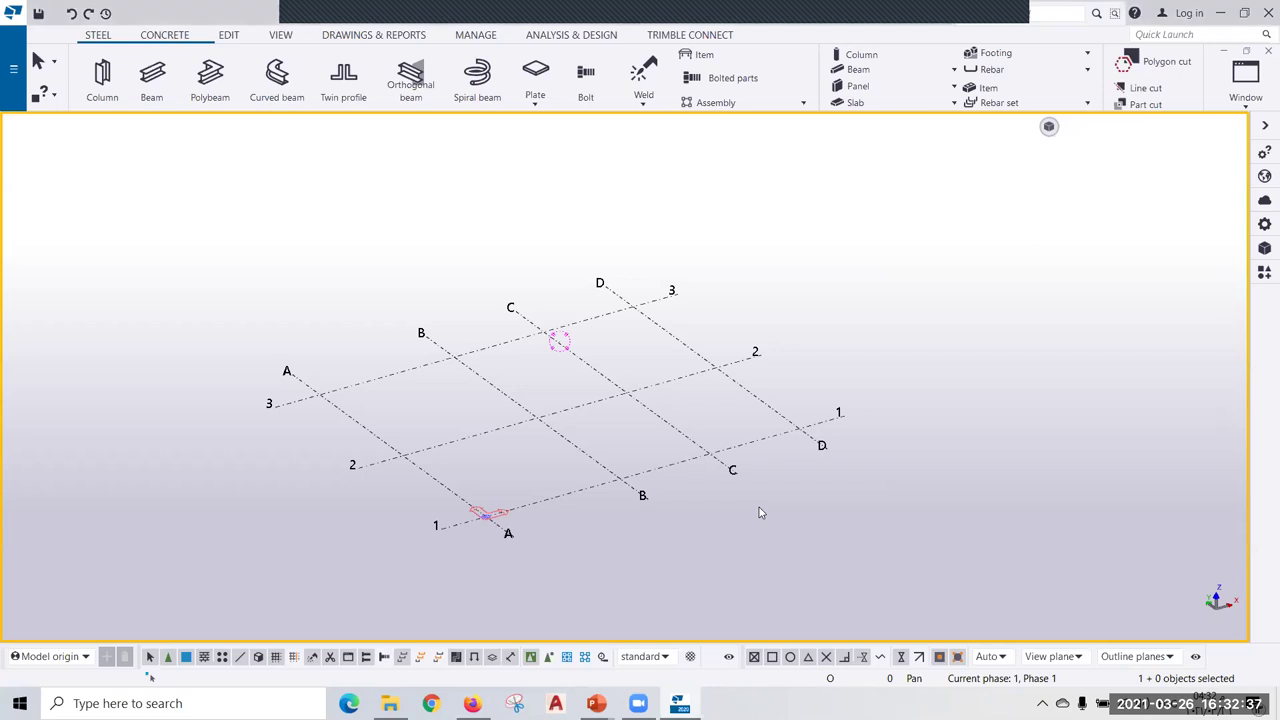
pyautogui.hotkey('alt', 'Tab')
pyautogui.hotkey('alt', 'Tab')
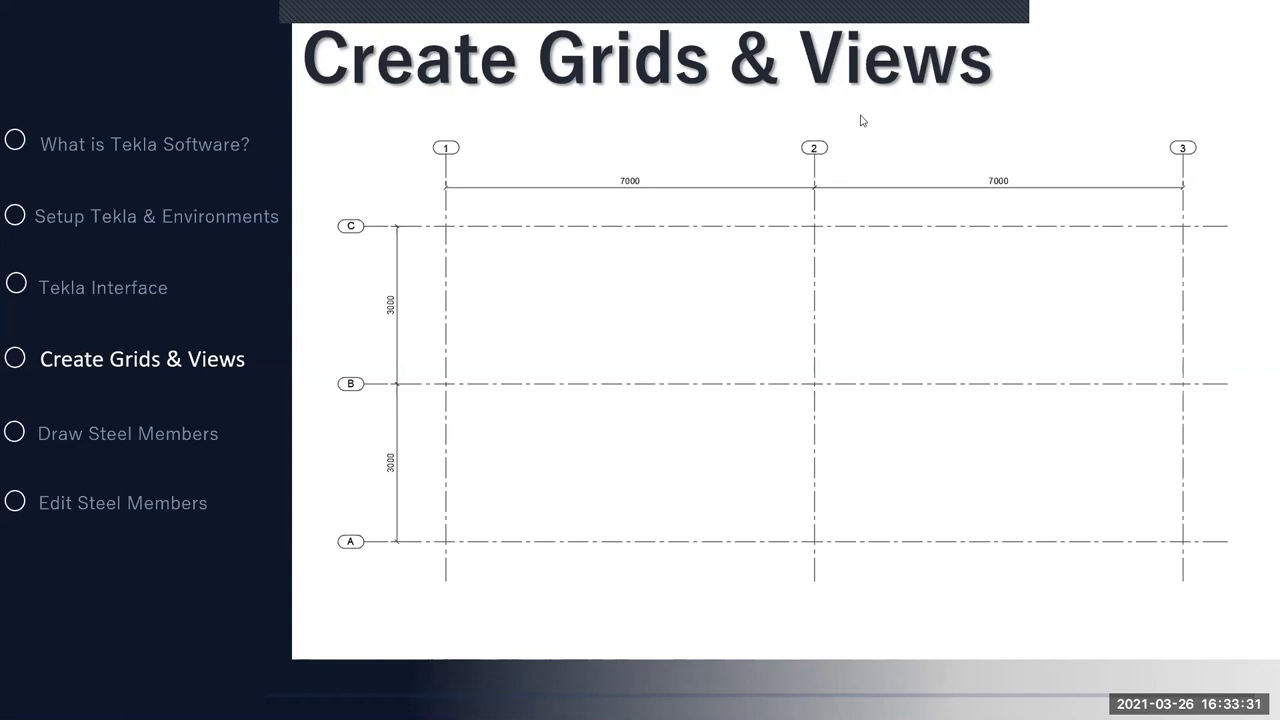
# Switch from the grid layout slide back to the Tekla Structures 3D grid view.
pyautogui.hotkey('alt', 'Tab')
pyautogui.click(671, 307)
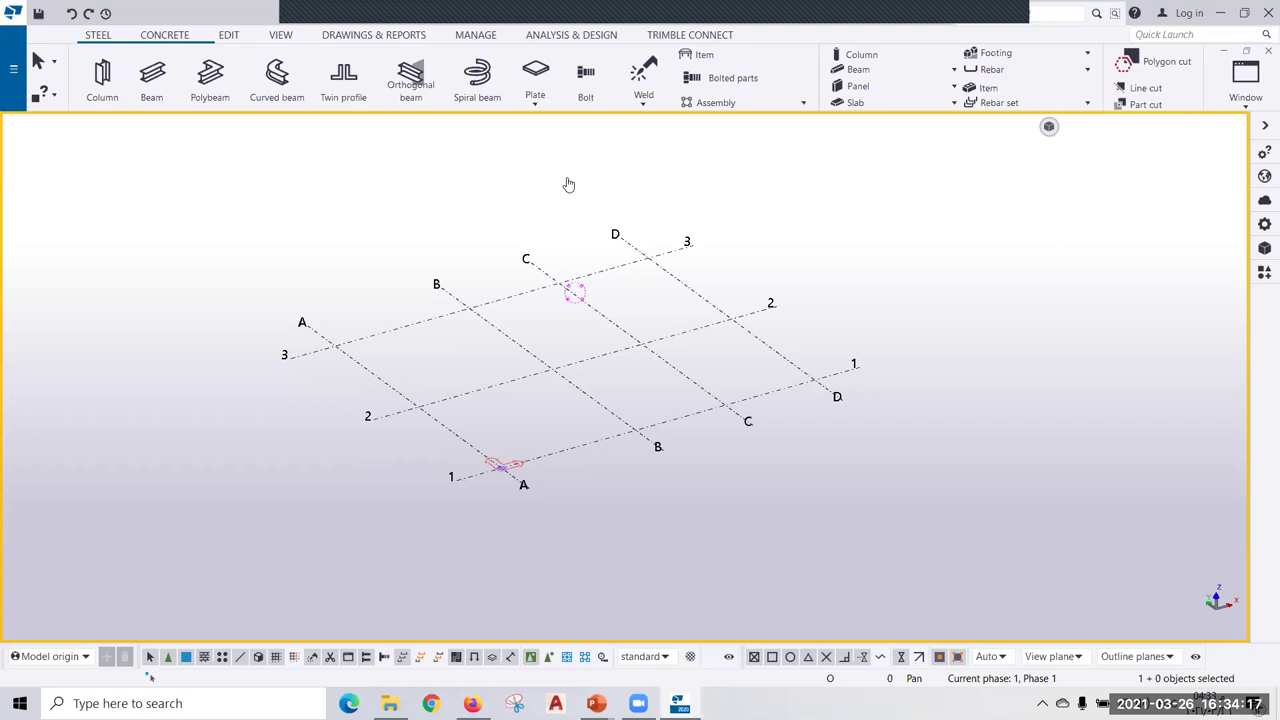
# Scroll to the View ribbon tab, then switch to the Create Grids & Views slide.
pyautogui.scroll(-2, 837, 60)
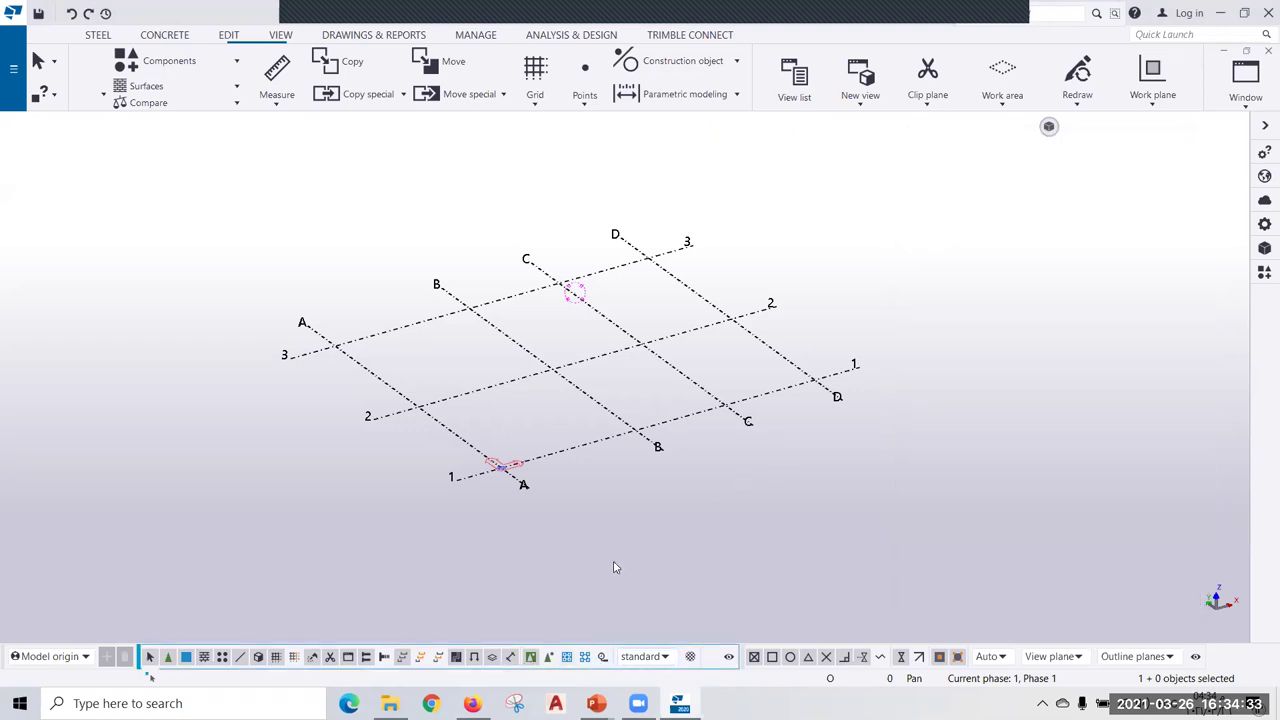
pyautogui.hotkey('alt', 'Tab')
pyautogui.hotkey('alt', 'Tab')
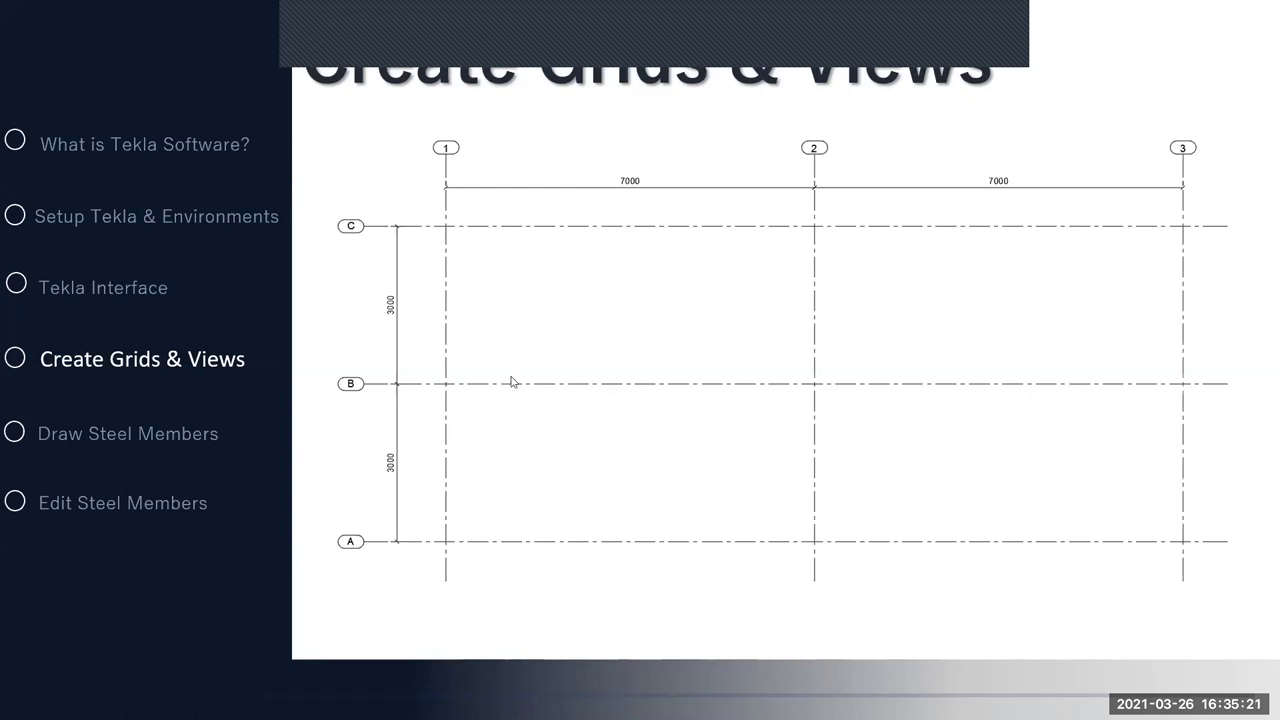
# Return to Tekla Structures with the rectangular grid's coordinate properties showing.
pyautogui.hotkey('alt', 'Tab')
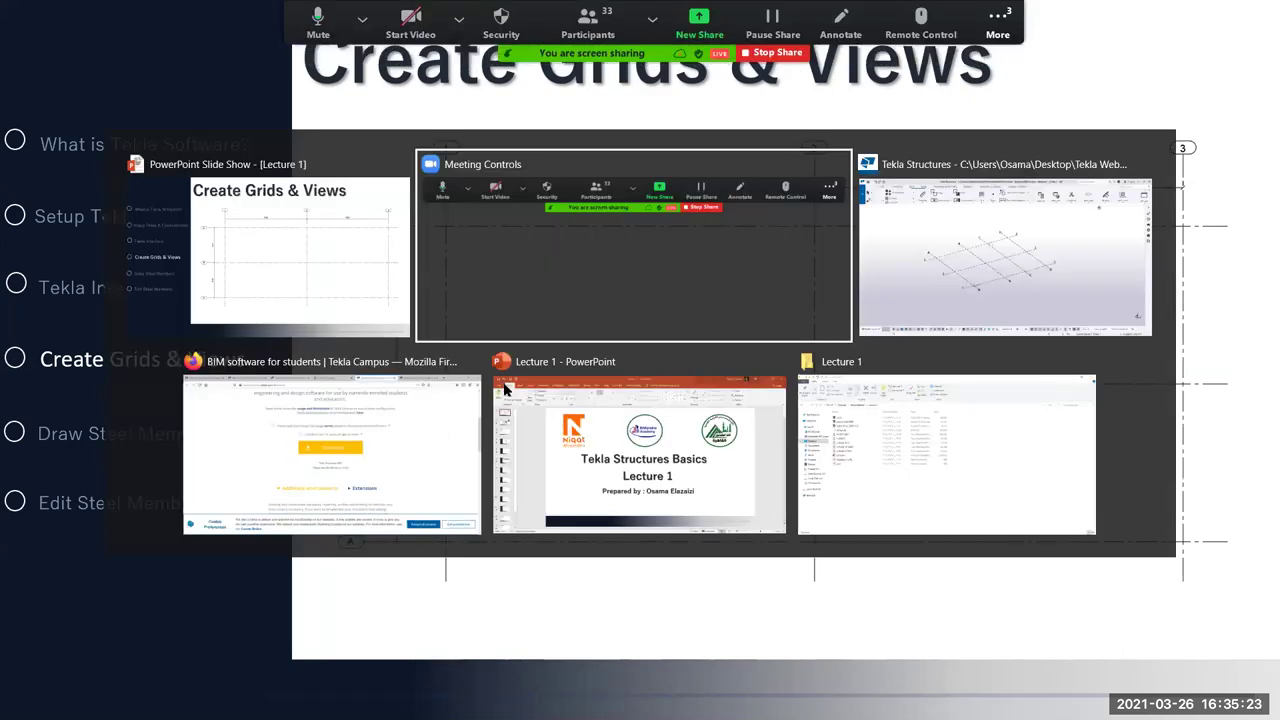
pyautogui.hotkey('alt', 'Tab')
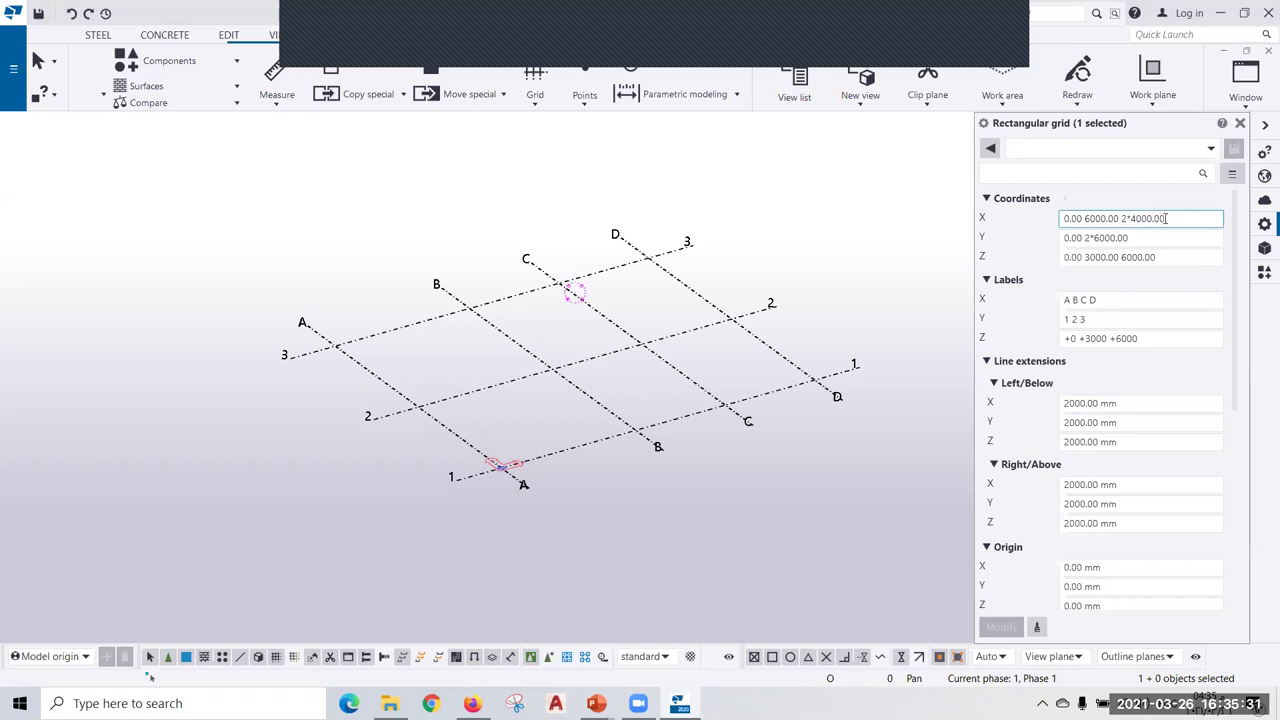
# Close the Rectangular grid properties and bring up the Reference Models pane with its Default group.
pyautogui.click(1070, 236)
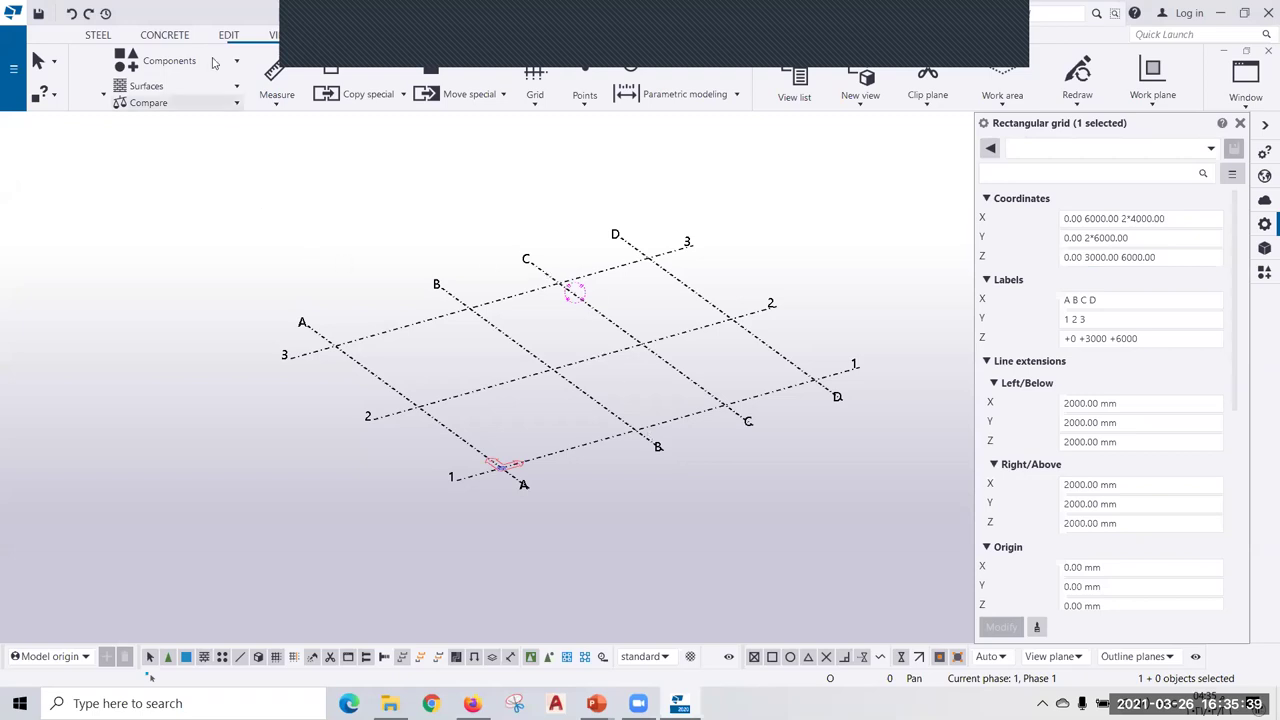
pyautogui.scroll(2, 212, 62)
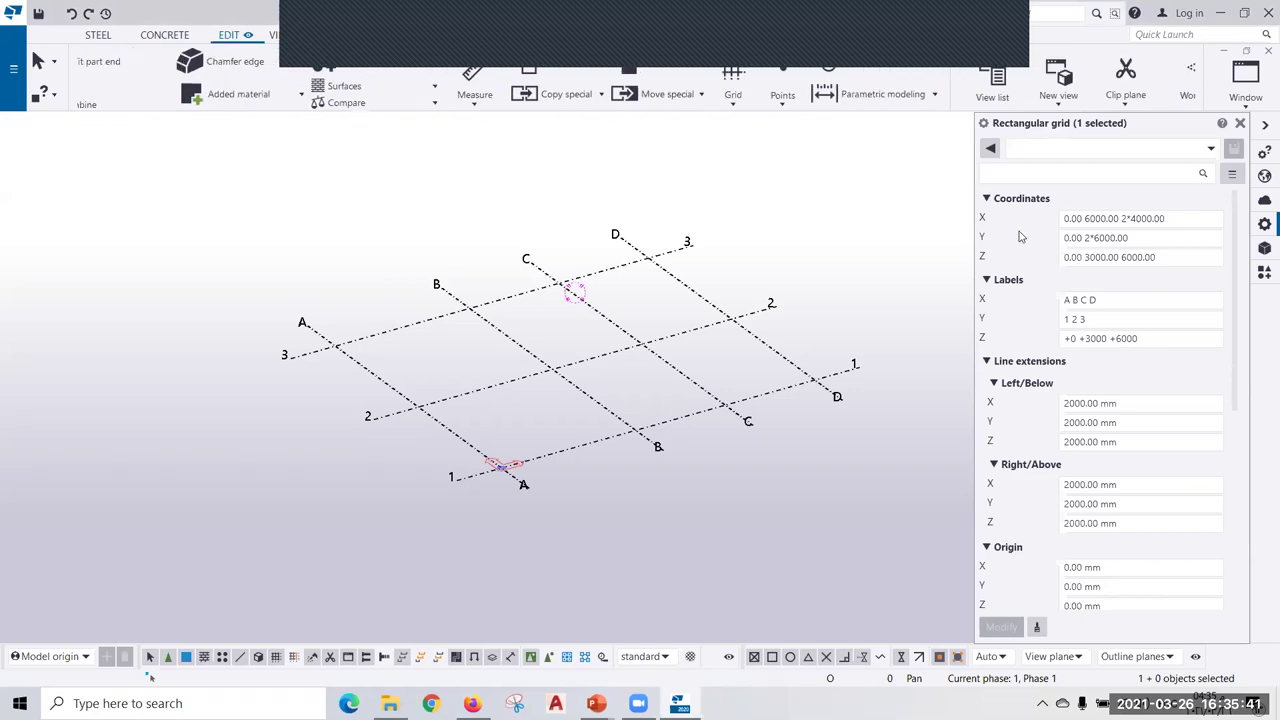
pyautogui.scroll(2, 906, 100)
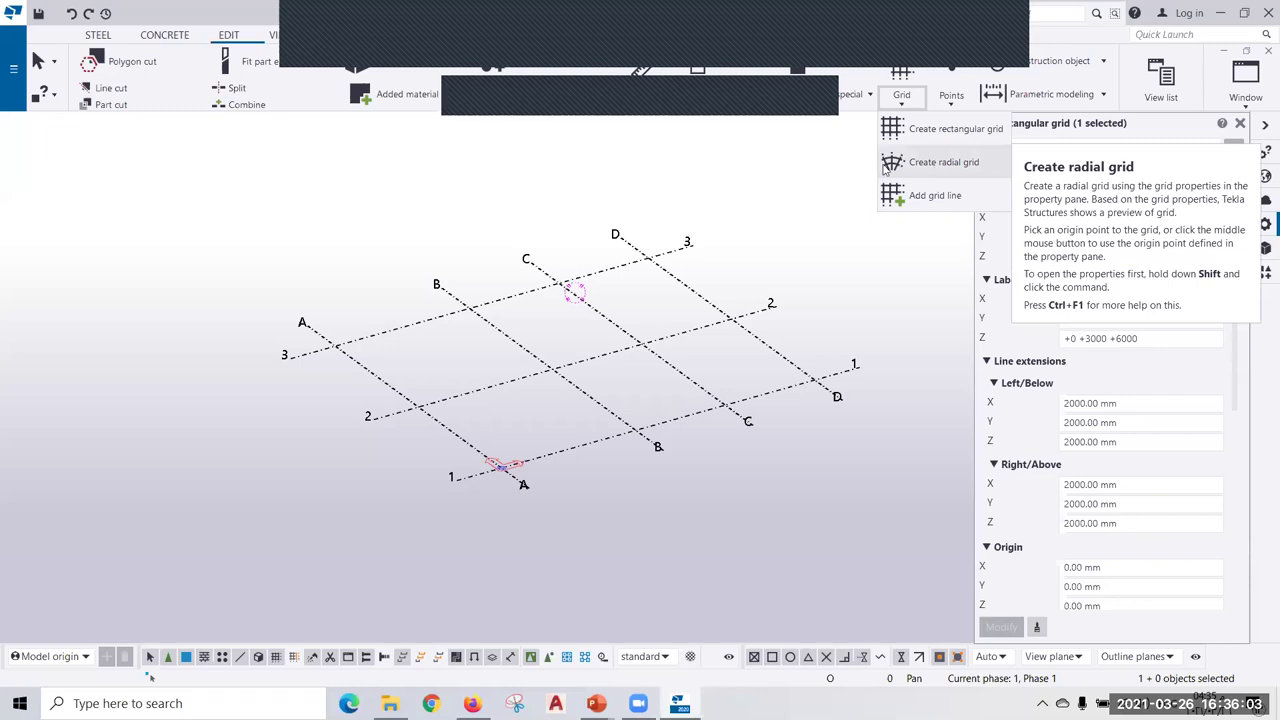
pyautogui.click(885, 240)
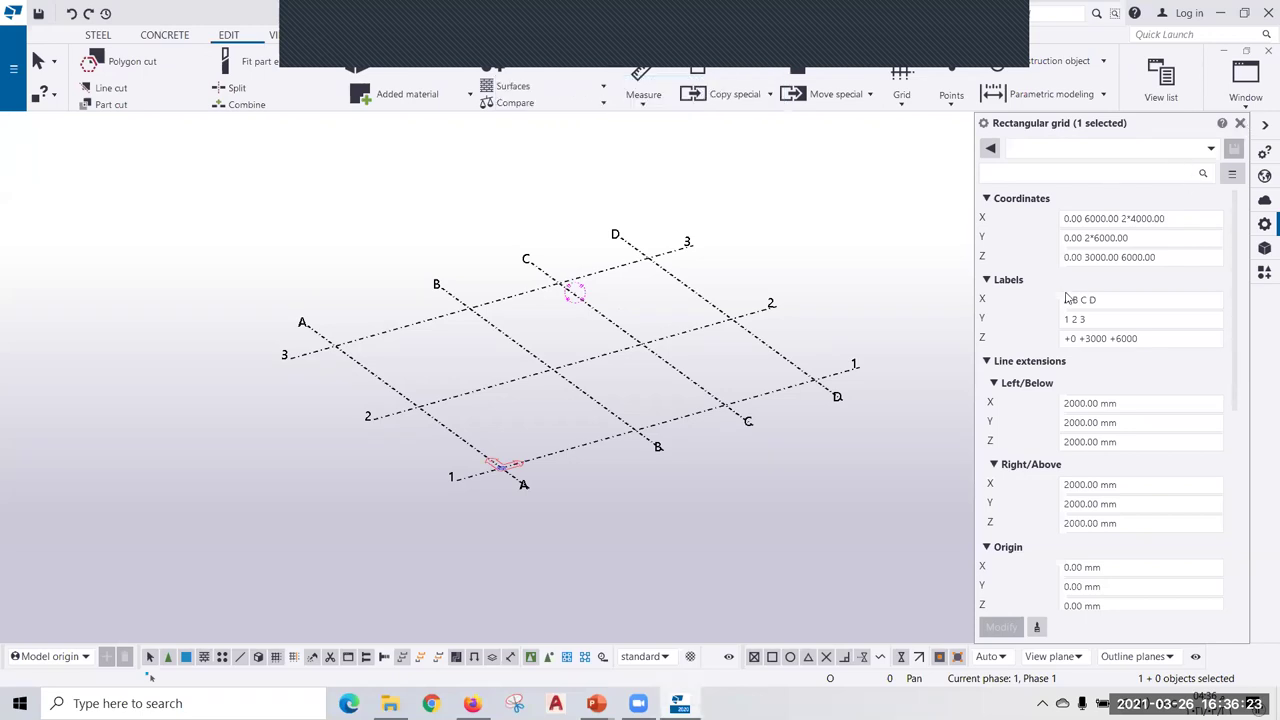
pyautogui.press('Escape')
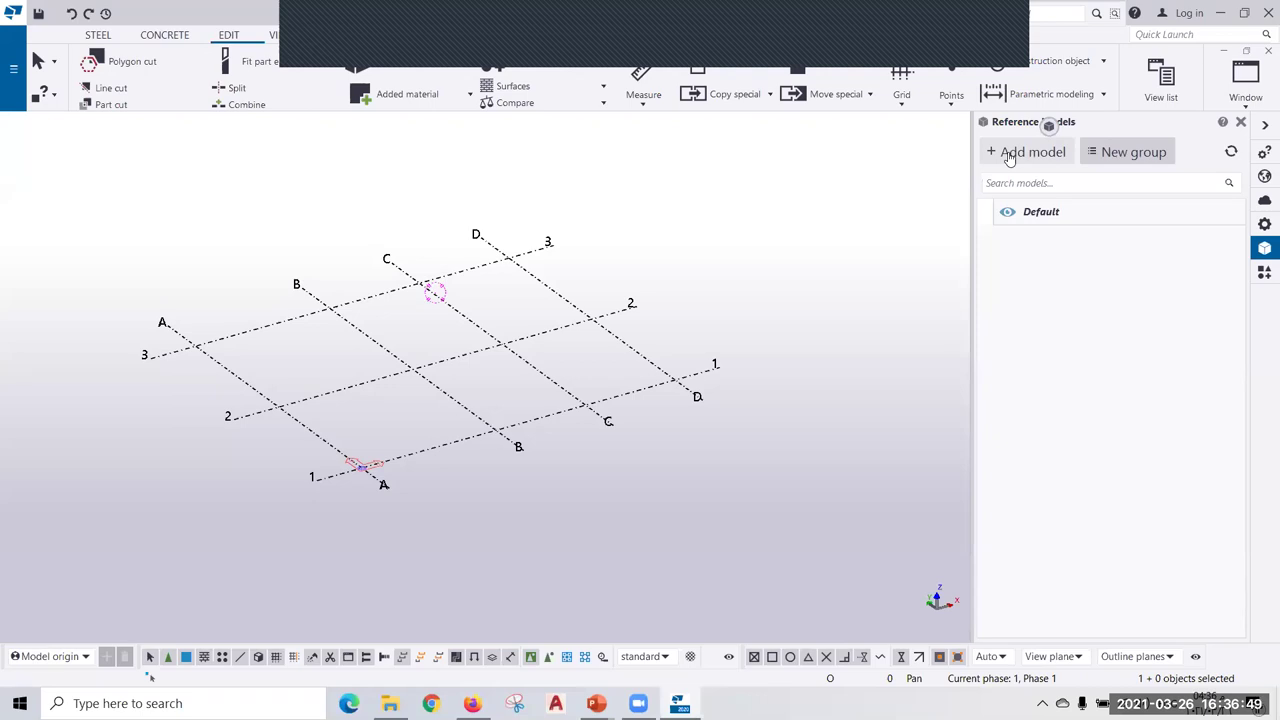
# Add a reference model using Tekla Webinar > Lecture 1 > Grids at the model origin.
pyautogui.click(1010, 158)
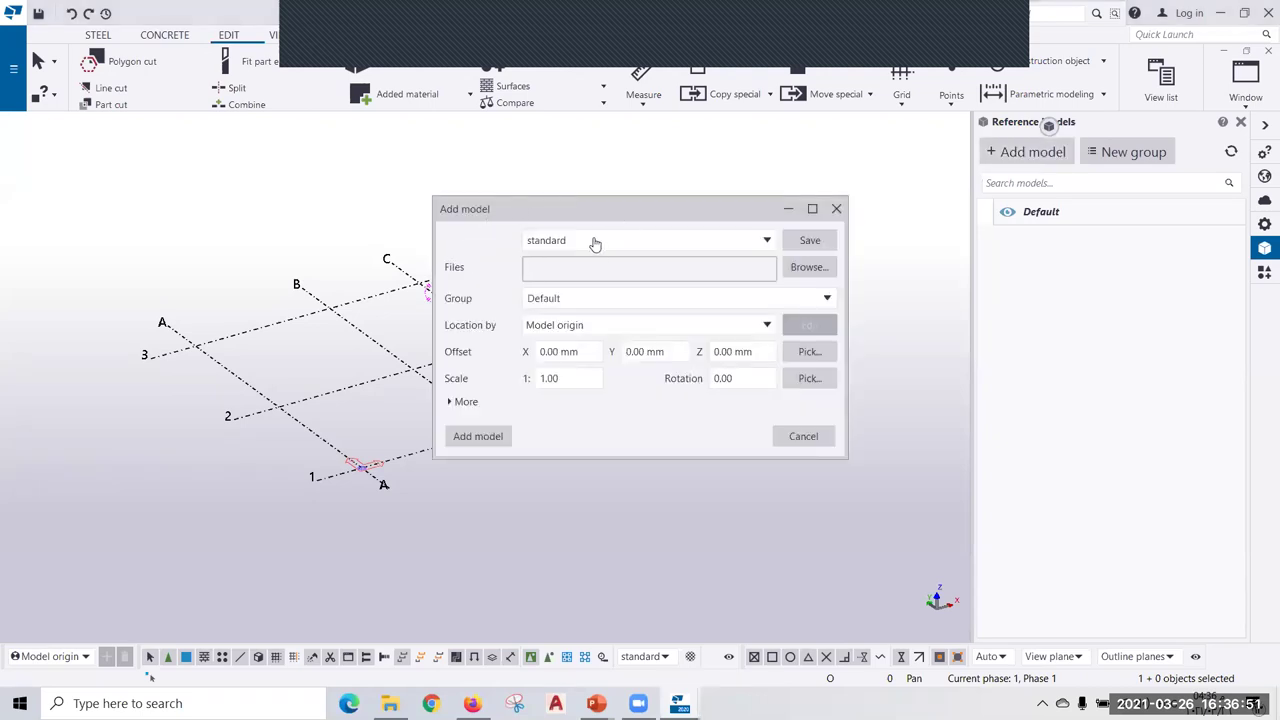
pyautogui.click(606, 209)
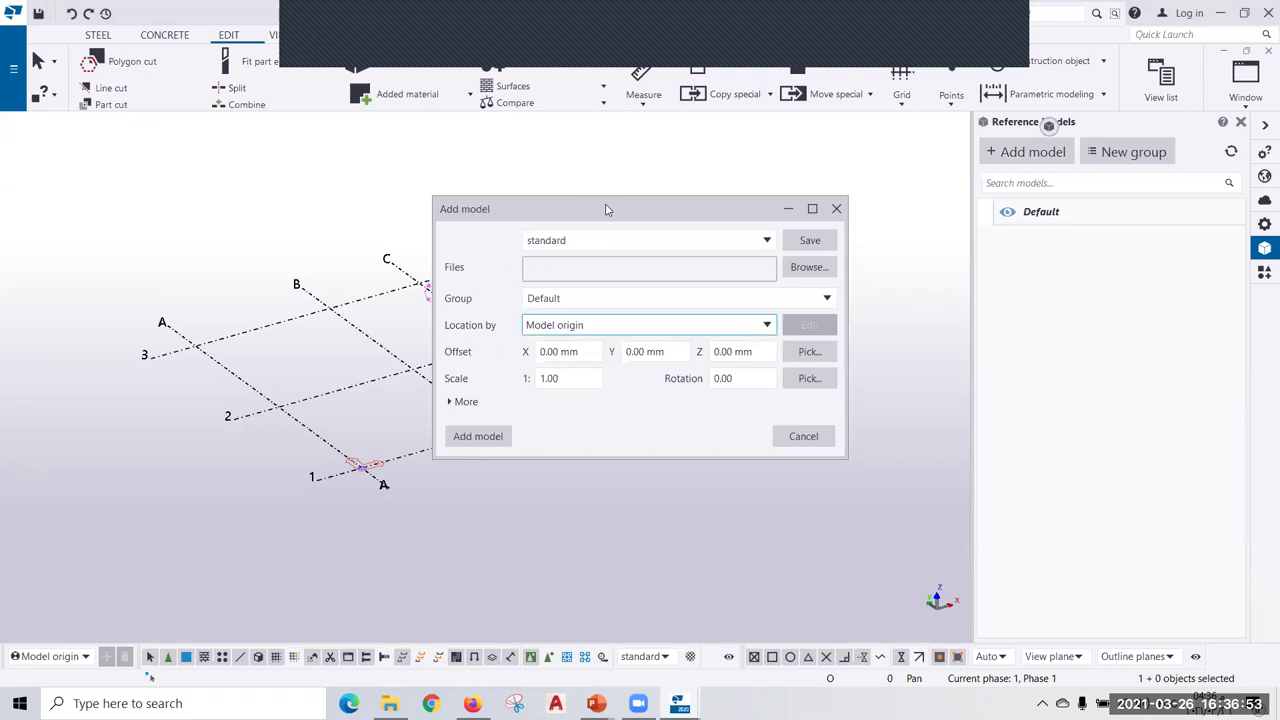
pyautogui.moveTo(606, 209); pyautogui.dragTo(556, 195)
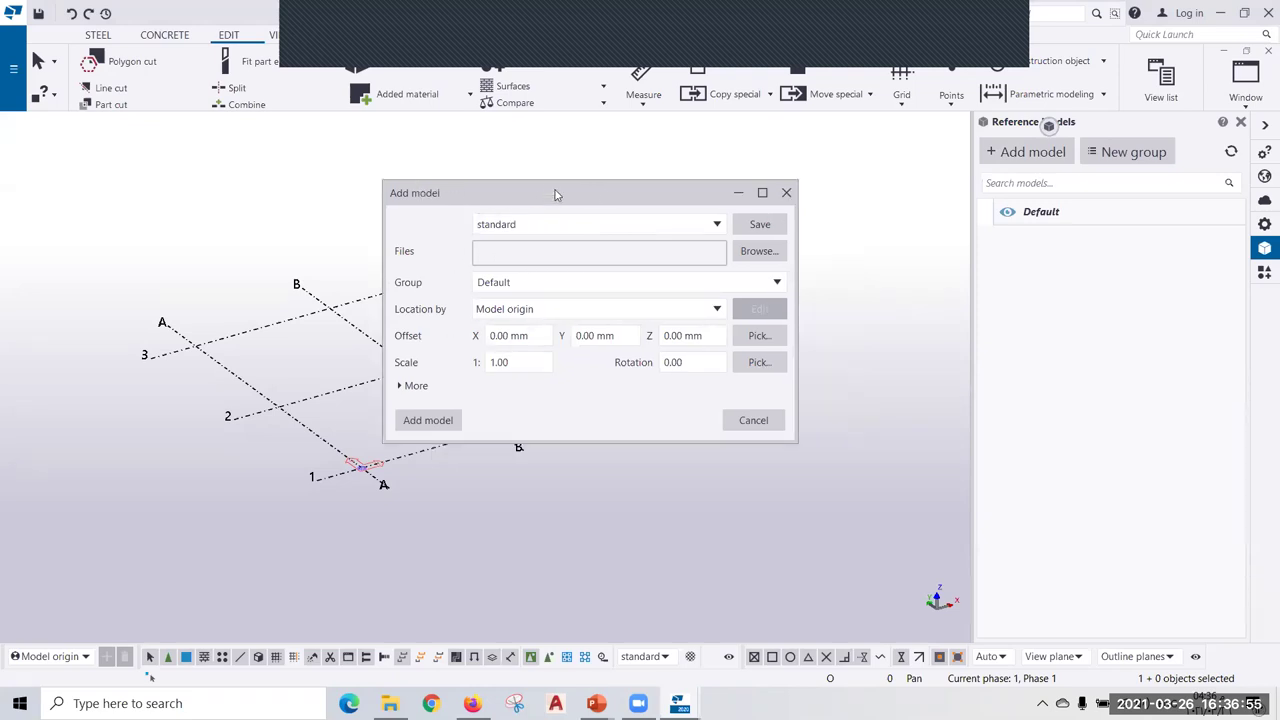
pyautogui.click(760, 256)
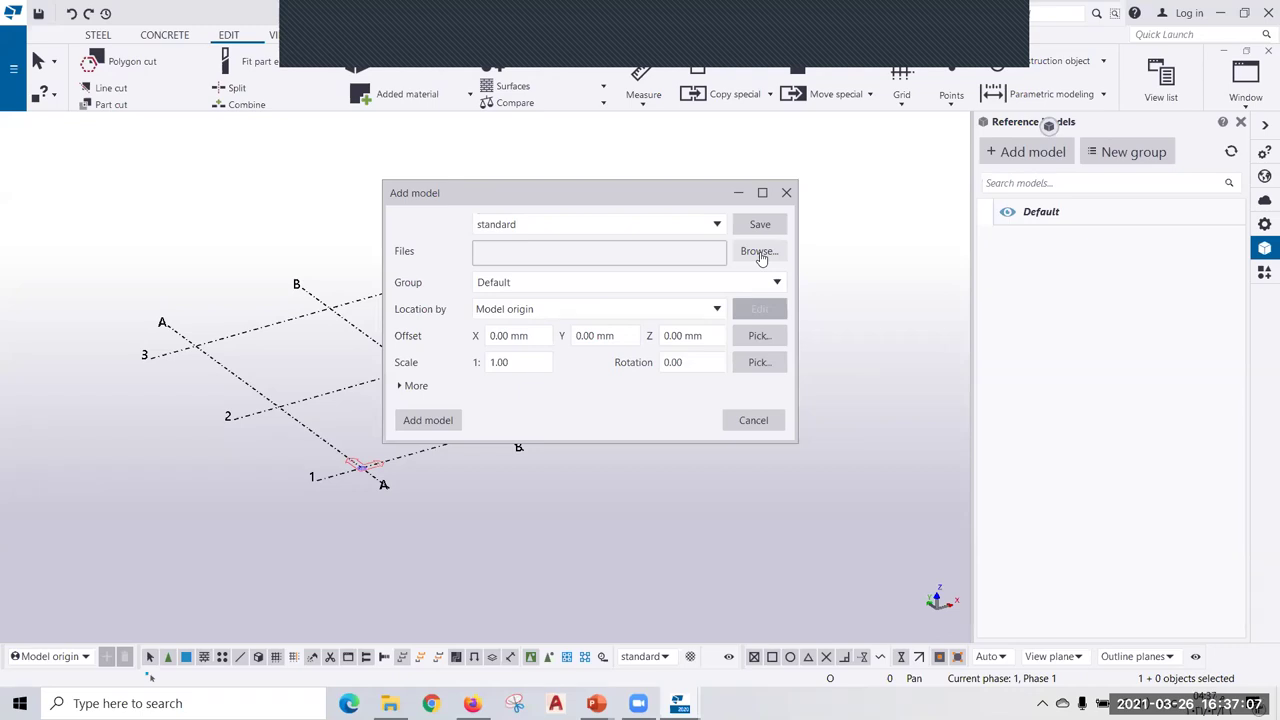
pyautogui.click(759, 253)
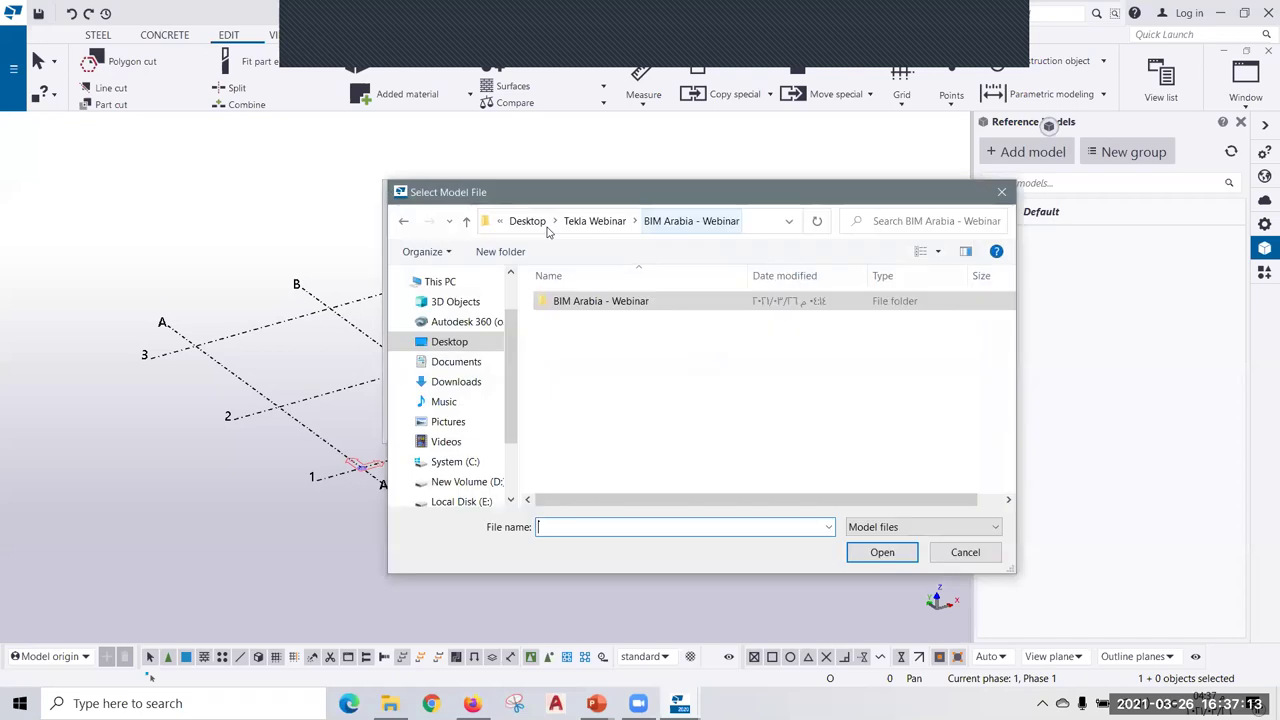
pyautogui.click(550, 222)
pyautogui.doubleClick(586, 319)
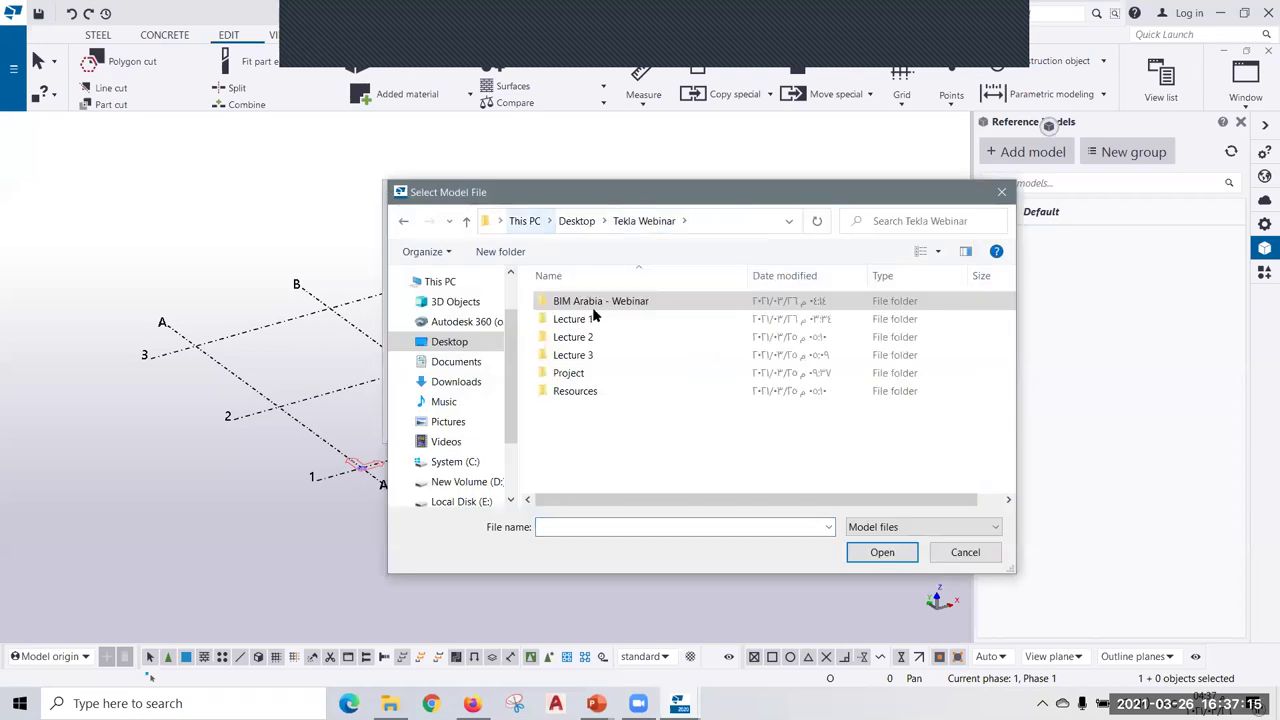
pyautogui.click(551, 303)
pyautogui.click(884, 554)
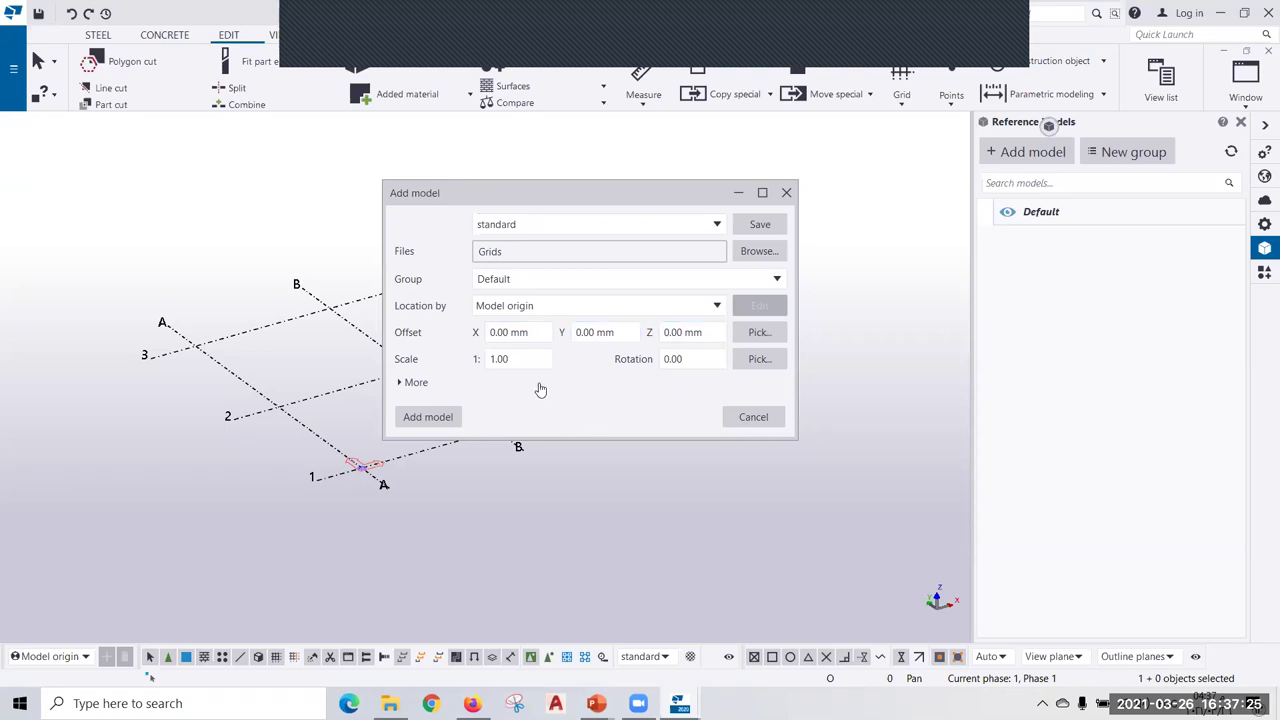
# Insert the Grids reference model and show the A–D by 1–3 grid as a top-down plan.
pyautogui.click(420, 420)
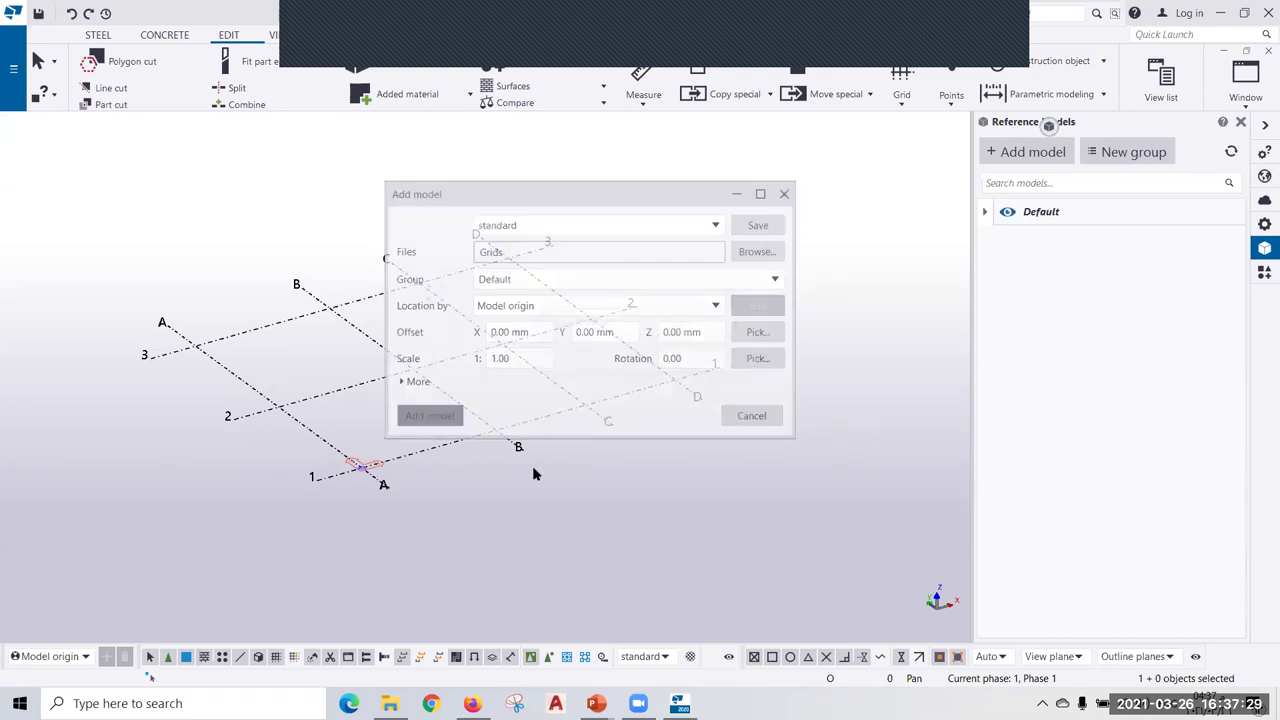
pyautogui.scroll(1, 470, 440)
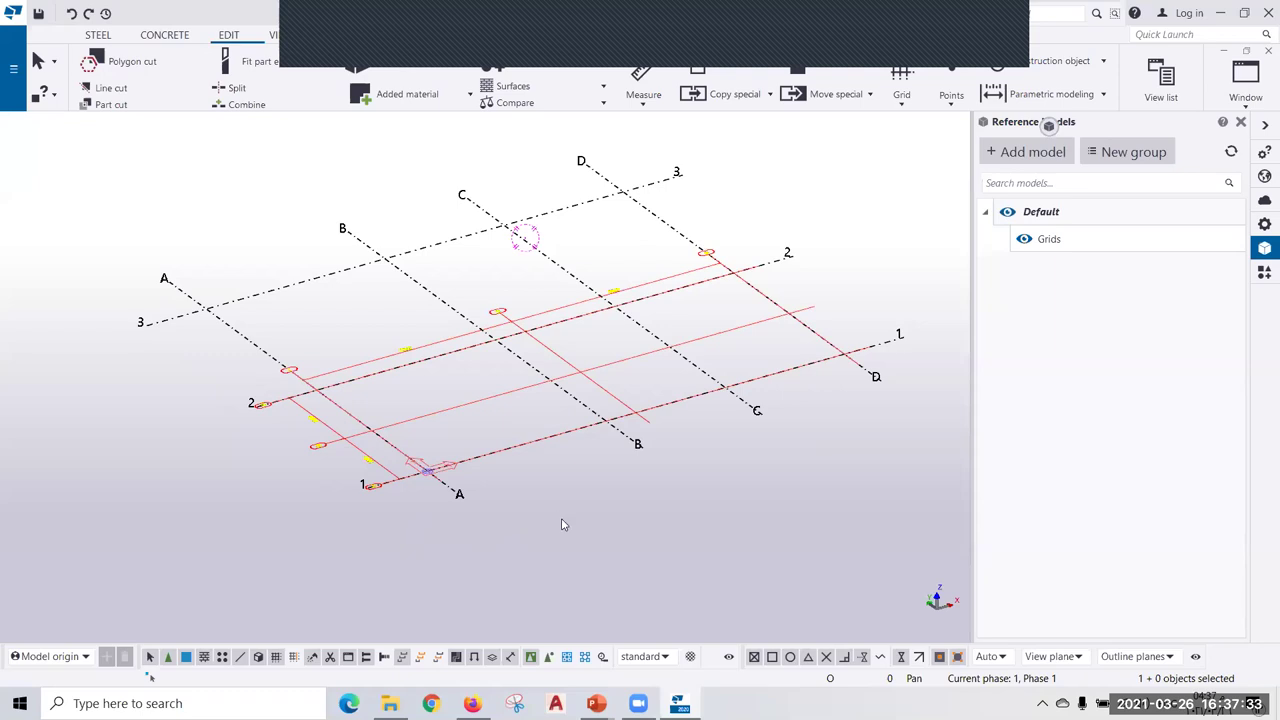
pyautogui.scroll(-1, 563, 523)
pyautogui.scroll(-1, 524, 552)
pyautogui.scroll(-1, 524, 552)
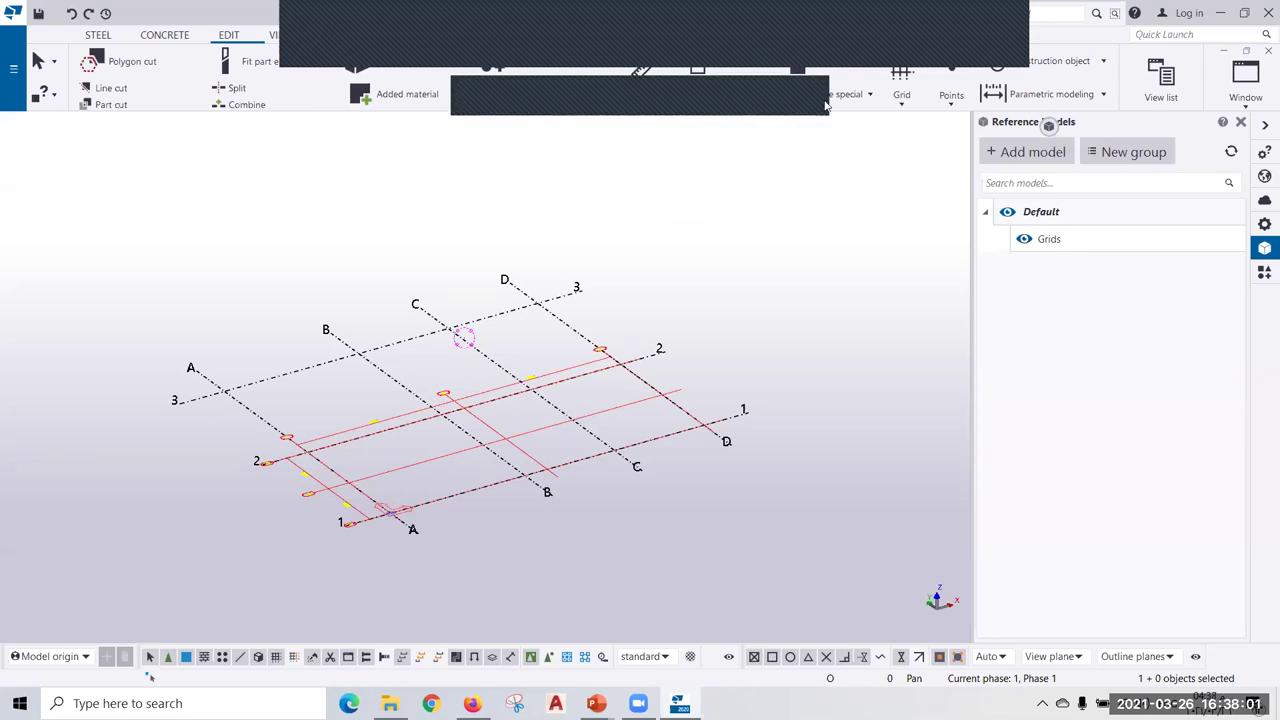
pyautogui.moveTo(709, 334); pyautogui.dragTo(726, 344, button='middle')
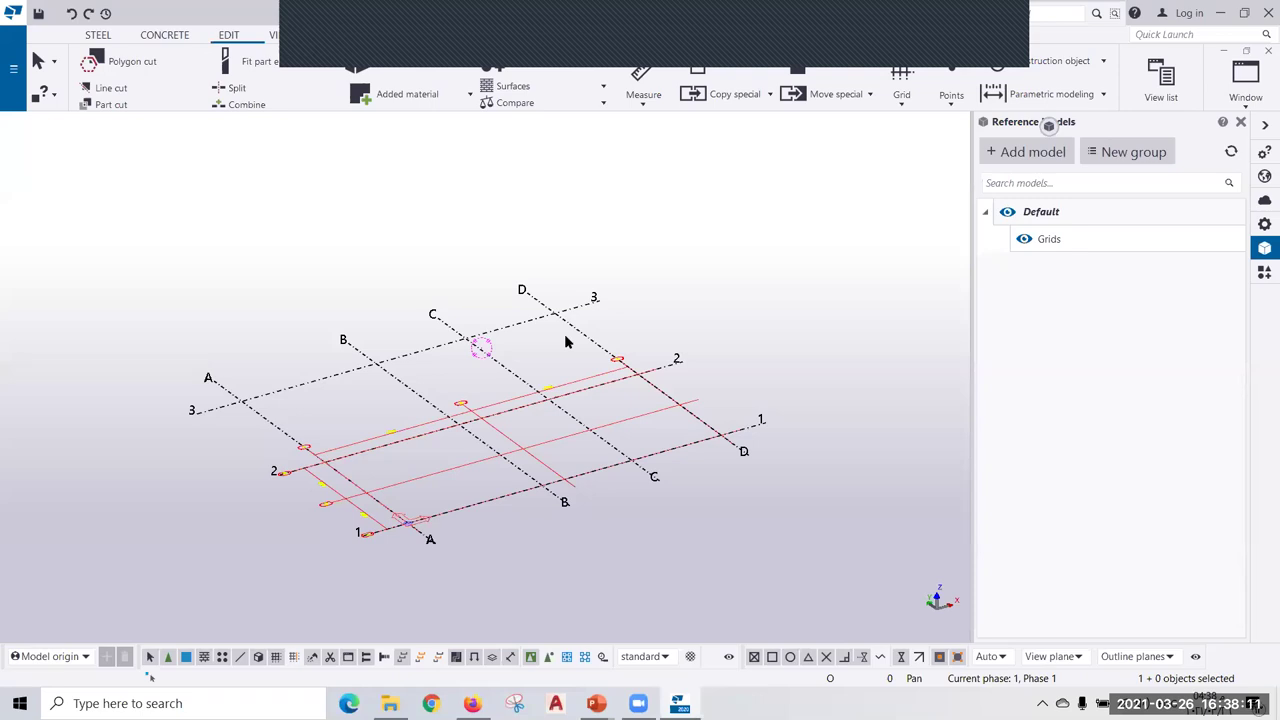
pyautogui.hotkey('ctrl', 'p')
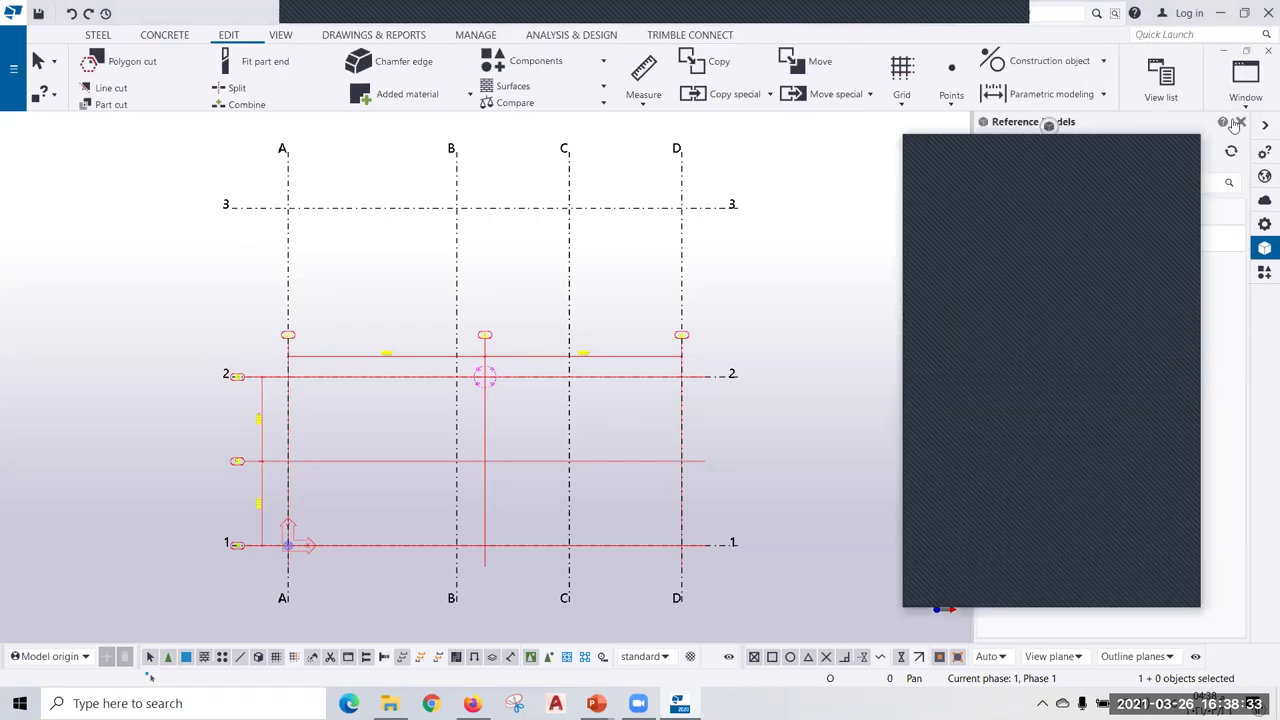
# Close the Reference Models pane and re-centre the grid plan in the view.
pyautogui.click(1239, 122)
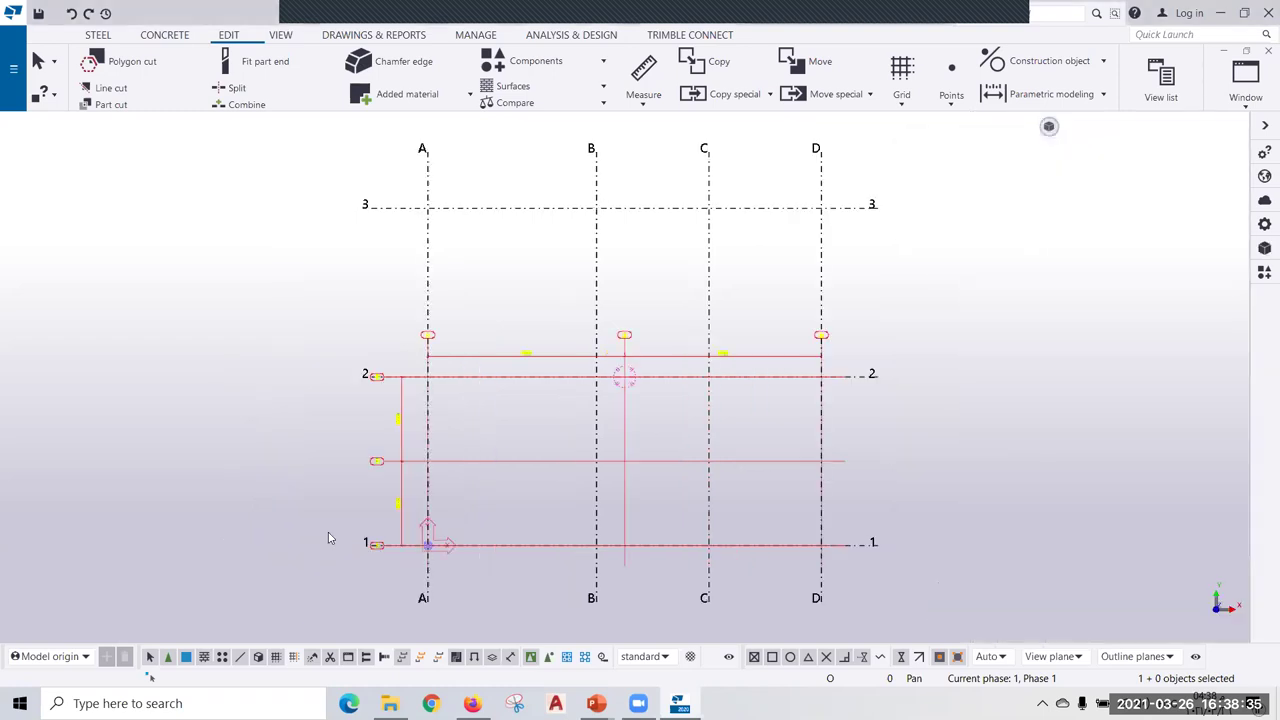
pyautogui.moveTo(328, 538); pyautogui.dragTo(421, 547, button='middle')
pyautogui.scroll(1, 448, 487)
pyautogui.scroll(-2, 448, 487)
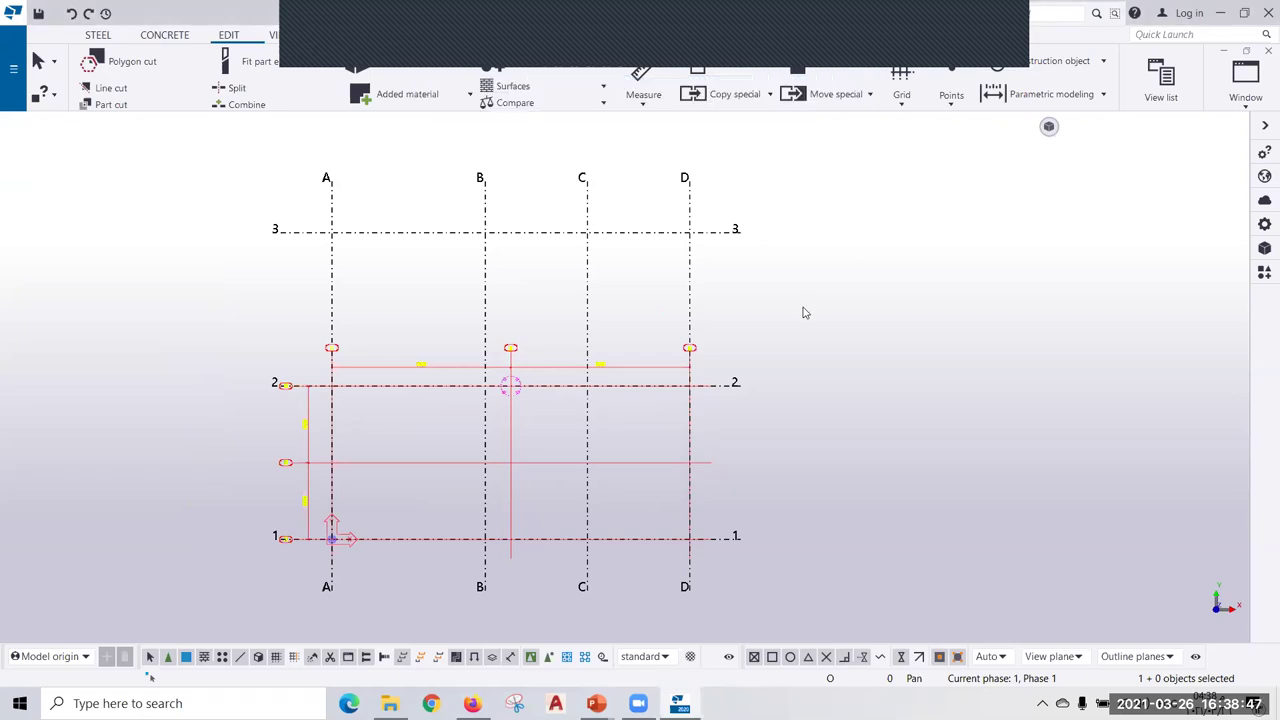
# Open the rectangular grid's properties from a grid line.
pyautogui.doubleClick(643, 232)
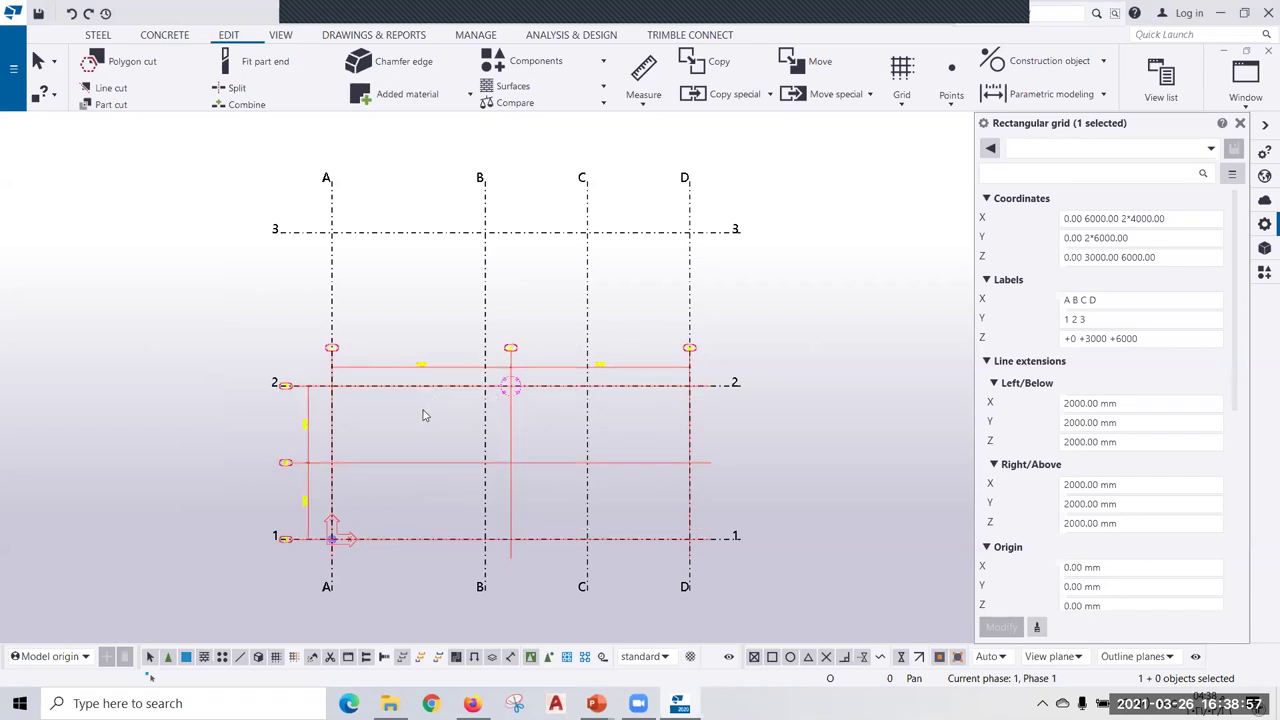
pyautogui.moveTo(424, 415); pyautogui.dragTo(404, 418, button='middle')
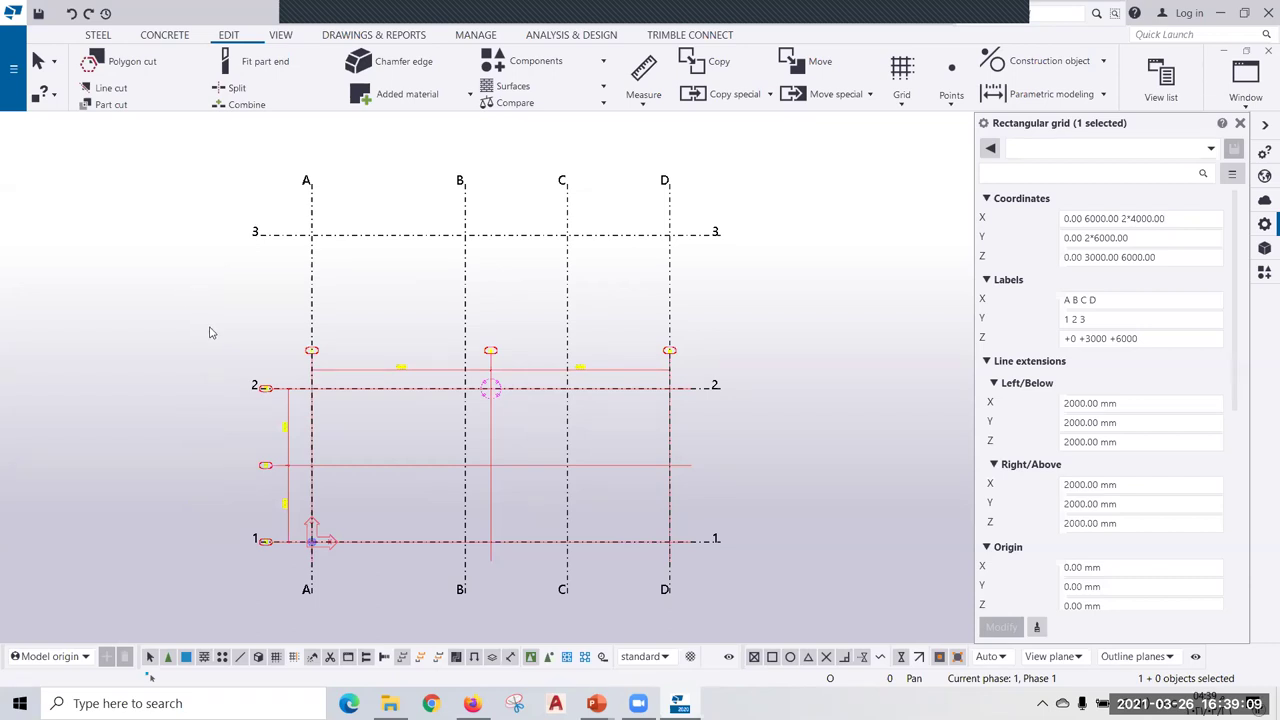
pyautogui.scroll(5, 311, 360)
pyautogui.scroll(3, 420, 413)
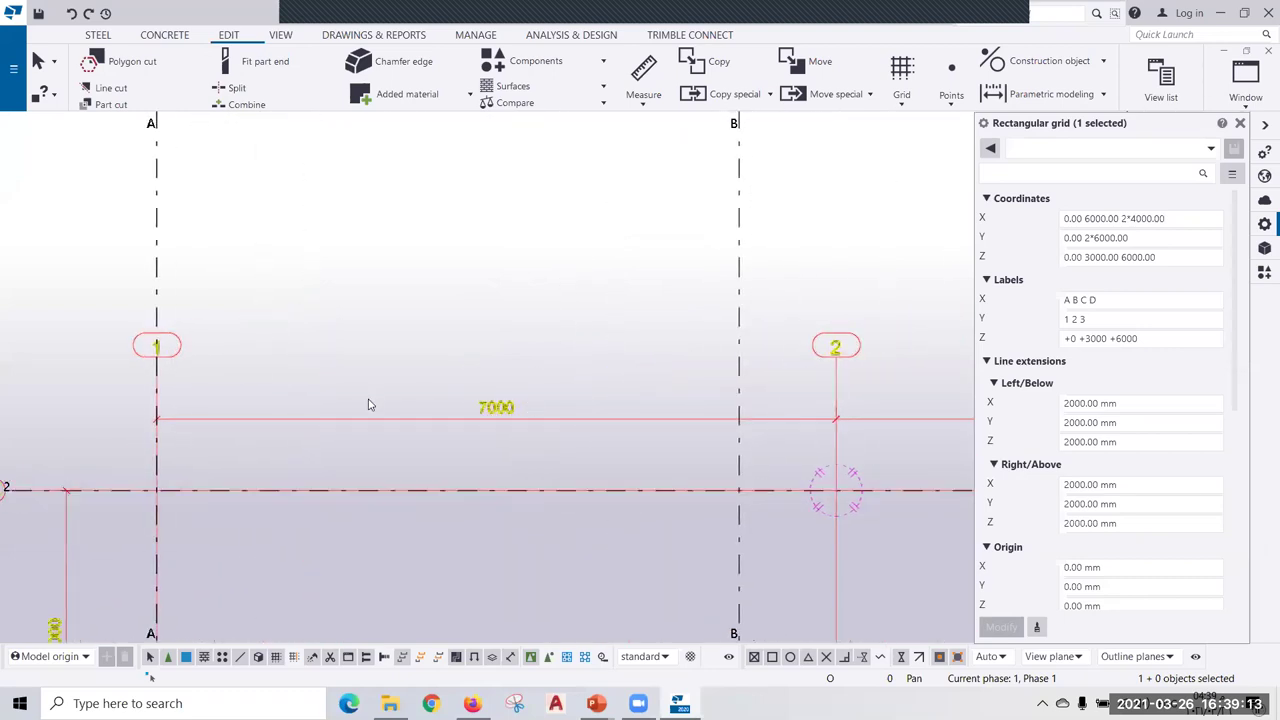
pyautogui.scroll(-2, 528, 366)
pyautogui.scroll(4, 528, 366)
# Pan, zoom and orbit across grid lines A–D to inspect the 7000 and 3000 reference spacings.
pyautogui.moveTo(880, 300); pyautogui.dragTo(752, 288, button='middle')
pyautogui.scroll(-2, 560, 400)
pyautogui.scroll(-2, 371, 517)
pyautogui.scroll(-1, 486, 403)
pyautogui.scroll(3, 459, 446)
pyautogui.scroll(2, 459, 446)
pyautogui.scroll(1, 459, 446)
pyautogui.moveTo(425, 324)
pyautogui.keyDown('ctrl'); pyautogui.mouseDown(button='middle')
pyautogui.moveTo(380, 420)
pyautogui.moveTo(400, 425)
pyautogui.mouseUp(button='middle'); pyautogui.keyUp('ctrl')
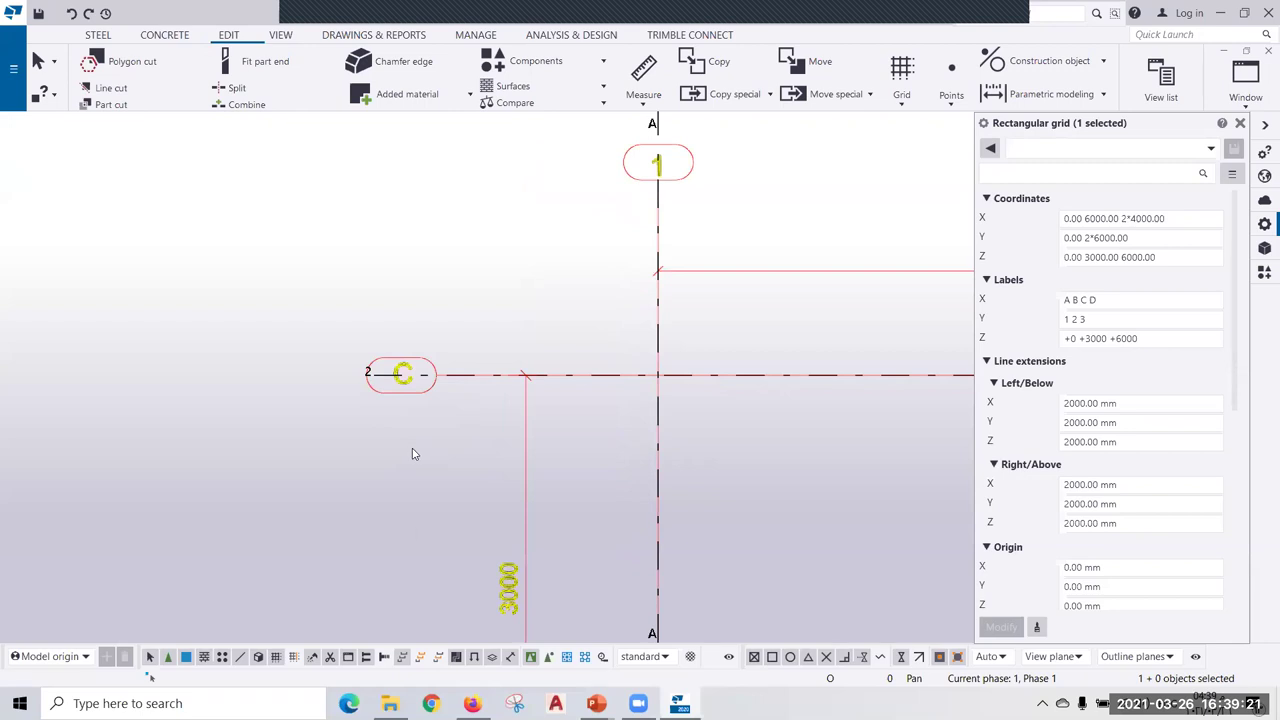
pyautogui.moveTo(285, 333); pyautogui.dragTo(98, 122, button='middle')
pyautogui.scroll(-2, 250, 310)
pyautogui.moveTo(284, 401)
pyautogui.mouseDown(button='middle')
pyautogui.moveTo(346, 443)
pyautogui.moveTo(241, 455)
pyautogui.moveTo(500, 449)
pyautogui.moveTo(437, 529)
pyautogui.mouseUp(button='middle')
pyautogui.scroll(-2, 477, 400)
pyautogui.scroll(2, 415, 330)
pyautogui.scroll(2, 390, 358)
pyautogui.scroll(2, 340, 450)
pyautogui.scroll(2, 312, 540)
pyautogui.scroll(2, 311, 417)
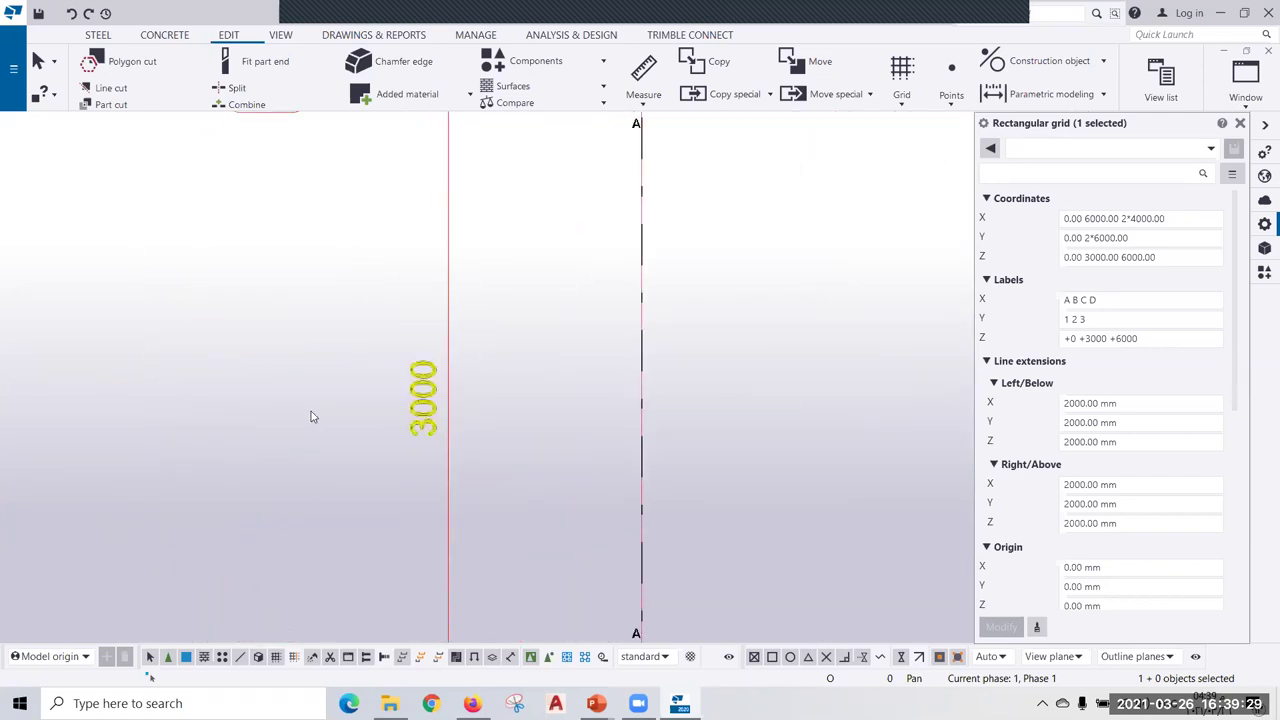
pyautogui.scroll(-3, 303, 391)
pyautogui.scroll(-2, 364, 422)
pyautogui.scroll(-3, 364, 422)
pyautogui.scroll(1, 354, 457)
pyautogui.scroll(2, 331, 457)
pyautogui.scroll(1, 366, 470)
pyautogui.moveTo(366, 470); pyautogui.dragTo(398, 484, button='middle')
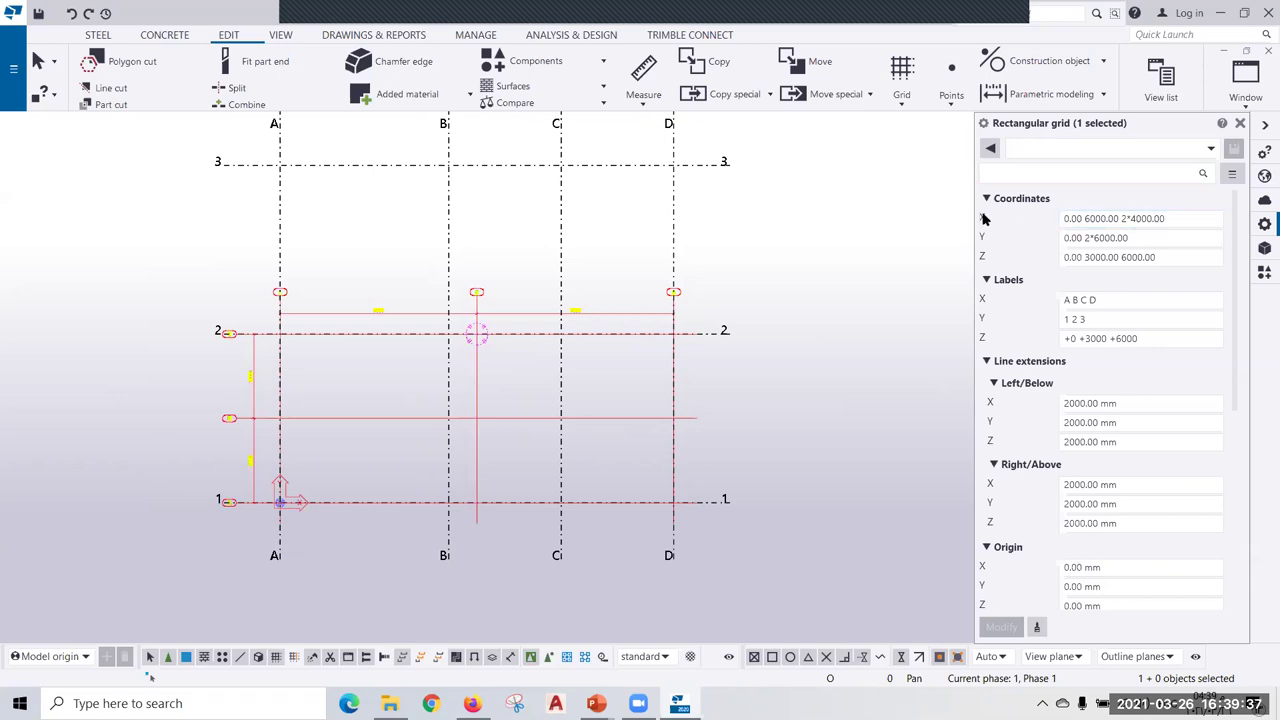
# Change the grid's X coordinates from 0.00 6000.00 2*4000.00 to 0.00 7000 7000.
pyautogui.click(1182, 221)
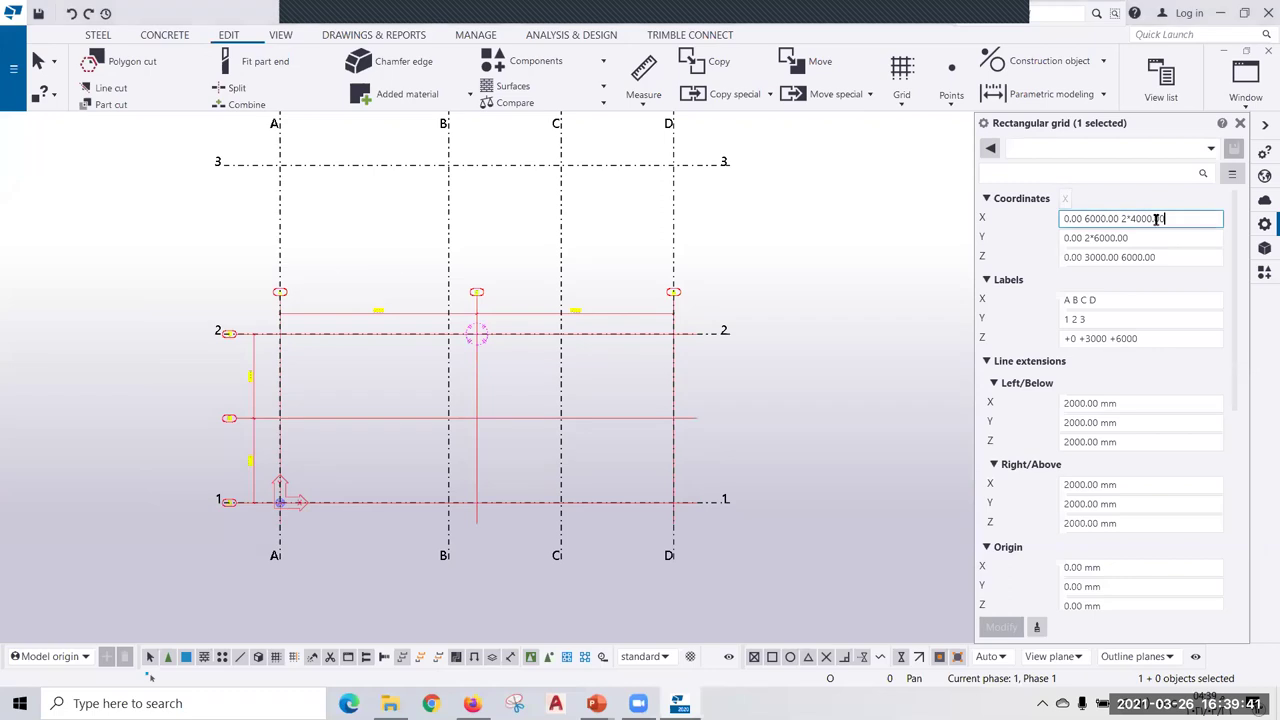
pyautogui.moveTo(1170, 218); pyautogui.dragTo(1085, 219)
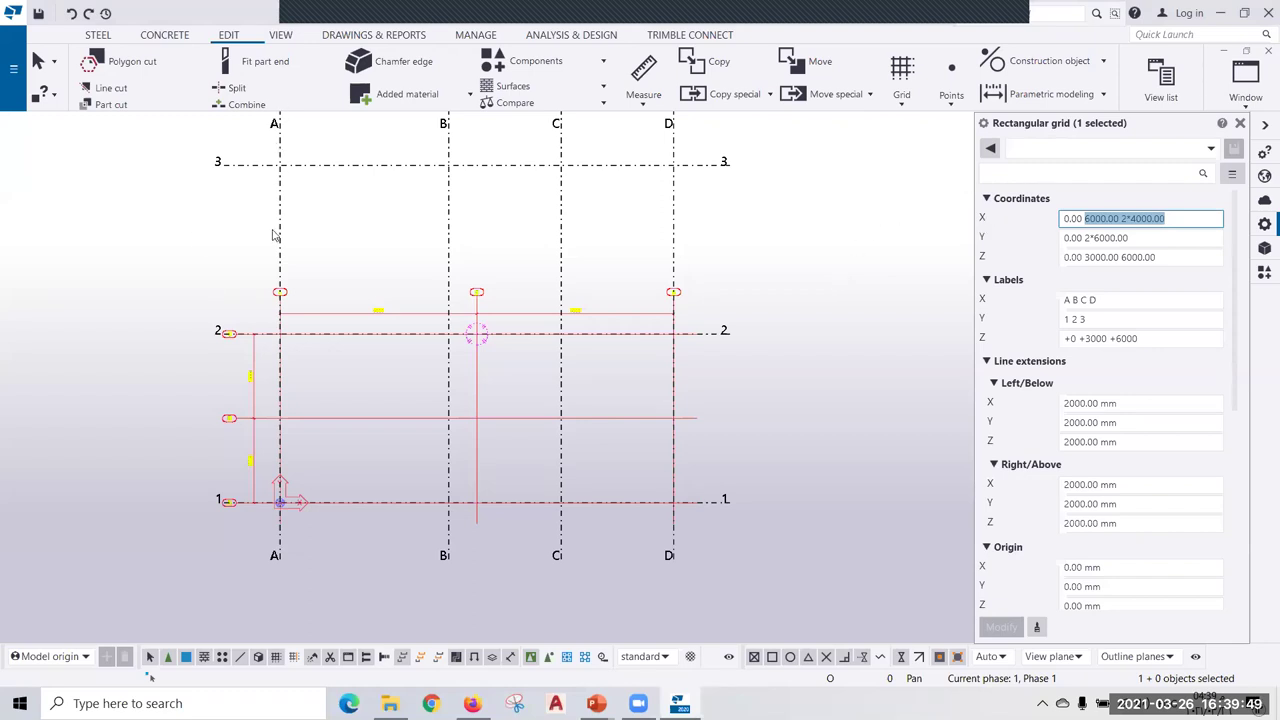
pyautogui.scroll(2, 268, 297)
pyautogui.scroll(2, 285, 325)
pyautogui.scroll(2, 275, 305)
pyautogui.scroll(-2, 334, 305)
pyautogui.scroll(-2, 334, 305)
pyautogui.scroll(-3, 325, 340)
pyautogui.scroll(1, 318, 372)
pyautogui.click(1185, 218)
pyautogui.moveTo(1168, 218); pyautogui.dragTo(1095, 215)
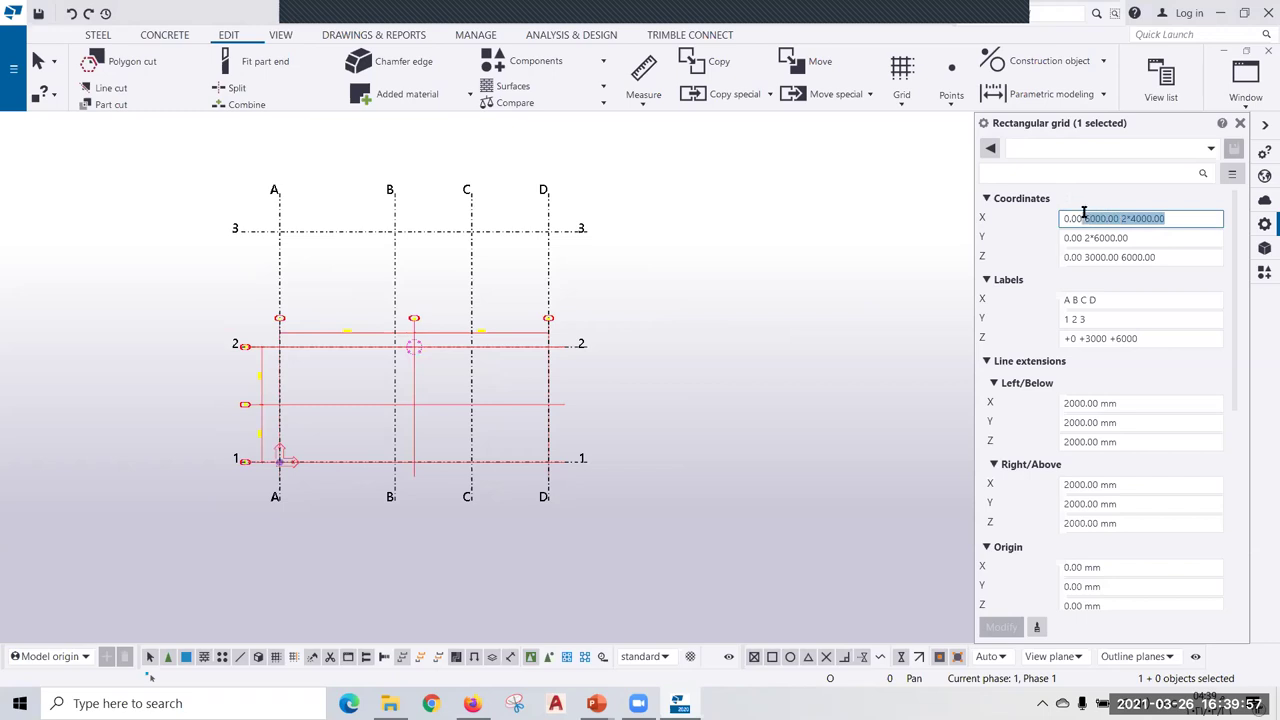
pyautogui.press('BackSpace')
pyautogui.press('BackSpace')
pyautogui.press('BackSpace')
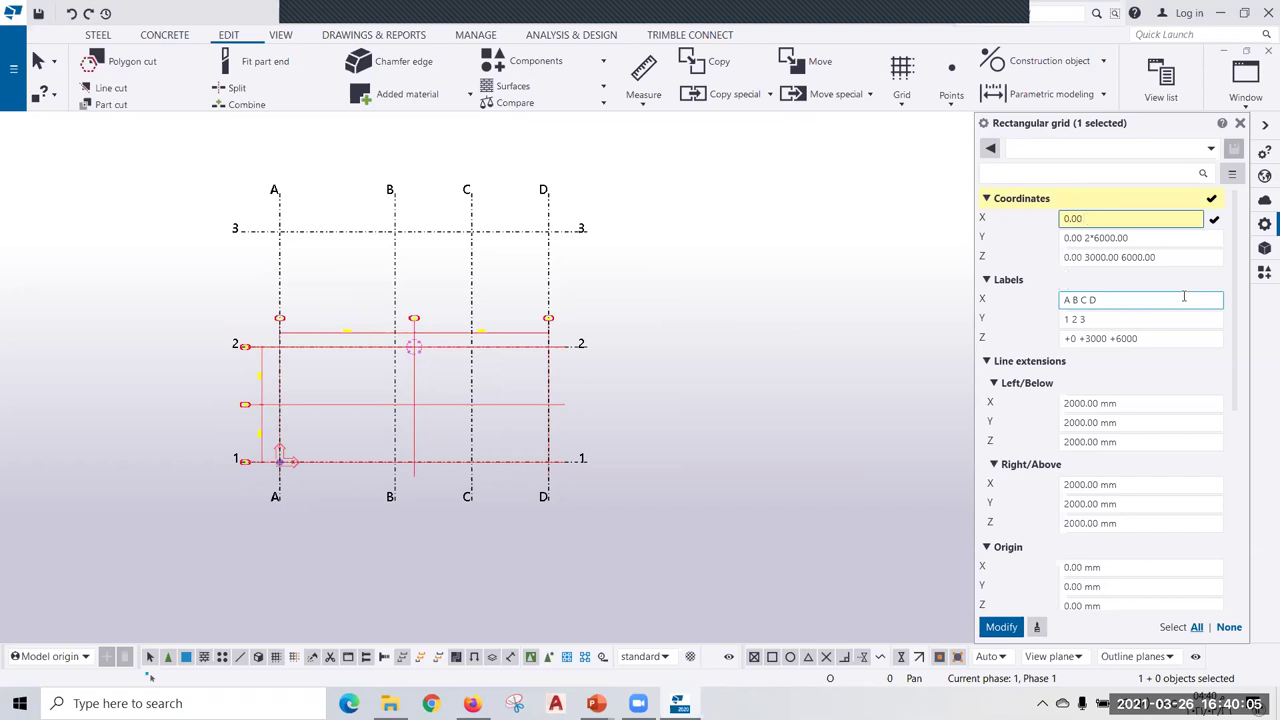
pyautogui.write('70000')
pyautogui.press('BackSpace')
pyautogui.write('7000')
# Change the grid's Y coordinates to 0.00 3000 3000.
pyautogui.click(1139, 238)
pyautogui.press('BackSpace')
pyautogui.press('BackSpace')
pyautogui.press('BackSpace')
pyautogui.press('BackSpace')
pyautogui.press('BackSpace')
pyautogui.press('BackSpace')
pyautogui.press('BackSpace')
pyautogui.press('BackSpace')
pyautogui.press('BackSpace')
pyautogui.press('BackSpace')
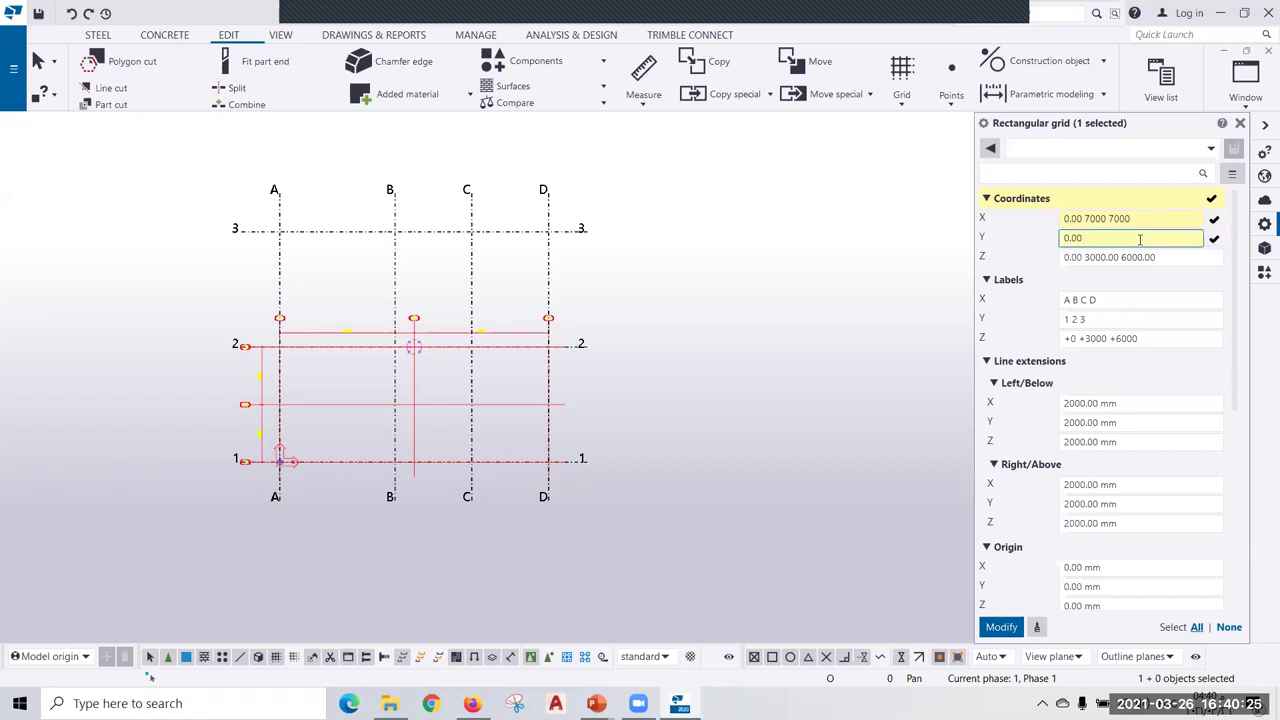
pyautogui.press('BackSpace')
pyautogui.write('3000')
pyautogui.write('3000')
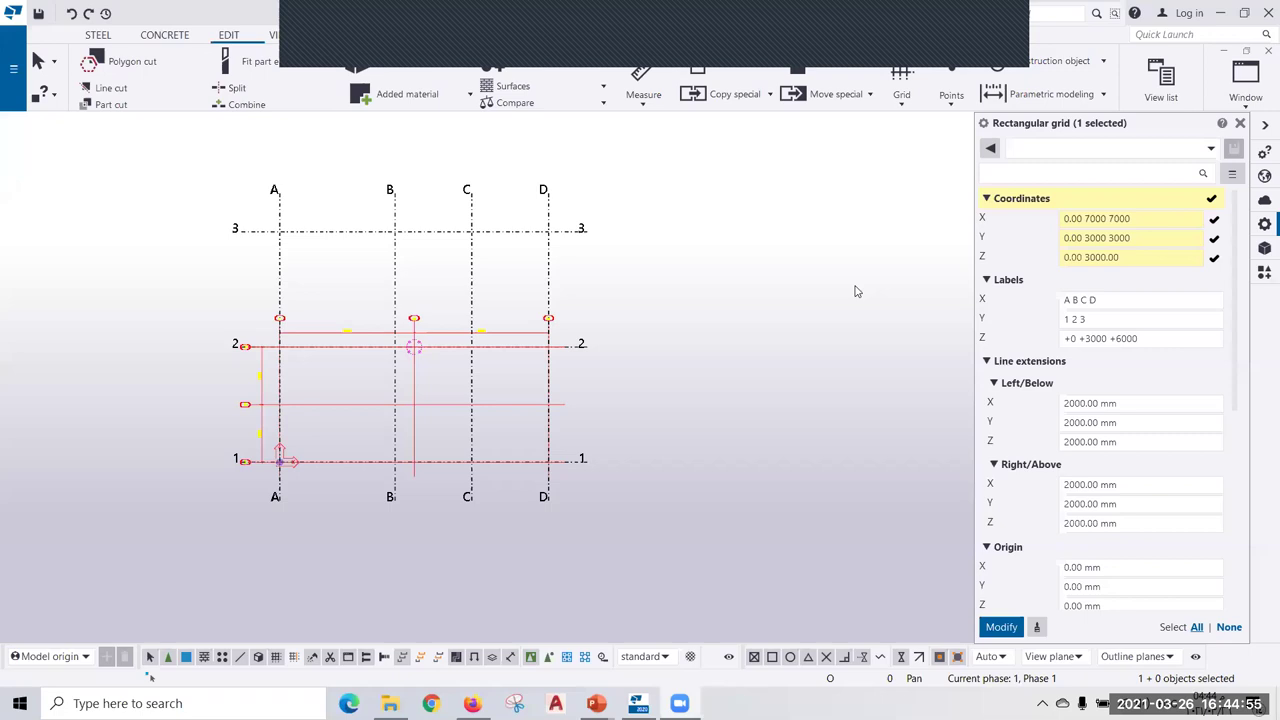
pyautogui.click(1103, 300)
pyautogui.scroll(2, 331, 449)
pyautogui.scroll(5, 366, 334)
pyautogui.scroll(5, 317, 300)
pyautogui.scroll(2, 296, 308)
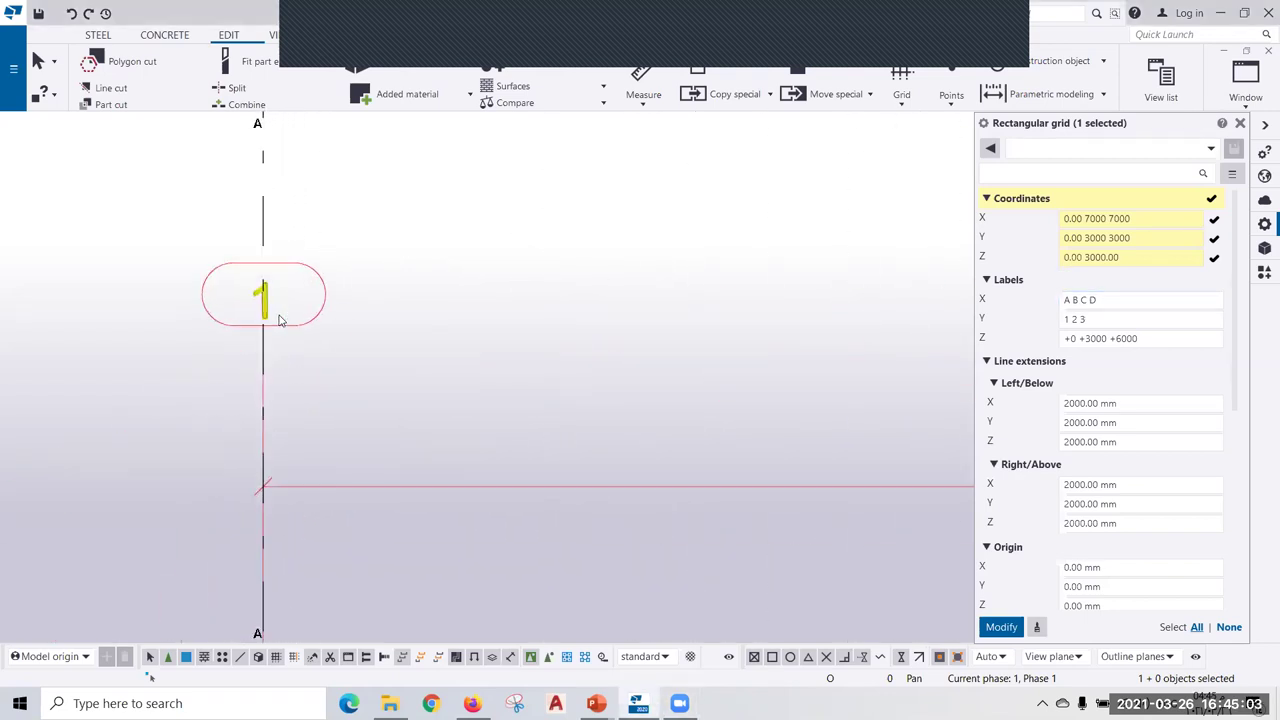
pyautogui.moveTo(265, 354); pyautogui.dragTo(203, 466, button='middle')
pyautogui.moveTo(205, 422); pyautogui.dragTo(14, 486, button='middle')
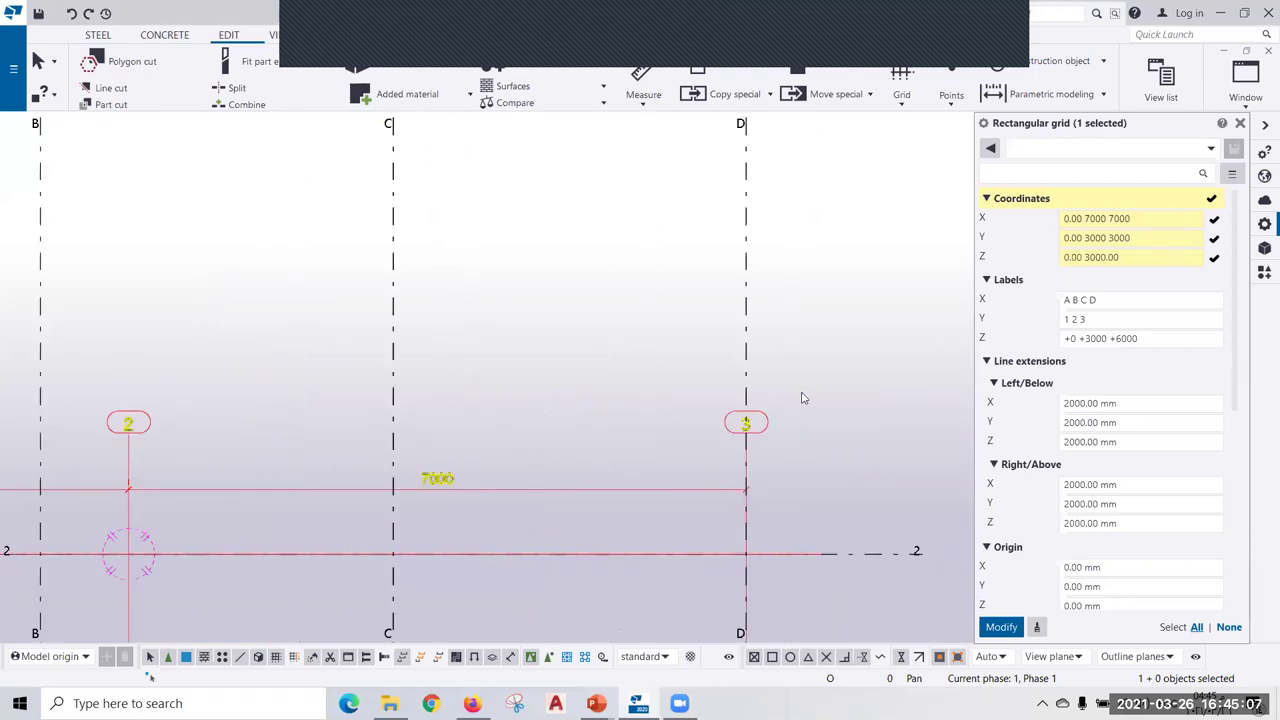
pyautogui.scroll(-2, 800, 397)
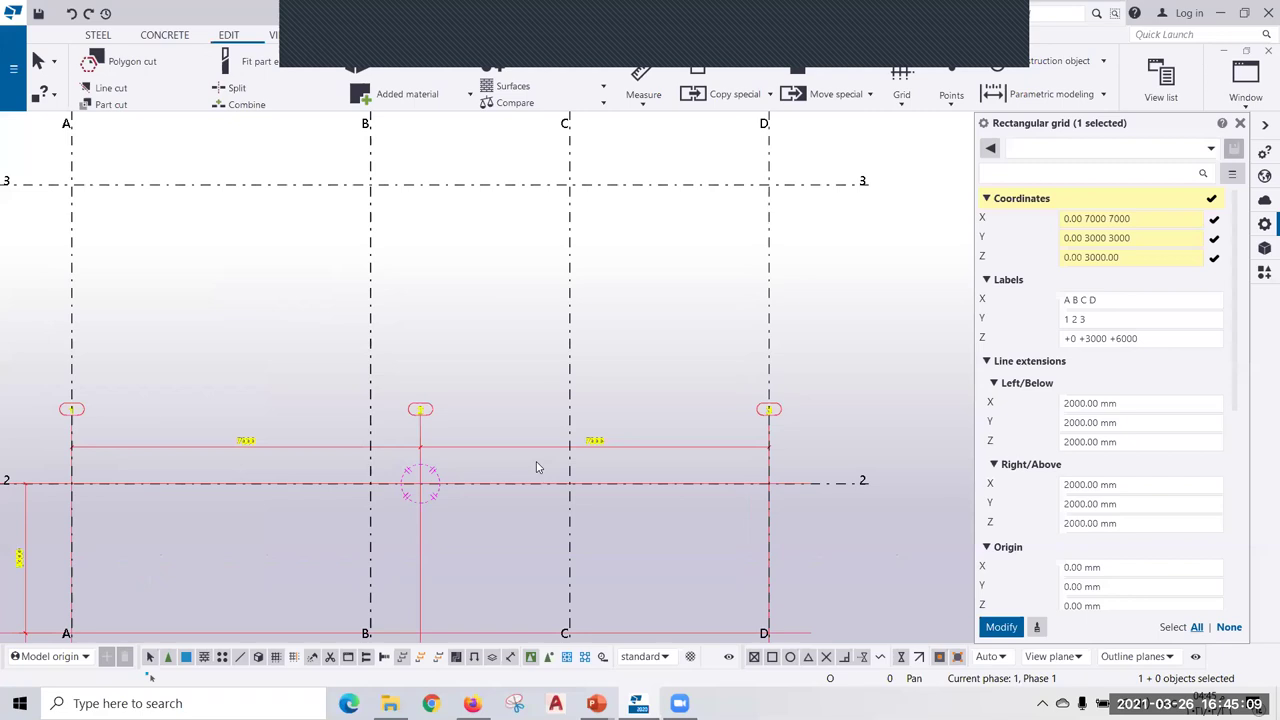
pyautogui.scroll(5, 651, 449)
pyautogui.scroll(-2, 700, 400)
pyautogui.scroll(-3, 640, 380)
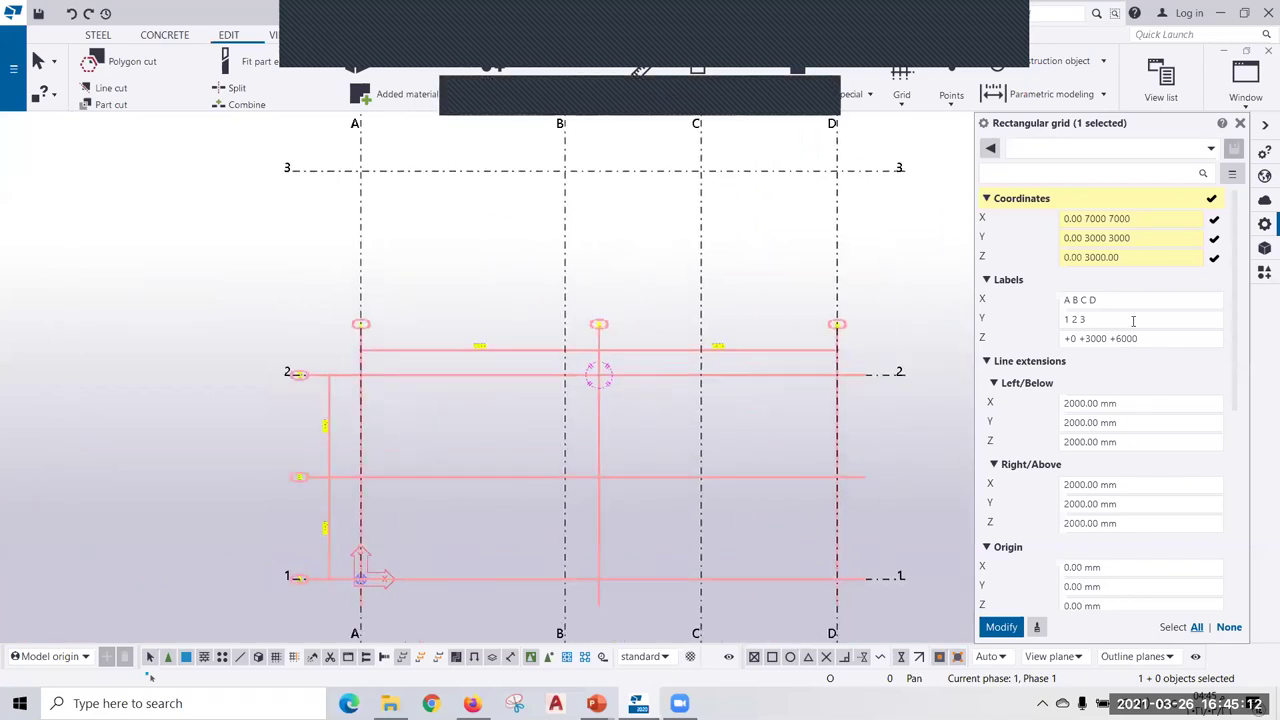
# Replace the X grid labels with 1 2 3 and the Y labels with A B C.
pyautogui.click(1001, 303)
pyautogui.write('1')
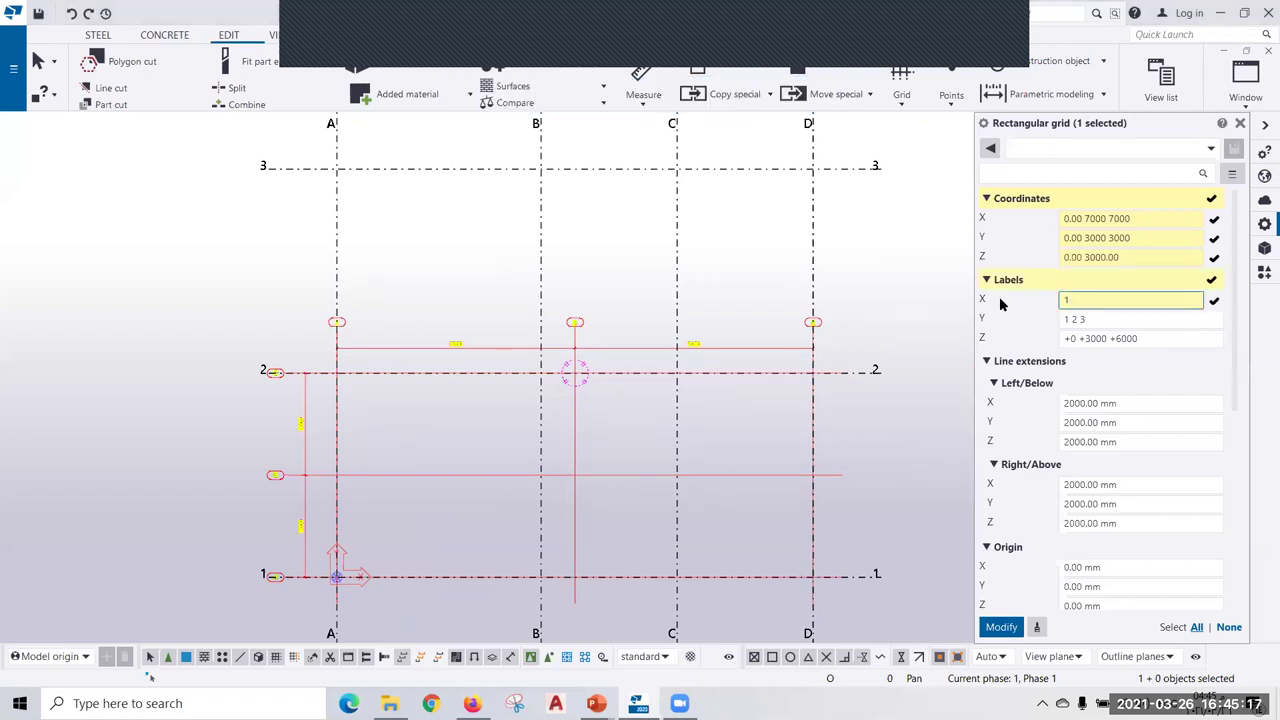
pyautogui.write(' 2 3')
pyautogui.press('Tab')
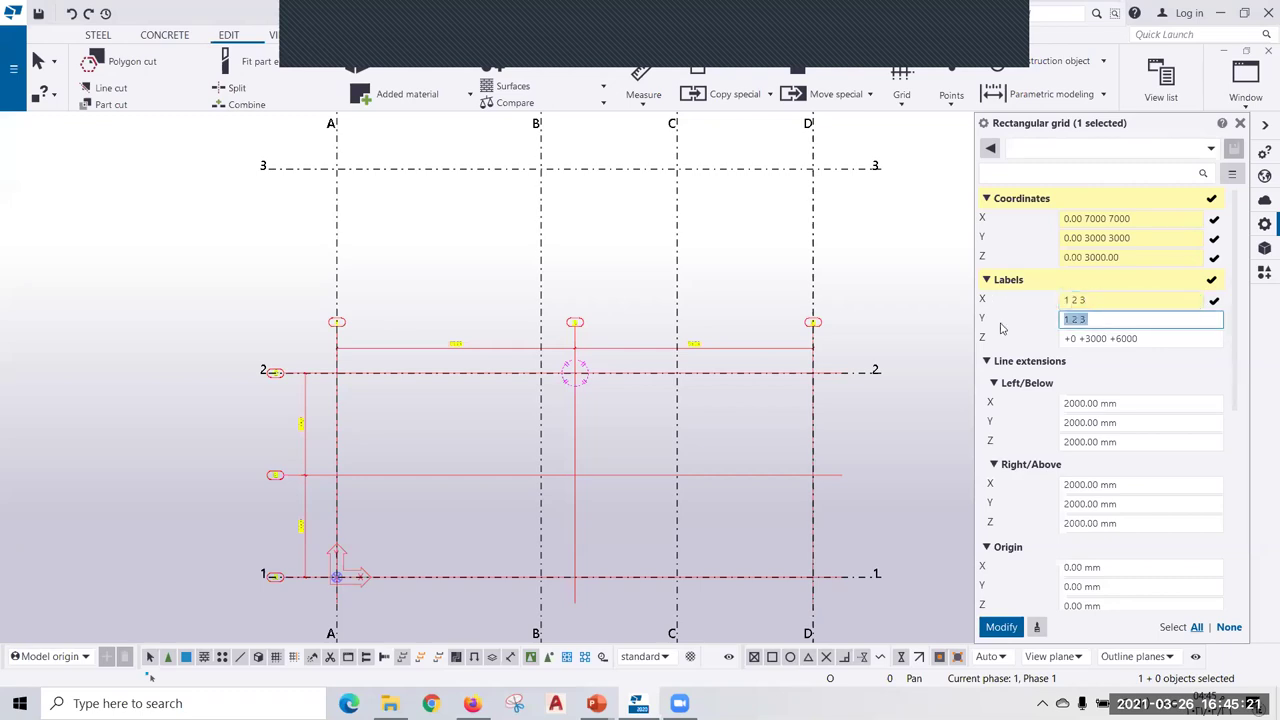
pyautogui.press('BackSpace')
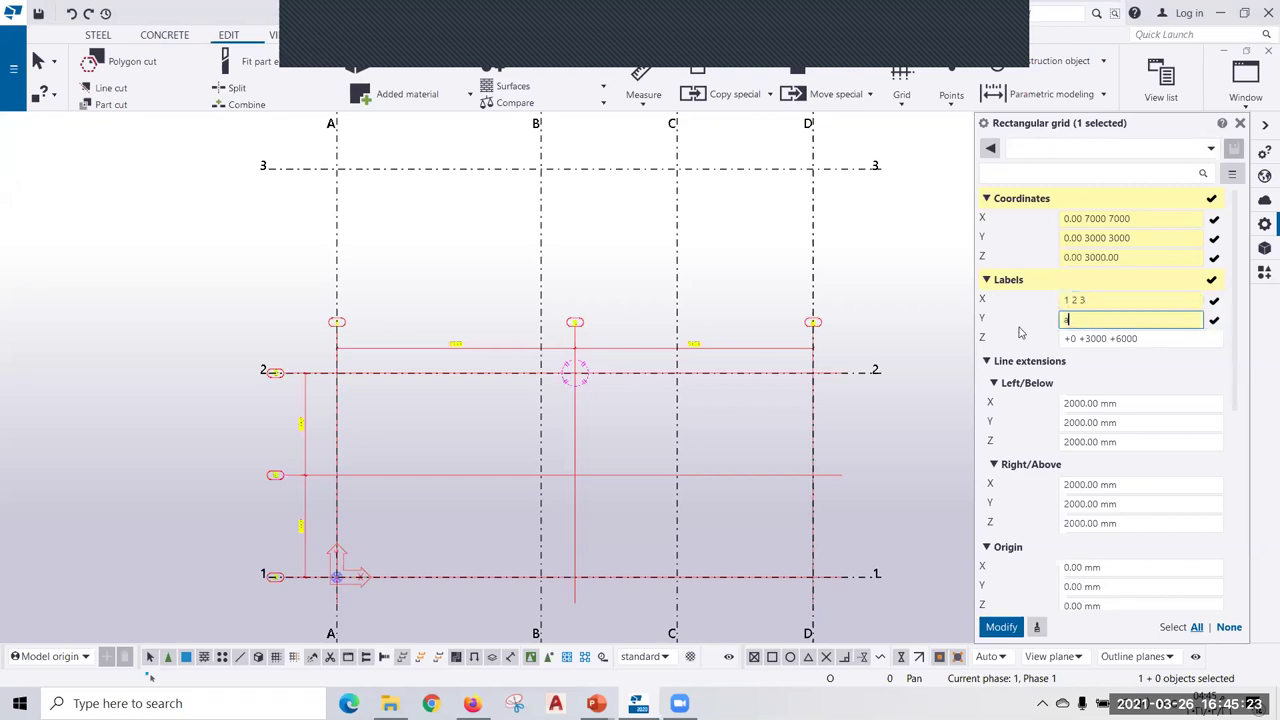
pyautogui.write('A B')
pyautogui.write(' C')
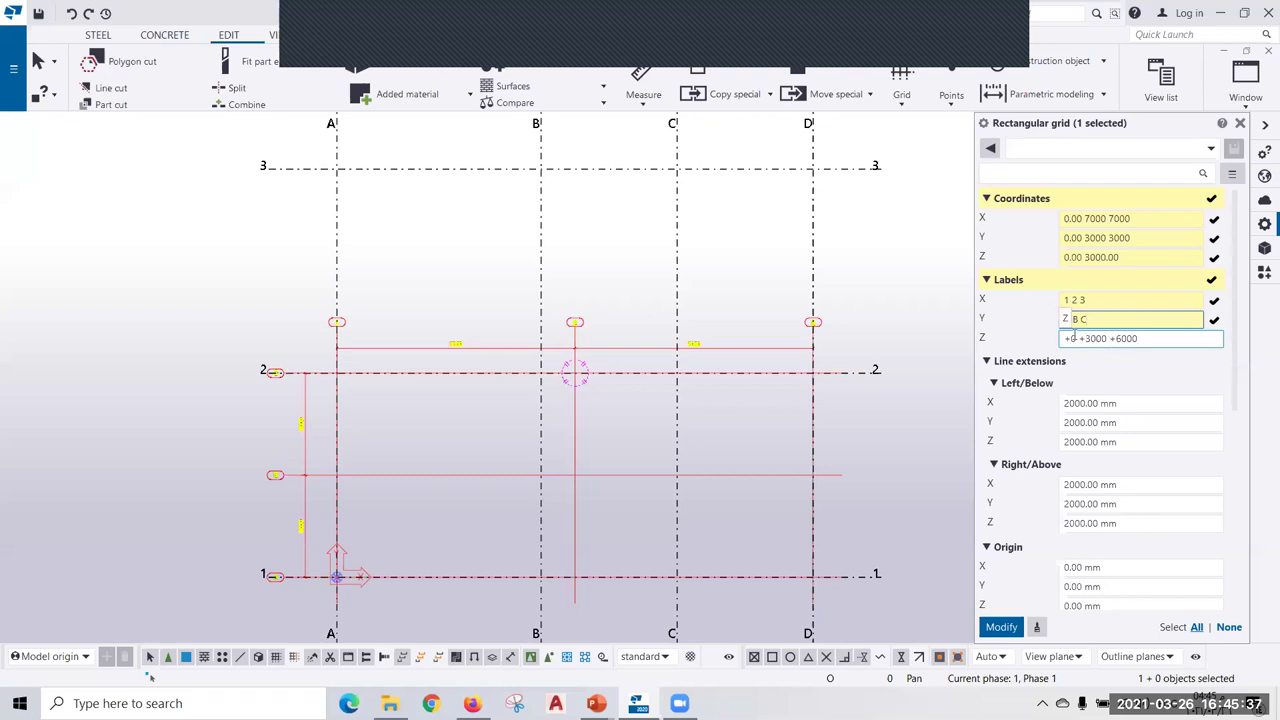
# Change the Z level labels to +0.00(BOB) +3000(TOS), dropping the +6000 level.
pyautogui.click(1073, 338)
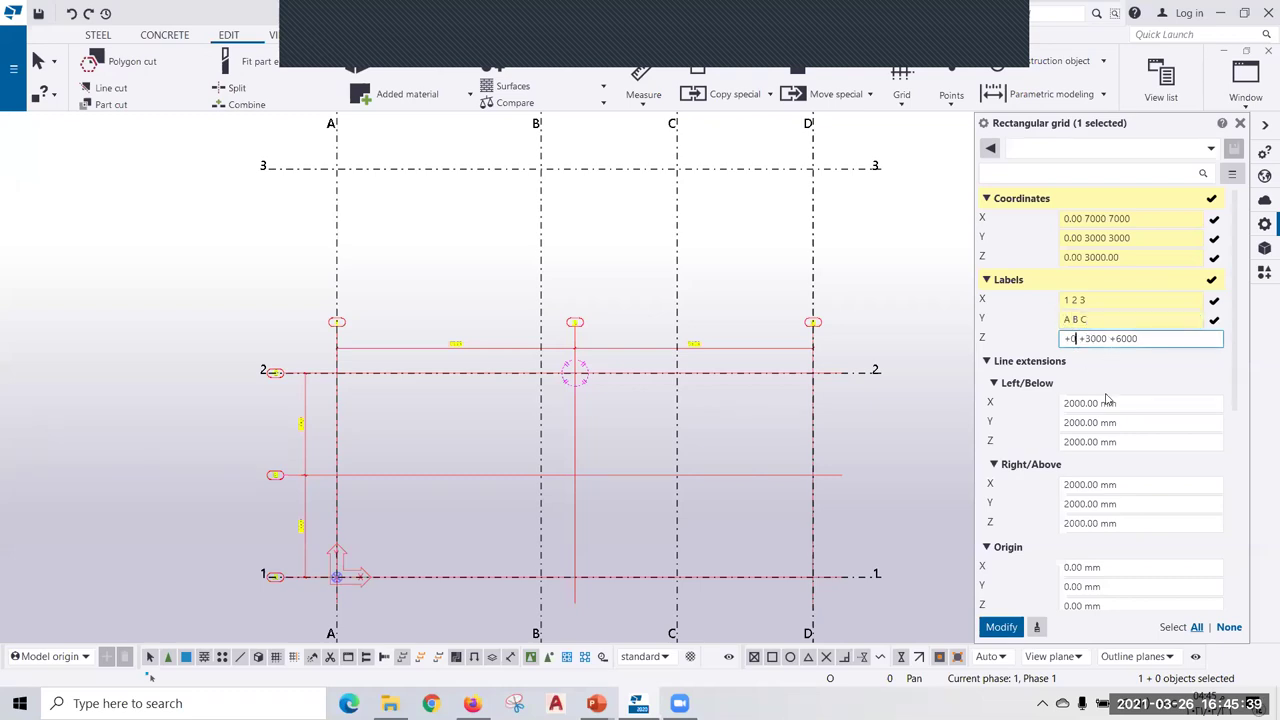
pyautogui.write('.00')
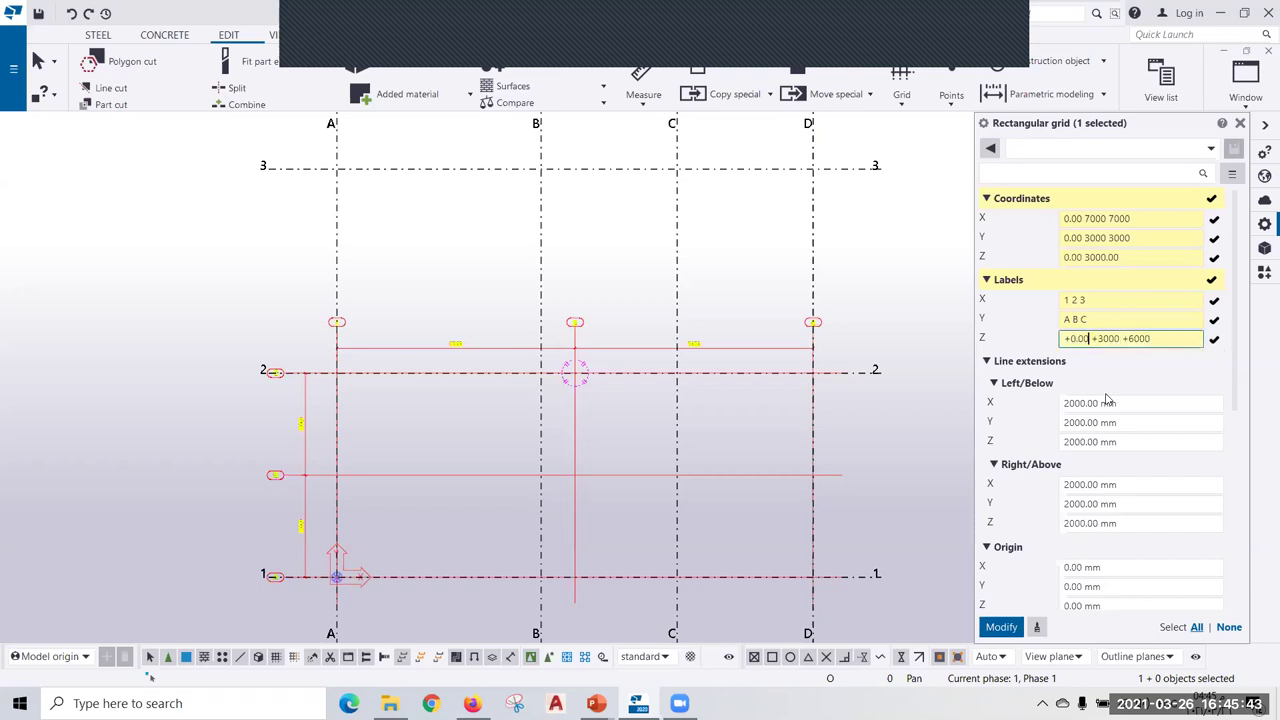
pyautogui.write('(BOB')
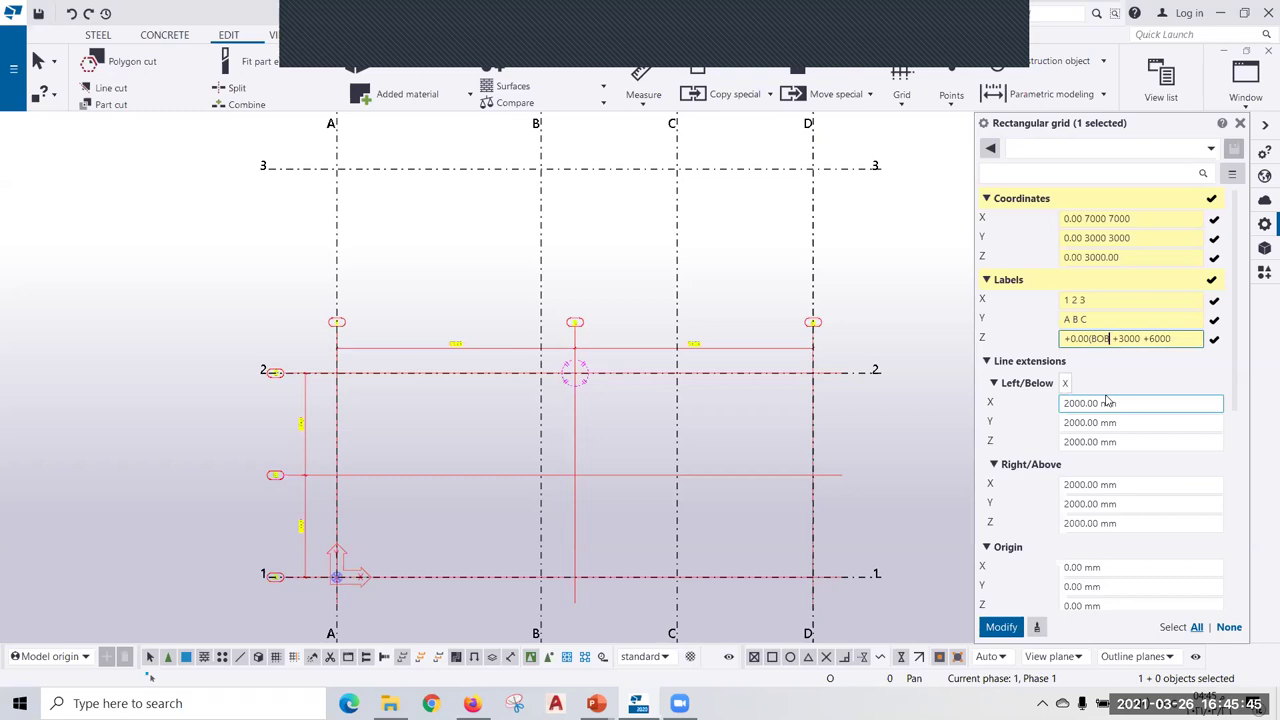
pyautogui.write(')')
pyautogui.press('Right')
pyautogui.press('Right')
pyautogui.press('Right')
pyautogui.press('BackSpace')
pyautogui.press('BackSpace')
pyautogui.press('BackSpace')
pyautogui.press('BackSpace')
pyautogui.press('BackSpace')
pyautogui.write('+3000')
pyautogui.write('(TOS')
pyautogui.write(')')
pyautogui.press('BackSpace')
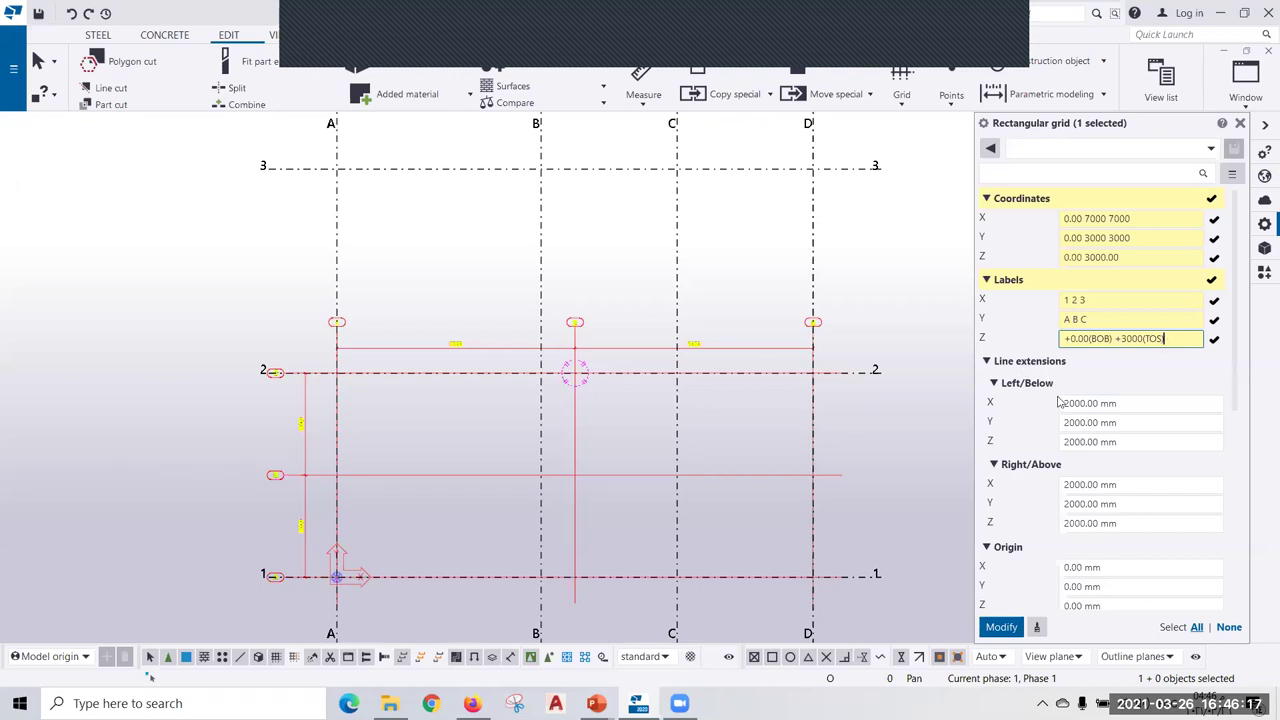
pyautogui.write(')')
pyautogui.scroll(-2, 1002, 485)
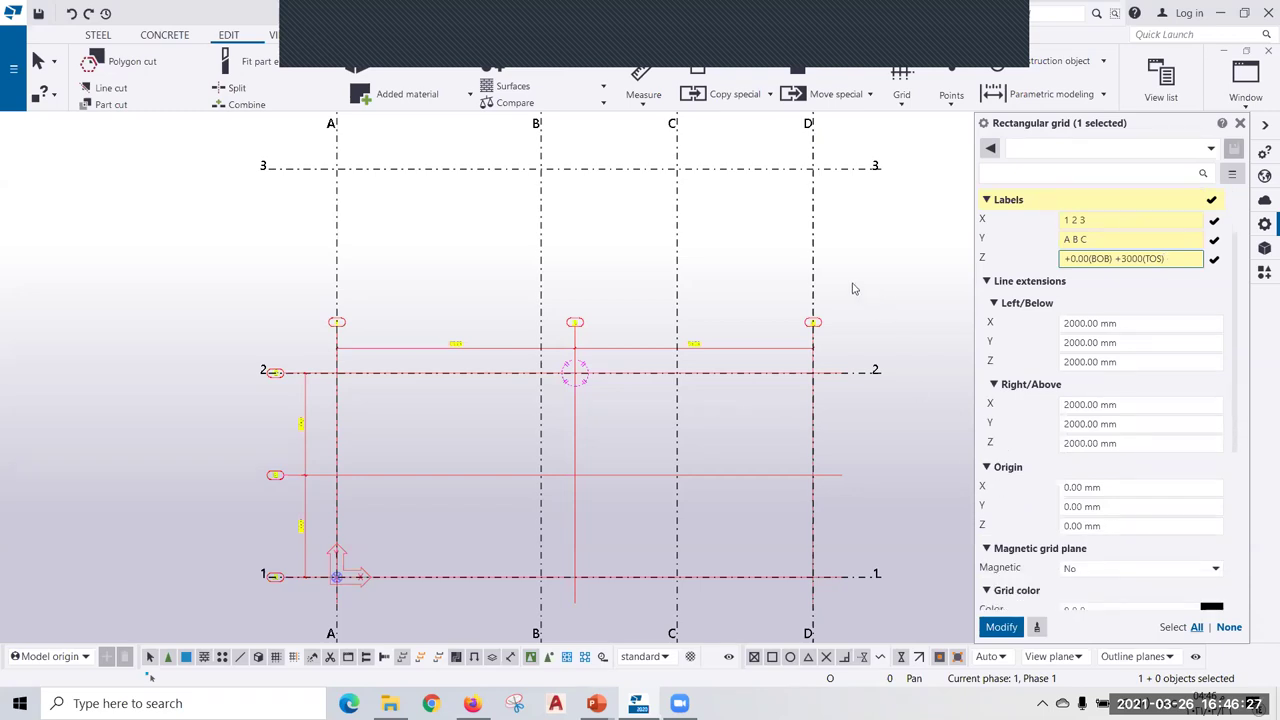
pyautogui.moveTo(763, 286); pyautogui.dragTo(683, 384, button='middle')
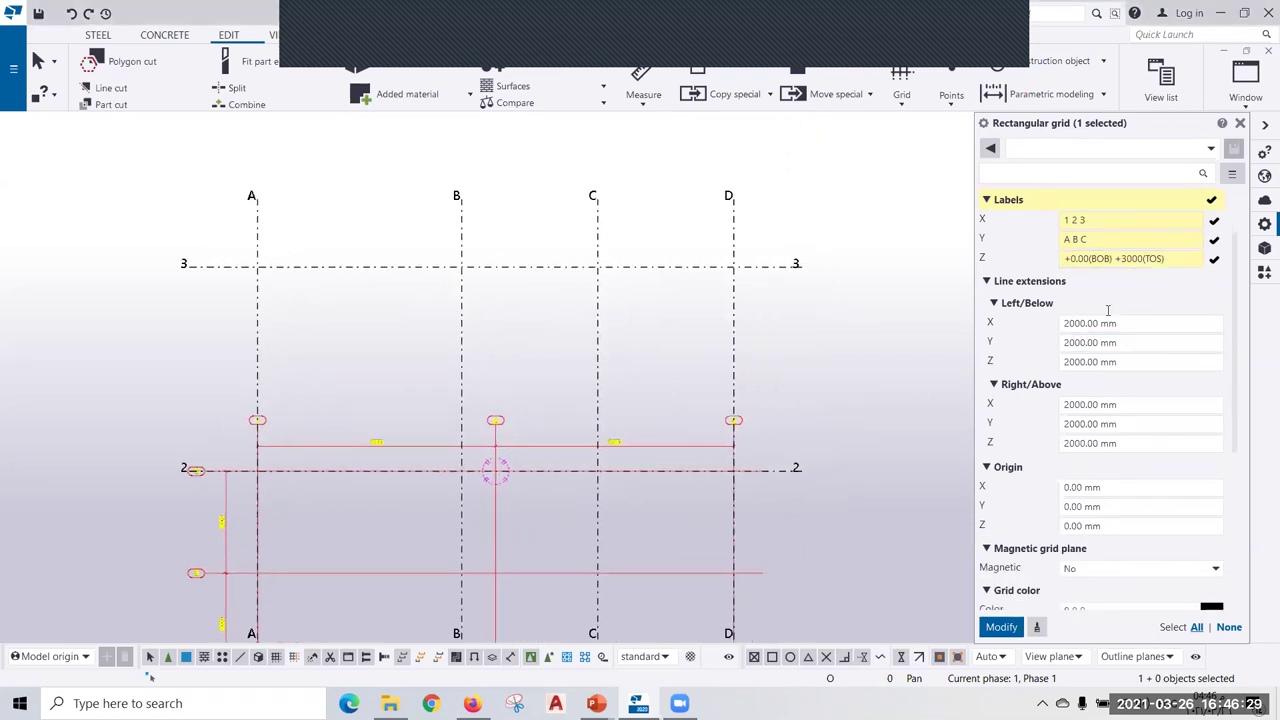
# Measure from the D/3 grid intersection to the end of line 3, showing 2000.00.
pyautogui.scroll(2, 700, 310)
pyautogui.scroll(2, 686, 290)
pyautogui.click(643, 96)
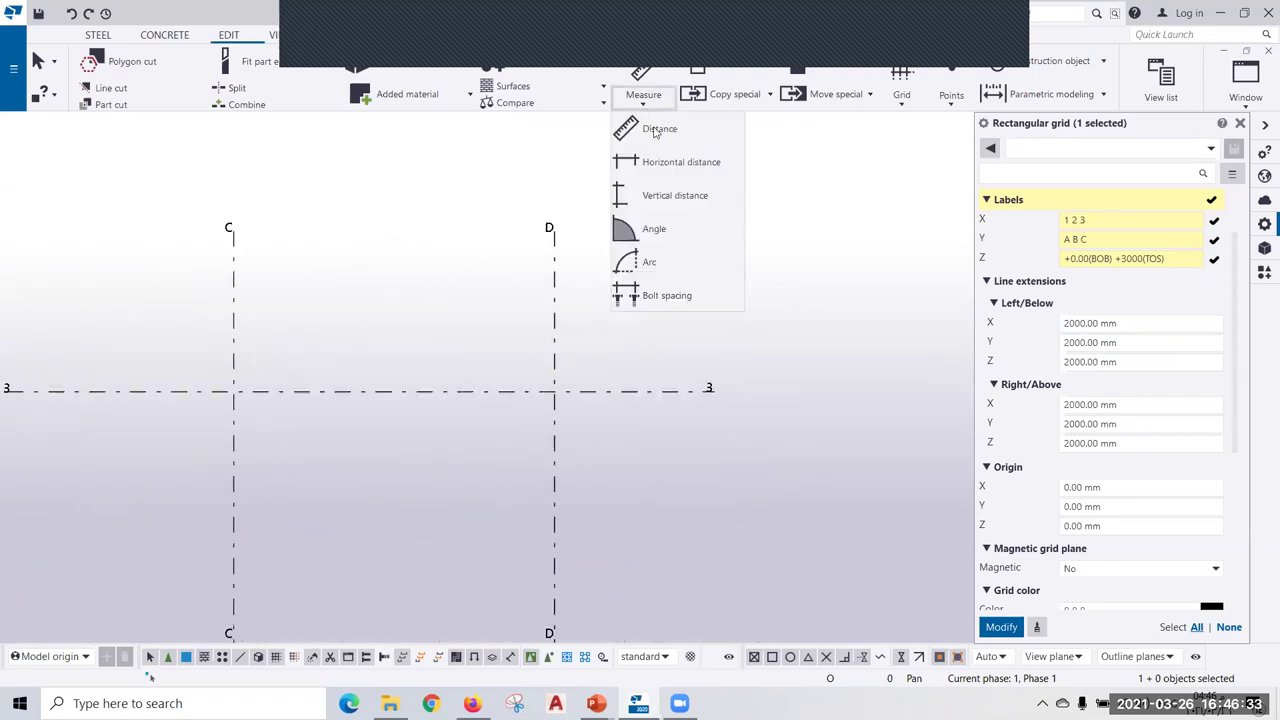
pyautogui.click(655, 133)
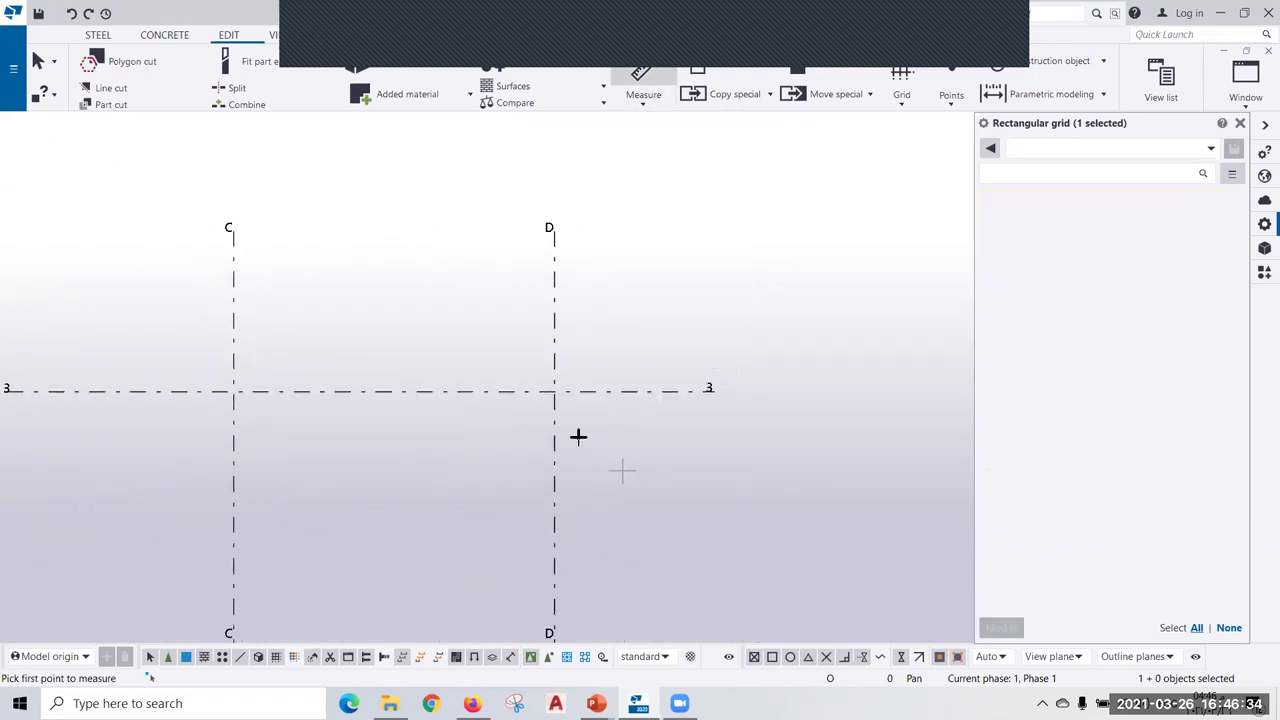
pyautogui.click(555, 392)
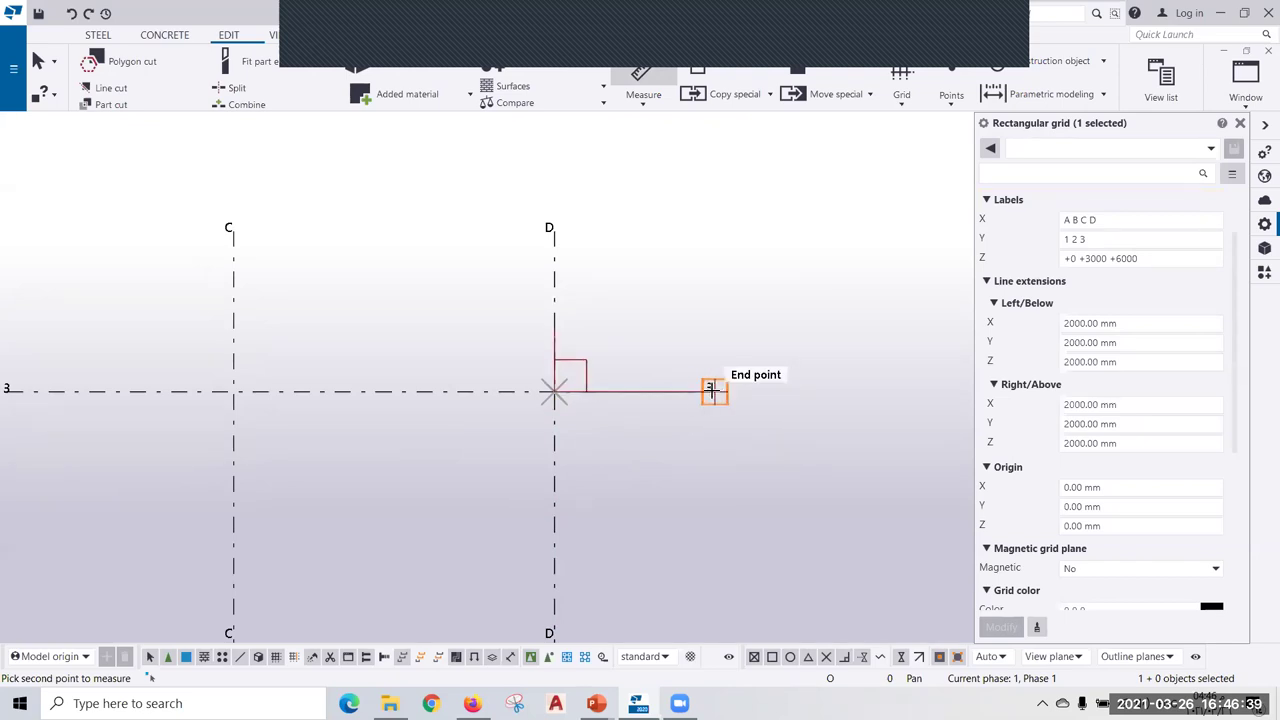
pyautogui.click(713, 389)
pyautogui.click(640, 322)
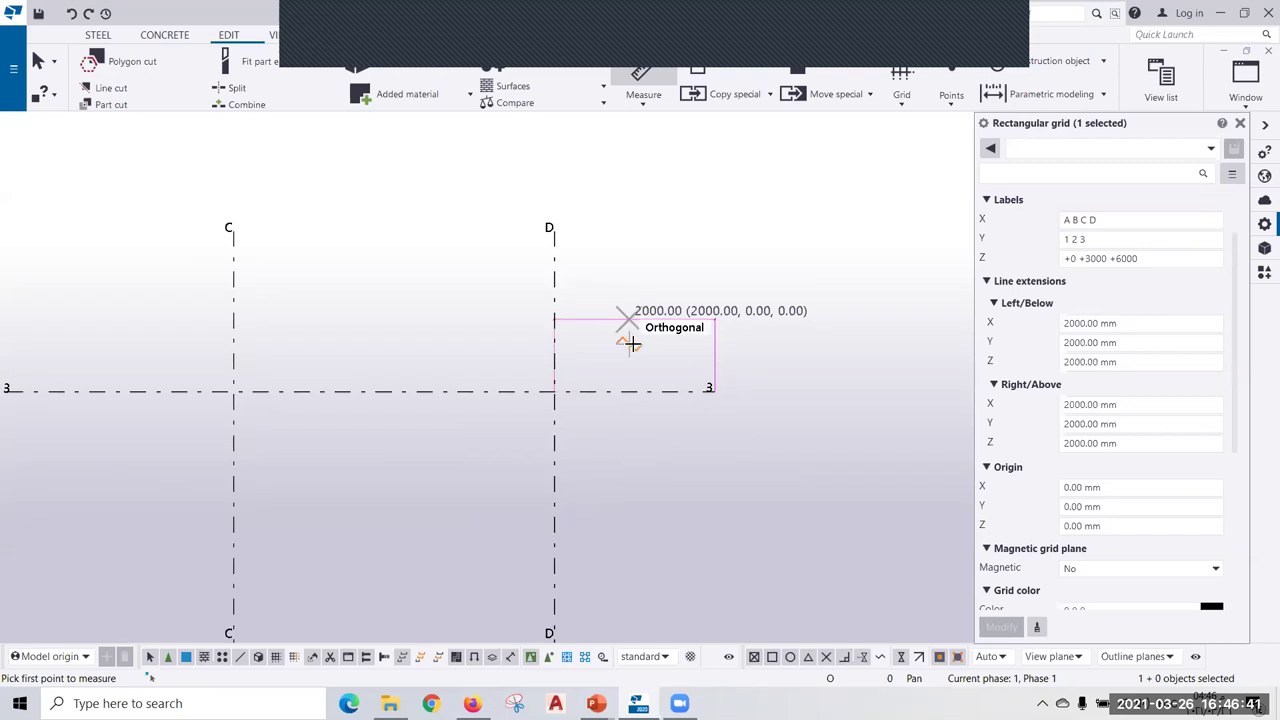
pyautogui.scroll(2, 632, 345)
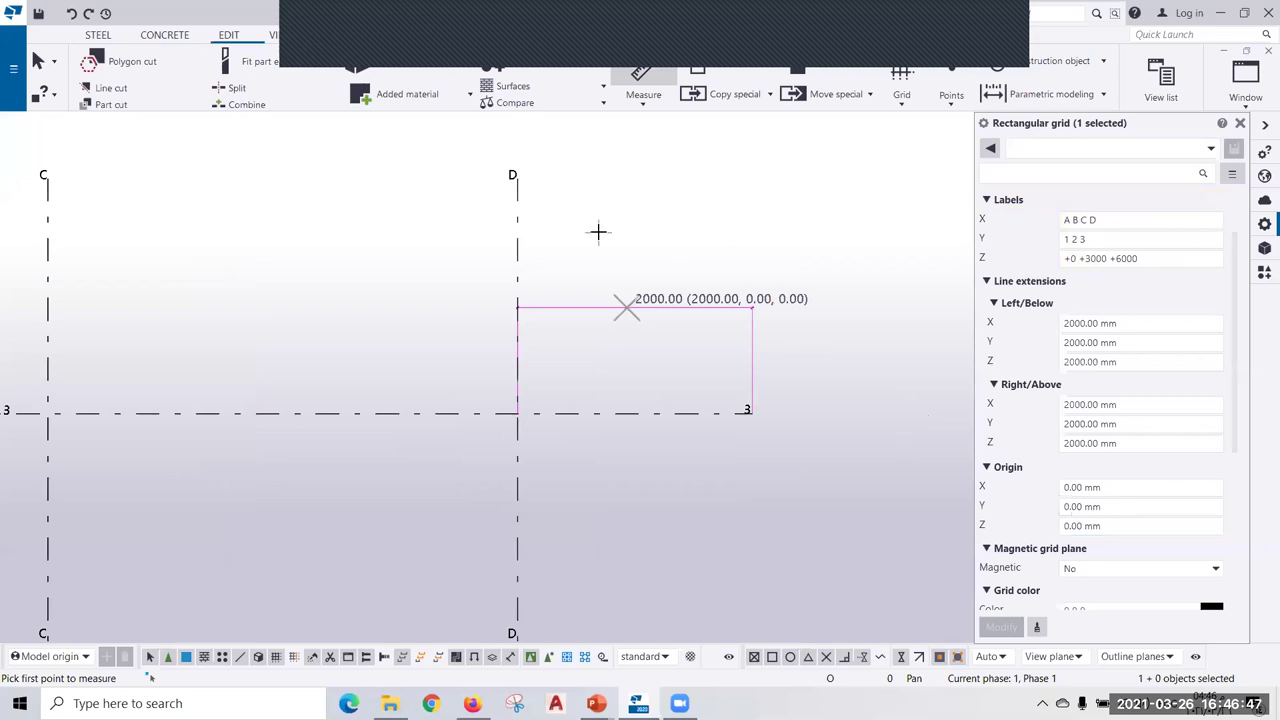
pyautogui.scroll(-3, 630, 240)
pyautogui.scroll(-5, 630, 240)
pyautogui.moveTo(640, 323); pyautogui.dragTo(603, 314, button='middle')
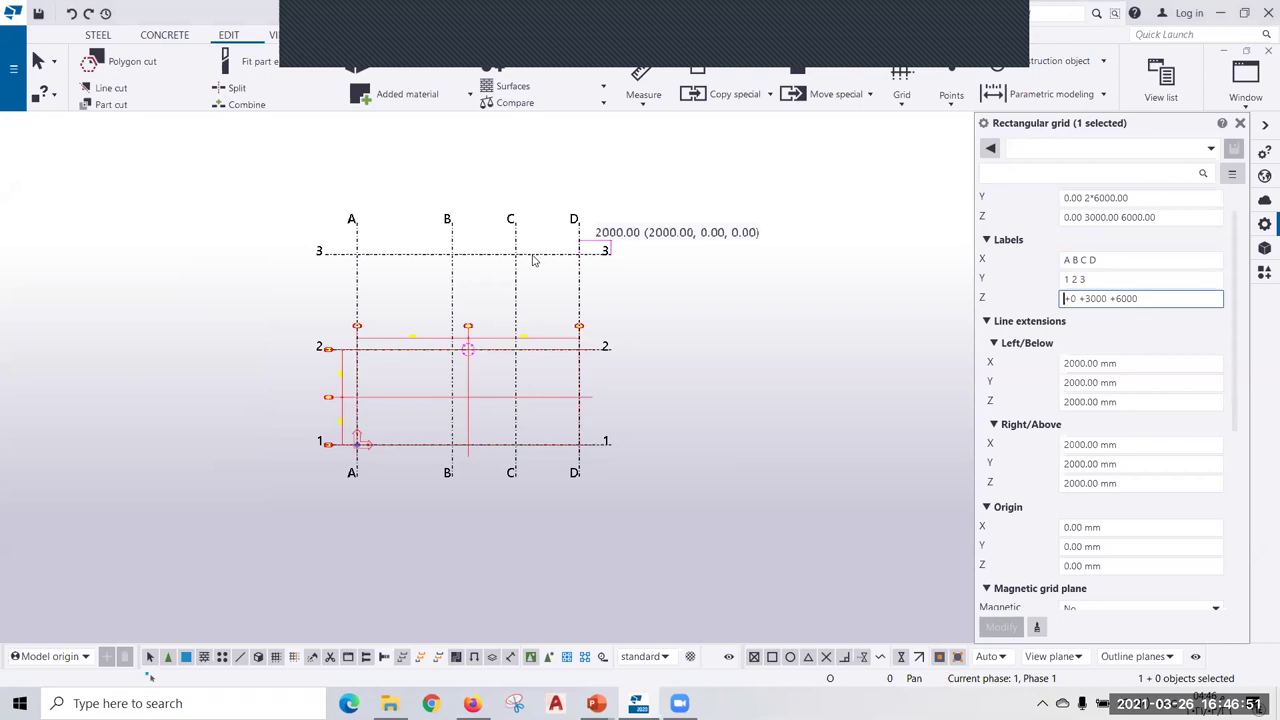
# Set the grid spacings to X 7000 7000 and Y 3000 3000, and remove the 6000.00 level.
pyautogui.click(1108, 197)
pyautogui.doubleClick(1108, 197)
pyautogui.moveTo(1108, 197); pyautogui.dragTo(1085, 197)
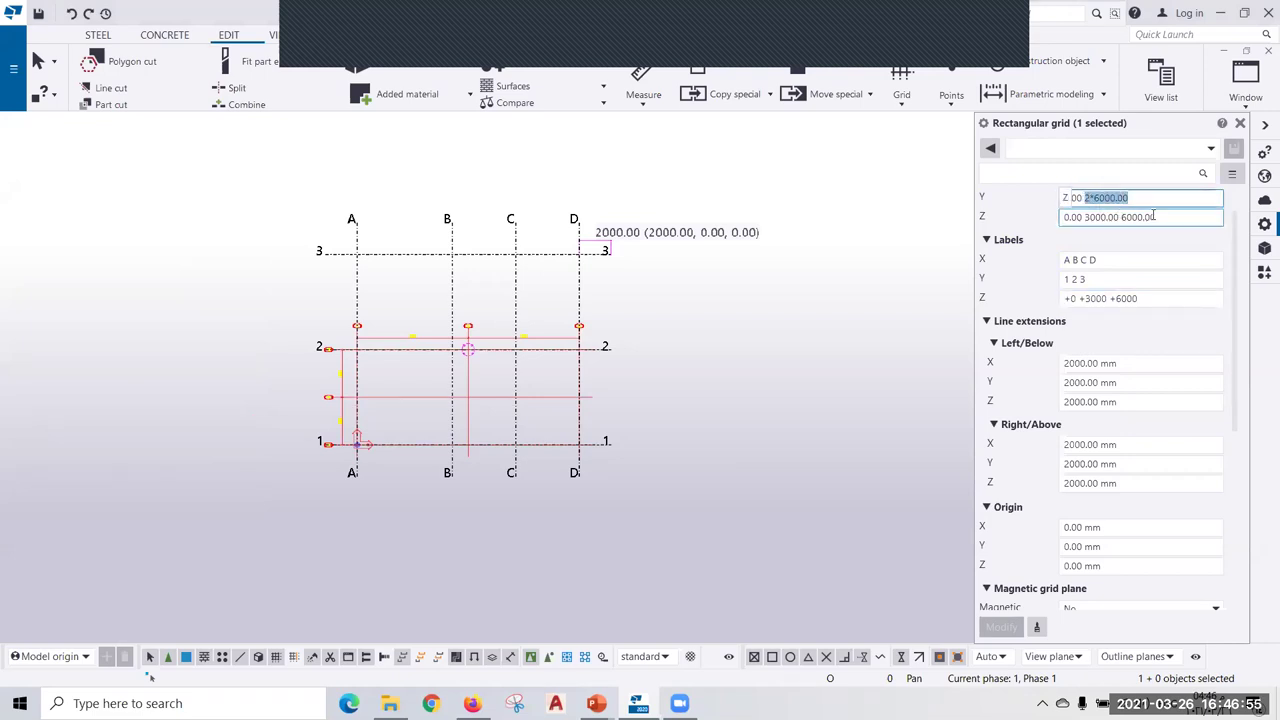
pyautogui.scroll(1, 1152, 216)
pyautogui.moveTo(1165, 218); pyautogui.dragTo(1084, 220)
pyautogui.press('BackSpace')
pyautogui.write('7000 7000')
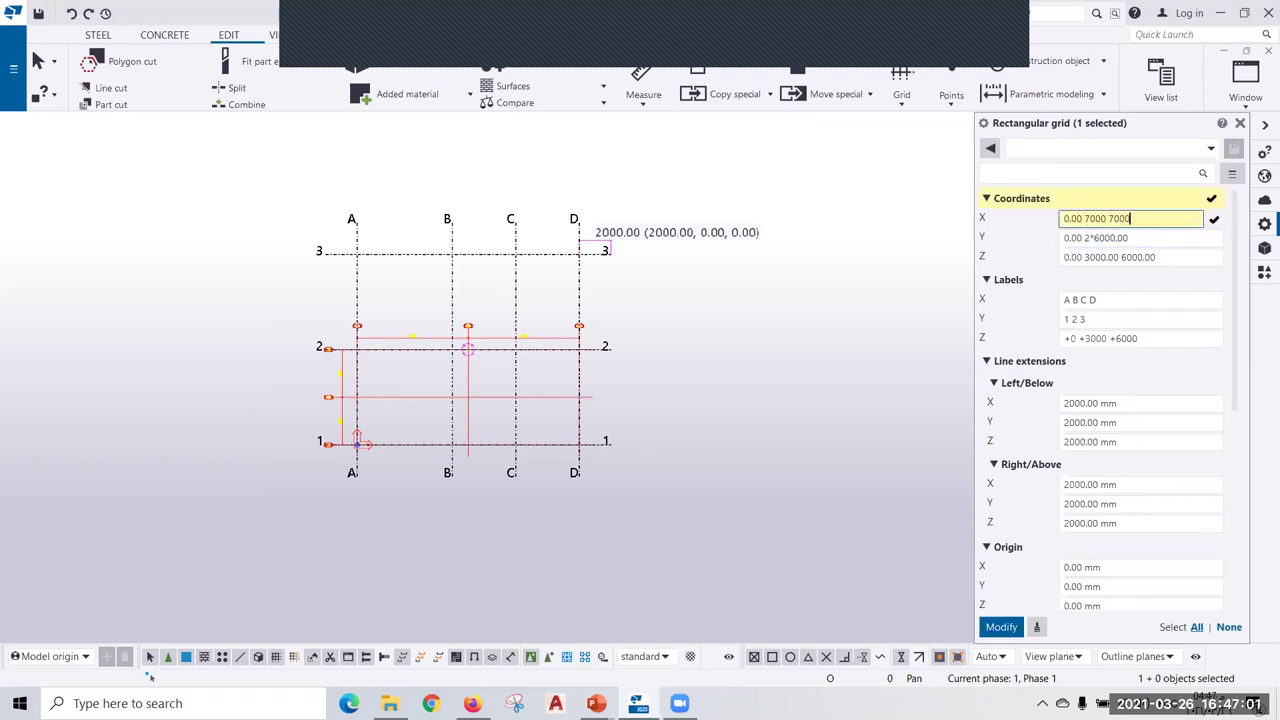
pyautogui.moveTo(1139, 237); pyautogui.dragTo(1086, 238)
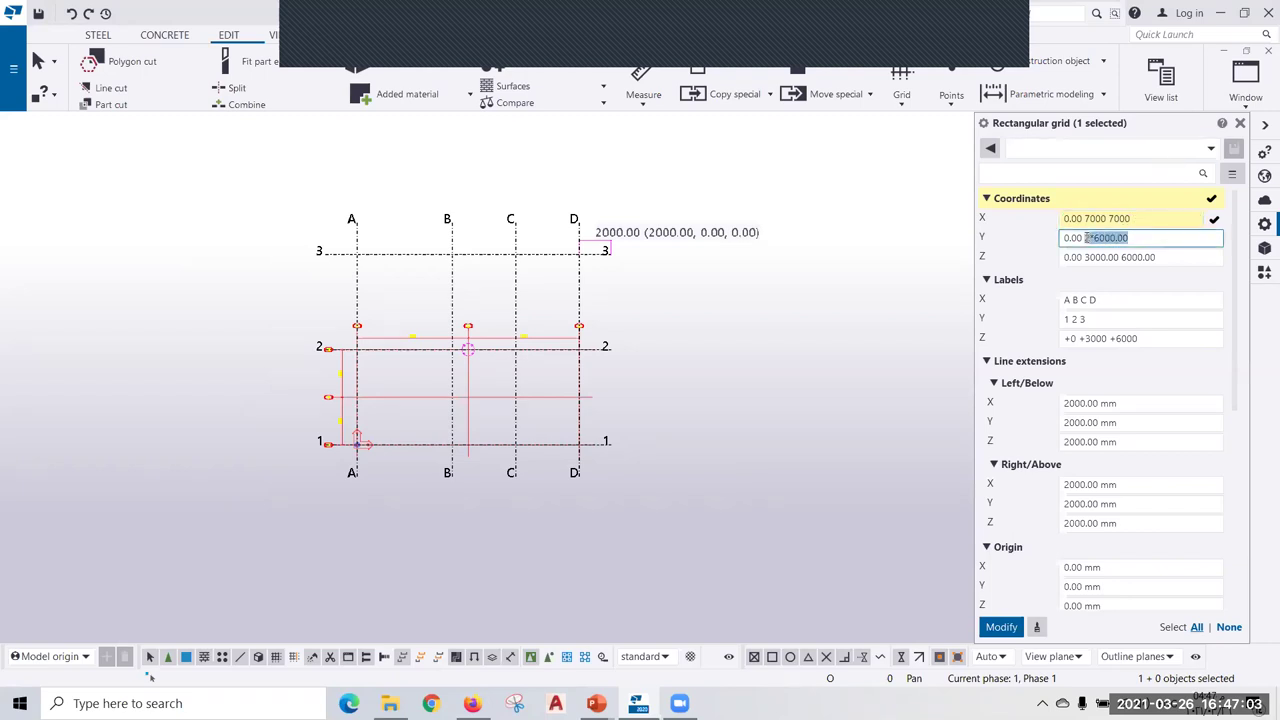
pyautogui.write('3000 3000')
pyautogui.click(1162, 257)
pyautogui.moveTo(1162, 257); pyautogui.dragTo(1123, 257)
pyautogui.press('BackSpace')
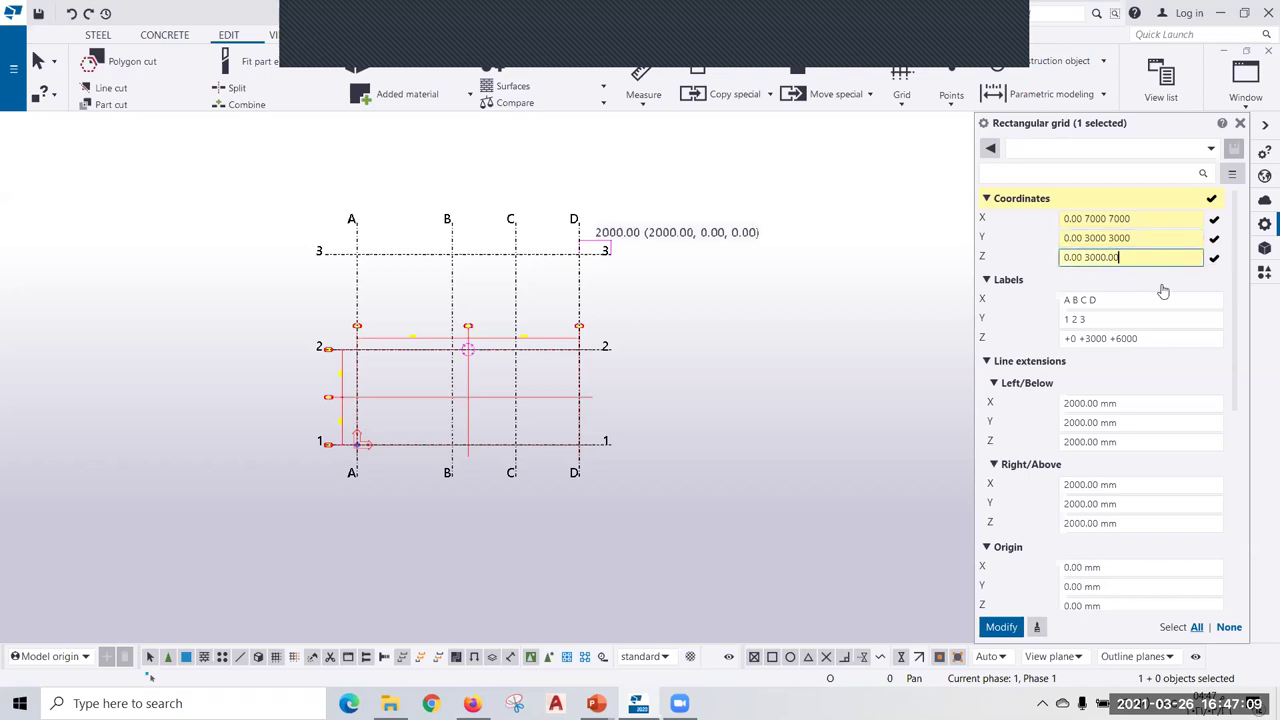
# Set the grid labels to 1 2 3, A B C and +0.00(BOB) +3000(TOS).
pyautogui.tripleClick(1101, 299)
pyautogui.write('1 2 3')
pyautogui.tripleClick(1103, 321)
pyautogui.write('A B')
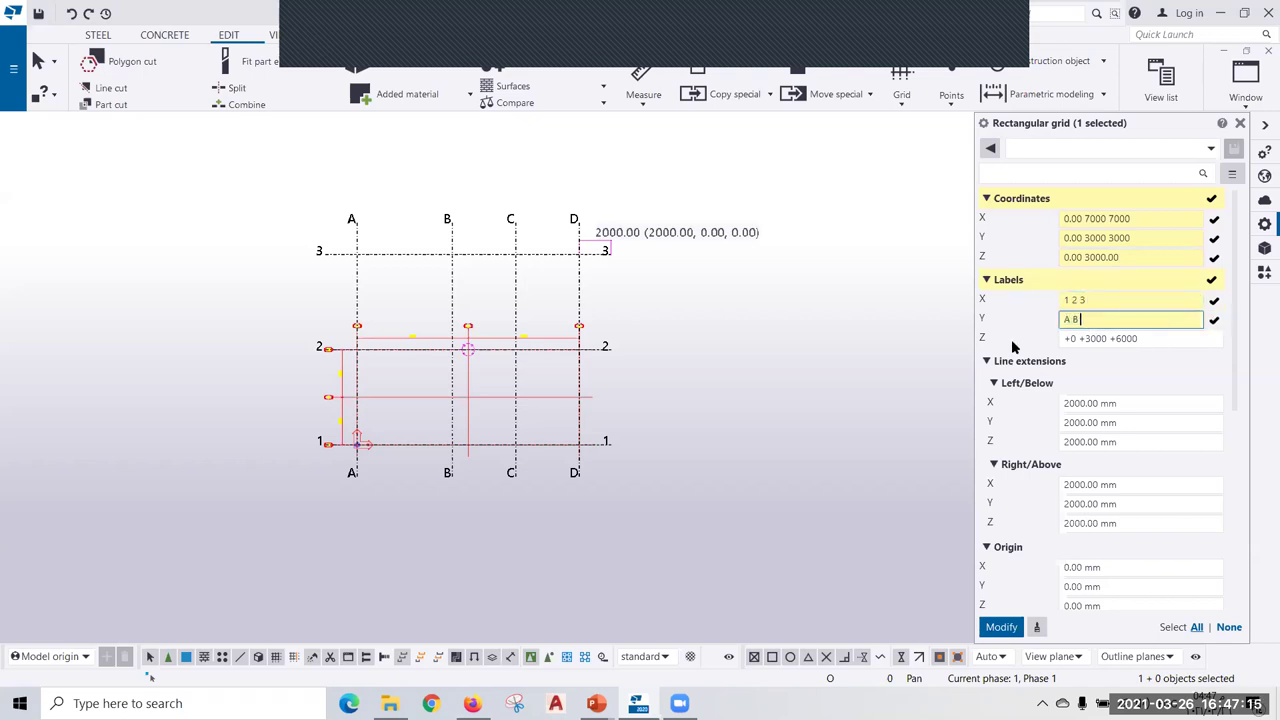
pyautogui.write(' C')
pyautogui.moveTo(1137, 338); pyautogui.dragTo(1077, 338)
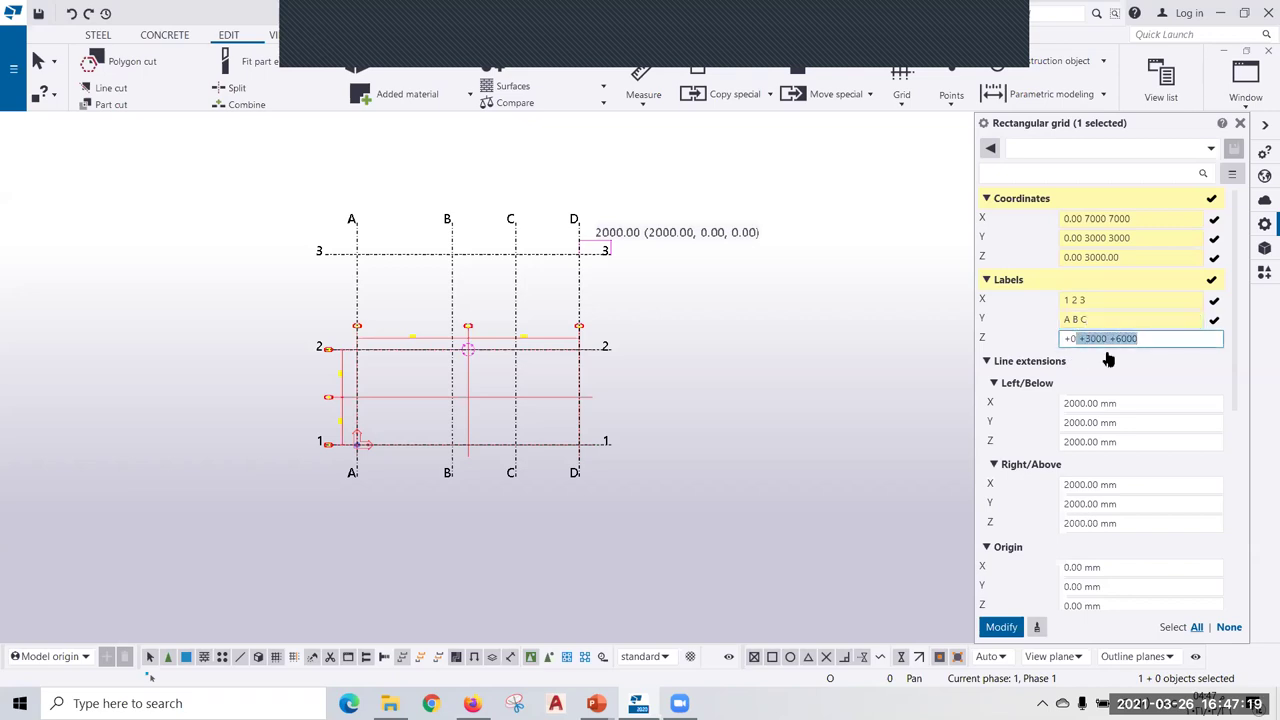
pyautogui.write('.00')
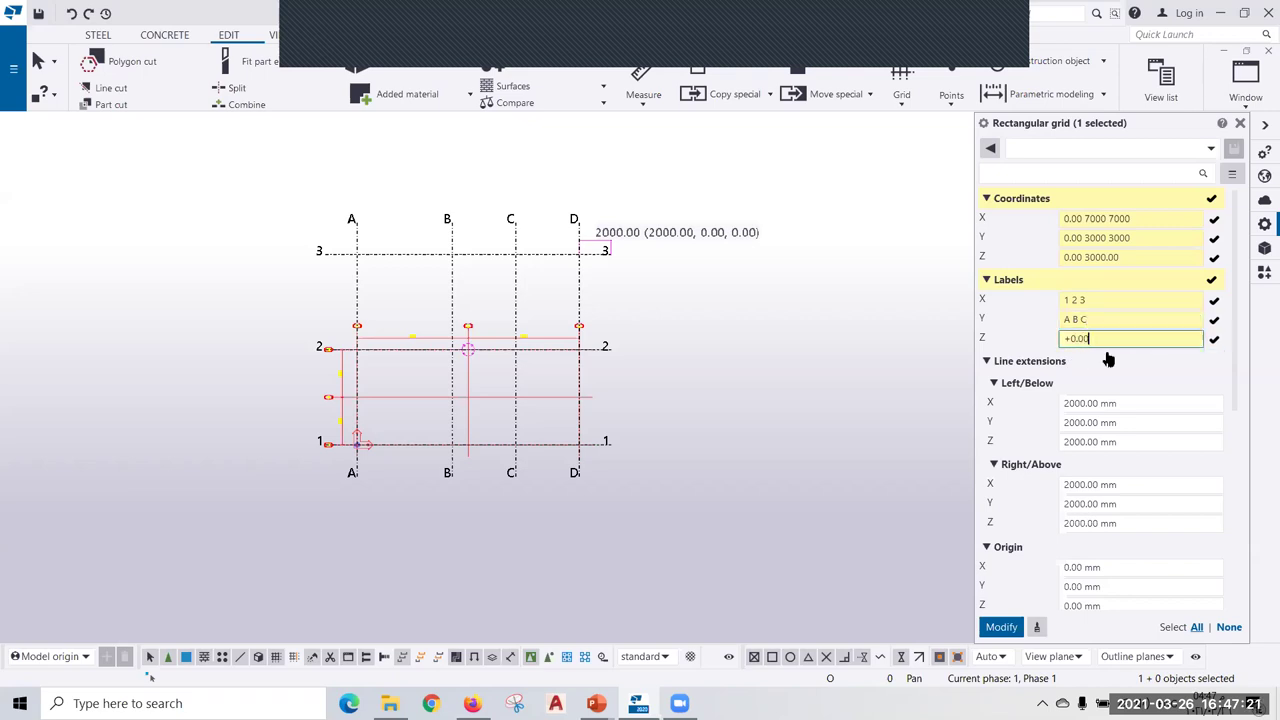
pyautogui.write('(BOB)')
pyautogui.write(' +3000')
pyautogui.write('(TOS')
# Apply the new grid properties and close the grid dialog.
pyautogui.press('Return')
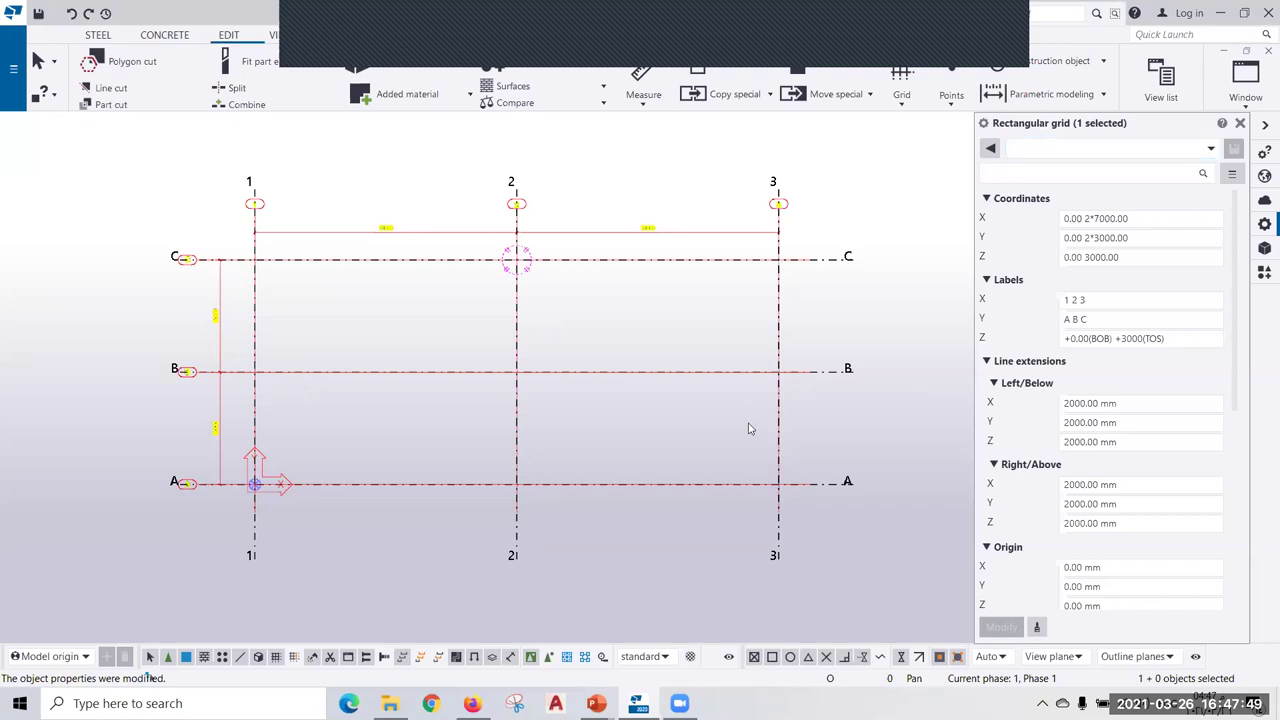
pyautogui.press('Escape')
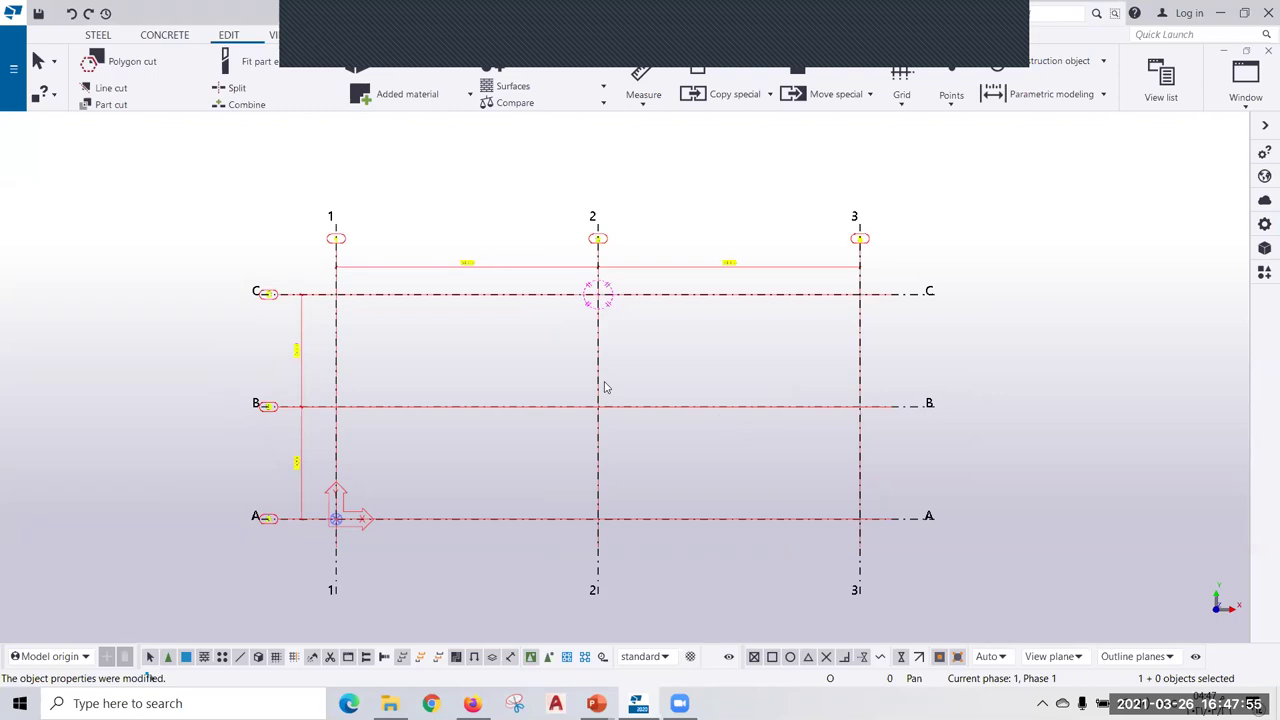
pyautogui.scroll(-4, 617, 391)
pyautogui.scroll(-3, 617, 391)
pyautogui.scroll(4, 612, 385)
pyautogui.scroll(4, 618, 381)
pyautogui.scroll(-4, 609, 381)
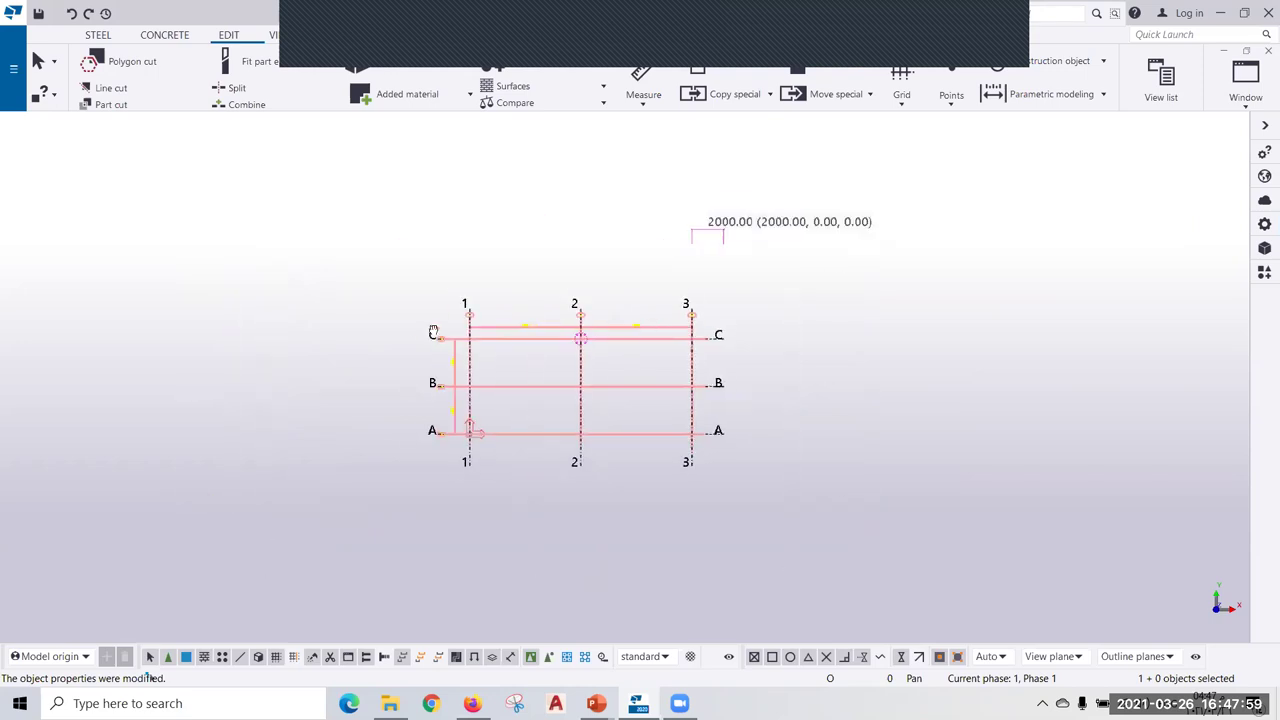
pyautogui.scroll(-2, 629, 380)
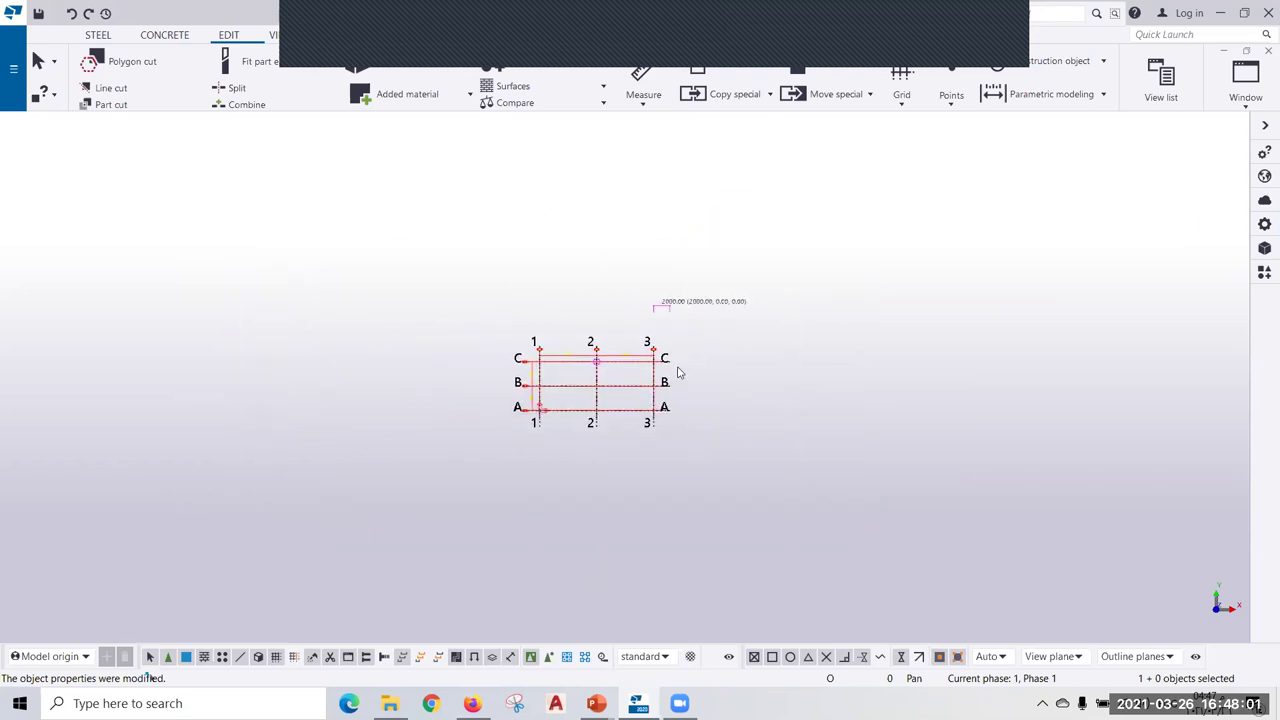
pyautogui.moveTo(677, 369); pyautogui.dragTo(651, 508, button='middle')
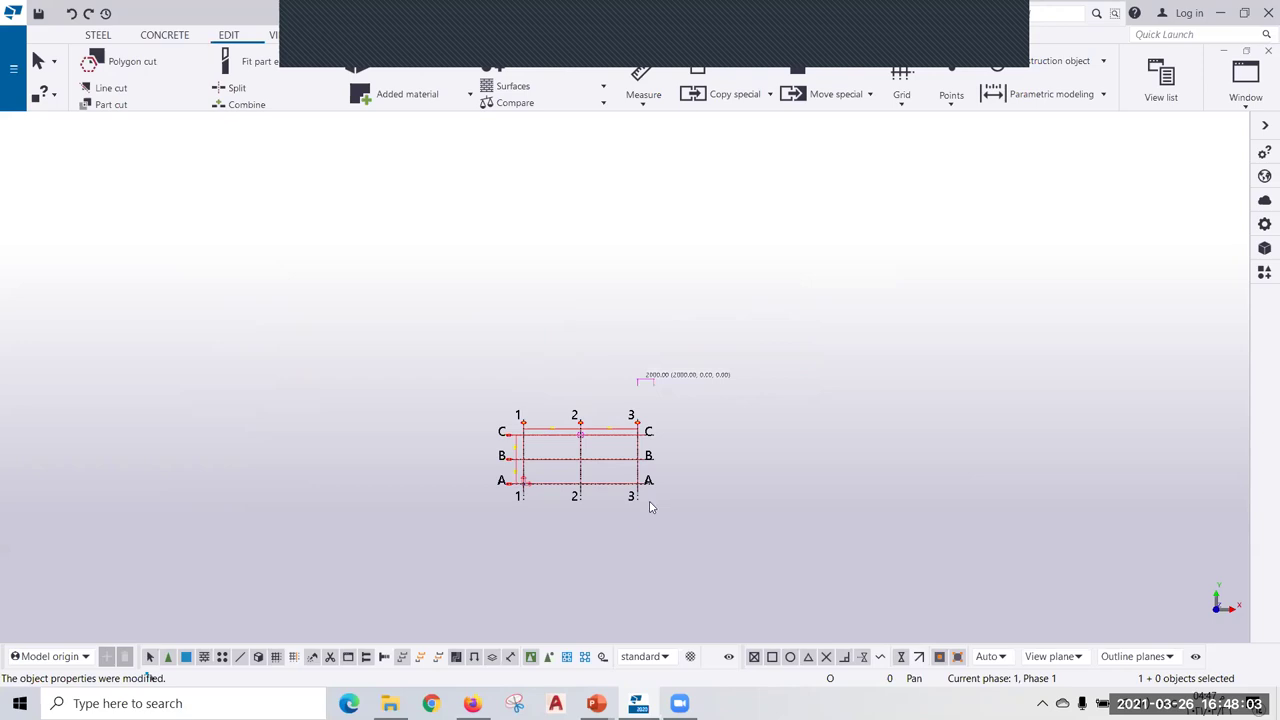
# Box-select all grid lines A–C and 1–3 in the plan view.
pyautogui.moveTo(669, 430); pyautogui.dragTo(700, 358, button='middle')
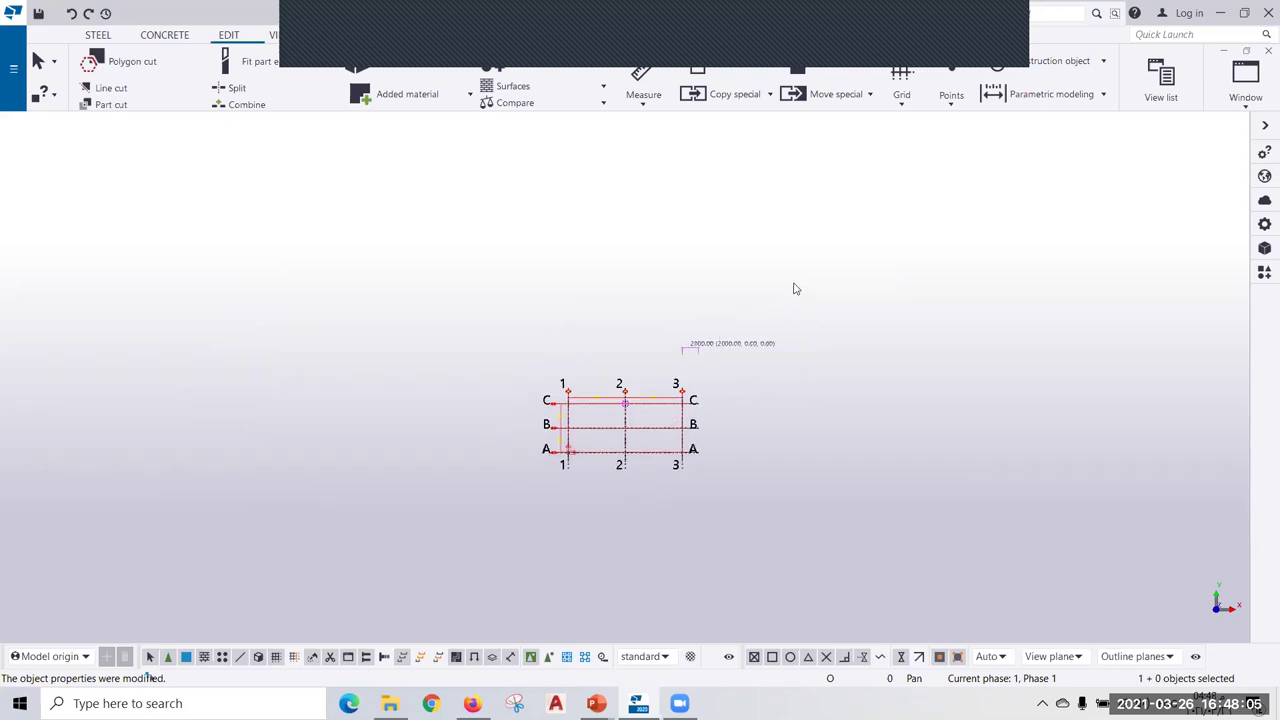
pyautogui.click(537, 503)
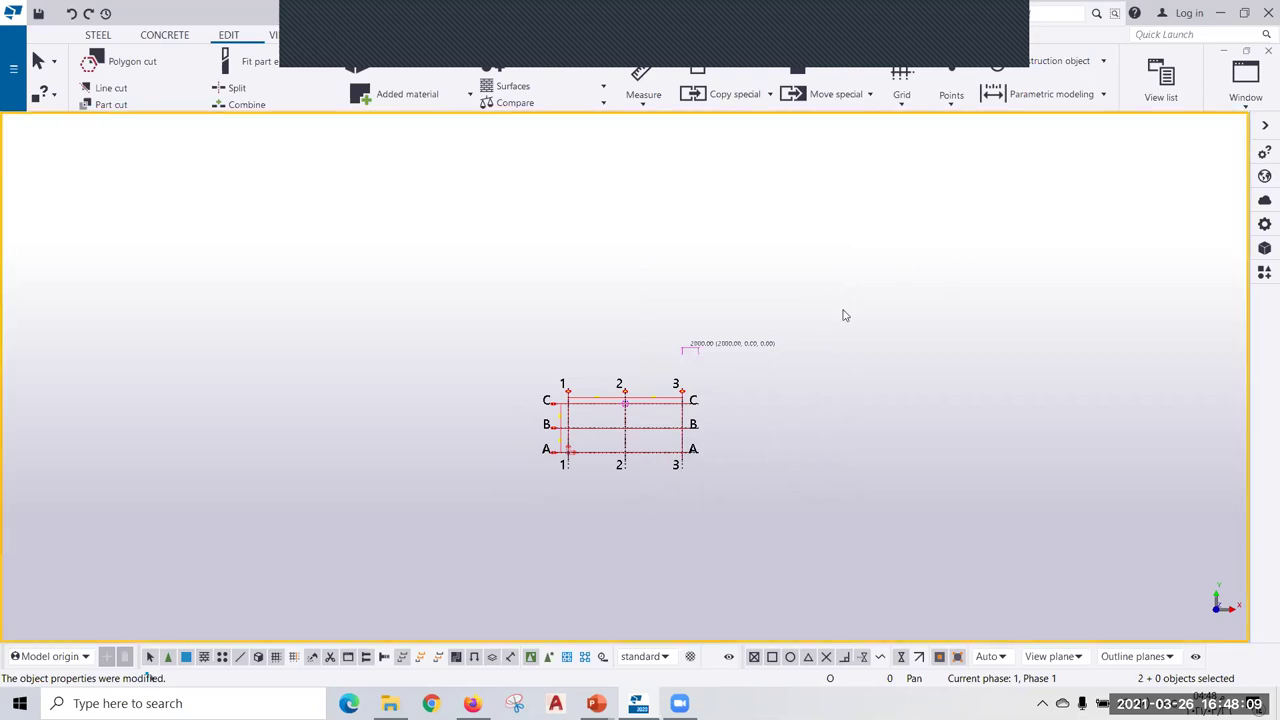
pyautogui.scroll(3, 660, 336)
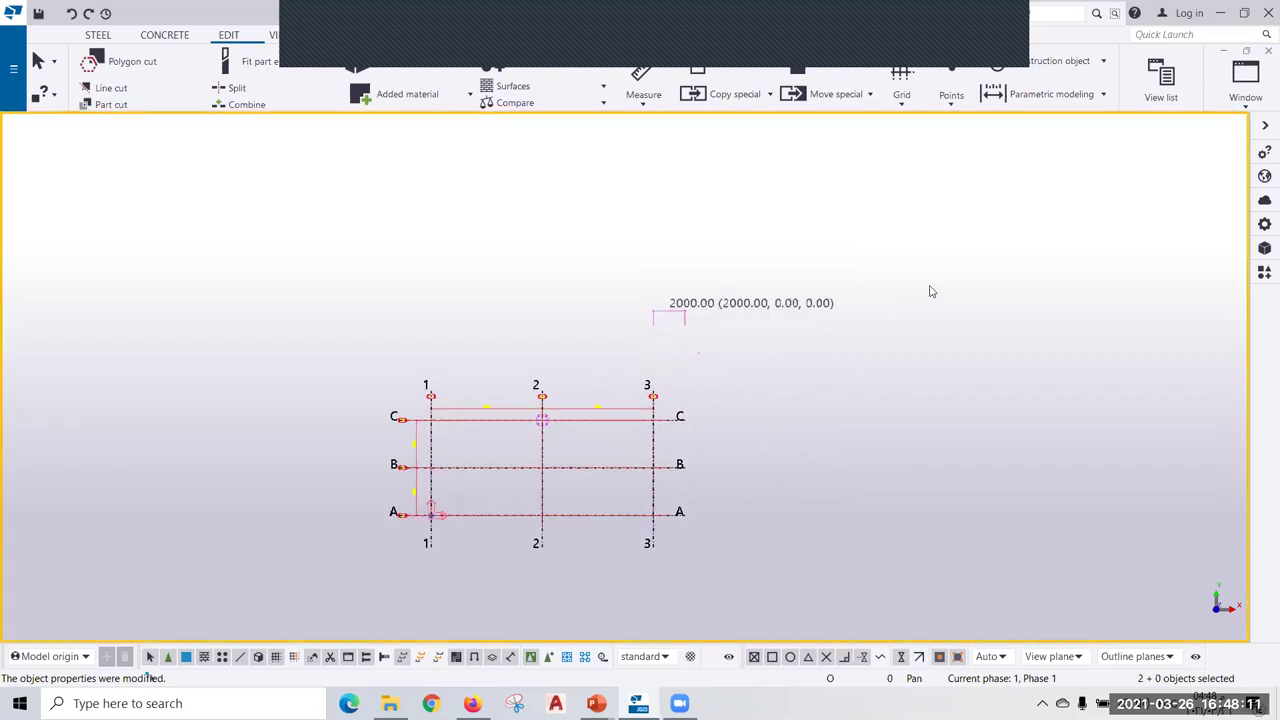
pyautogui.moveTo(975, 228); pyautogui.dragTo(283, 563)
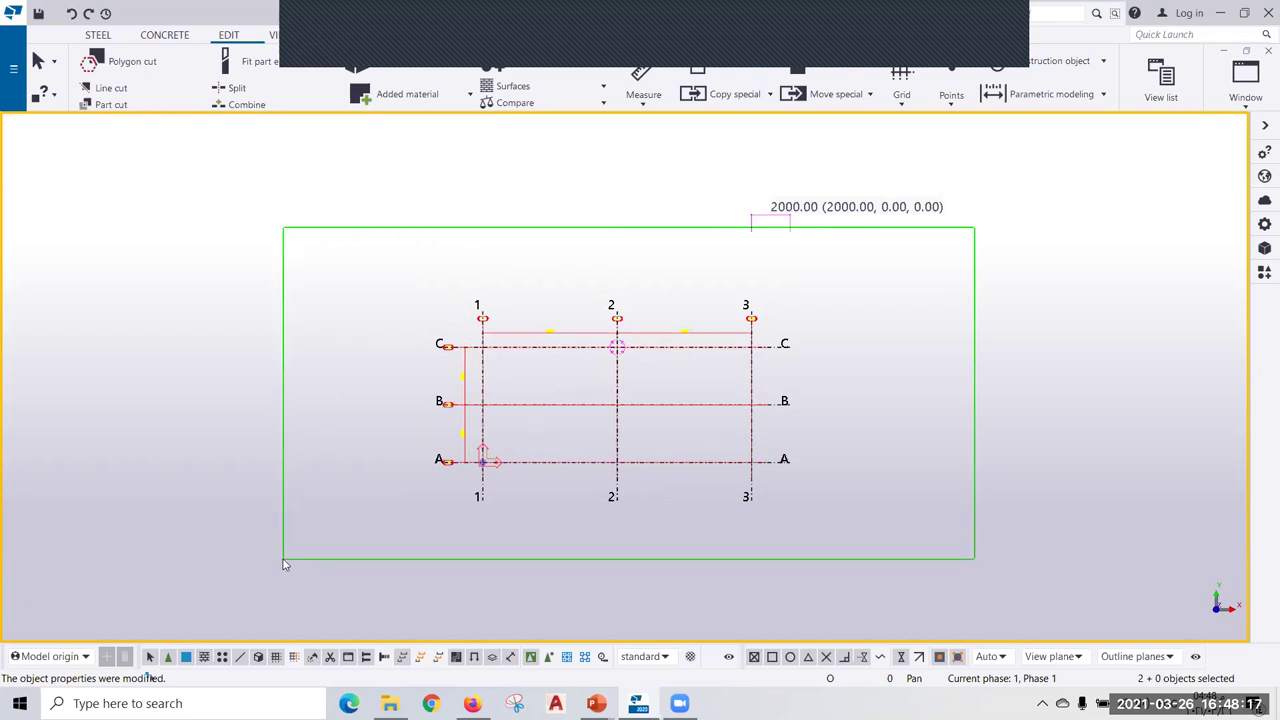
pyautogui.moveTo(250, 236); pyautogui.dragTo(941, 574)
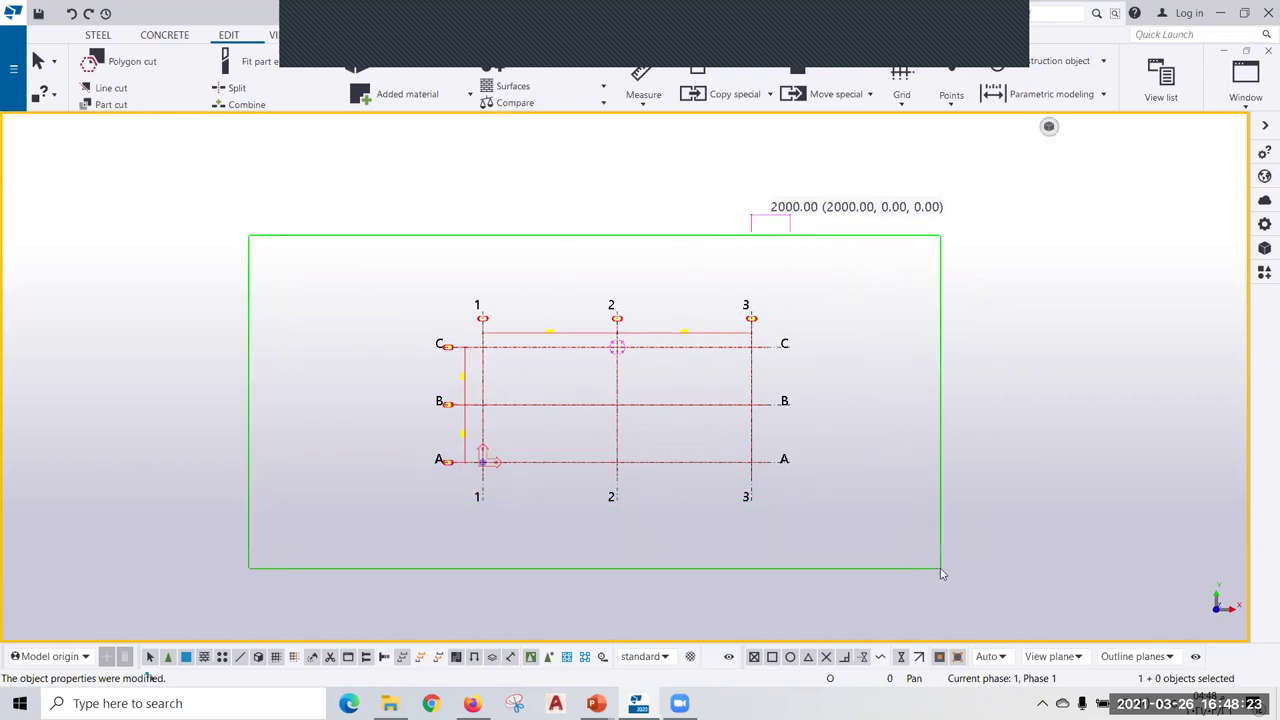
pyautogui.moveTo(941, 574); pyautogui.dragTo(926, 571)
pyautogui.scroll(-1, 818, 567)
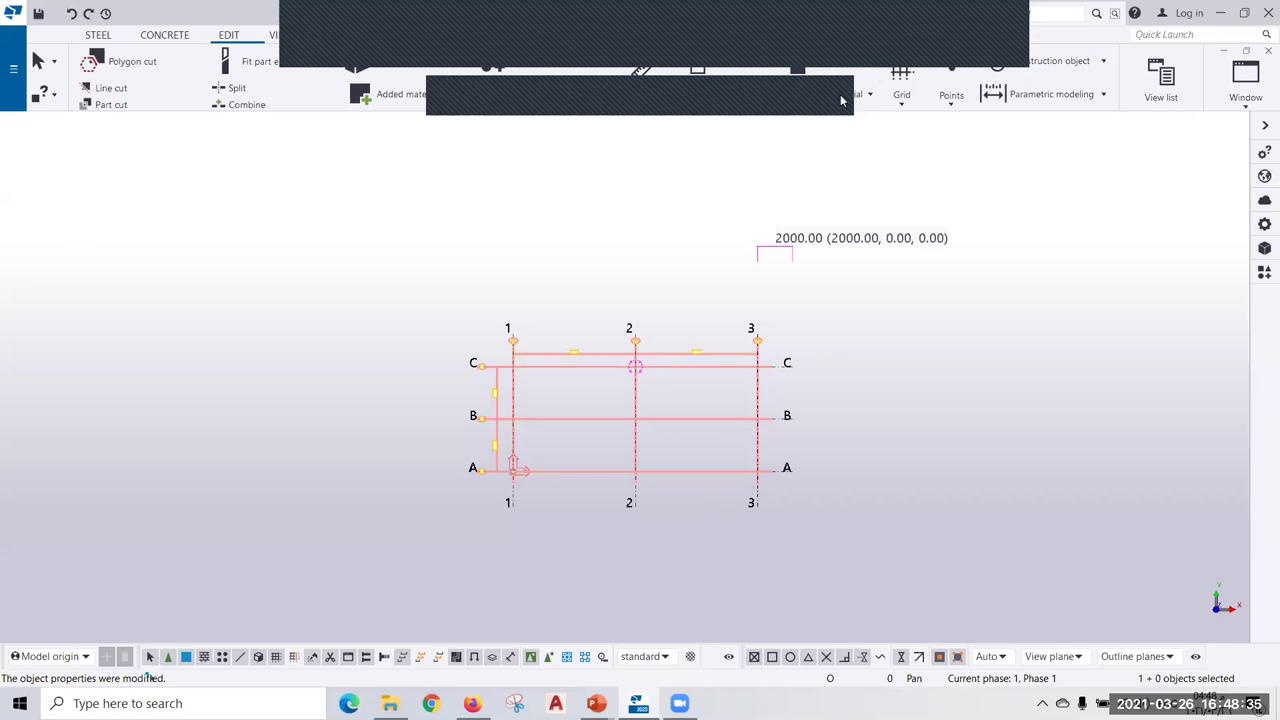
# Switch the model to 3D with Ctrl+P and redraw the view to remove the 2000.00 dimension.
pyautogui.hotkey('ctrl', 'p')
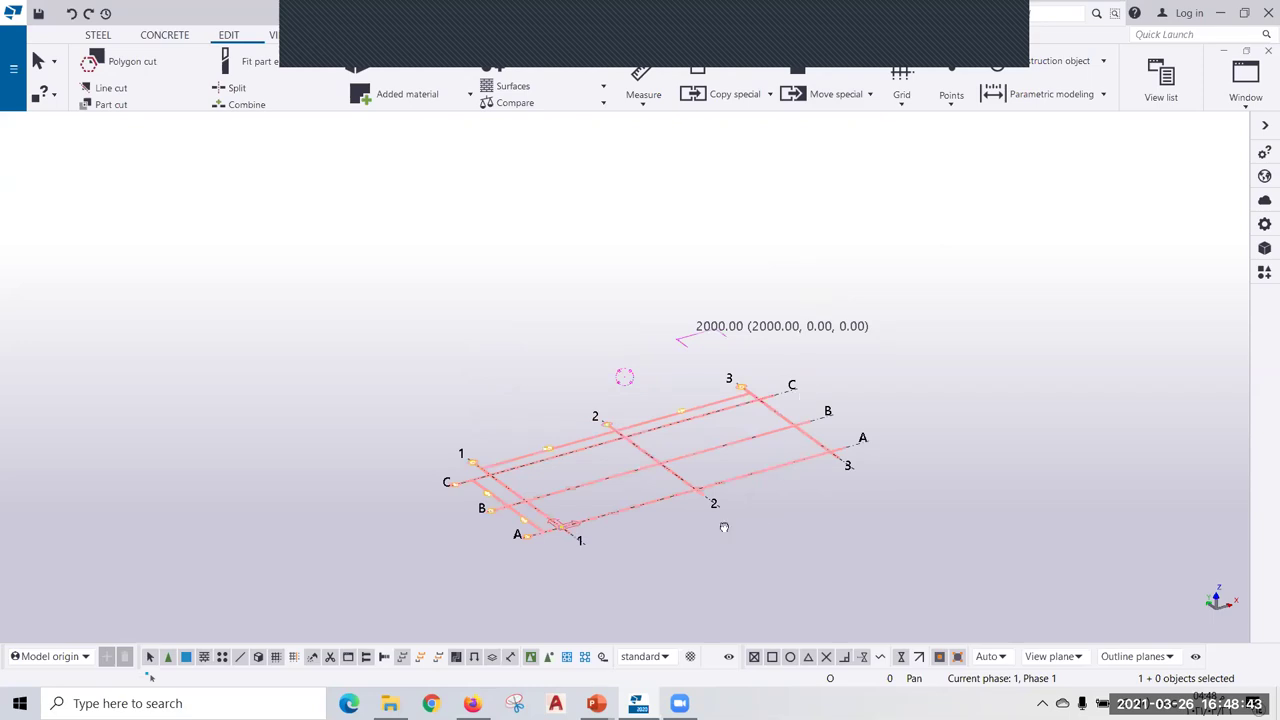
pyautogui.scroll(2, 723, 526)
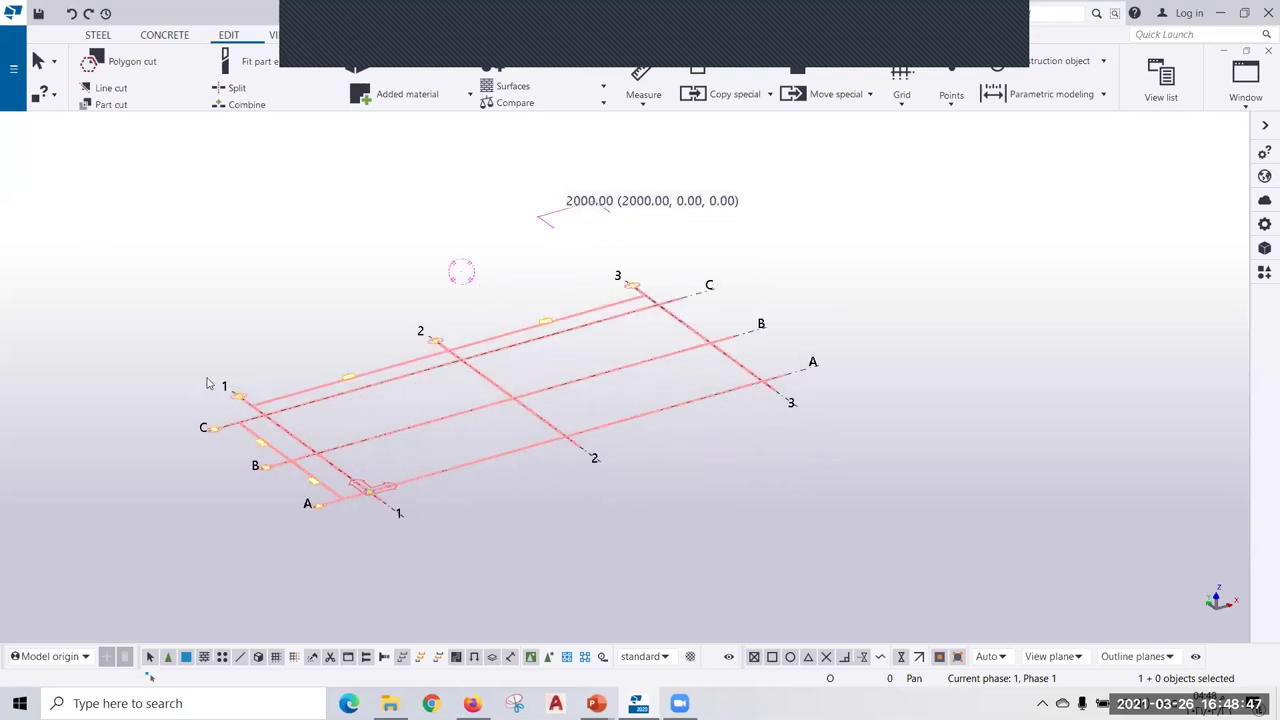
pyautogui.scroll(1, 305, 437)
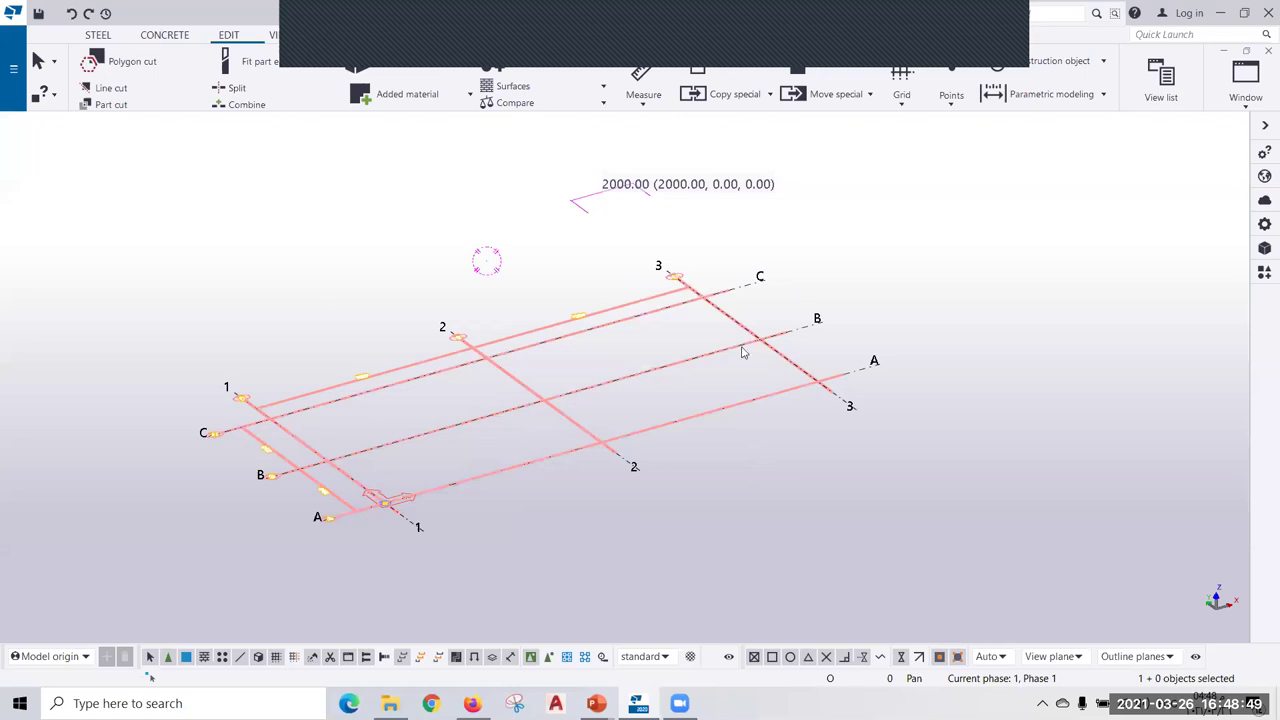
pyautogui.rightClick(369, 252)
pyautogui.rightClick(331, 264)
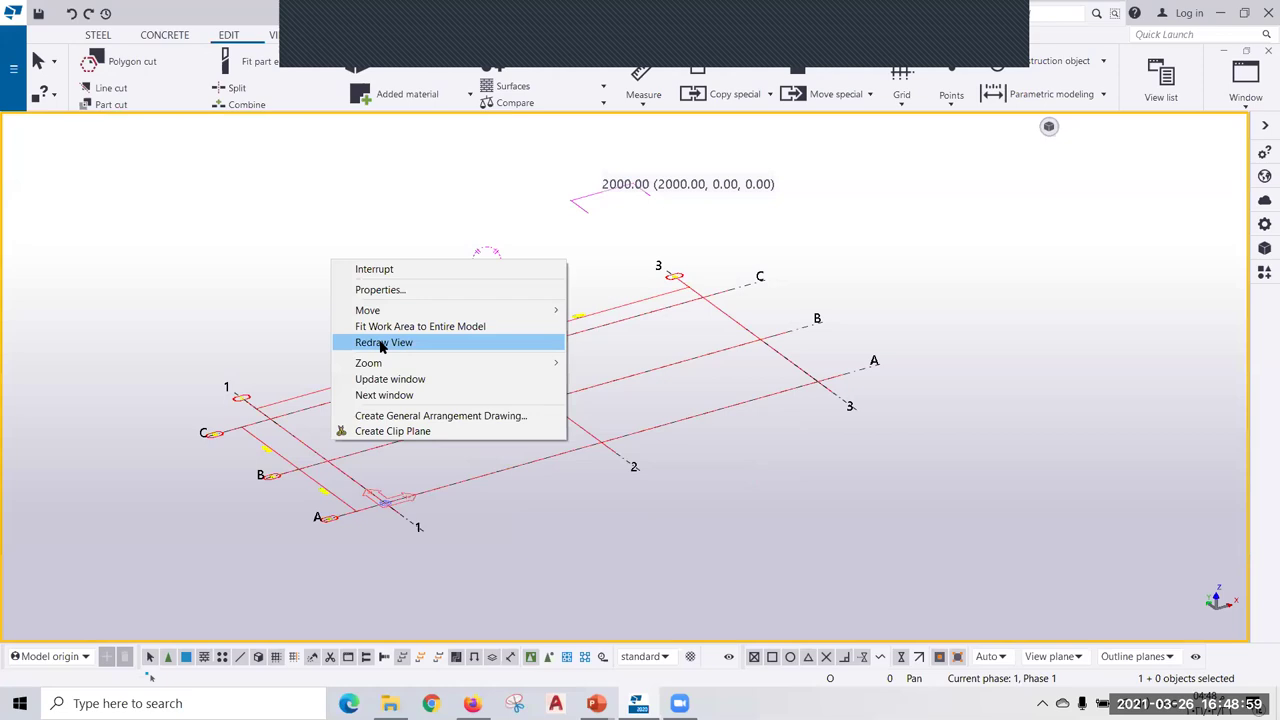
pyautogui.click(381, 343)
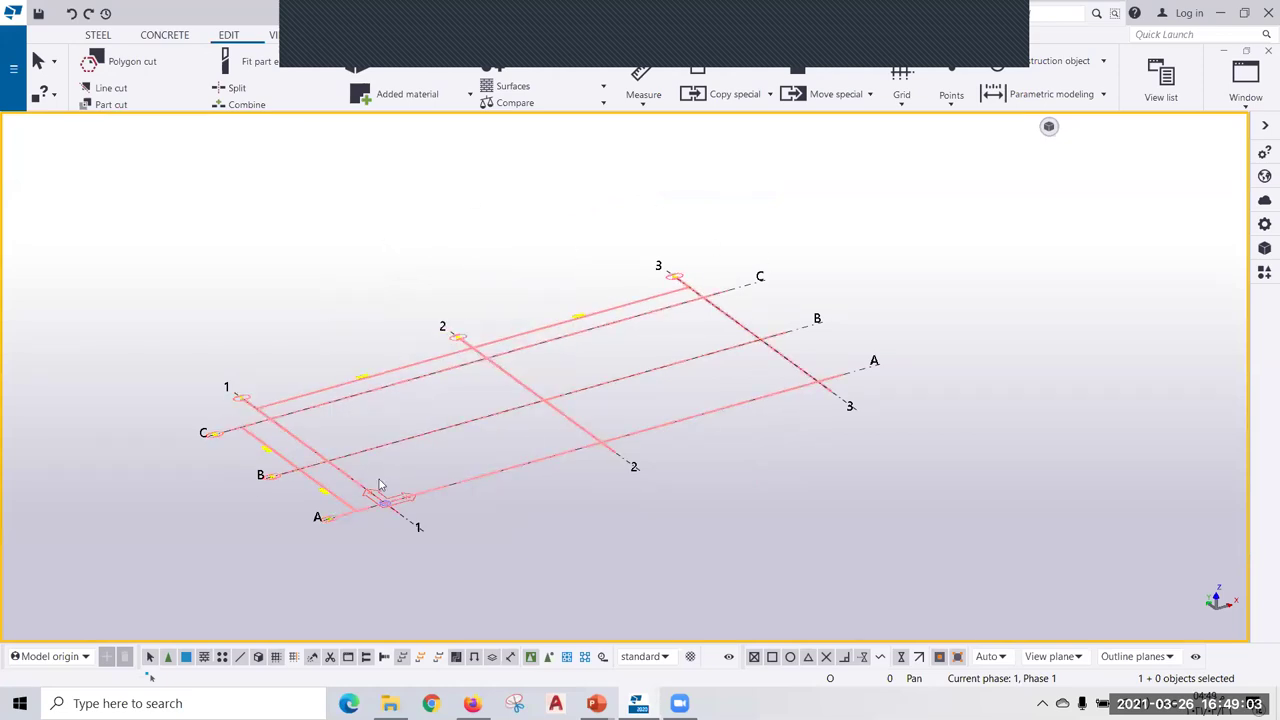
pyautogui.moveTo(321, 413); pyautogui.dragTo(458, 459, button='middle')
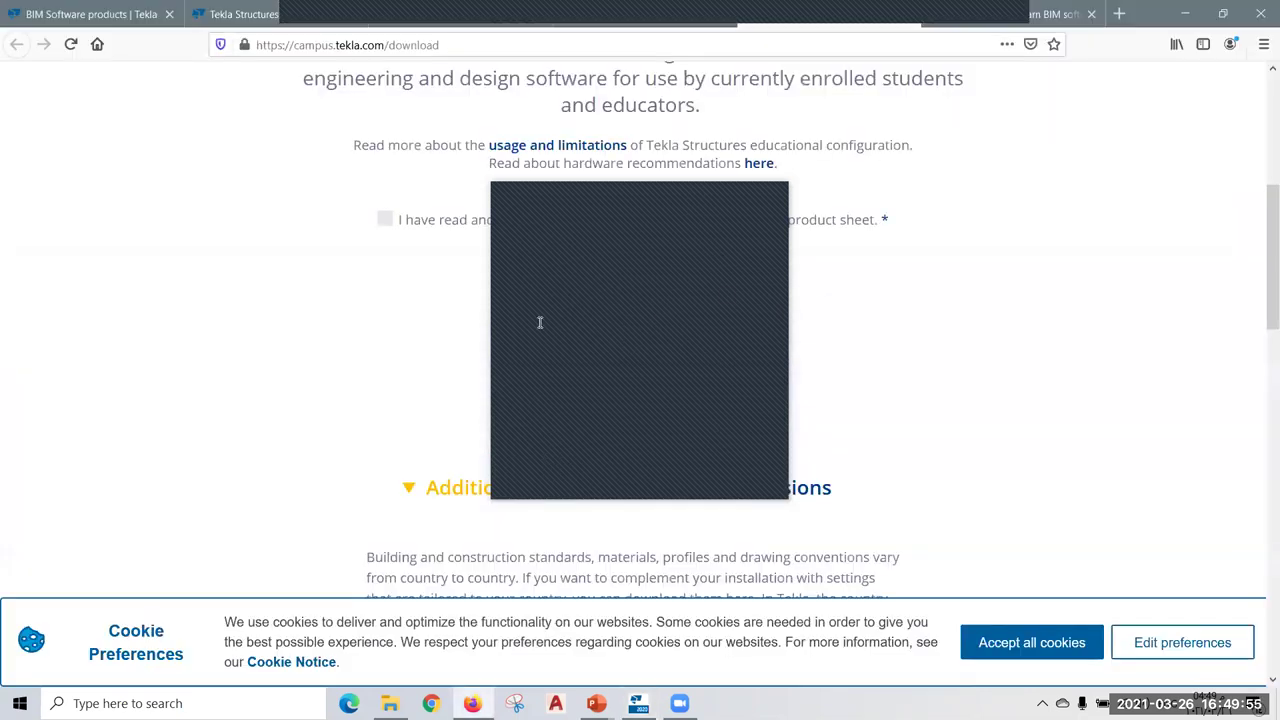
# Scroll the campus.tekla.com download page down to the country environment Download links.
pyautogui.scroll(-3, 540, 241)
pyautogui.scroll(-2, 540, 241)
pyautogui.scroll(-4, 450, 340)
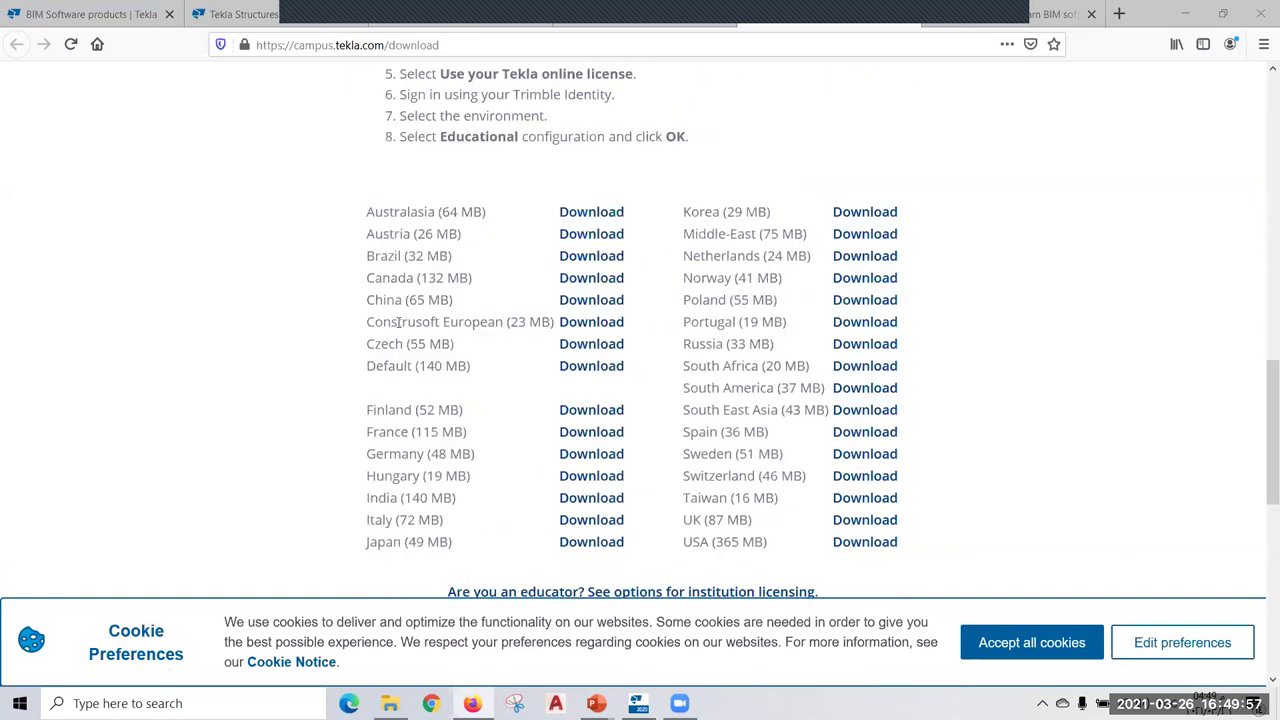
pyautogui.scroll(-2, 393, 344)
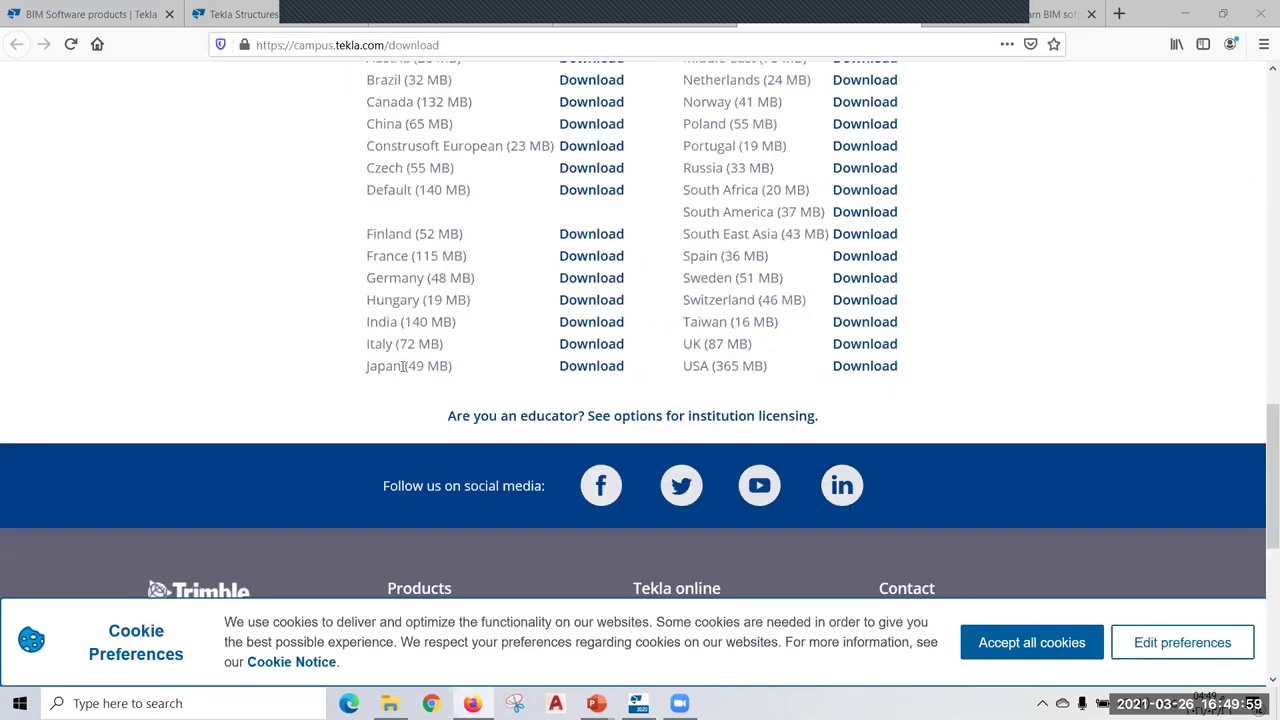
pyautogui.click(401, 366)
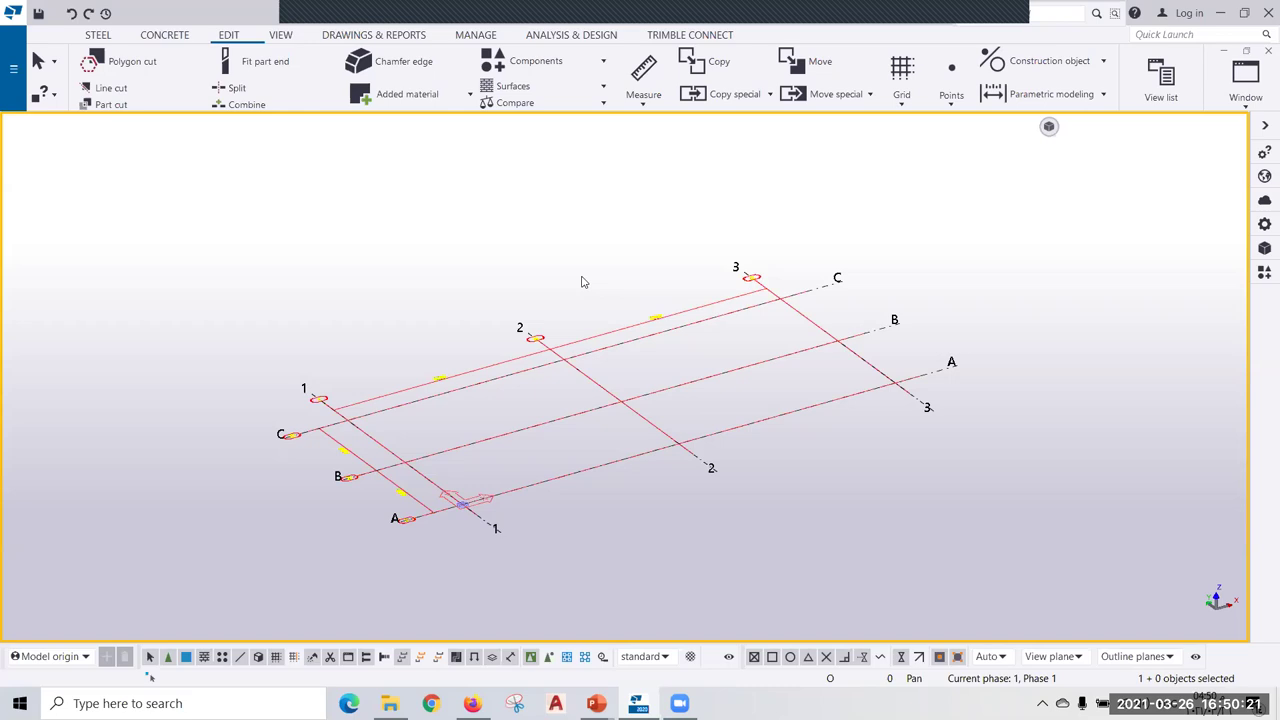
pyautogui.moveTo(581, 281); pyautogui.dragTo(644, 311, button='middle')
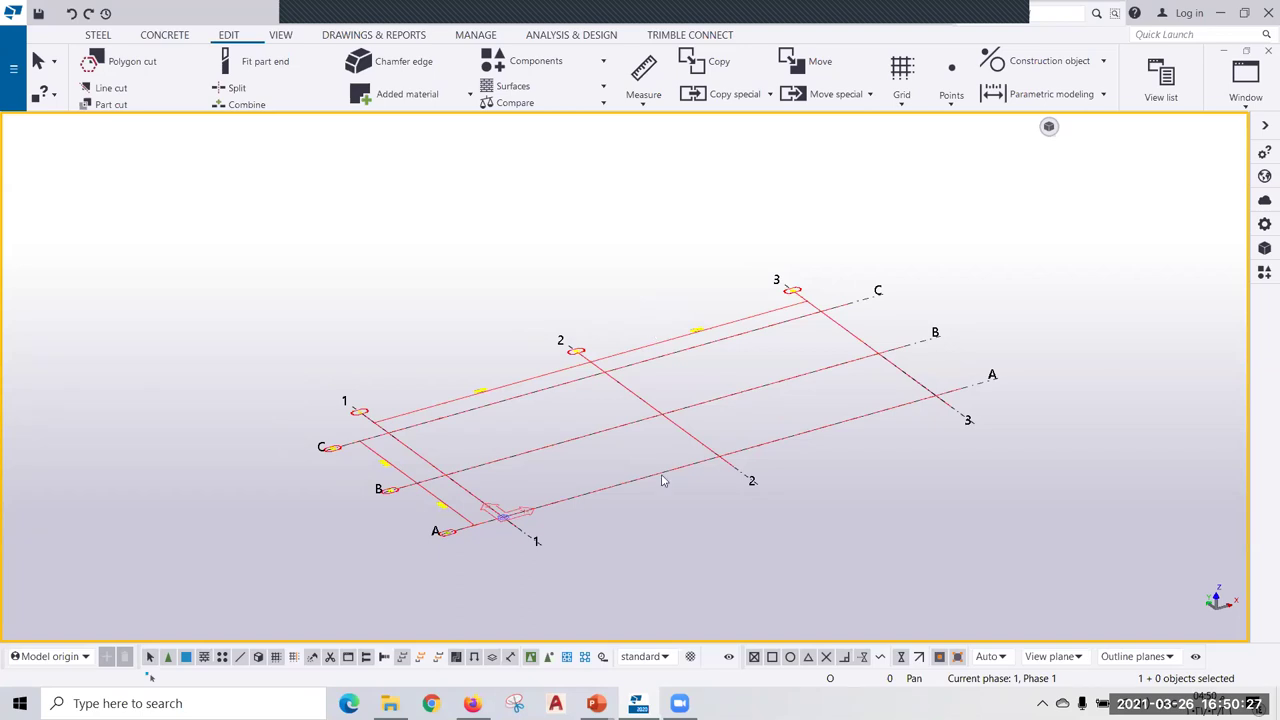
pyautogui.hotkey('alt', 'Tab')
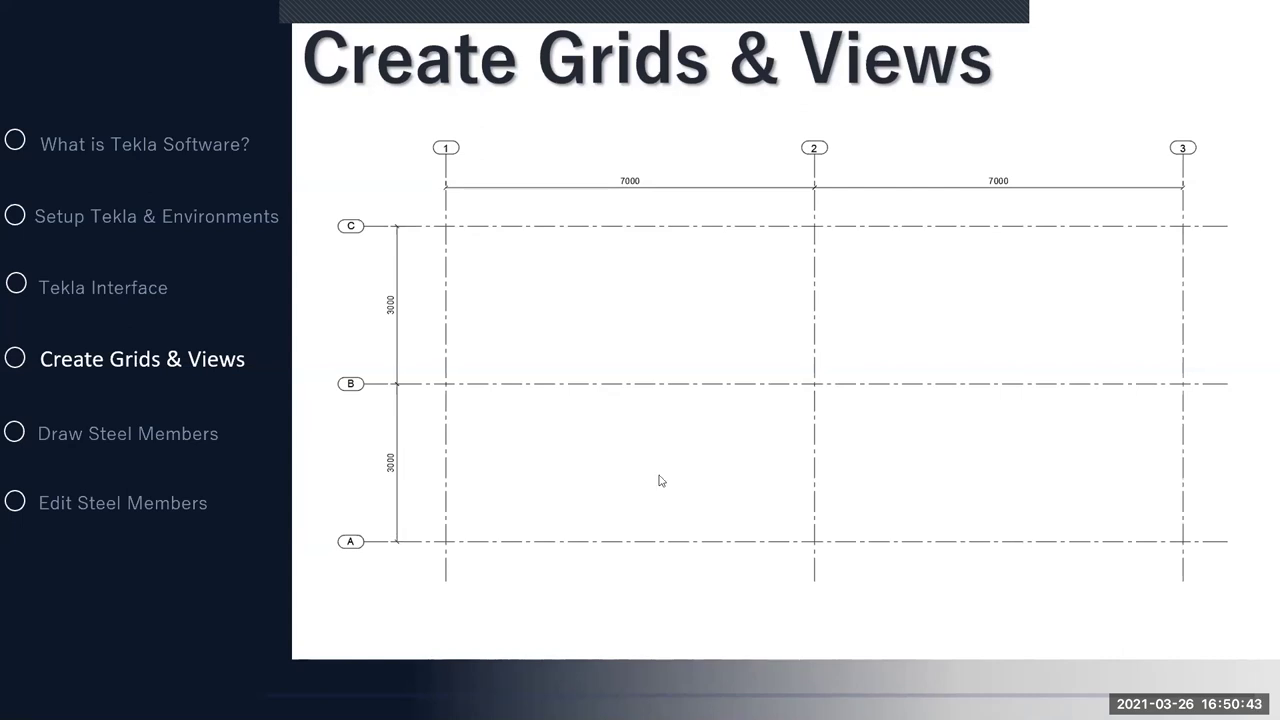
pyautogui.hotkey('alt', 'Tab')
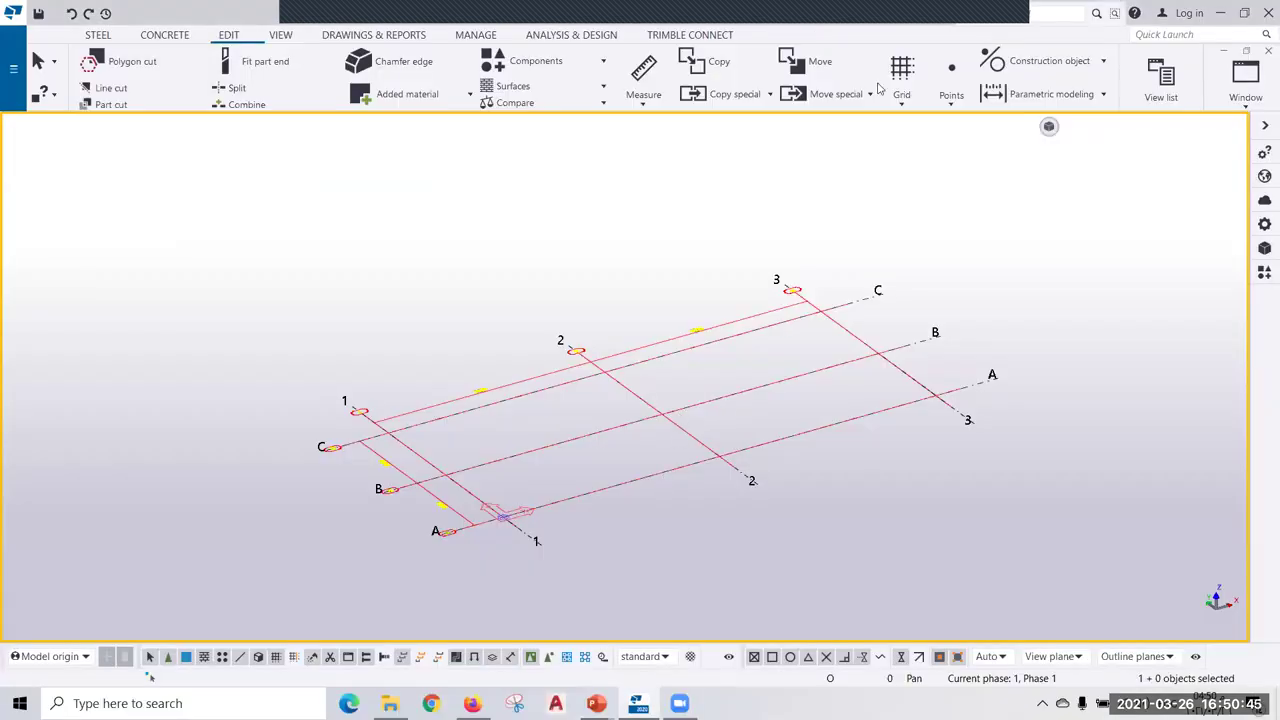
pyautogui.scroll(-3, 980, 95)
# Open the Views list, showing 3d as the only visible view, and the New view options.
pyautogui.scroll(-4, 388, 104)
pyautogui.scroll(-1, 360, 98)
pyautogui.scroll(-2, 330, 92)
pyautogui.click(311, 85)
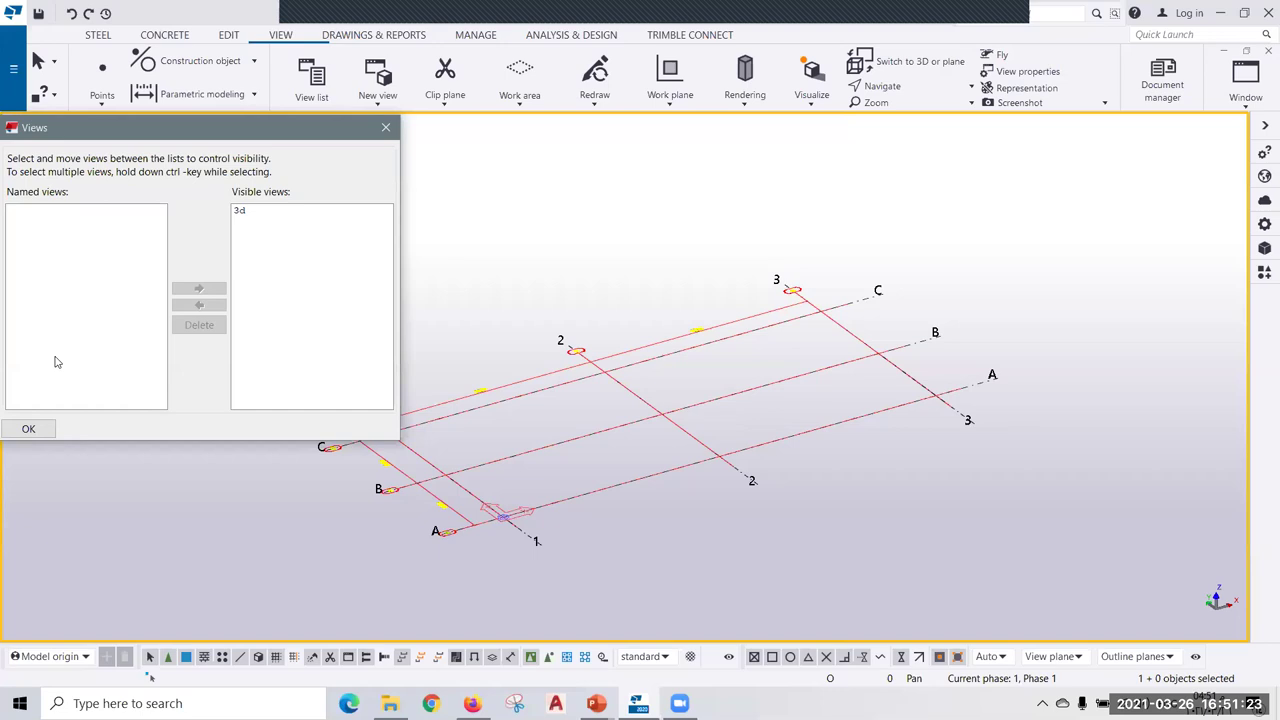
pyautogui.click(267, 194)
pyautogui.click(378, 100)
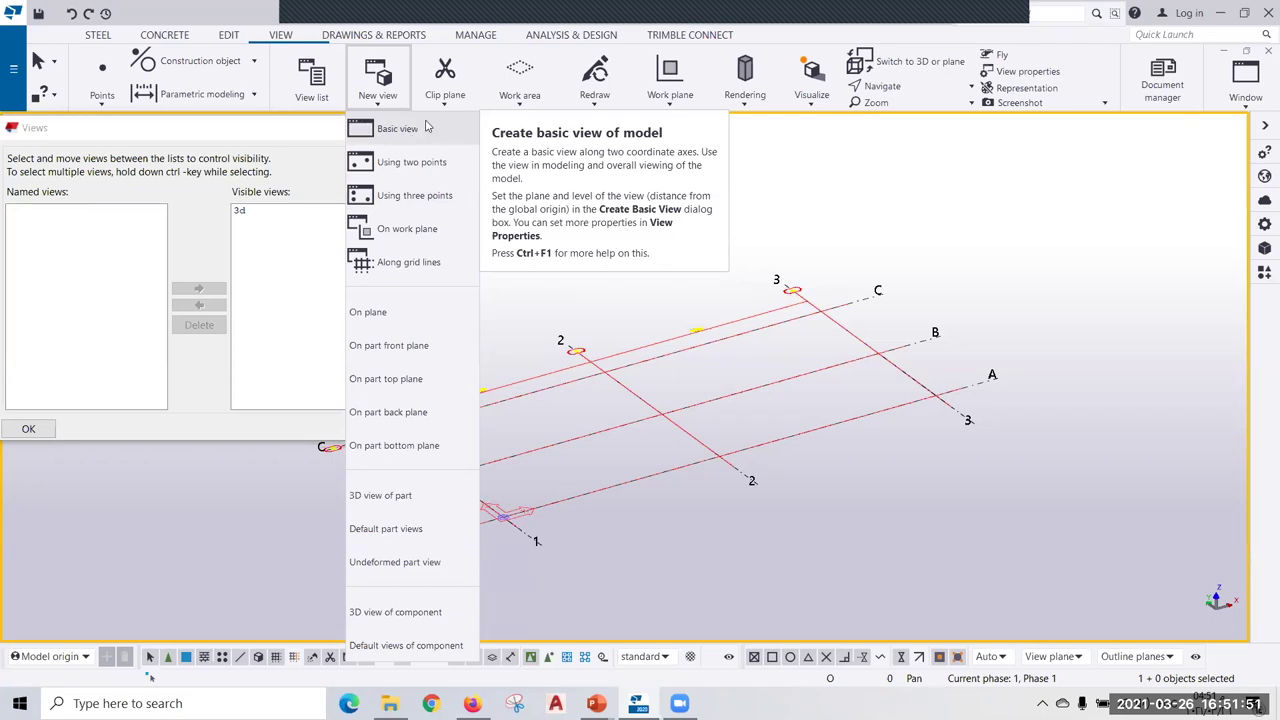
pyautogui.click(408, 133)
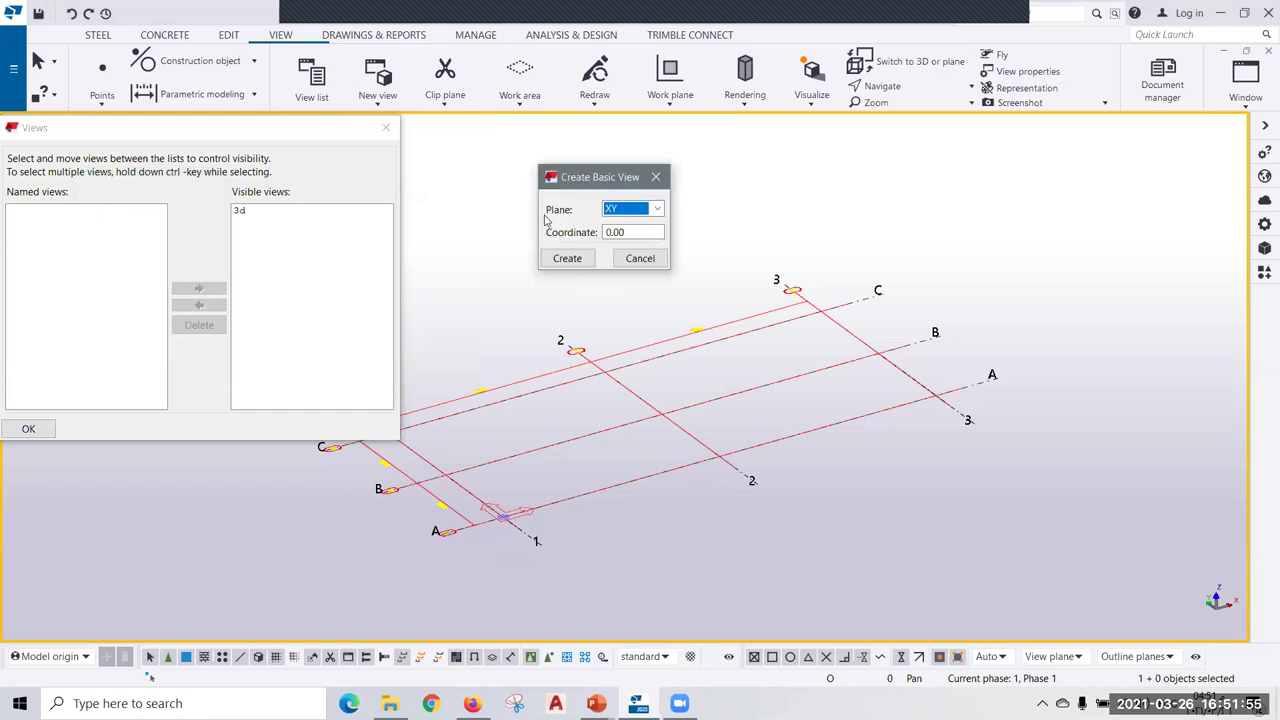
pyautogui.click(658, 210)
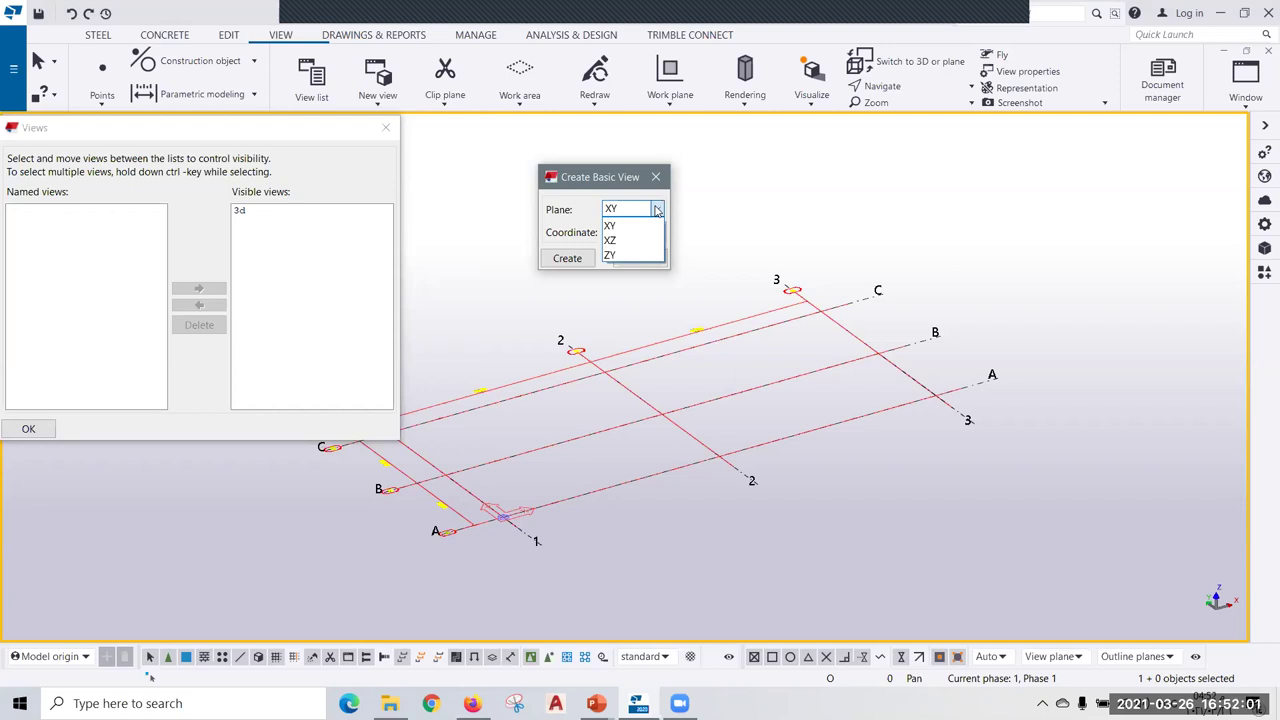
pyautogui.click(556, 248)
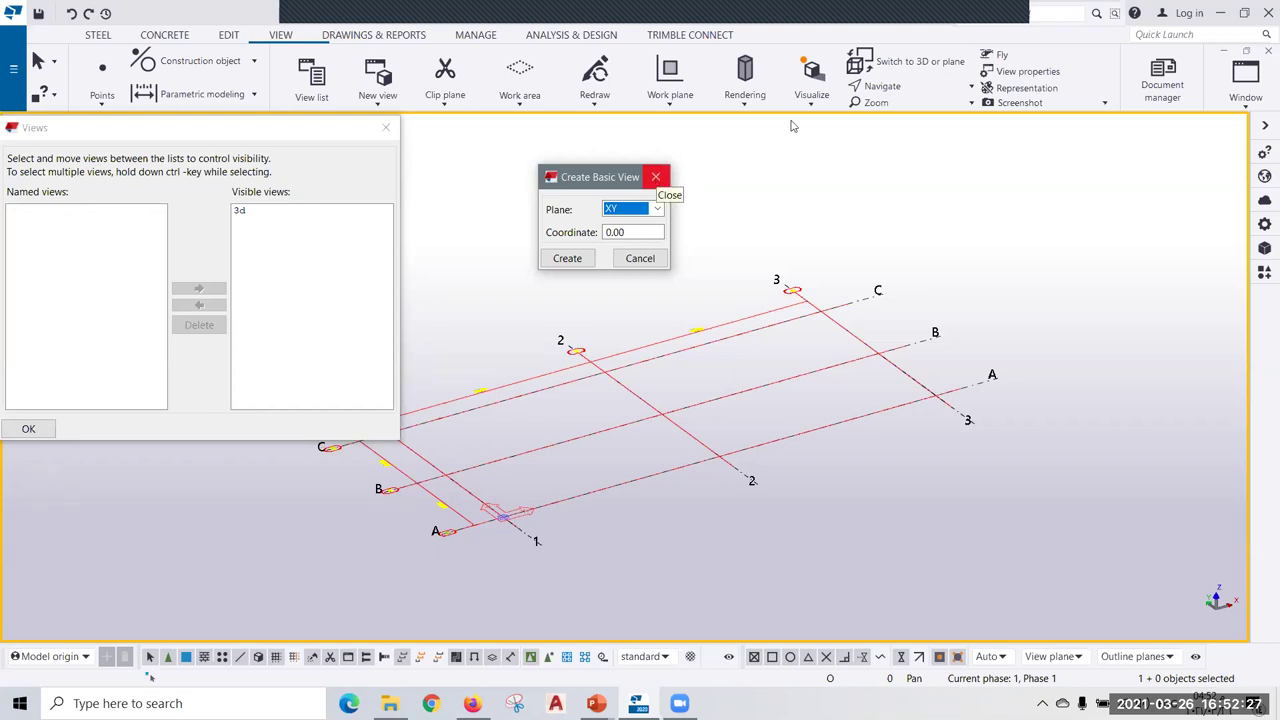
pyautogui.press('Escape')
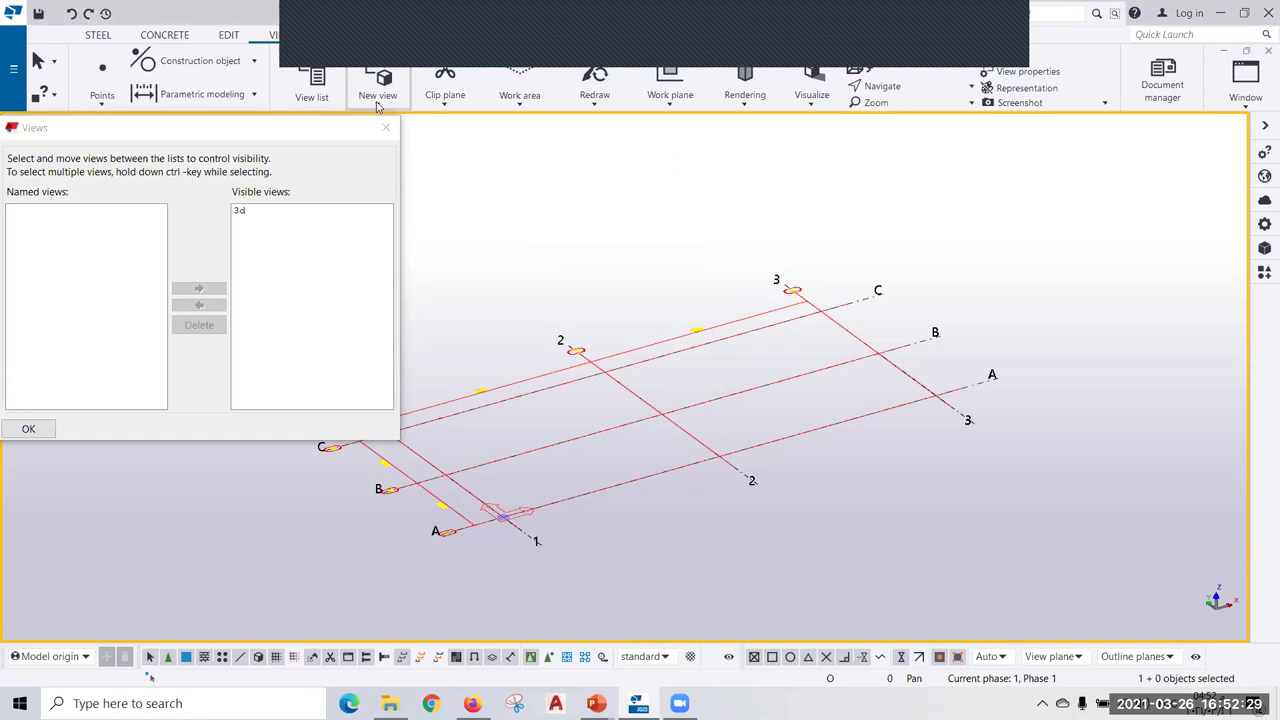
# Create a new view using three points, picking the defining points on the grid.
pyautogui.click(378, 98)
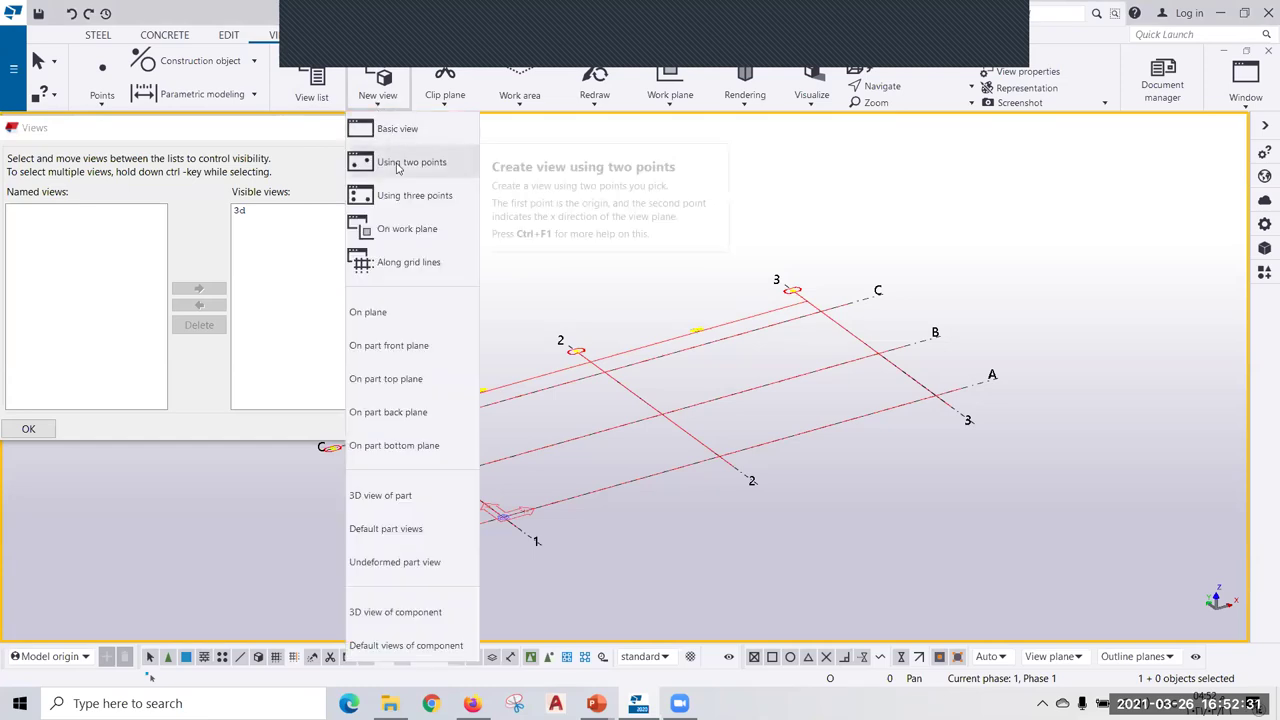
pyautogui.click(398, 168)
pyautogui.click(610, 425)
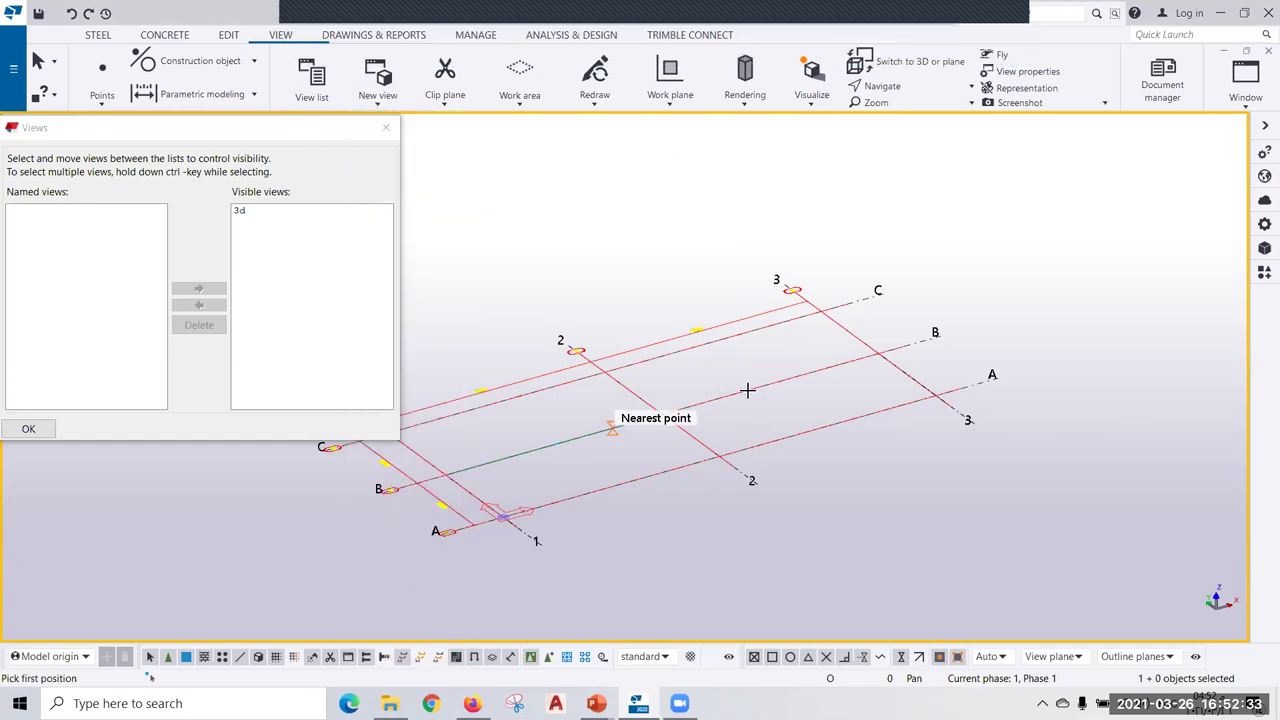
pyautogui.click(745, 385)
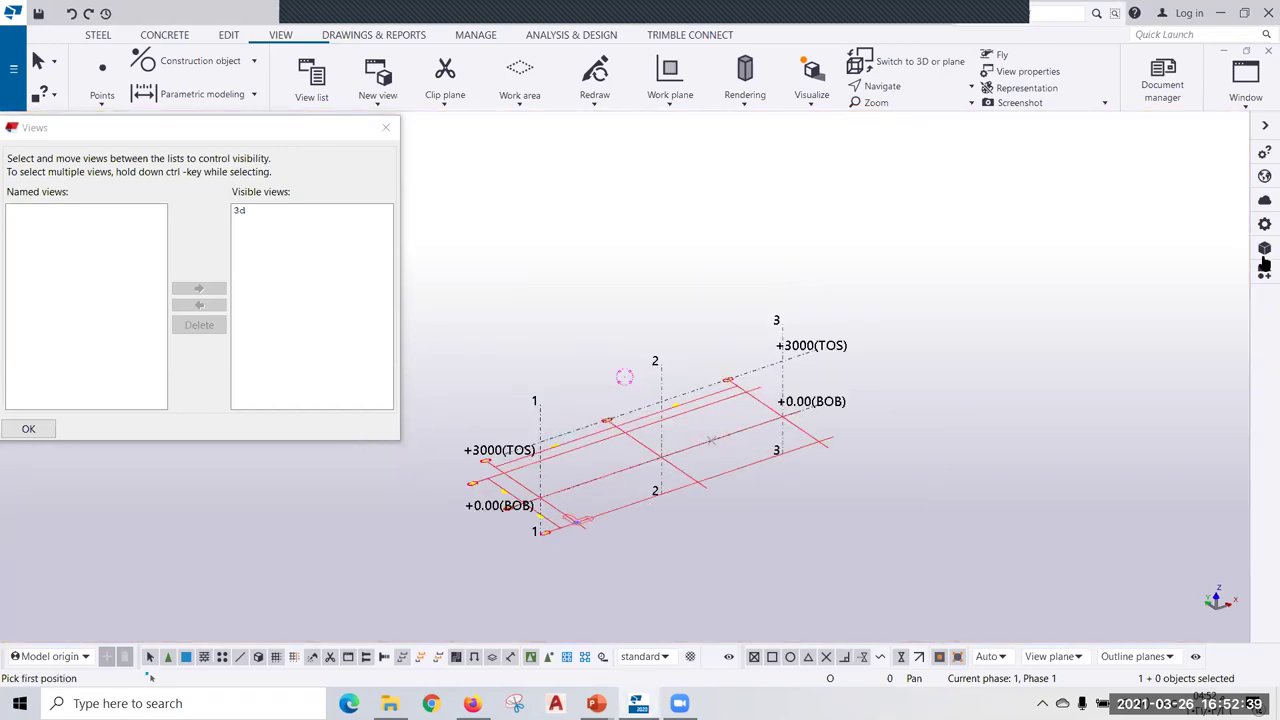
pyautogui.rightClick(577, 236)
pyautogui.click(547, 240)
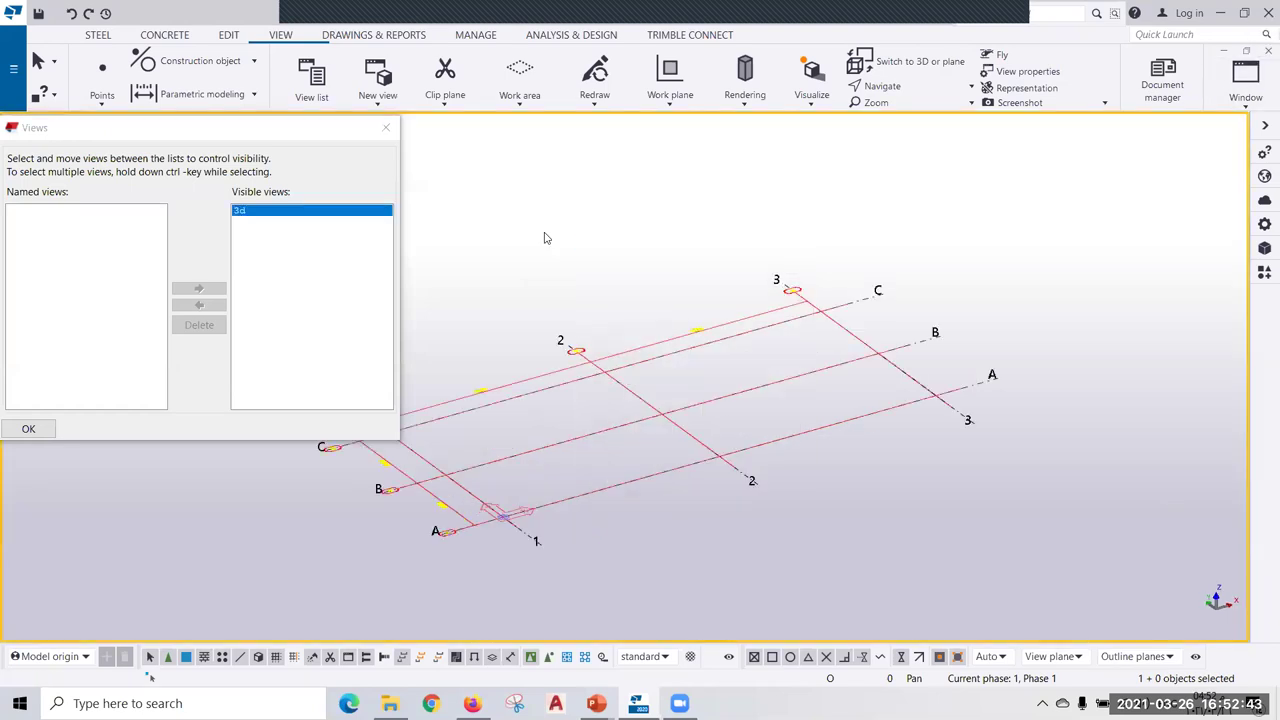
pyautogui.click(378, 80)
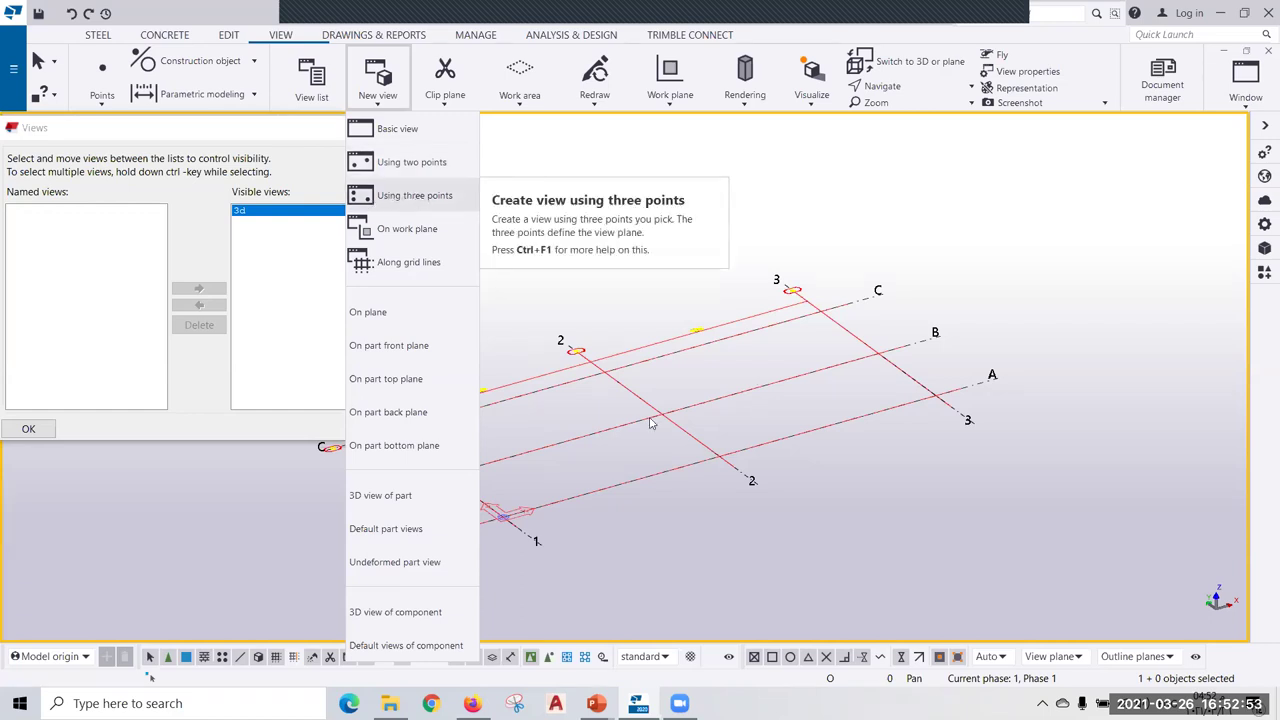
pyautogui.click(503, 398)
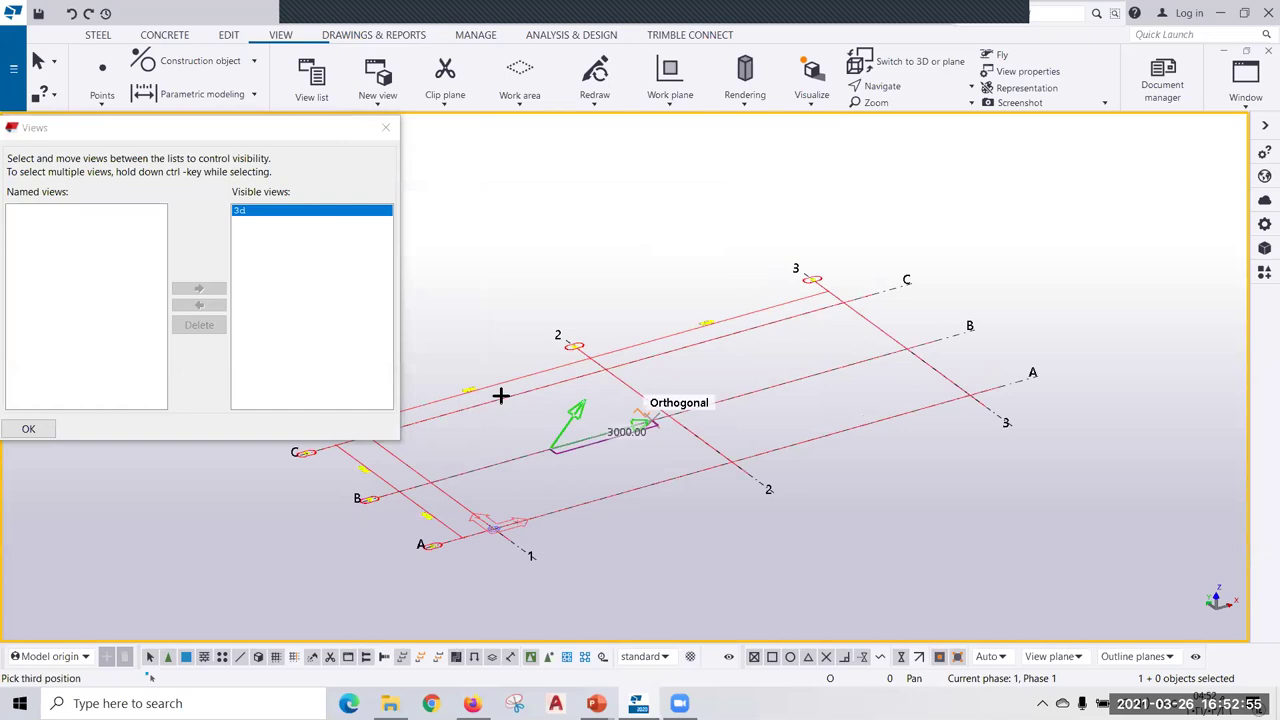
pyautogui.click(497, 524)
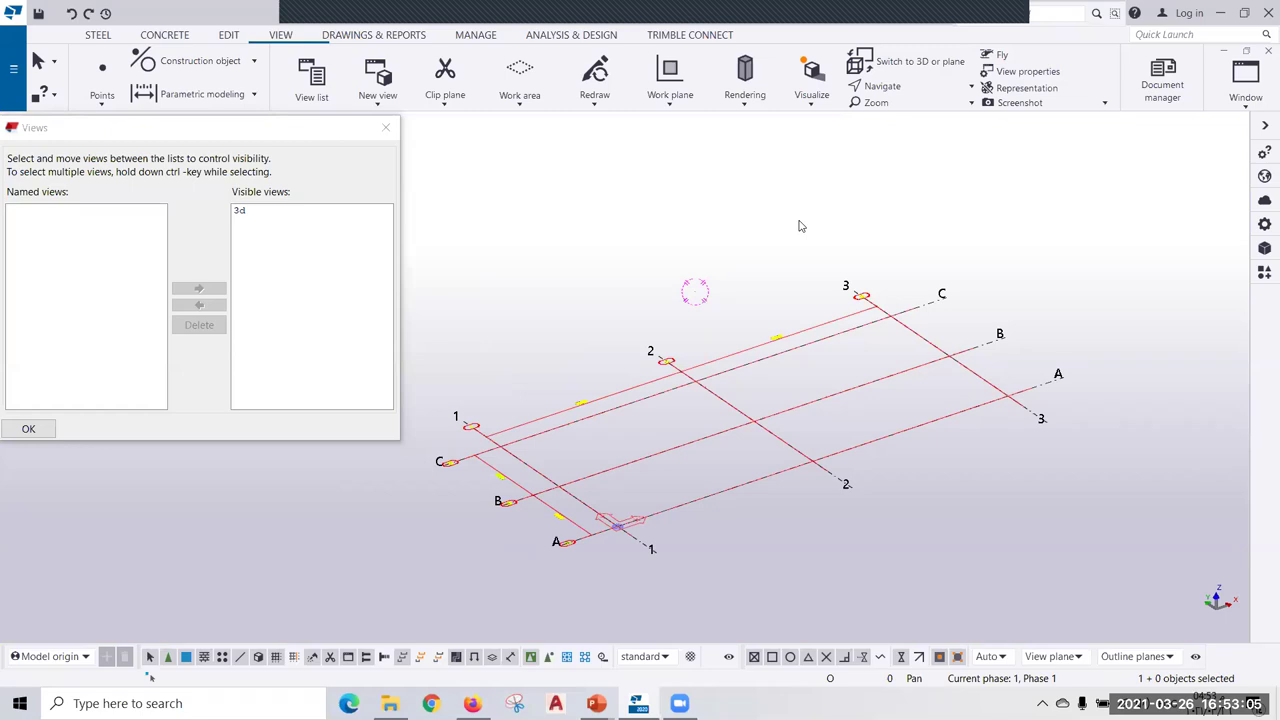
# Name the new view 3D in View Properties and apply it, producing the 3D-1 view.
pyautogui.doubleClick(744, 246)
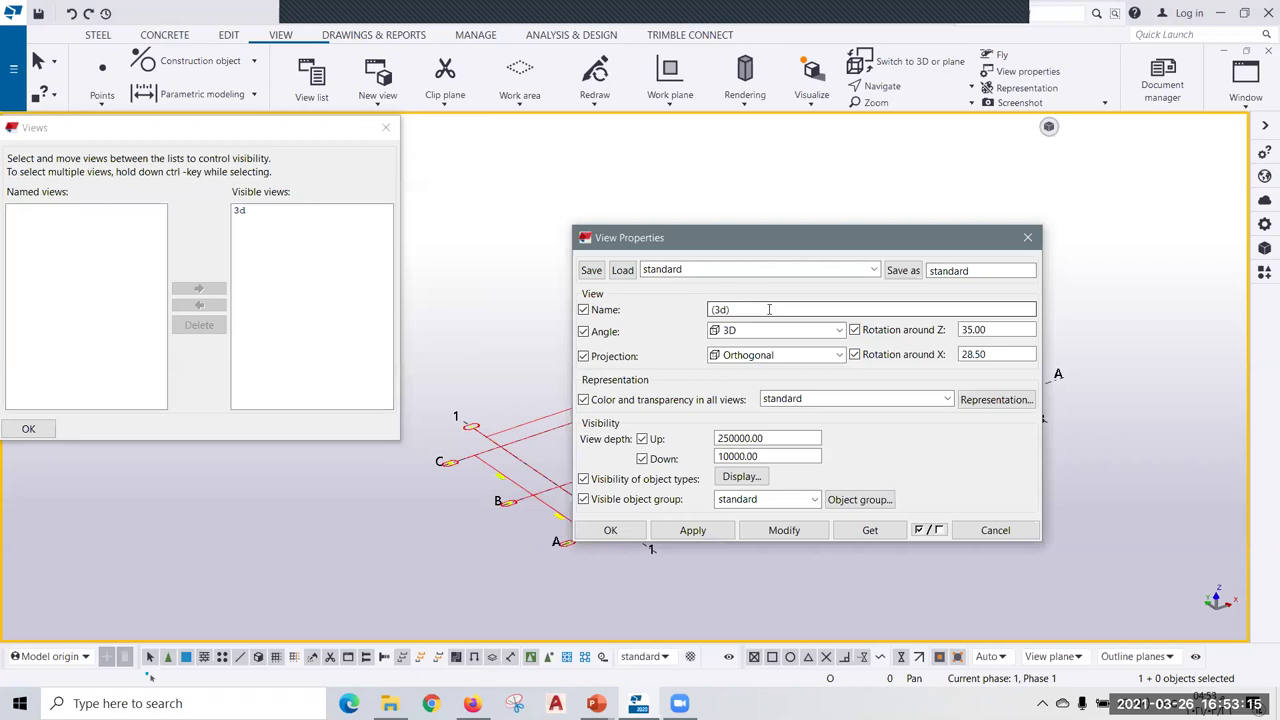
pyautogui.write('3D-1')
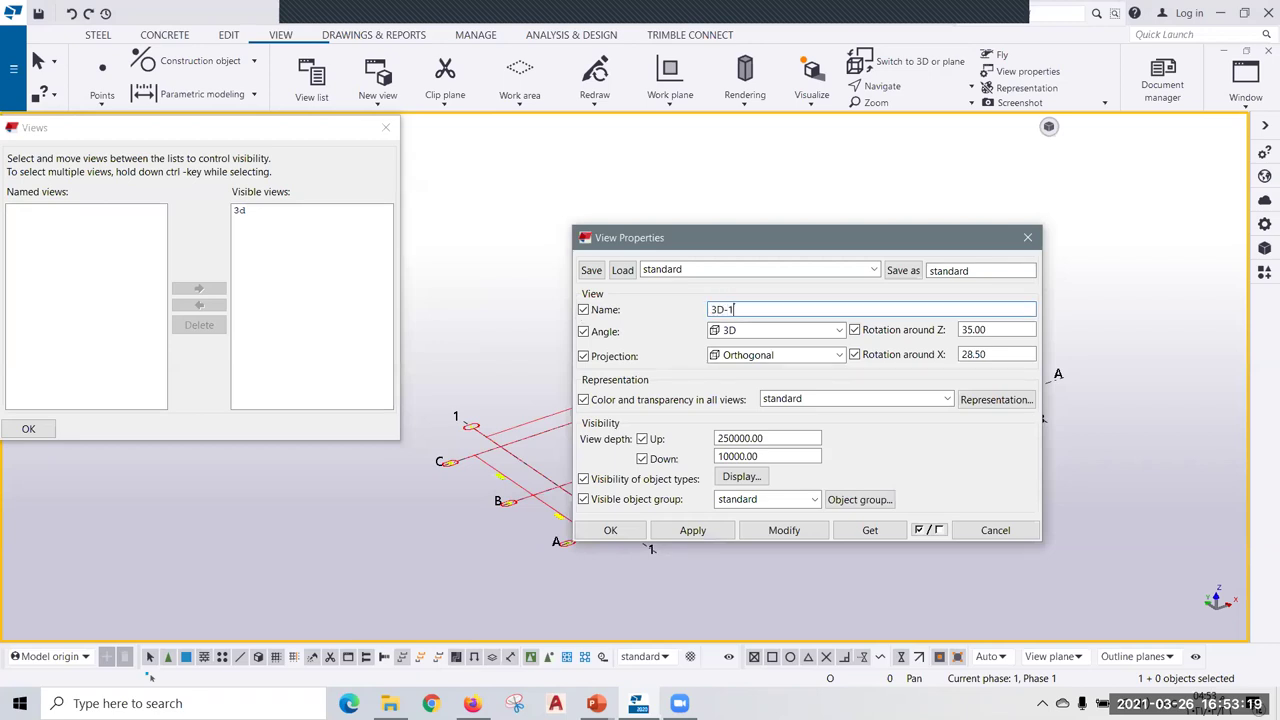
pyautogui.click(798, 534)
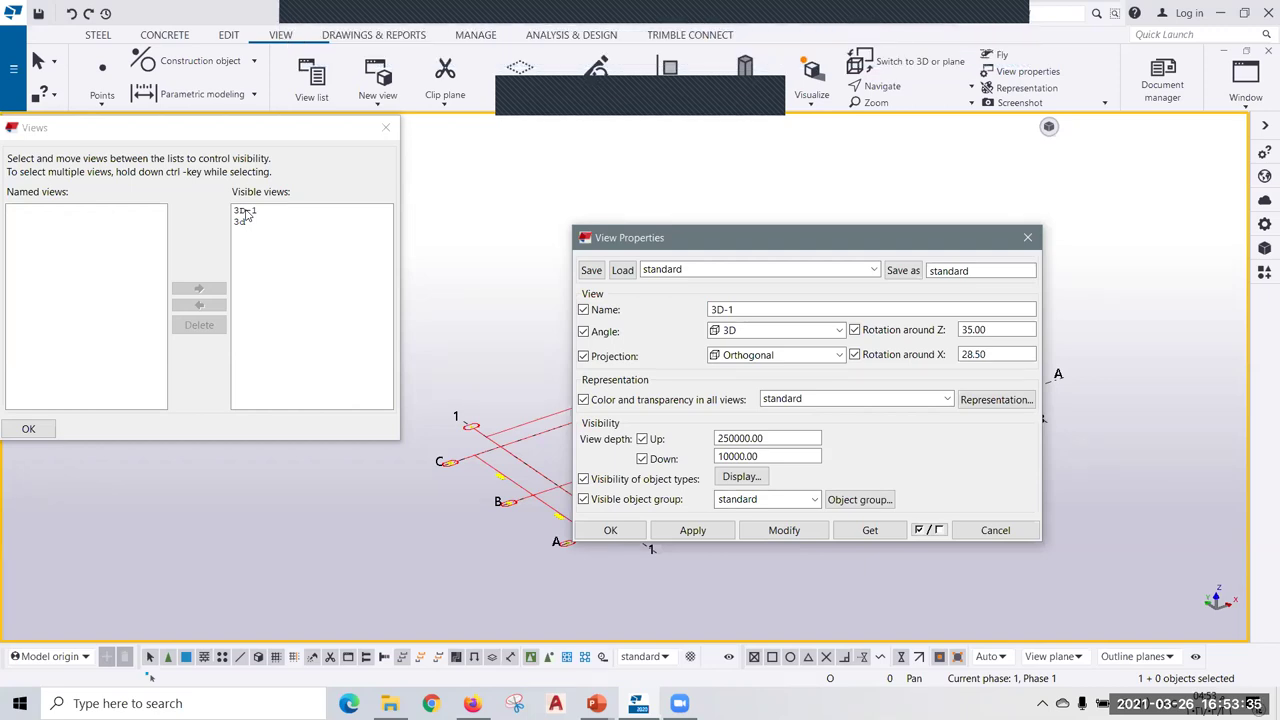
pyautogui.click(1027, 237)
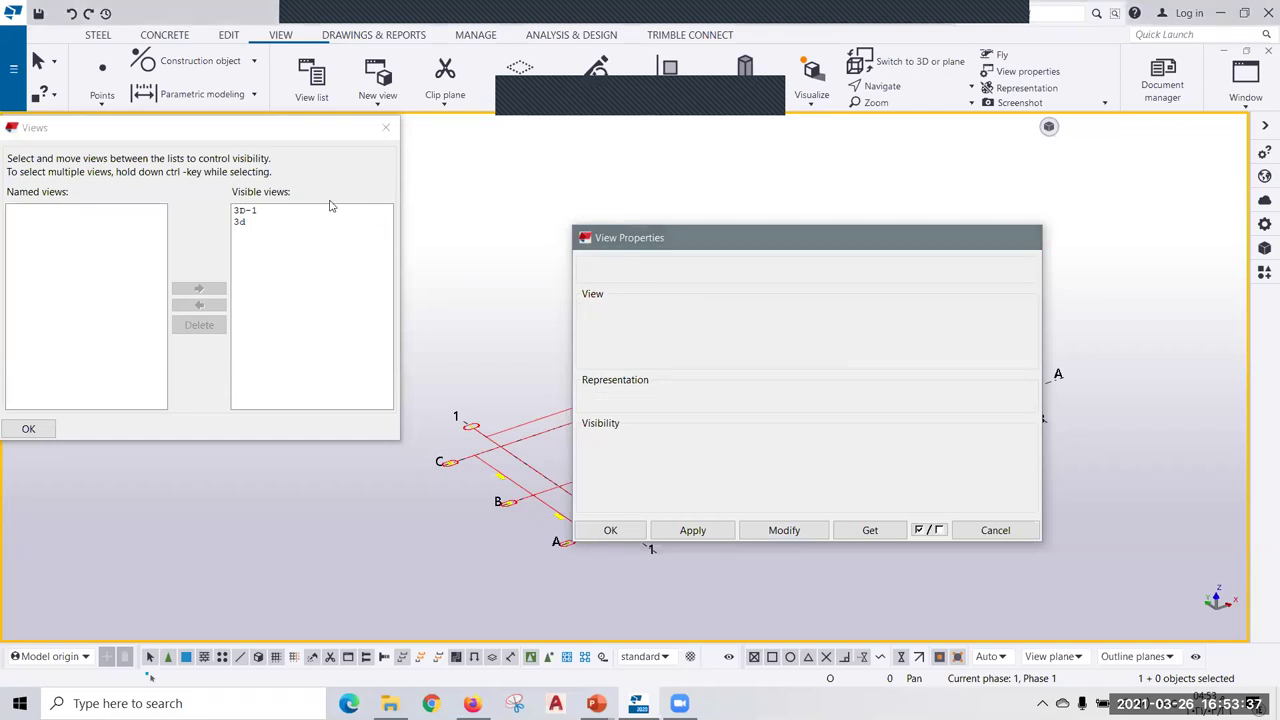
# Move the 3d view to Named views so only 3D-1 remains visible.
pyautogui.moveTo(275, 126); pyautogui.dragTo(395, 134)
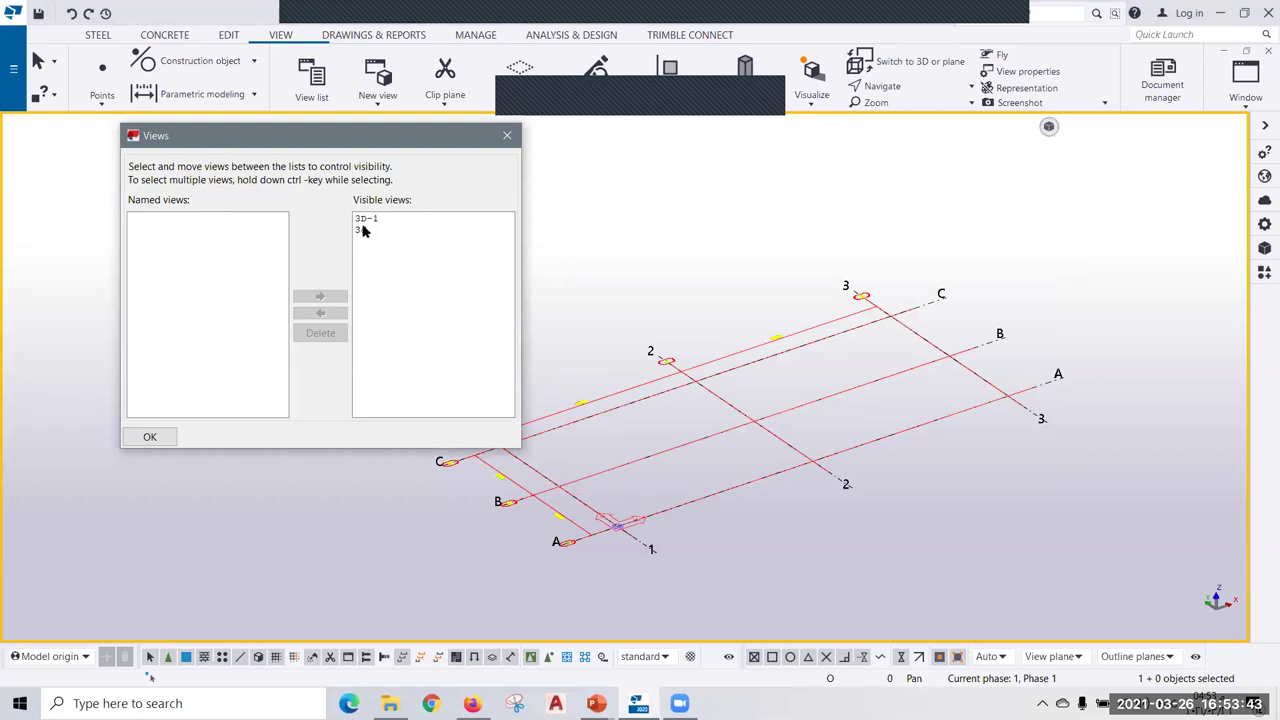
pyautogui.click(362, 231)
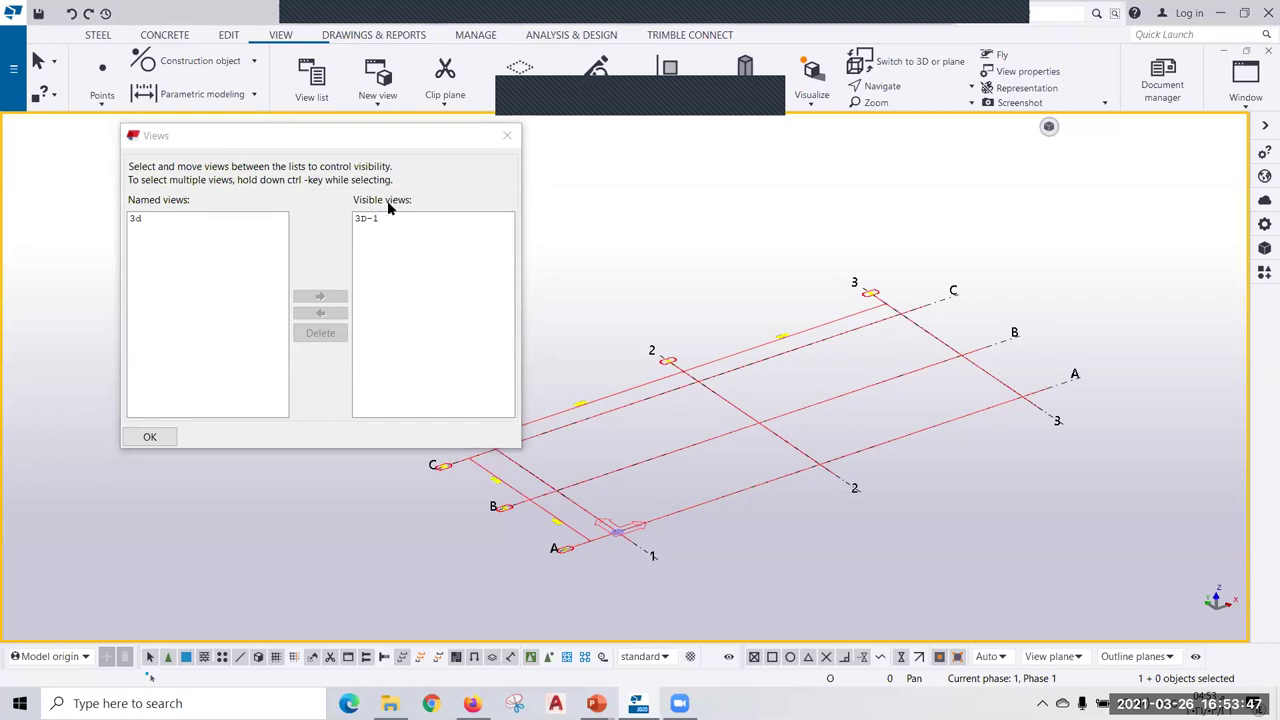
pyautogui.click(161, 225)
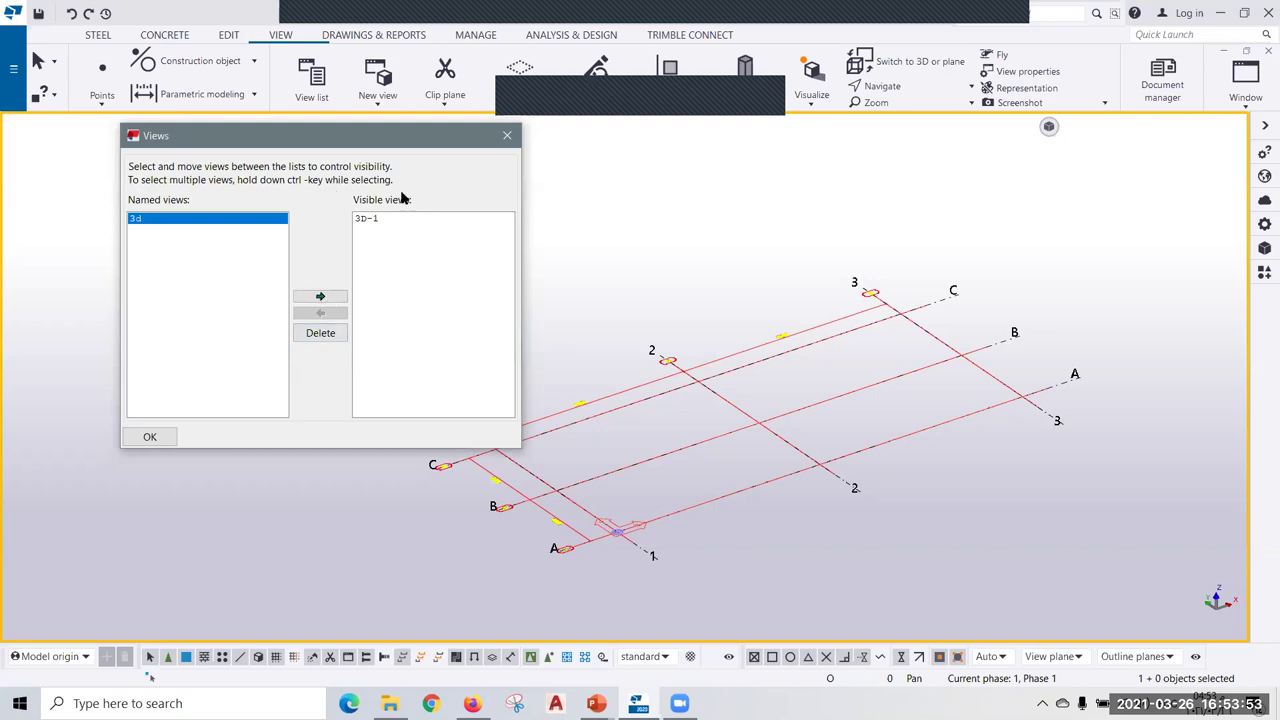
pyautogui.click(319, 297)
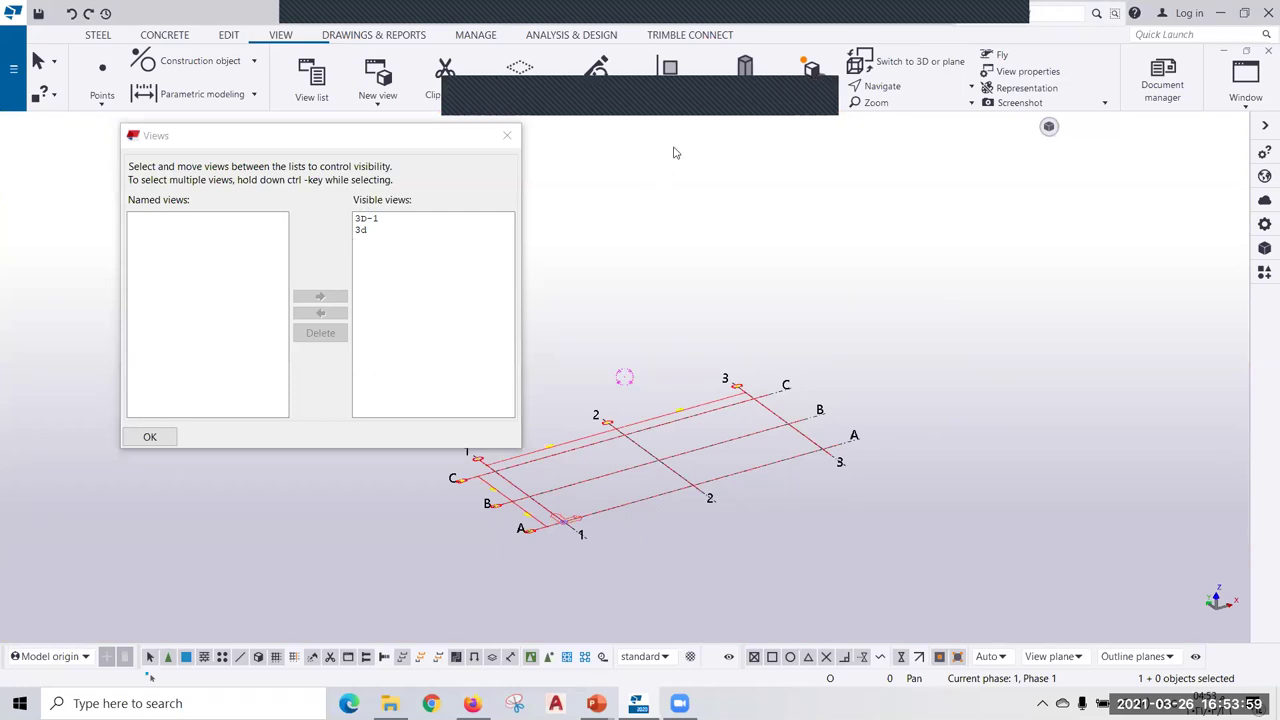
pyautogui.click(381, 220)
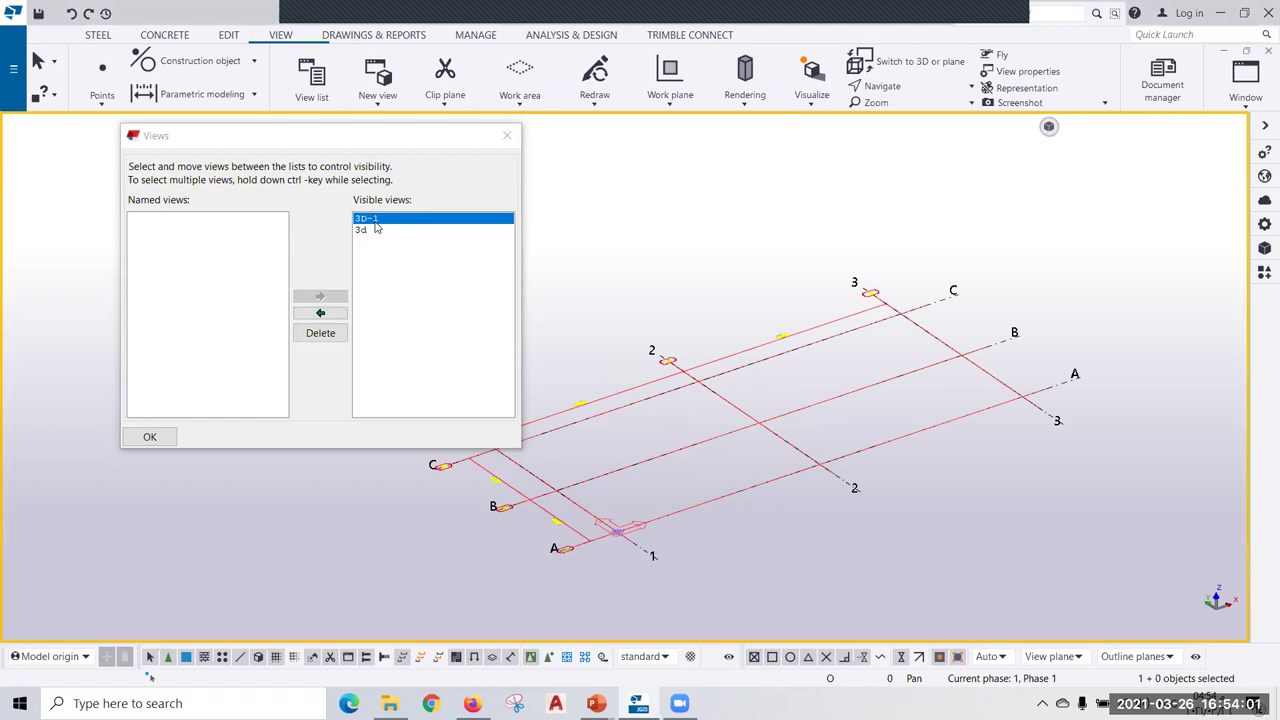
pyautogui.click(370, 230)
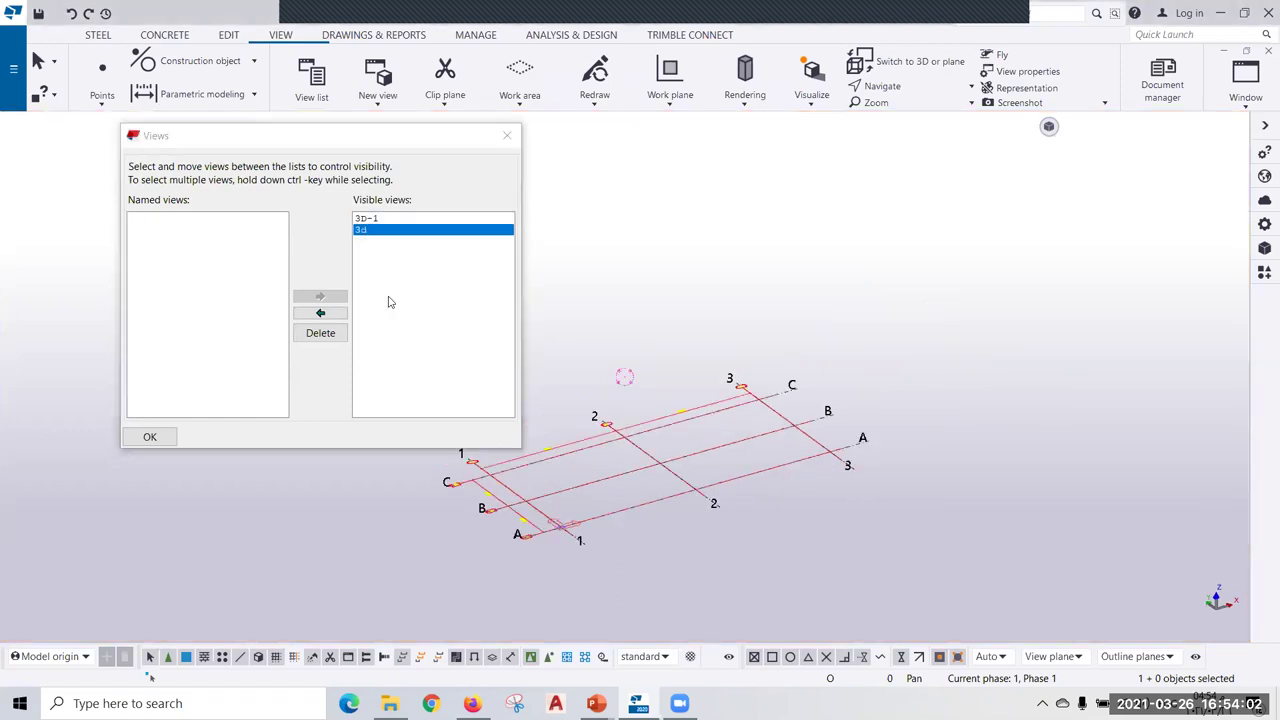
pyautogui.click(320, 314)
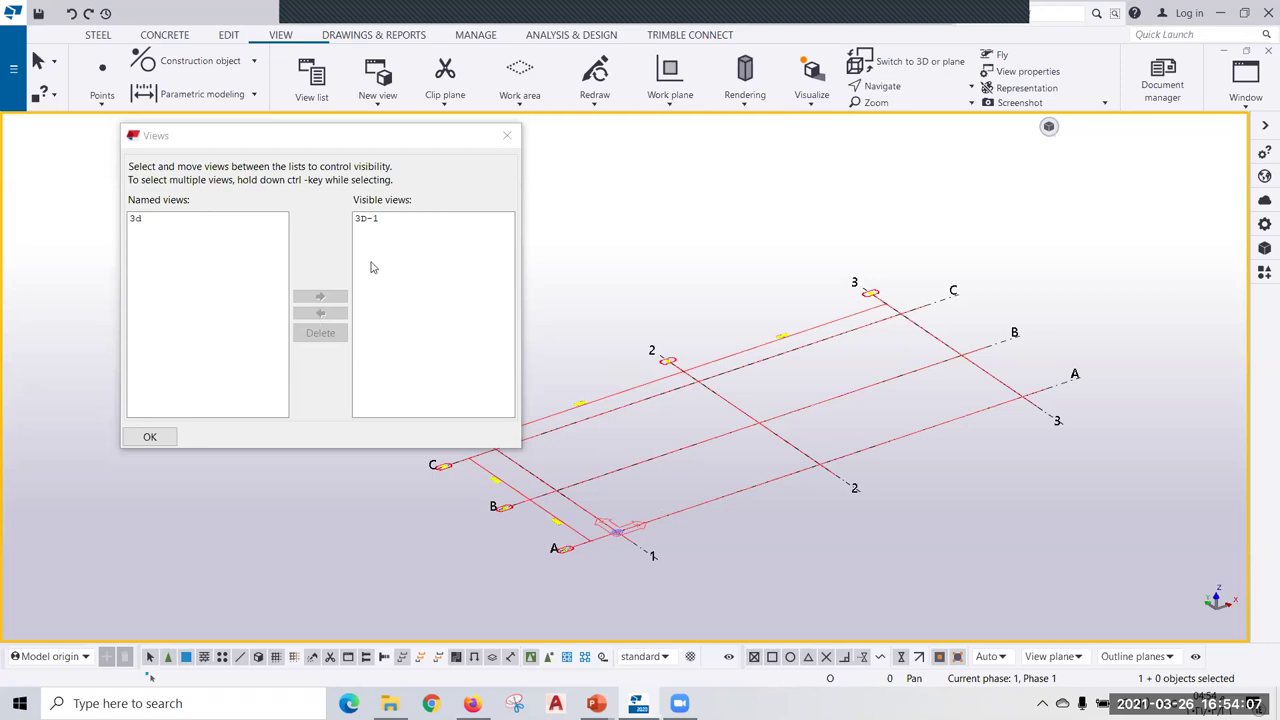
pyautogui.click(372, 222)
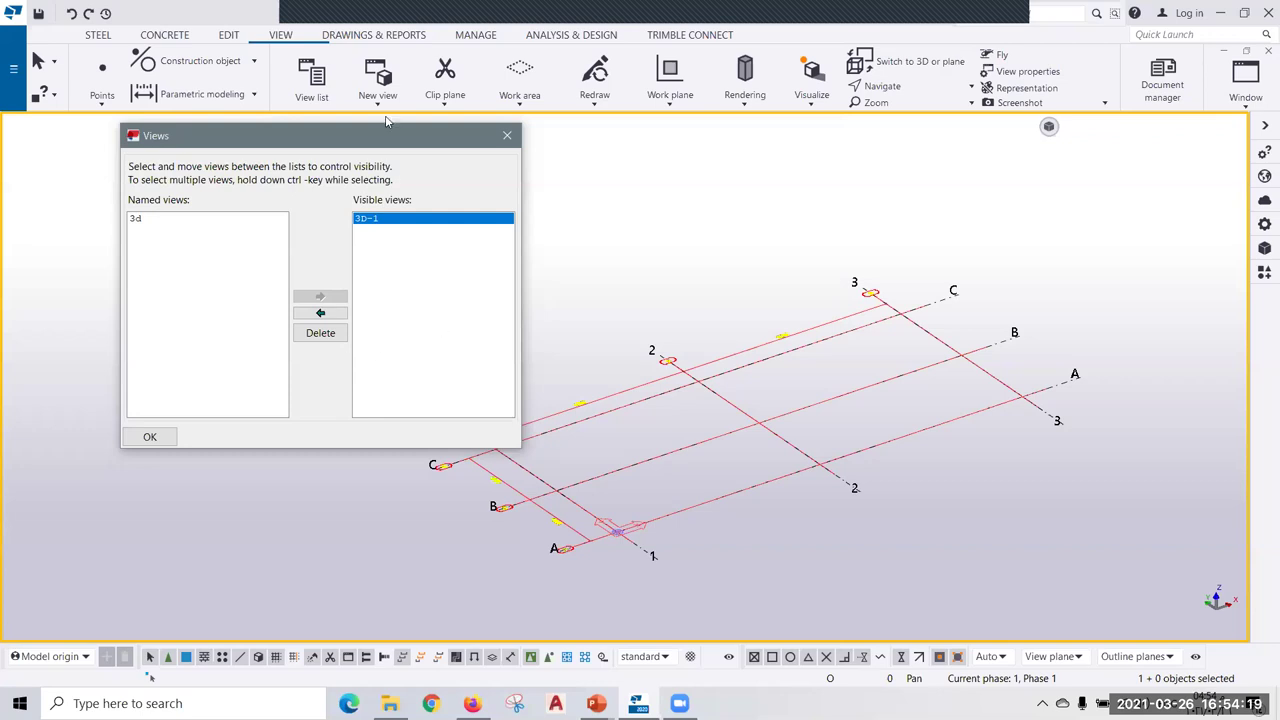
pyautogui.click(372, 100)
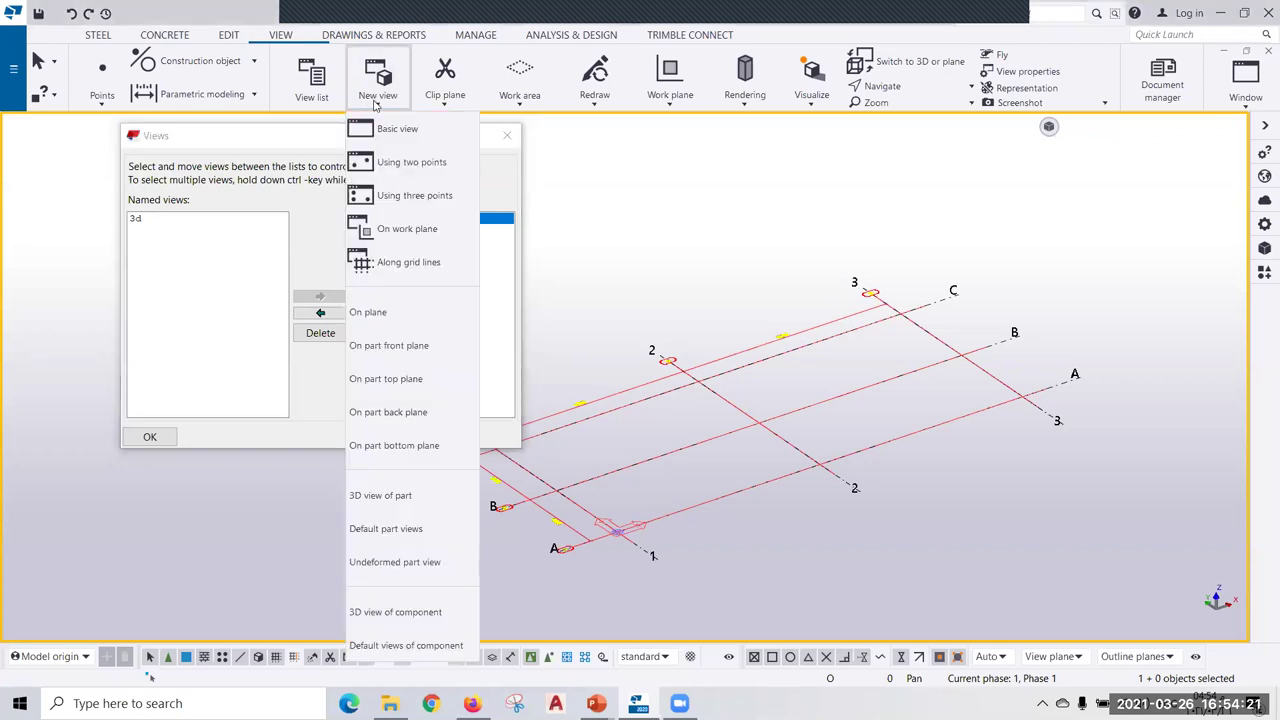
# Create a plan view on the current work plane and rename it to 123.
pyautogui.click(410, 229)
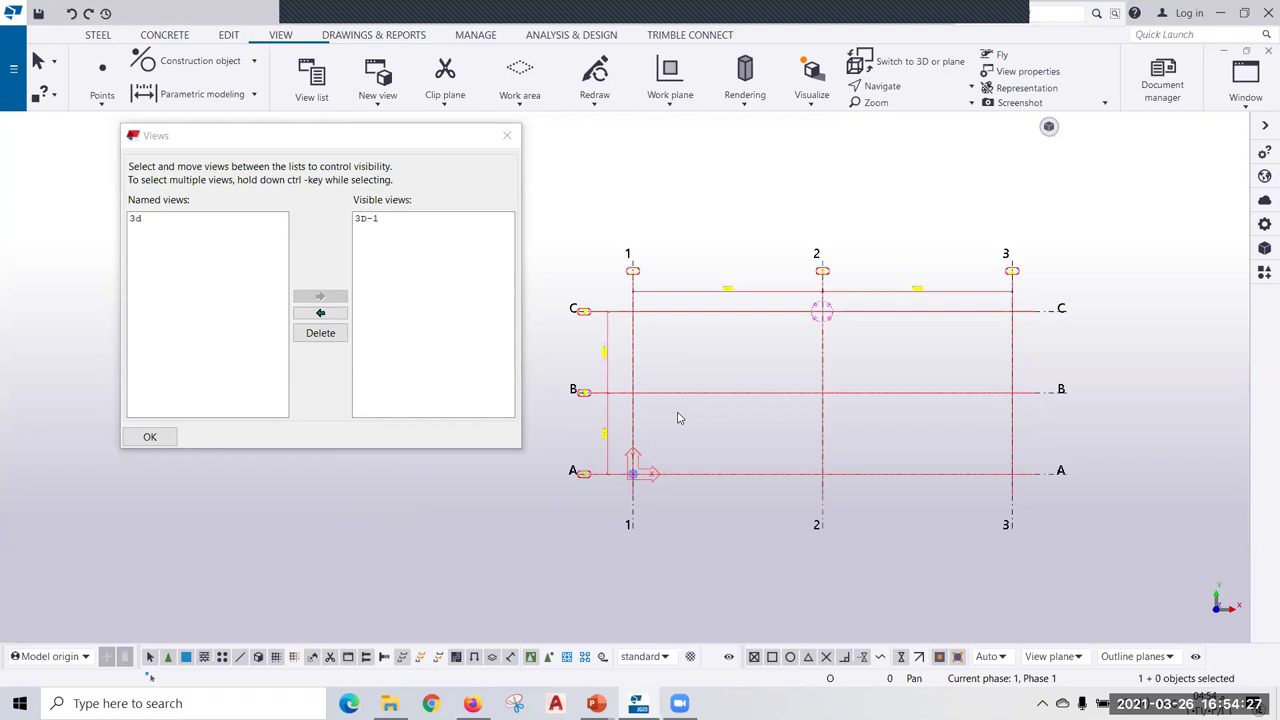
pyautogui.doubleClick(898, 207)
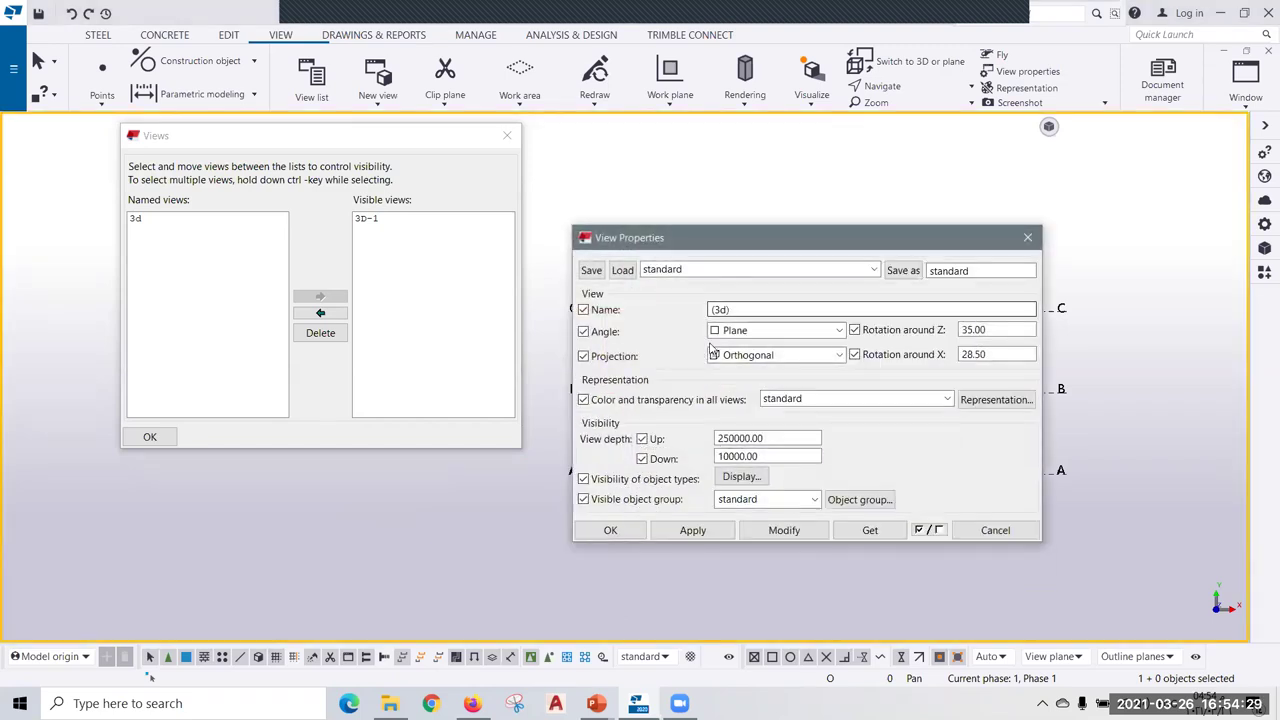
pyautogui.moveTo(740, 309); pyautogui.dragTo(650, 310)
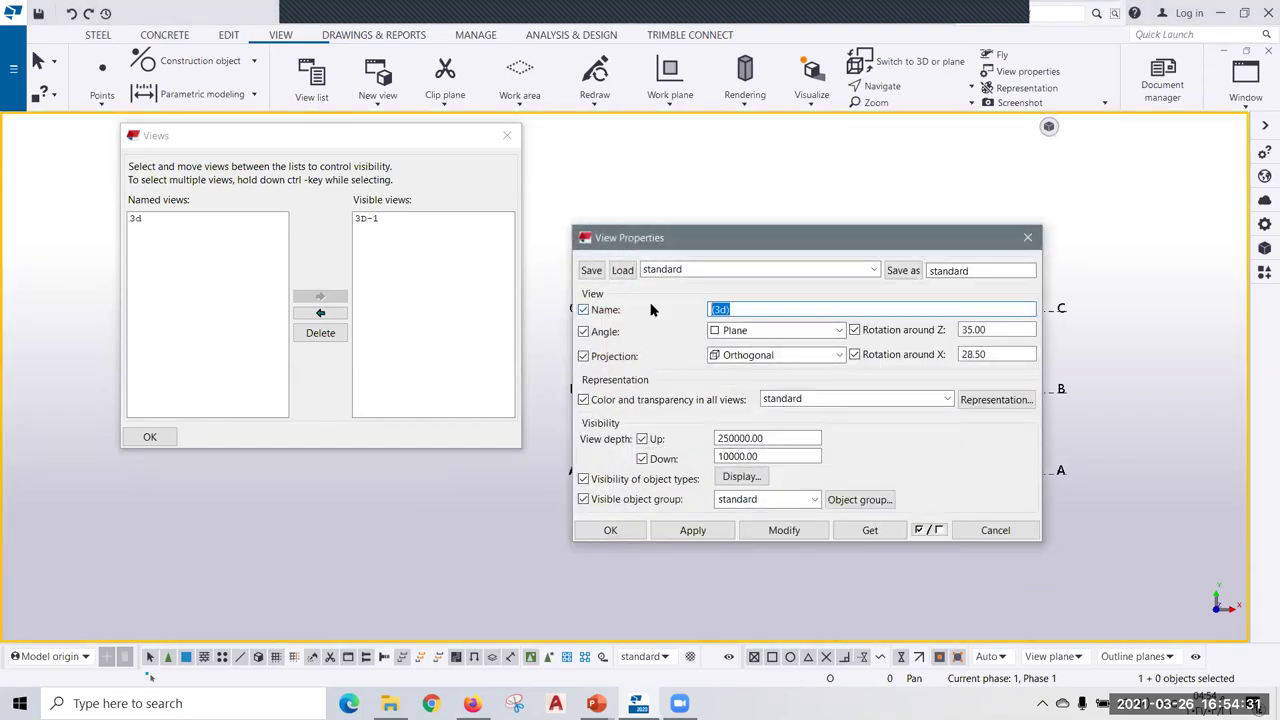
pyautogui.write('123')
pyautogui.click(784, 530)
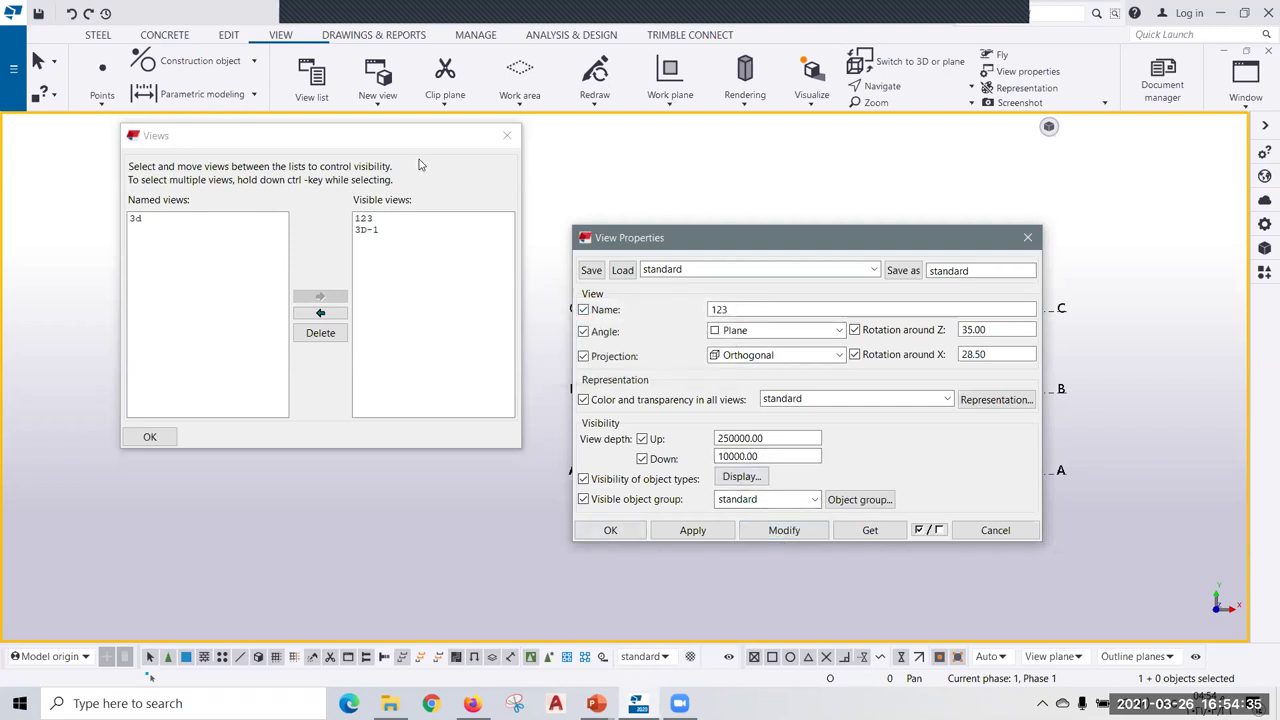
pyautogui.click(1027, 237)
pyautogui.click(378, 100)
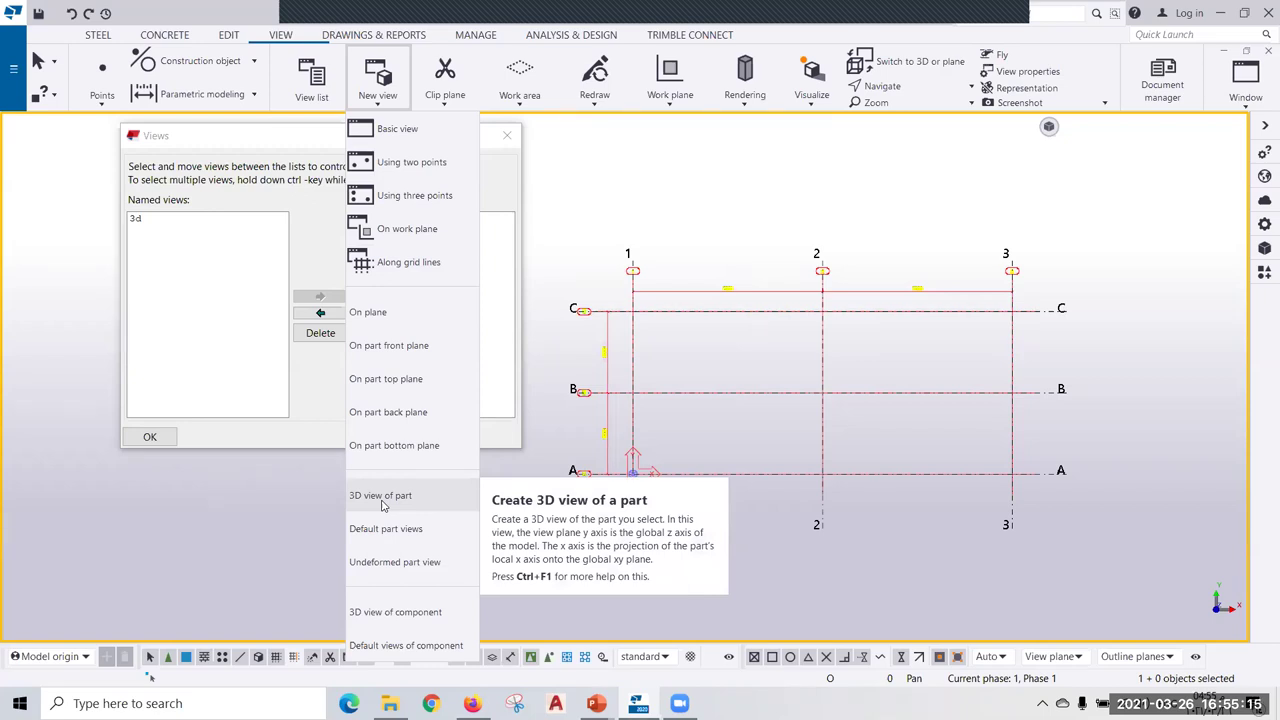
# Draw a 3500-long steel beam between two points on grid line B.
pyautogui.click(98, 36)
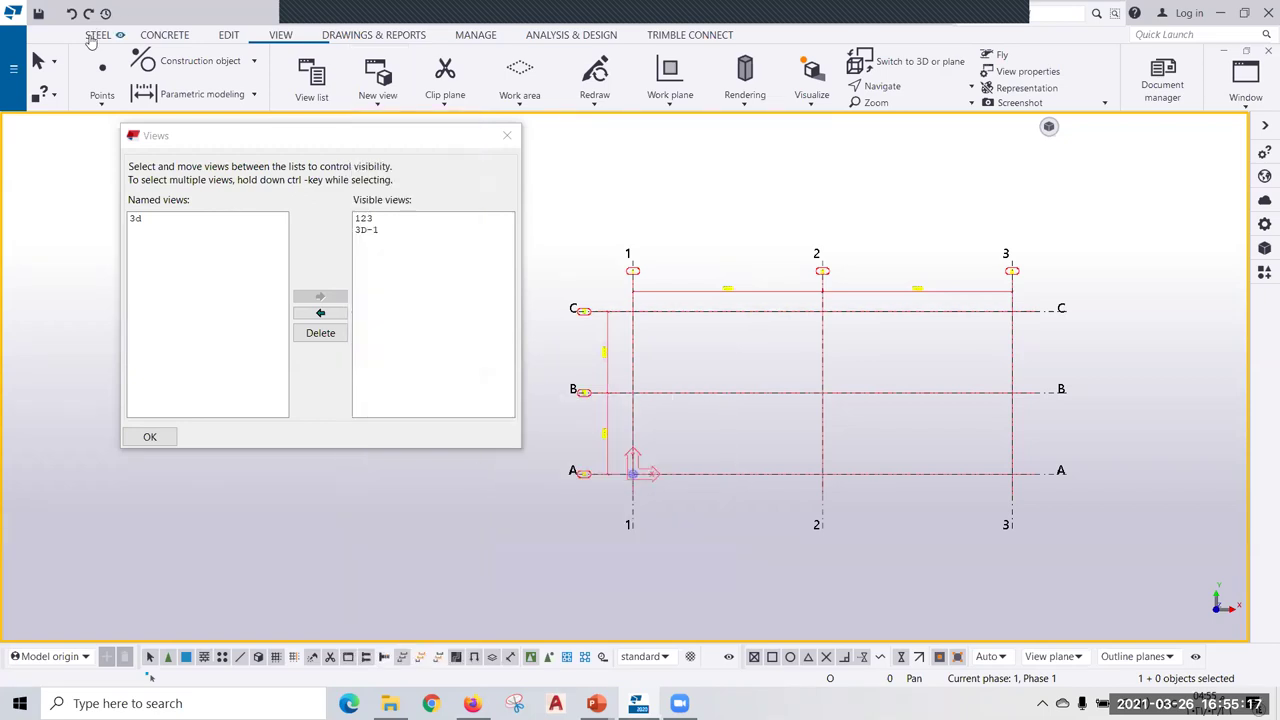
pyautogui.scroll(2, 794, 460)
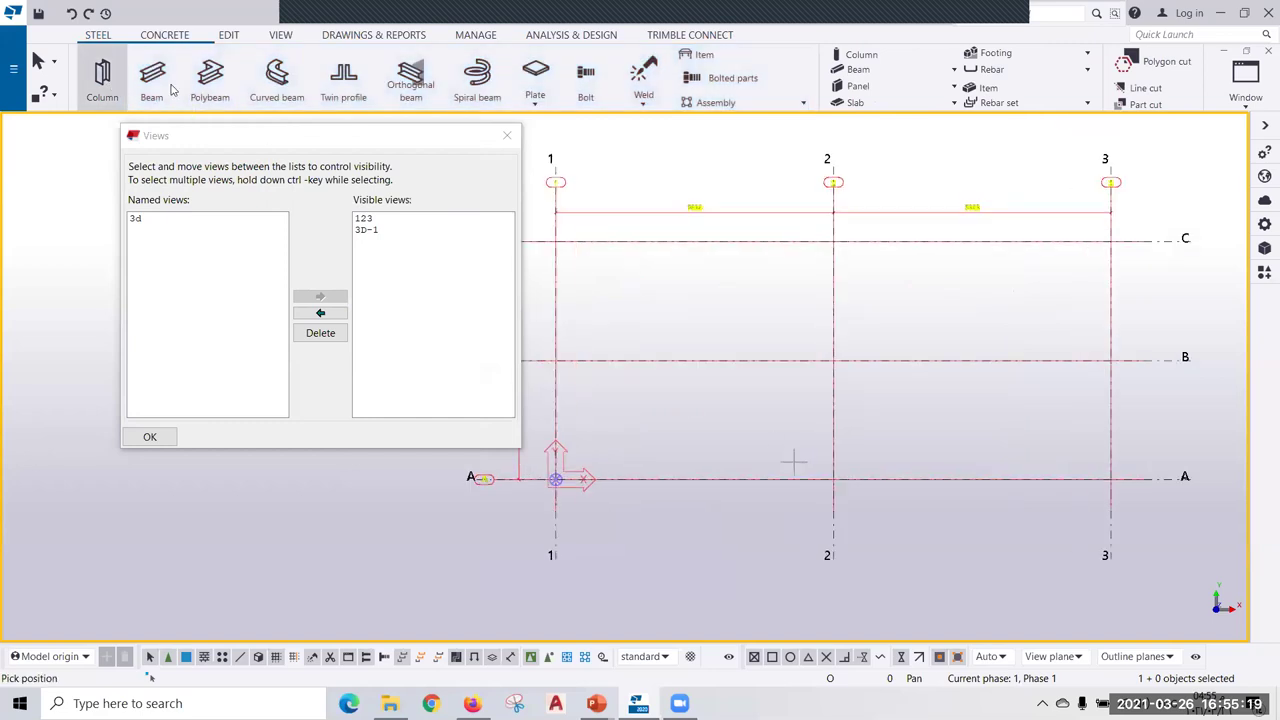
pyautogui.click(154, 78)
pyautogui.click(663, 358)
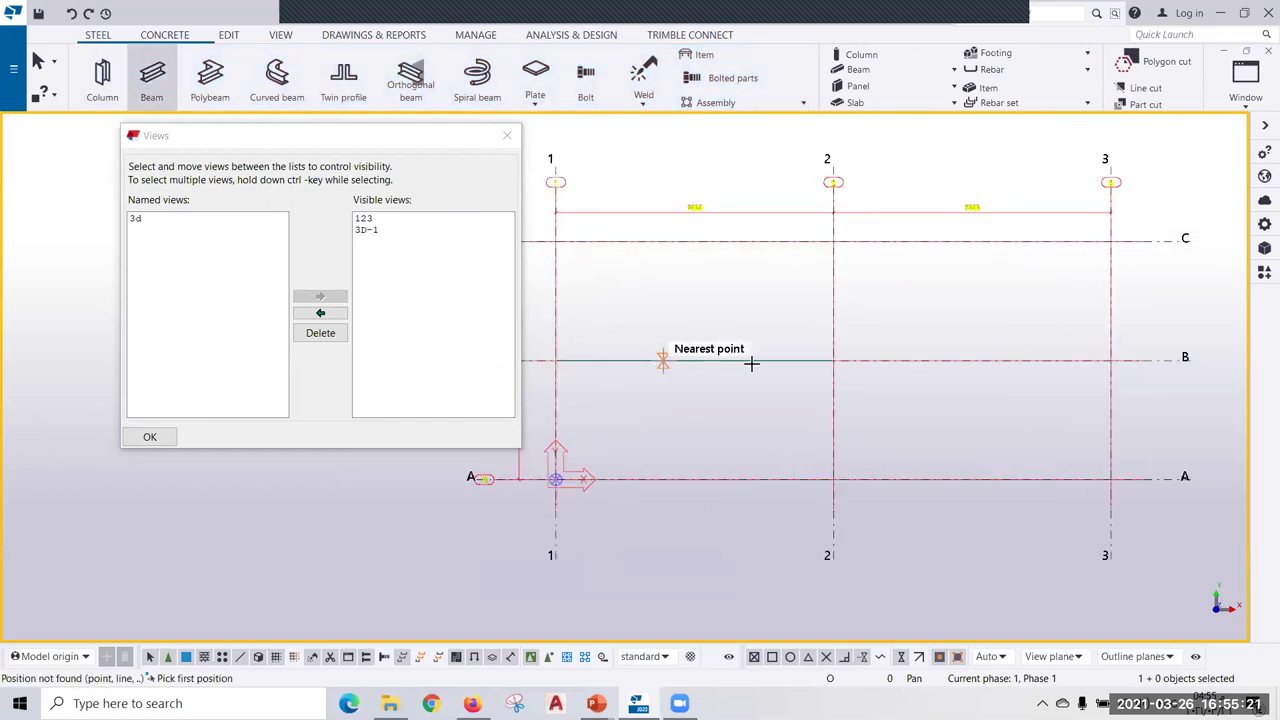
pyautogui.click(802, 360)
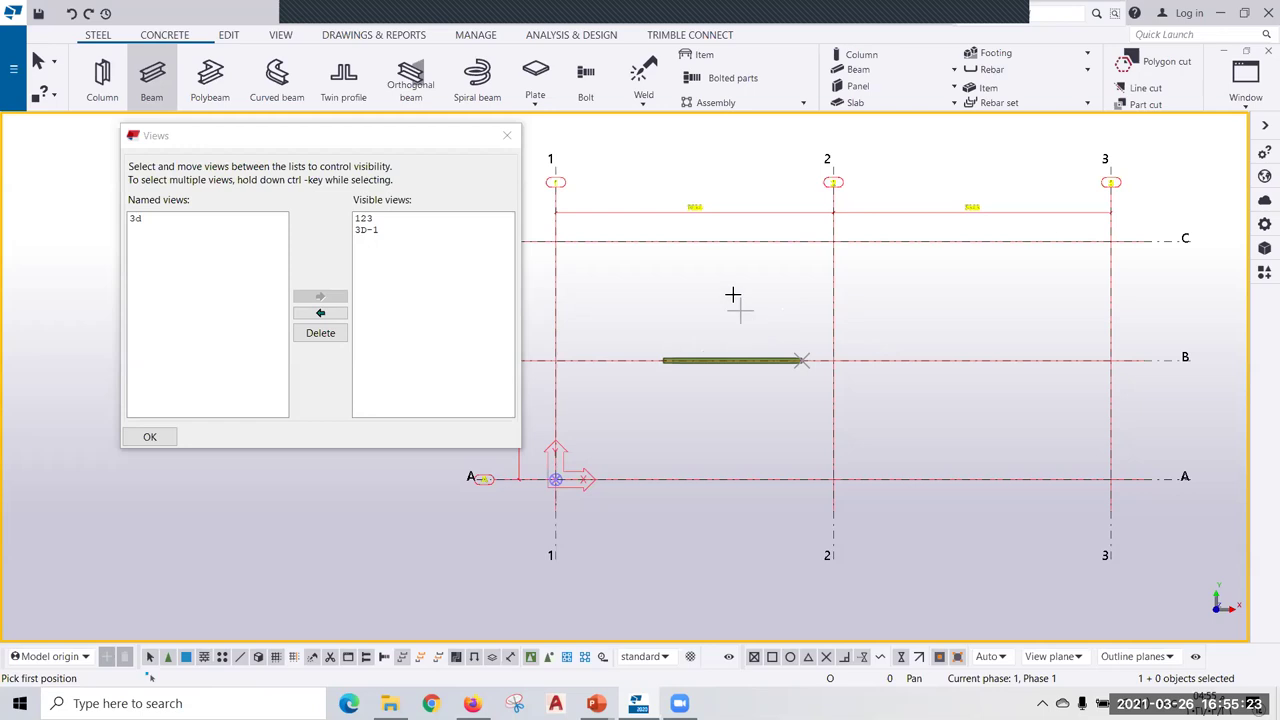
pyautogui.scroll(2, 674, 380)
pyautogui.scroll(1, 671, 371)
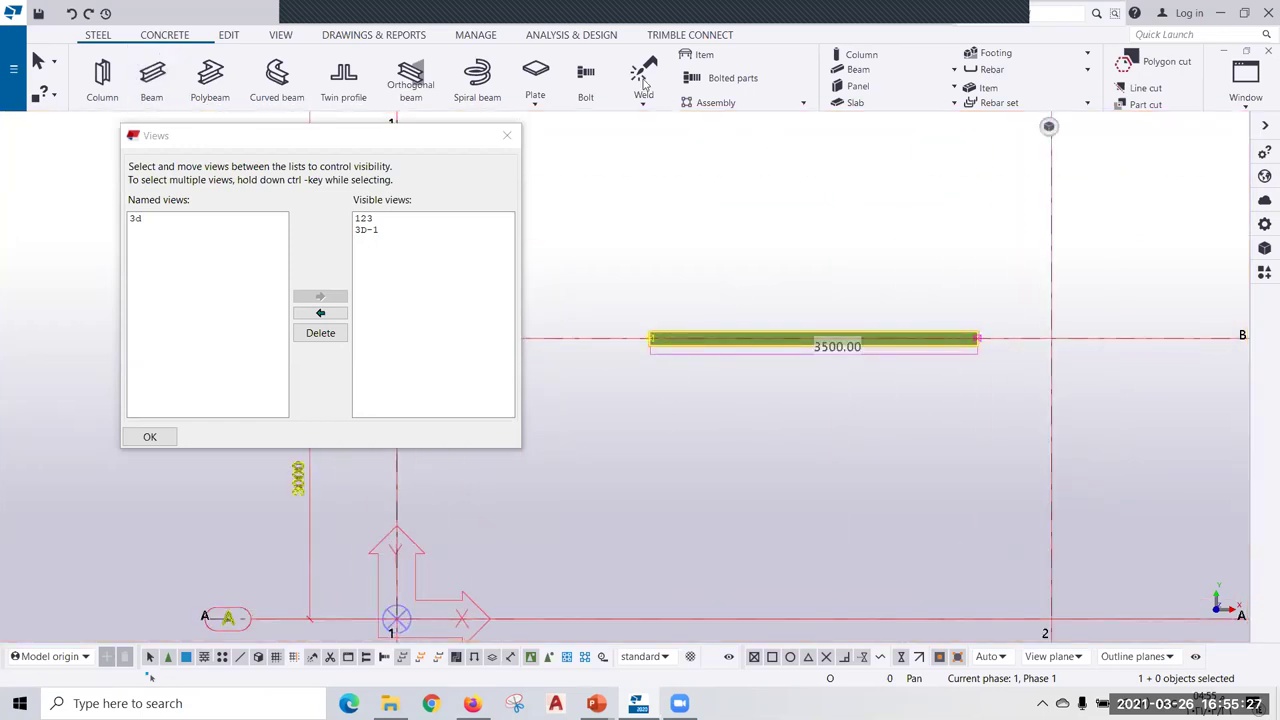
# Start a 3D view of the beam part from the New view choices.
pyautogui.click(280, 35)
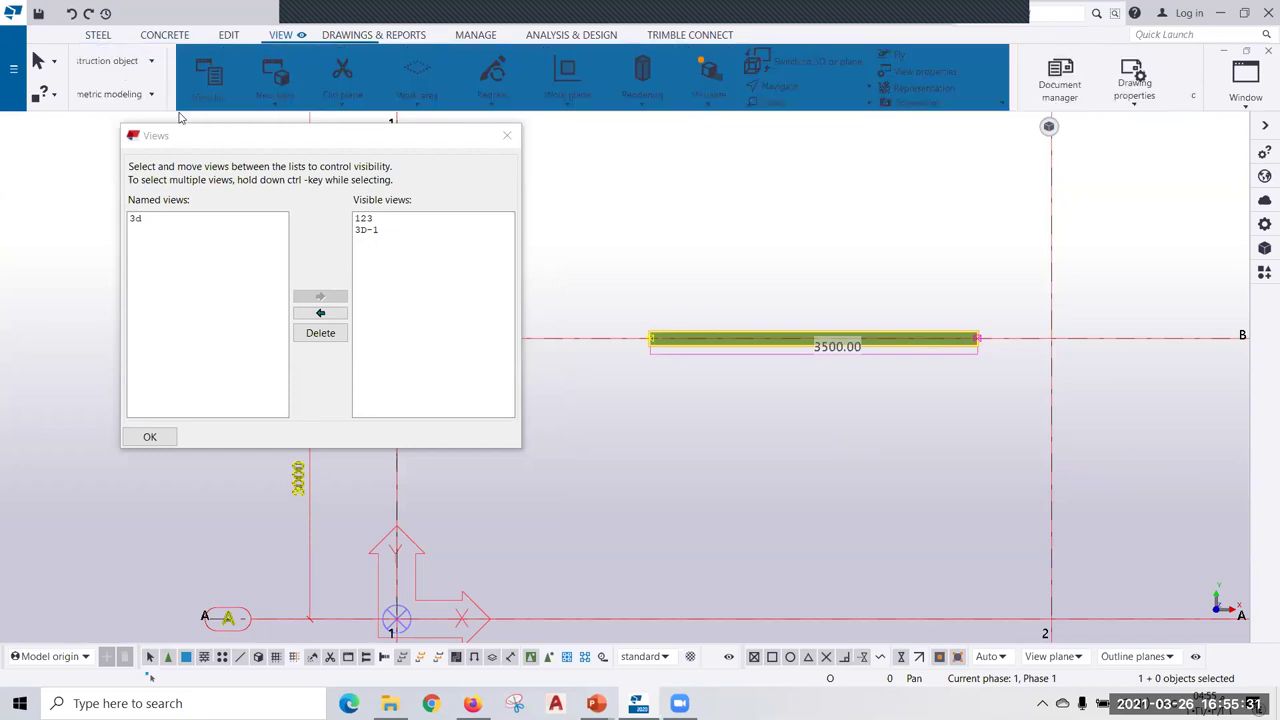
pyautogui.click(182, 90)
pyautogui.click(200, 491)
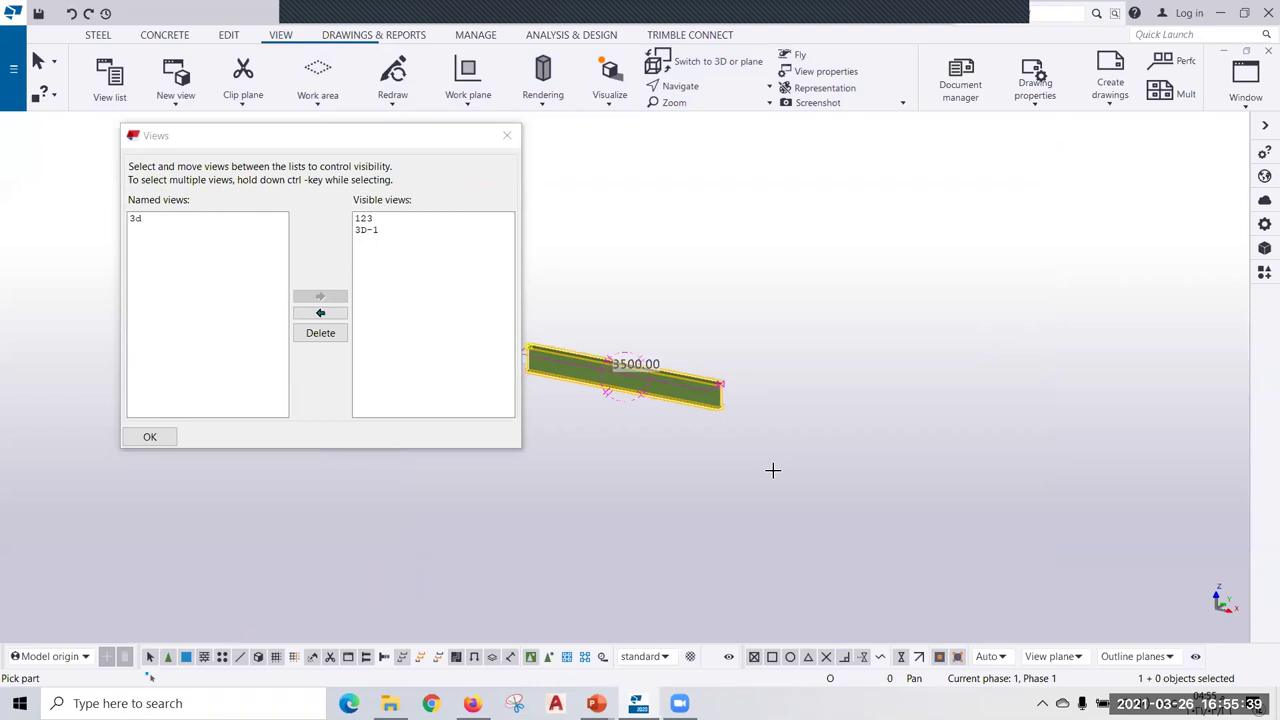
# Center the beam and create its default front, top, end and 3D part views.
pyautogui.moveTo(772, 470); pyautogui.dragTo(780, 489, button='middle')
pyautogui.scroll(2, 780, 489)
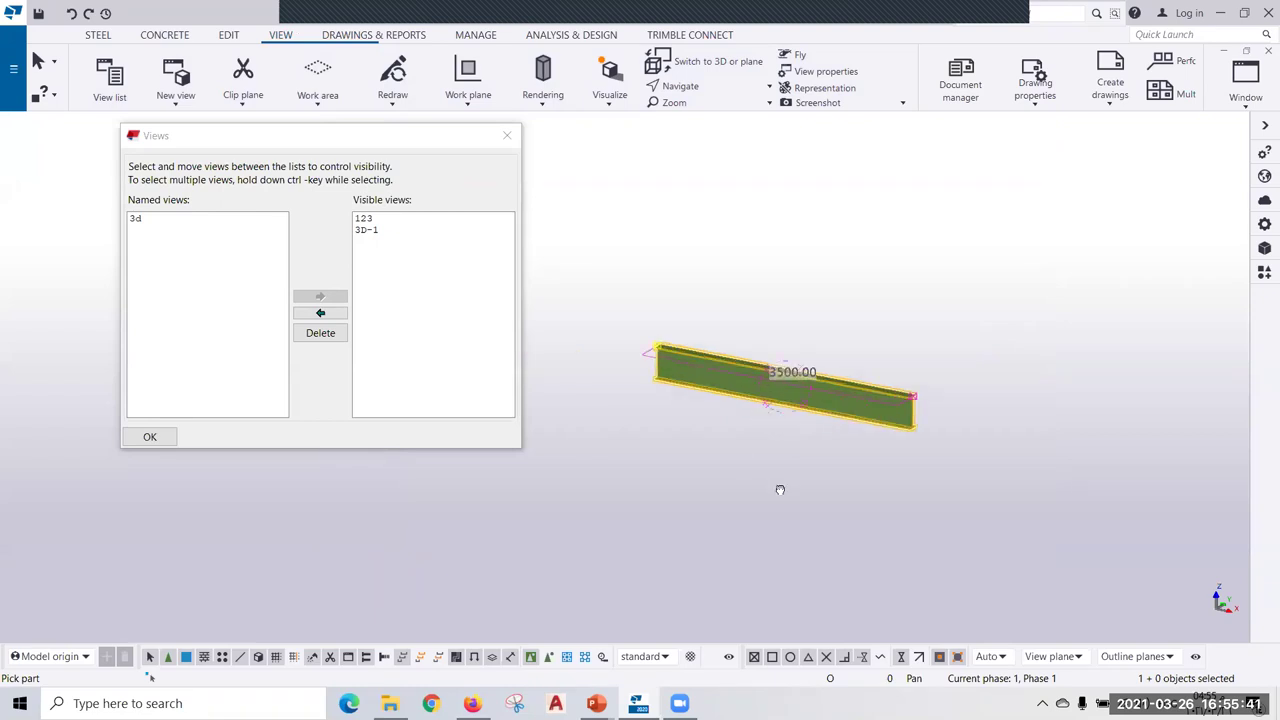
pyautogui.scroll(2, 780, 489)
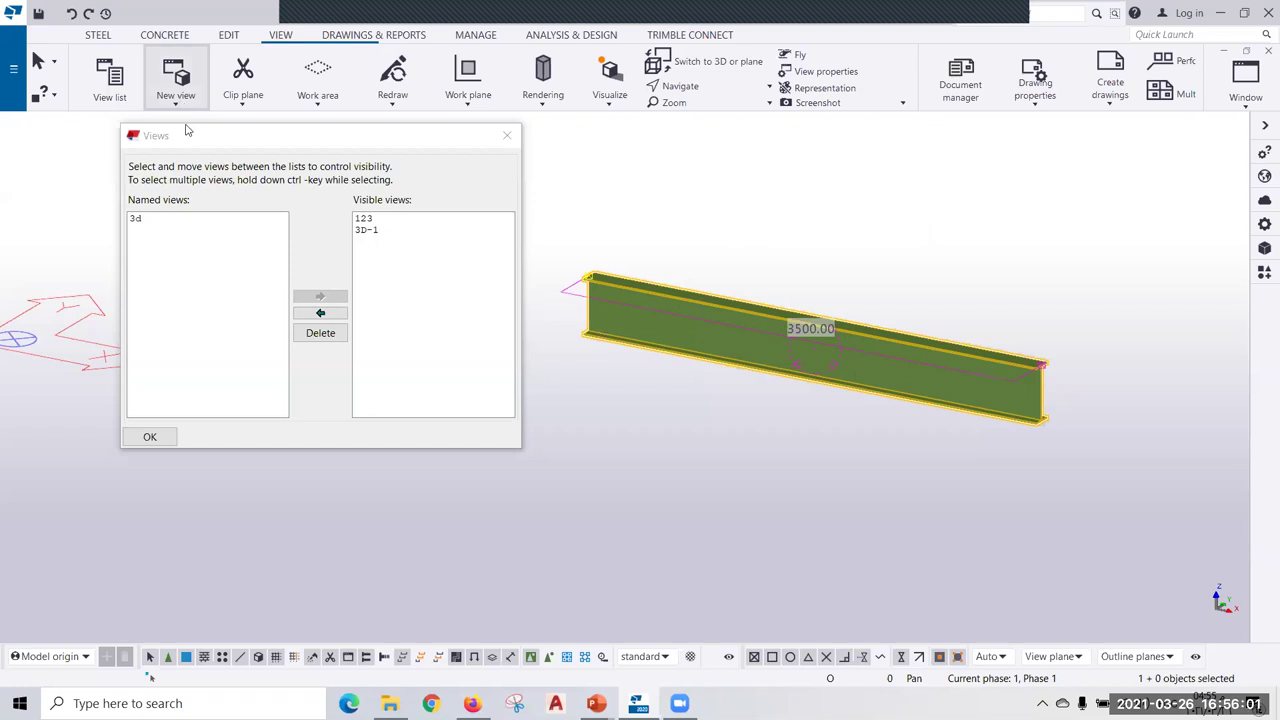
pyautogui.click(180, 104)
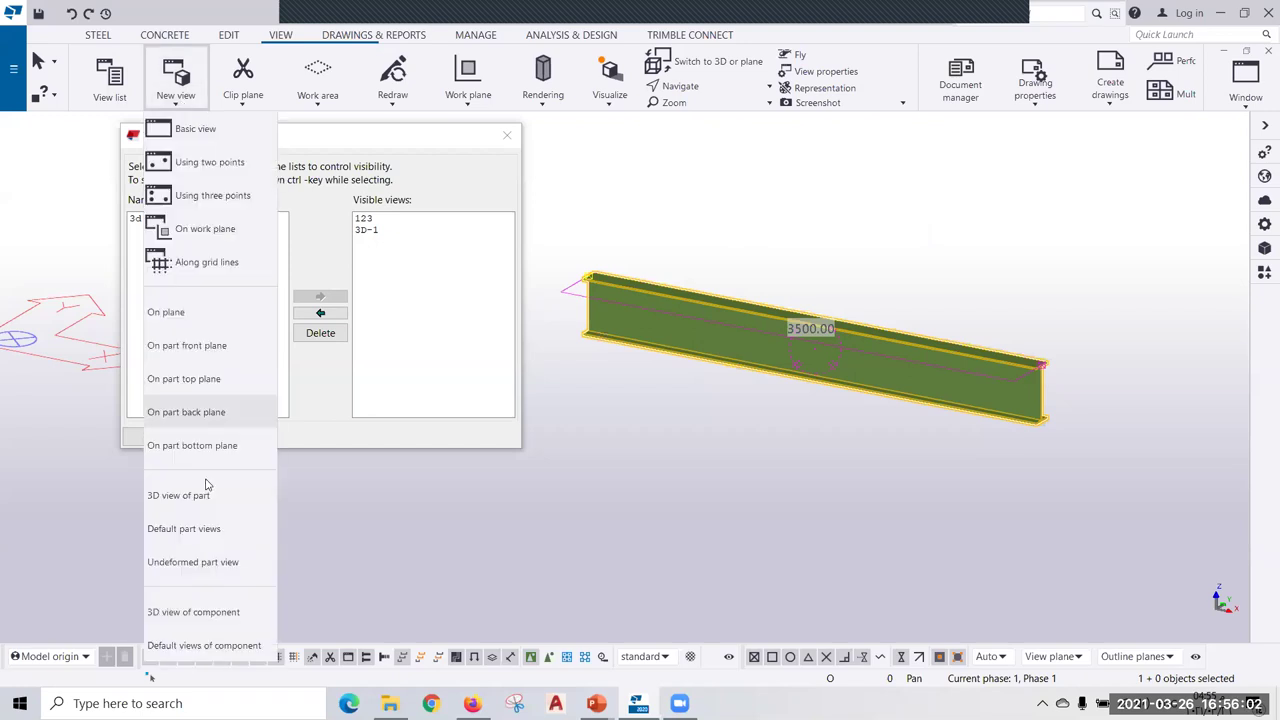
pyautogui.click(222, 533)
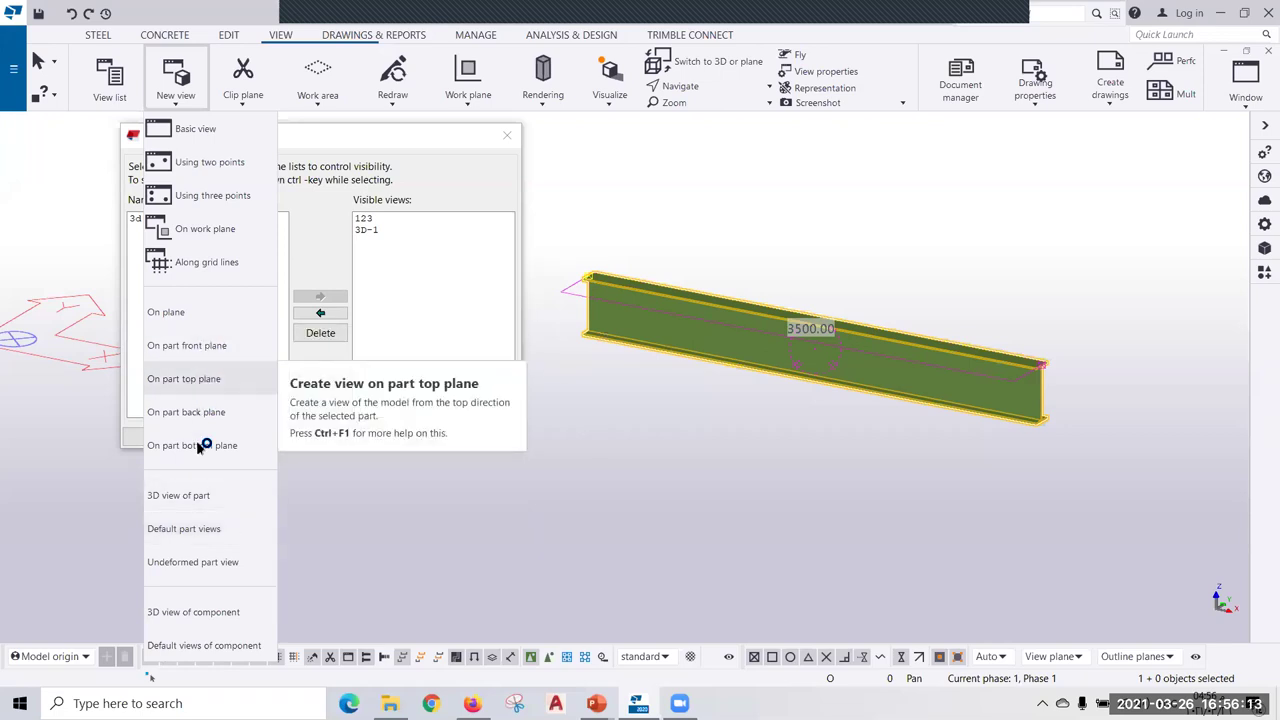
# Close the list of named and visible views.
pyautogui.click(199, 409)
pyautogui.click(197, 443)
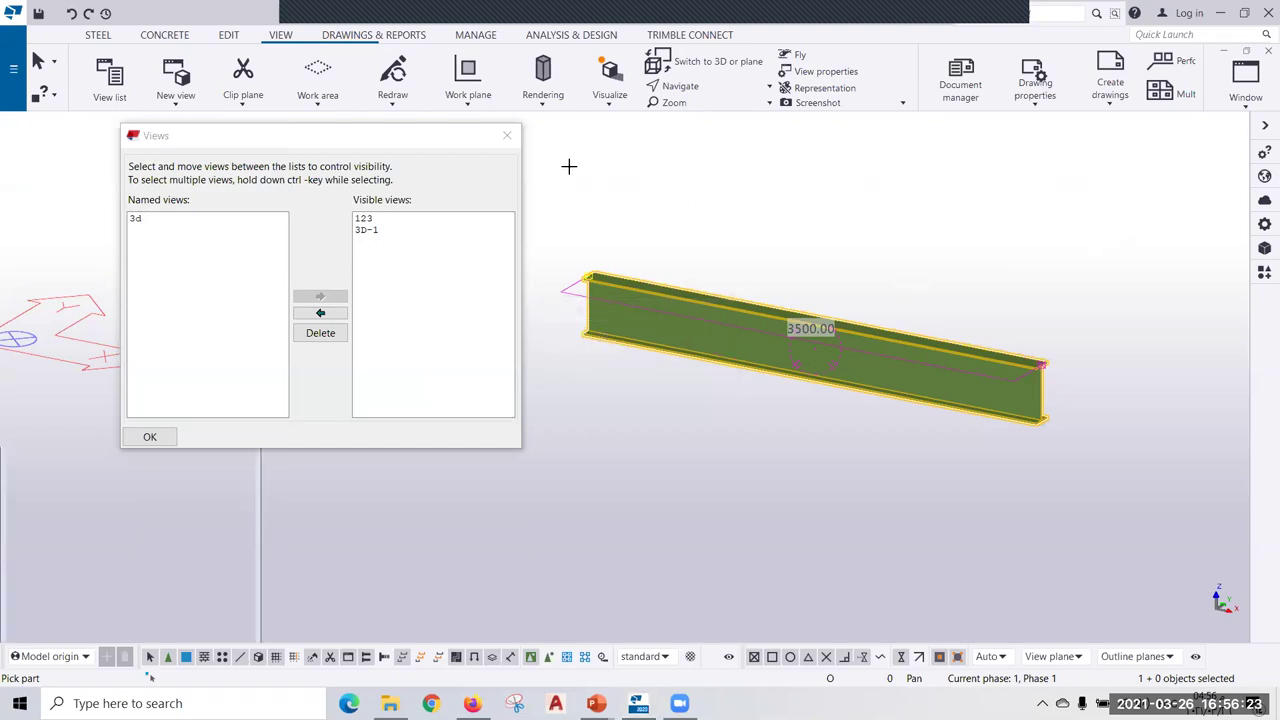
pyautogui.click(508, 136)
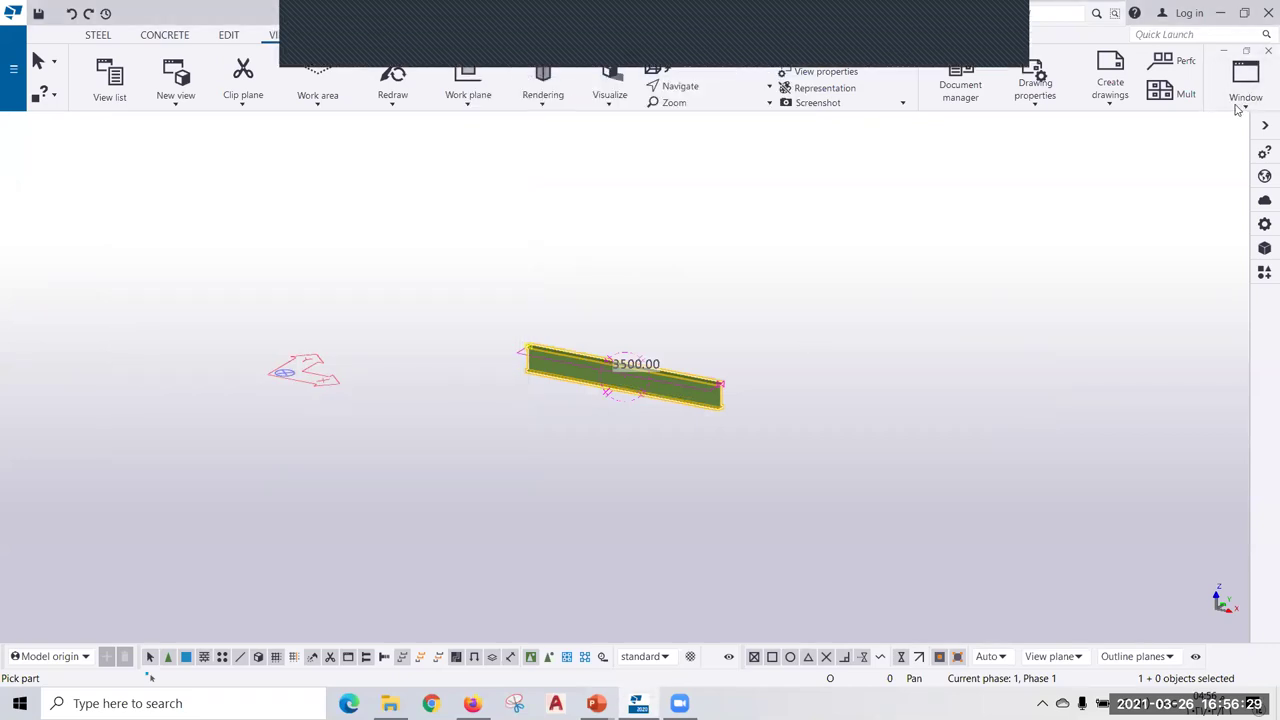
# Tile all open views, activate each part view, then maximize View 2 - 3D-1.
pyautogui.click(1246, 104)
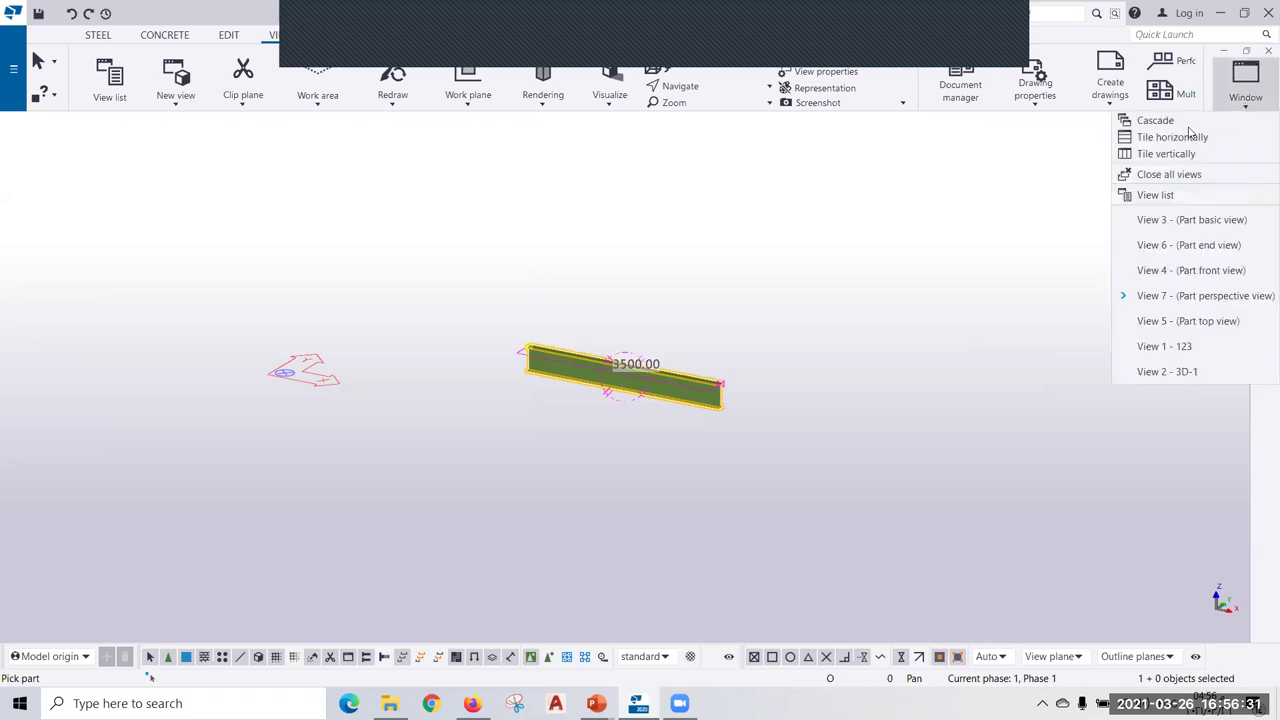
pyautogui.click(1172, 137)
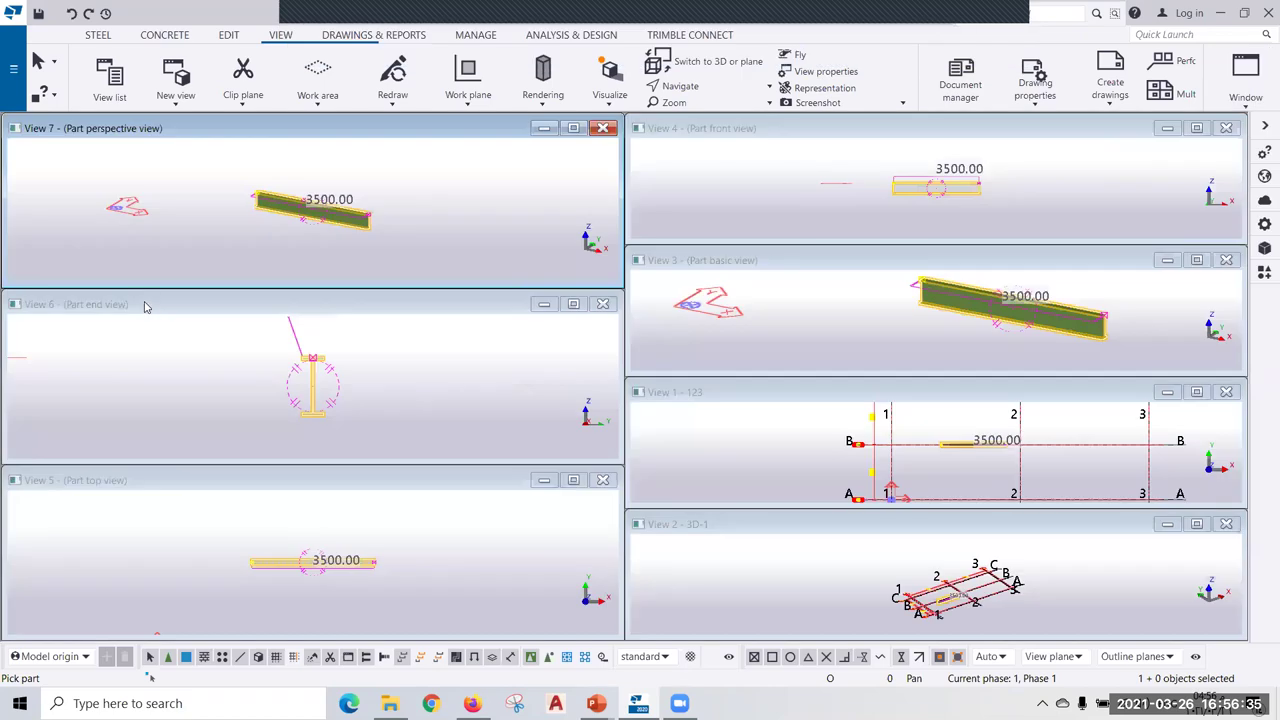
pyautogui.click(166, 465)
pyautogui.click(169, 487)
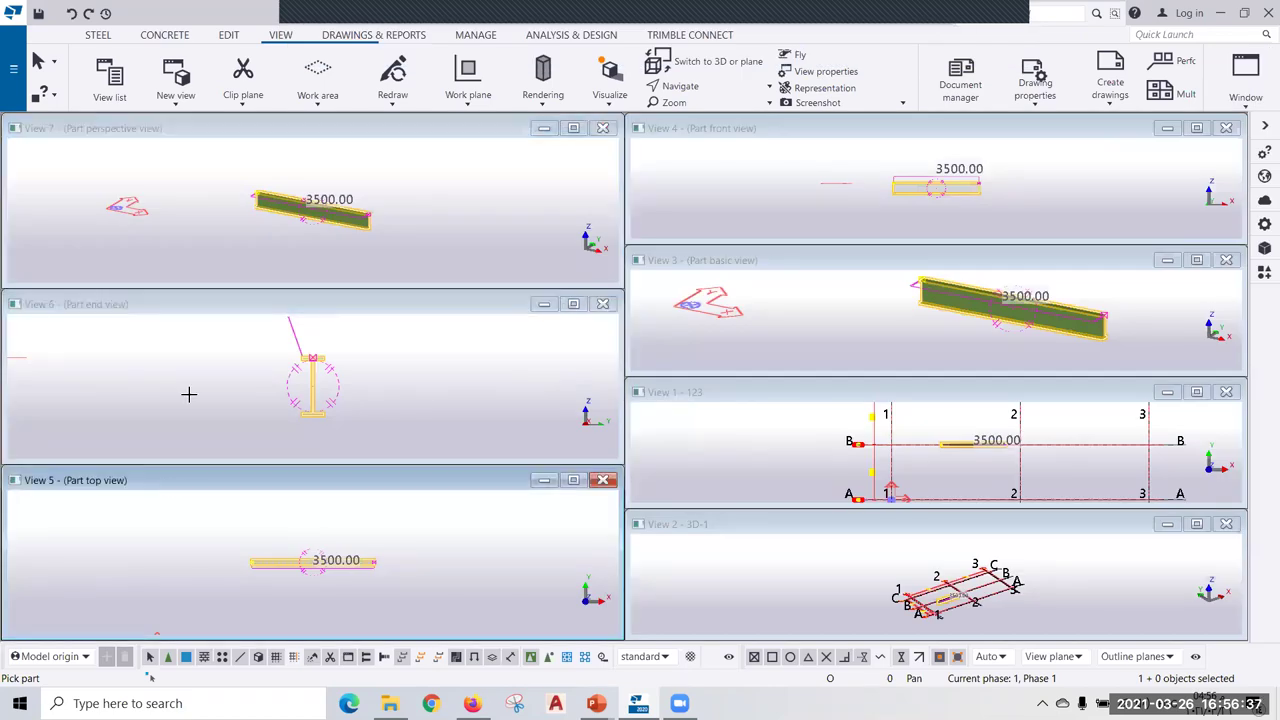
pyautogui.click(472, 129)
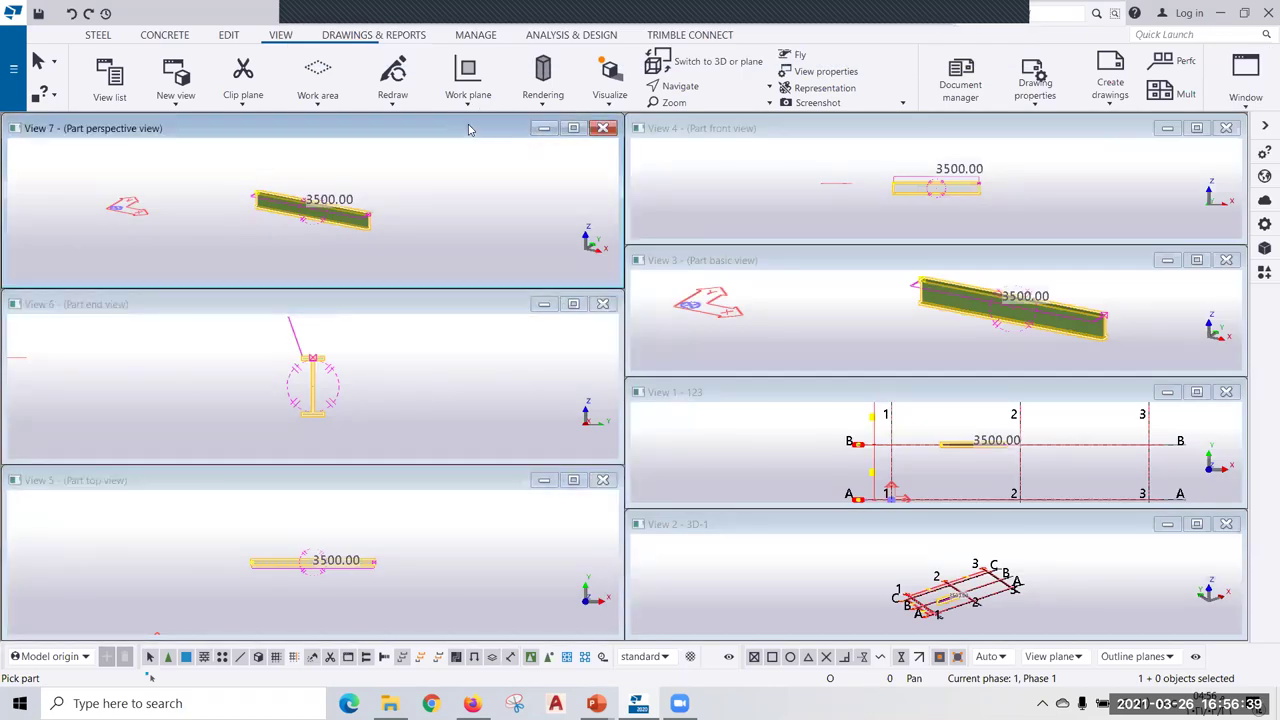
pyautogui.click(788, 135)
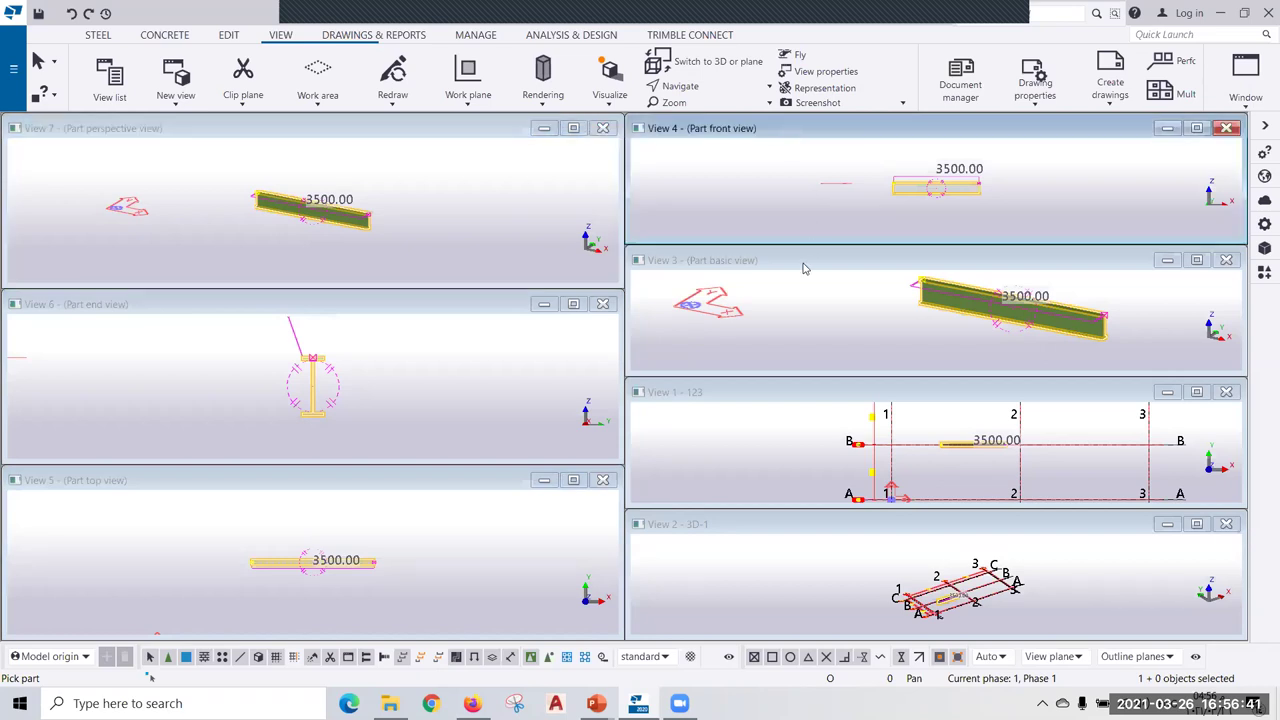
pyautogui.click(788, 289)
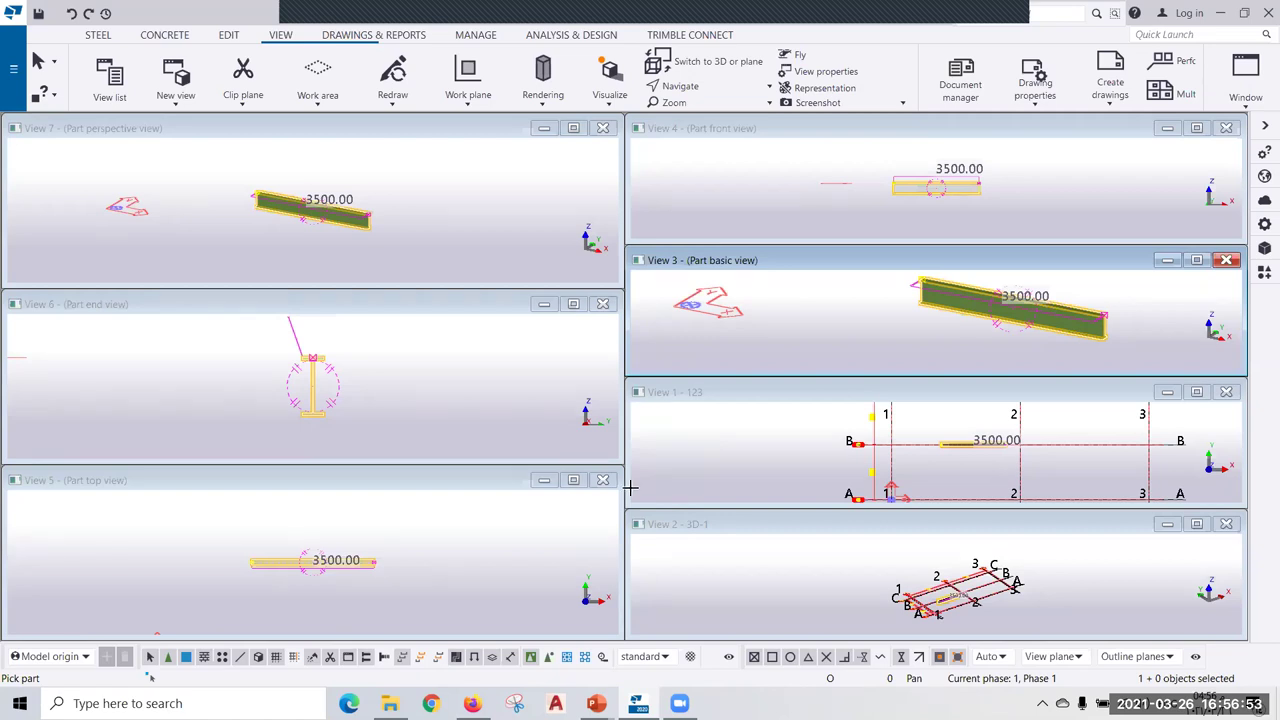
pyautogui.doubleClick(786, 525)
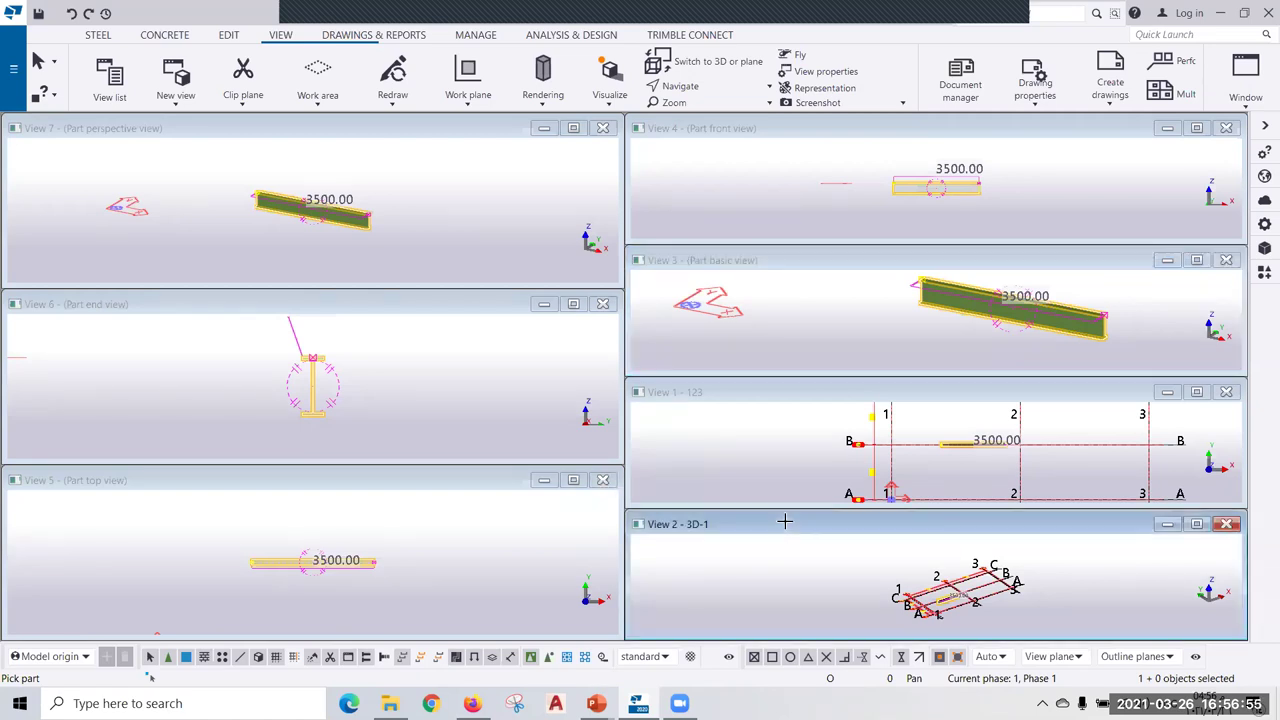
pyautogui.scroll(3, 445, 213)
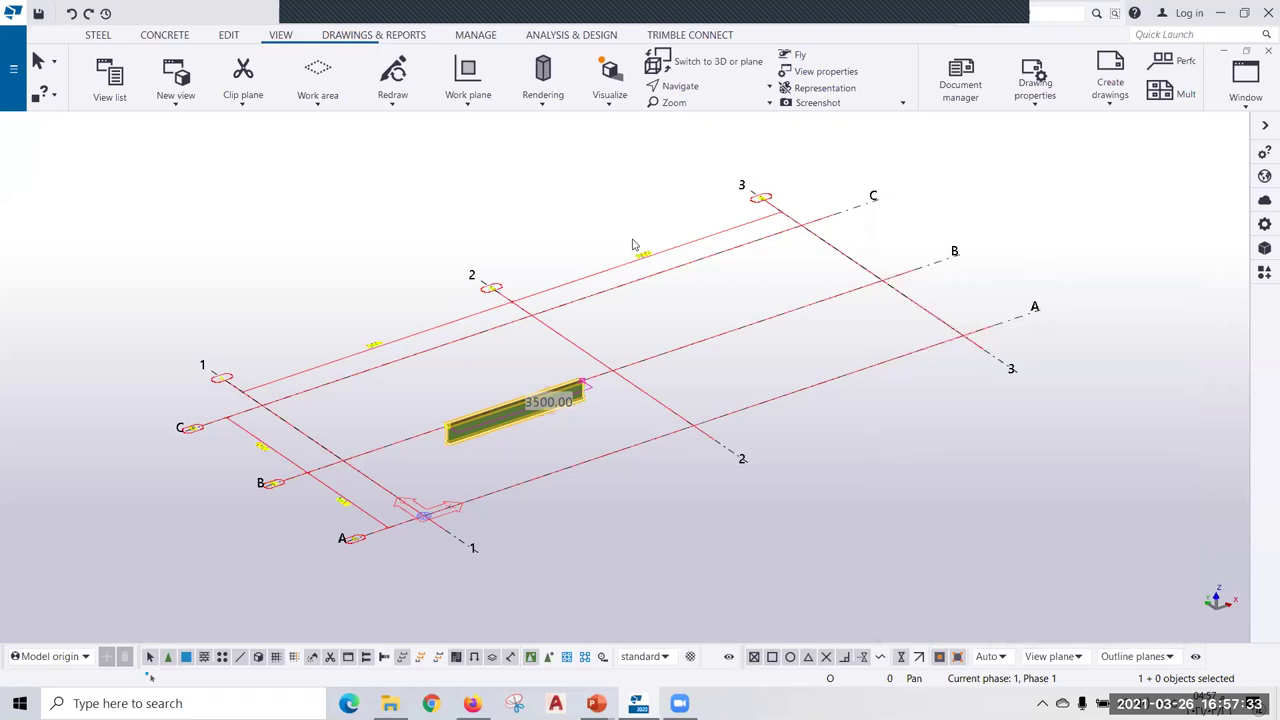
# Open the Basic view settings, leave the plane as XY, and cancel without creating a view.
pyautogui.moveTo(632, 245); pyautogui.dragTo(678, 280, button='middle')
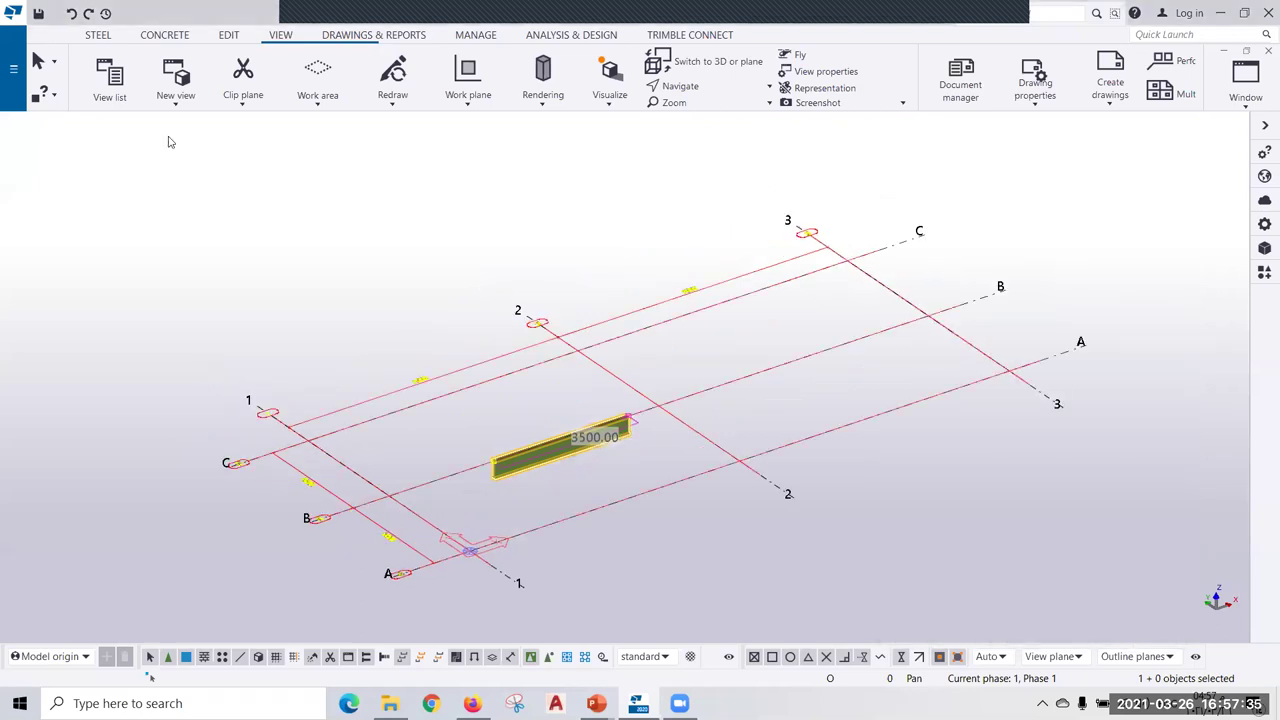
pyautogui.click(174, 104)
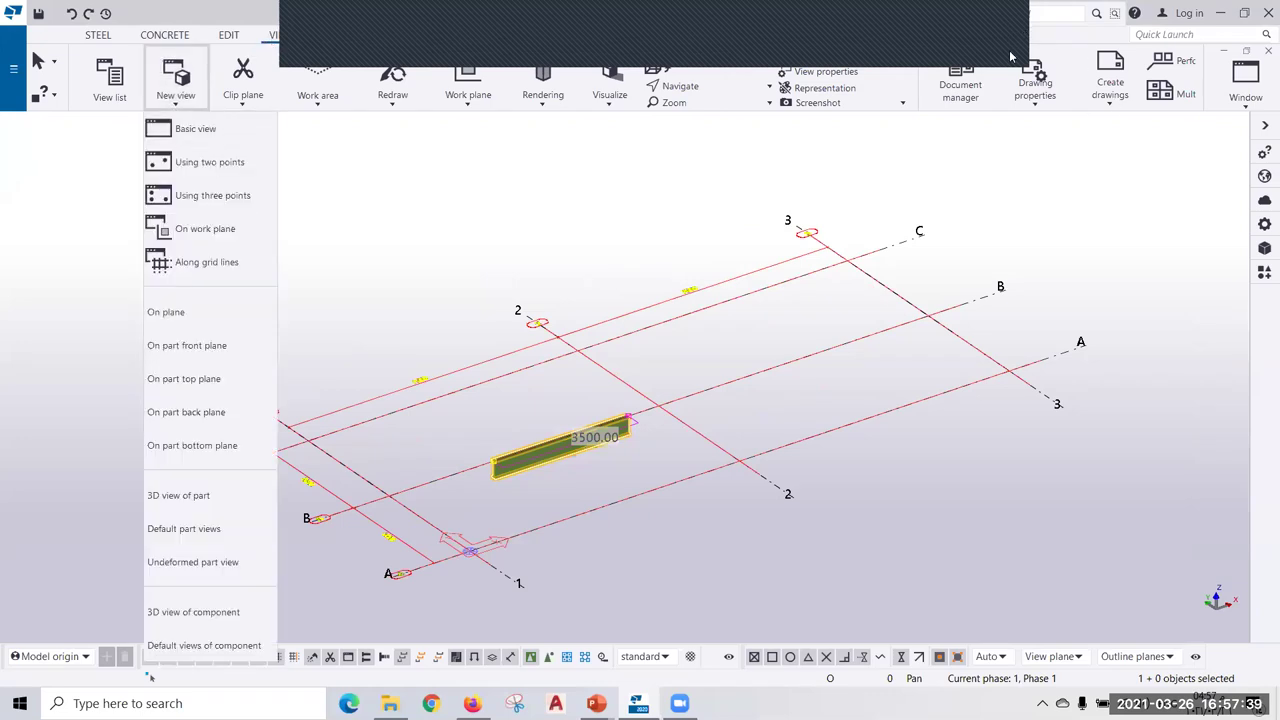
pyautogui.click(1017, 416)
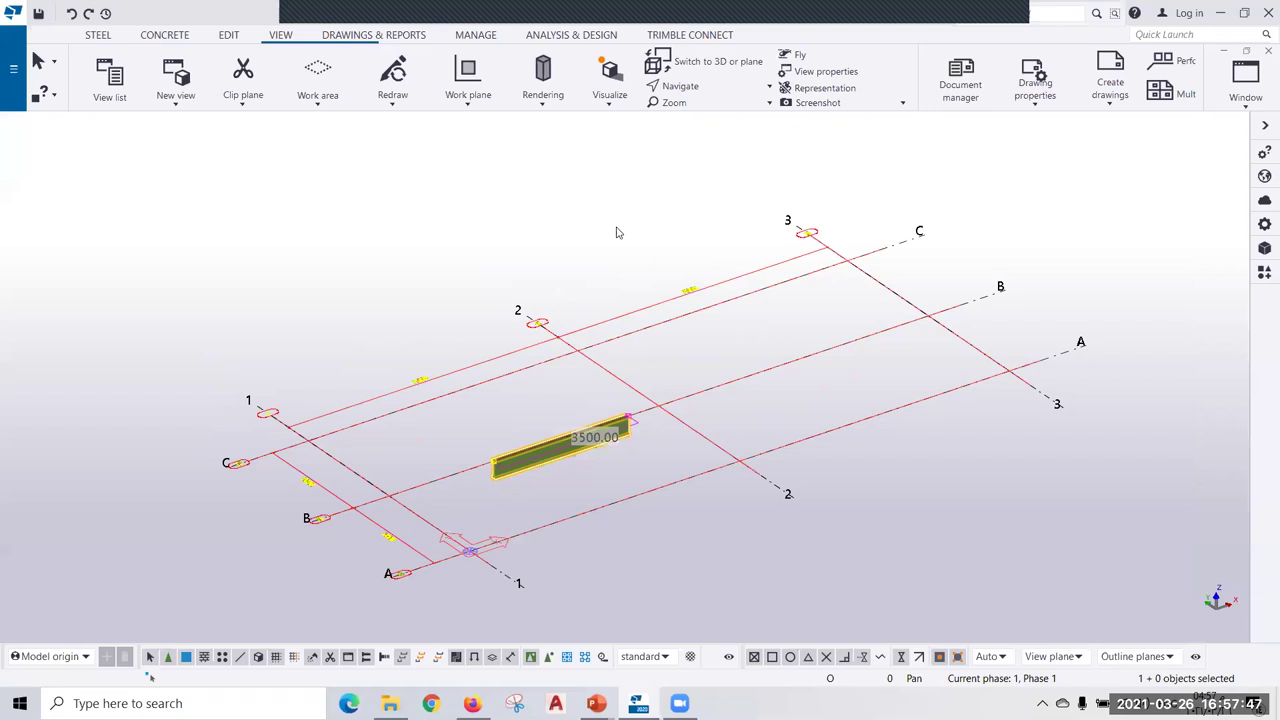
pyautogui.click(176, 100)
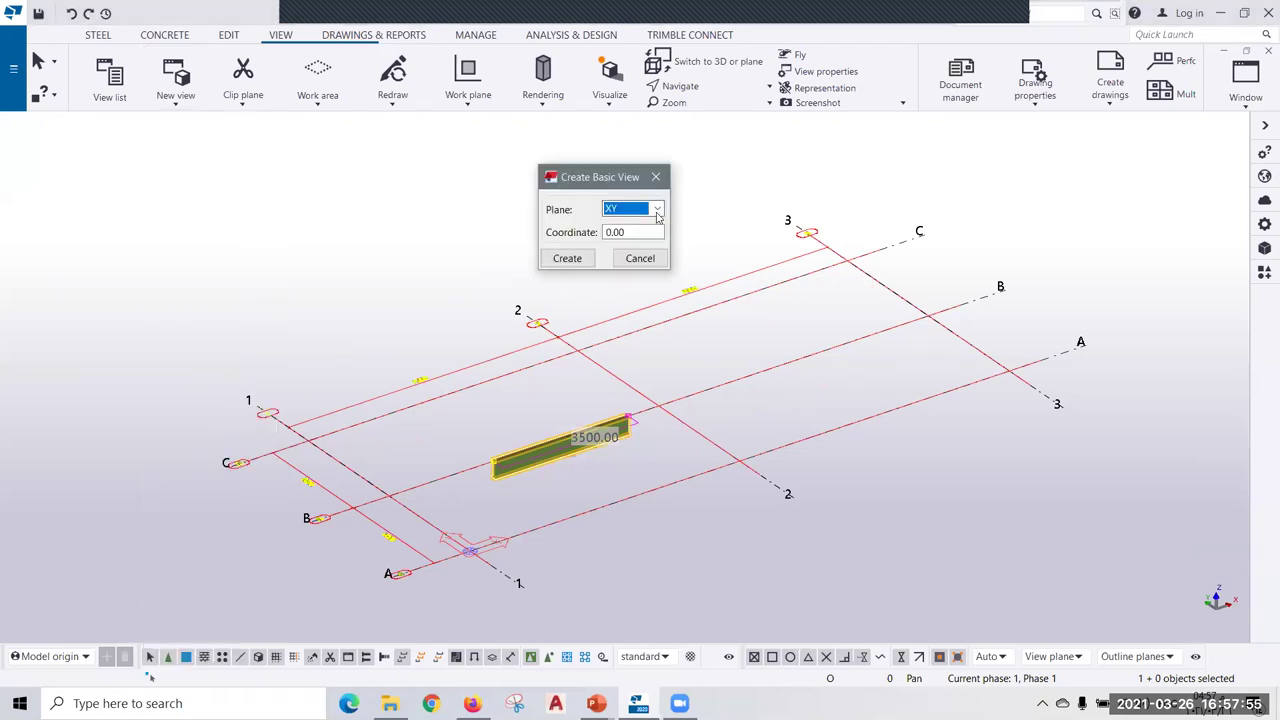
pyautogui.click(630, 209)
pyautogui.click(612, 221)
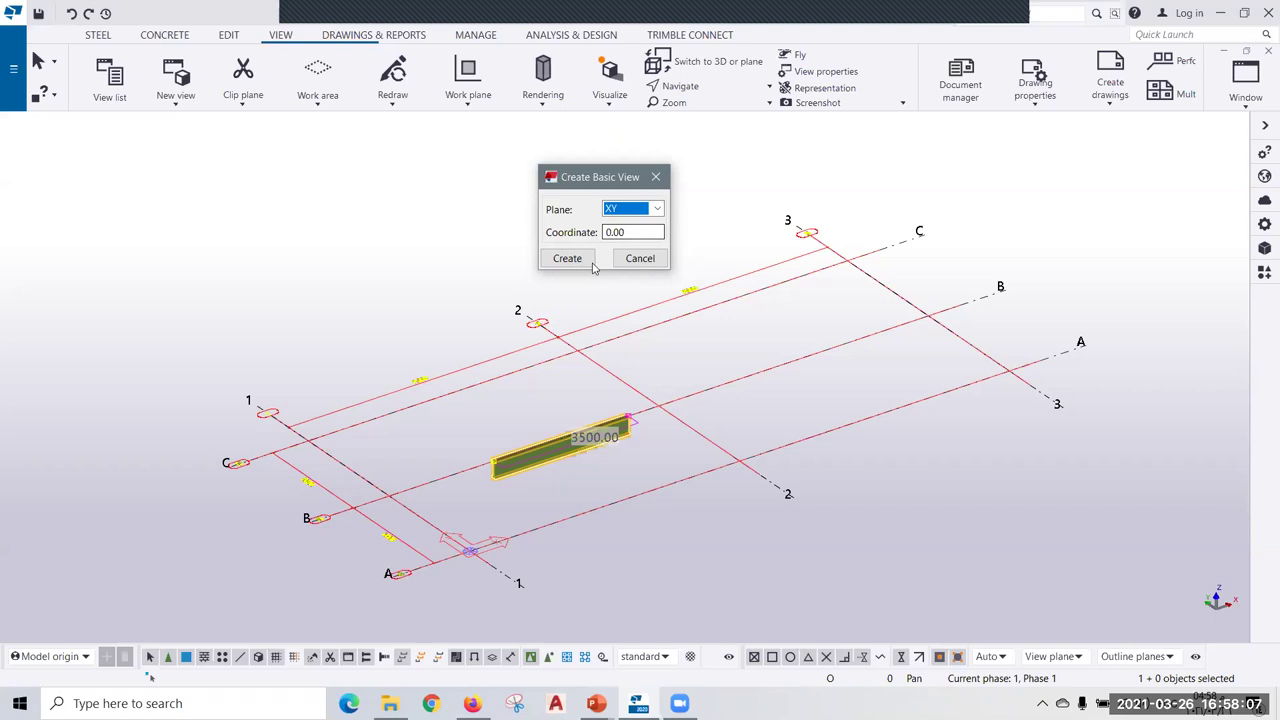
pyautogui.click(655, 178)
pyautogui.click(175, 90)
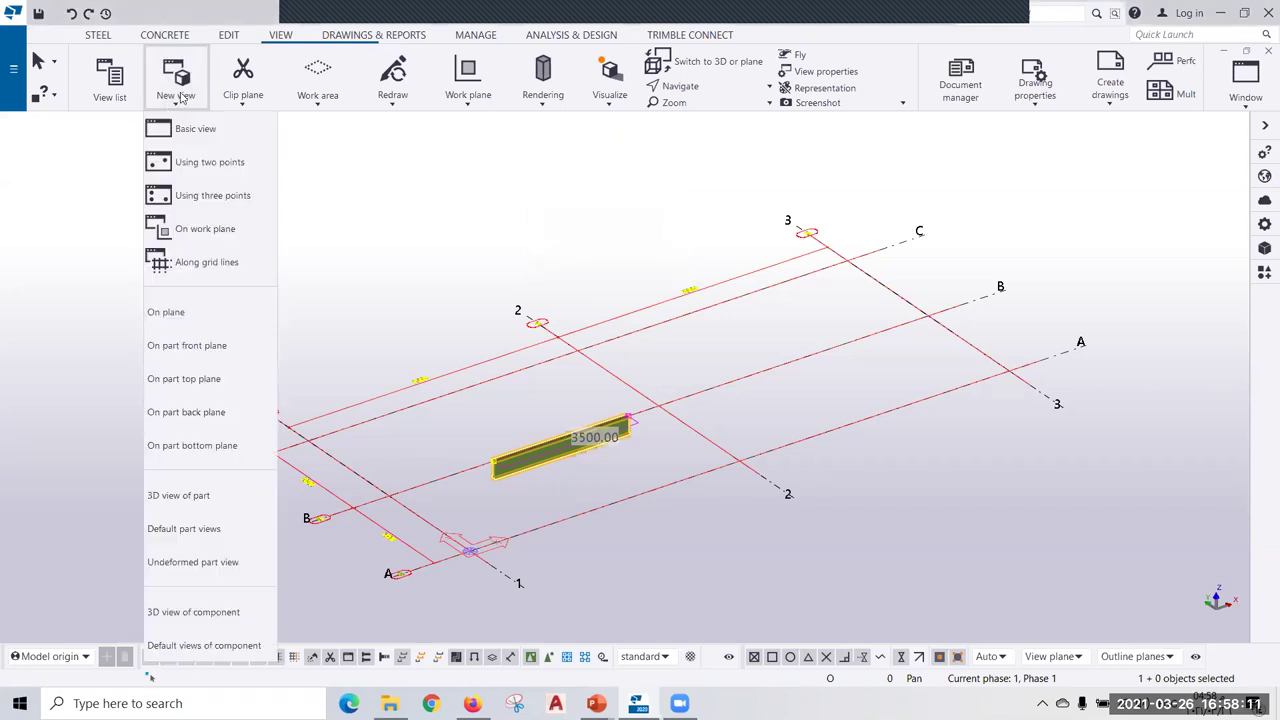
# Start a two-point view, pick the first point, then interrupt the command.
pyautogui.click(222, 164)
pyautogui.click(831, 346)
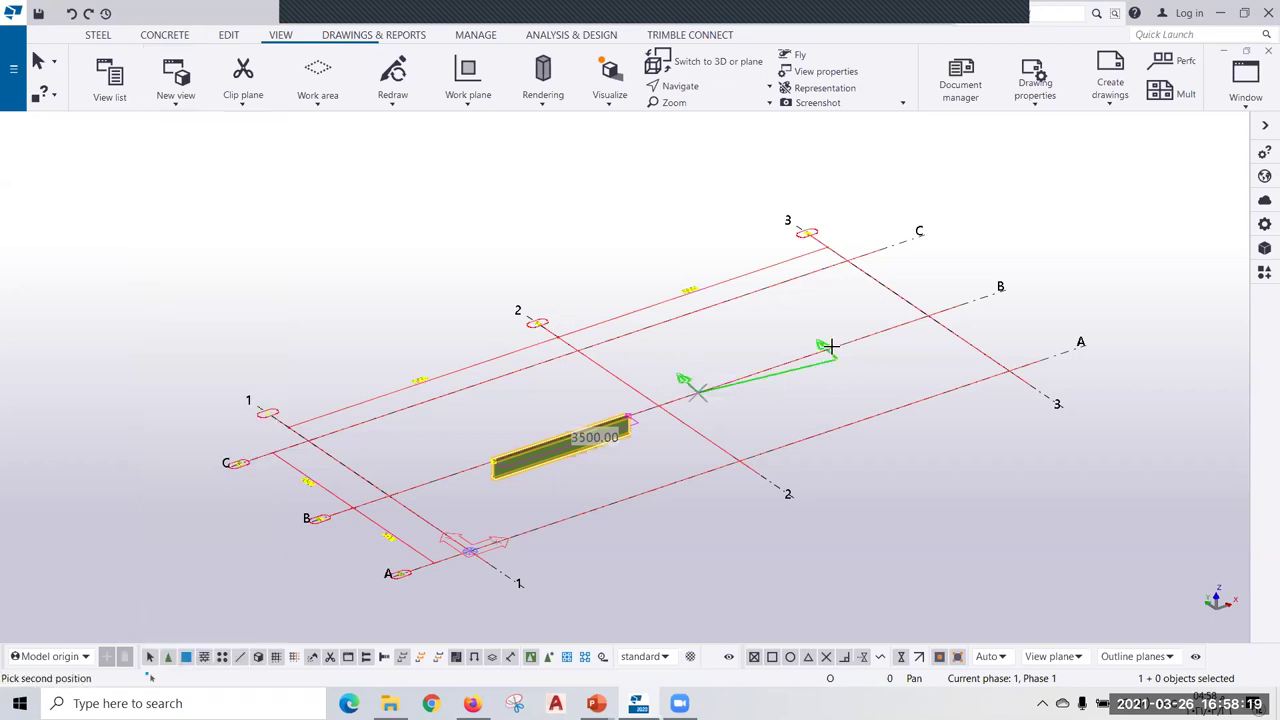
pyautogui.rightClick(543, 217)
pyautogui.click(175, 112)
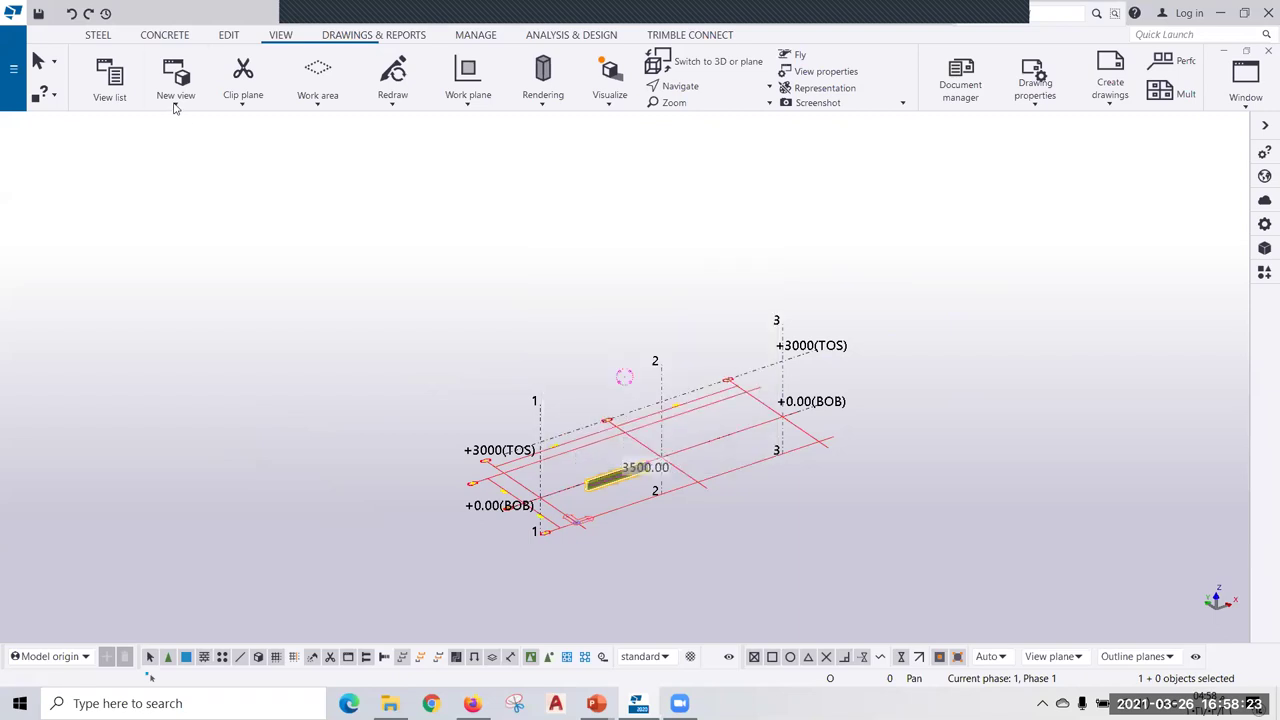
pyautogui.click(175, 107)
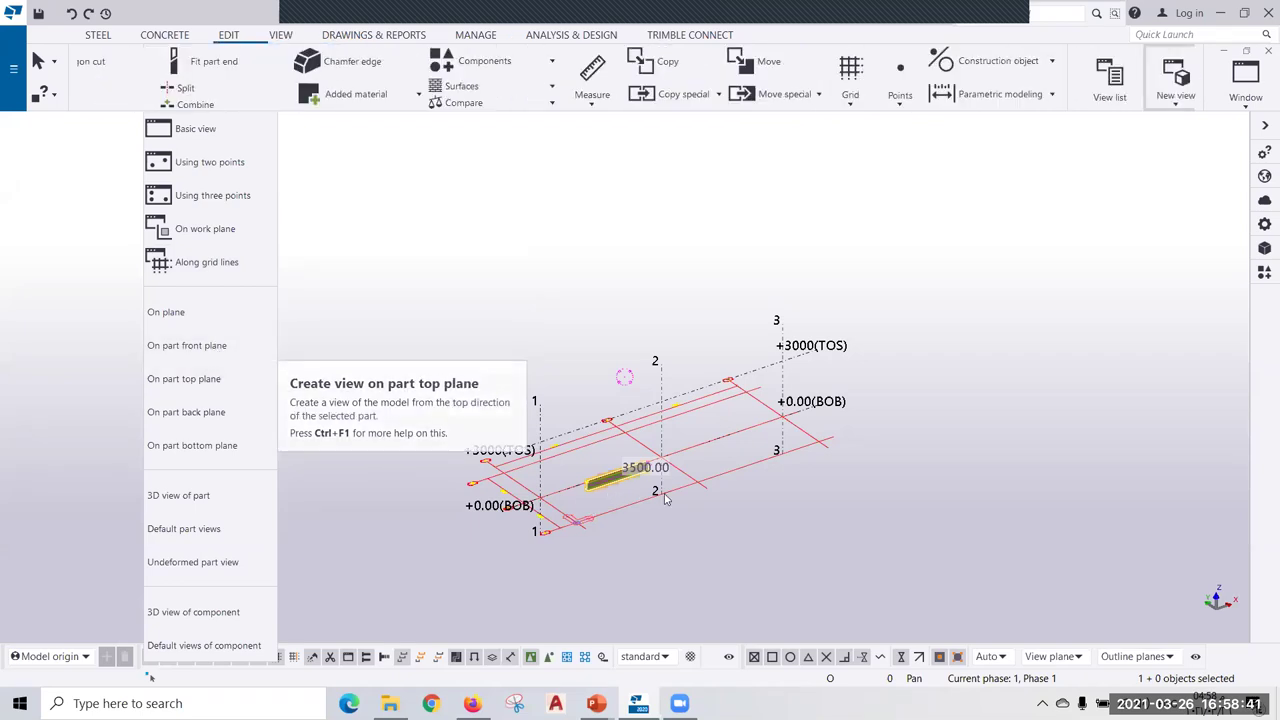
# Create a view on the beam's top plane by picking the beam.
pyautogui.scroll(3, 595, 498)
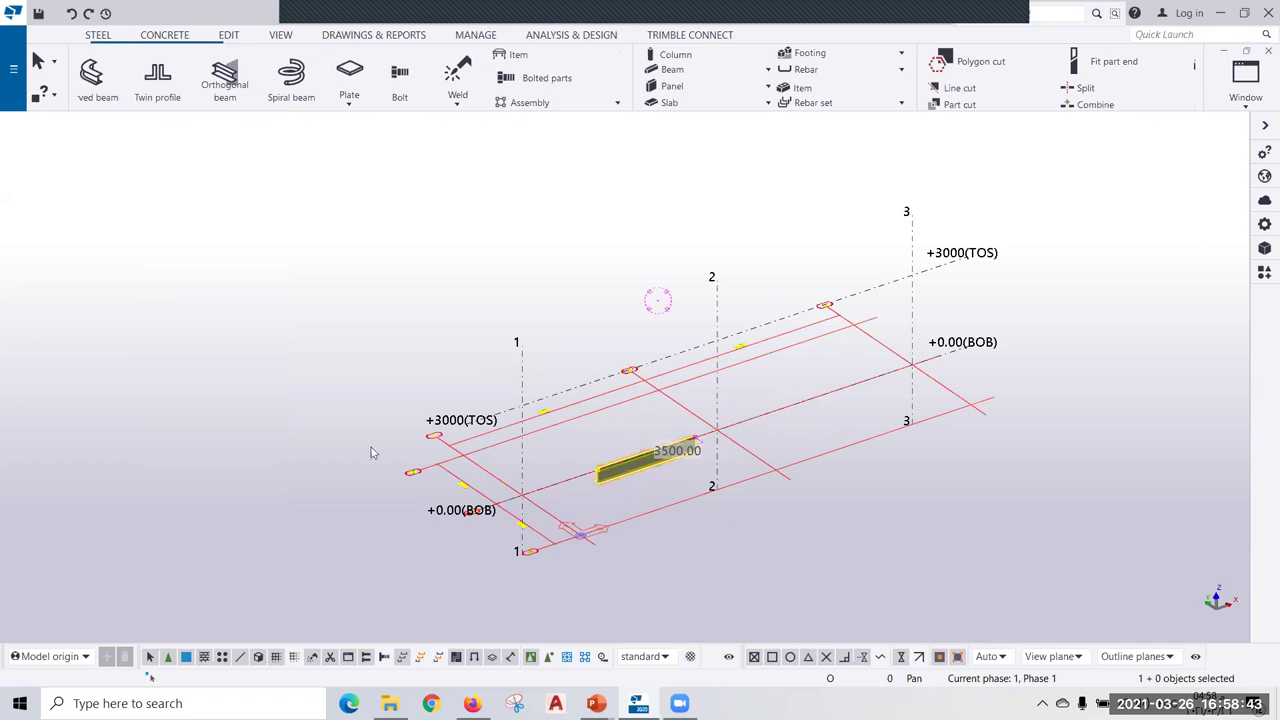
pyautogui.scroll(2, 408, 474)
pyautogui.scroll(2, 410, 450)
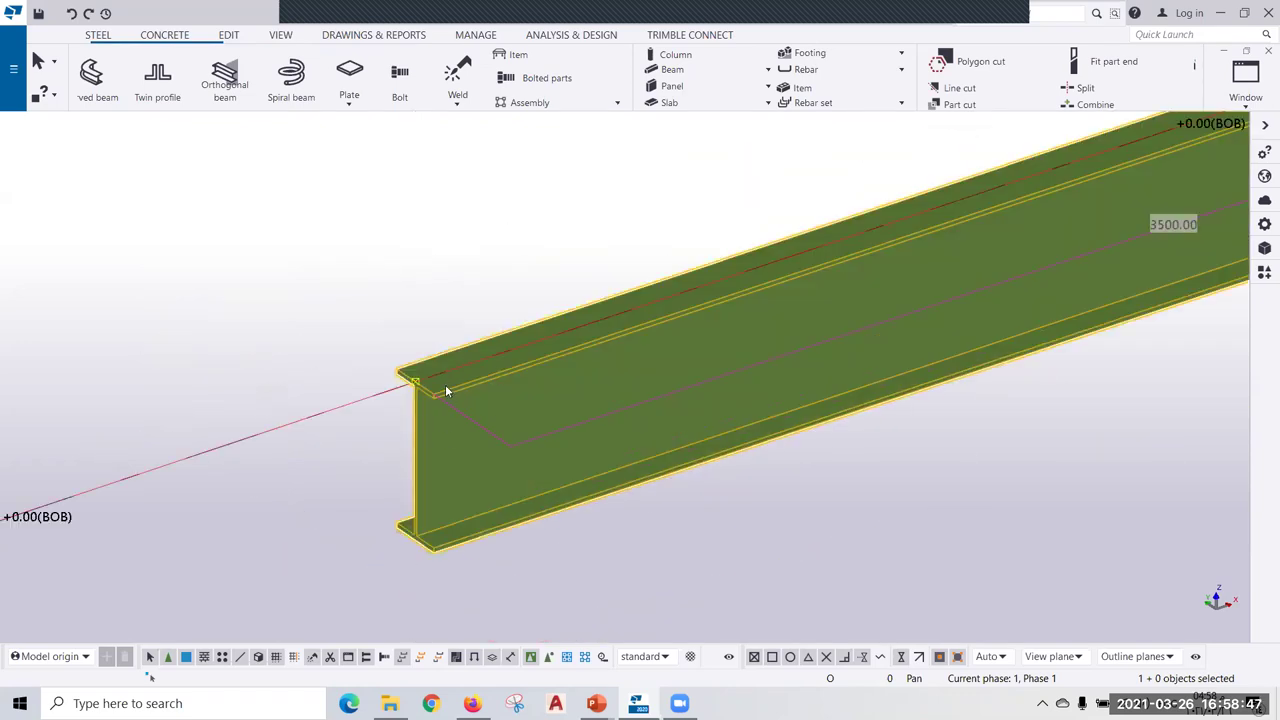
pyautogui.scroll(-1, 445, 390)
pyautogui.scroll(-2, 445, 390)
pyautogui.scroll(-2, 445, 390)
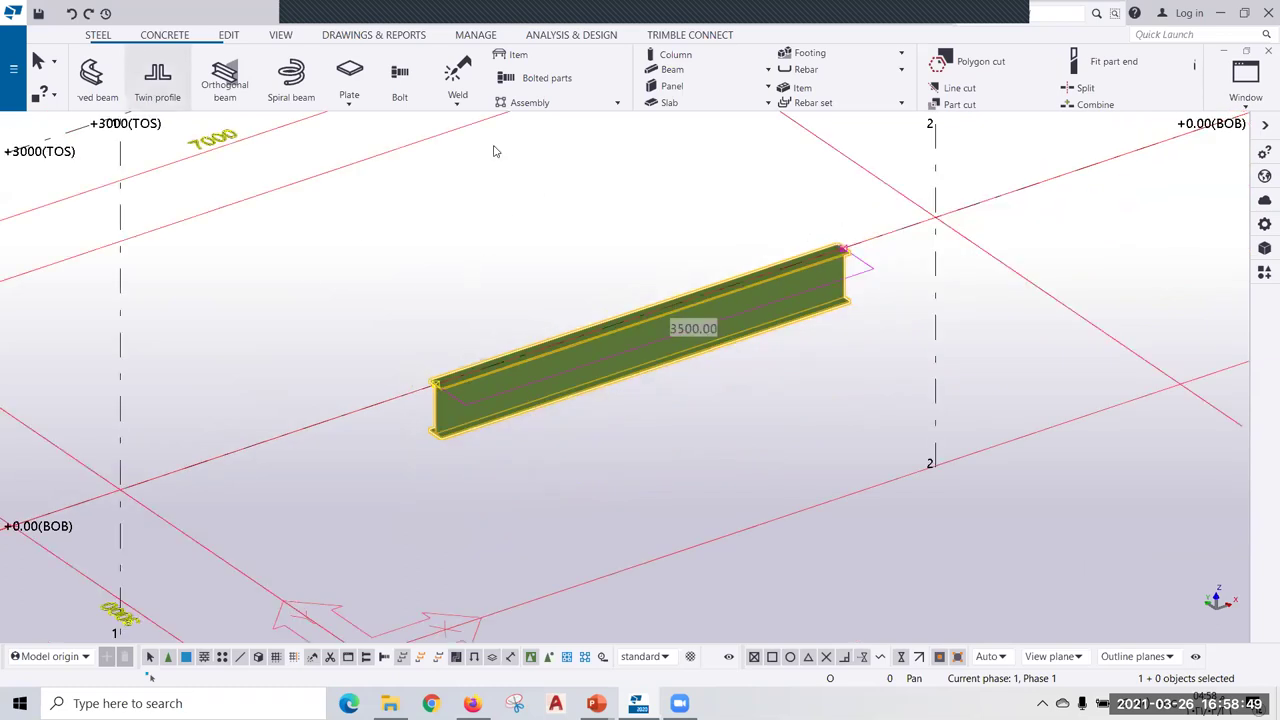
pyautogui.click(280, 34)
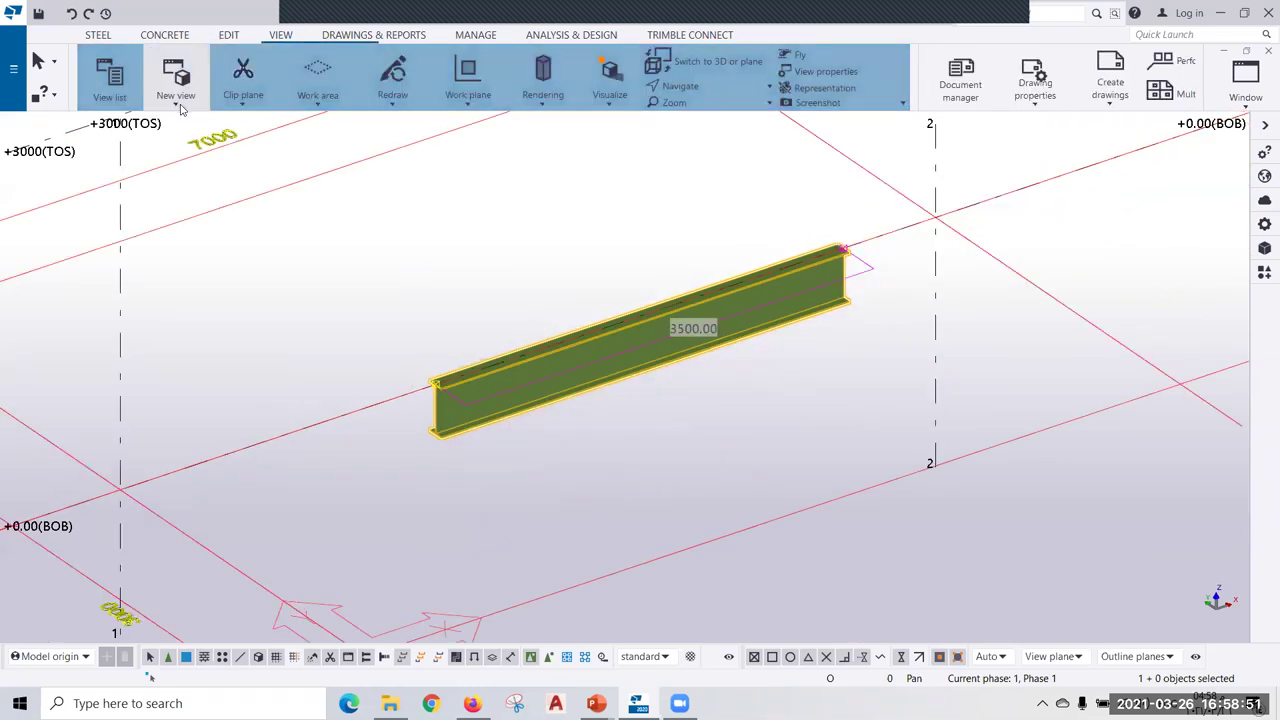
pyautogui.click(179, 104)
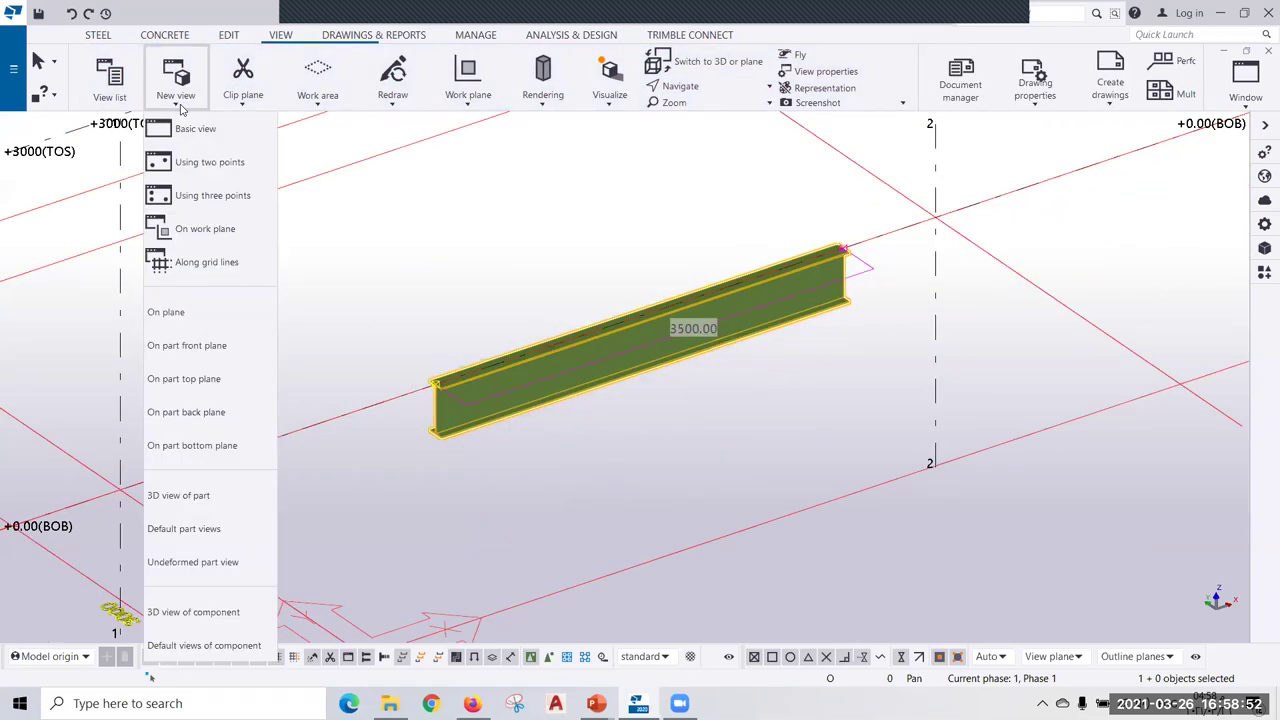
pyautogui.click(215, 380)
pyautogui.click(464, 437)
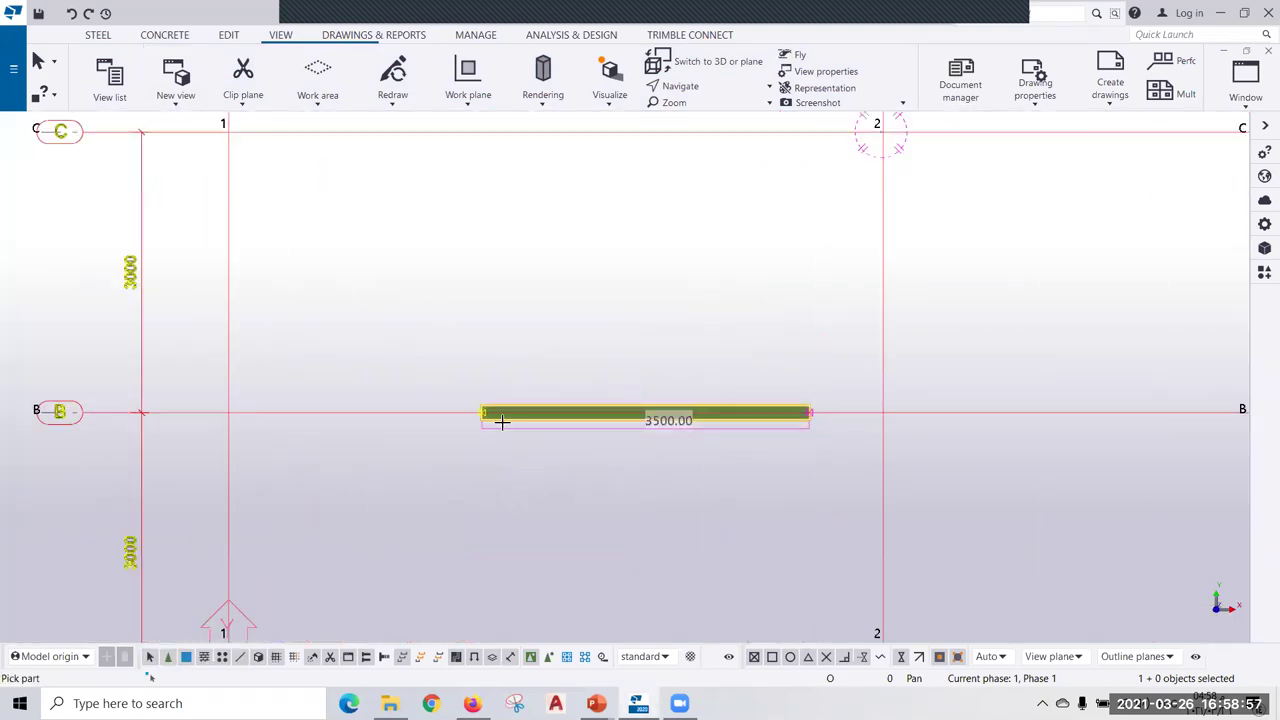
# Zoom in and choose New view > 3D view of part.
pyautogui.scroll(5, 502, 421)
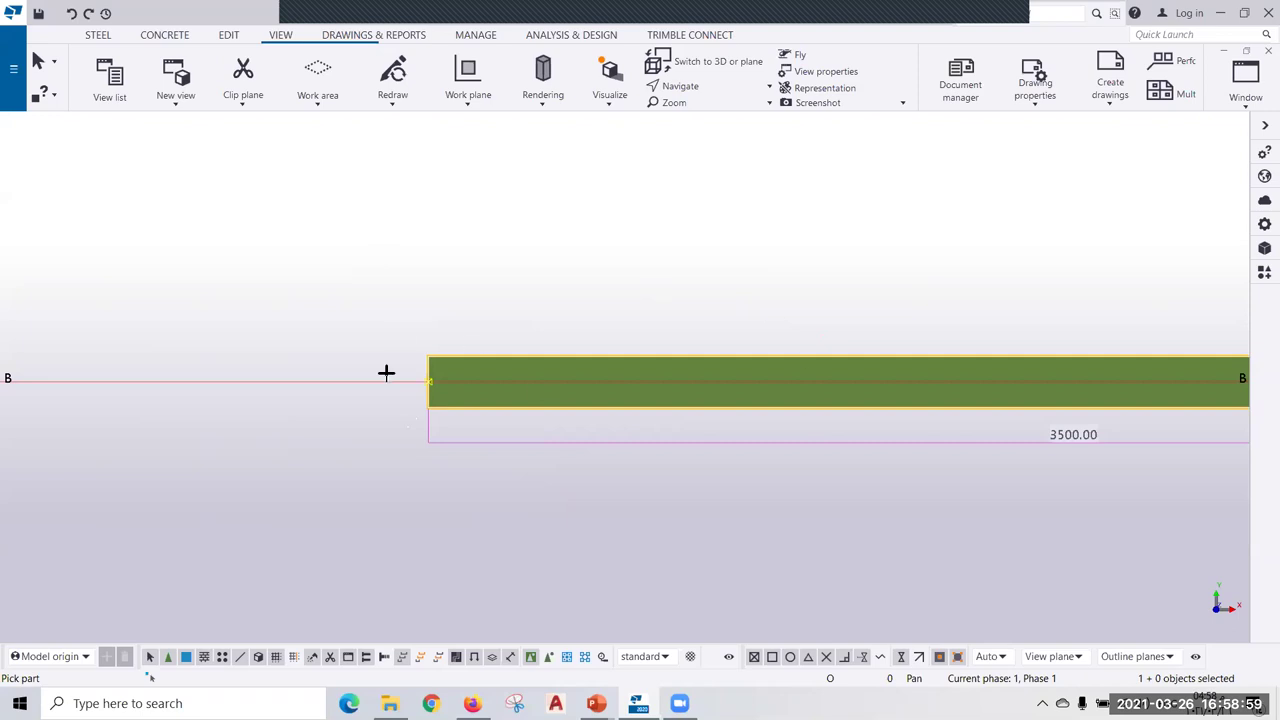
pyautogui.click(178, 92)
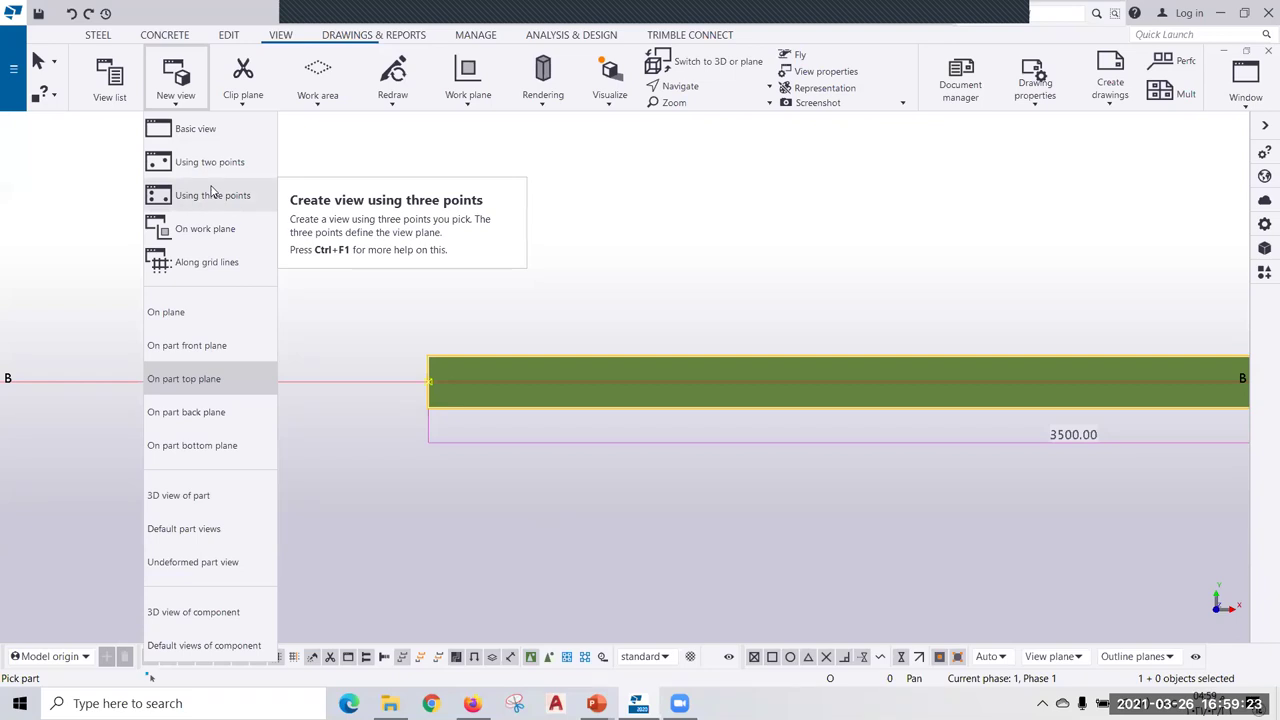
pyautogui.click(186, 497)
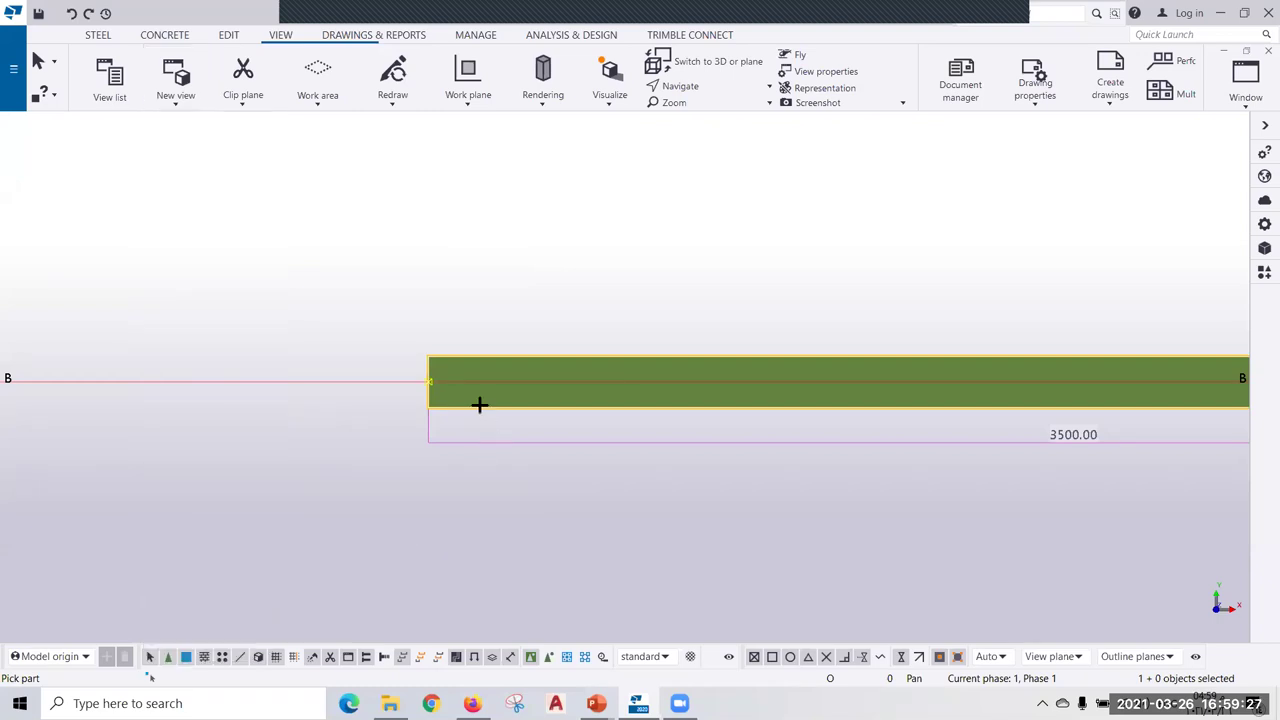
# Pick the beam, dismiss the 9-view limit warning, and interrupt the pending command.
pyautogui.click(480, 406)
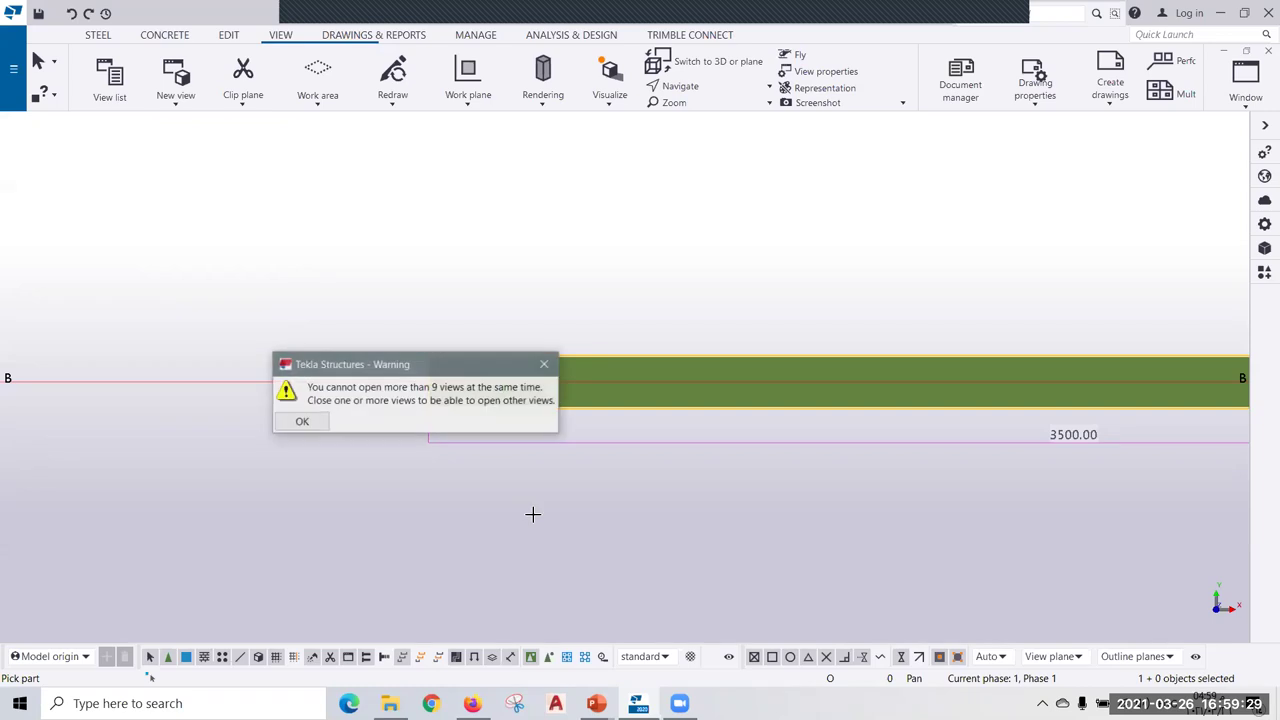
pyautogui.moveTo(413, 364); pyautogui.dragTo(401, 223)
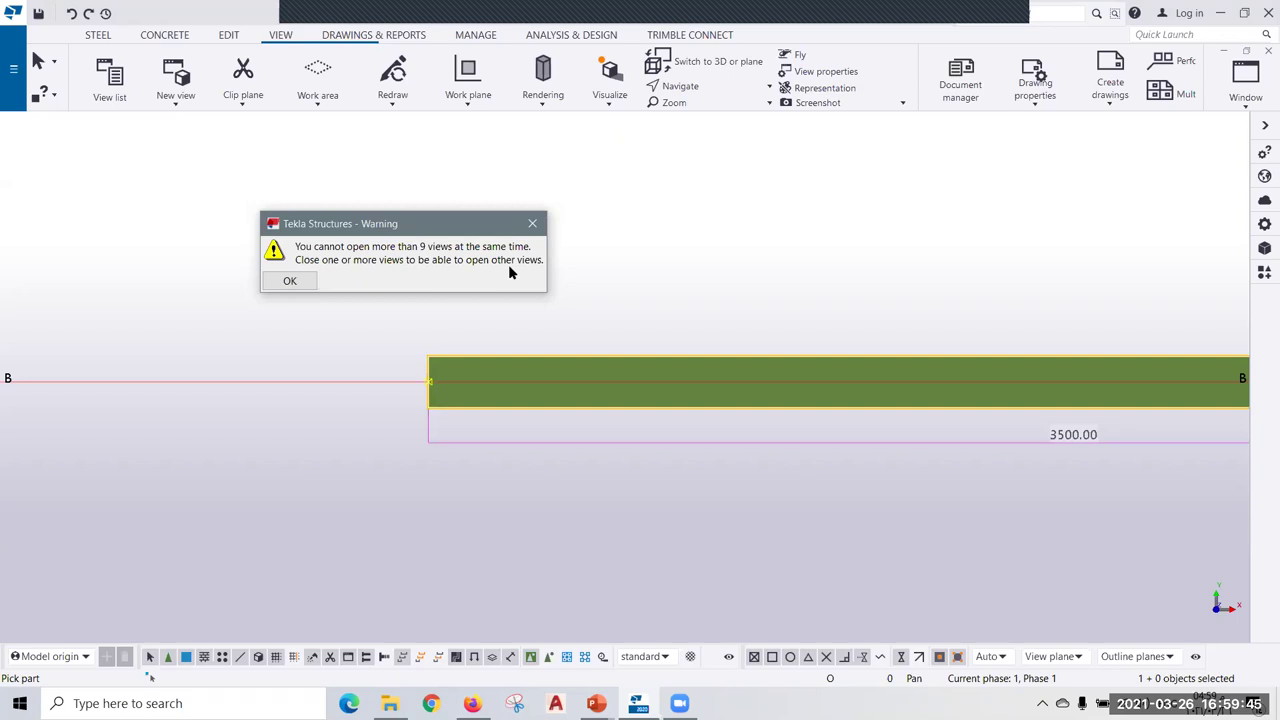
pyautogui.click(532, 223)
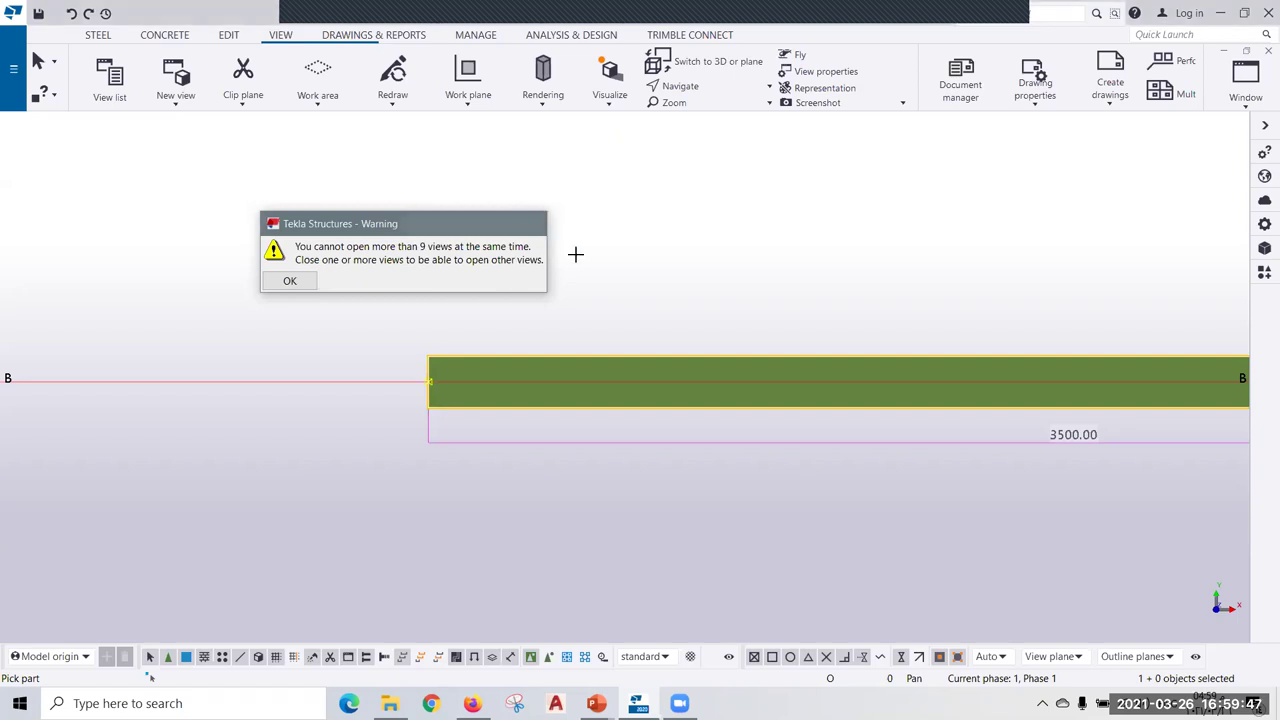
pyautogui.rightClick(747, 225)
pyautogui.click(757, 234)
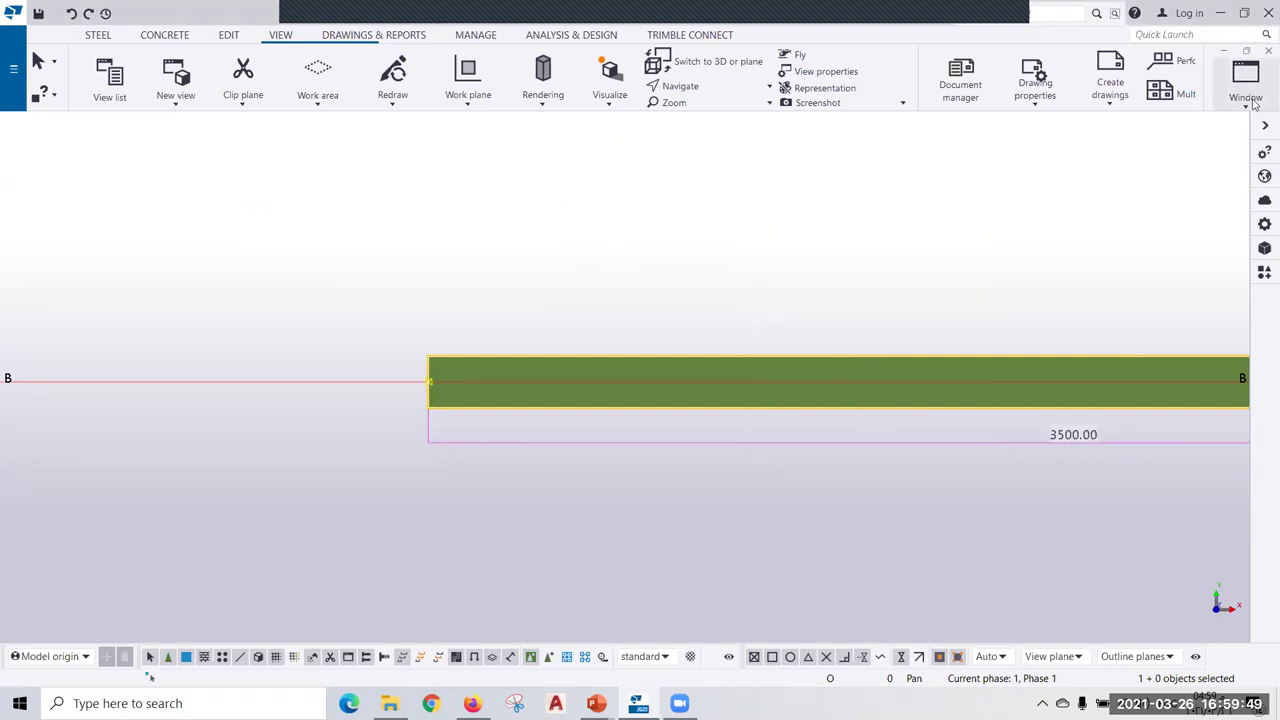
# Tile all open views and close the eight windows other than View 9 - (3d).
pyautogui.click(1253, 110)
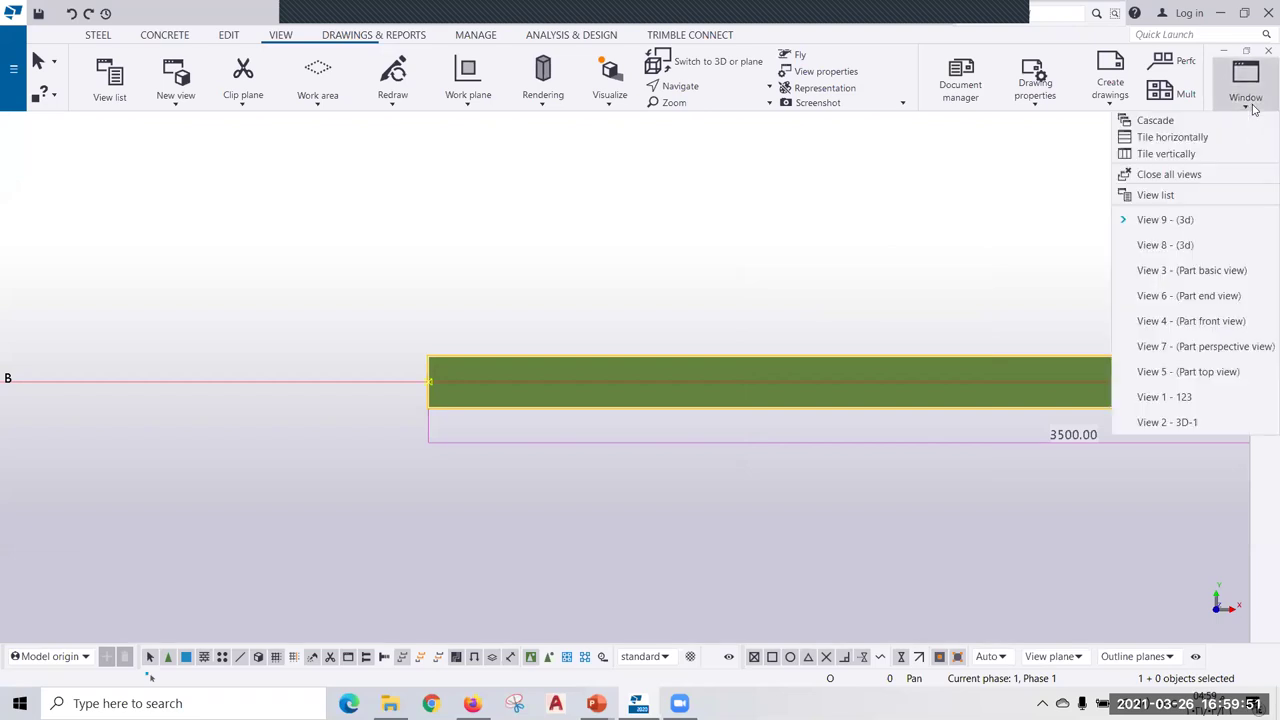
pyautogui.click(1170, 137)
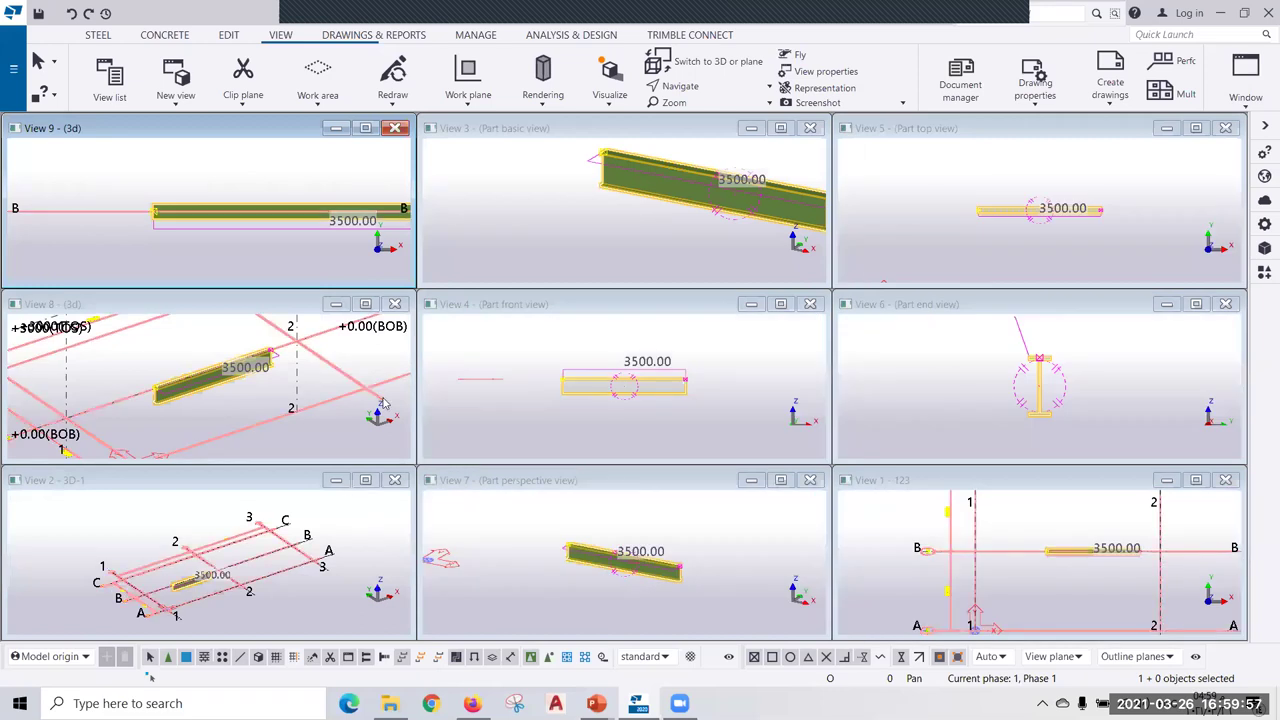
pyautogui.click(394, 305)
pyautogui.click(395, 480)
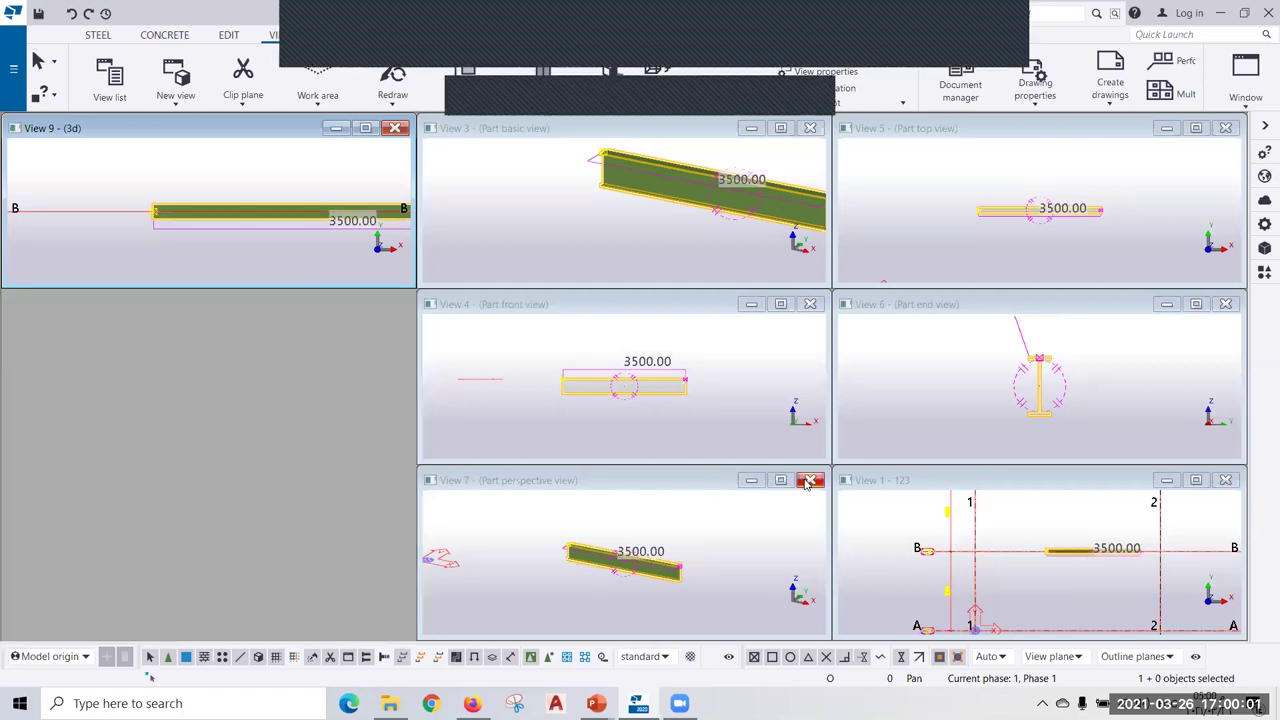
pyautogui.click(810, 480)
pyautogui.click(810, 304)
pyautogui.click(810, 128)
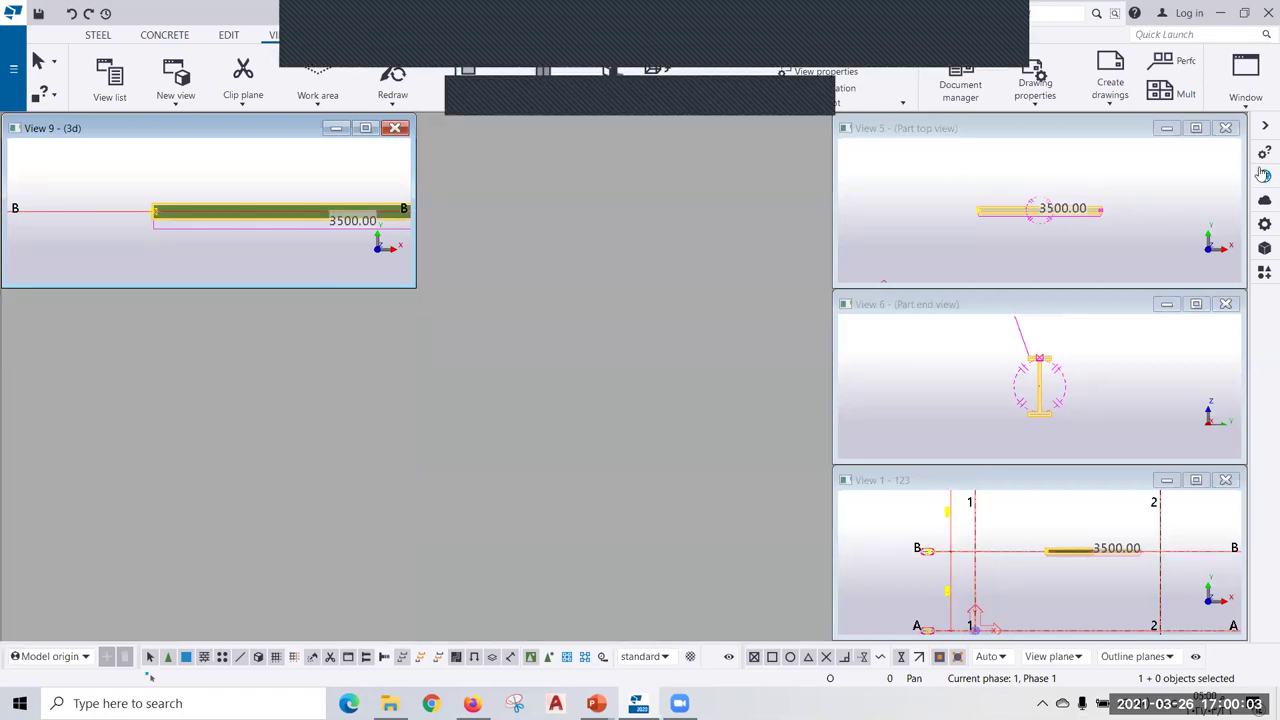
pyautogui.click(1228, 304)
pyautogui.click(1228, 304)
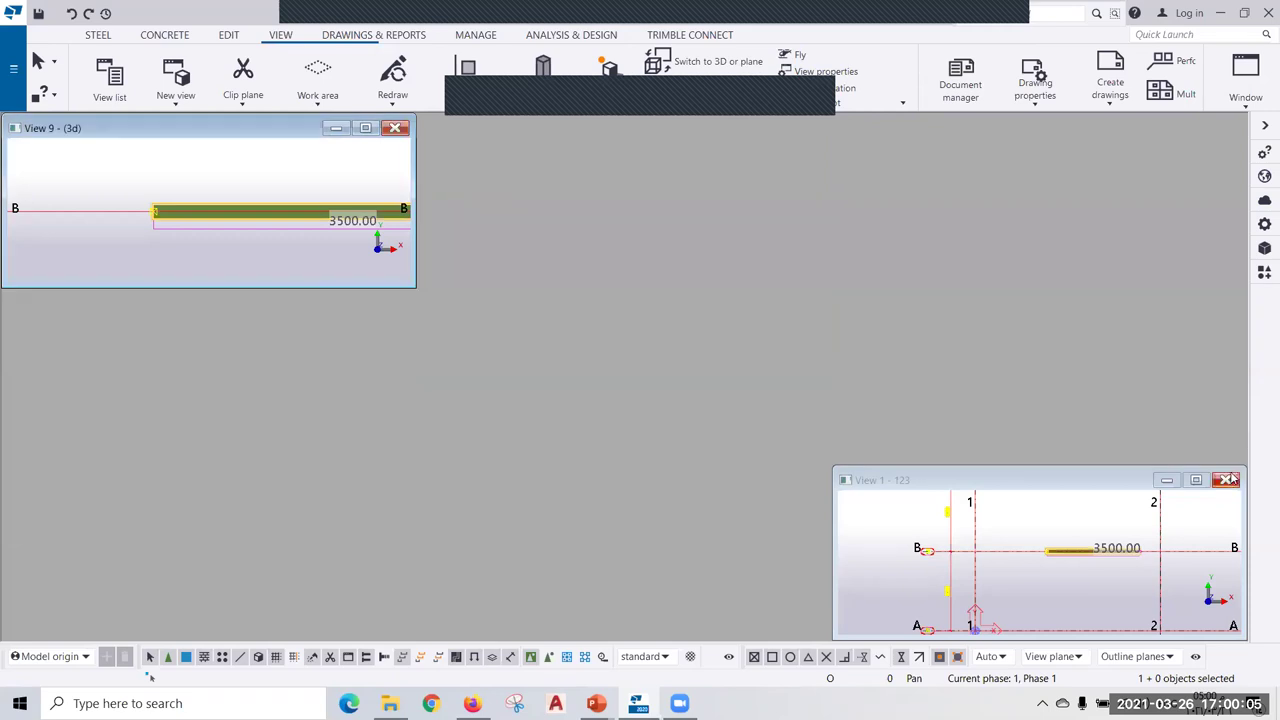
pyautogui.click(1227, 480)
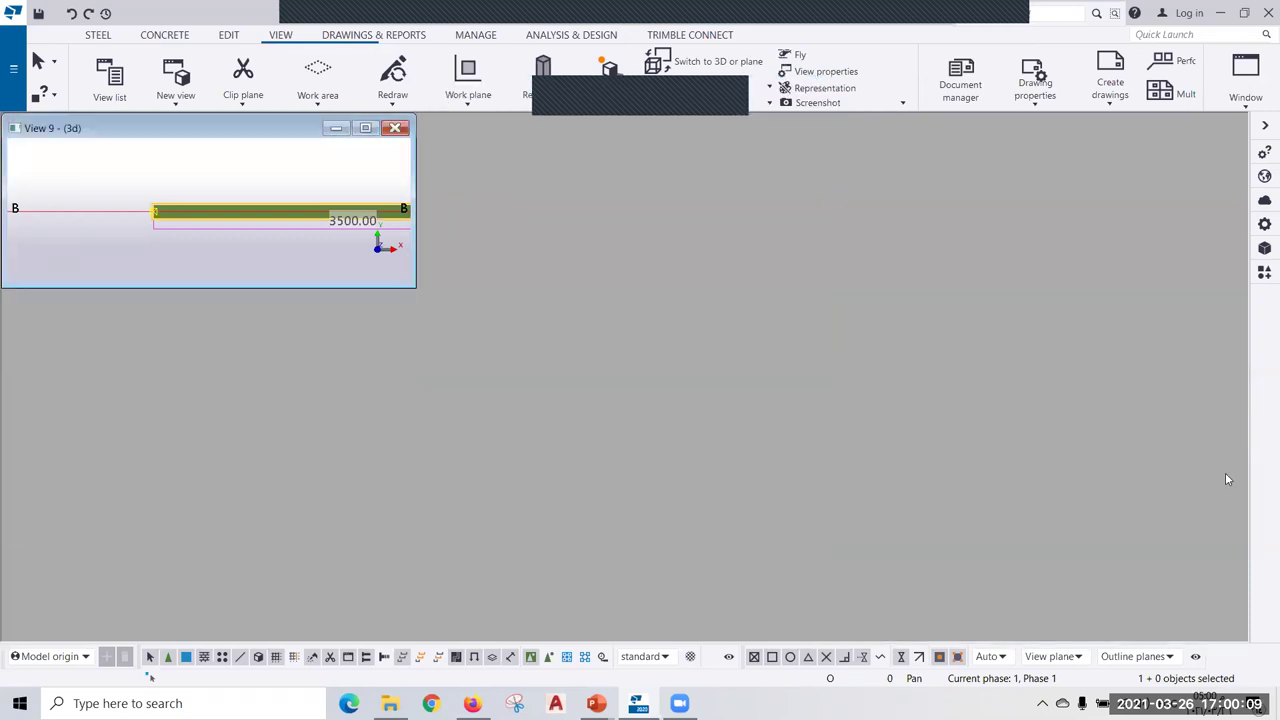
# Maximize View 9 and switch it to a 3D view with Ctrl+P.
pyautogui.click(365, 129)
pyautogui.scroll(-3, 567, 497)
pyautogui.hotkey('ctrl', 'p')
# Zoom and orbit the model to an oblique angle over the A–C by 1–3 grid.
pyautogui.scroll(1, 566, 502)
pyautogui.scroll(1, 457, 366)
pyautogui.scroll(1, 531, 457)
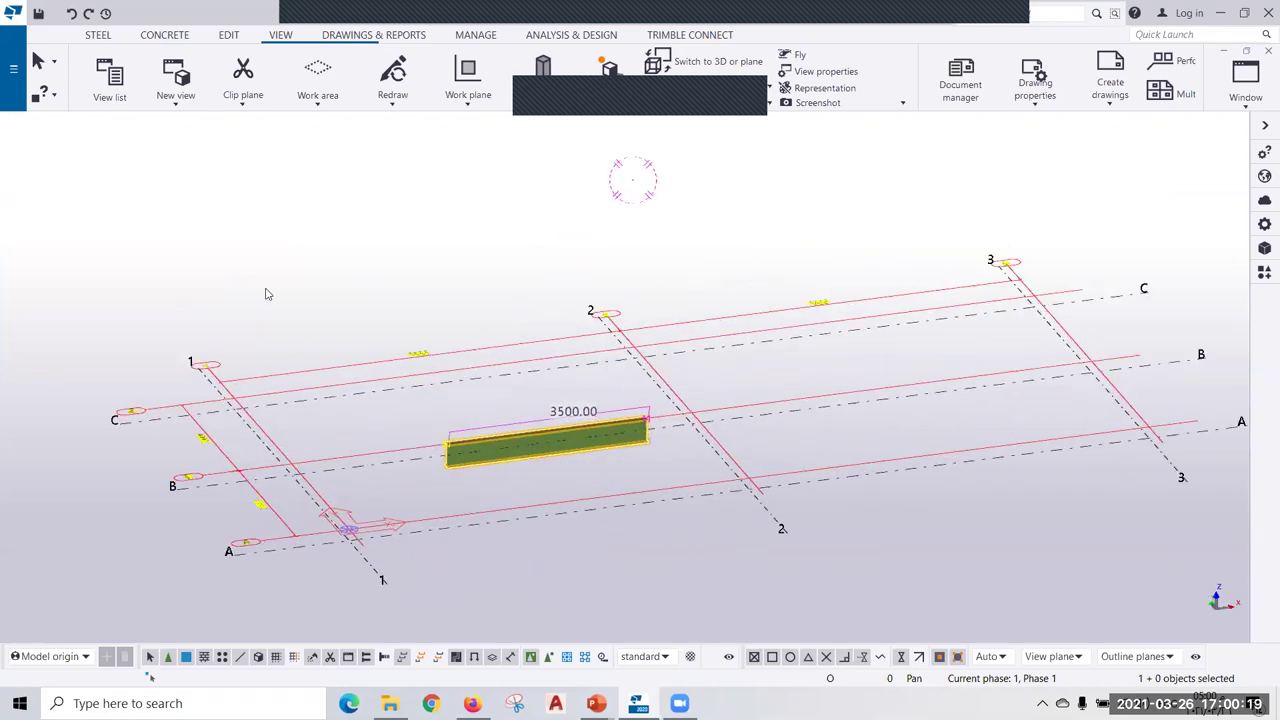
pyautogui.scroll(-1, 297, 343)
pyautogui.scroll(-1, 620, 448)
pyautogui.keyDown('ctrl'); pyautogui.moveTo(680, 432); pyautogui.dragTo(424, 467, button='middle'); pyautogui.keyUp('ctrl')
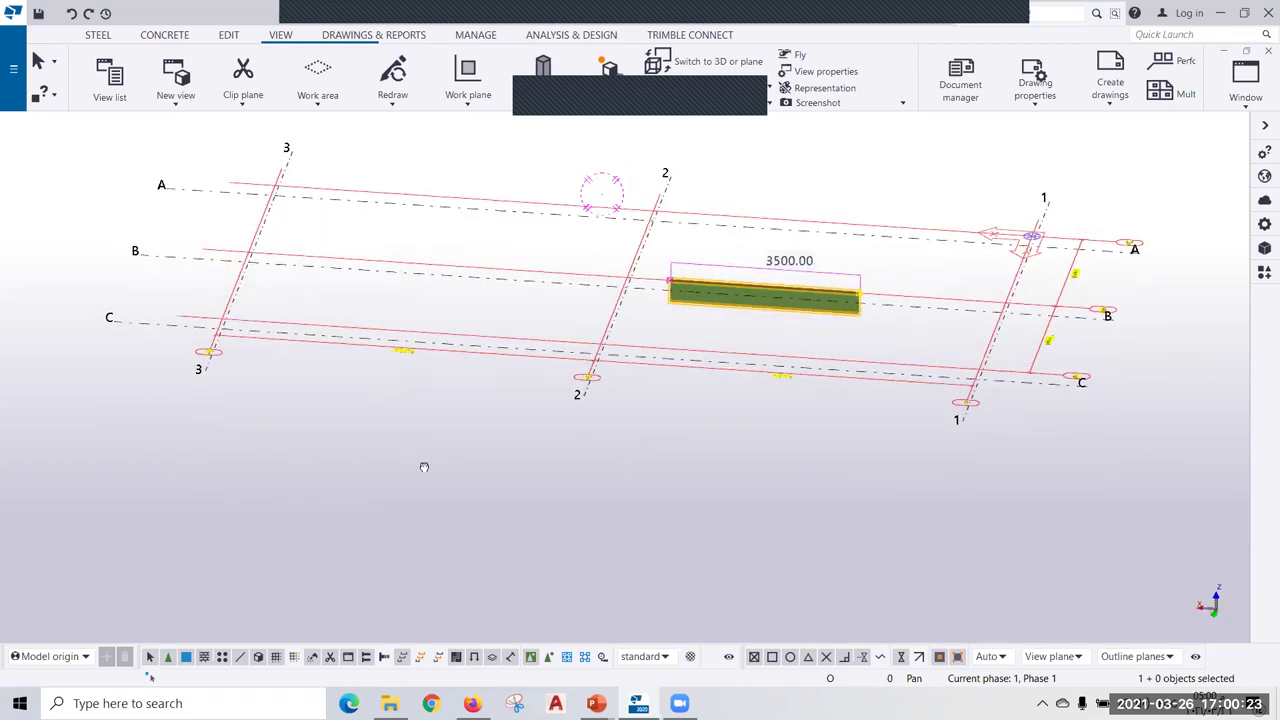
pyautogui.keyDown('ctrl'); pyautogui.moveTo(300, 434); pyautogui.dragTo(246, 197, button='middle'); pyautogui.keyUp('ctrl')
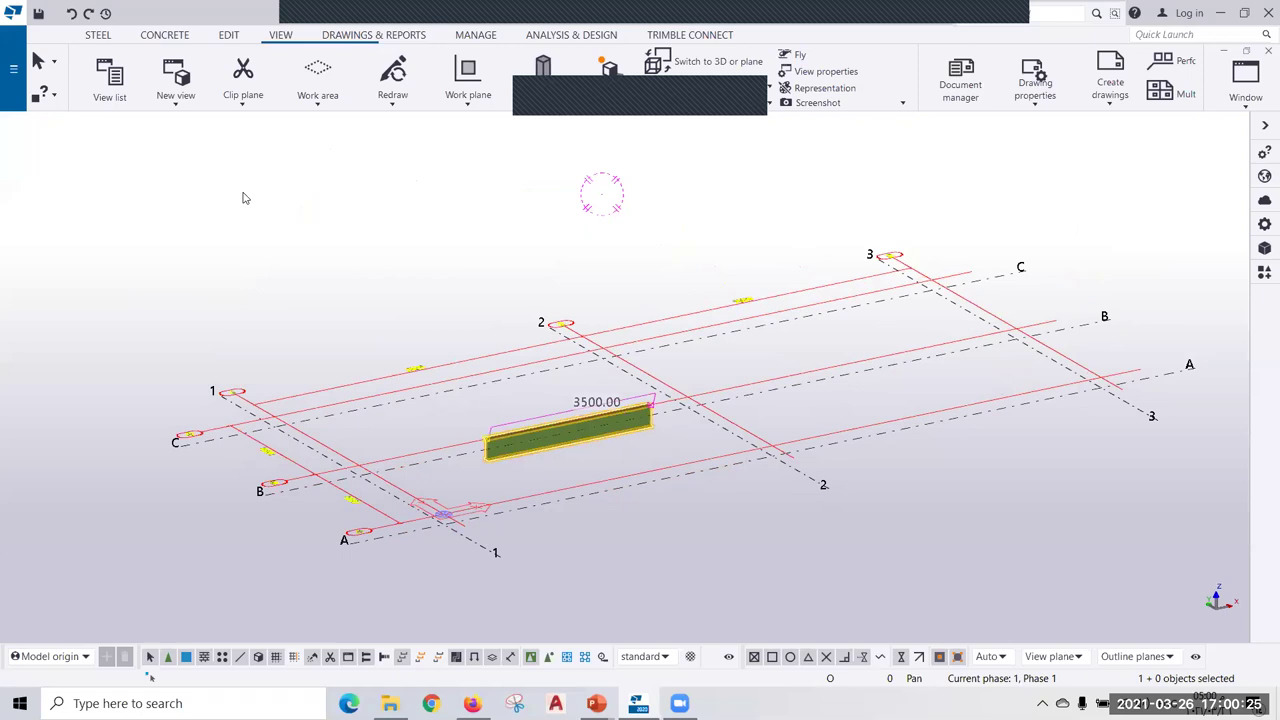
pyautogui.click(172, 108)
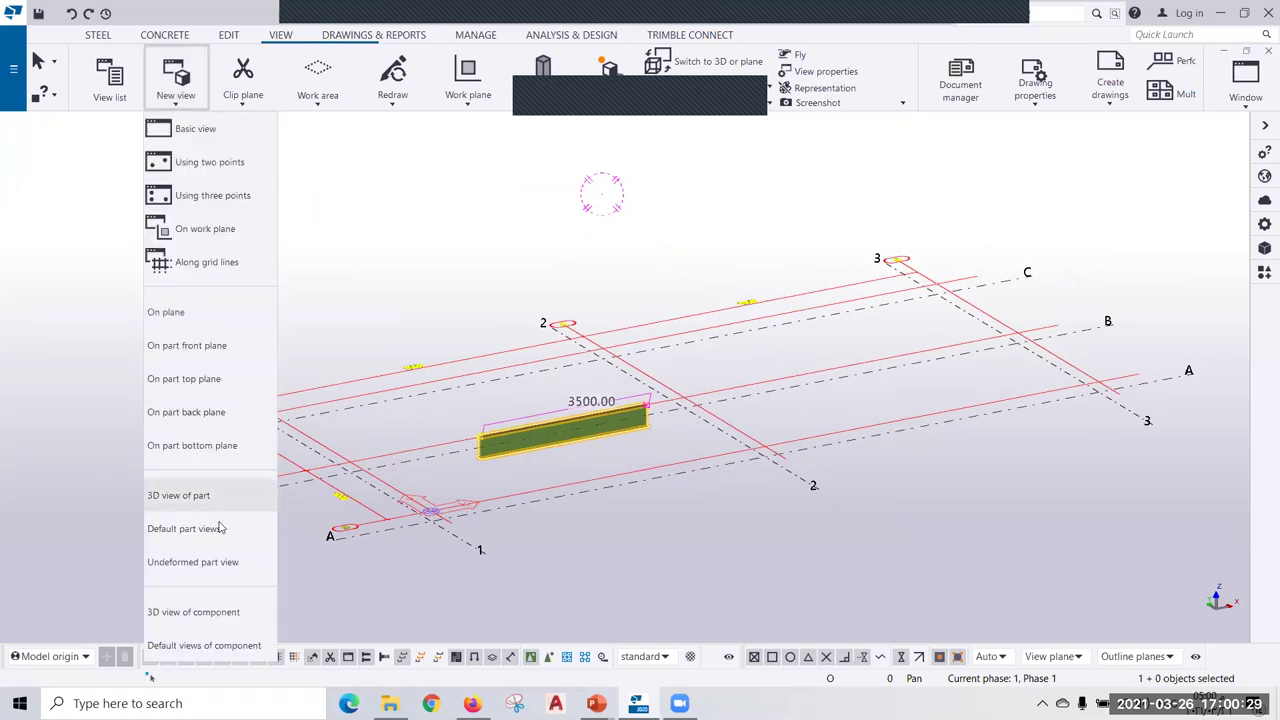
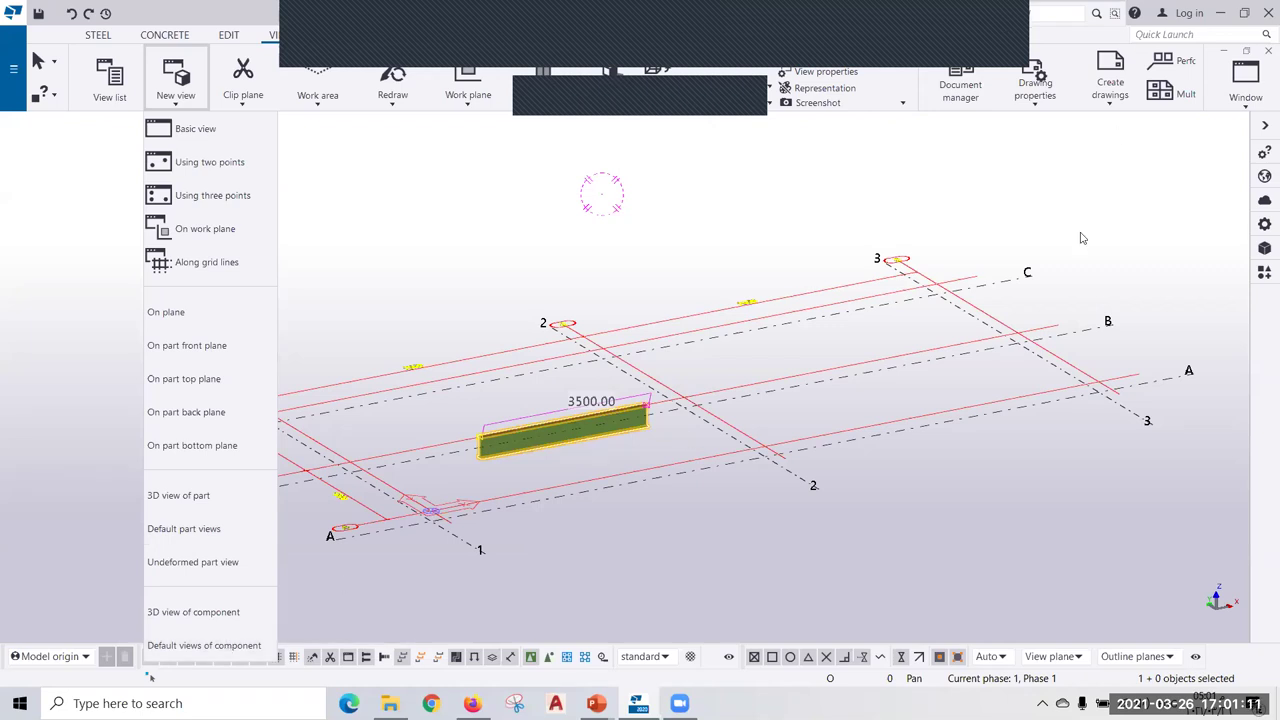
# Delete the 3500.00 beam, leaving only the empty 1–3 / A–C grid.
pyautogui.click(1037, 408)
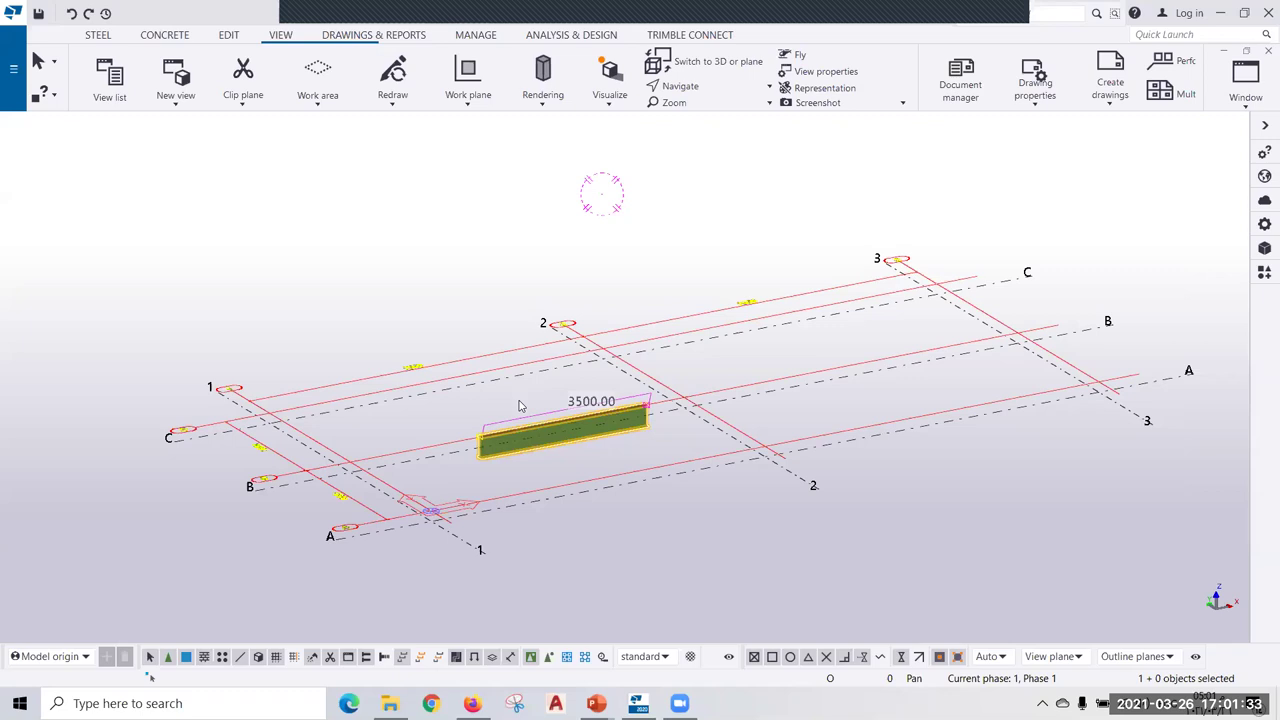
pyautogui.click(514, 471)
pyautogui.click(498, 456)
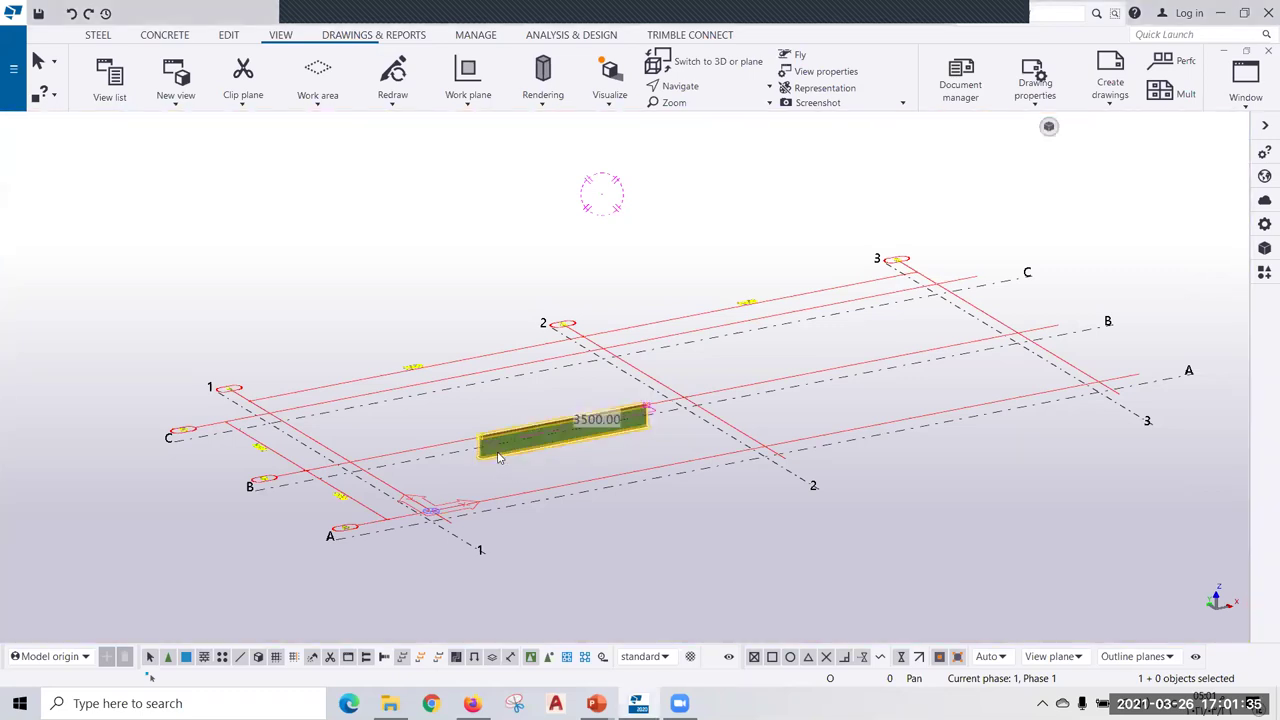
pyautogui.press('Delete')
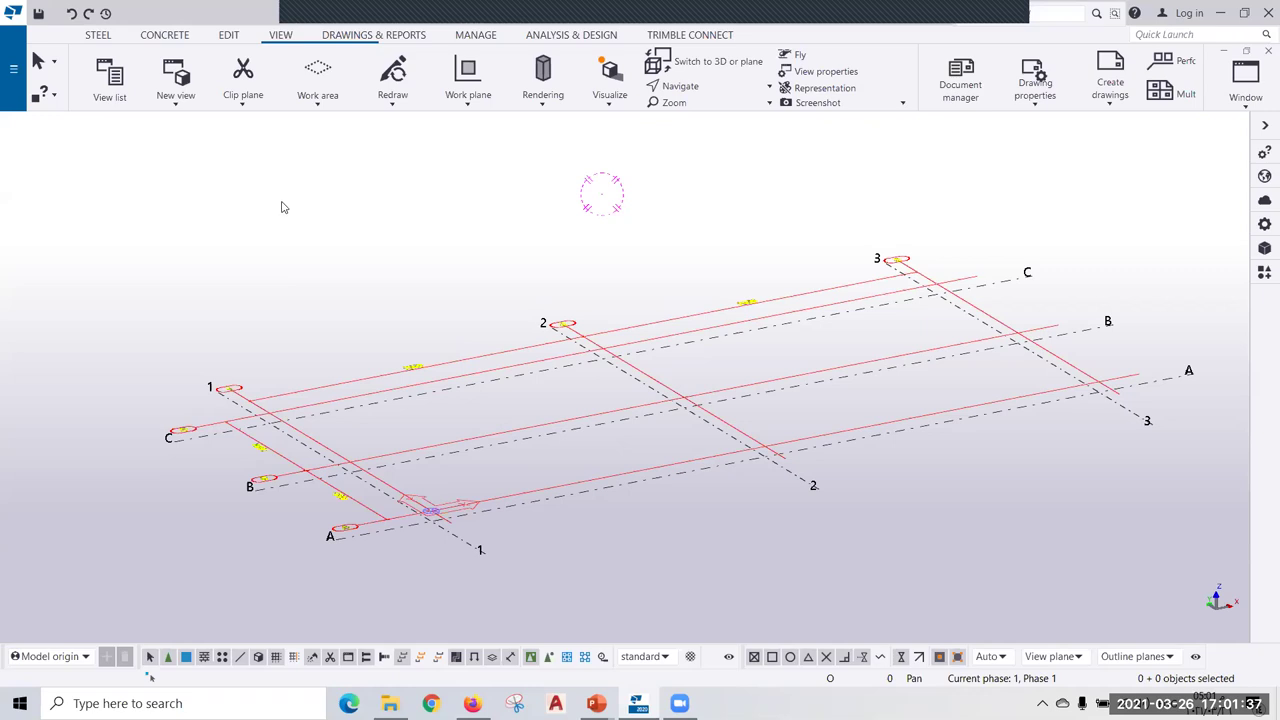
pyautogui.click(172, 100)
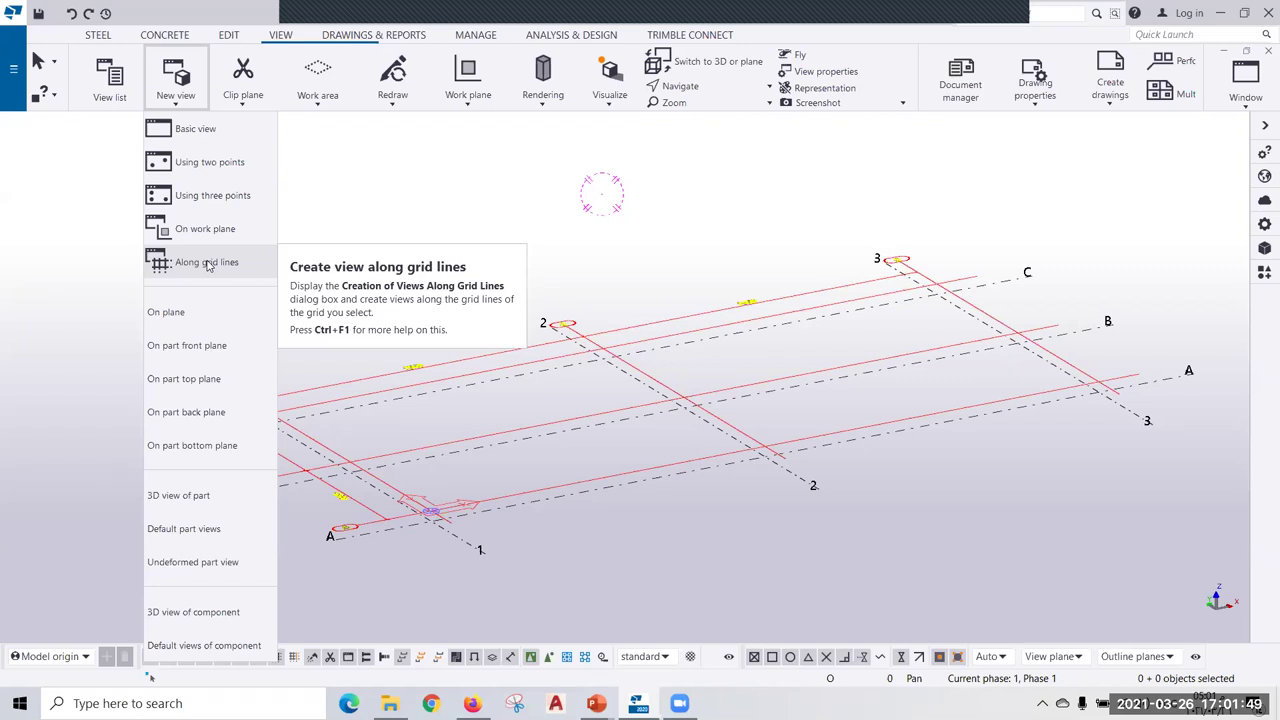
# Open Creation of Views Along Grid Lines with XY, ZY and XZ all set to All views.
pyautogui.click(208, 263)
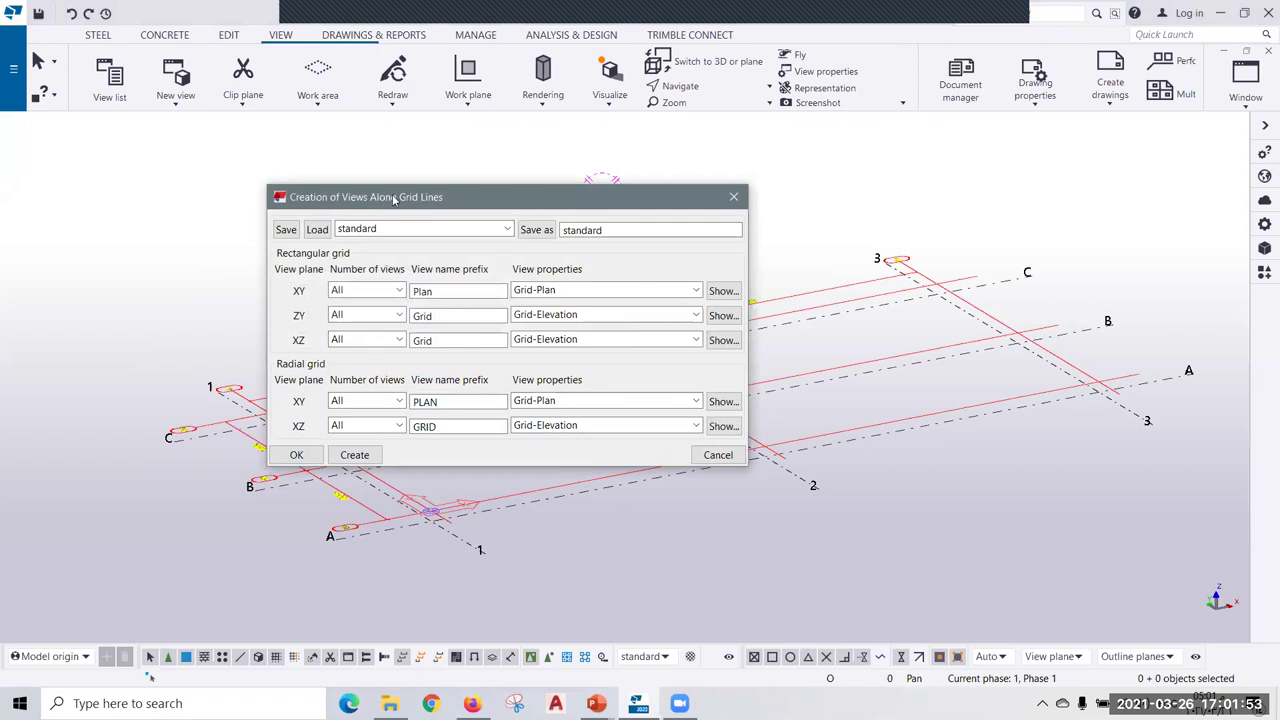
pyautogui.moveTo(395, 200); pyautogui.dragTo(430, 195)
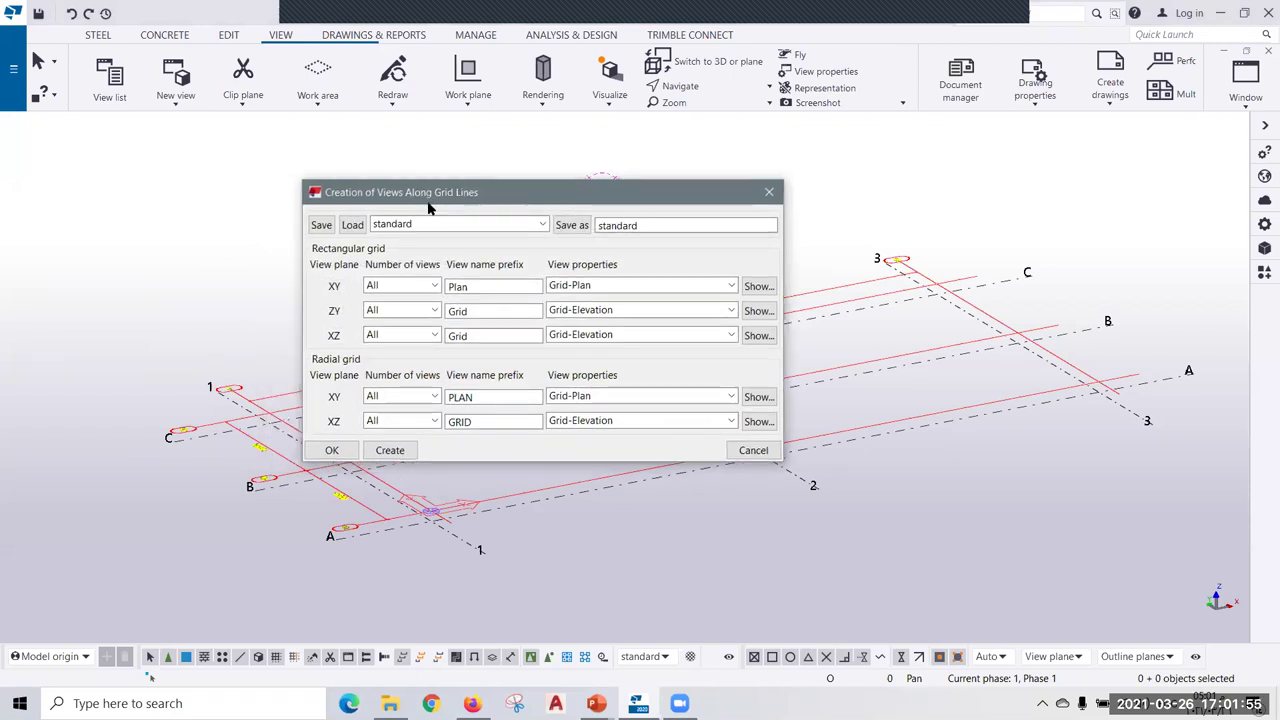
pyautogui.click(335, 257)
pyautogui.click(335, 257)
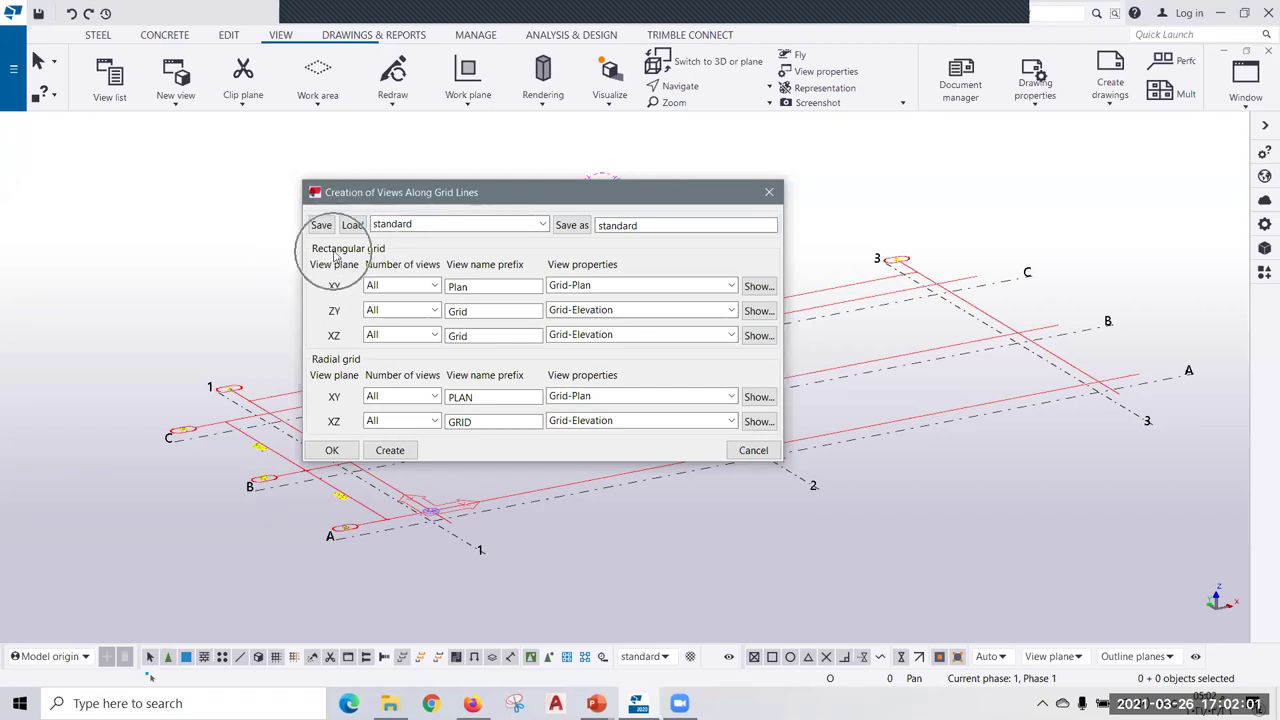
pyautogui.click(337, 362)
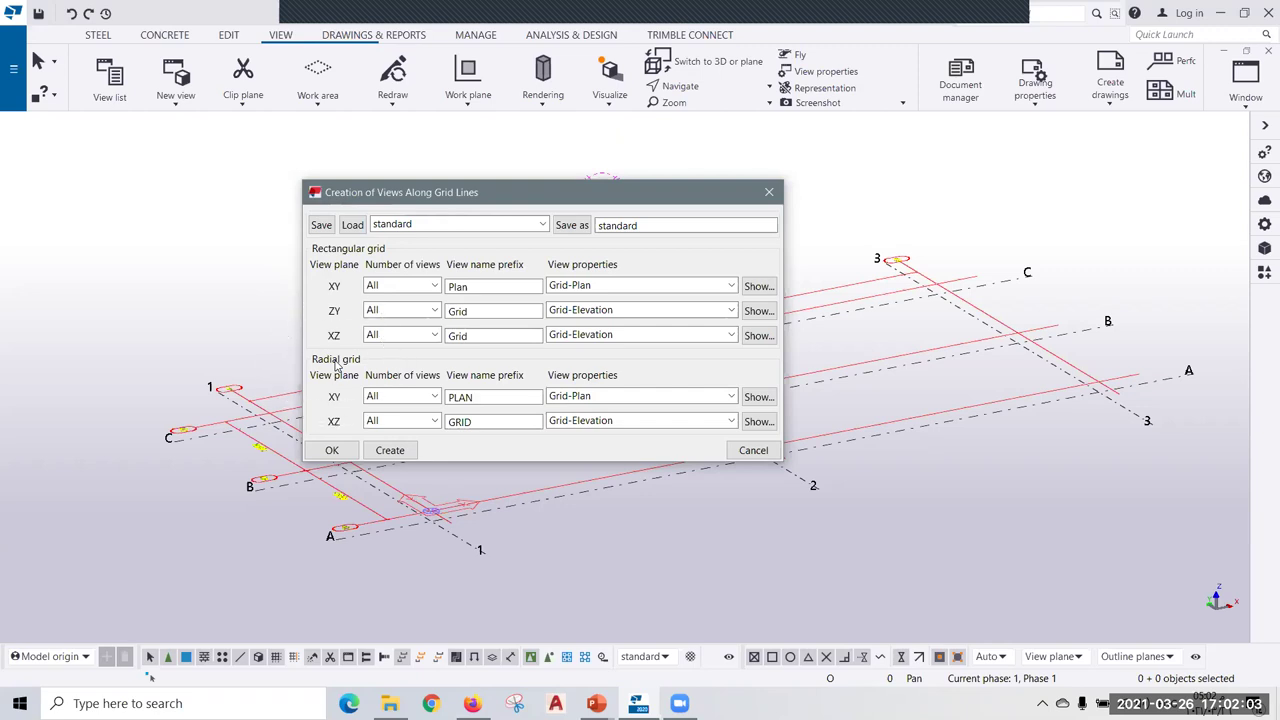
pyautogui.click(338, 257)
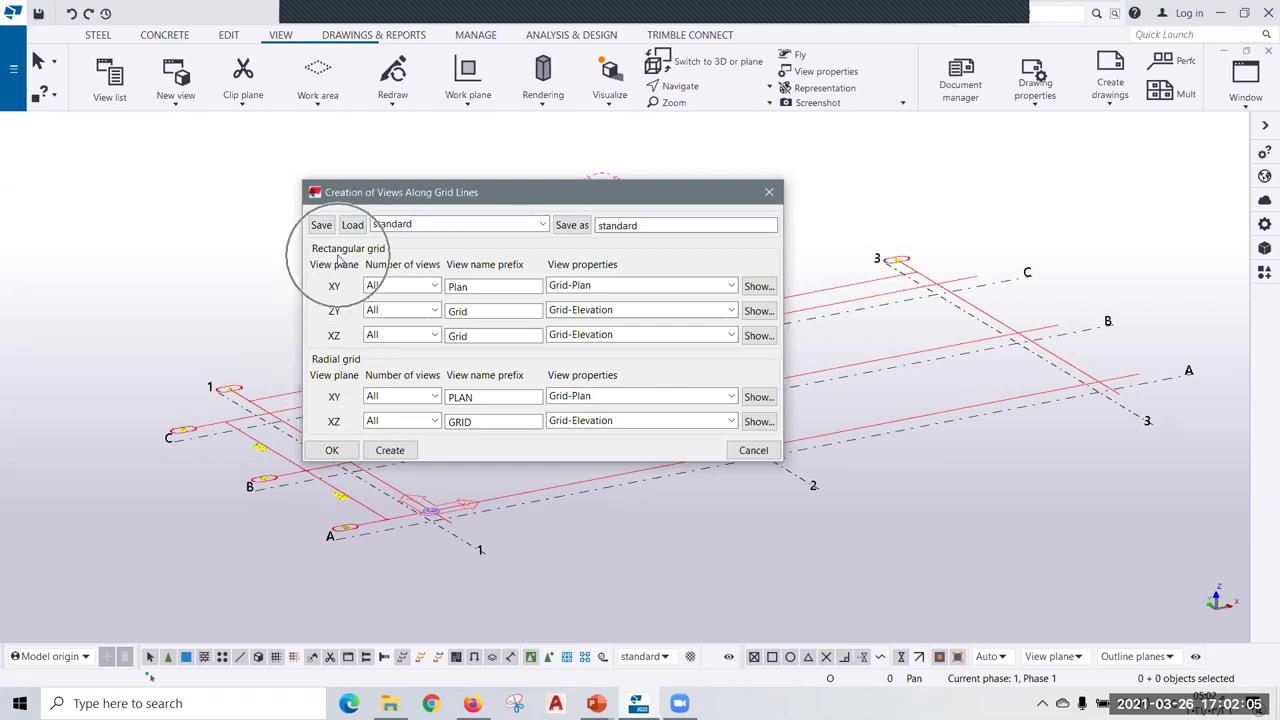
pyautogui.click(335, 343)
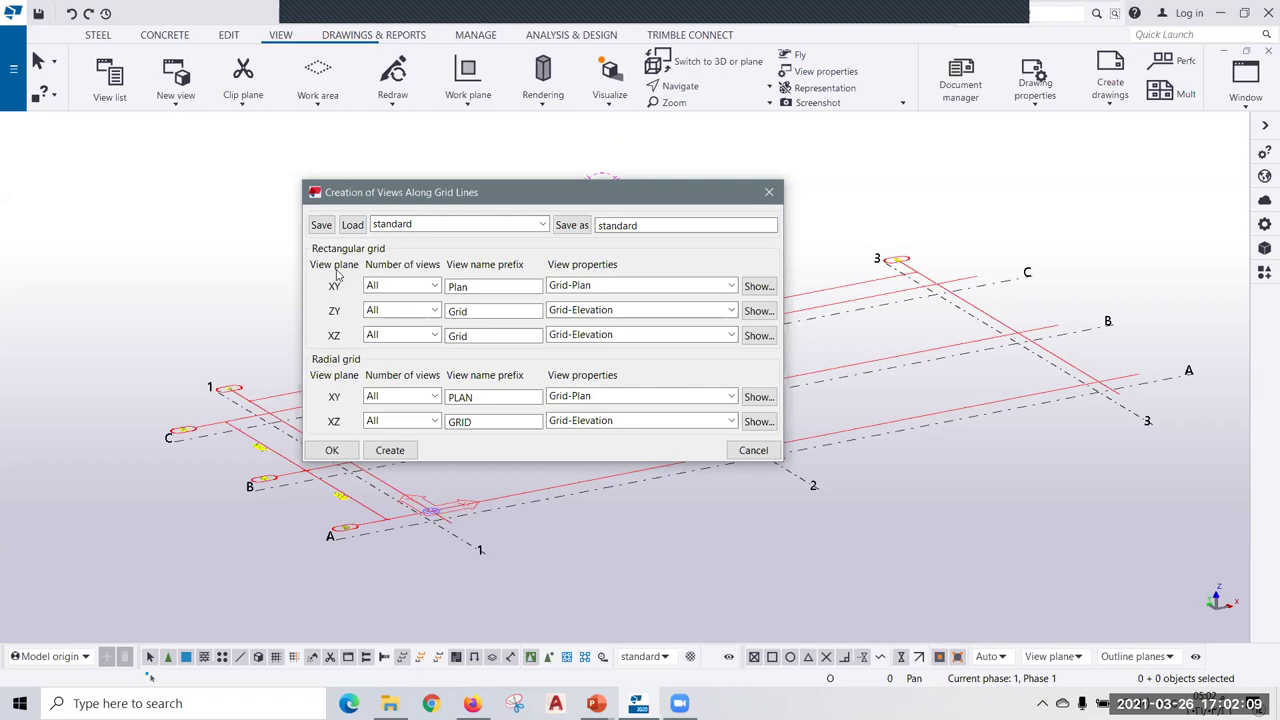
pyautogui.click(341, 364)
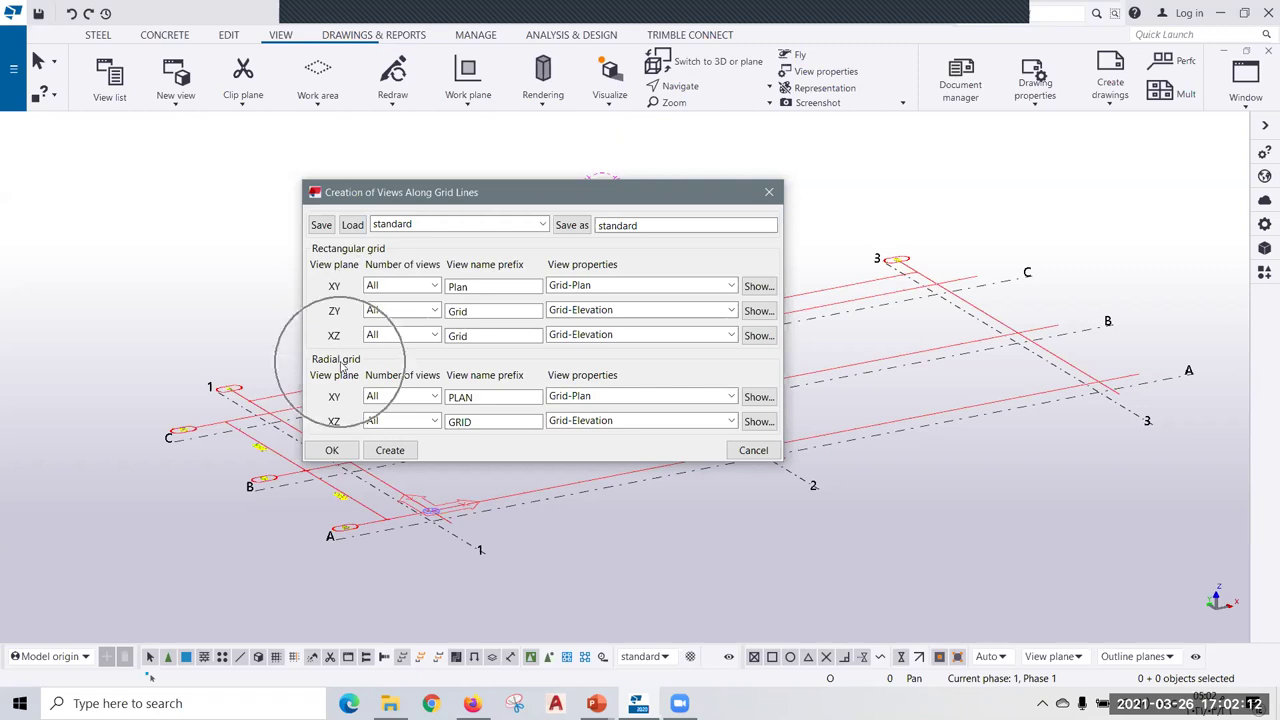
pyautogui.click(334, 287)
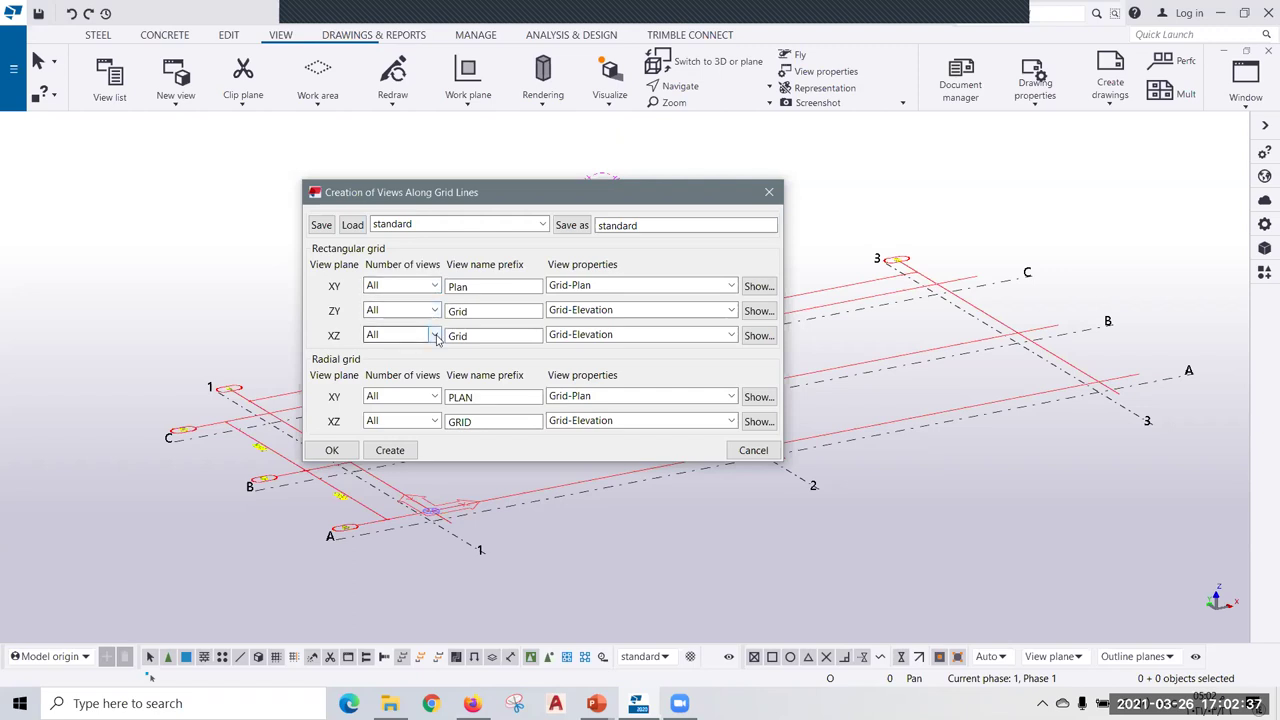
# Keep All views for XZ and change the XY view name prefix to PLAN AT EL.
pyautogui.click(435, 336)
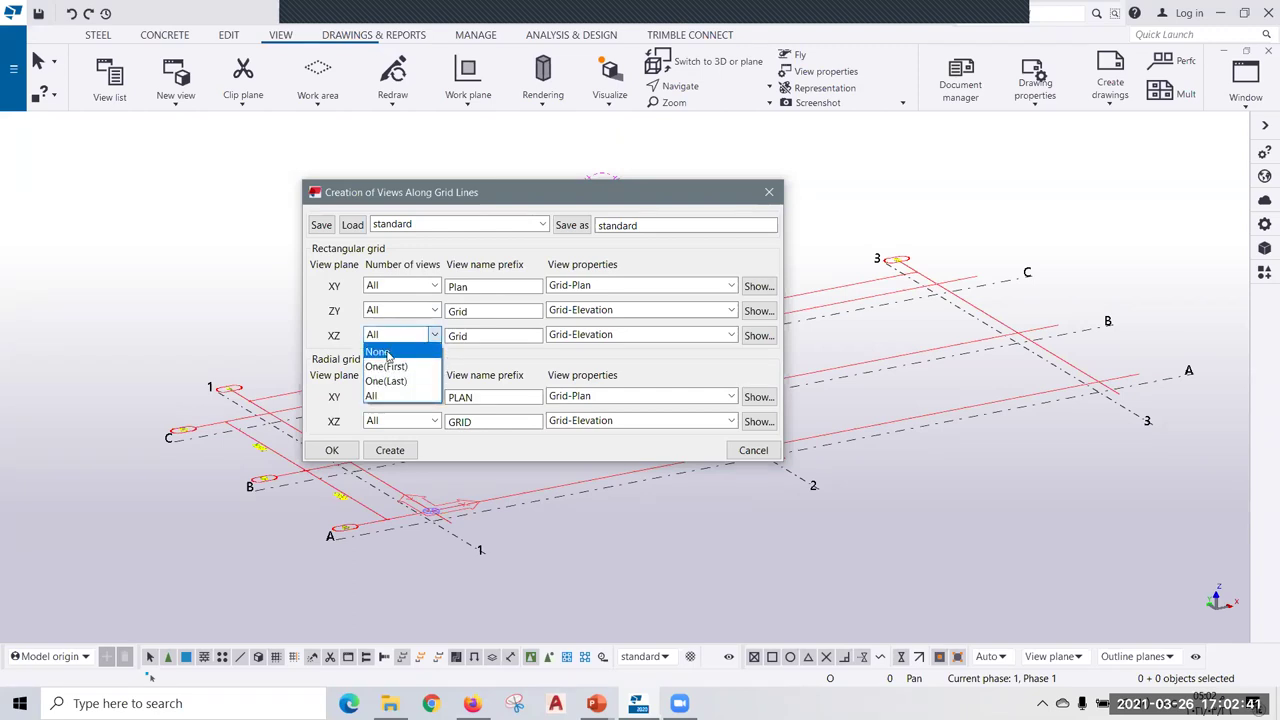
pyautogui.click(320, 307)
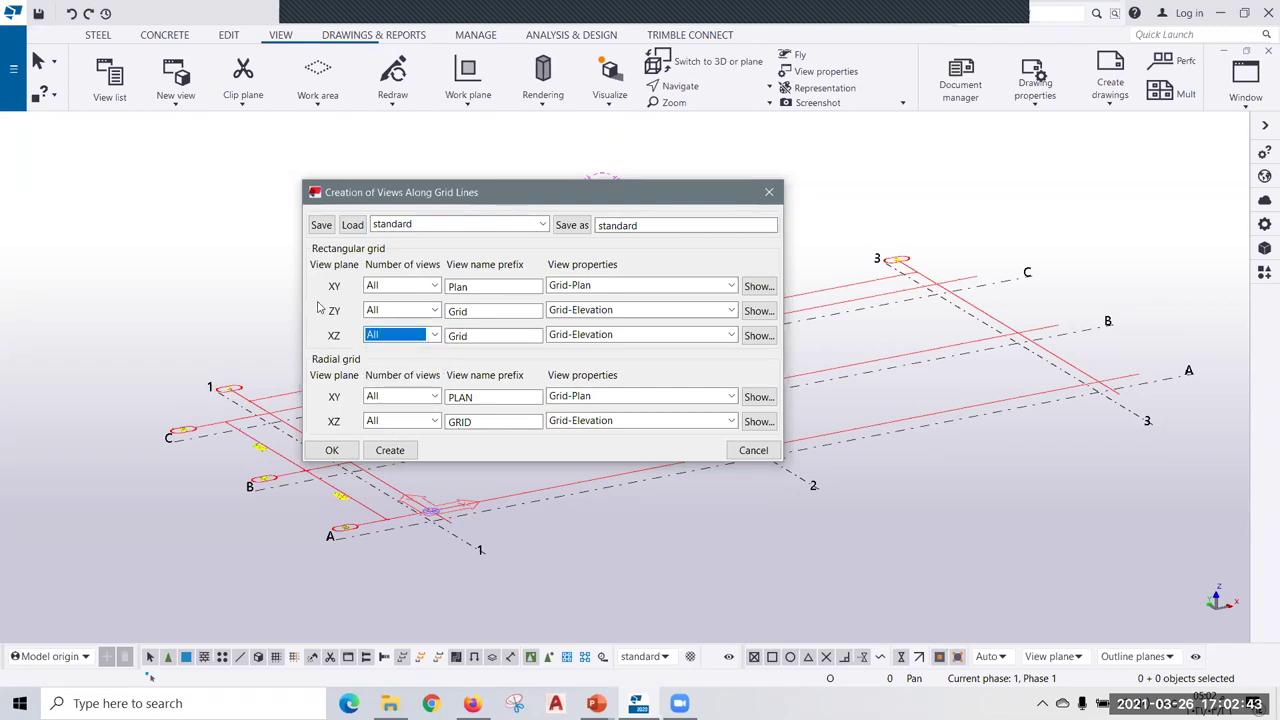
pyautogui.click(484, 288)
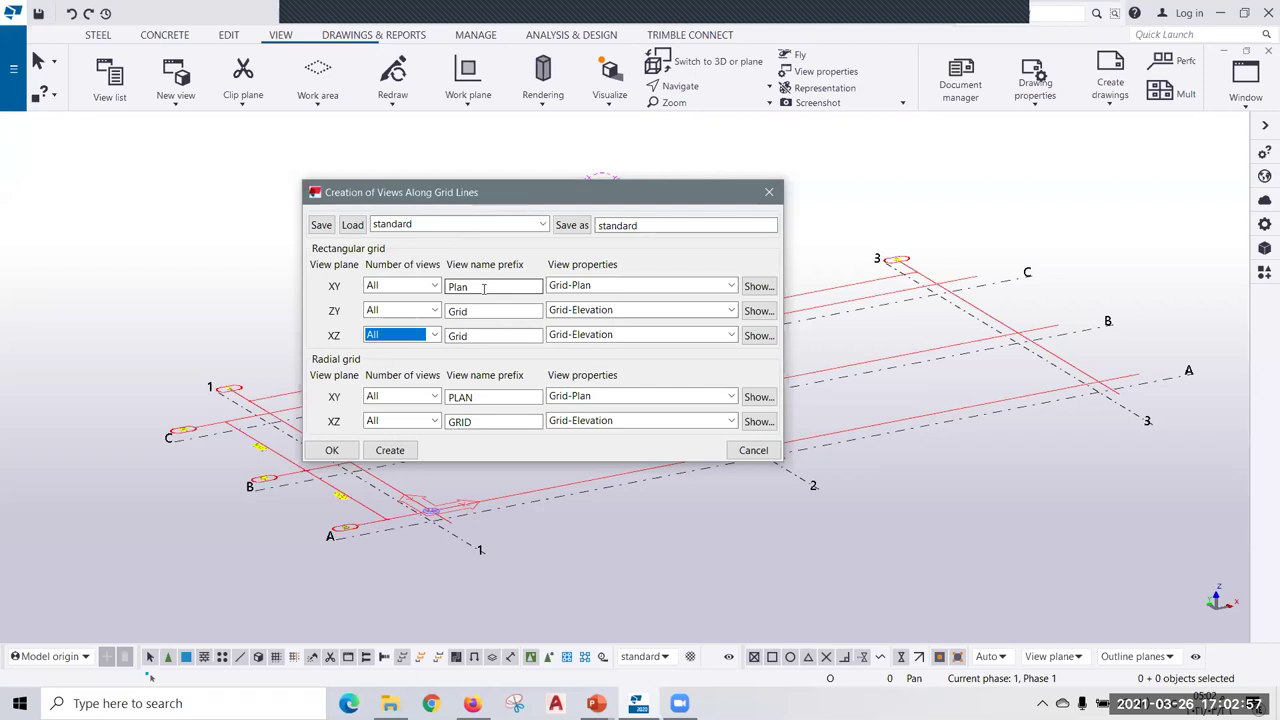
pyautogui.doubleClick(483, 288)
pyautogui.press('BackSpace')
pyautogui.write('PLAN ')
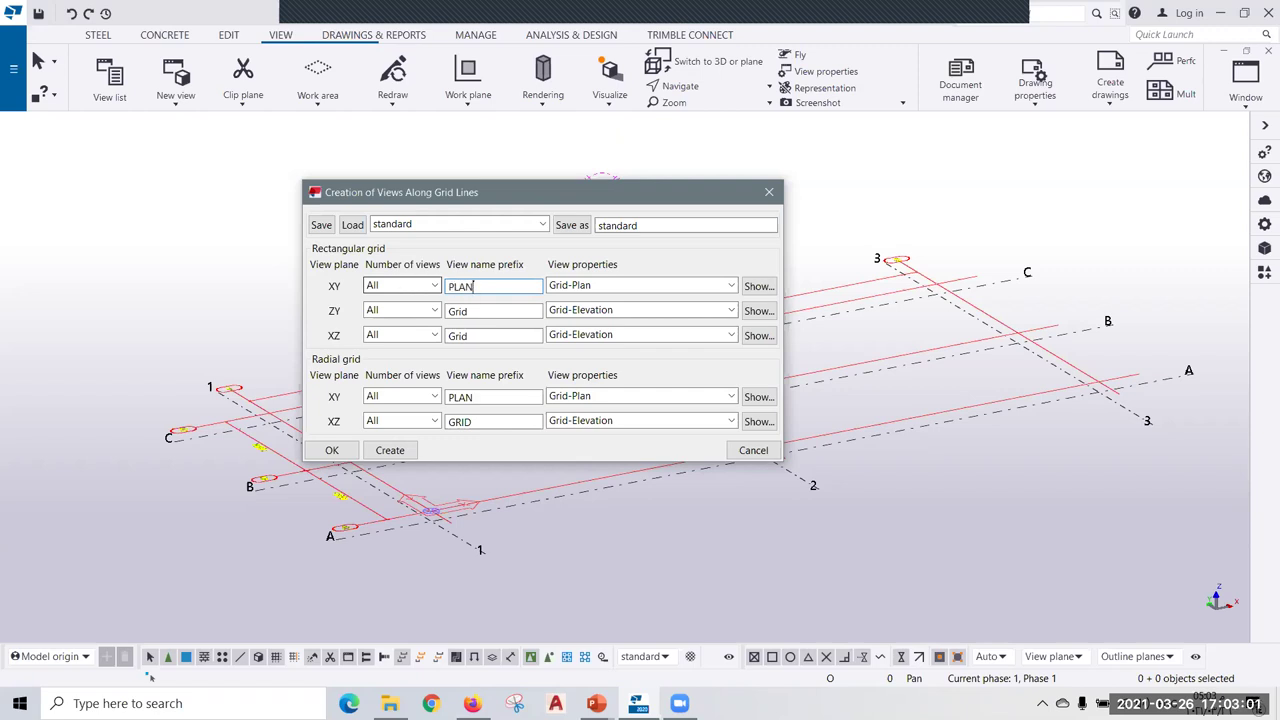
pyautogui.write('AT')
pyautogui.write(' EL.')
# Set both the ZY and XZ view name prefixes to GRID ELEV. AT.
pyautogui.doubleClick(470, 311)
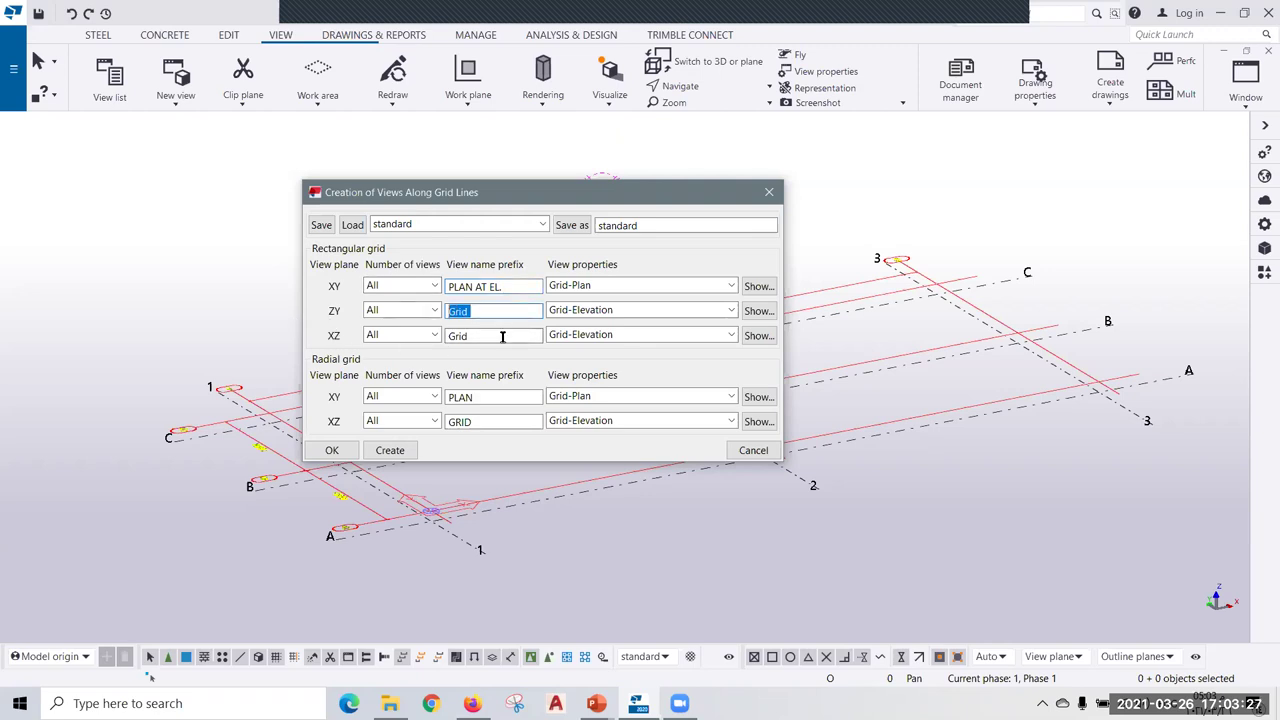
pyautogui.write('GRID ELEV.')
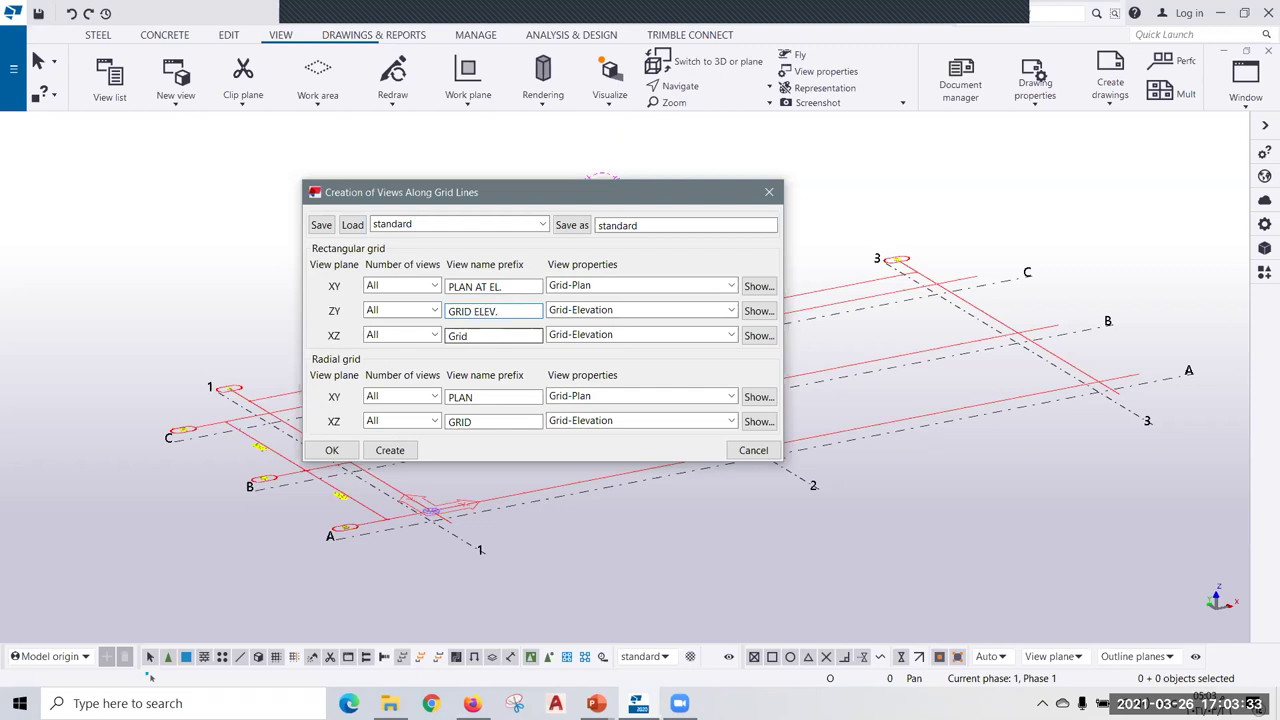
pyautogui.write(' AT')
pyautogui.moveTo(515, 311)
pyautogui.mouseDown()
pyautogui.moveTo(437, 311)
pyautogui.moveTo(497, 374)
pyautogui.mouseUp()
pyautogui.write('GRID ELEV. AT')
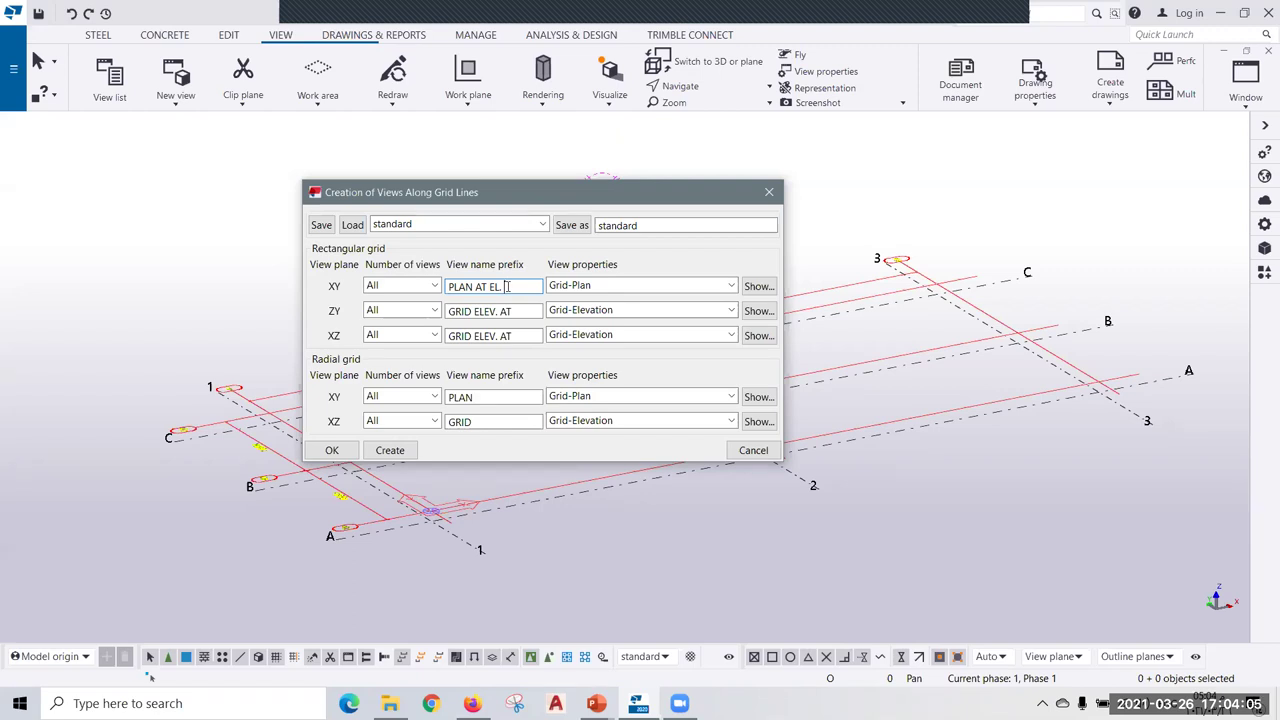
# Create the grid views and delete the old 123 and 3D-1 views.
pyautogui.click(389, 451)
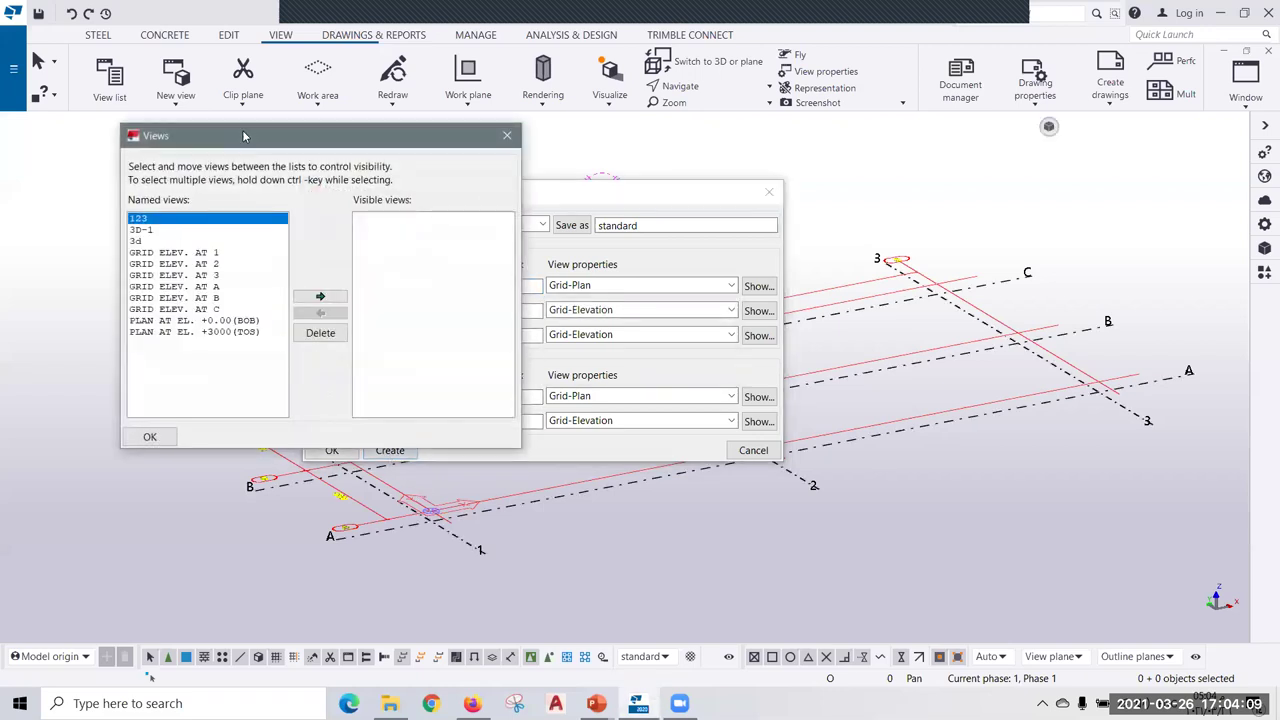
pyautogui.moveTo(243, 136); pyautogui.dragTo(152, 159)
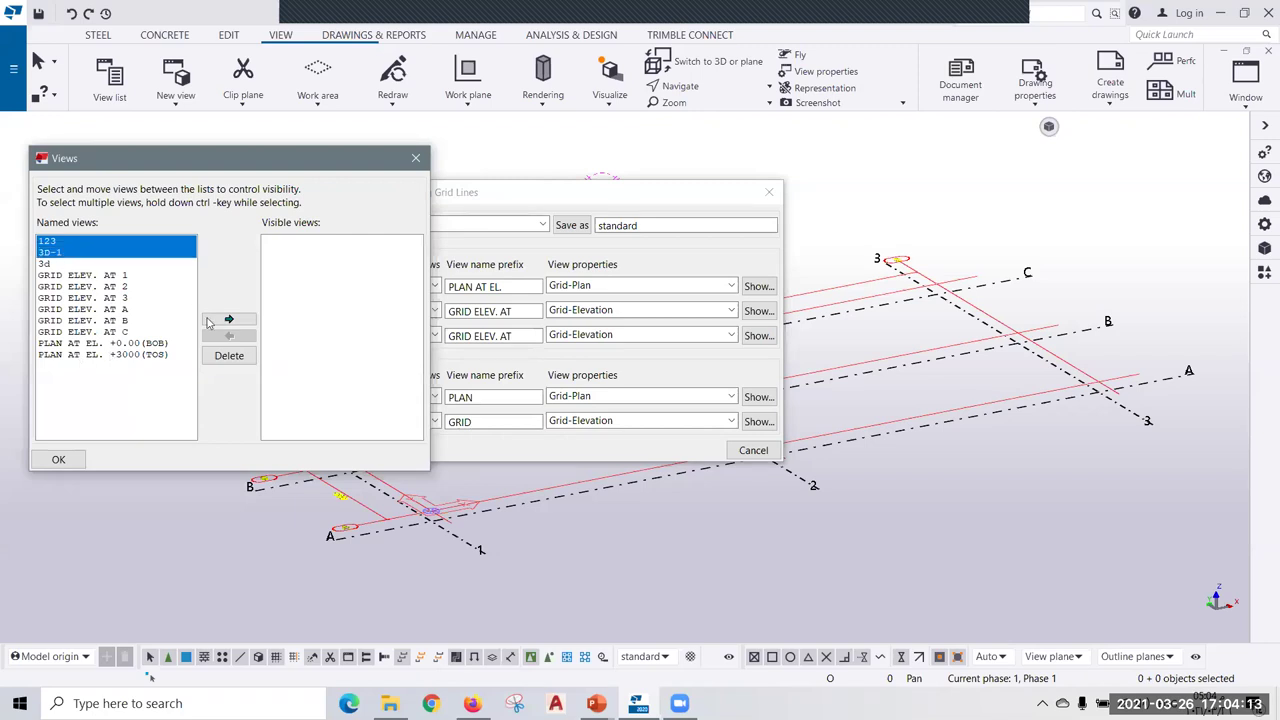
pyautogui.click(229, 355)
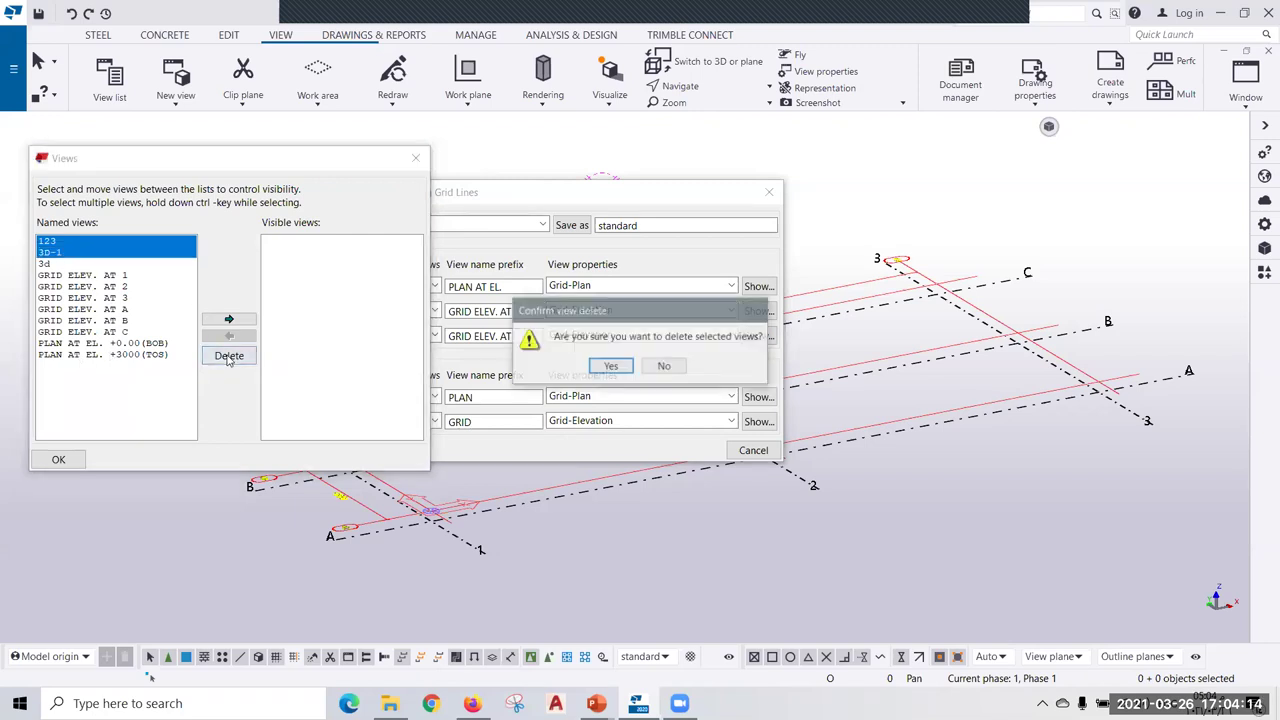
pyautogui.click(610, 366)
pyautogui.click(769, 191)
pyautogui.moveTo(372, 166); pyautogui.dragTo(436, 170)
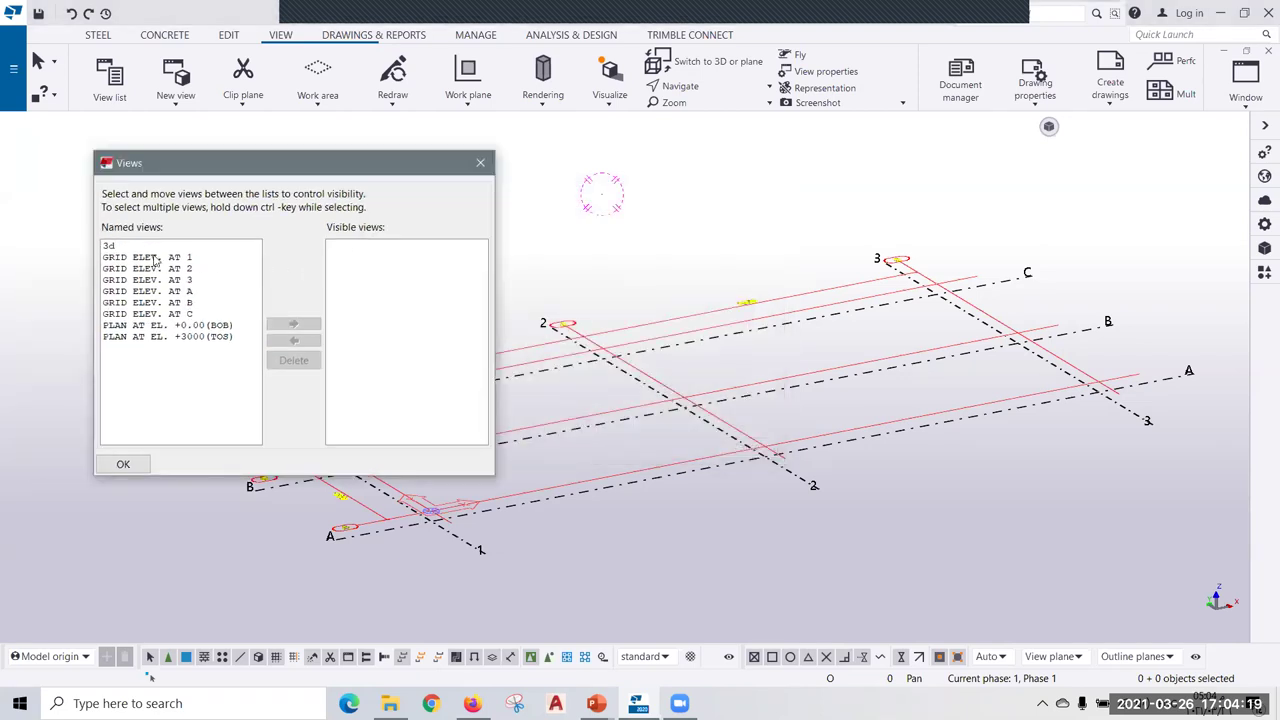
# Select the new GRID ELEV. AT 1–3, A–C views and both PLAN AT EL. views.
pyautogui.click(158, 257)
pyautogui.click(170, 268)
pyautogui.click(174, 282)
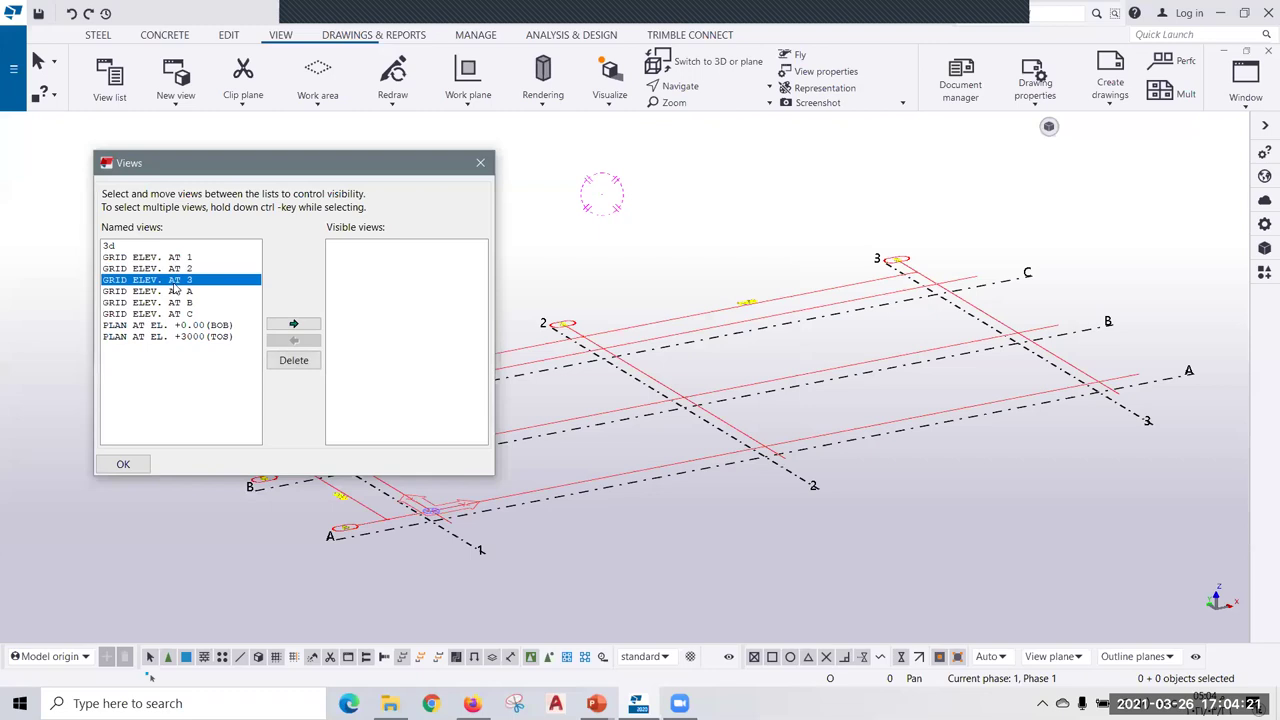
pyautogui.click(178, 291)
pyautogui.click(180, 303)
pyautogui.click(183, 314)
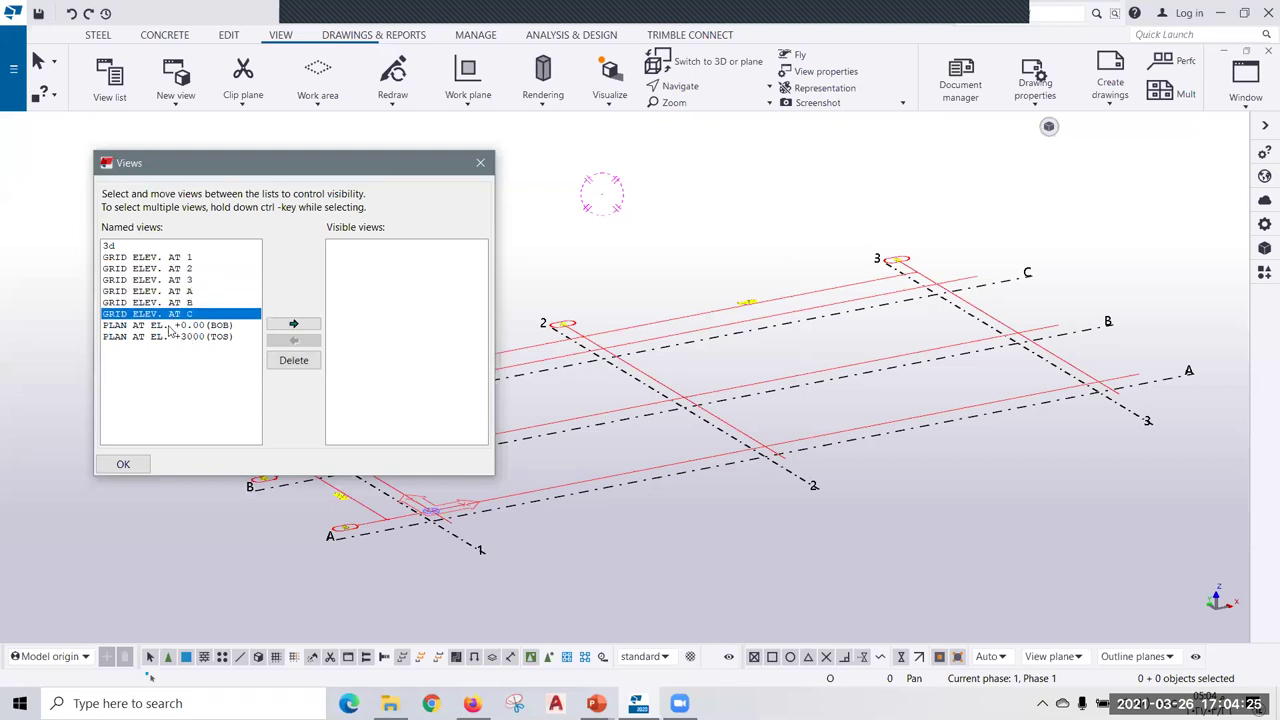
pyautogui.click(160, 325)
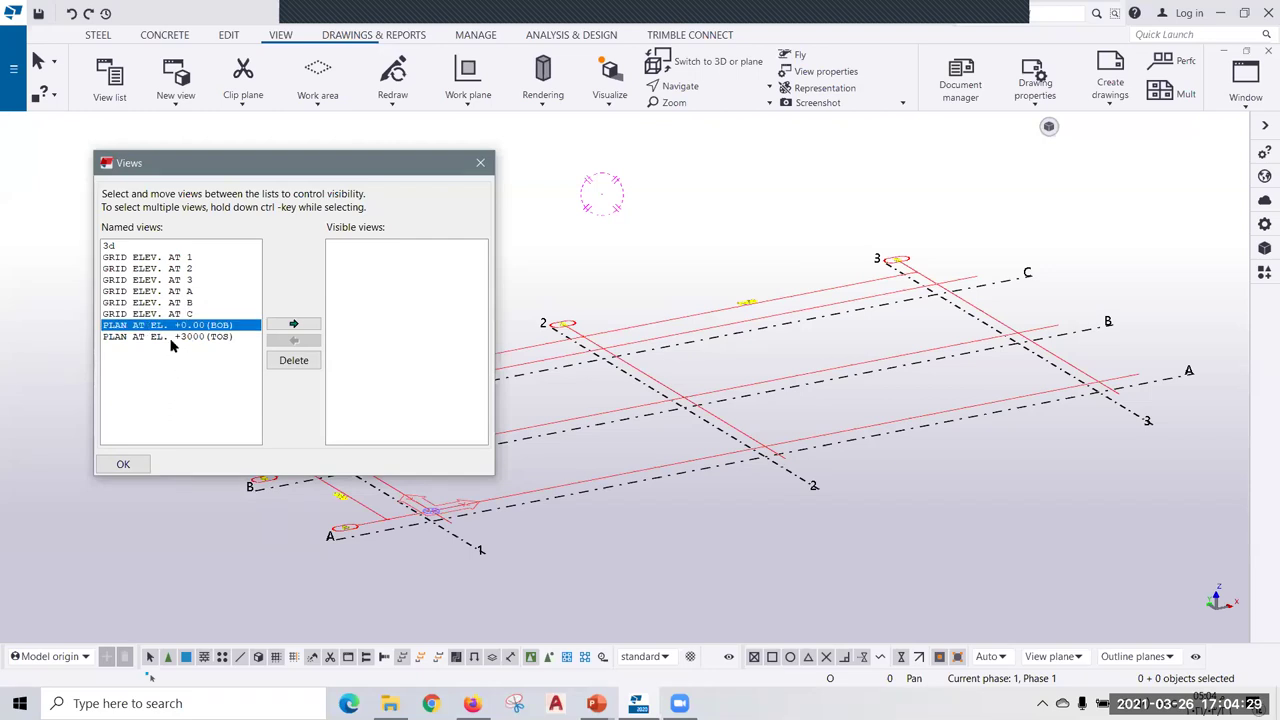
pyautogui.click(170, 337)
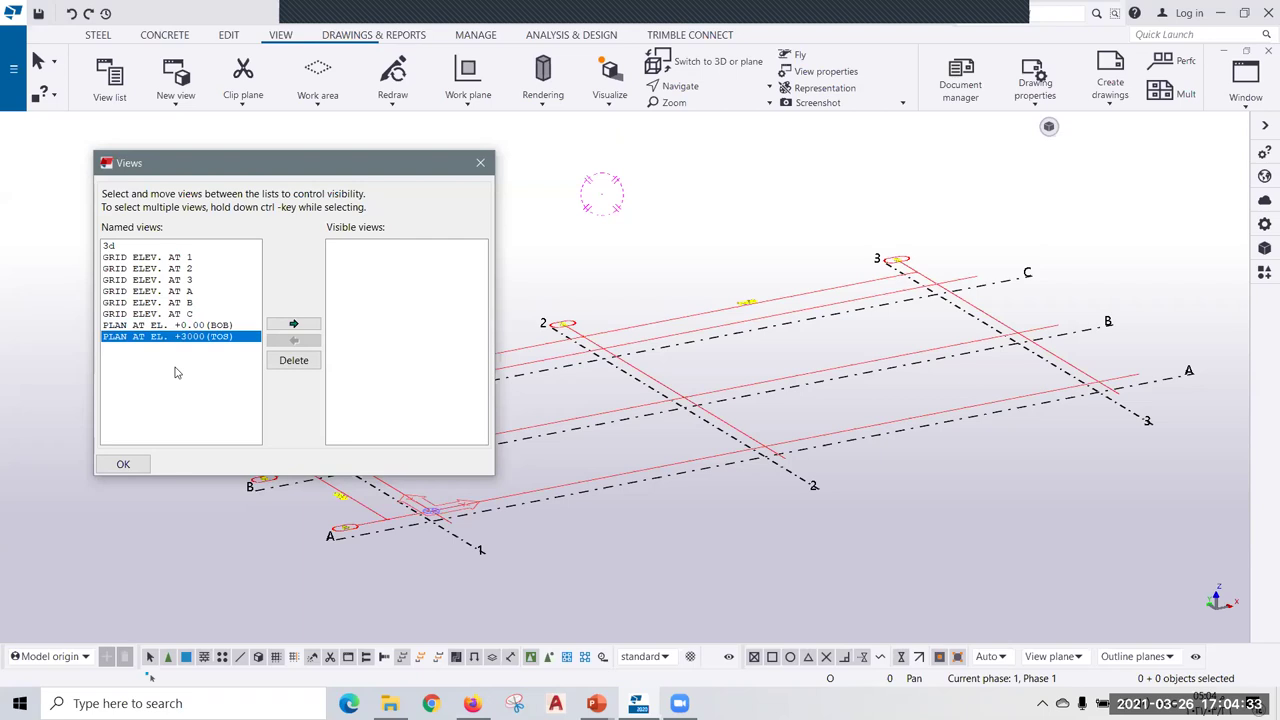
# Open the 3d view and frame the grid model in the window.
pyautogui.click(116, 247)
pyautogui.doubleClick(116, 247)
pyautogui.scroll(2, 799, 495)
pyautogui.scroll(2, 790, 493)
pyautogui.moveTo(688, 420); pyautogui.dragTo(778, 451, button='middle')
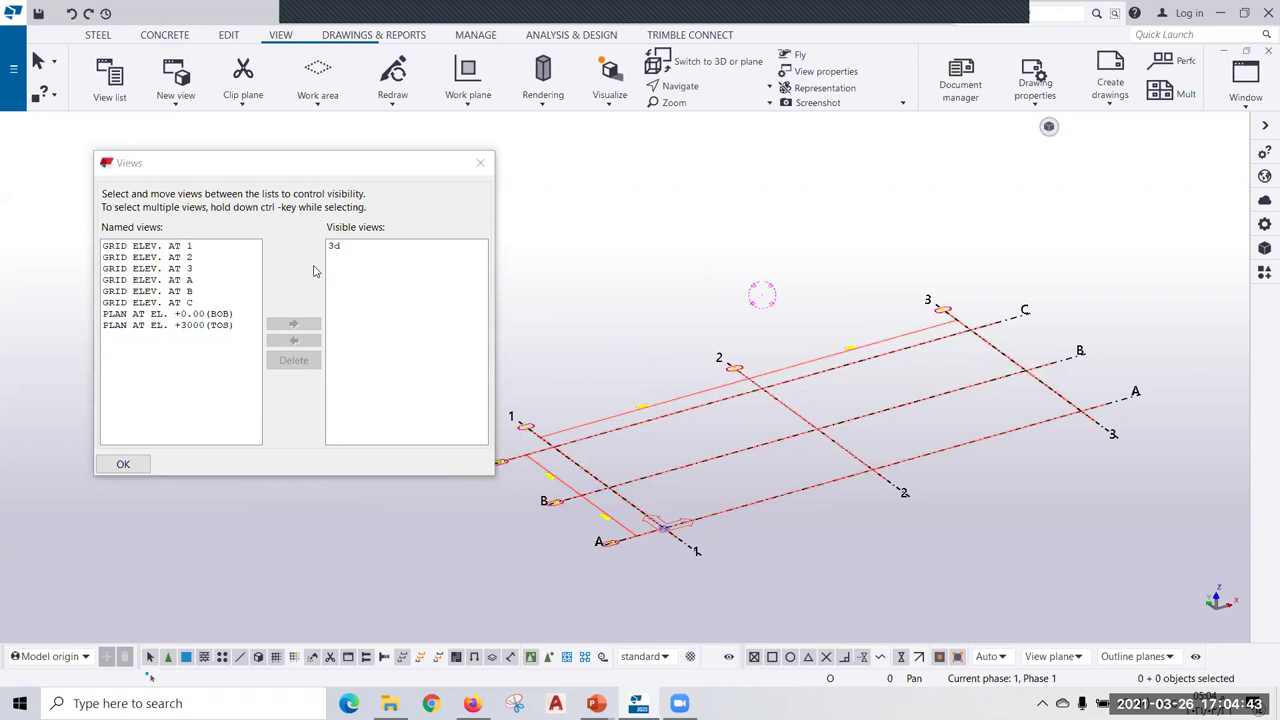
# Rename the 3d view to '3D VIEW' in View Properties and apply it.
pyautogui.doubleClick(607, 319)
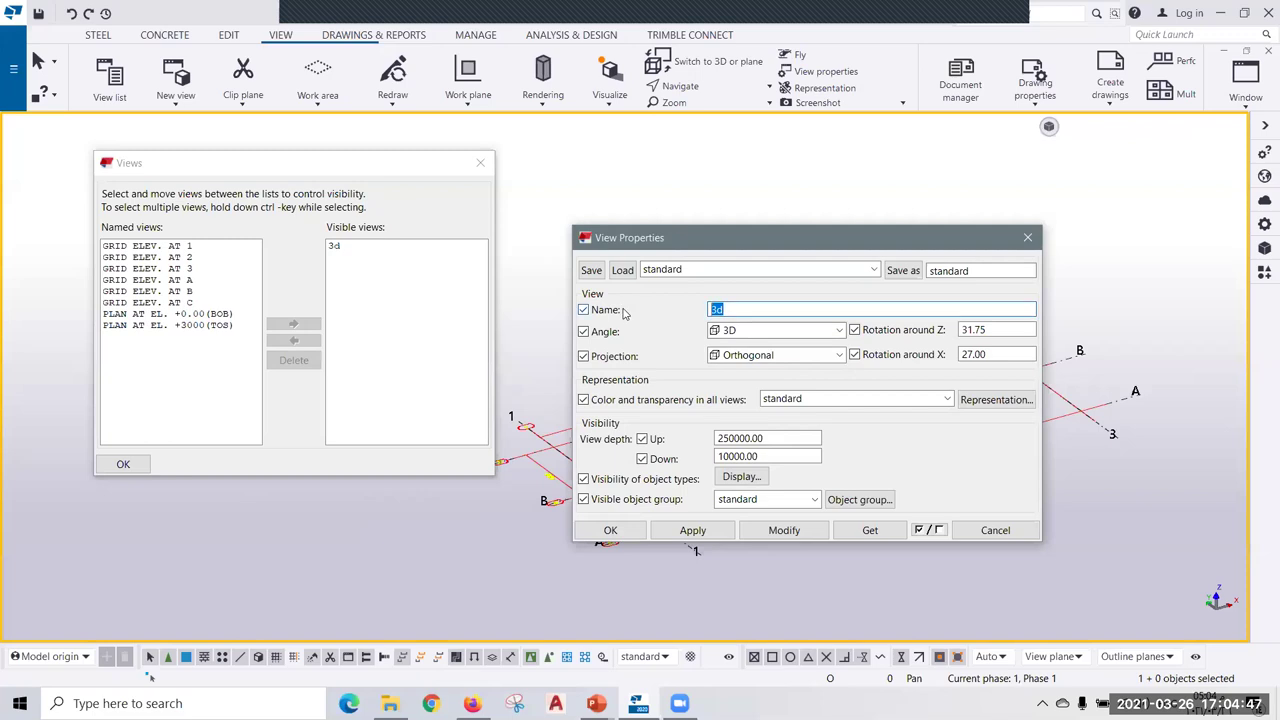
pyautogui.write('3D VIEW')
pyautogui.click(797, 531)
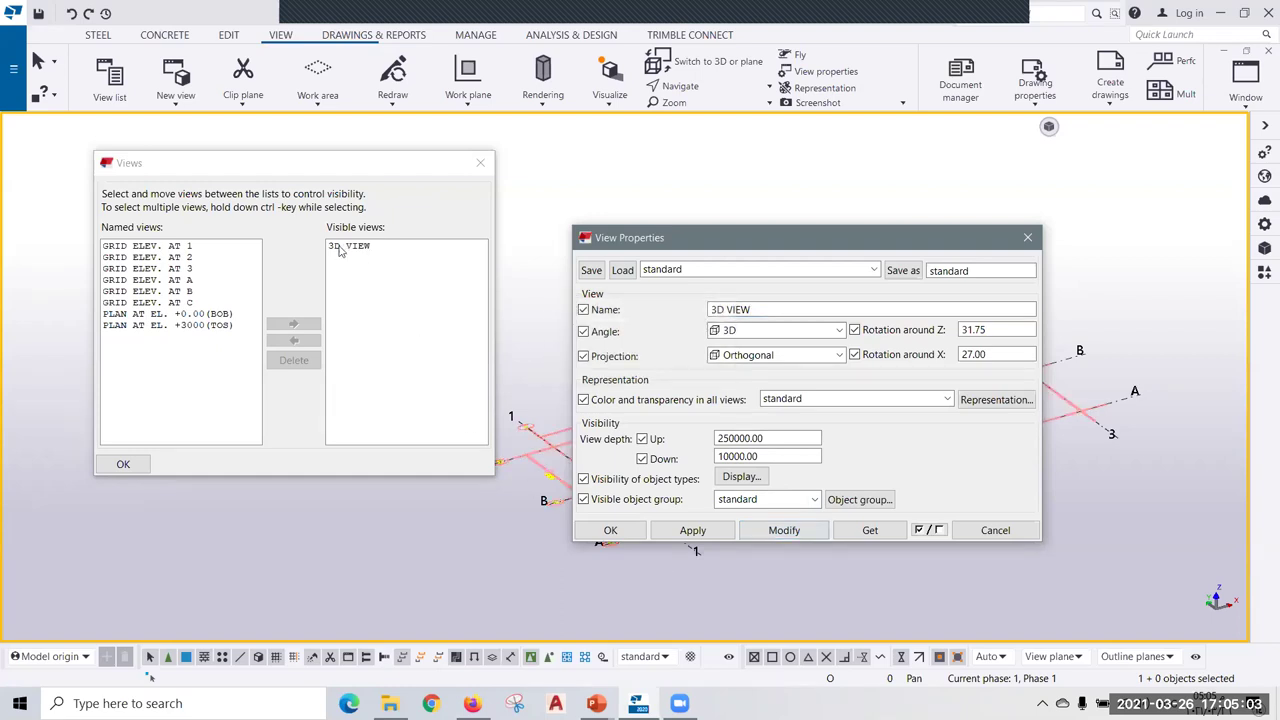
pyautogui.press('Escape')
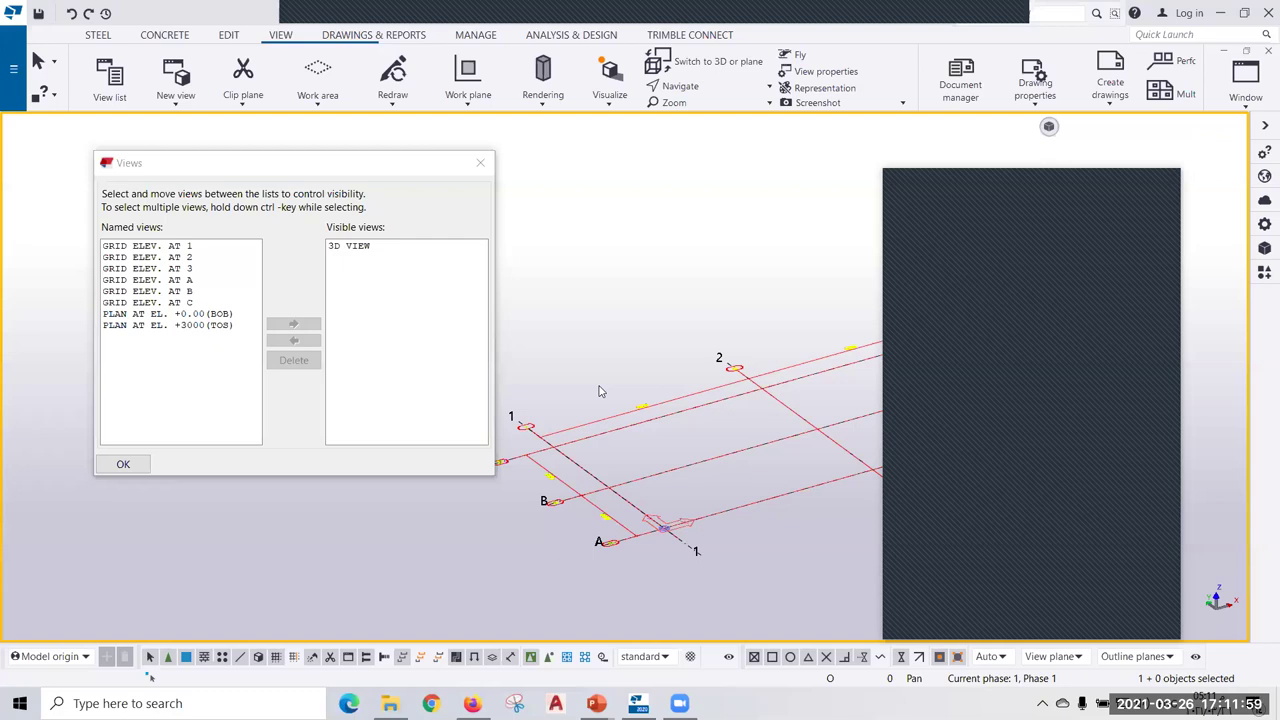
# Close the side pane, recentre the grid and show the STEEL ribbon tools.
pyautogui.click(1166, 188)
pyautogui.moveTo(708, 412); pyautogui.dragTo(745, 381, button='middle')
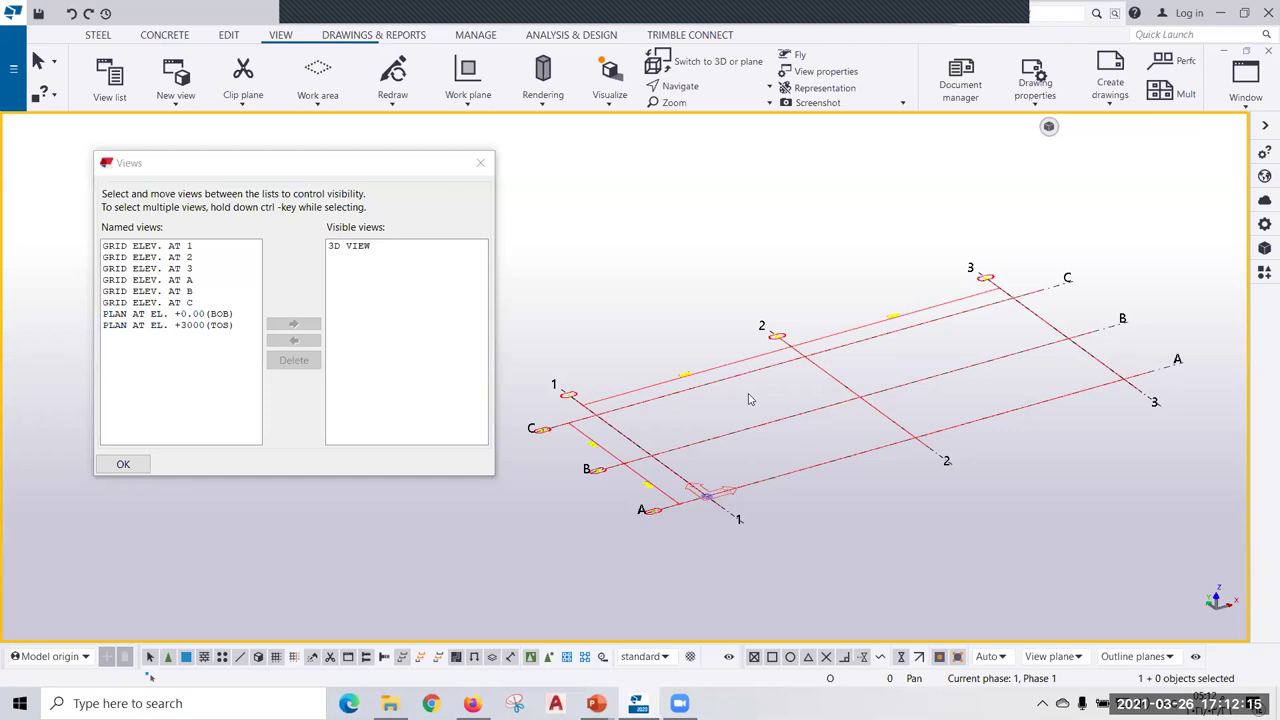
pyautogui.click(98, 34)
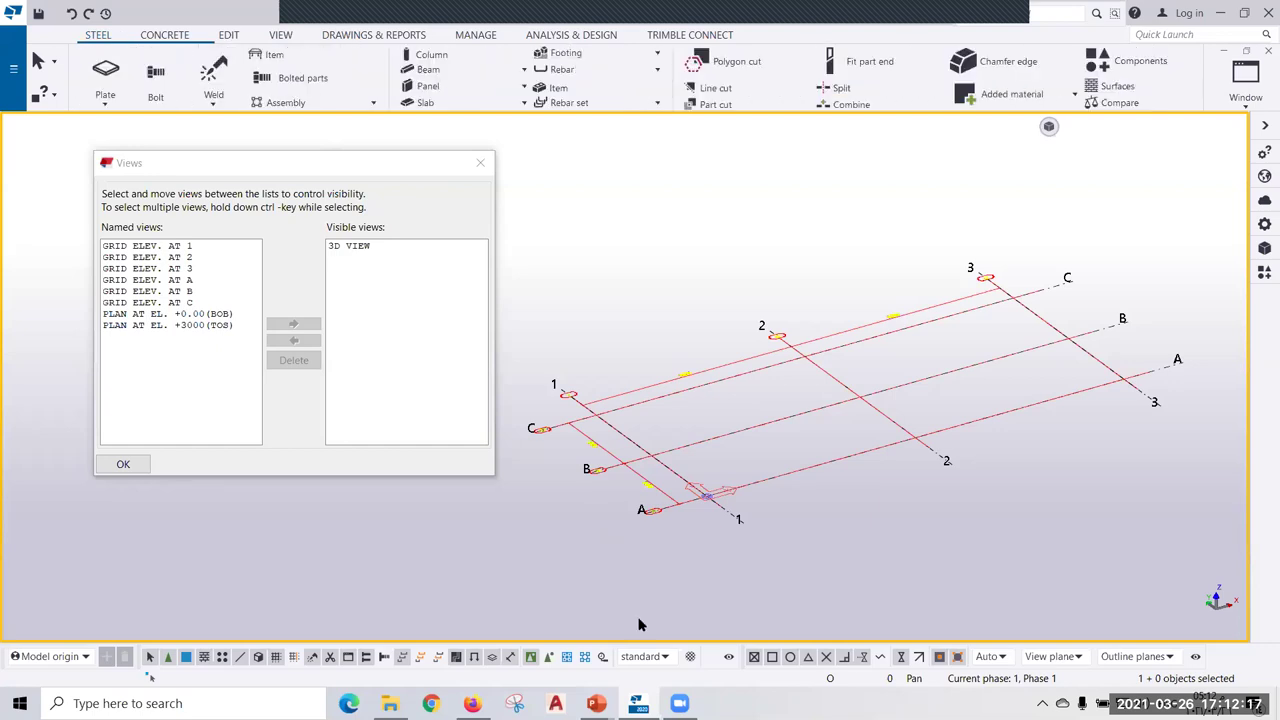
# Switch to the slide show and advance to the Draw Steel Members slide.
pyautogui.hotkey('alt', 'Tab')
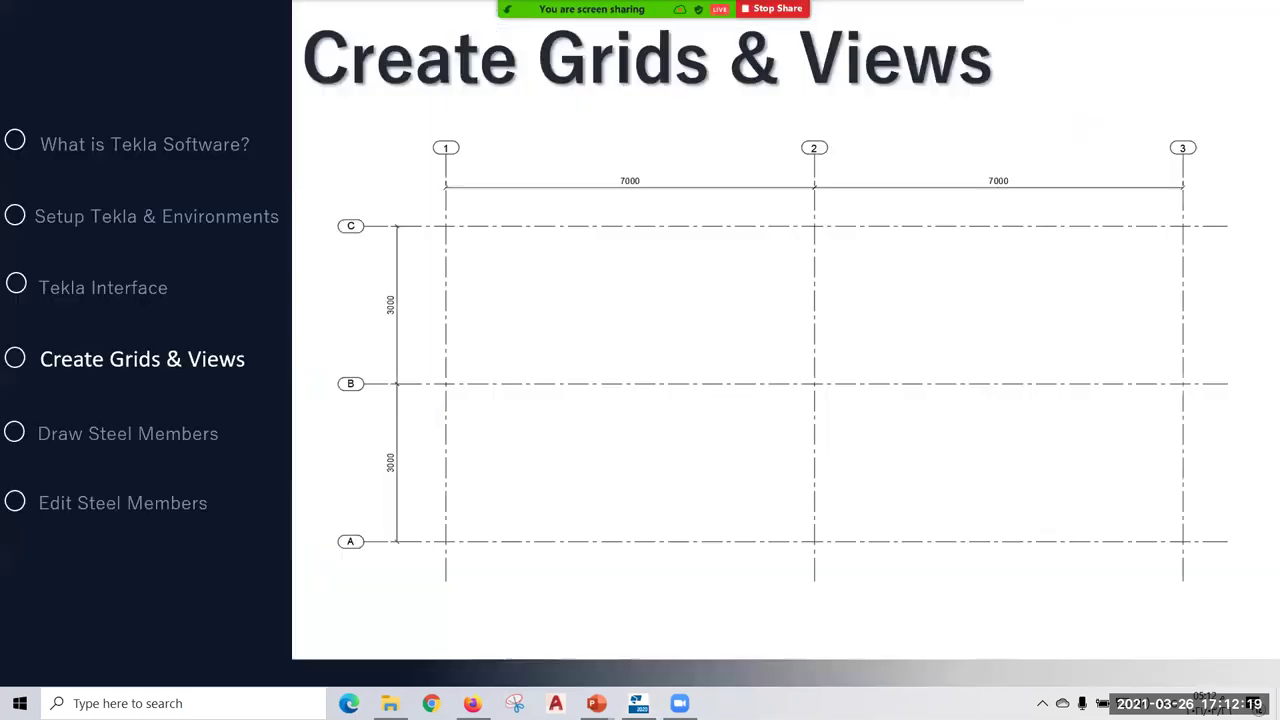
pyautogui.press('Right')
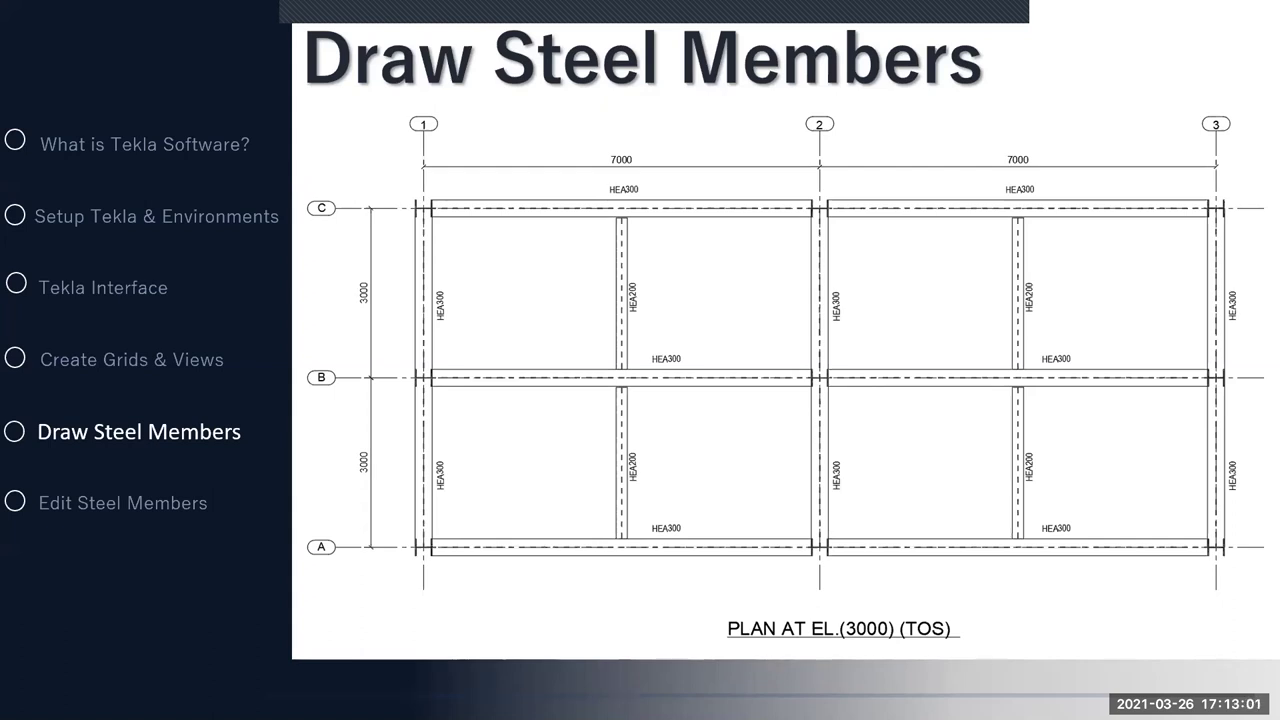
pyautogui.click(873, 630)
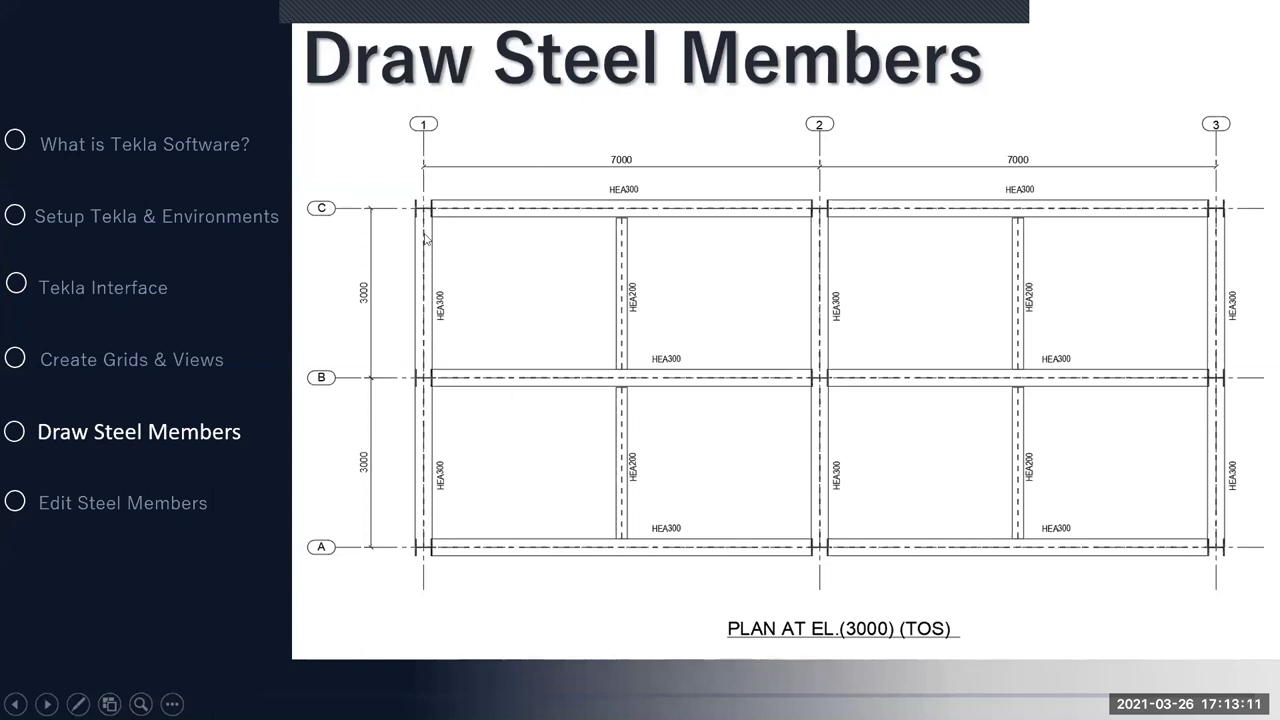
pyautogui.click(697, 561)
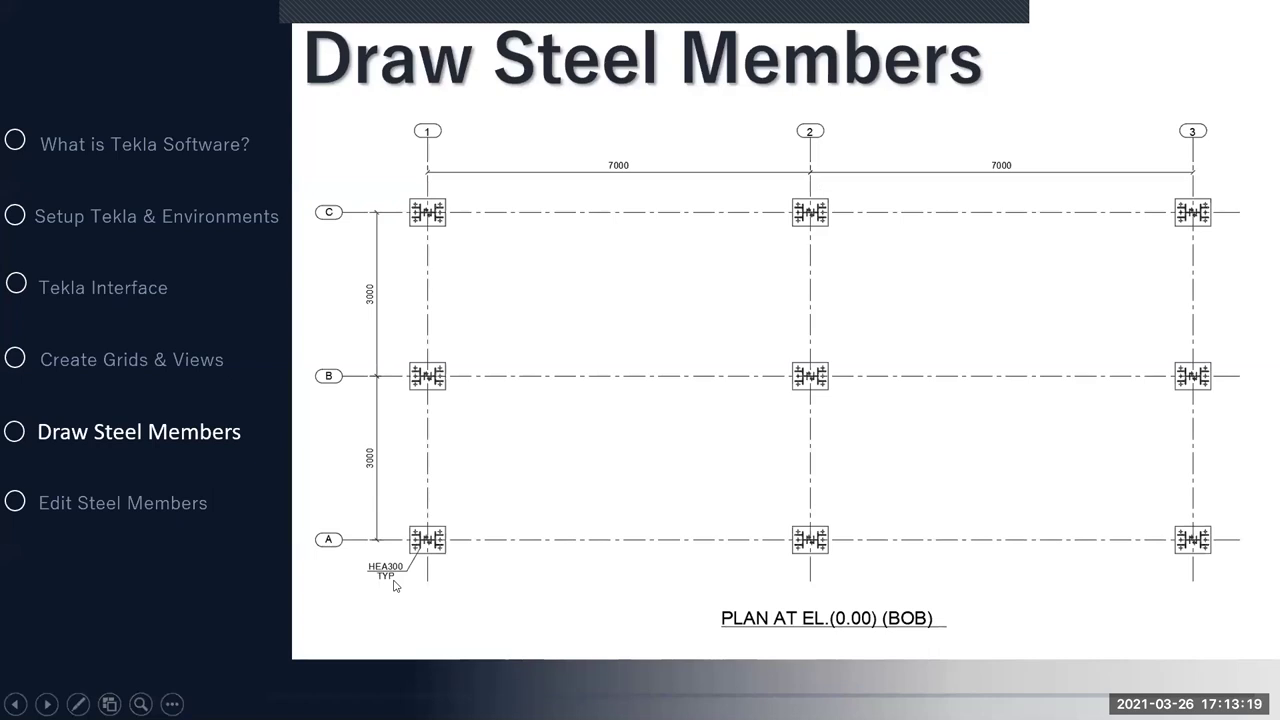
pyautogui.click(397, 581)
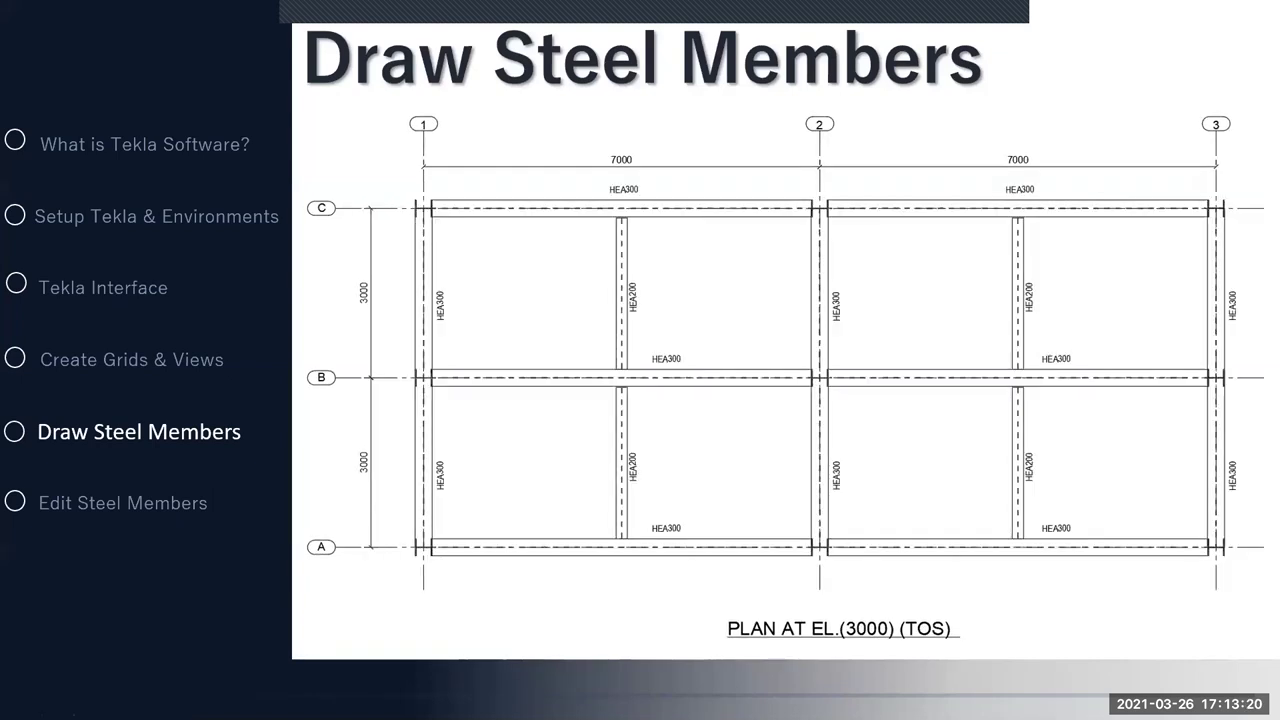
pyautogui.click(460, 321)
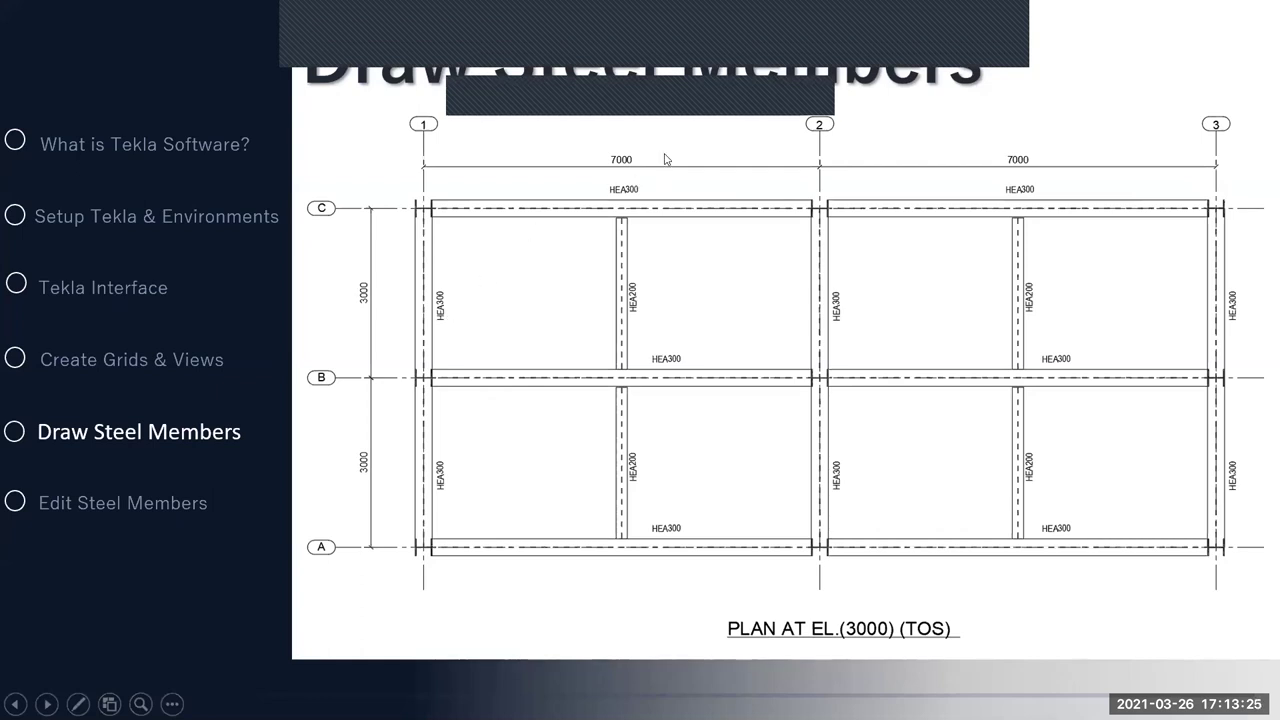
pyautogui.click(686, 98)
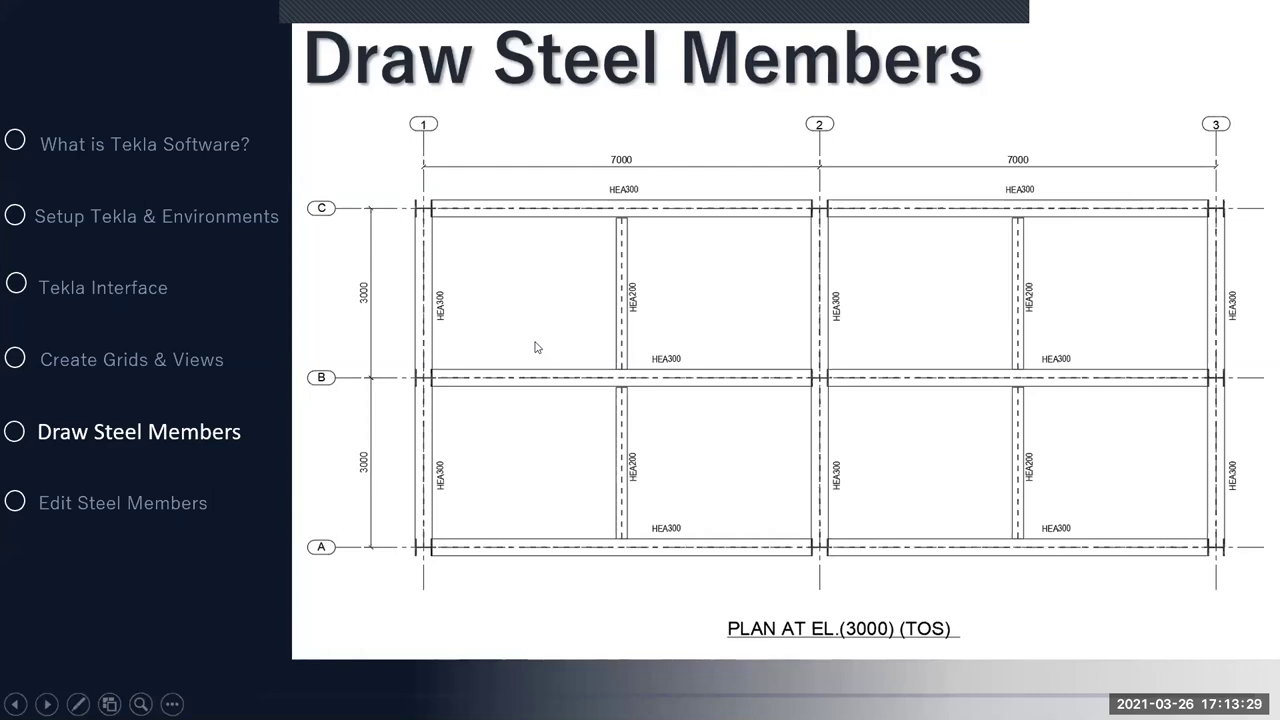
# Display PLAN AT EL. +3000(TOS), start a steel column and open its profile catalogue.
pyautogui.hotkey('alt', 'Tab')
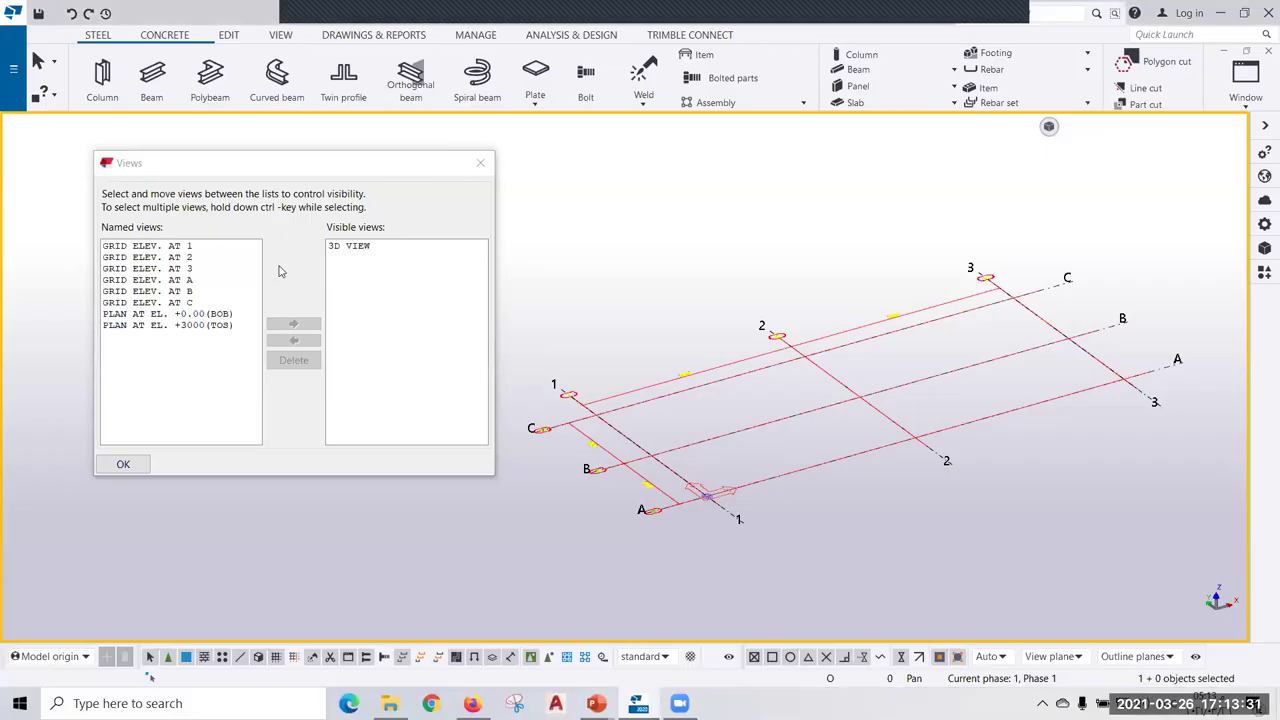
pyautogui.doubleClick(184, 328)
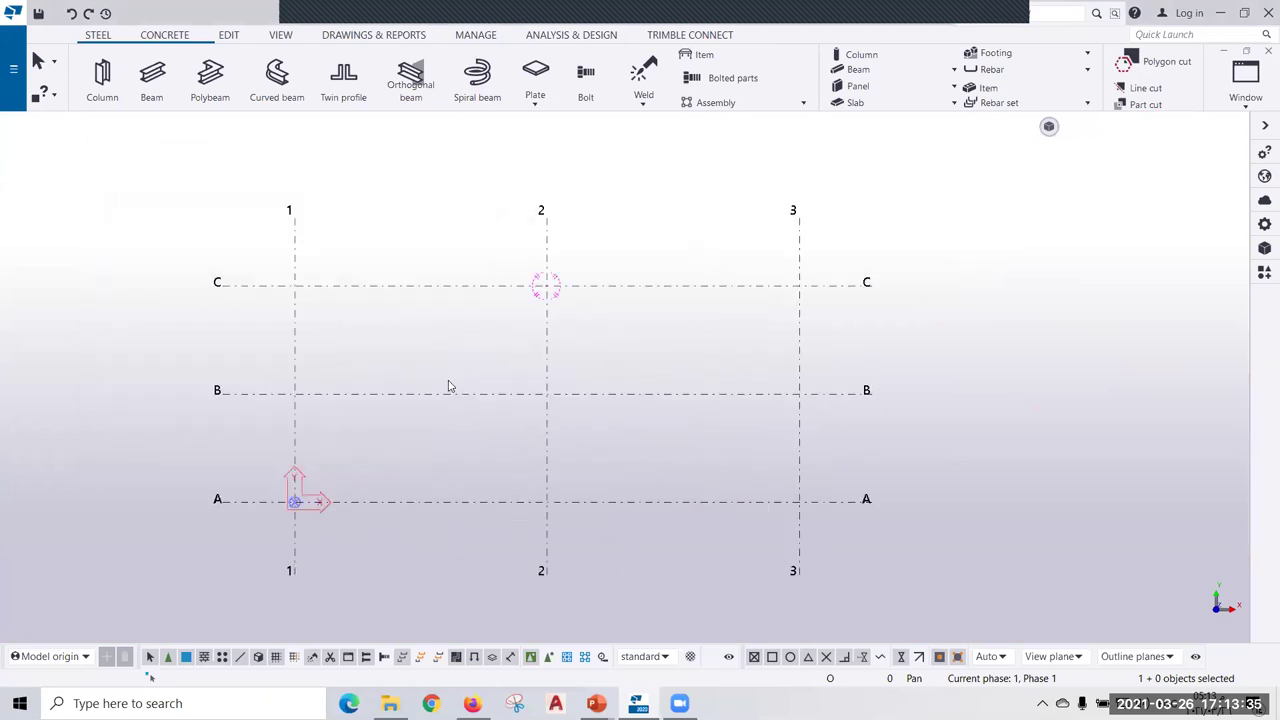
pyautogui.scroll(2, 466, 346)
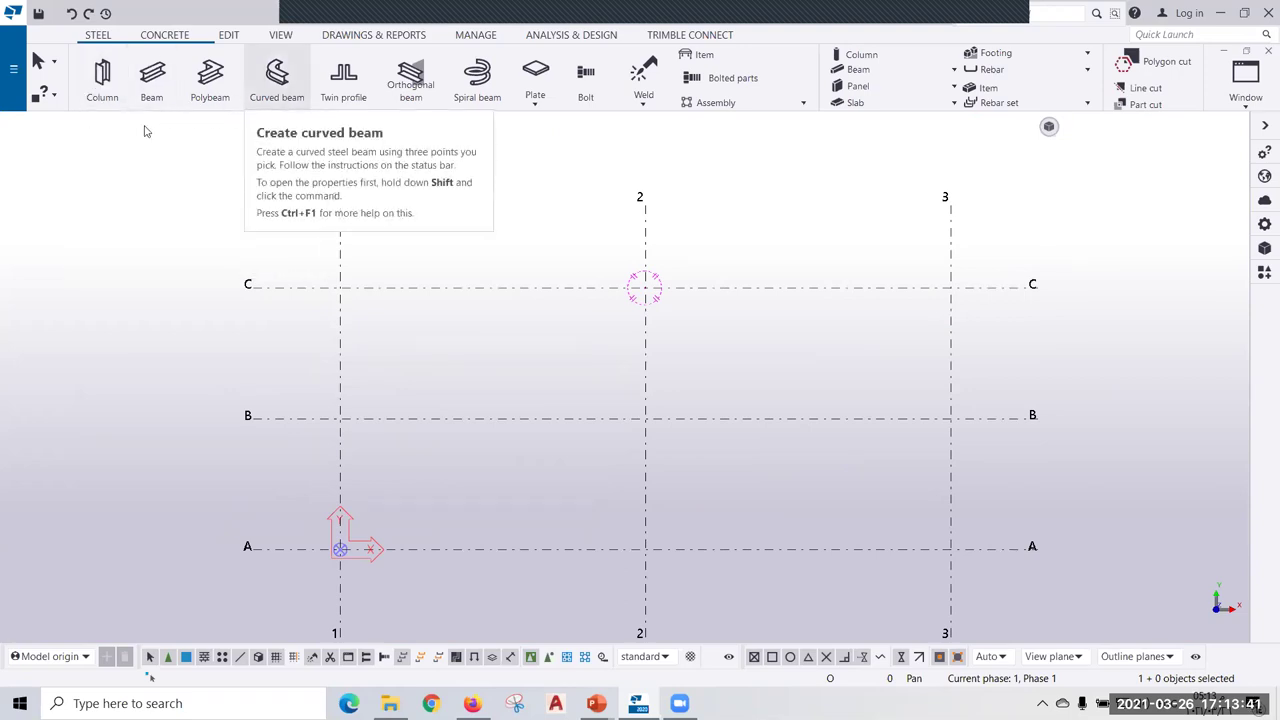
pyautogui.click(101, 82)
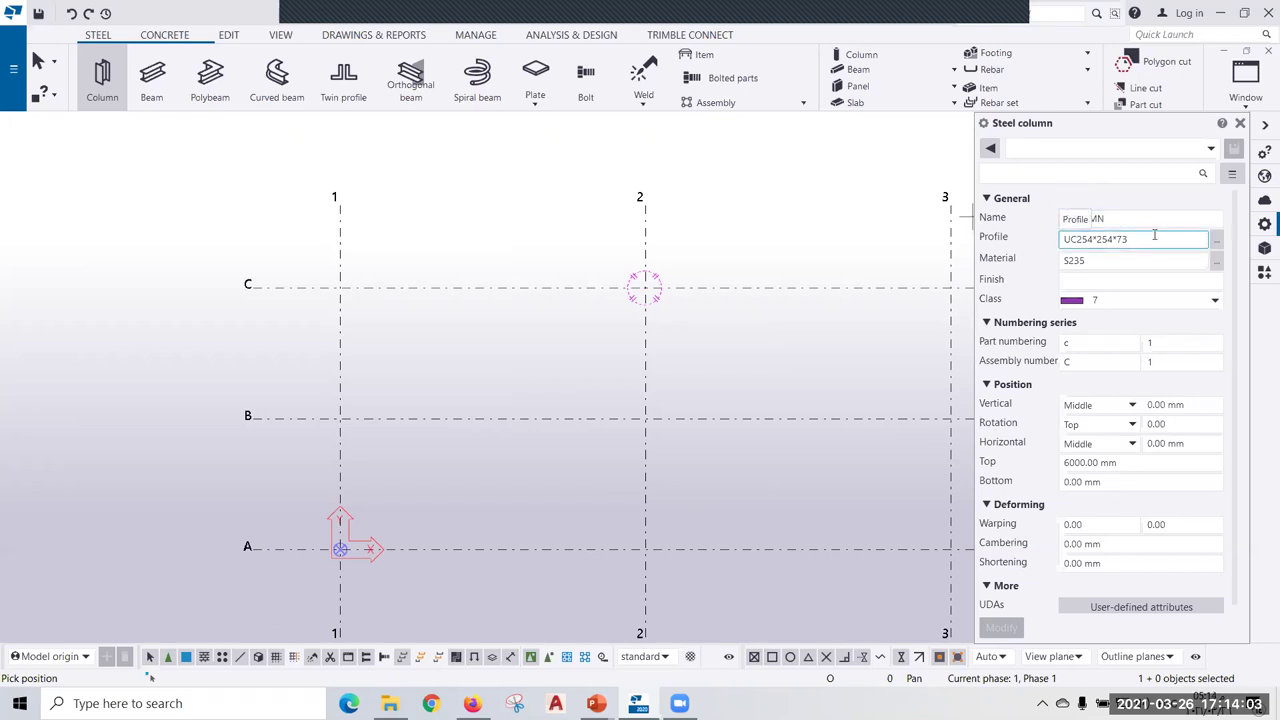
pyautogui.click(1219, 247)
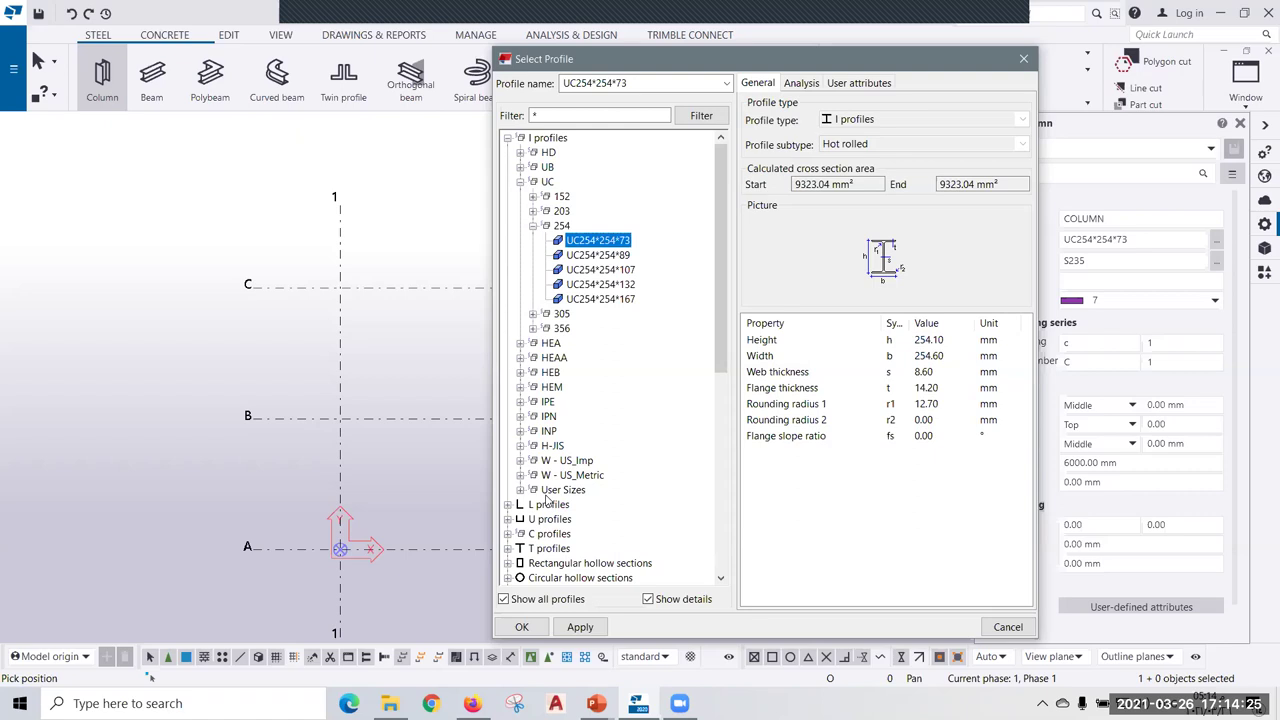
# Filter the catalogue with HEA*, pick HEA300 under I profiles and apply it.
pyautogui.click(549, 114)
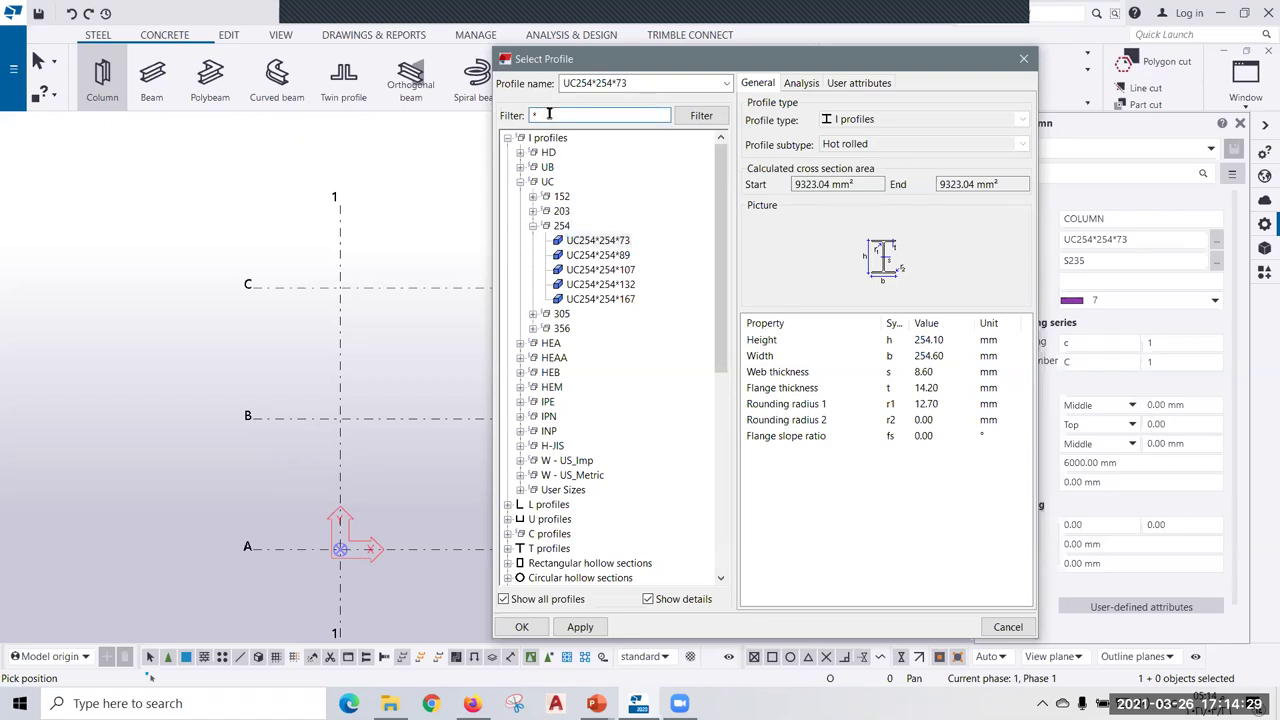
pyautogui.write('HEA')
pyautogui.write('*')
pyautogui.press('Return')
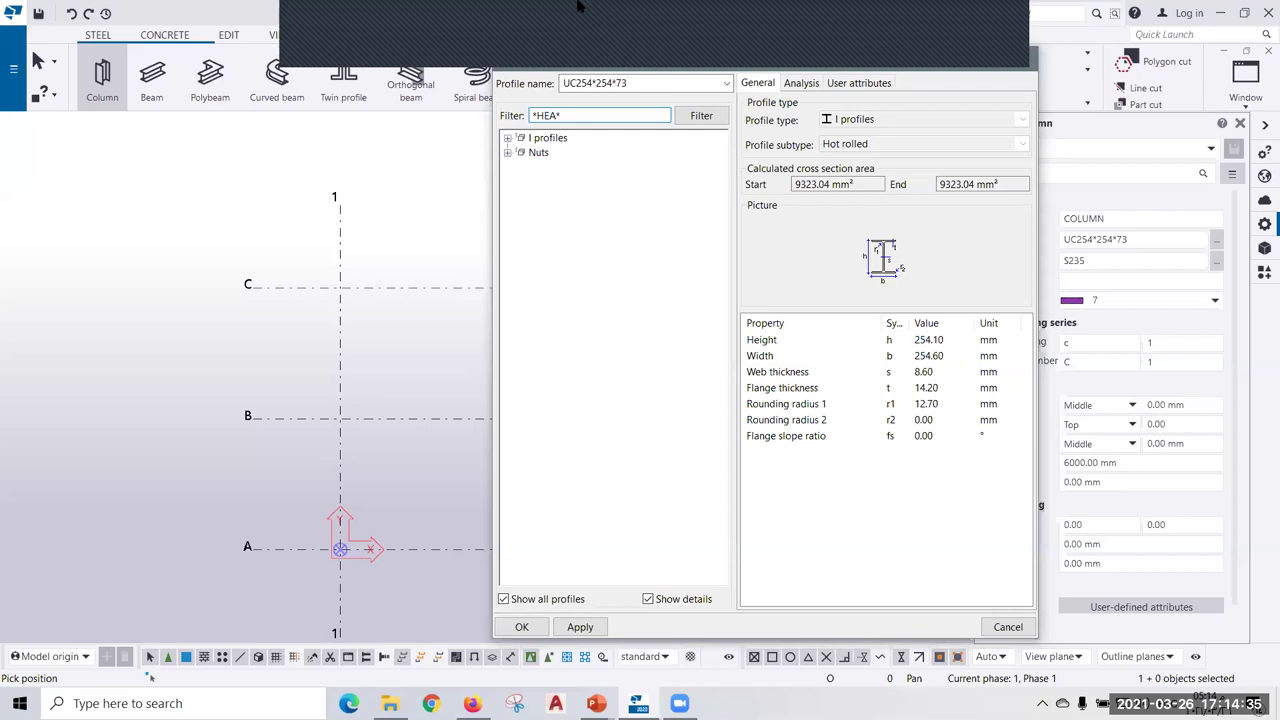
pyautogui.click(507, 143)
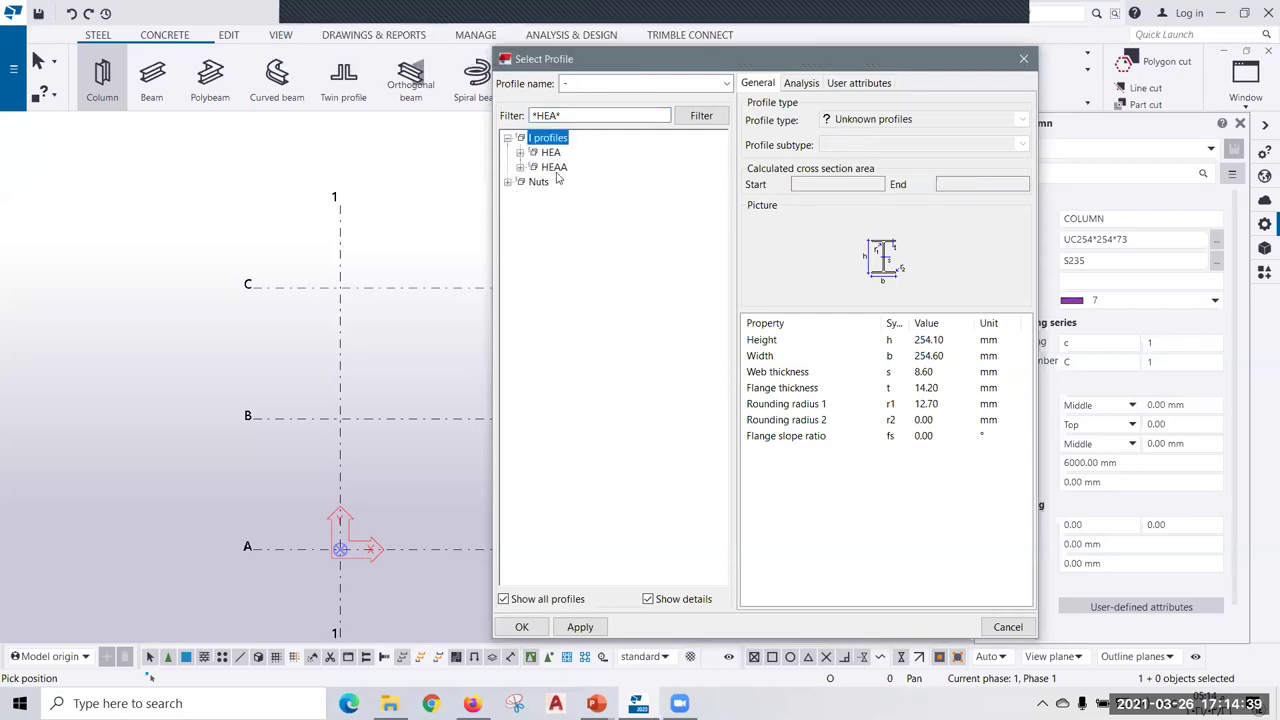
pyautogui.click(520, 153)
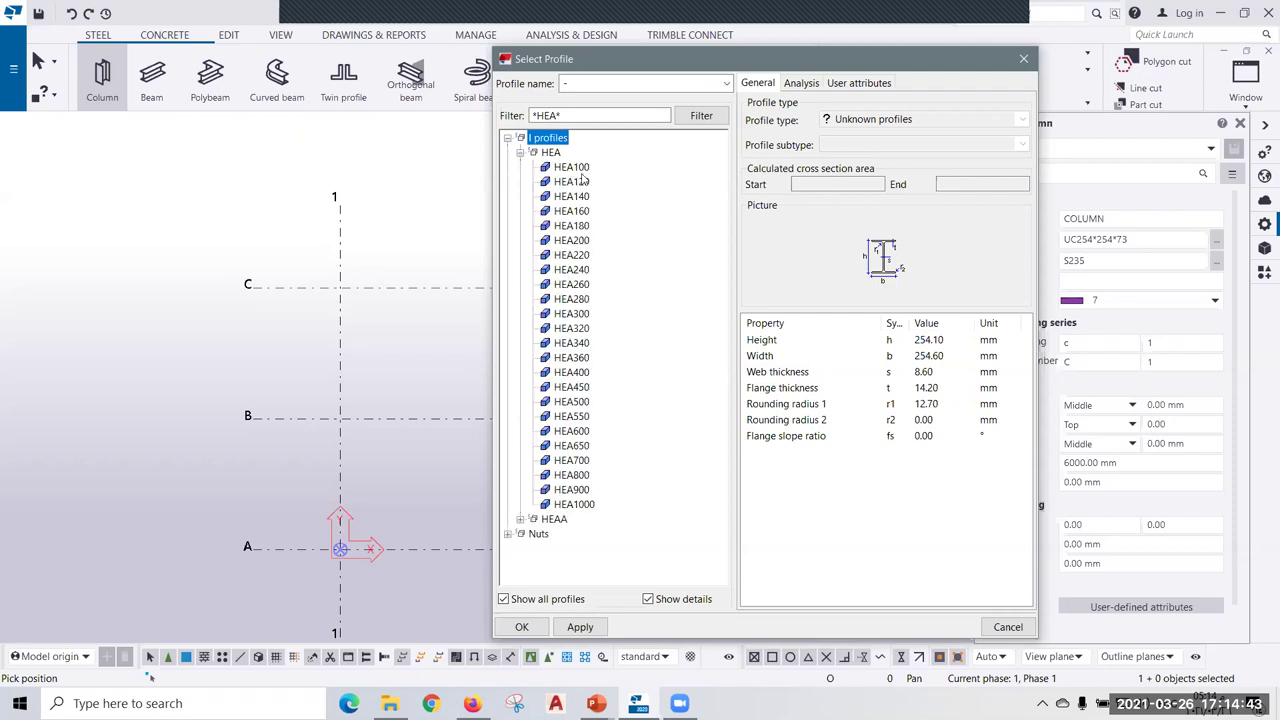
pyautogui.click(575, 315)
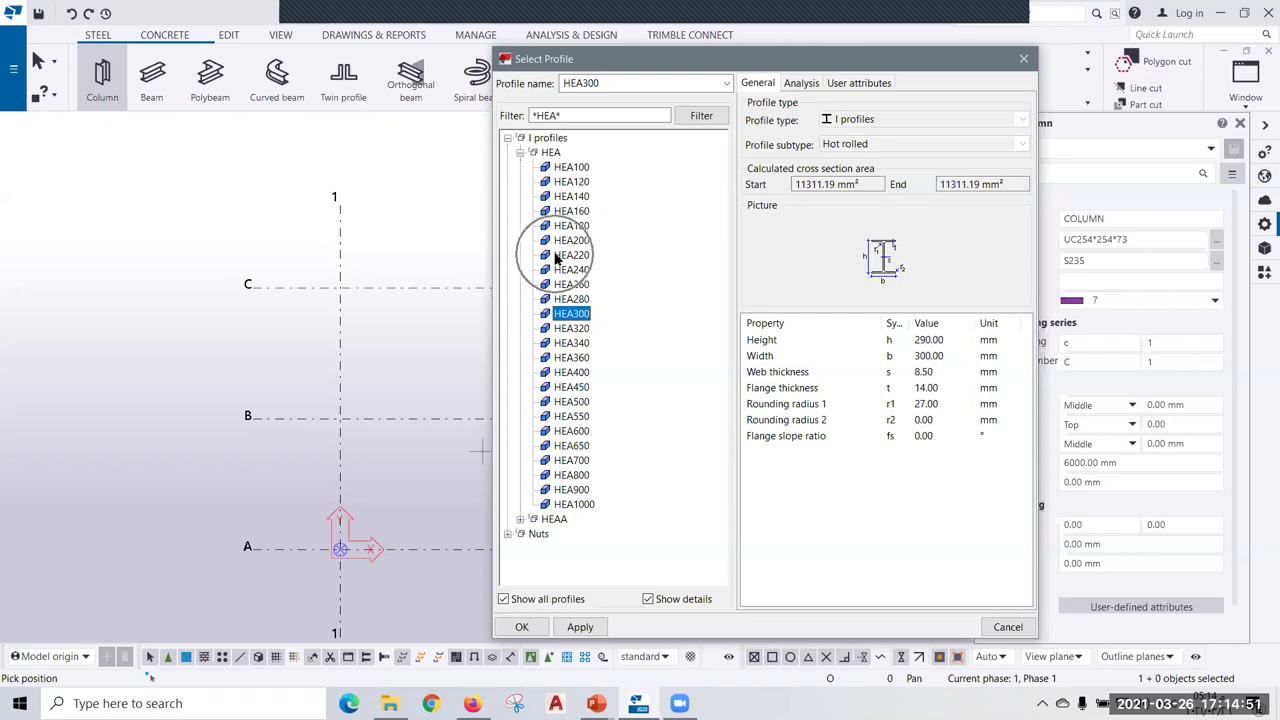
pyautogui.click(837, 184)
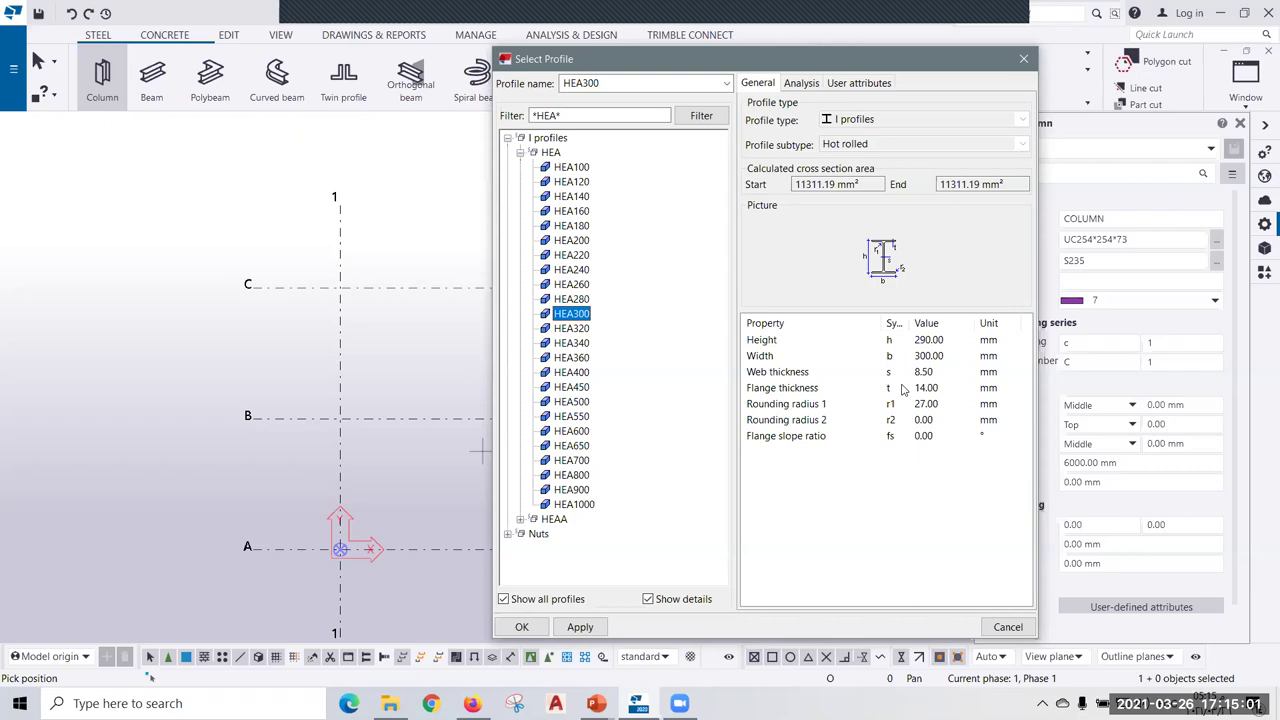
pyautogui.click(580, 627)
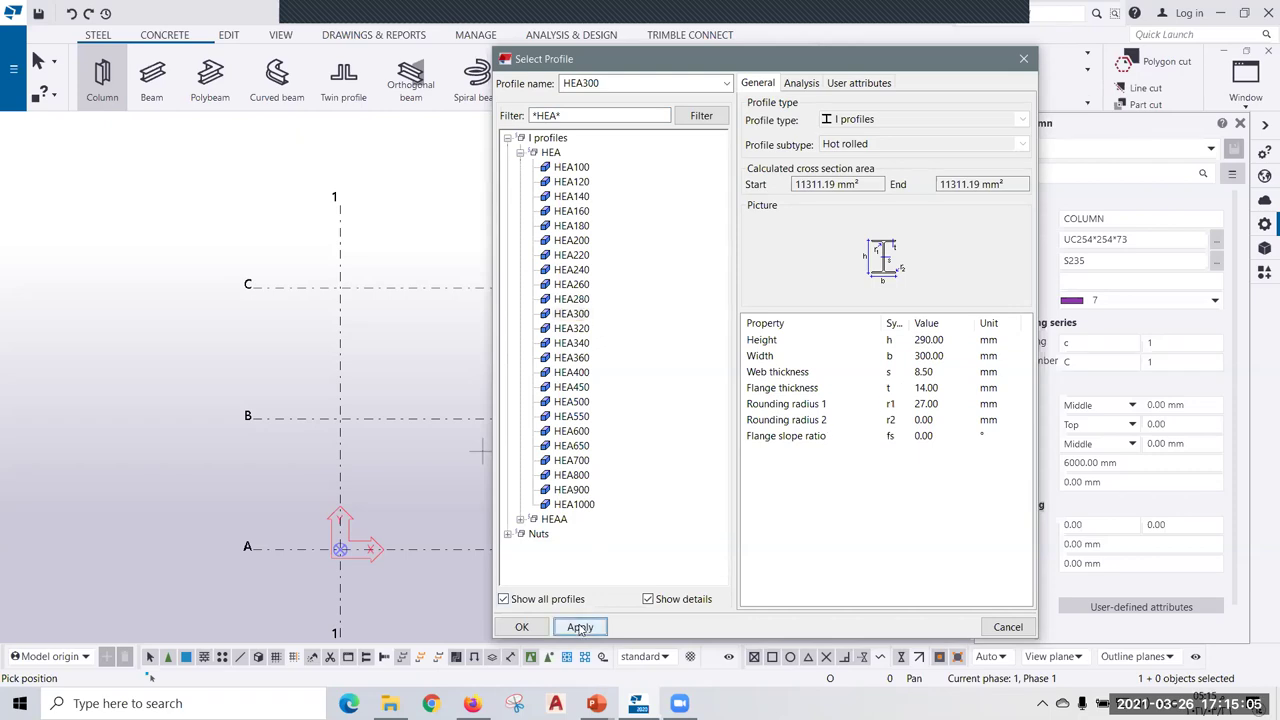
pyautogui.click(521, 627)
# Commit HEA300 and change the column material from S235 to S275JR, keeping class 7.
pyautogui.click(1063, 239)
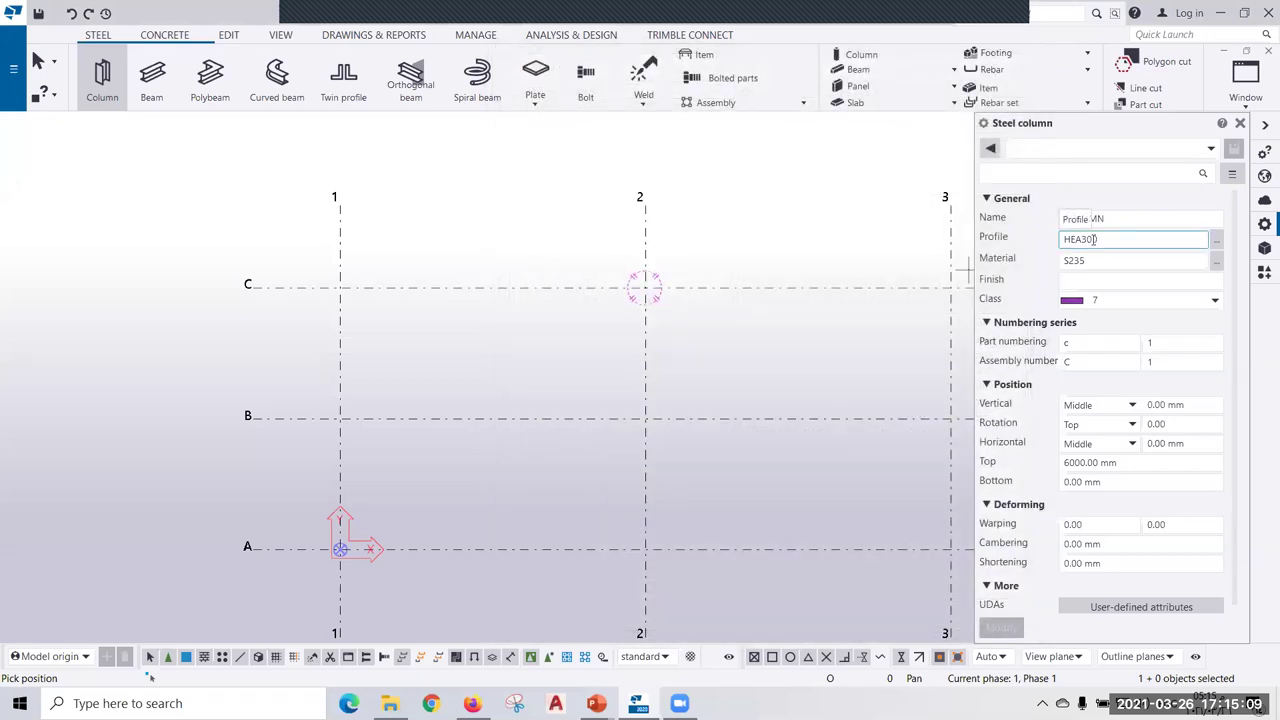
pyautogui.press('Return')
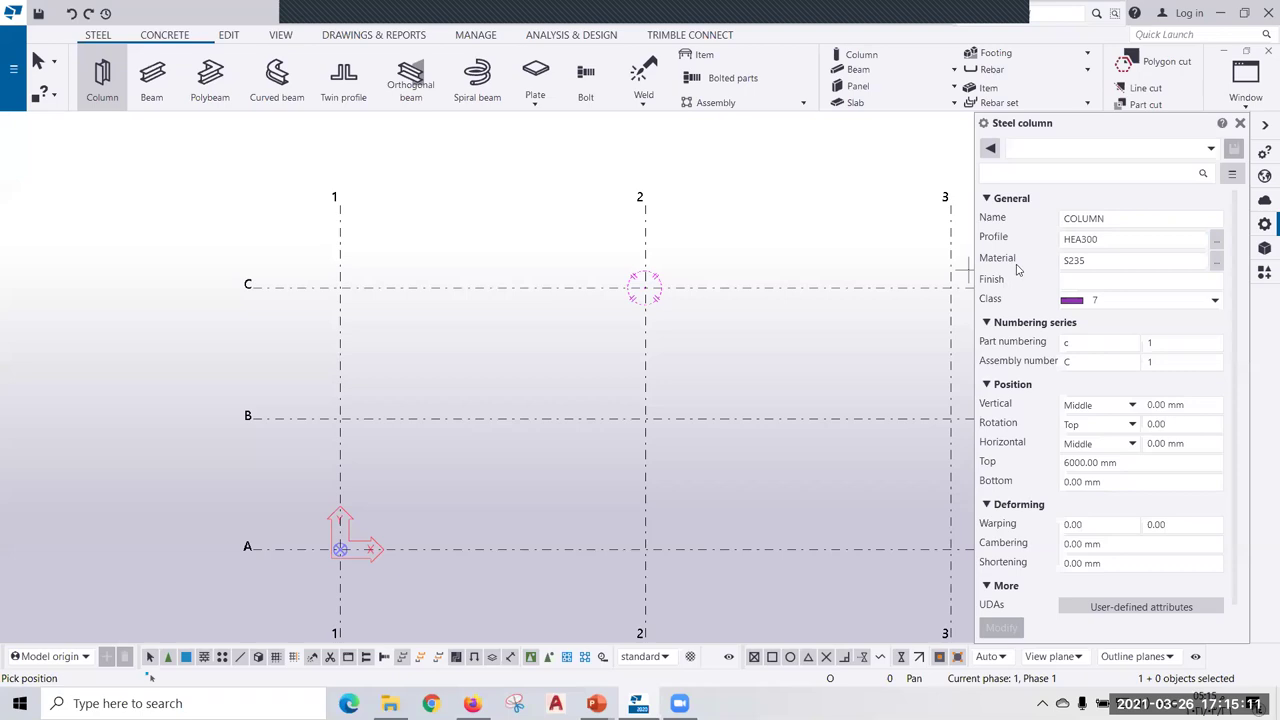
pyautogui.click(1020, 264)
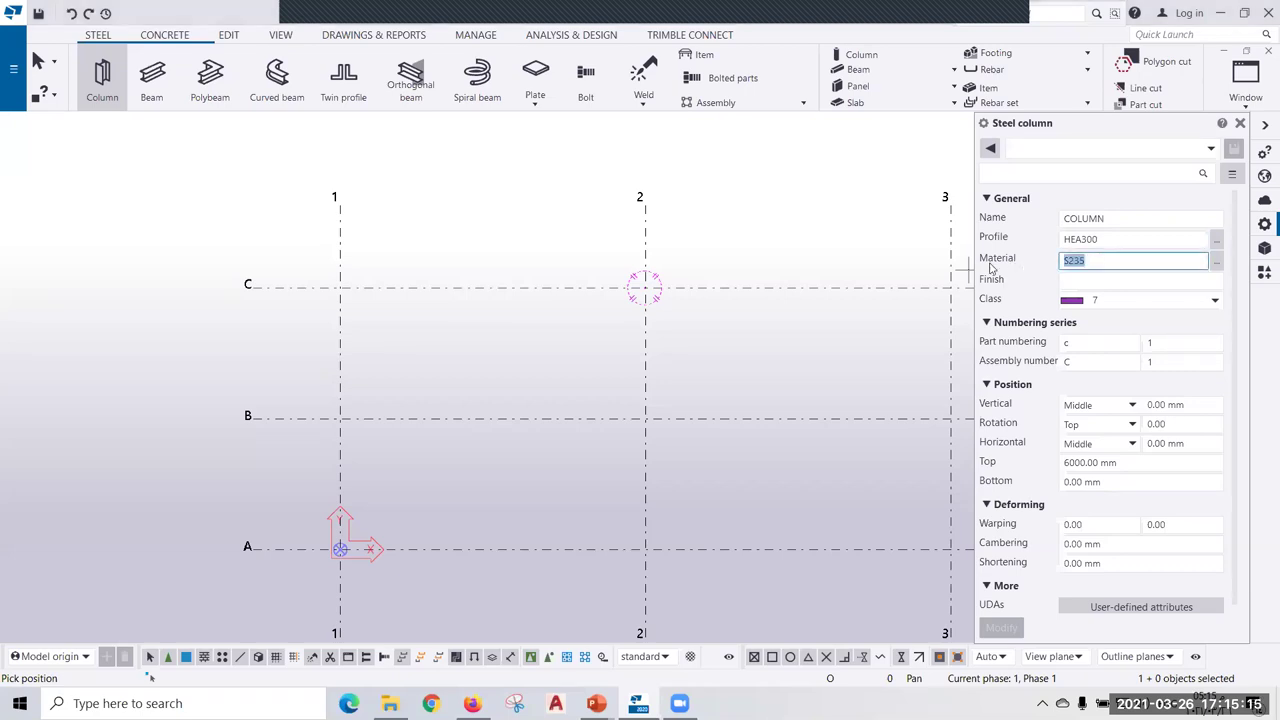
pyautogui.write('S27')
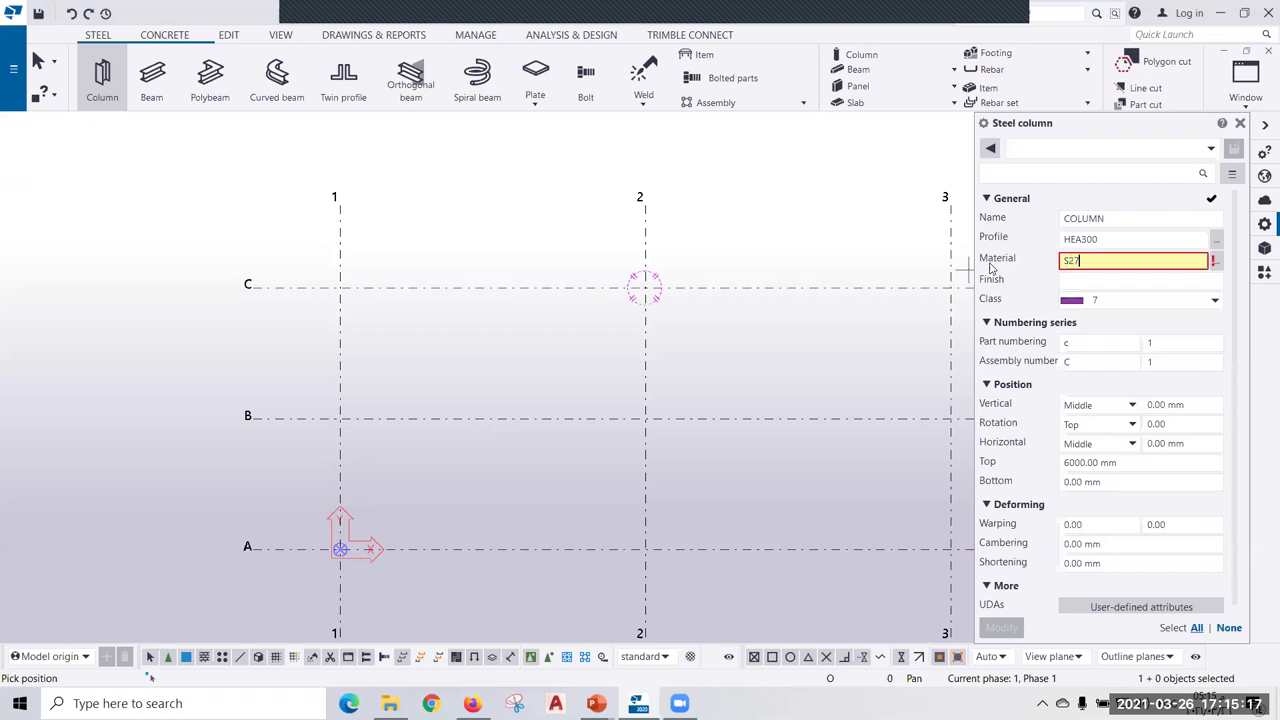
pyautogui.write('5JR')
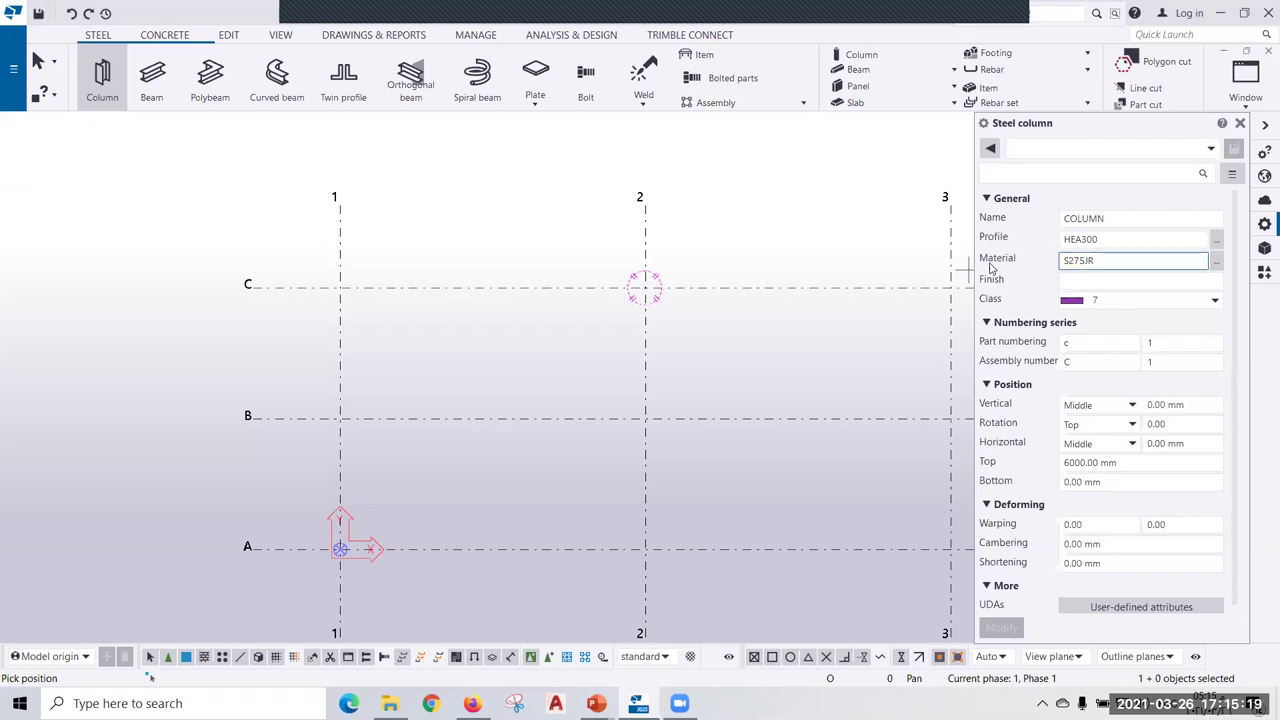
pyautogui.click(1075, 281)
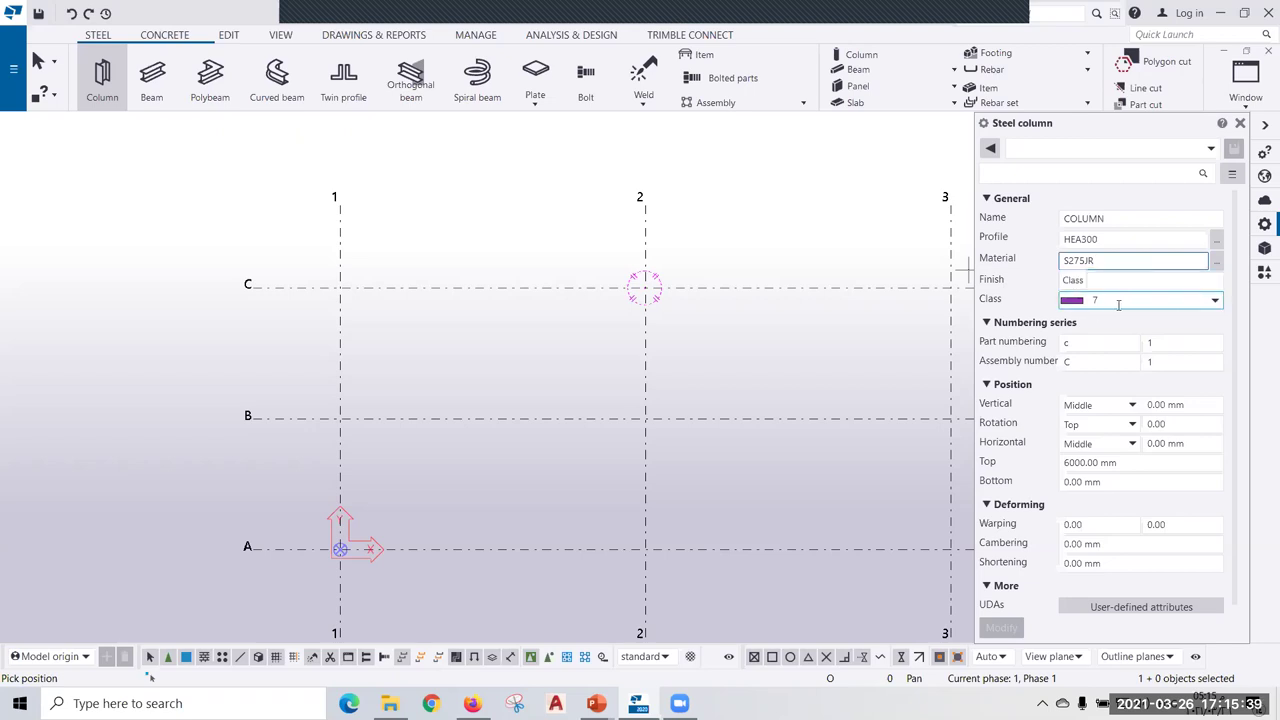
pyautogui.click(1215, 300)
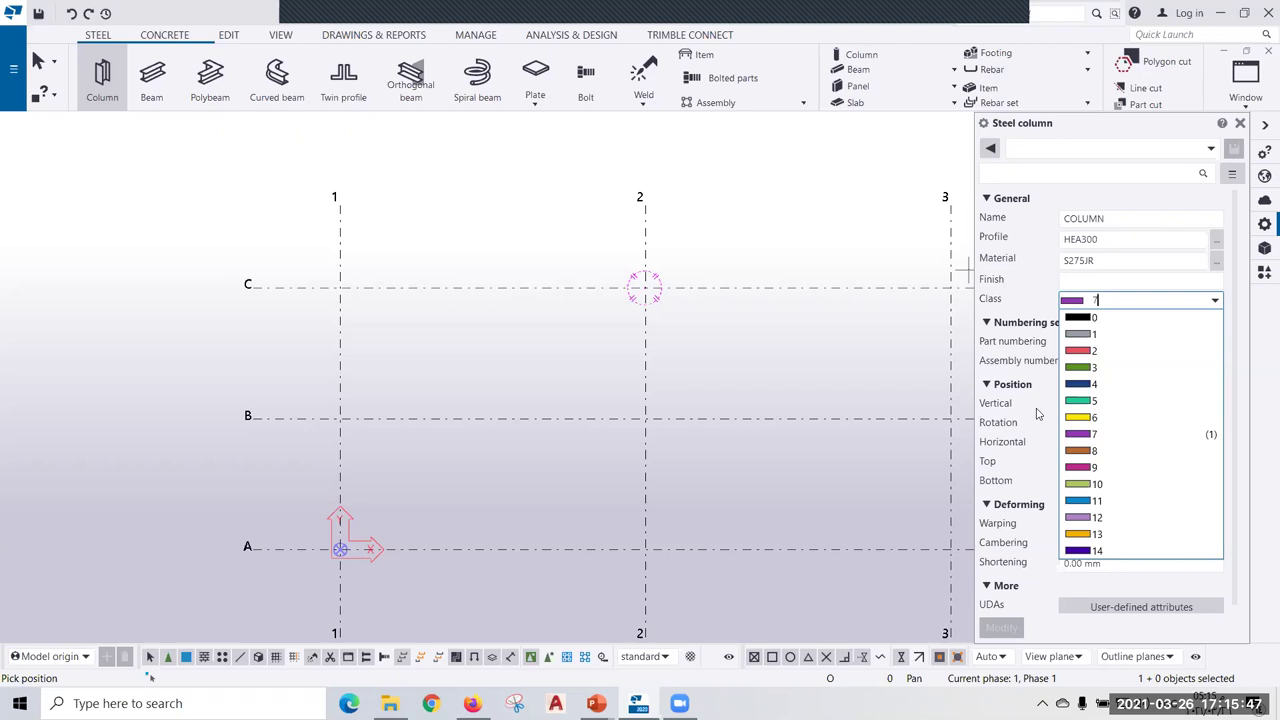
pyautogui.click(1222, 300)
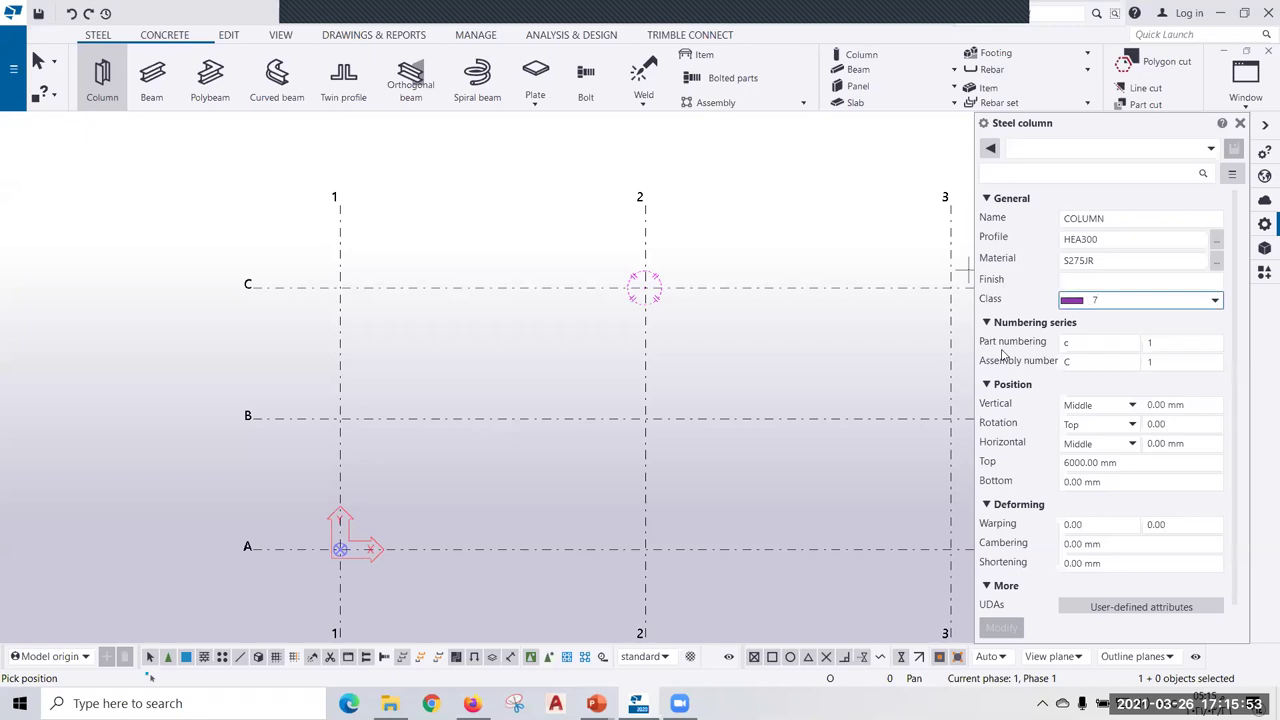
# Clear the part prefix, set part start number 1001 and assembly start number 001.
pyautogui.click(990, 344)
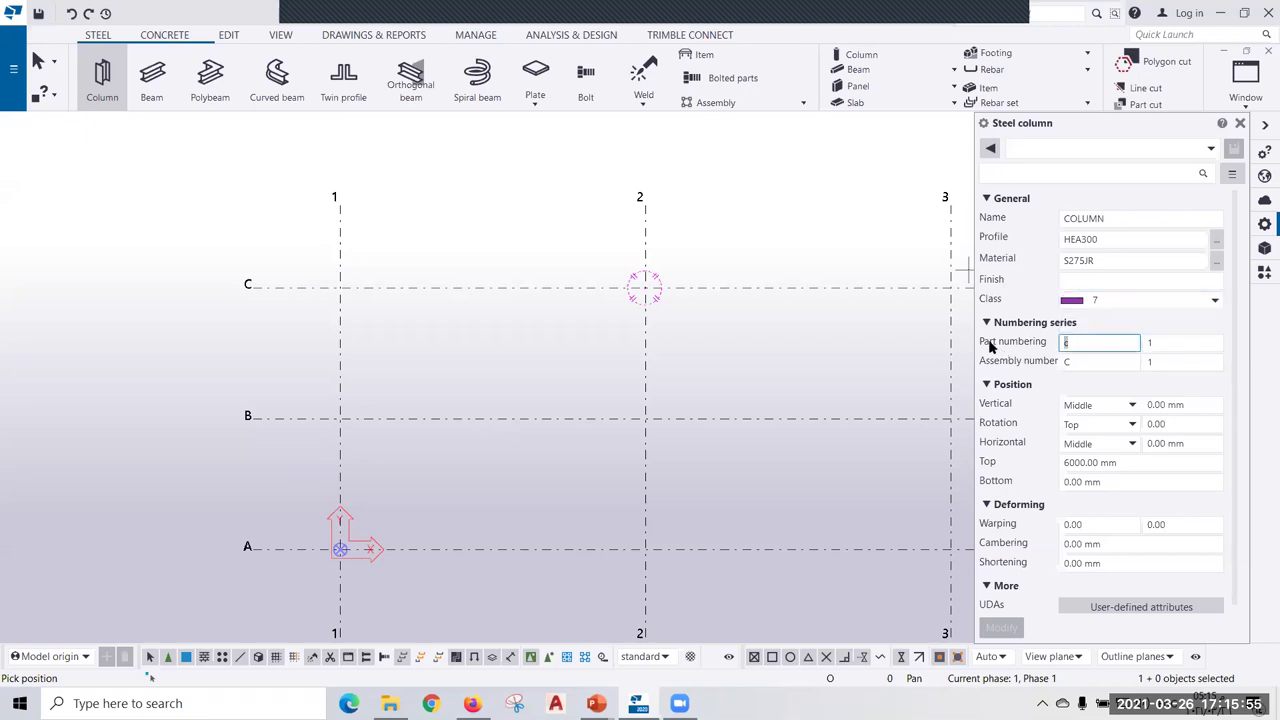
pyautogui.press('Tab')
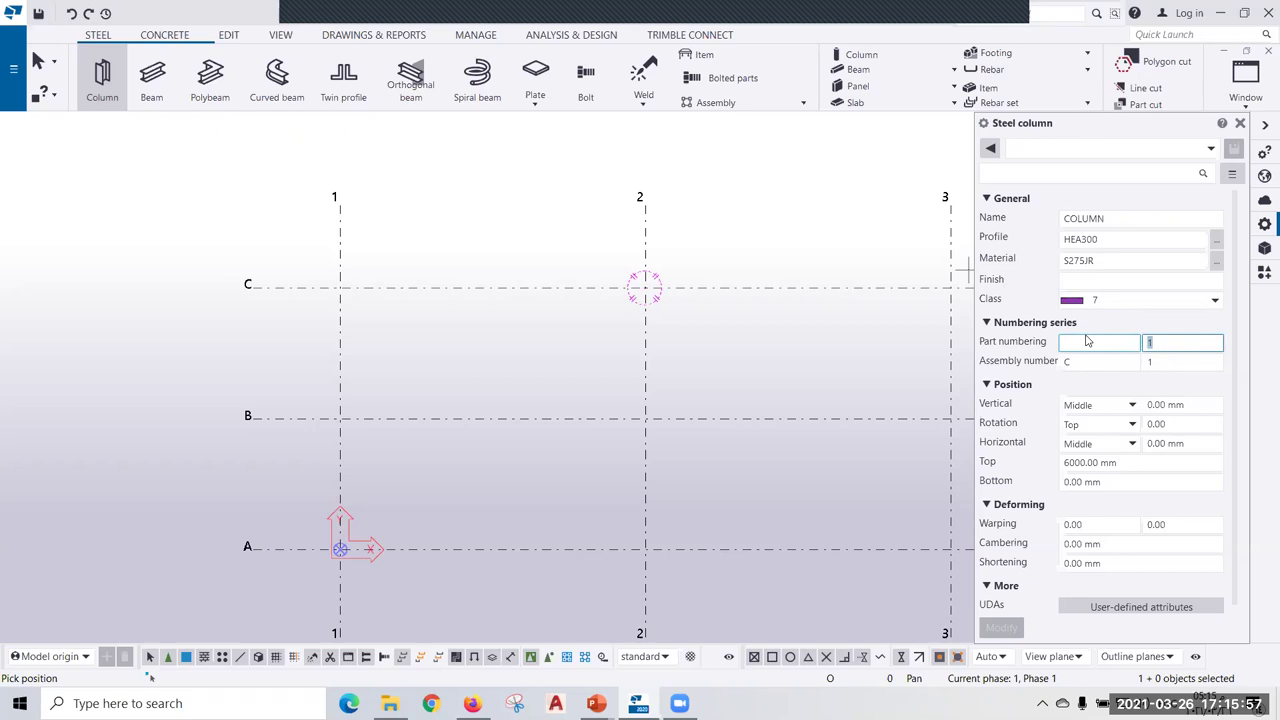
pyautogui.write('001')
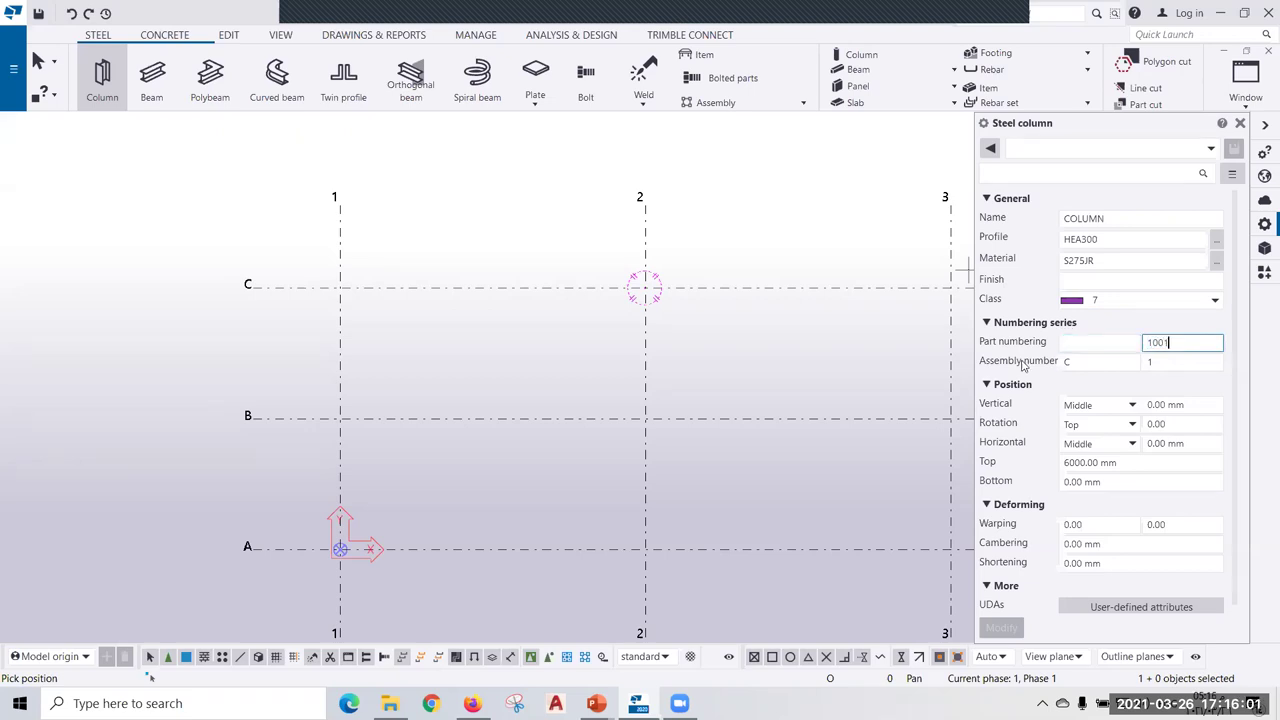
pyautogui.press('Tab')
pyautogui.write('01')
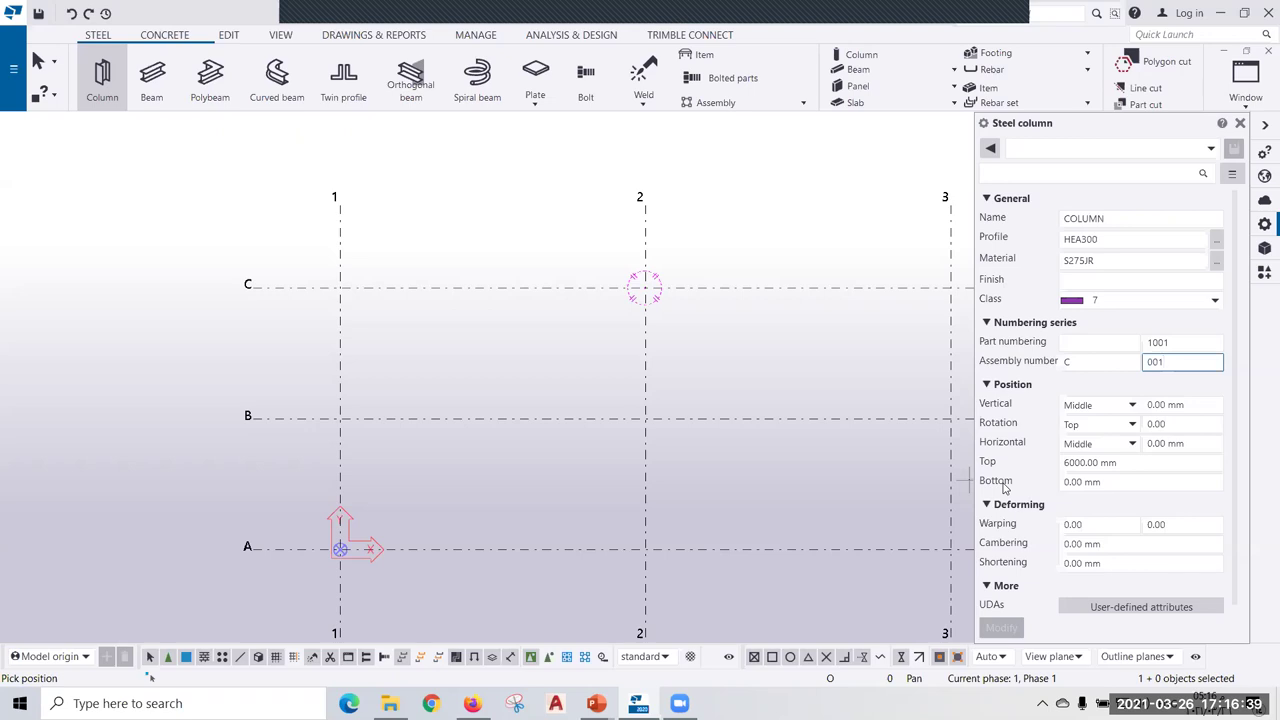
# Set the column's bottom level to 0 and top level to 3500.
pyautogui.click(1100, 490)
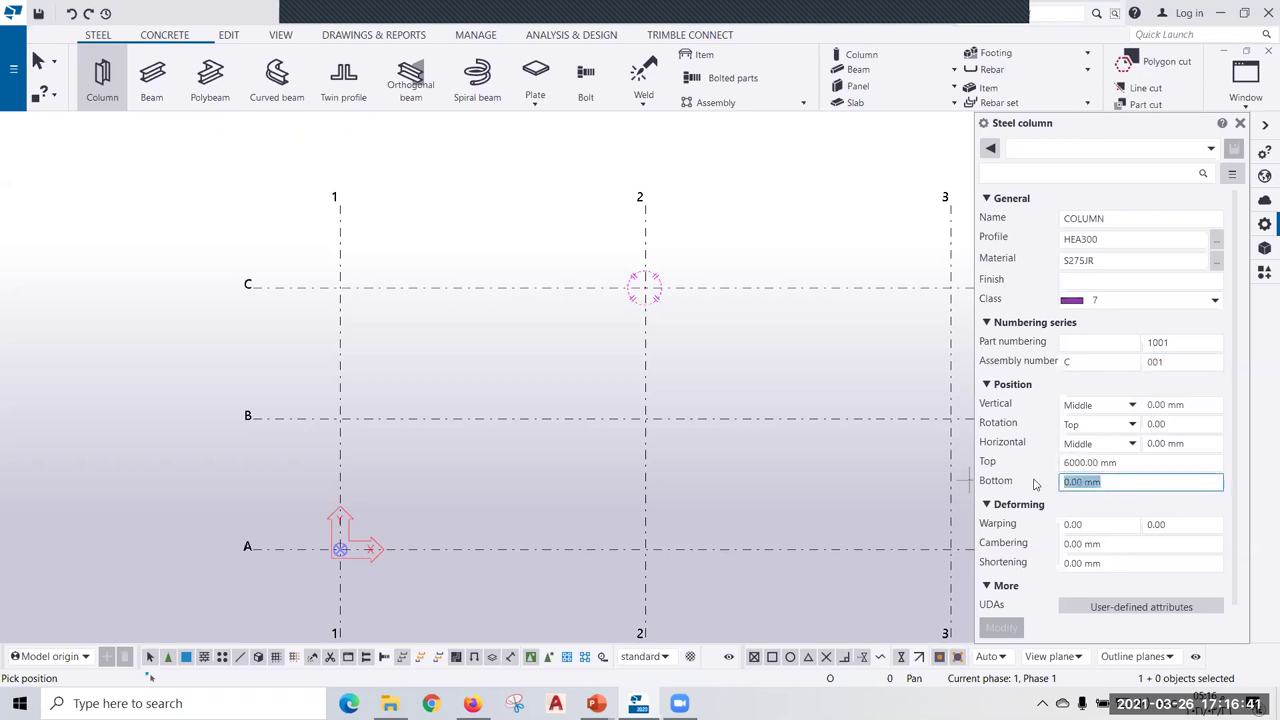
pyautogui.write('0')
pyautogui.hotkey('shift', 'Tab')
pyautogui.write('350')
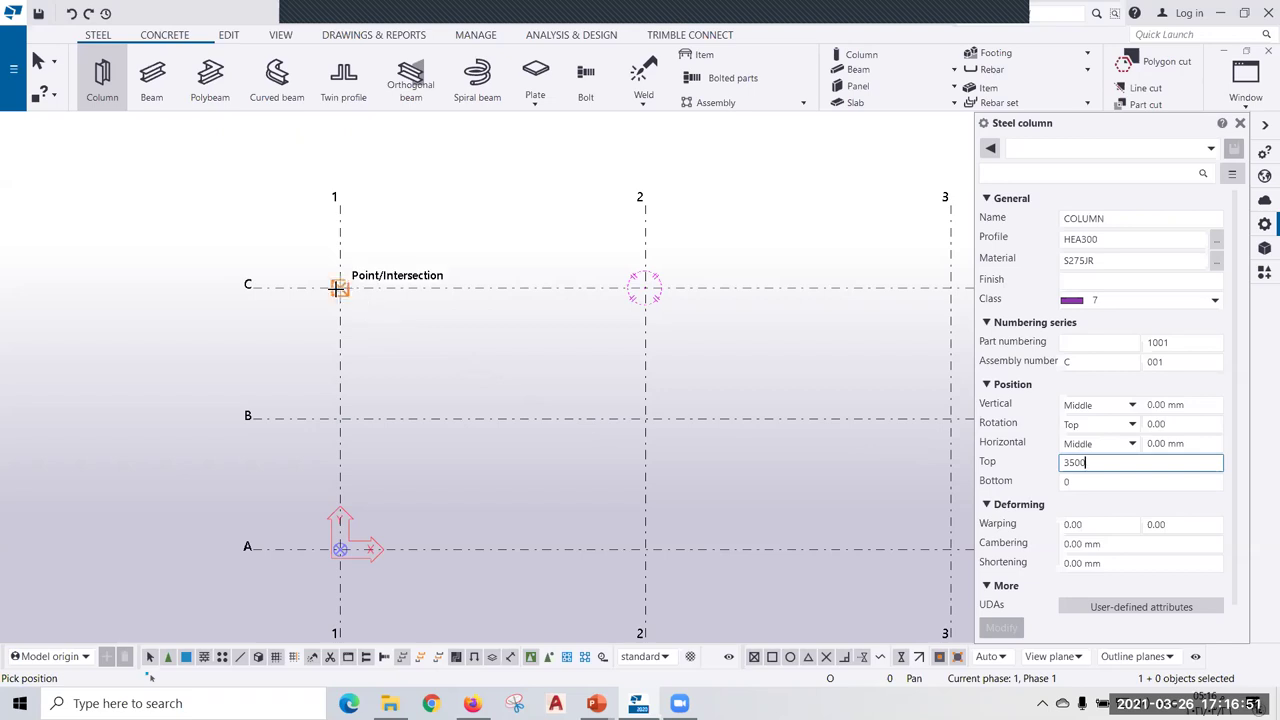
# Place the HEA300 column at grid C-1 without expanding the view depth, then interrupt.
pyautogui.scroll(5, 329, 257)
pyautogui.click(360, 342)
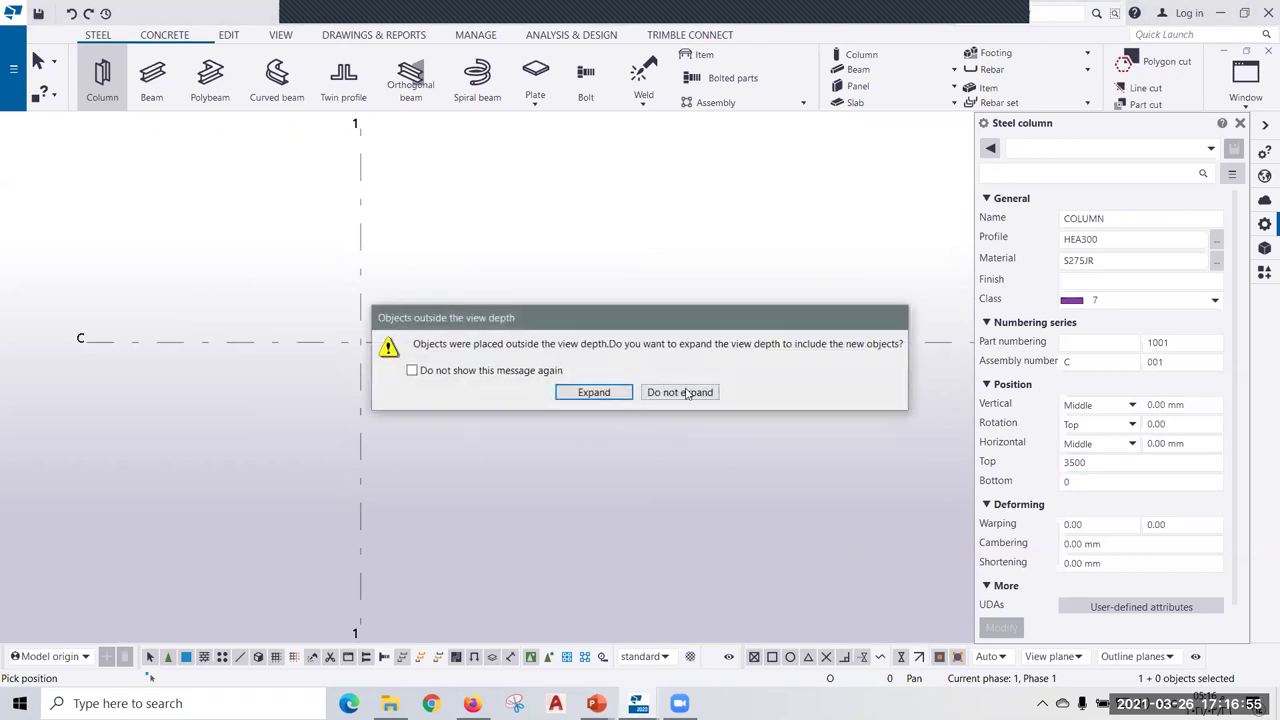
pyautogui.click(686, 393)
pyautogui.scroll(5, 318, 354)
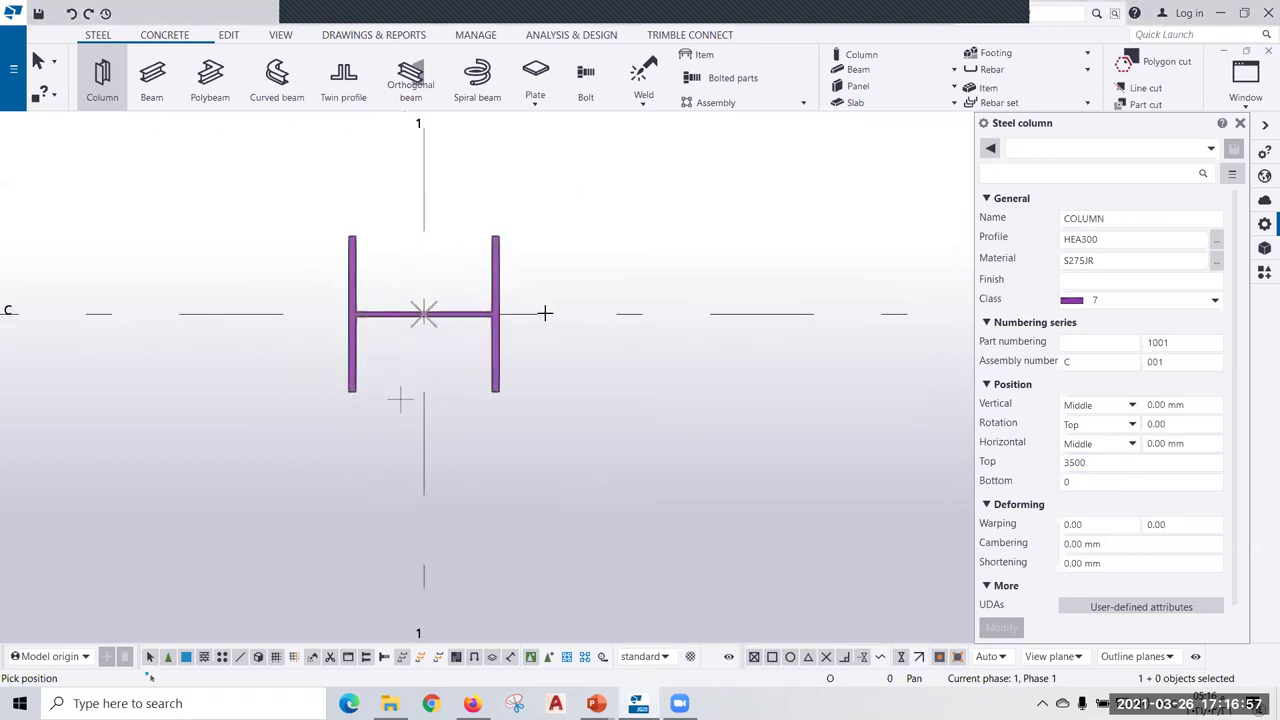
pyautogui.rightClick(557, 251)
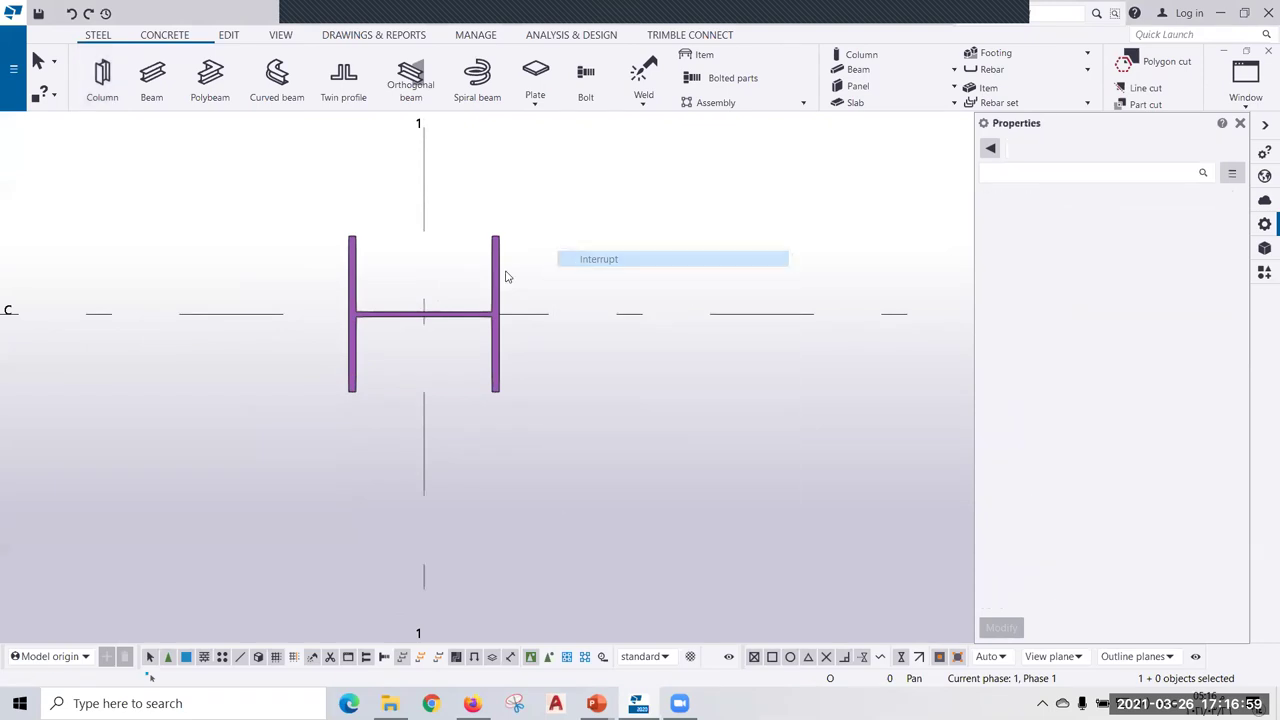
# Give the C-1 column a 100 mm vertical offset.
pyautogui.click(497, 272)
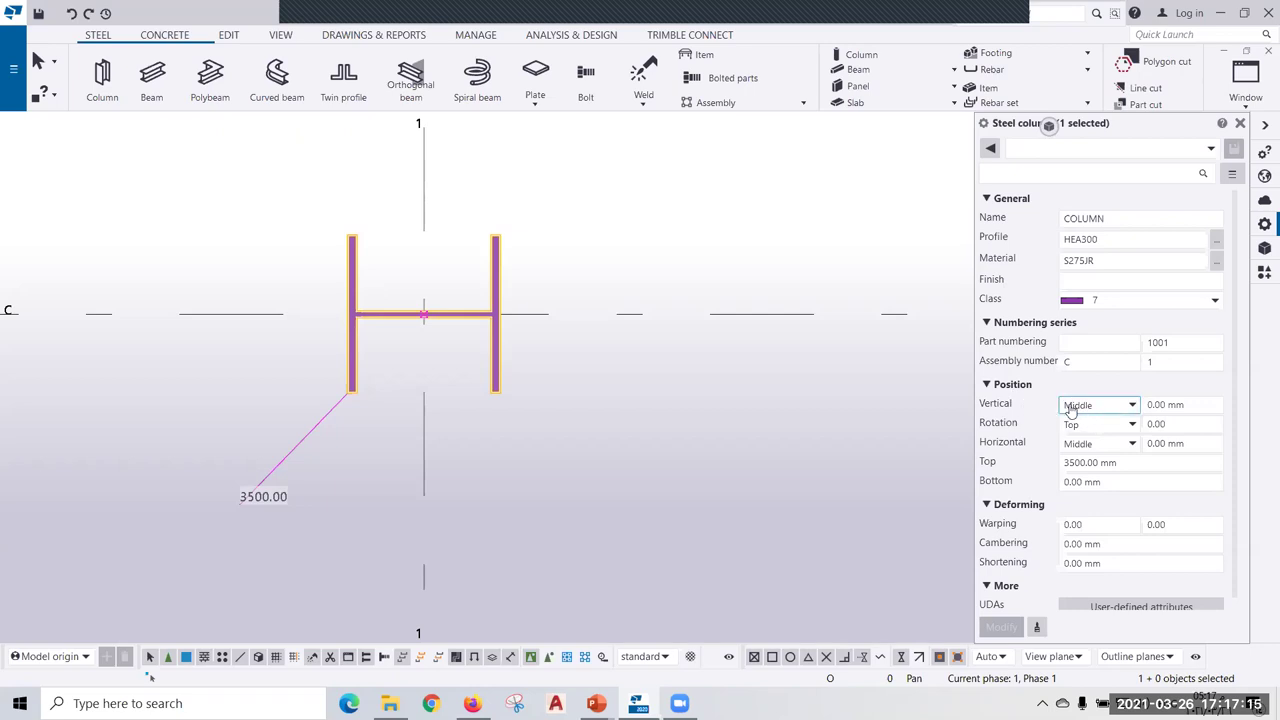
pyautogui.press('Tab')
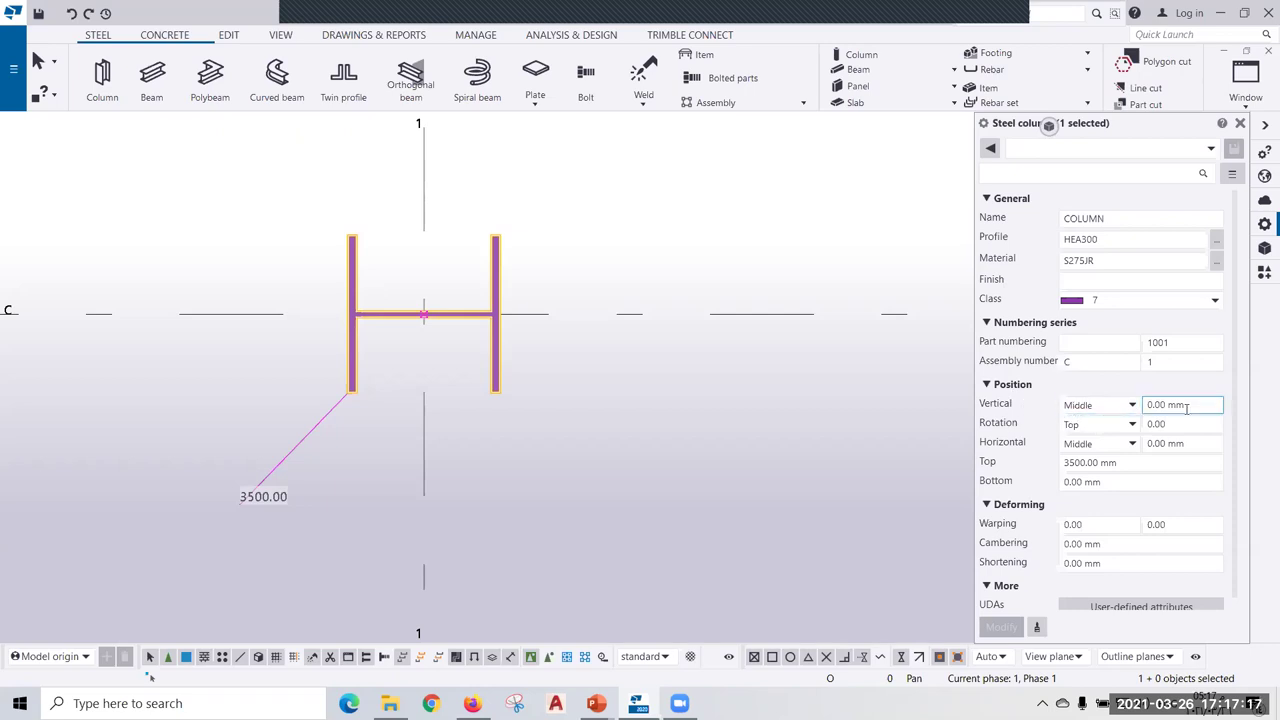
pyautogui.write('100')
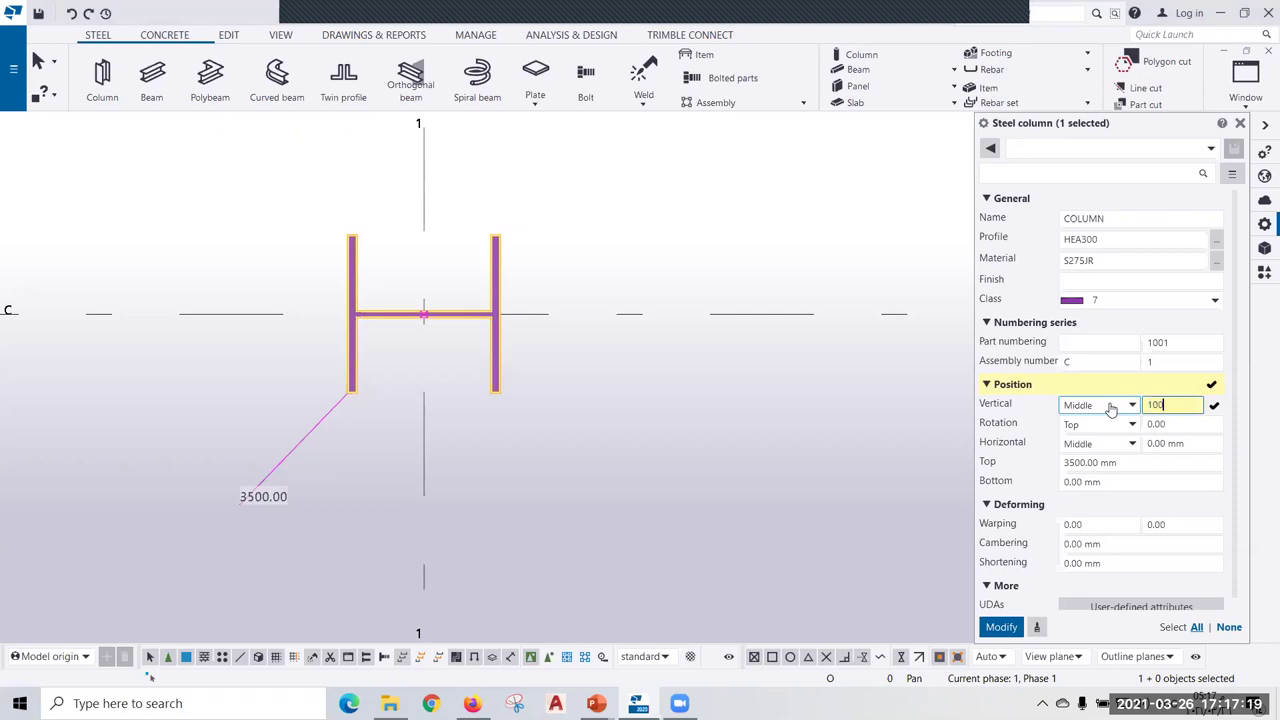
pyautogui.click(1000, 624)
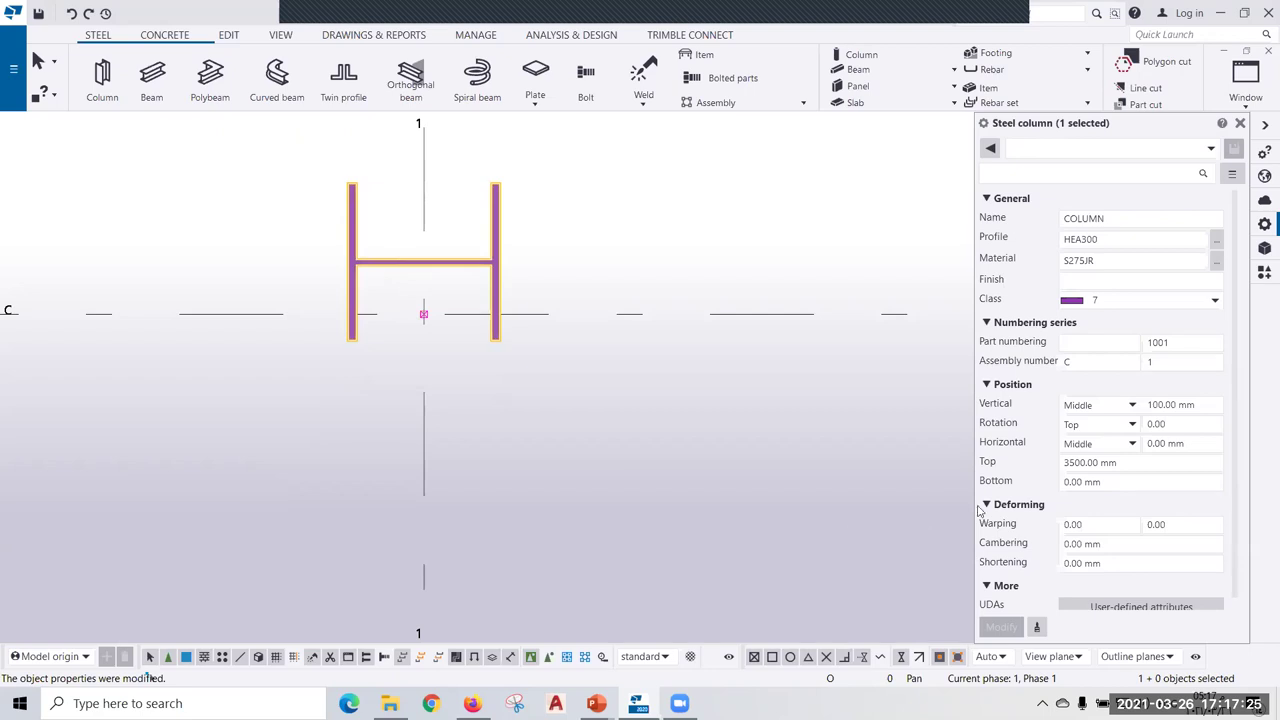
# Rotate the column by 20 degrees.
pyautogui.click(1160, 424)
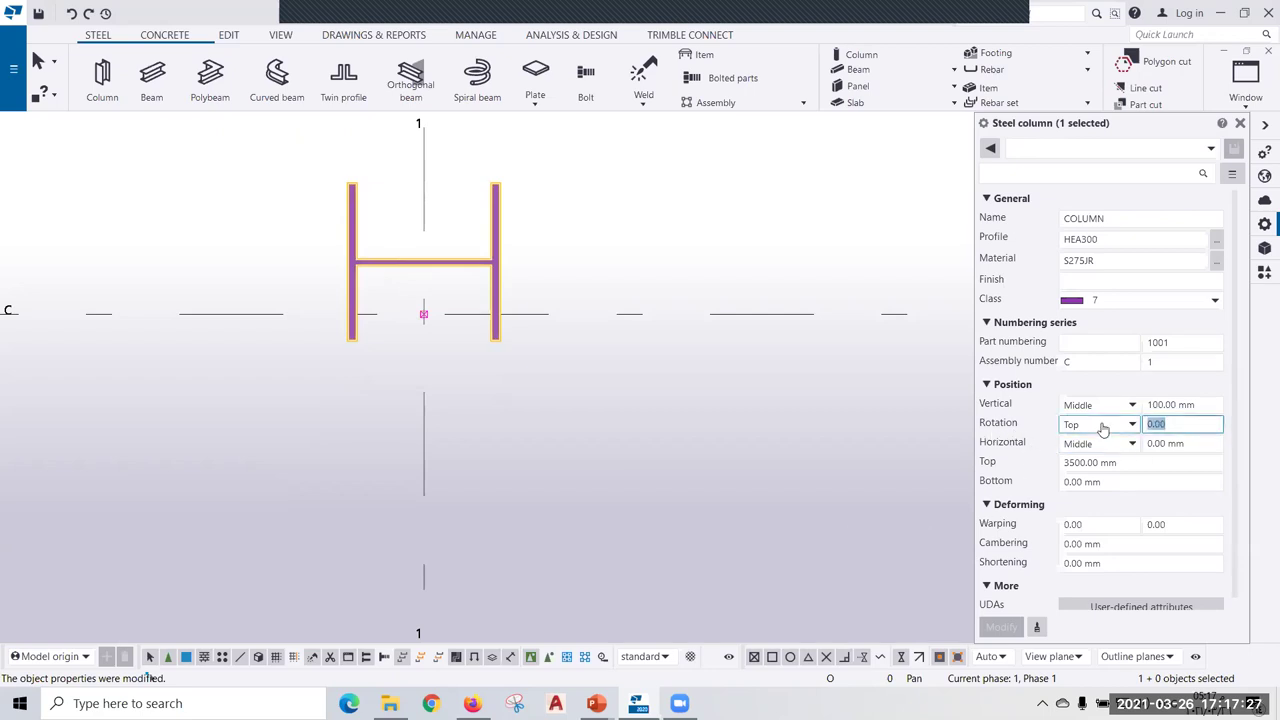
pyautogui.doubleClick(1160, 427)
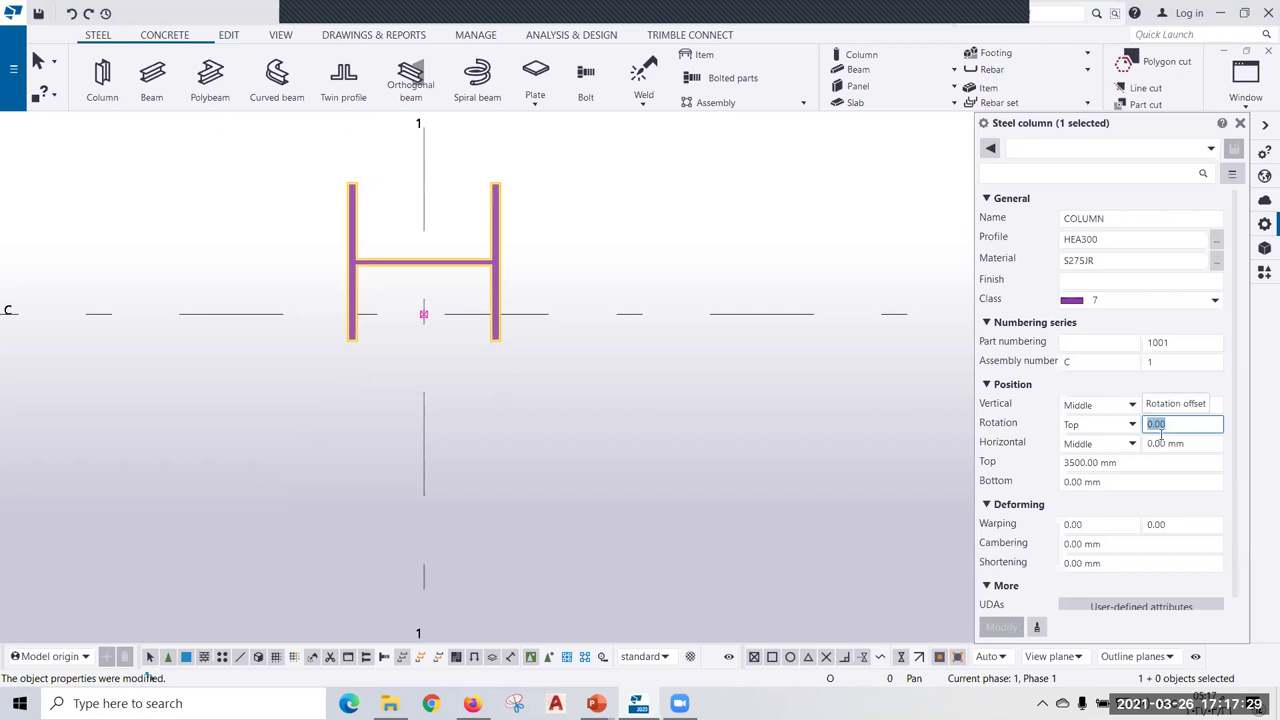
pyautogui.write('20')
pyautogui.click(1001, 627)
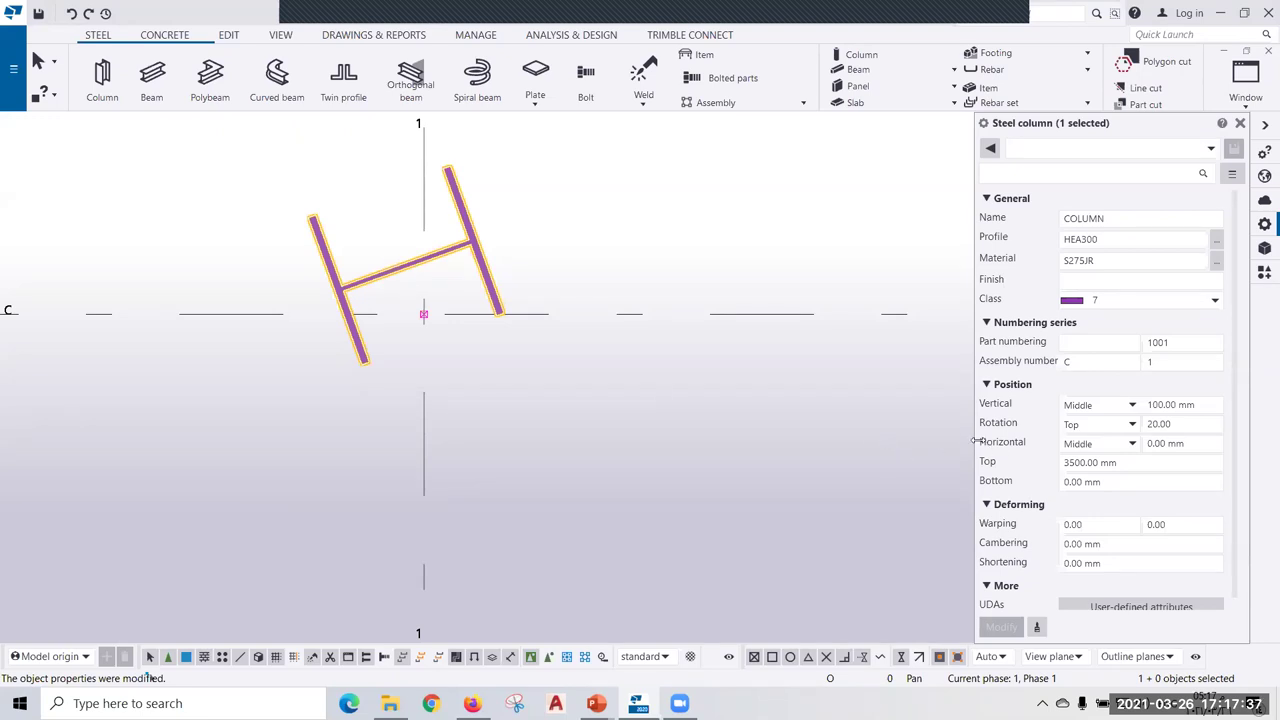
# Reset the rotation and vertical offsets to 0 and try a 50 mm horizontal offset.
pyautogui.click(1185, 424)
pyautogui.moveTo(1185, 424); pyautogui.dragTo(1103, 426)
pyautogui.write('0')
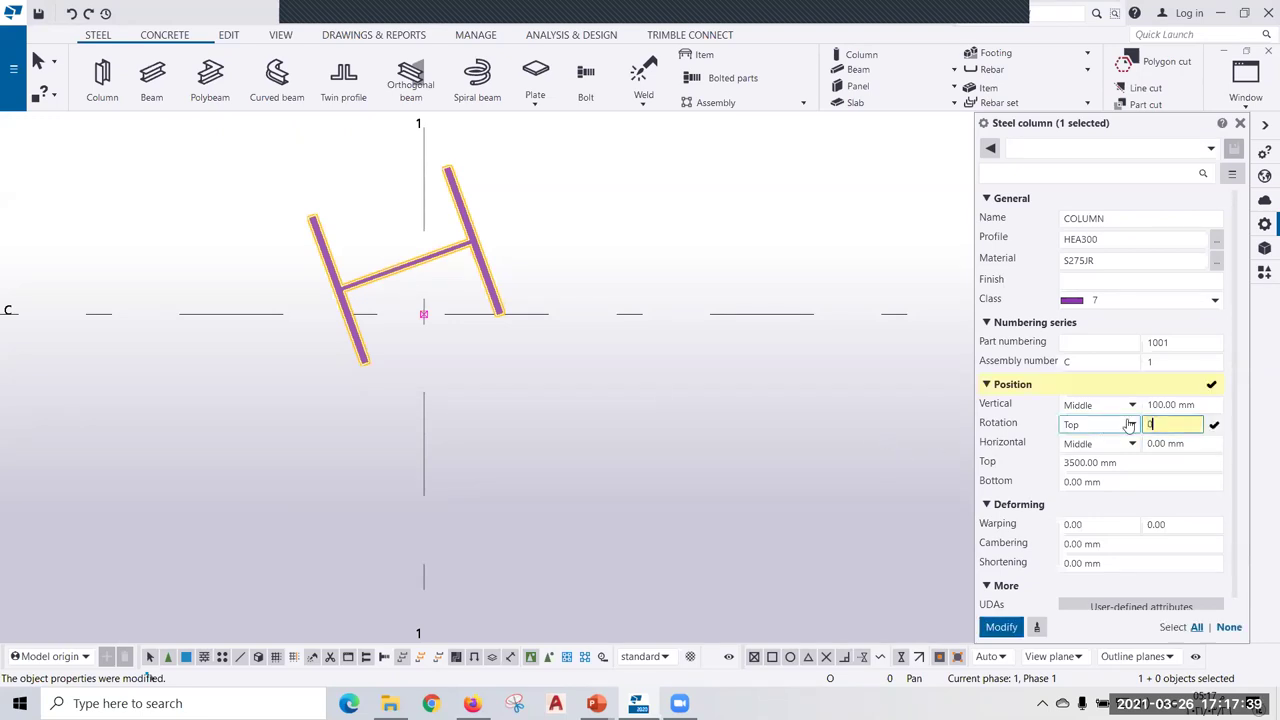
pyautogui.moveTo(1190, 415); pyautogui.dragTo(1095, 412)
pyautogui.write('0')
pyautogui.moveTo(1195, 443); pyautogui.dragTo(1068, 445)
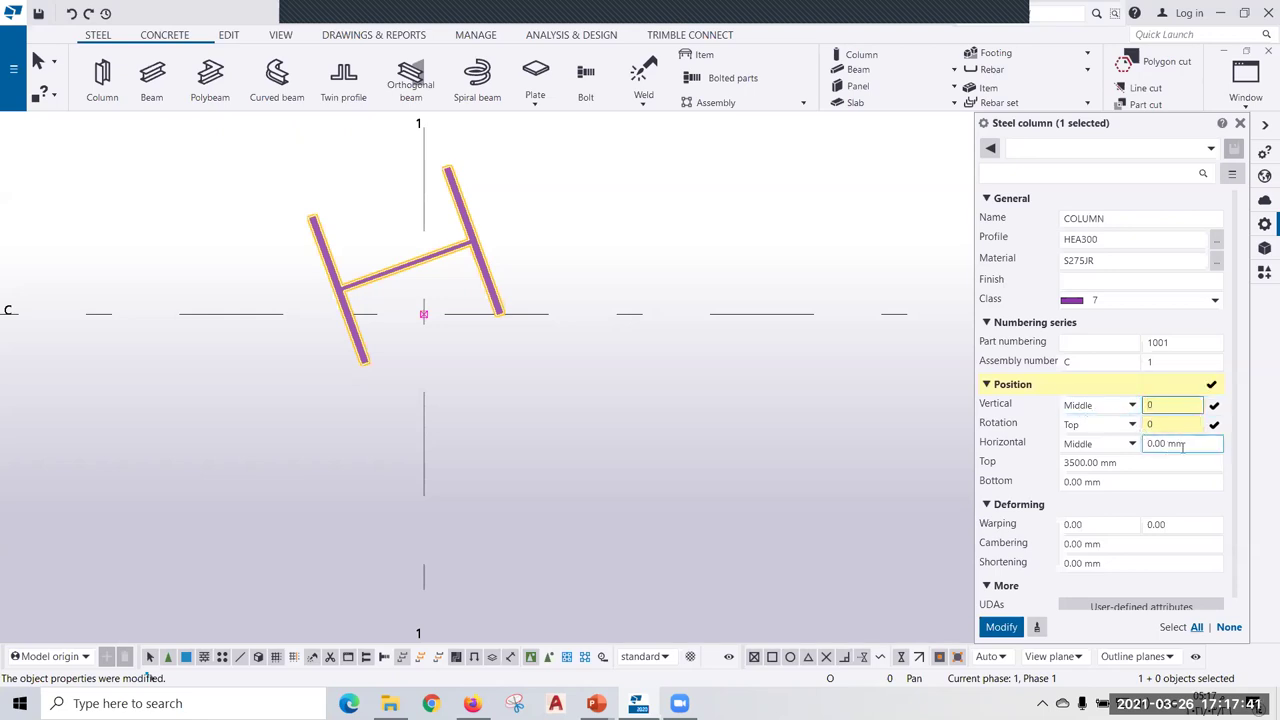
pyautogui.write('50')
pyautogui.click(1003, 628)
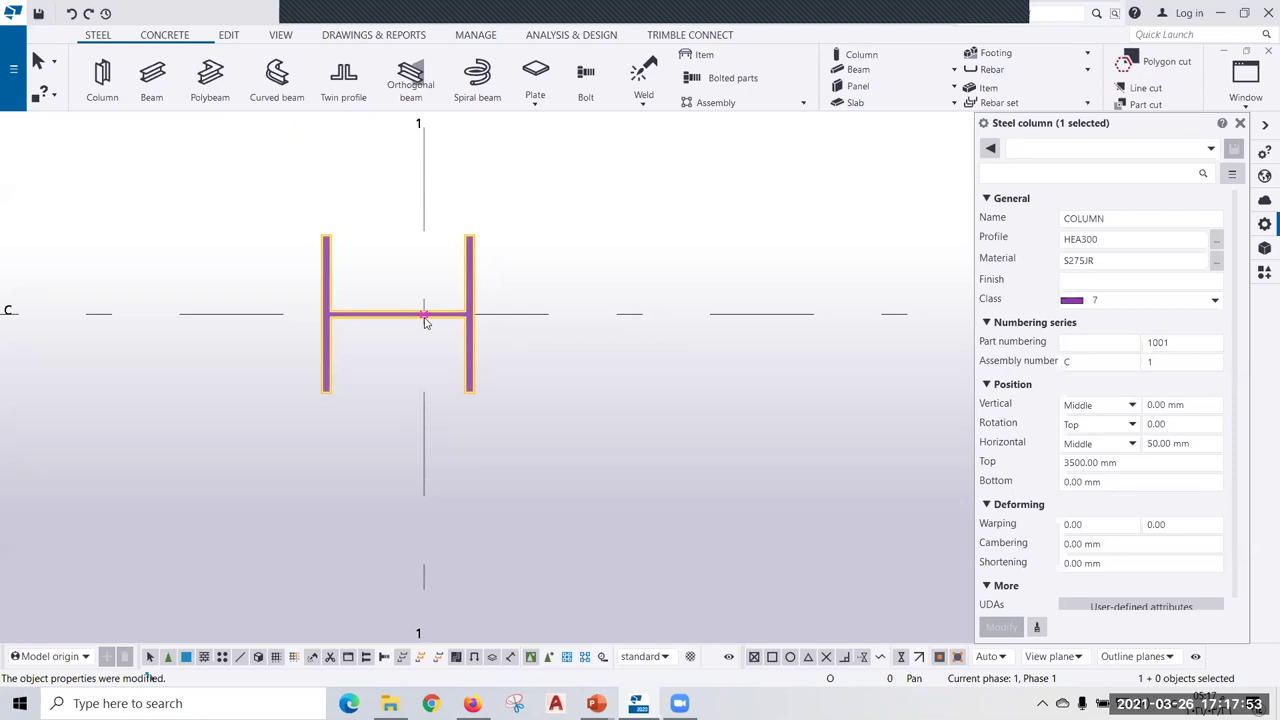
# Set the horizontal offset back to 0 so the column sits centred on the grid.
pyautogui.click(1170, 443)
pyautogui.write('0')
pyautogui.click(1000, 628)
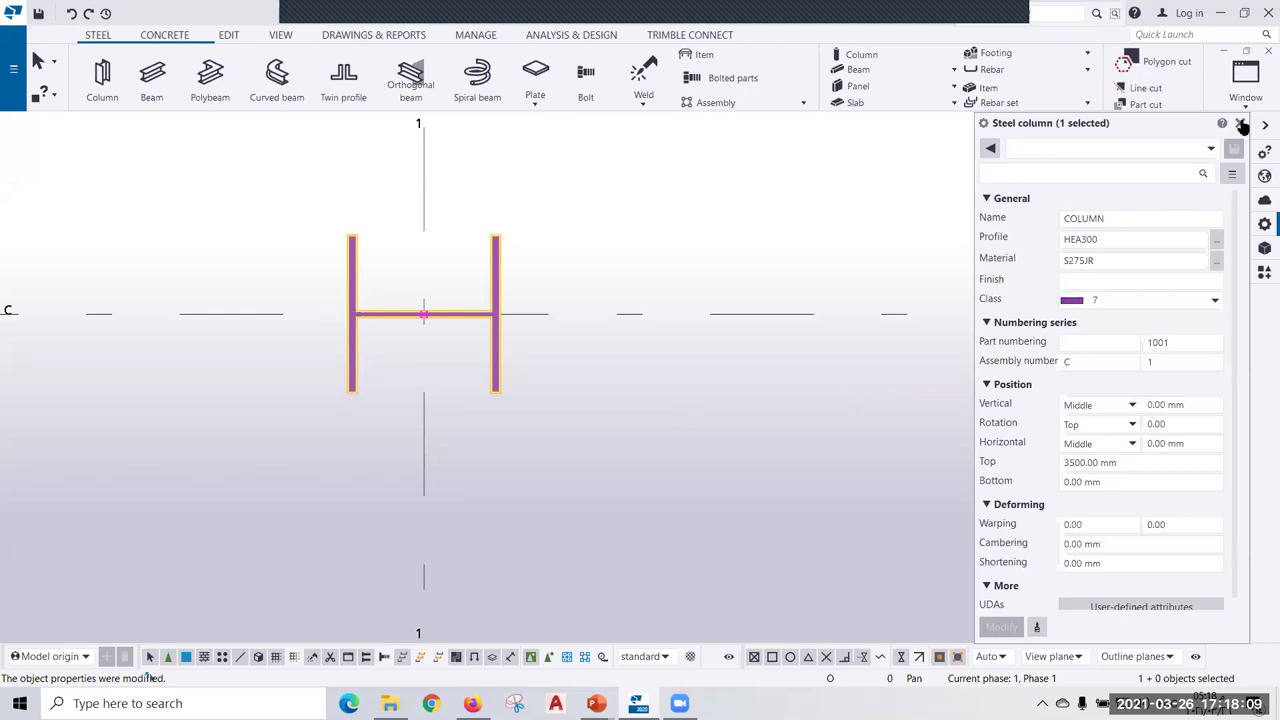
# Close the column properties and copy the C/1 column onto grid B/1.
pyautogui.click(1241, 123)
pyautogui.scroll(-5, 440, 280)
pyautogui.scroll(-3, 410, 290)
pyautogui.scroll(2, 395, 303)
pyautogui.scroll(1, 390, 302)
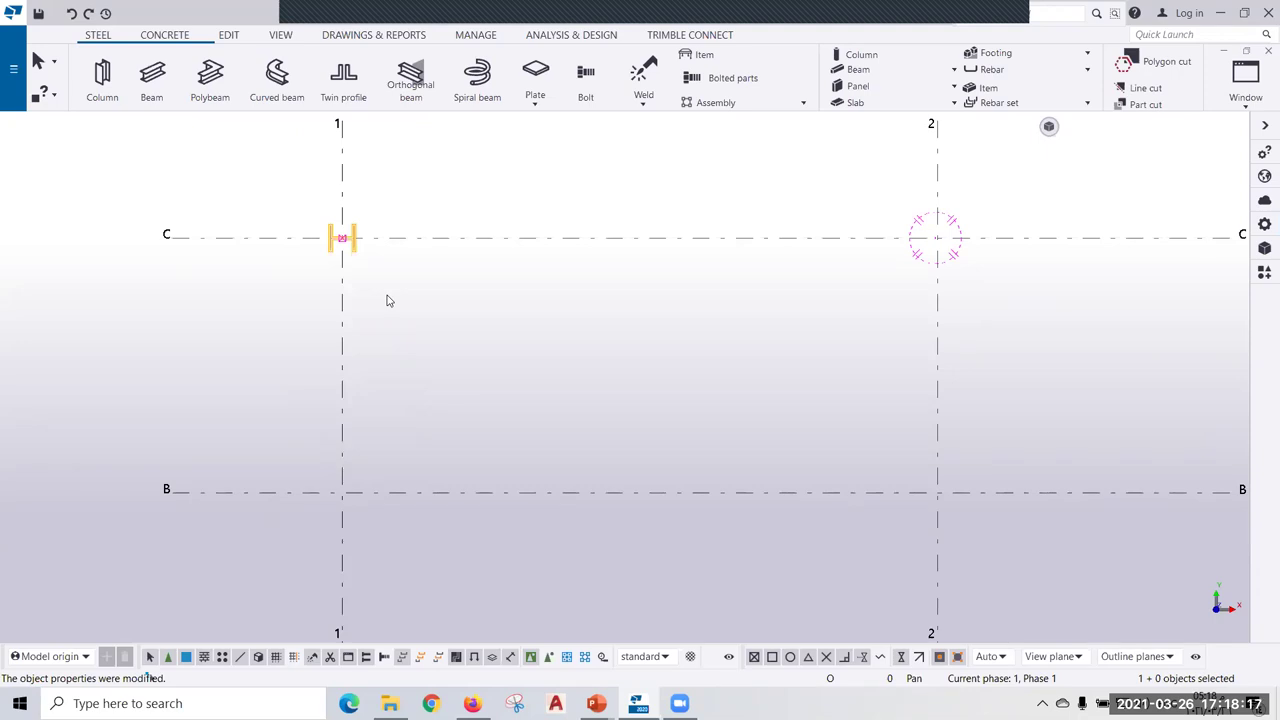
pyautogui.scroll(5, 205, 183)
pyautogui.click(490, 360)
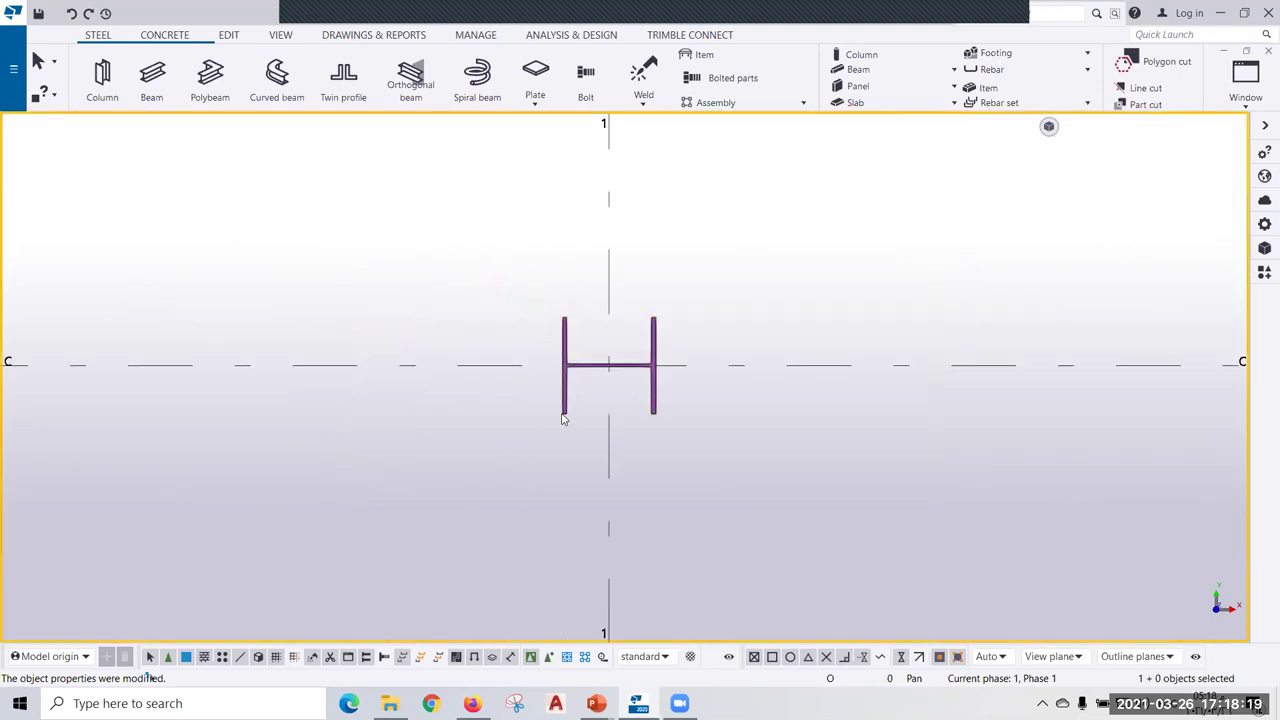
pyautogui.hotkey('ctrl', 'c')
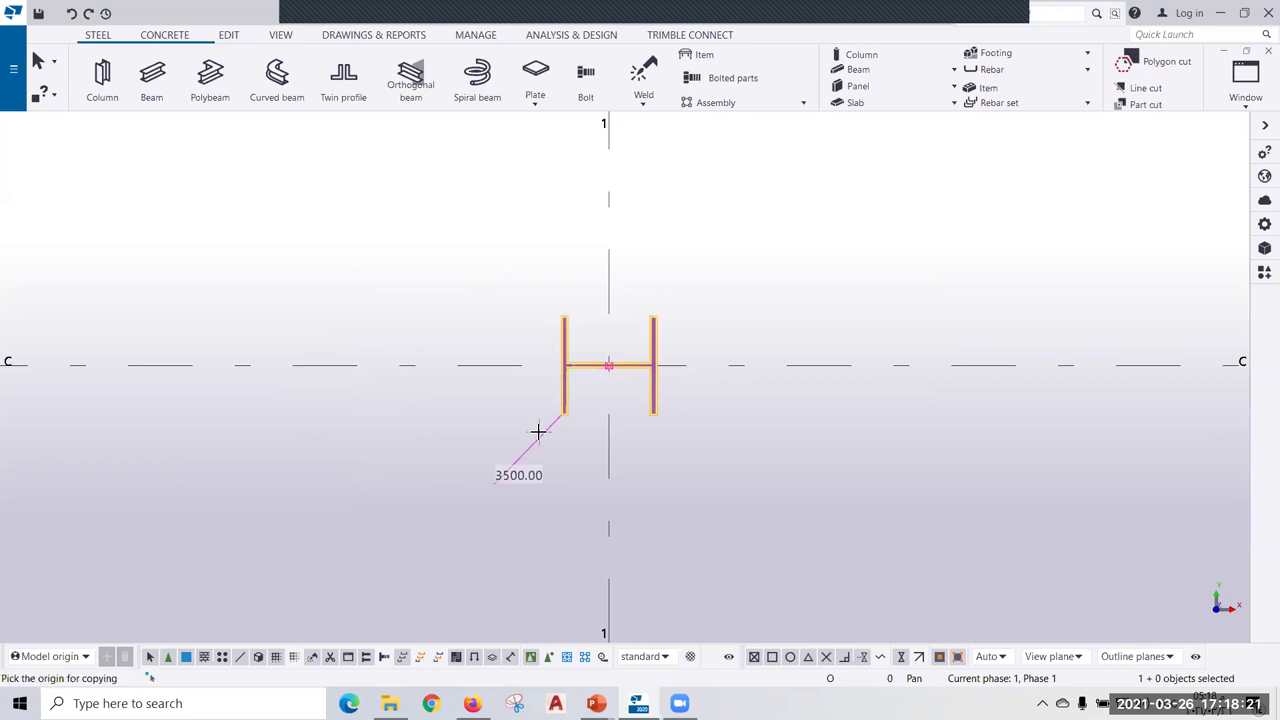
pyautogui.click(608, 366)
pyautogui.scroll(-3, 645, 189)
pyautogui.scroll(-2, 643, 188)
pyautogui.scroll(2, 655, 240)
pyautogui.scroll(1, 630, 340)
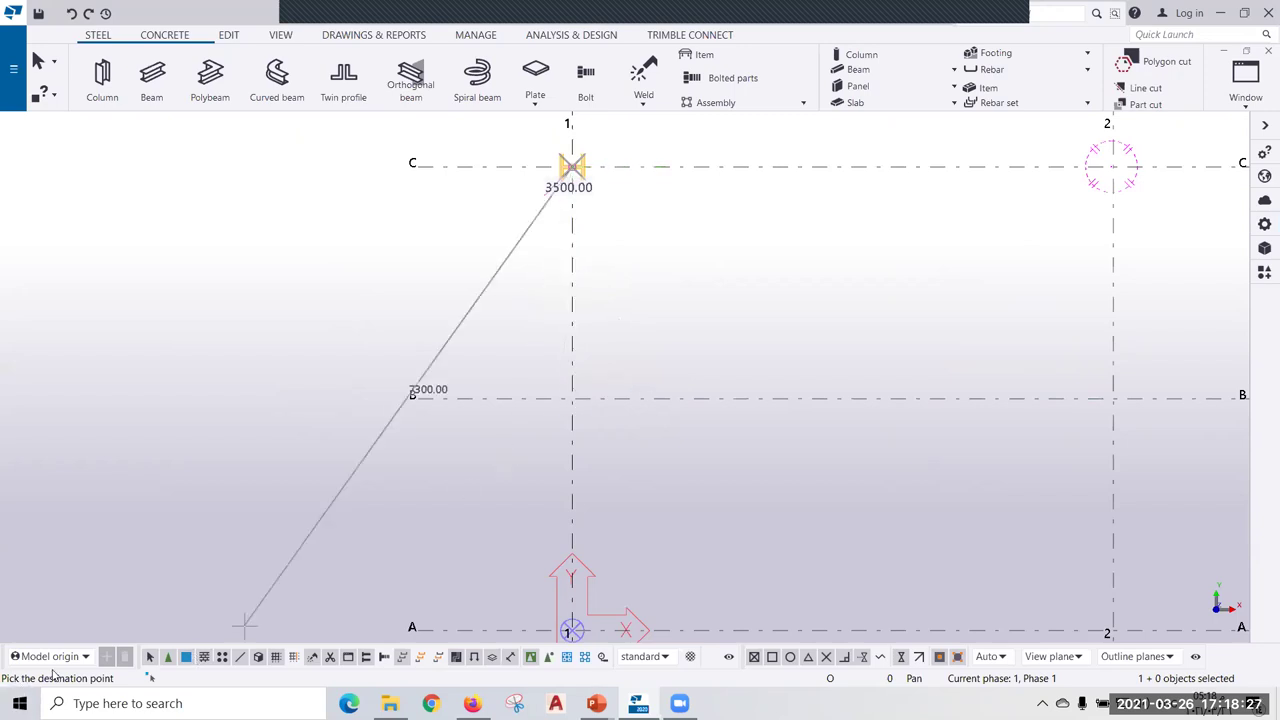
pyautogui.click(572, 396)
pyautogui.click(668, 397)
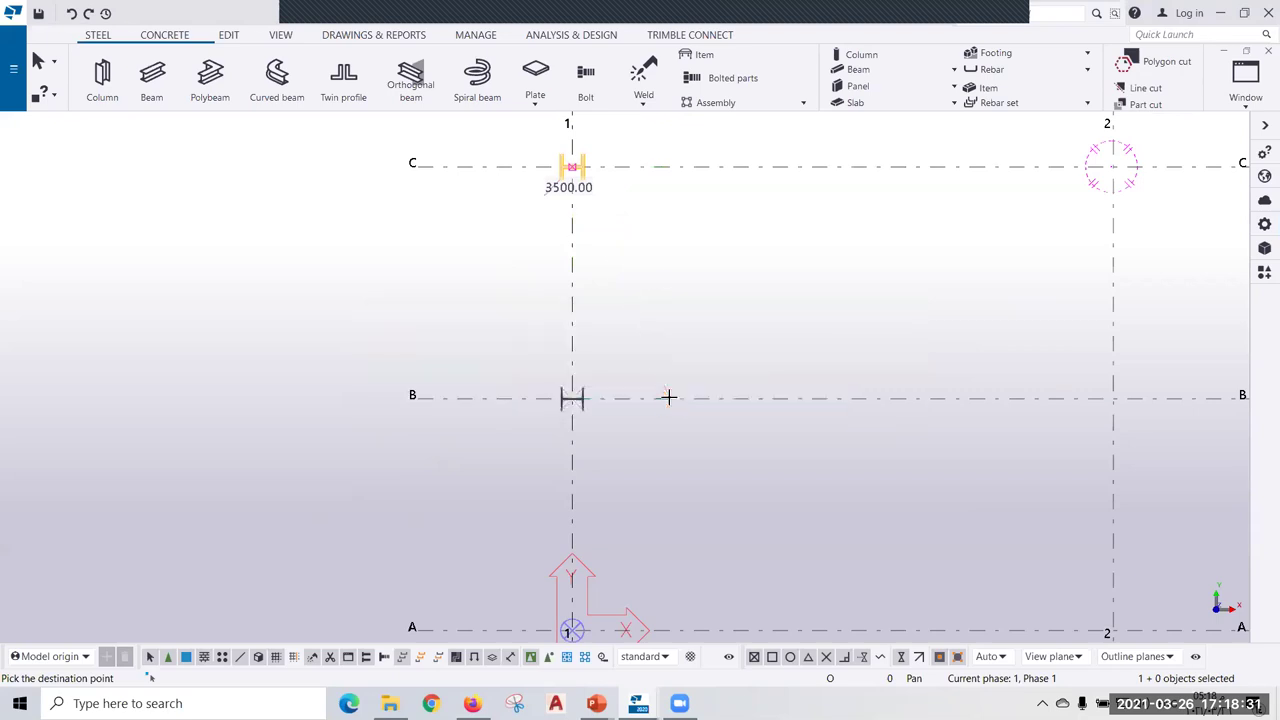
# Place another copy of the column at grid A/1 and end the copy command.
pyautogui.moveTo(618, 610); pyautogui.dragTo(586, 471, button='middle')
pyautogui.scroll(2, 586, 471)
pyautogui.click(517, 509)
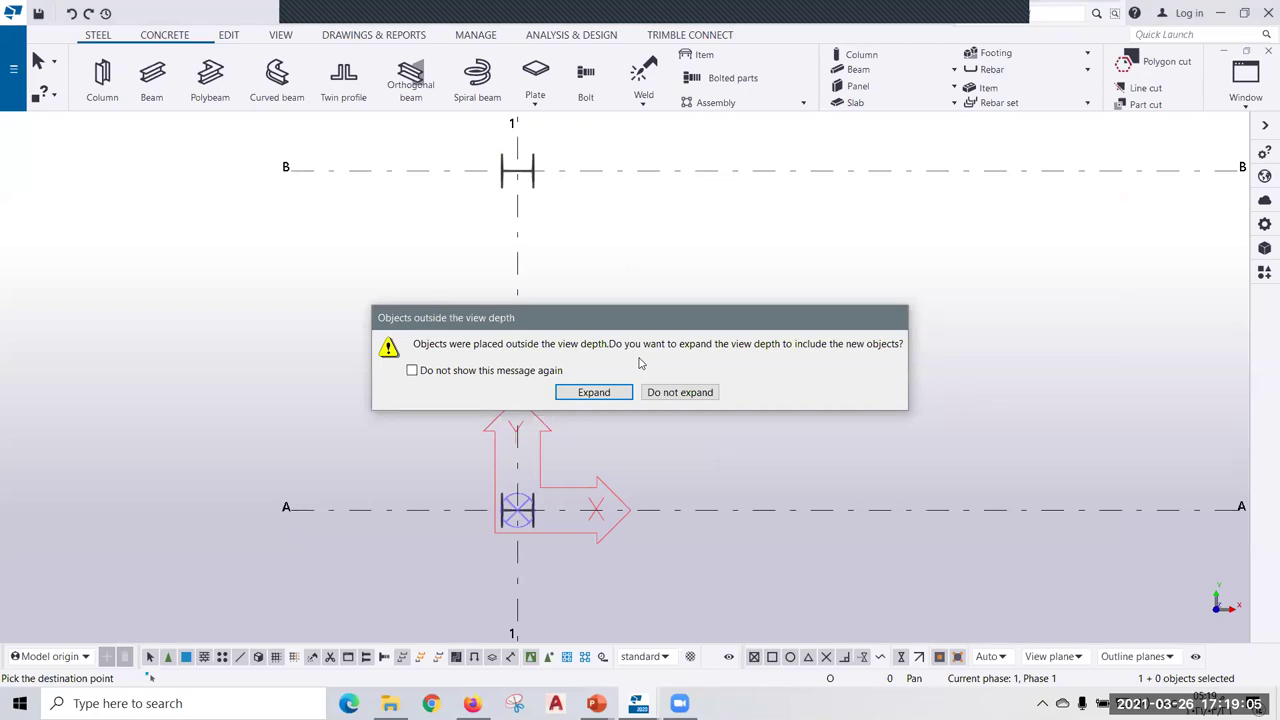
pyautogui.click(680, 392)
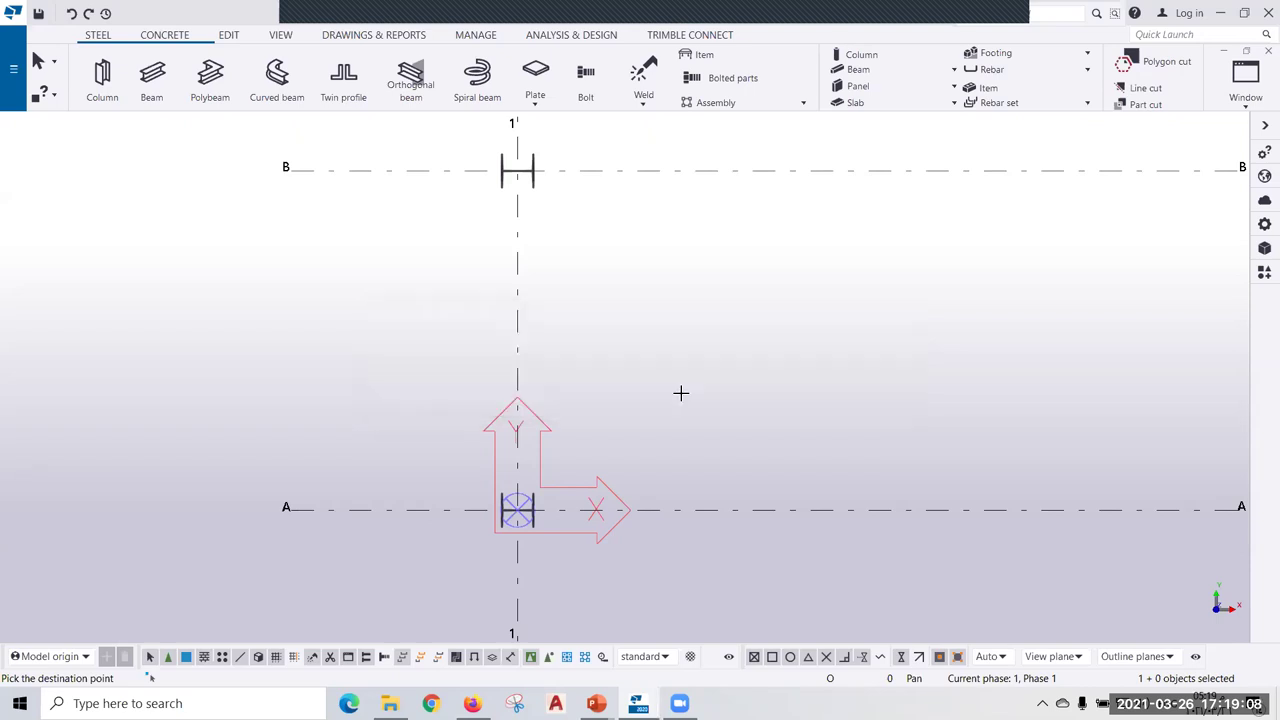
pyautogui.rightClick(596, 323)
pyautogui.click(620, 333)
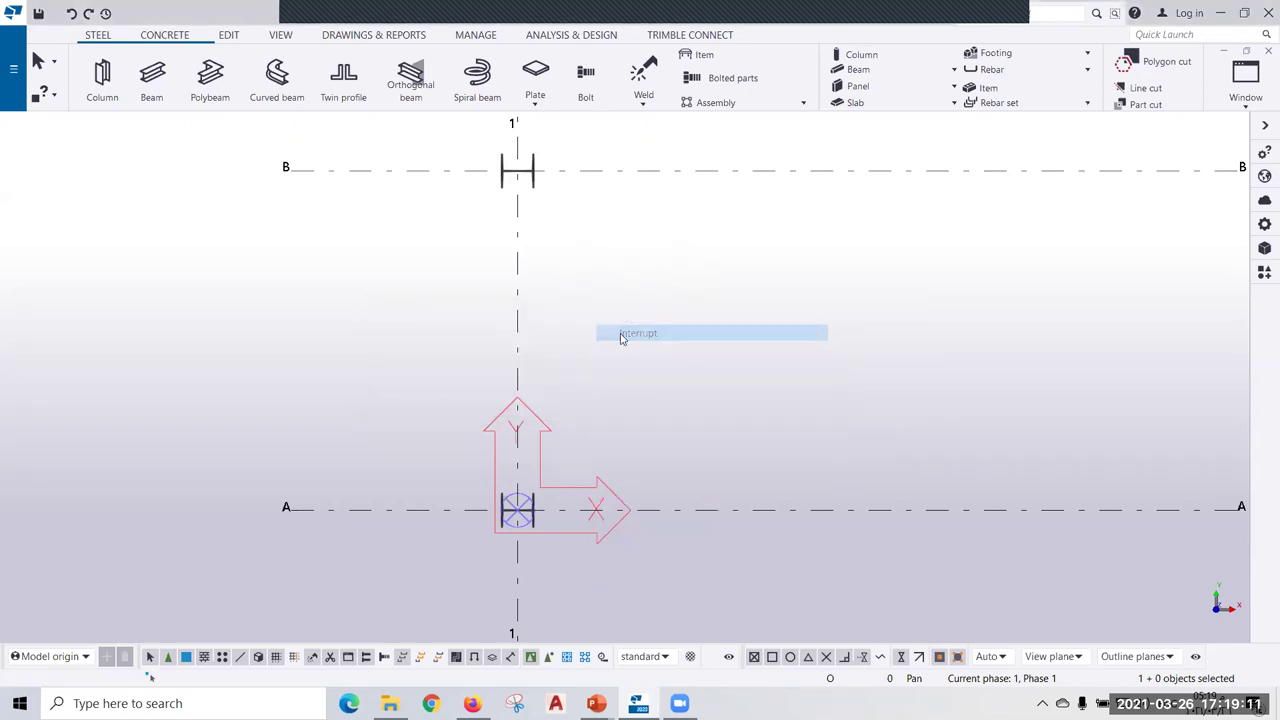
# Copy the C/1 column again onto grid intersection C/2.
pyautogui.scroll(-3, 565, 345)
pyautogui.scroll(1, 548, 277)
pyautogui.scroll(2, 537, 309)
pyautogui.scroll(2, 505, 254)
pyautogui.click(466, 261)
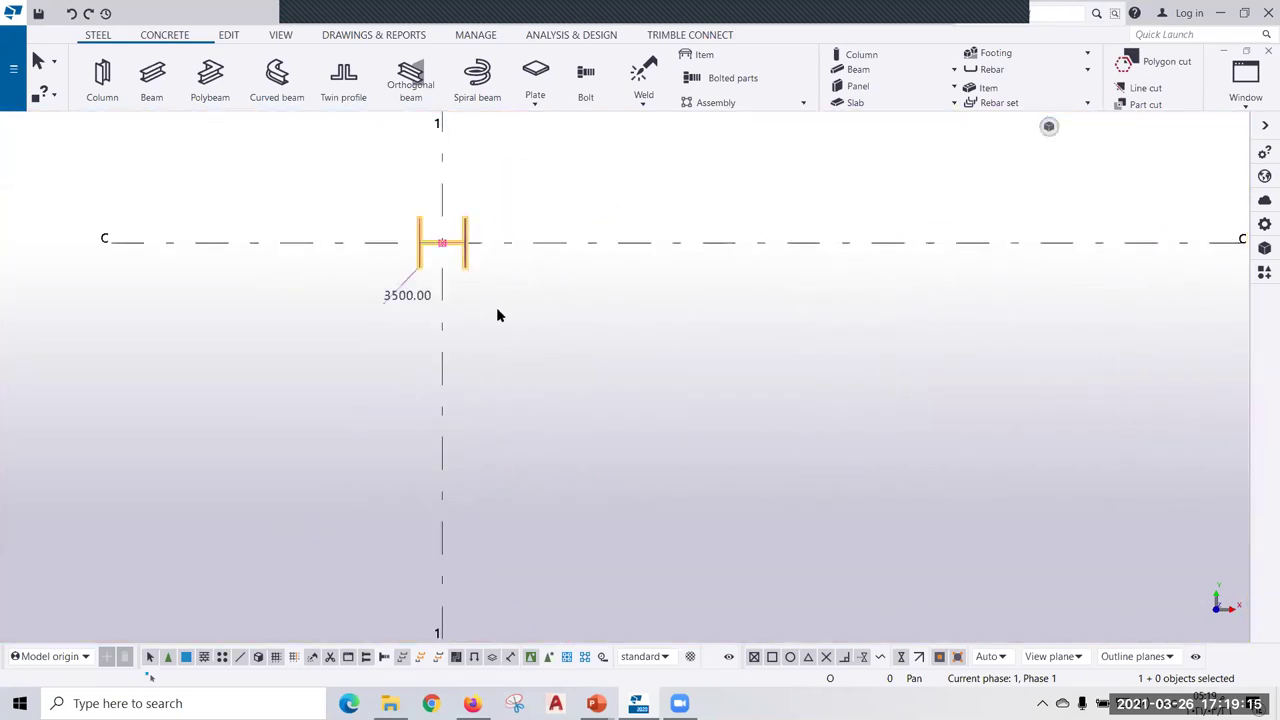
pyautogui.hotkey('ctrl', 'c')
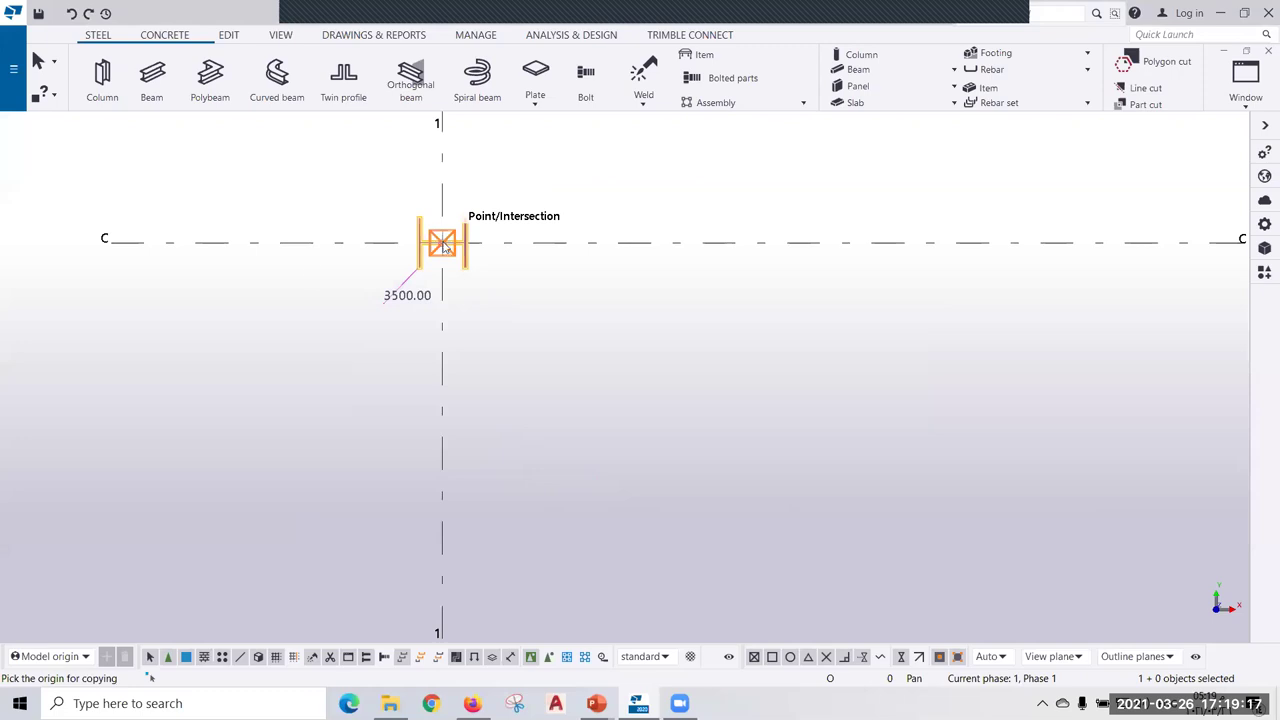
pyautogui.click(443, 245)
pyautogui.scroll(-1, 300, 277)
pyautogui.scroll(-1, 300, 277)
pyautogui.scroll(1, 888, 283)
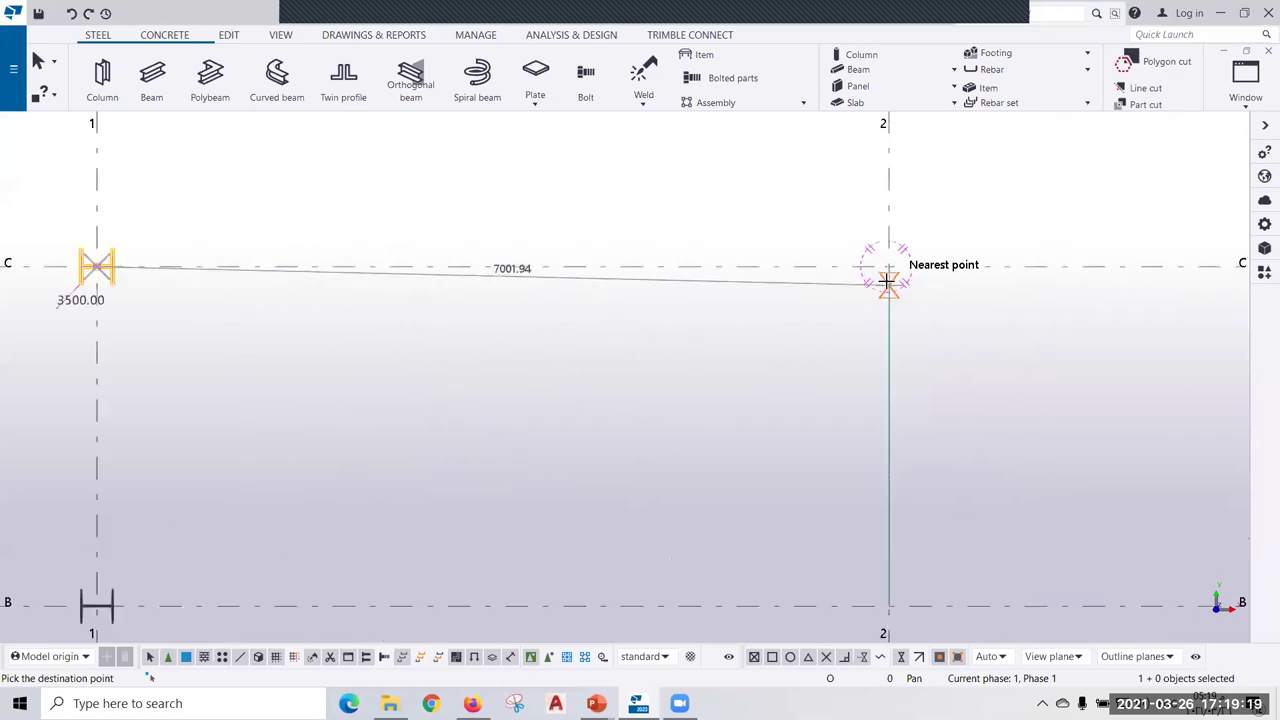
pyautogui.click(888, 266)
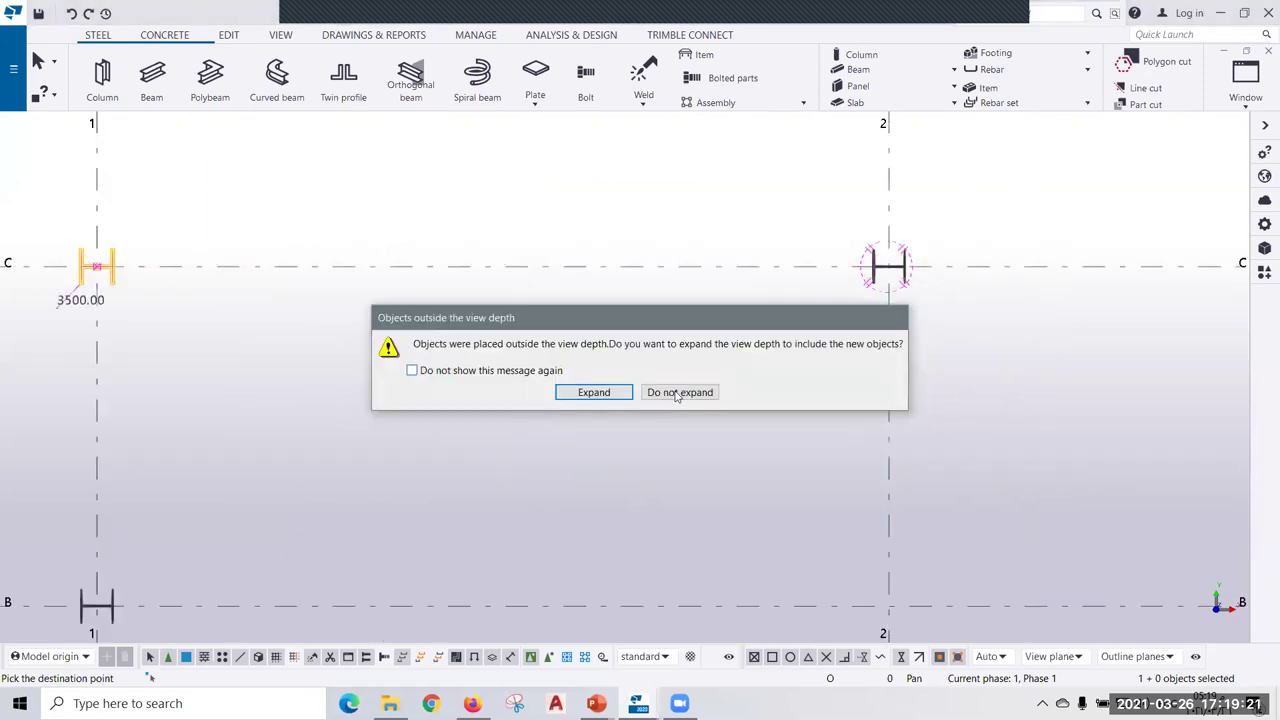
pyautogui.click(680, 393)
pyautogui.rightClick(630, 188)
pyautogui.click(660, 319)
pyautogui.scroll(-1, 340, 331)
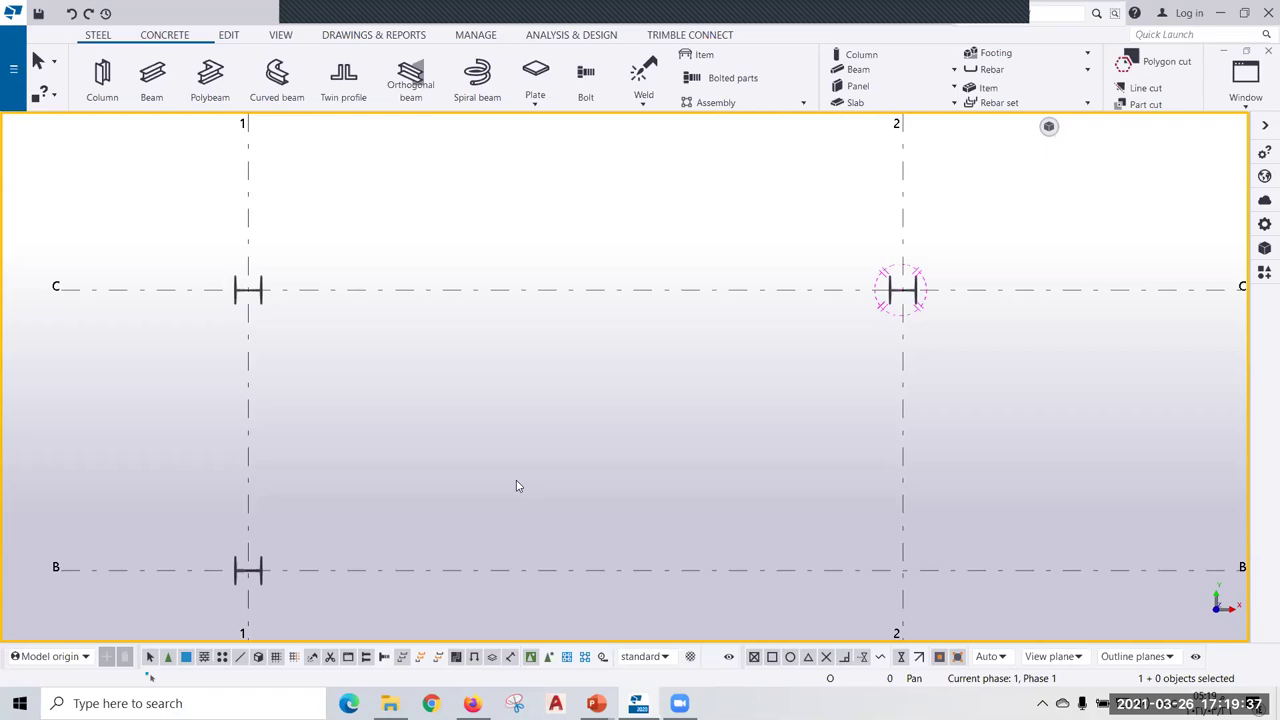
pyautogui.hotkey('alt', 'Tab')
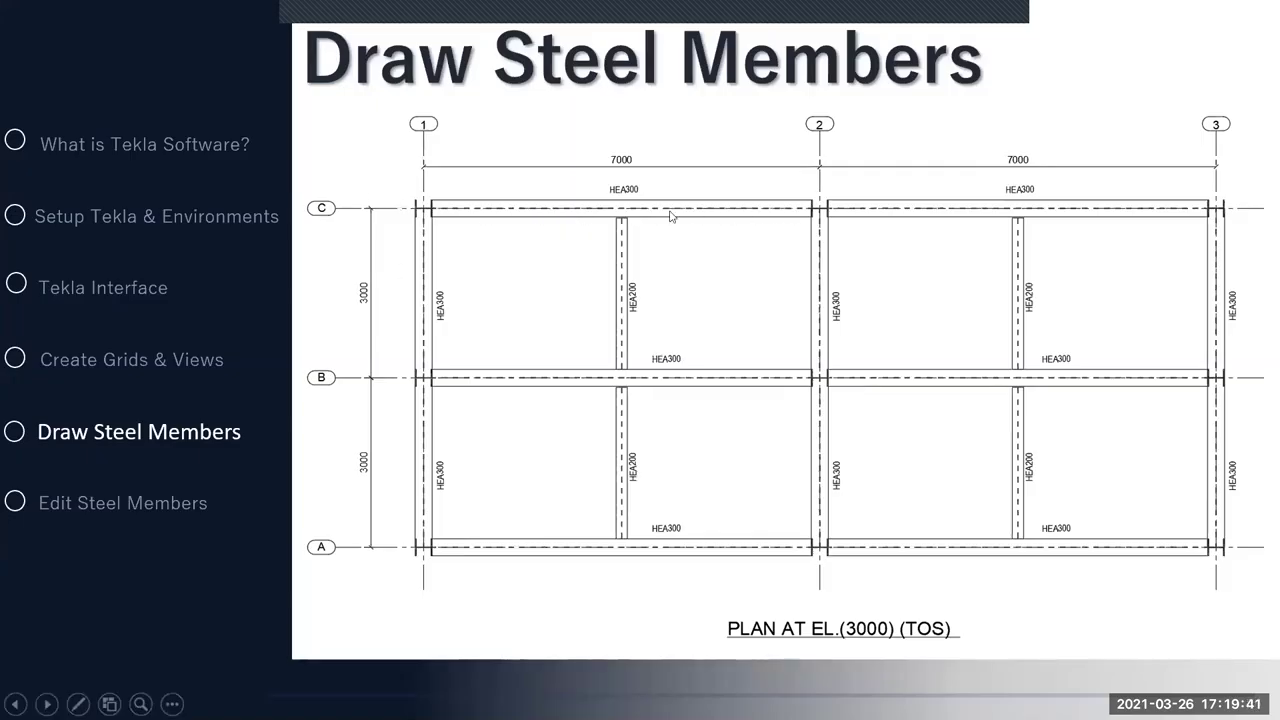
pyautogui.hotkey('alt', 'Tab')
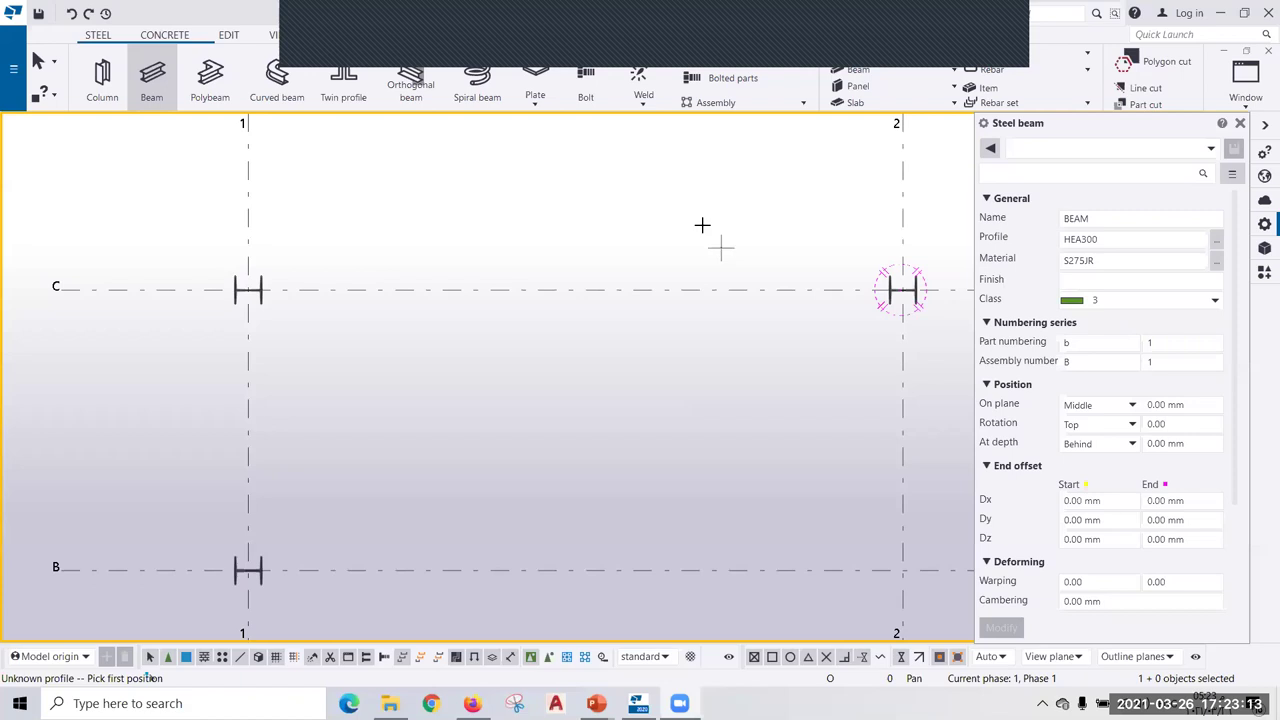
pyautogui.press('Escape')
pyautogui.click(1240, 123)
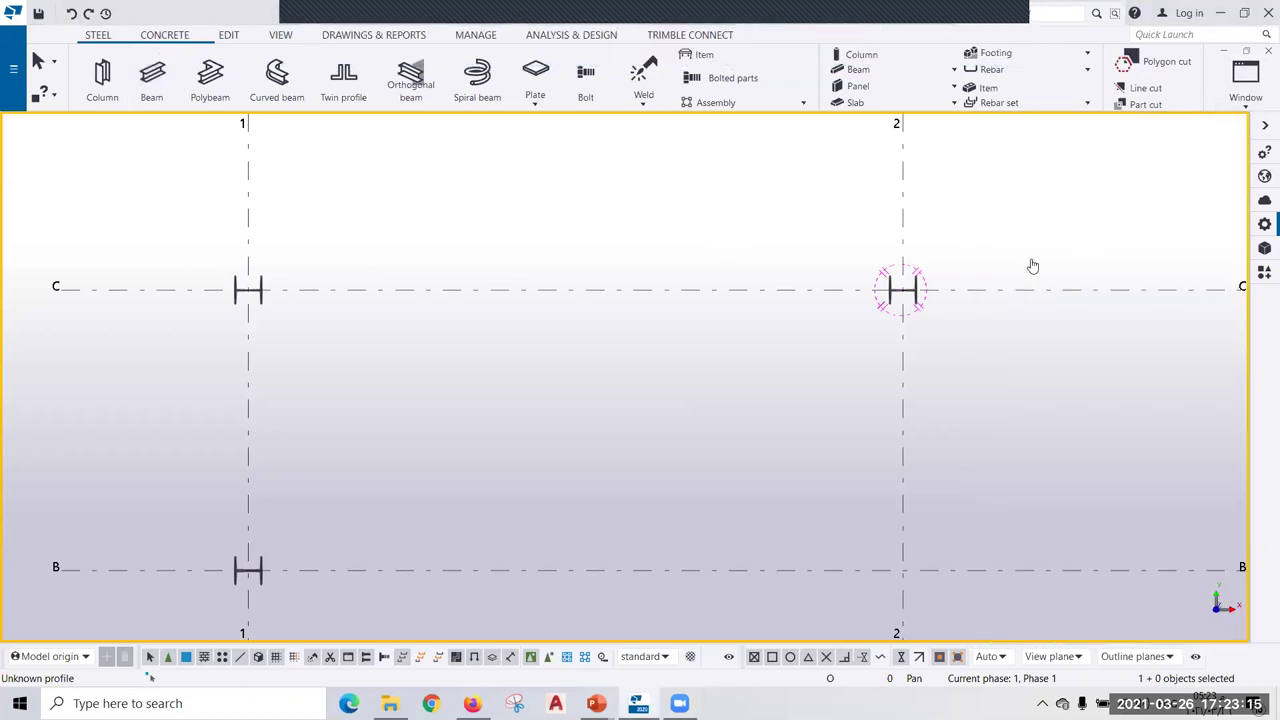
pyautogui.moveTo(246, 302); pyautogui.dragTo(196, 287, button='middle')
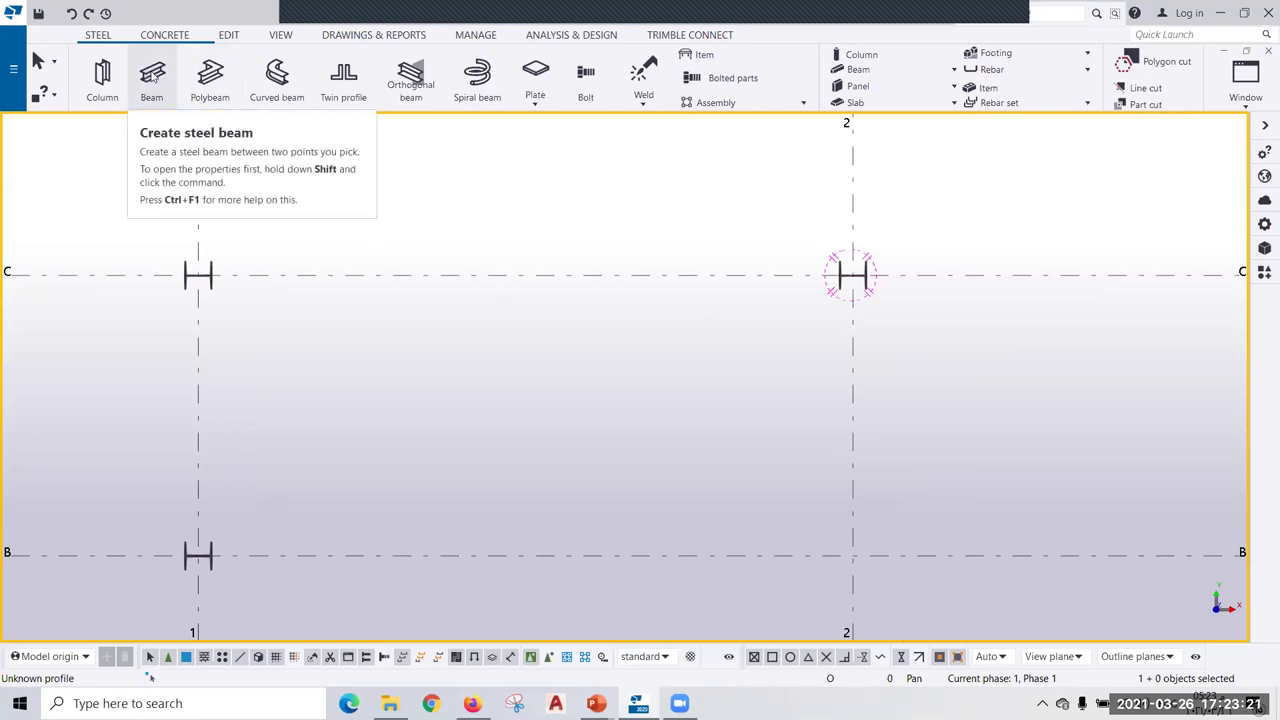
# Start a steel beam named GIRDER with material S275JR.
pyautogui.click(152, 76)
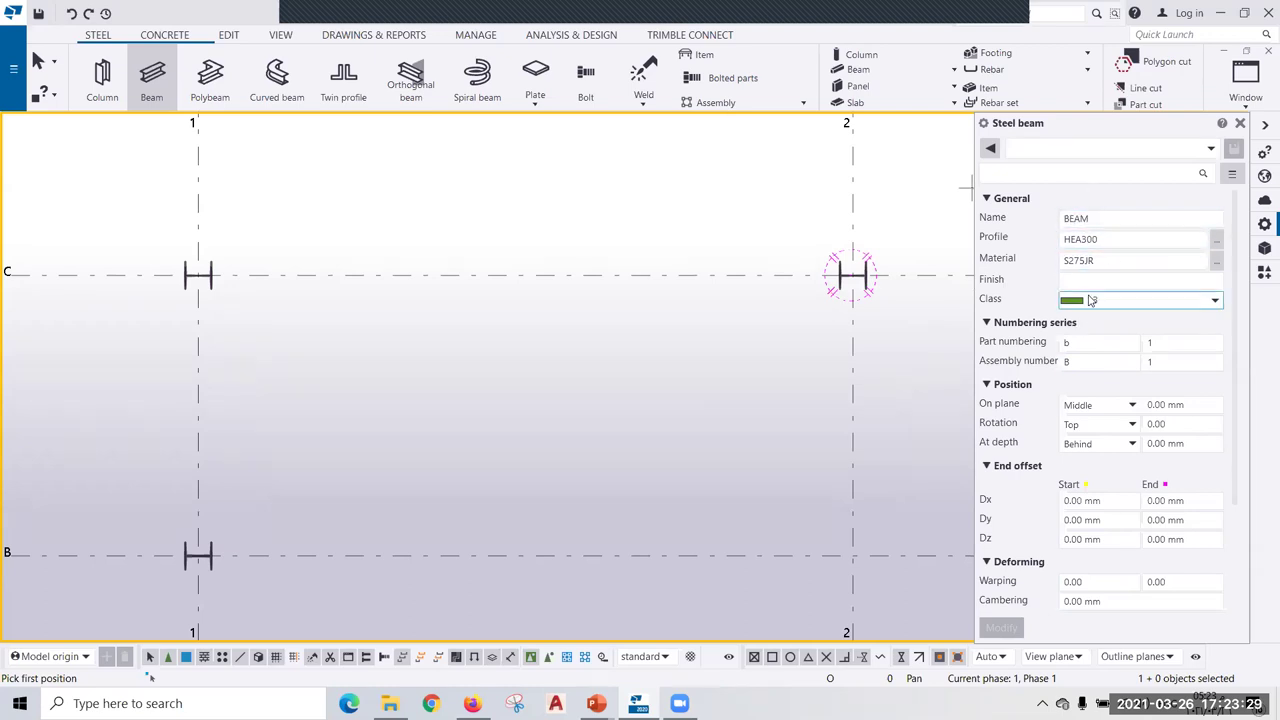
pyautogui.click(1093, 220)
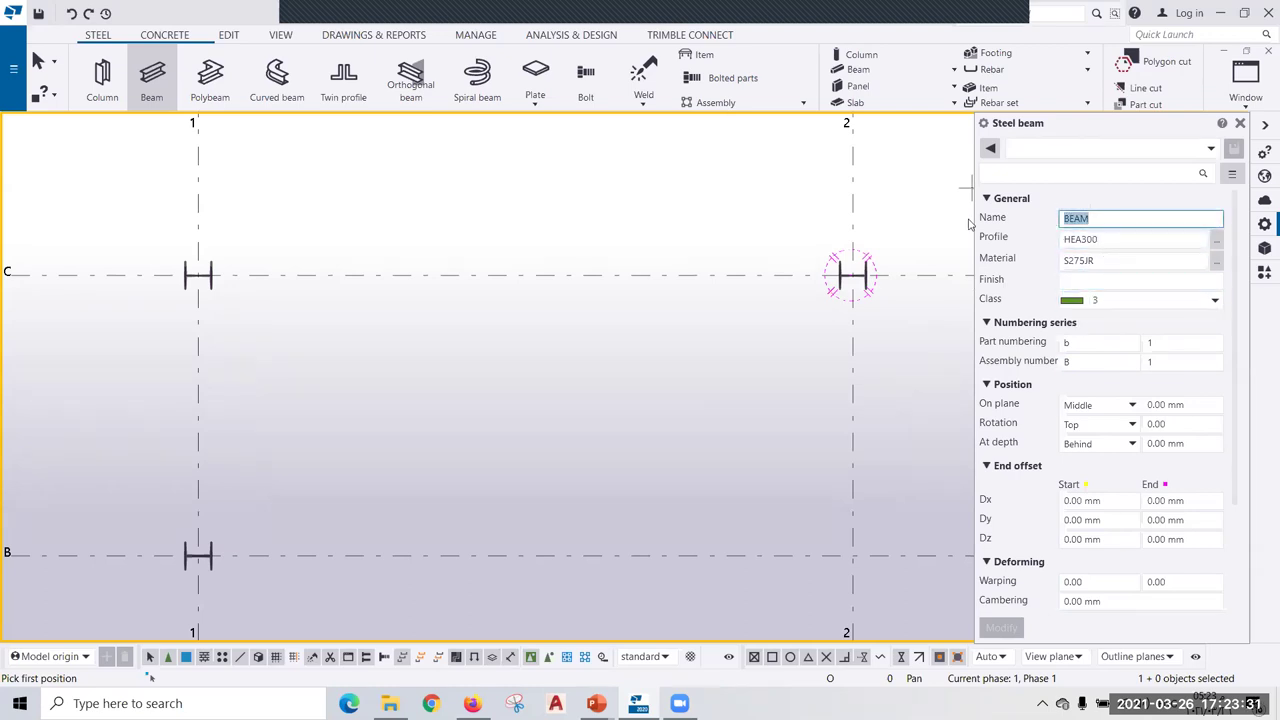
pyautogui.write('GIRDER')
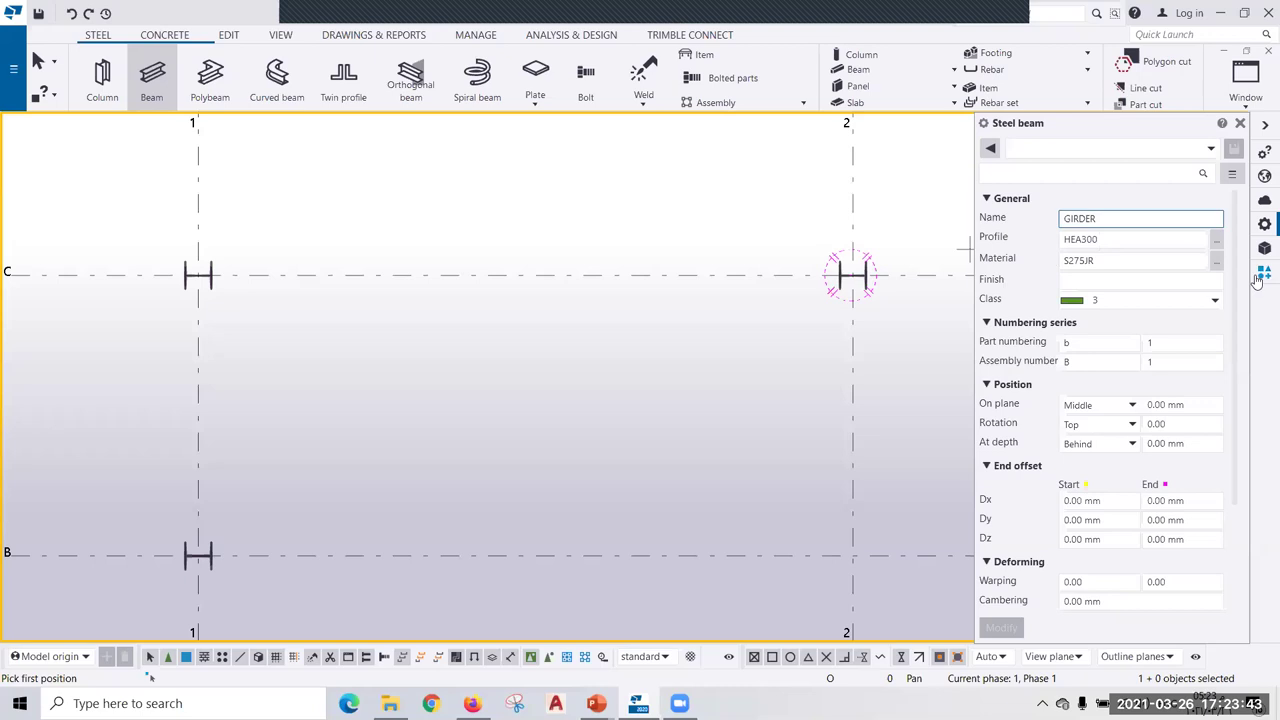
pyautogui.click(1216, 260)
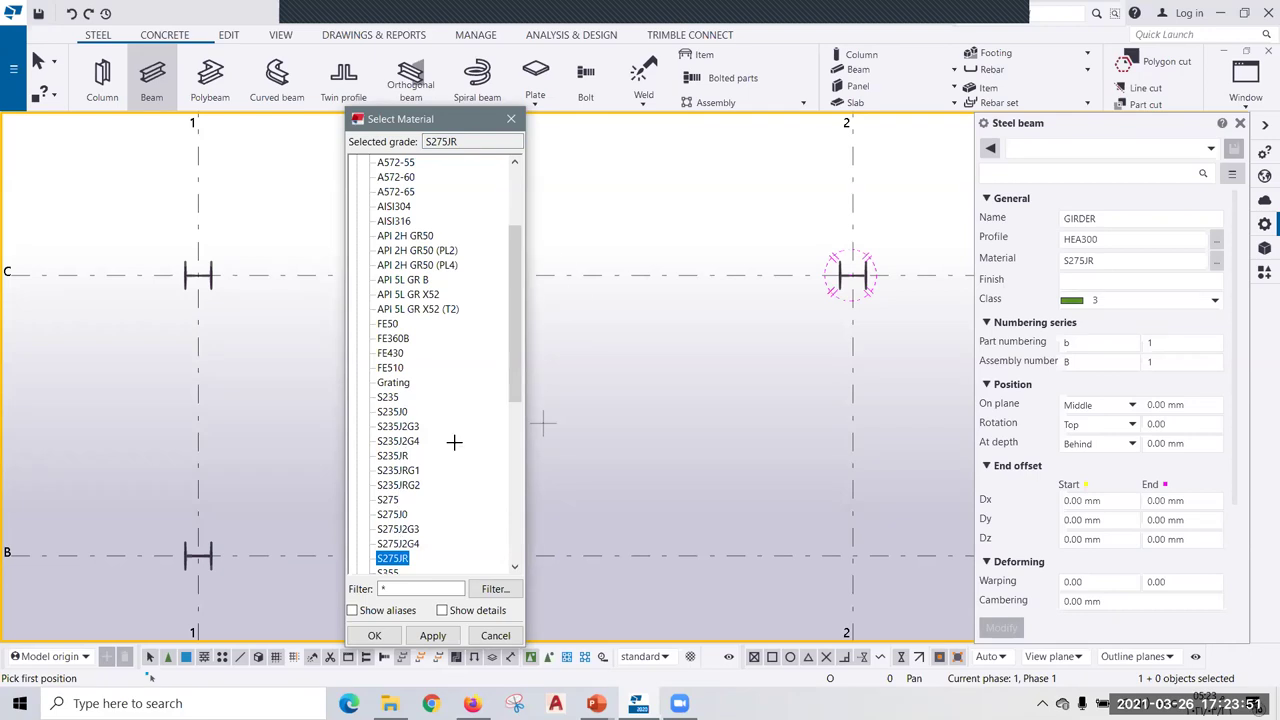
pyautogui.click(509, 119)
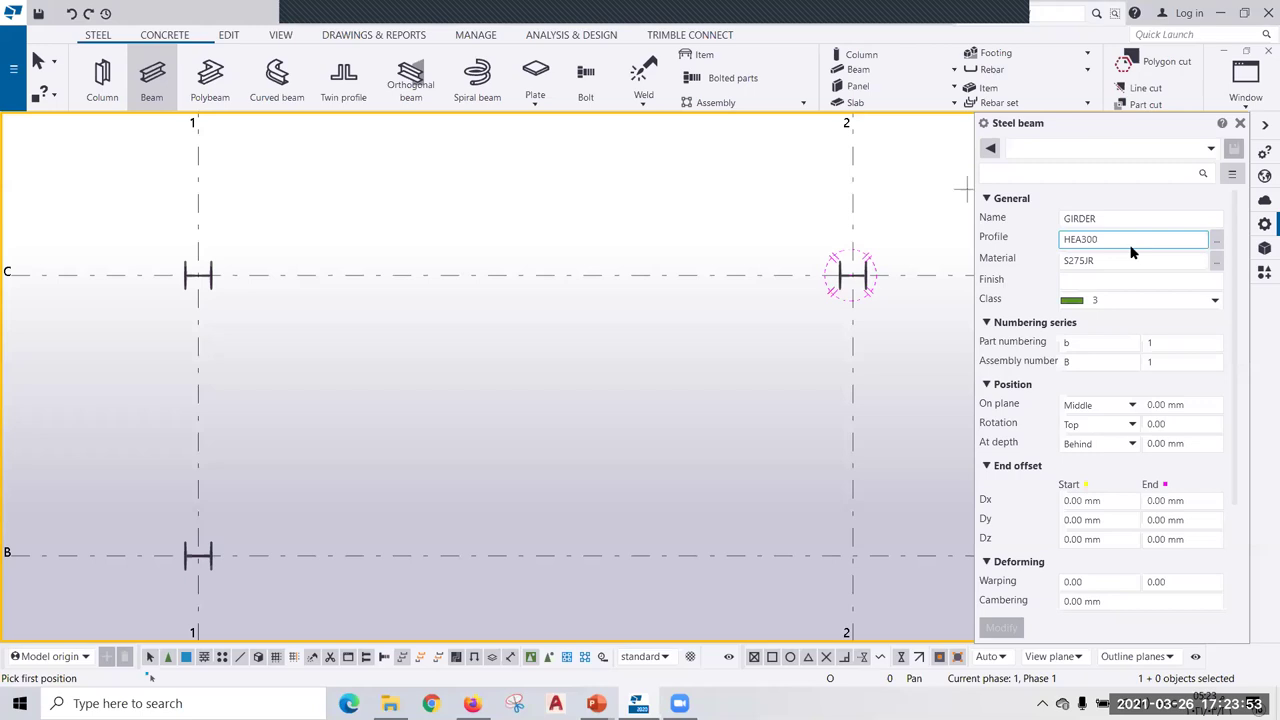
# Set part numbering to blank prefix with 1001 and assembly numbering to G 001.
pyautogui.click(1097, 341)
pyautogui.press('BackSpace')
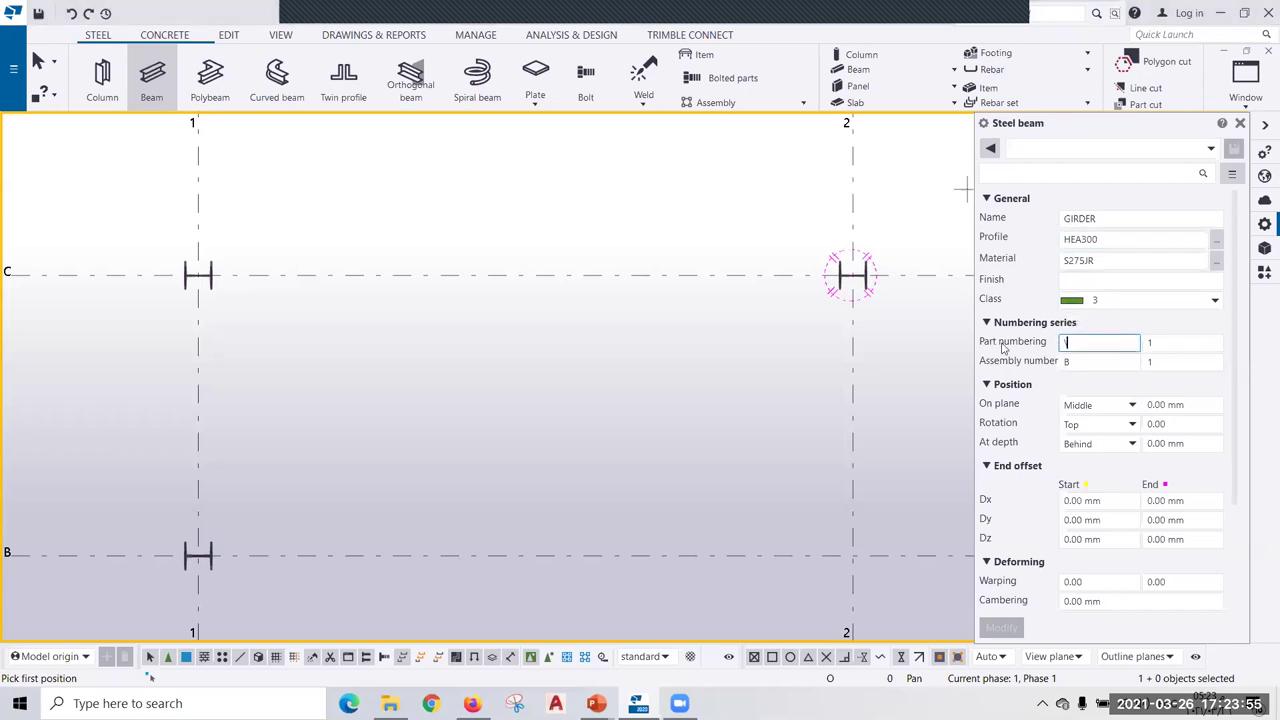
pyautogui.press('Tab')
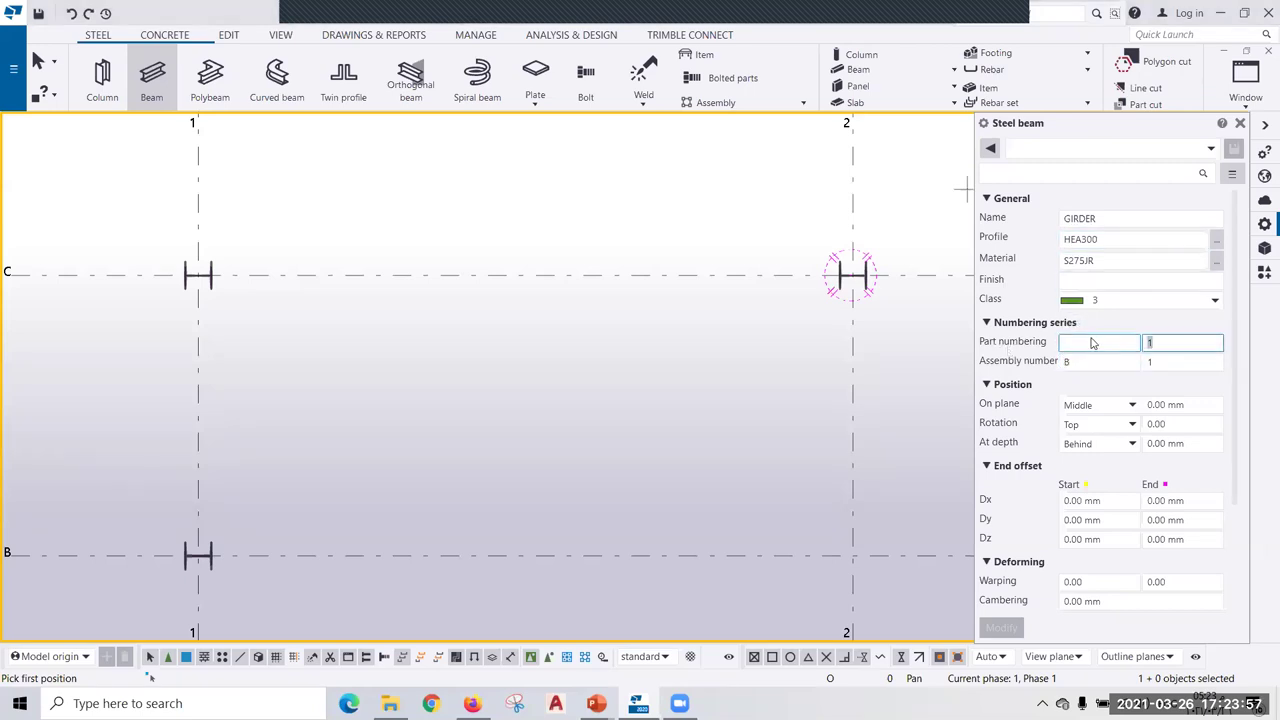
pyautogui.write('1')
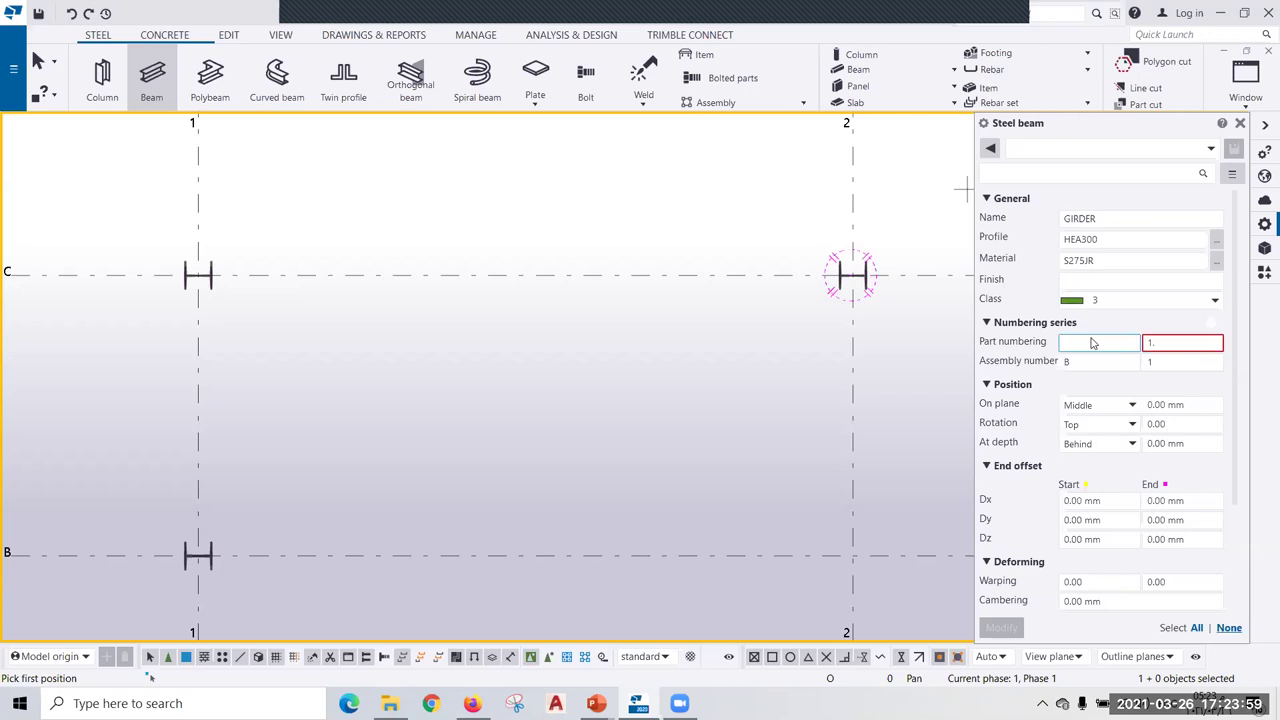
pyautogui.write('001')
pyautogui.press('Tab')
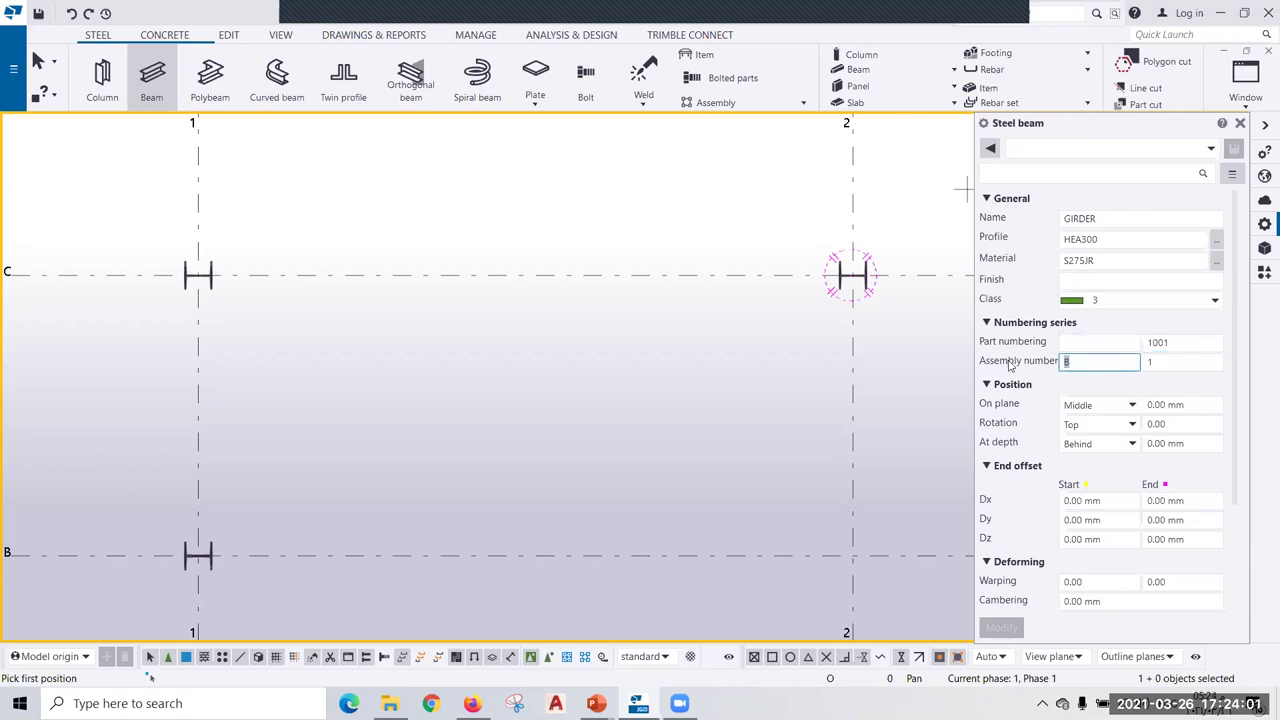
pyautogui.write('G')
pyautogui.press('Tab')
pyautogui.write('001')
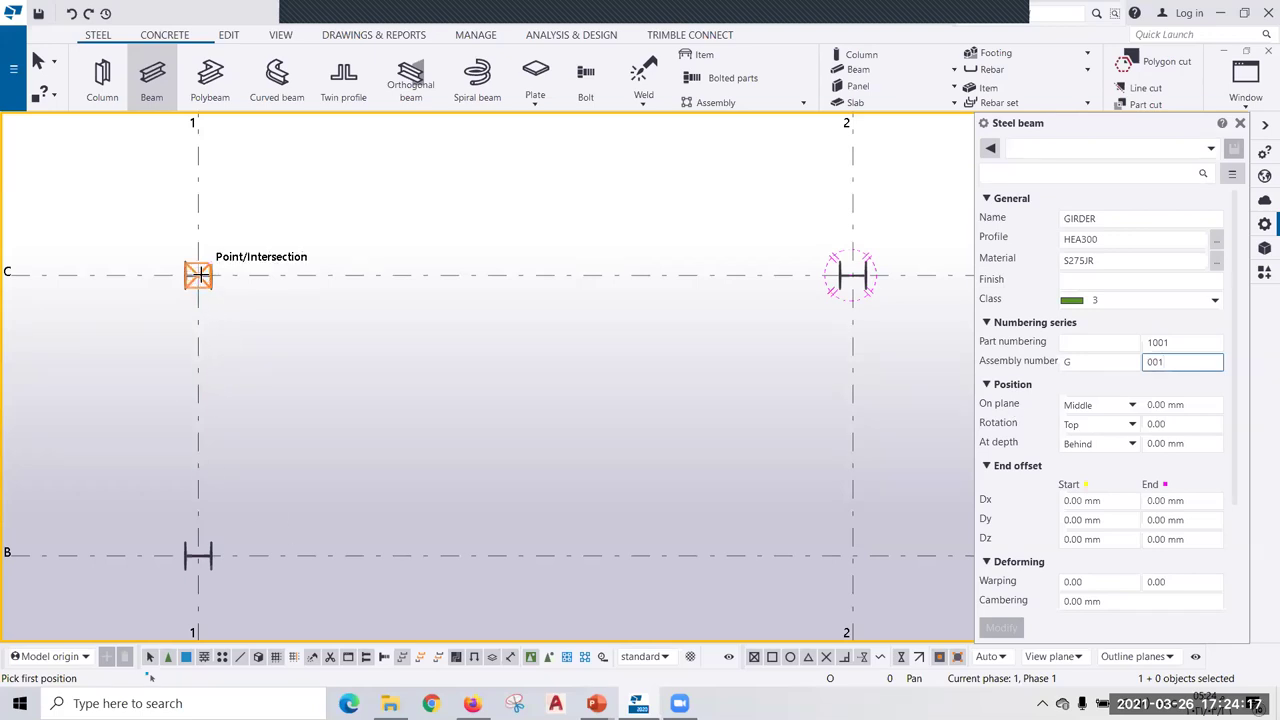
# Draw HEA300 girders from C/1 to C/2 and B/1 to B/2, then close the properties panel.
pyautogui.click(198, 274)
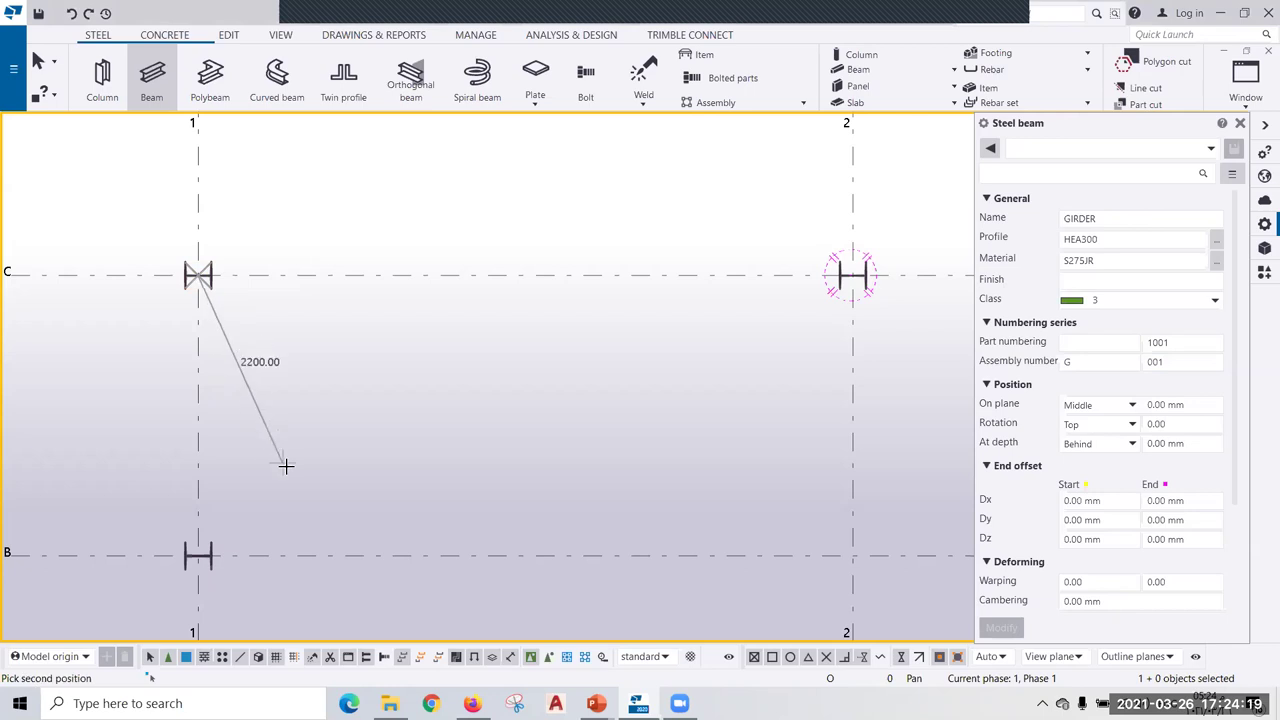
pyautogui.click(855, 274)
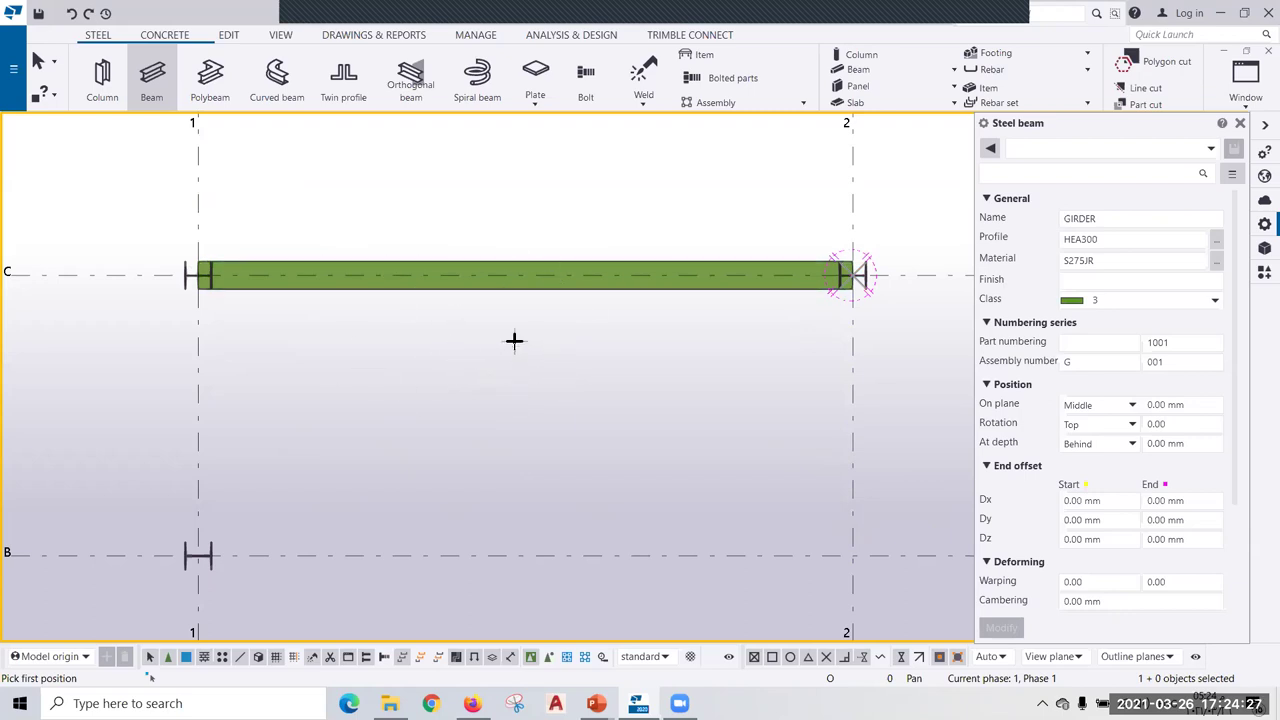
pyautogui.scroll(-1, 499, 340)
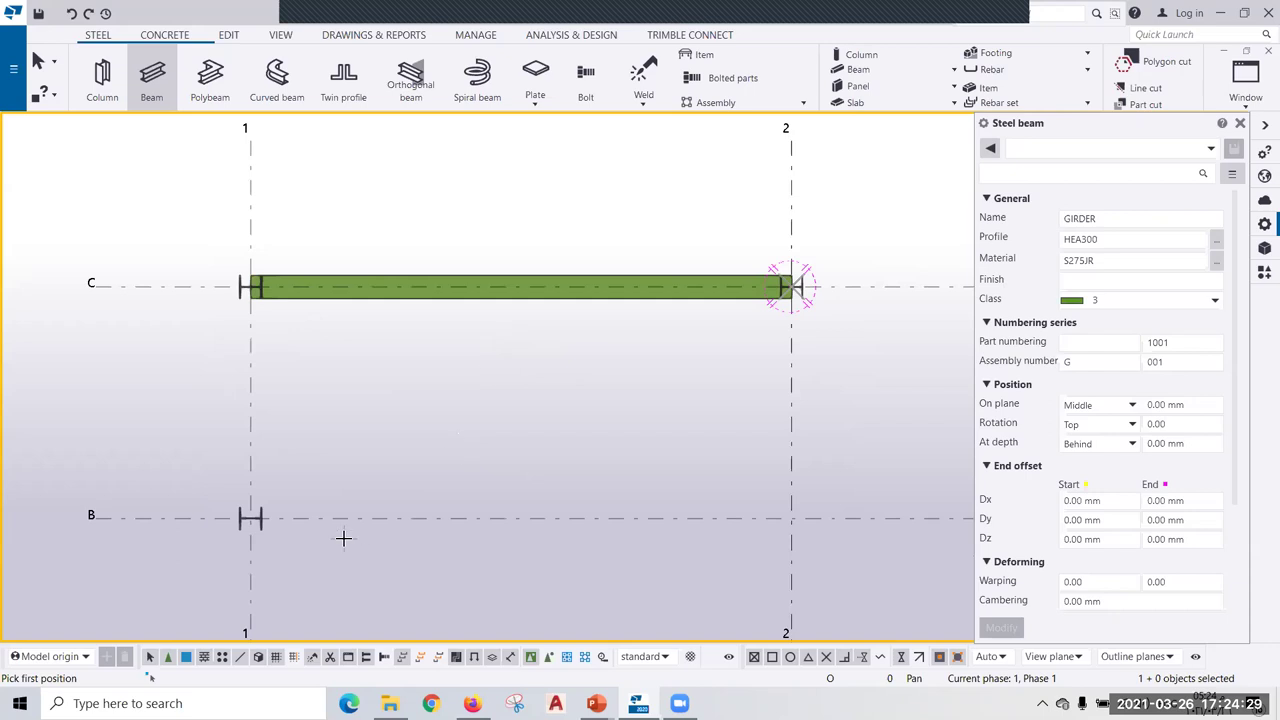
pyautogui.scroll(2, 343, 537)
pyautogui.click(214, 509)
pyautogui.scroll(-1, 125, 427)
pyautogui.scroll(-1, 105, 423)
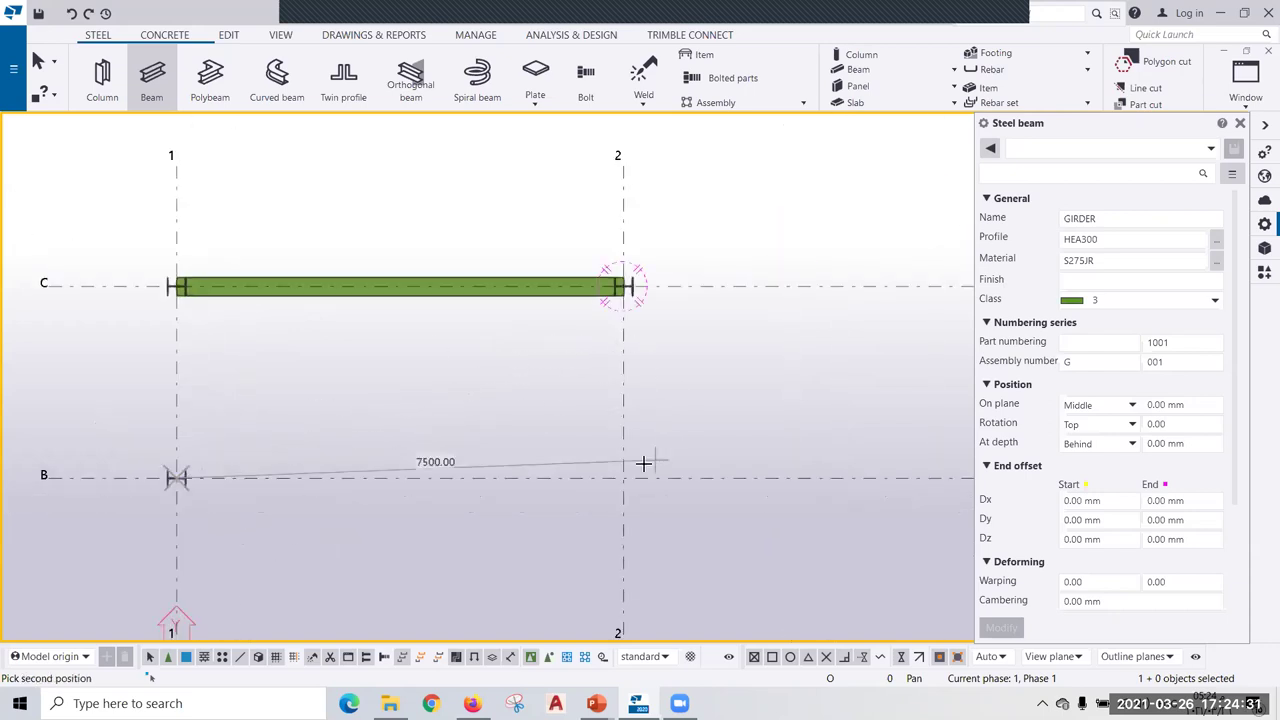
pyautogui.click(622, 475)
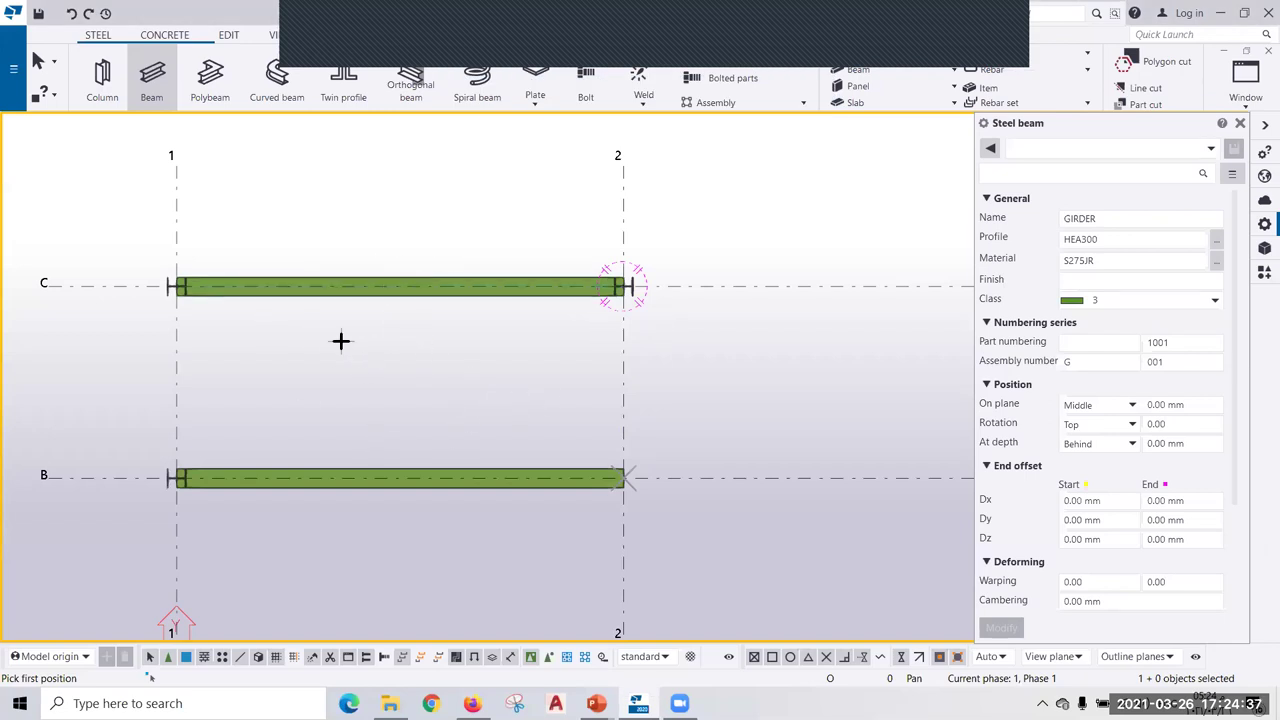
pyautogui.press('Escape')
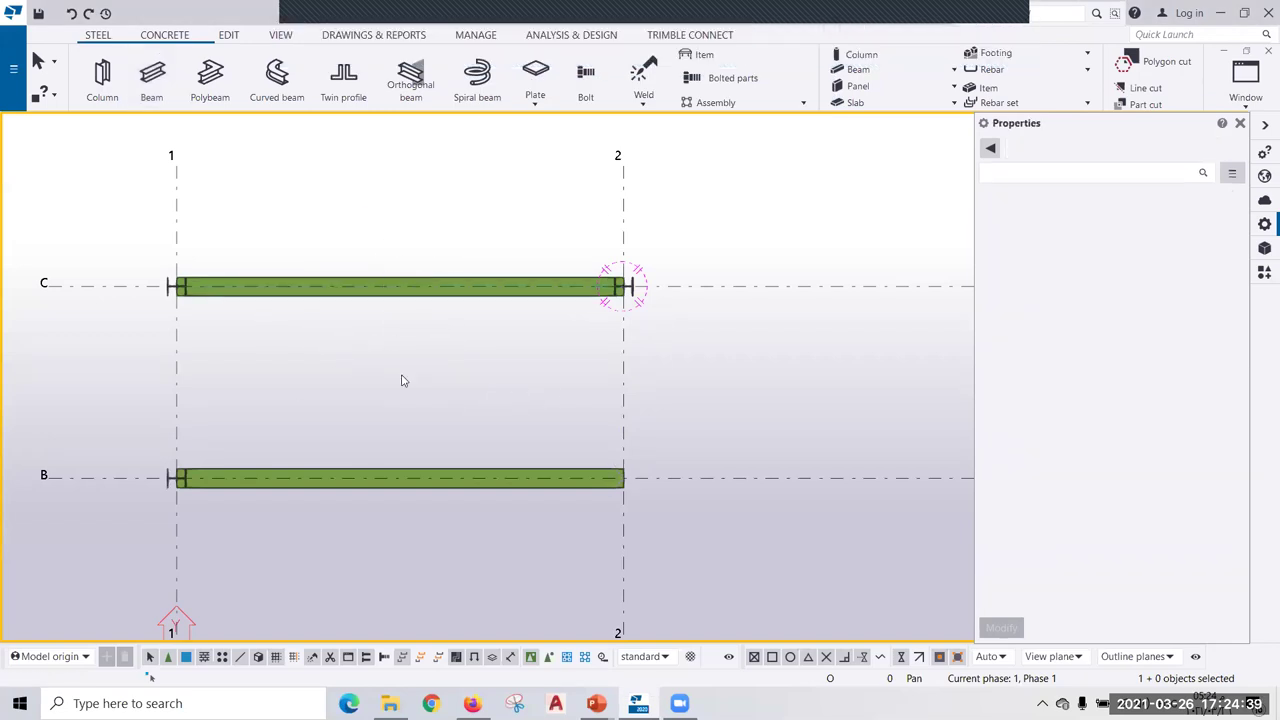
pyautogui.click(1240, 122)
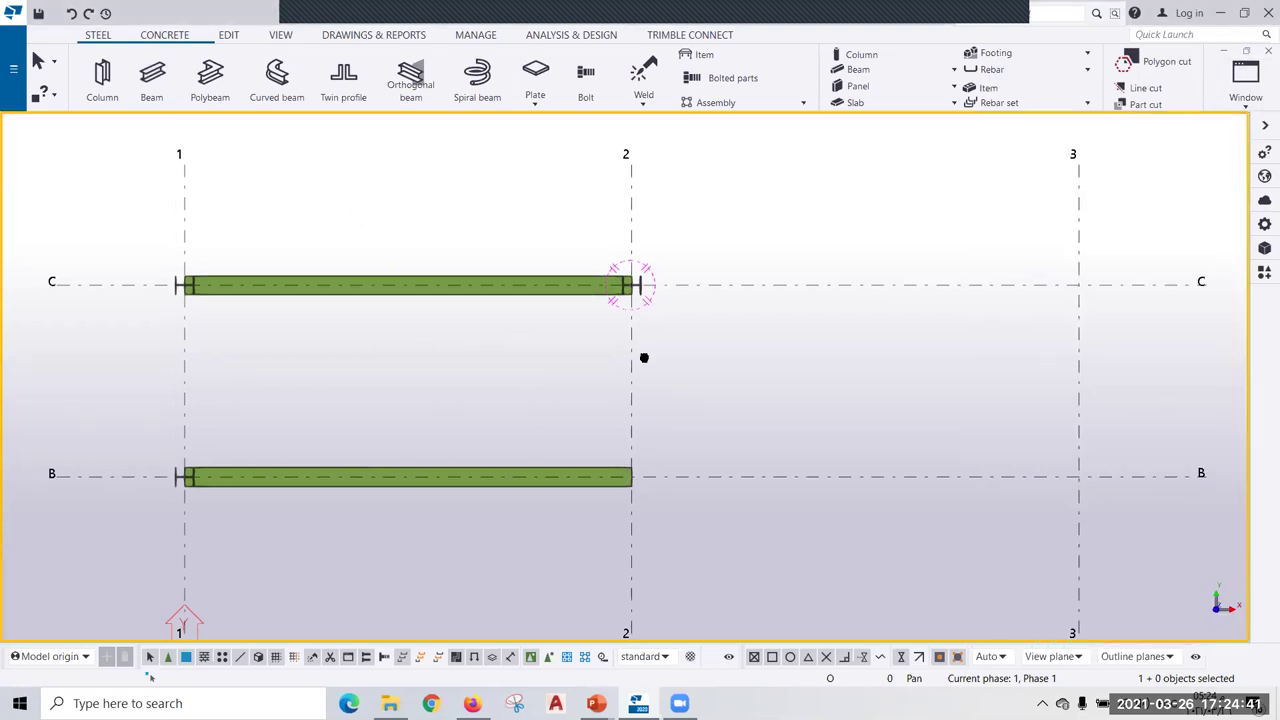
pyautogui.scroll(2, 474, 367)
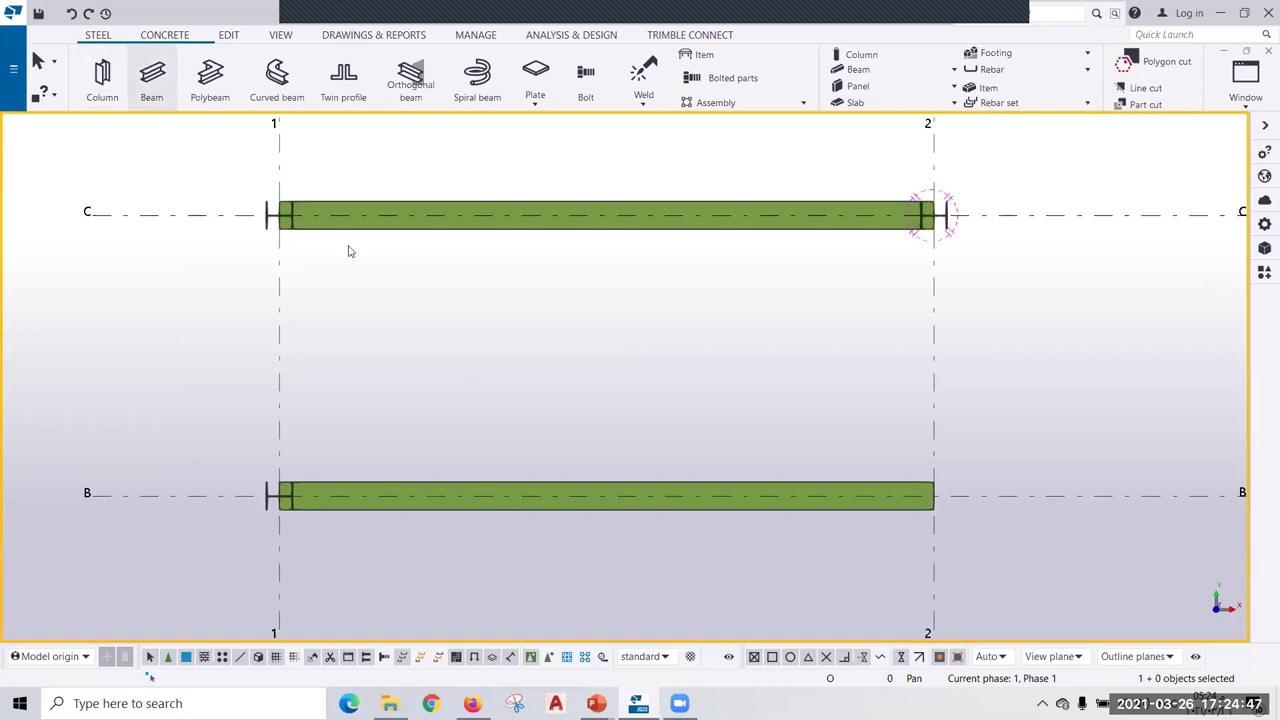
pyautogui.hotkey('alt', 'Tab')
pyautogui.hotkey('alt', 'Tab')
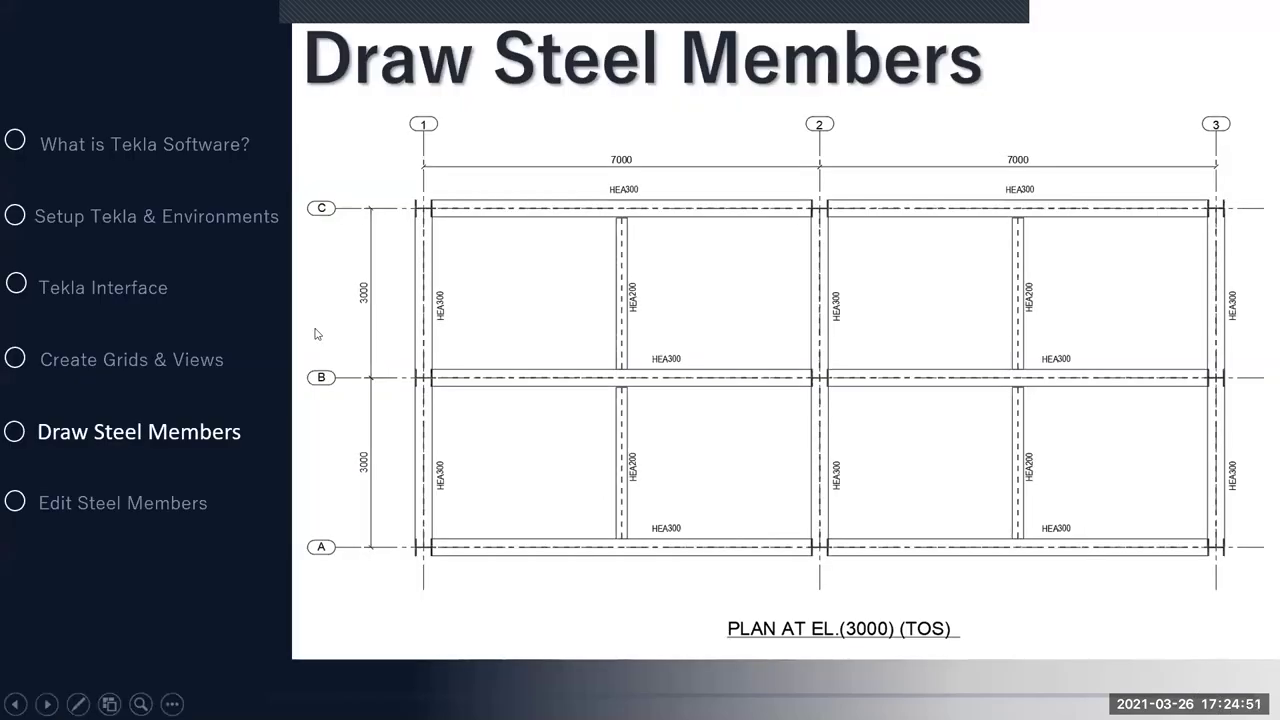
pyautogui.press('ctrl')
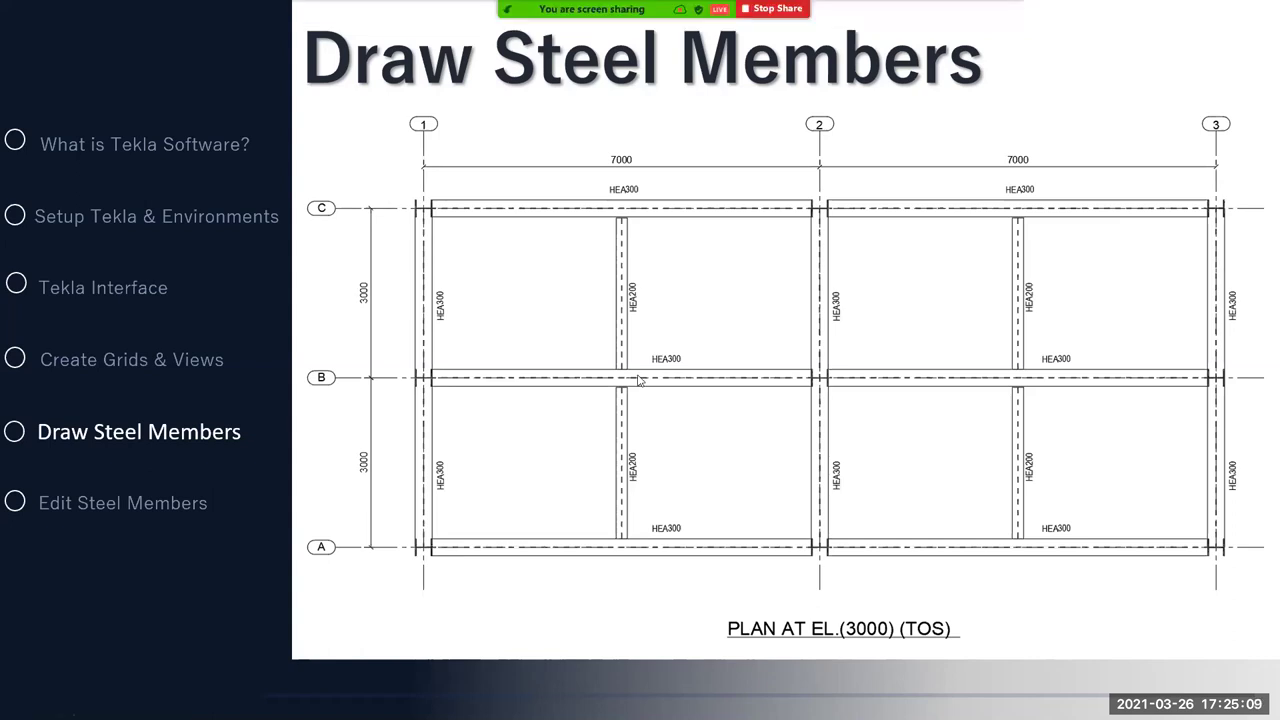
pyautogui.hotkey('alt', 'Tab')
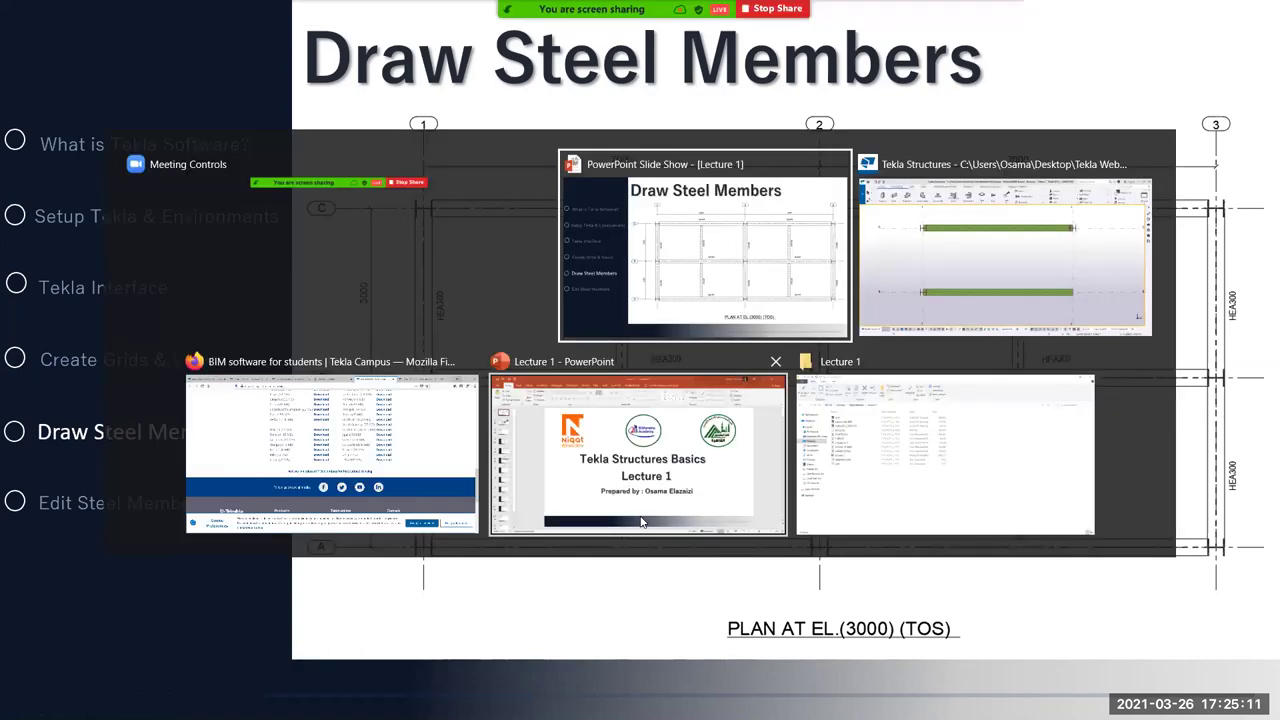
pyautogui.hotkey('alt', 'Tab')
pyautogui.scroll(1, 500, 355)
pyautogui.scroll(1, 494, 357)
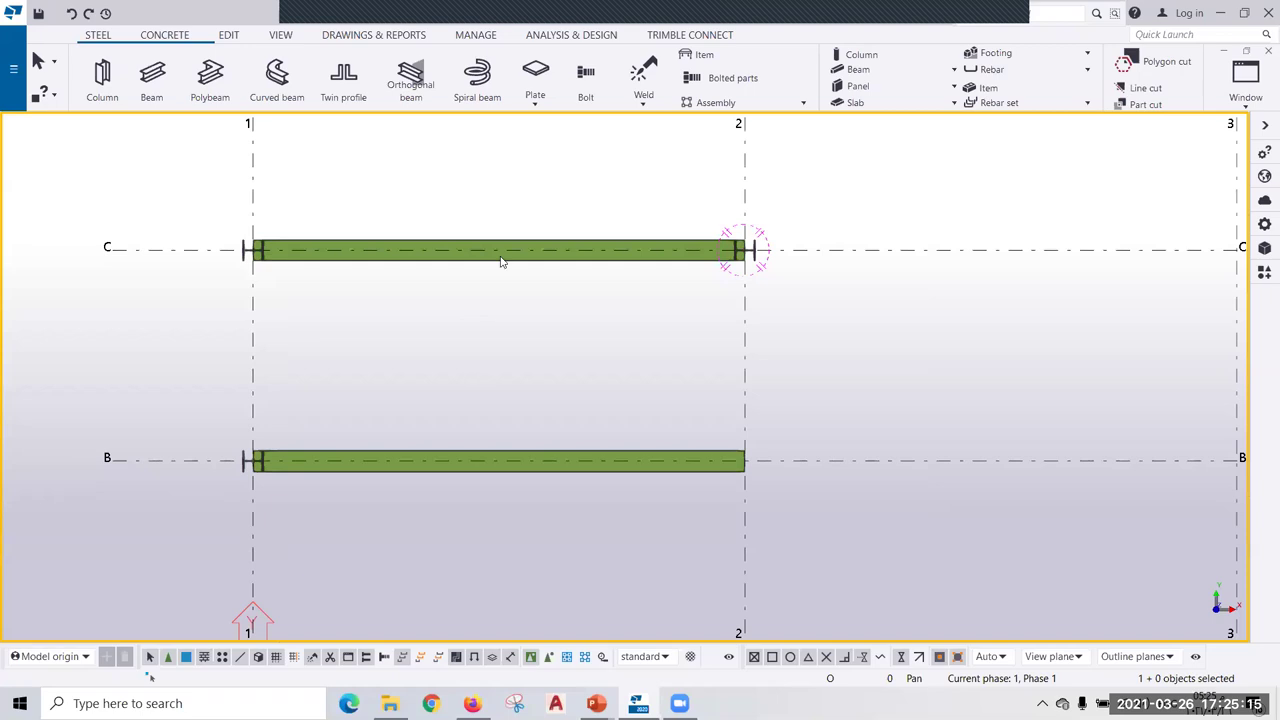
# Launch the Beam command from the Steel tab so its properties panel appears.
pyautogui.click(155, 80)
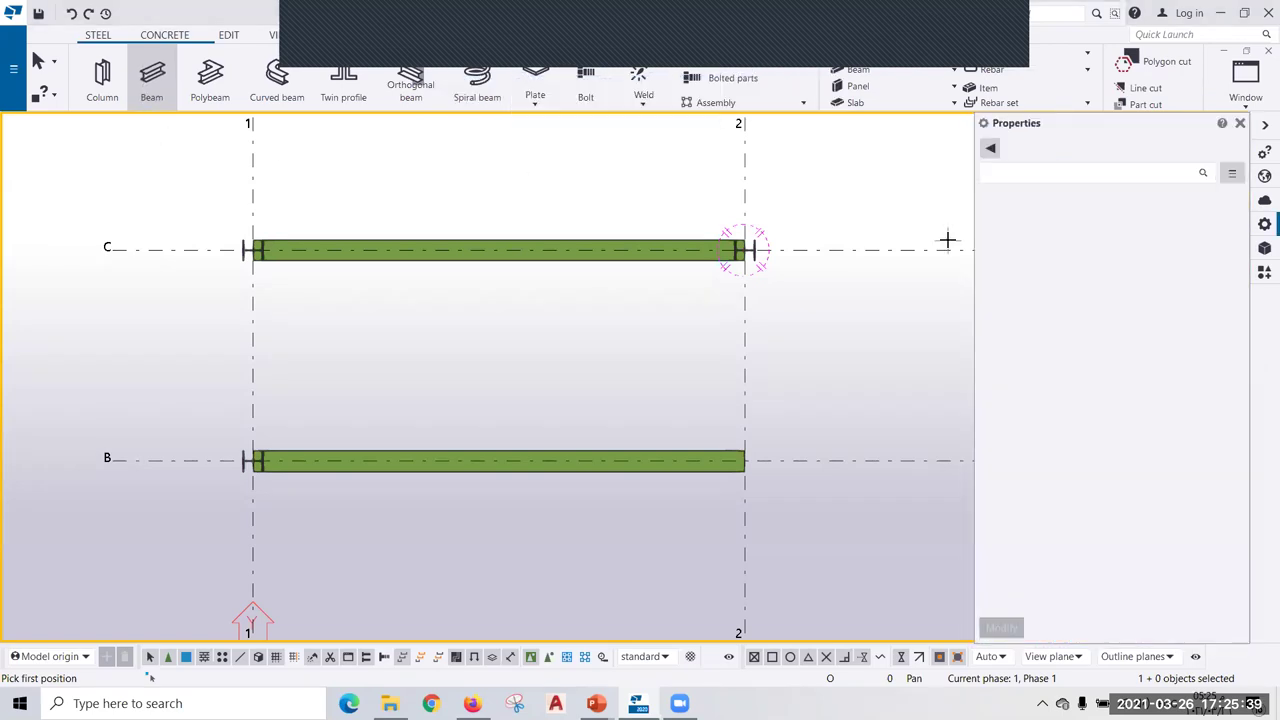
# Set the beam's name to BEAM, profile HEA200, class 4 and assembly prefix B.
pyautogui.moveTo(1111, 220); pyautogui.dragTo(983, 228)
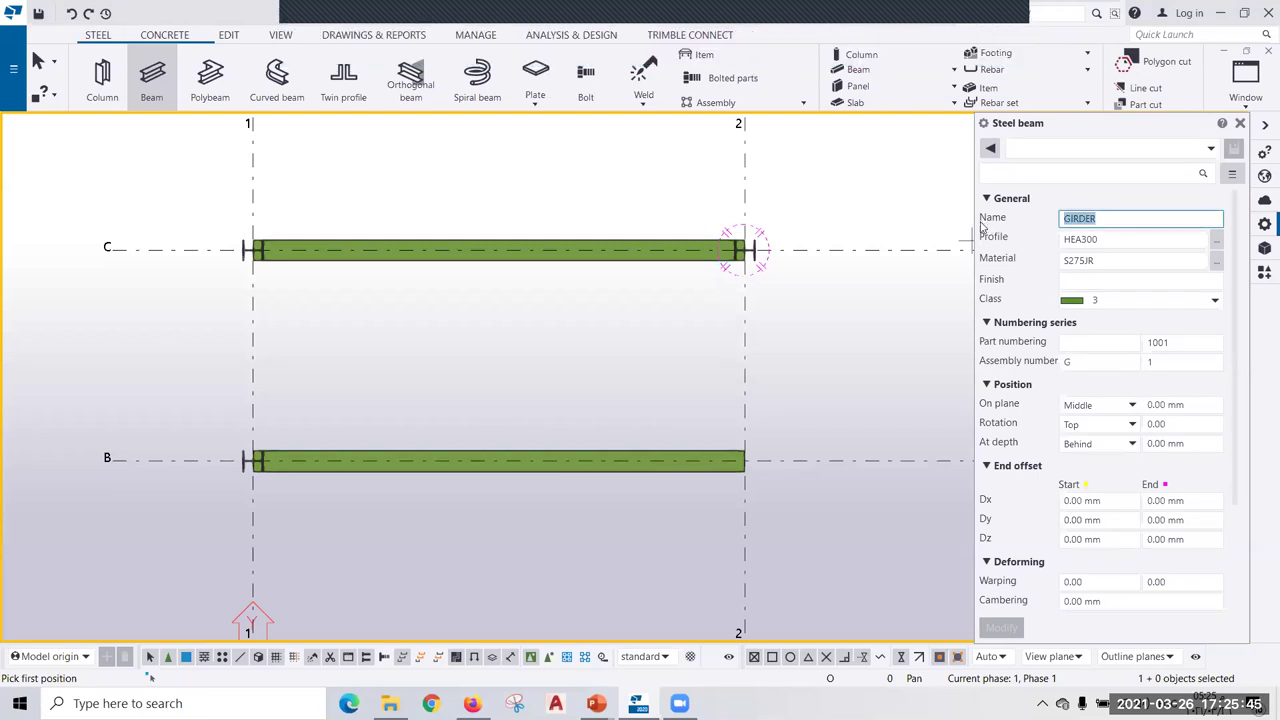
pyautogui.write('BEAM')
pyautogui.click(1117, 239)
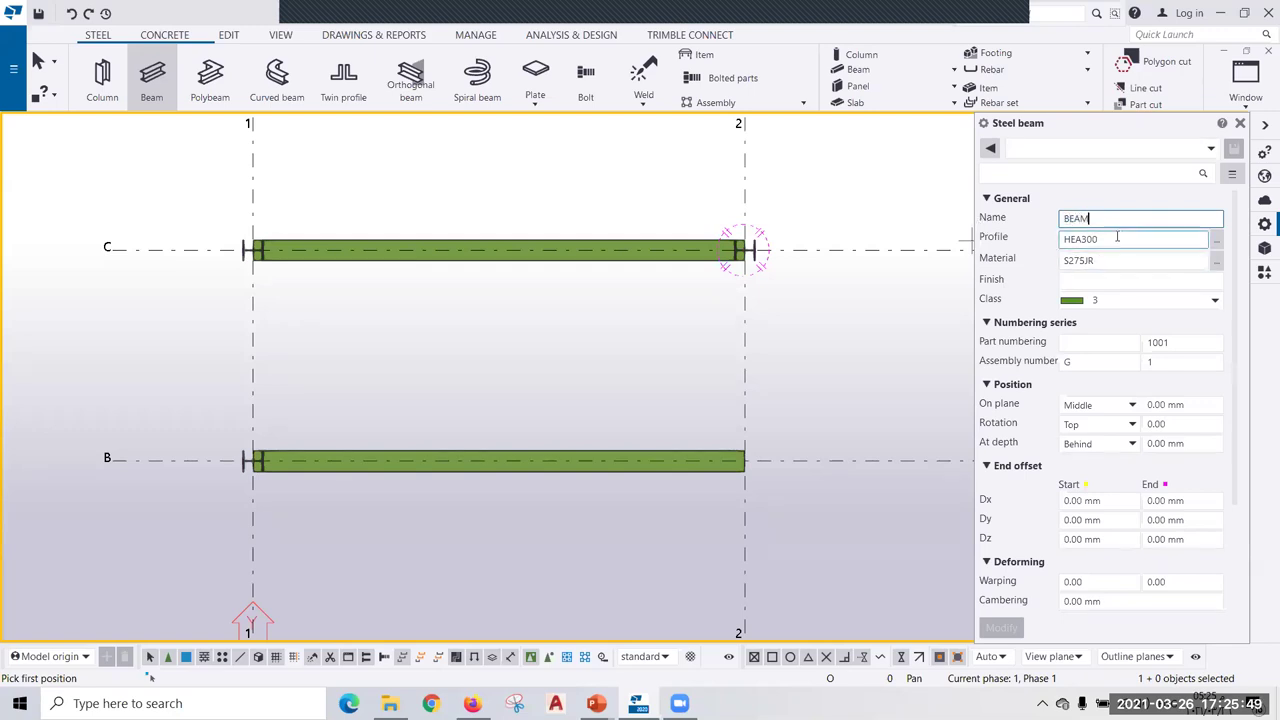
pyautogui.press('BackSpace')
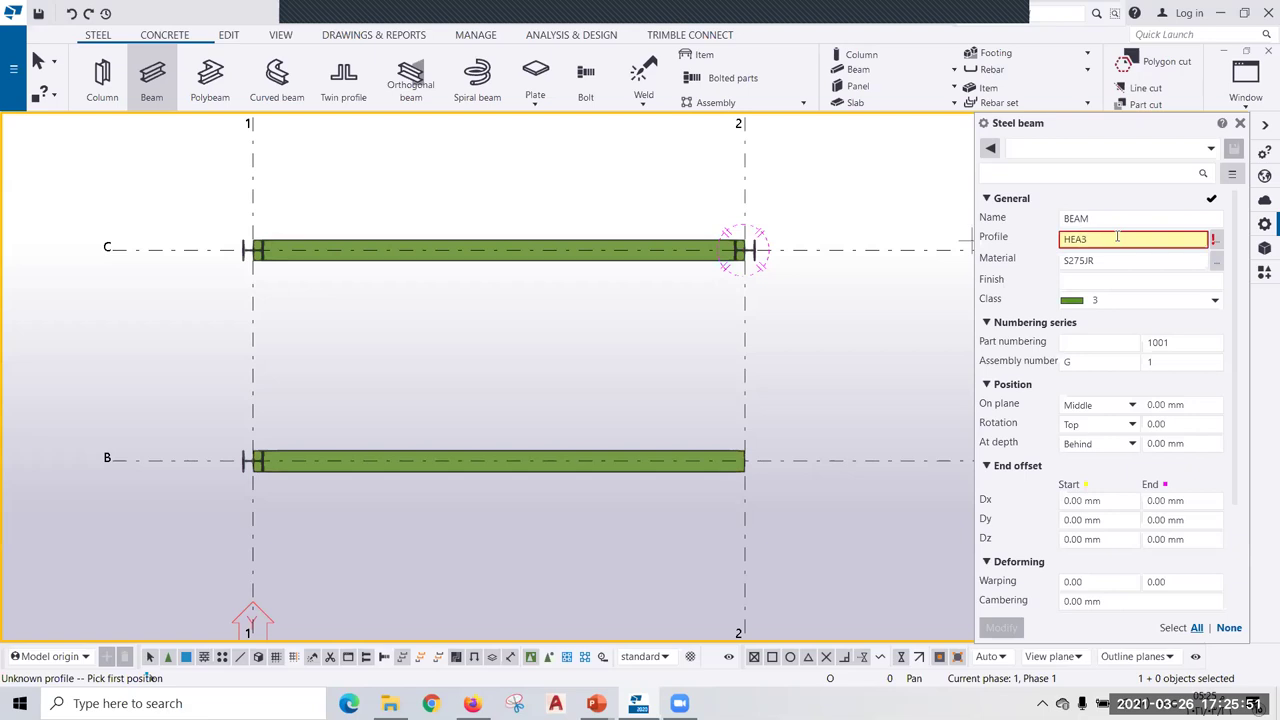
pyautogui.write('200')
pyautogui.press('Return')
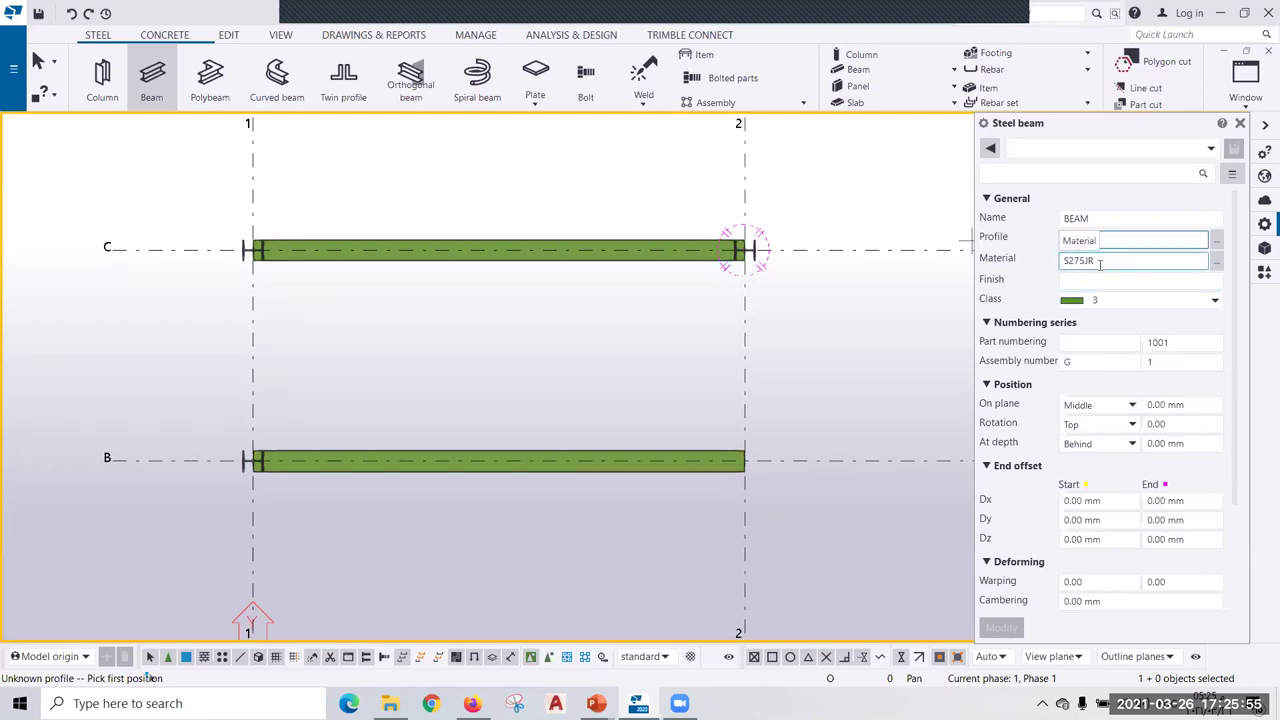
pyautogui.click(1215, 300)
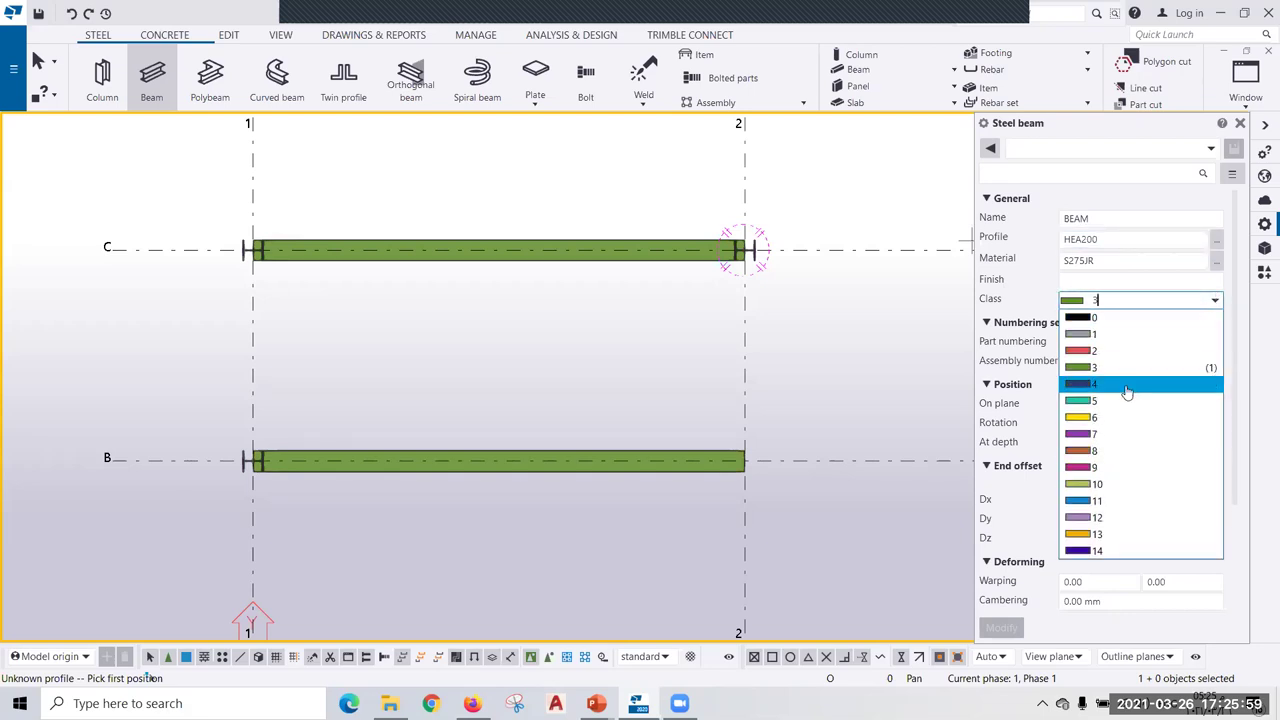
pyautogui.click(1127, 386)
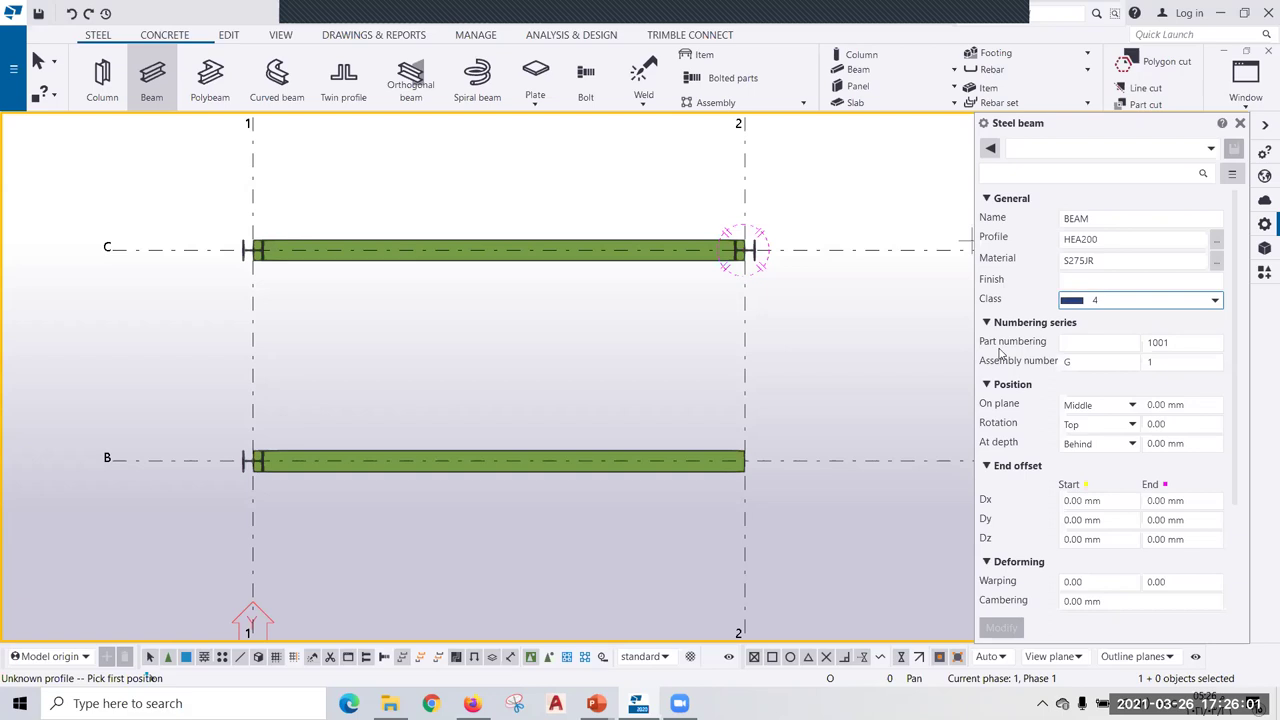
pyautogui.doubleClick(1094, 366)
pyautogui.write('B')
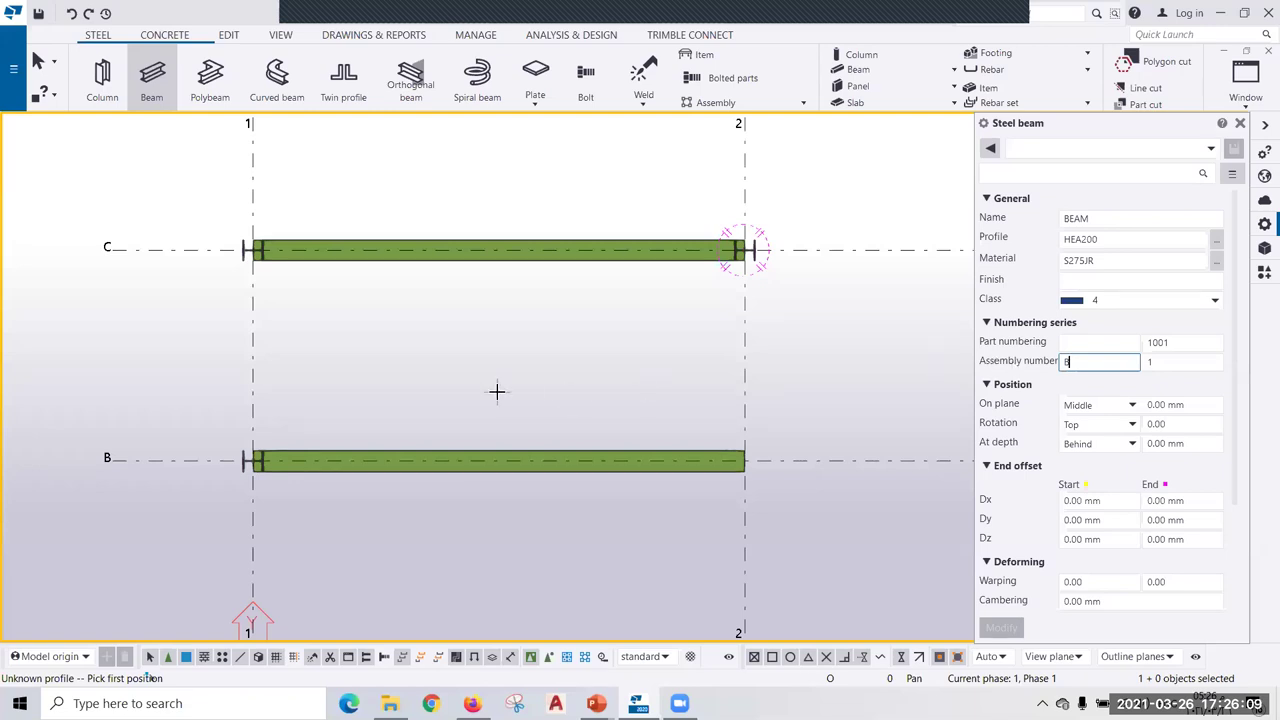
# Place the beam between the midpoints of the B and C girders, then interrupt the command.
pyautogui.click(496, 458)
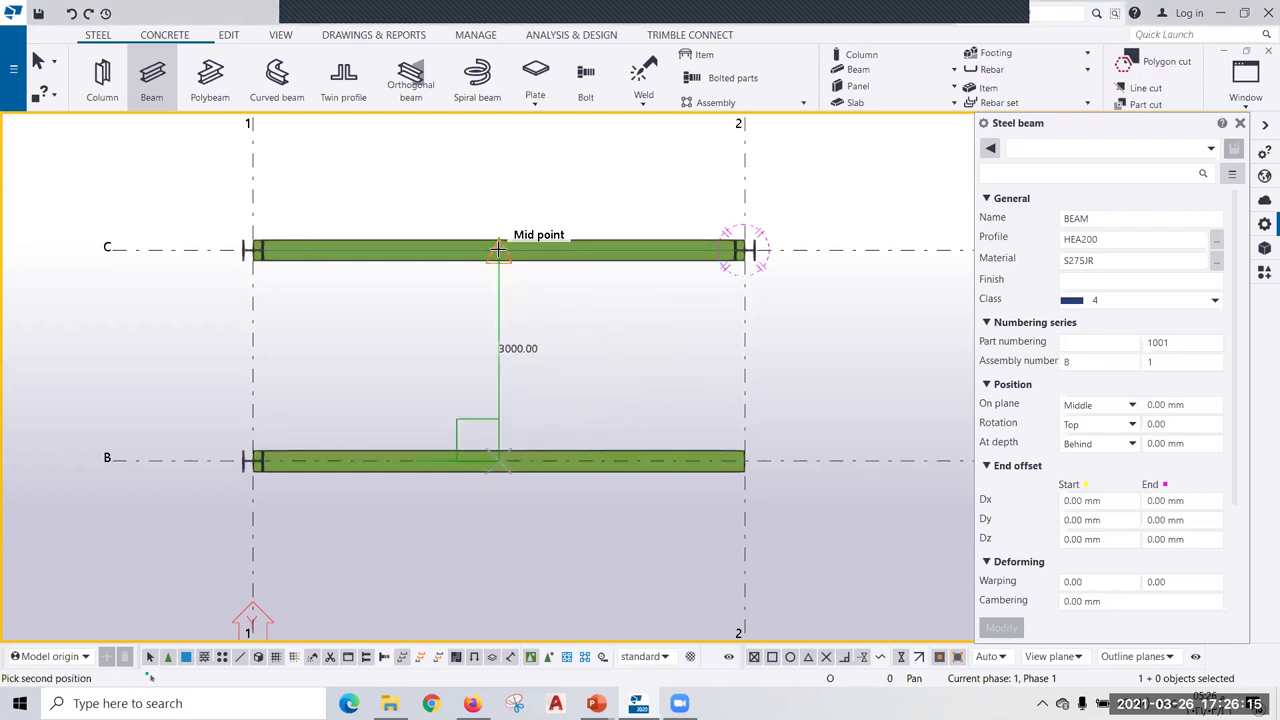
pyautogui.click(553, 258)
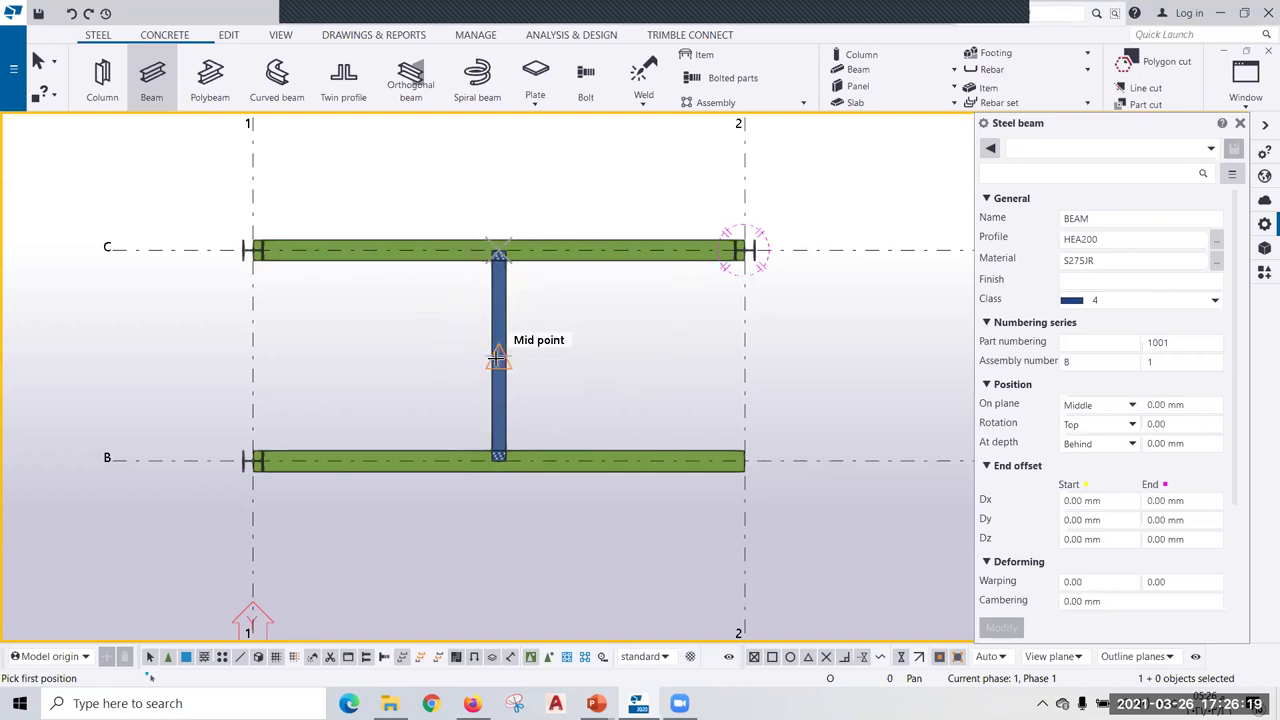
pyautogui.scroll(-3, 497, 357)
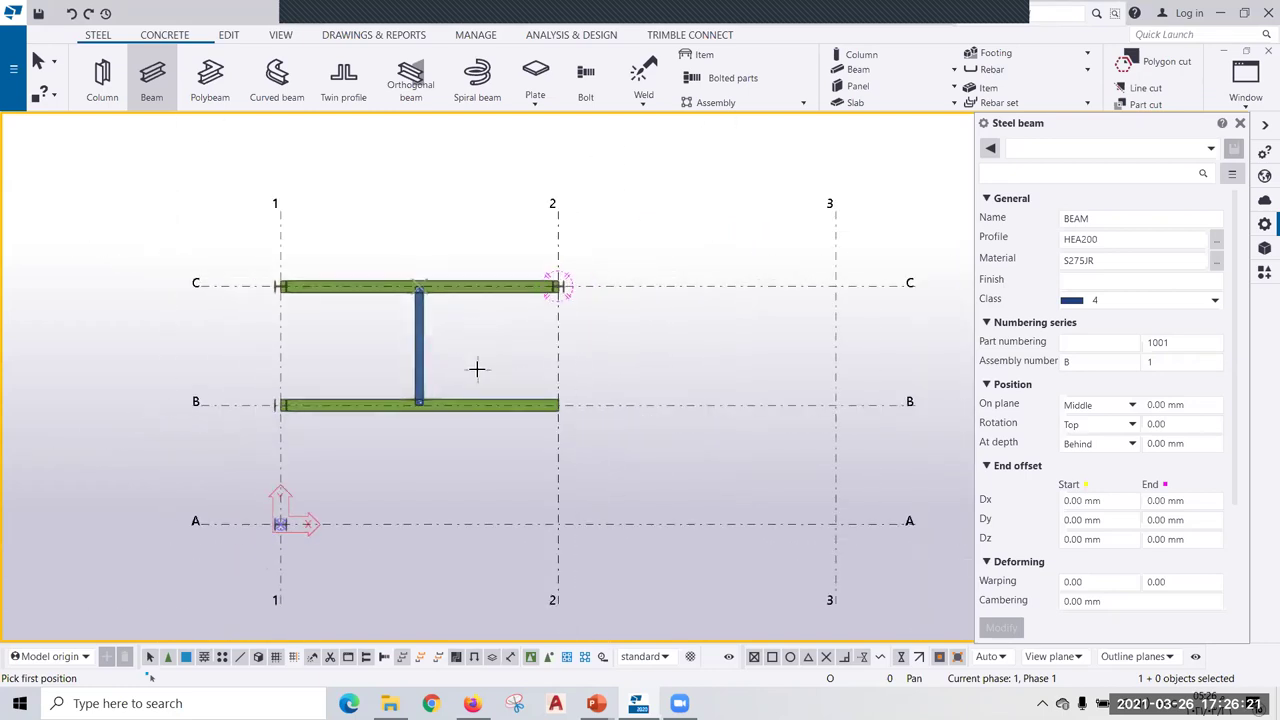
pyautogui.click(1240, 122)
pyautogui.rightClick(645, 229)
pyautogui.click(662, 240)
pyautogui.scroll(2, 527, 363)
pyautogui.scroll(2, 547, 384)
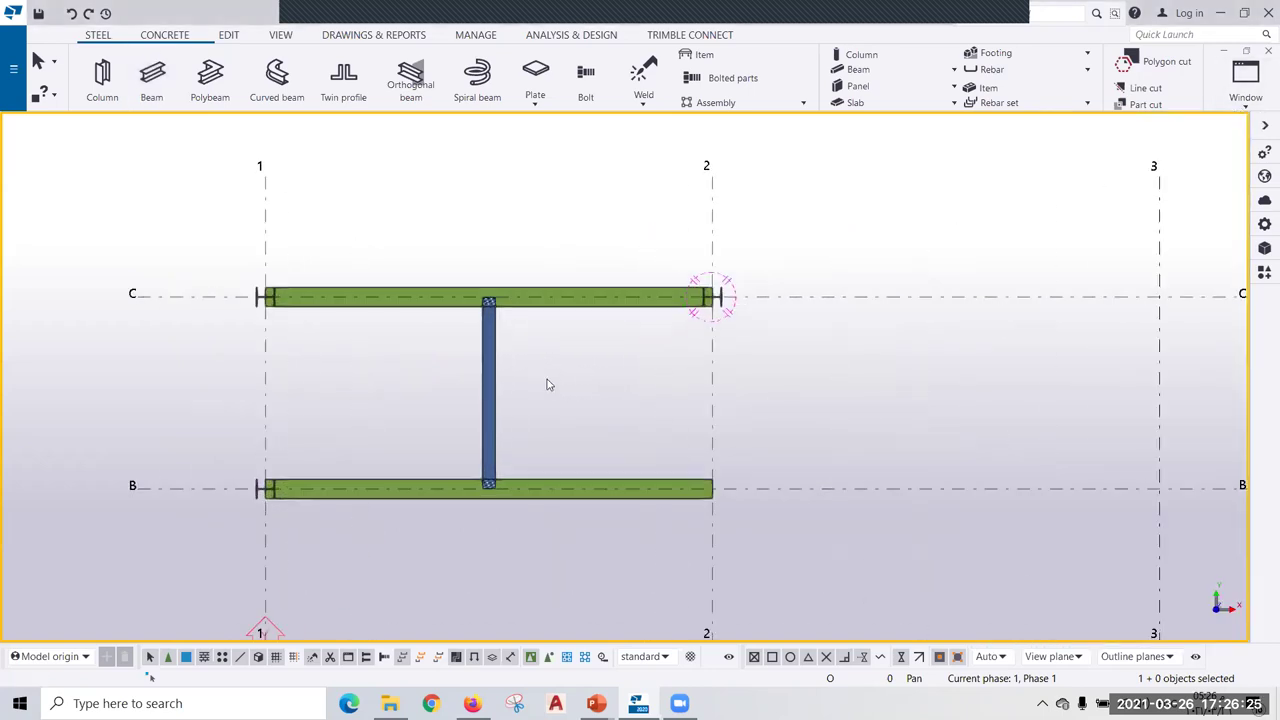
pyautogui.scroll(1, 547, 384)
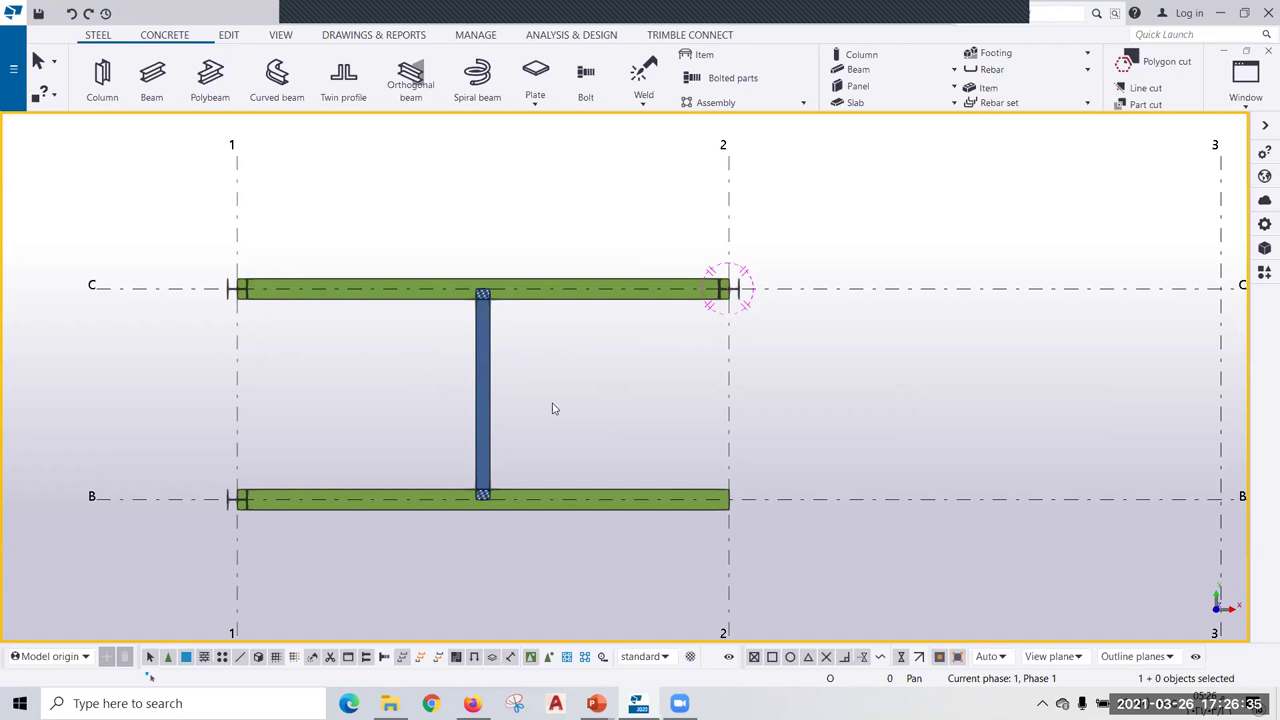
# Draw a polybeam through grids 3/B and 3/A, then begin a curved beam at grid 2/C.
pyautogui.click(210, 80)
pyautogui.moveTo(829, 309); pyautogui.dragTo(150, 505, button='middle')
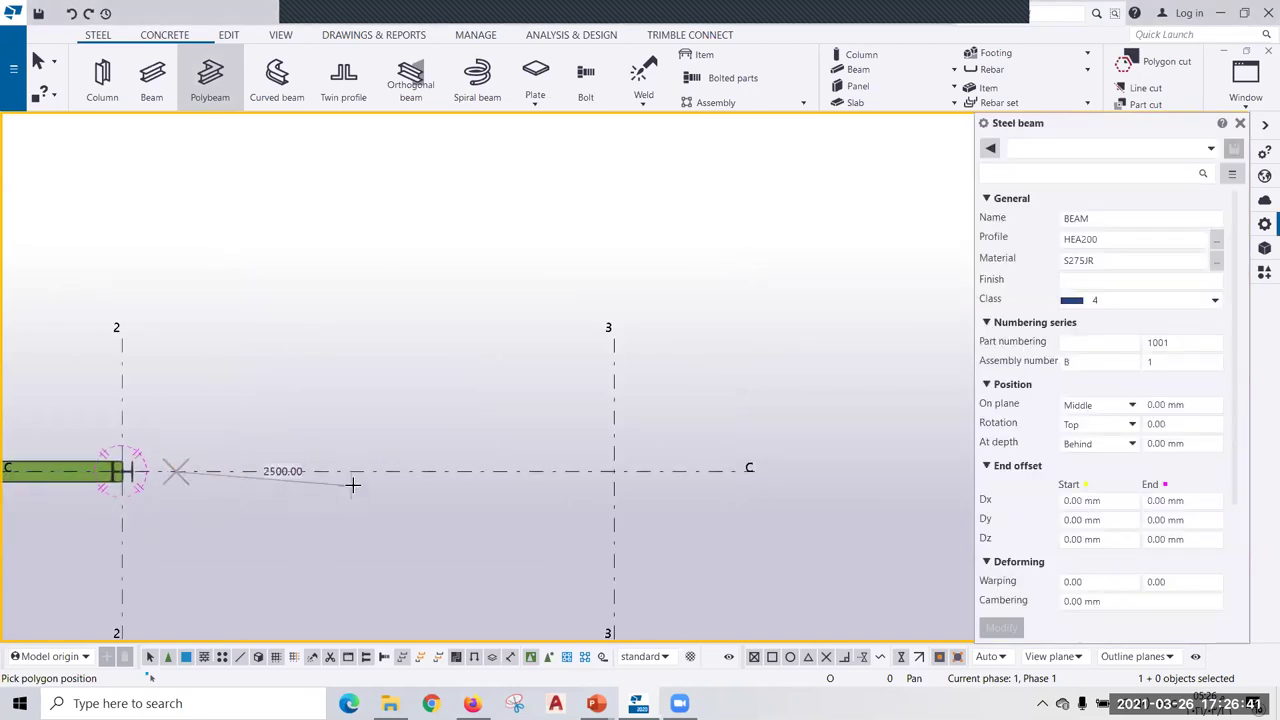
pyautogui.moveTo(612, 562)
pyautogui.mouseDown(button='middle')
pyautogui.moveTo(717, 283)
pyautogui.moveTo(380, 460)
pyautogui.mouseUp(button='middle')
pyautogui.scroll(-2, 380, 460)
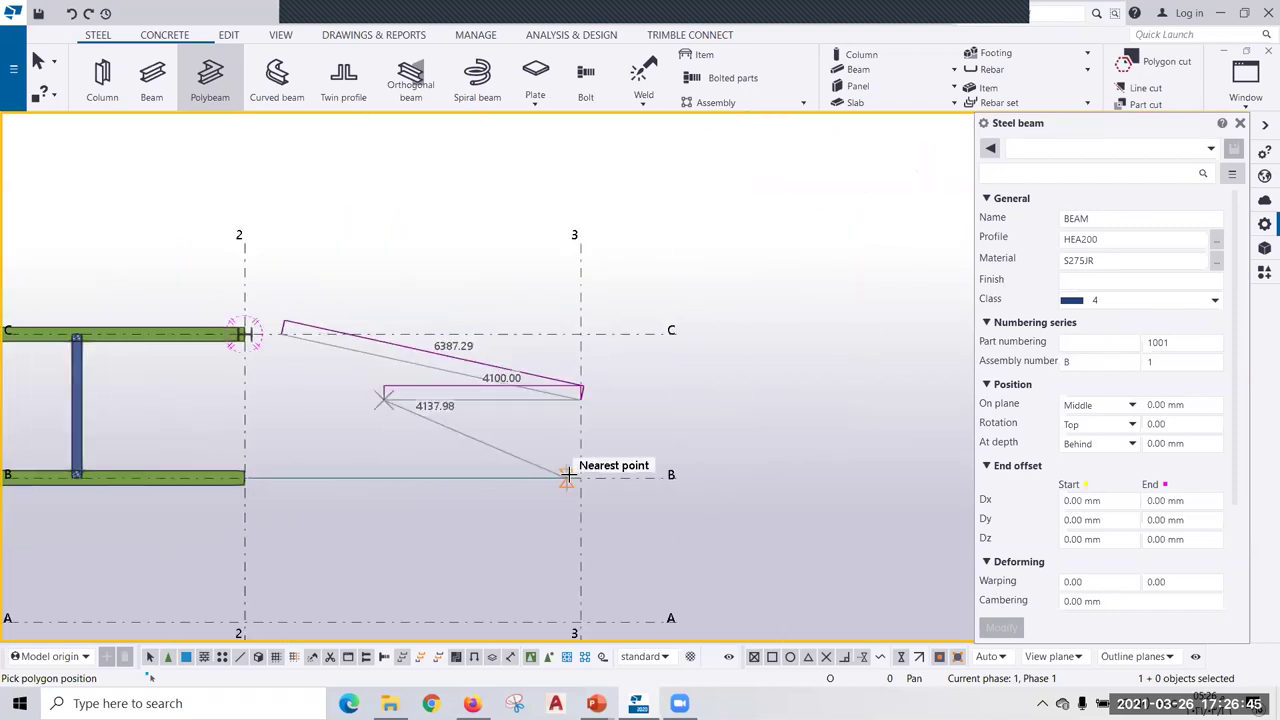
pyautogui.click(582, 472)
pyautogui.moveTo(488, 550); pyautogui.dragTo(502, 446, button='middle')
pyautogui.click(484, 518)
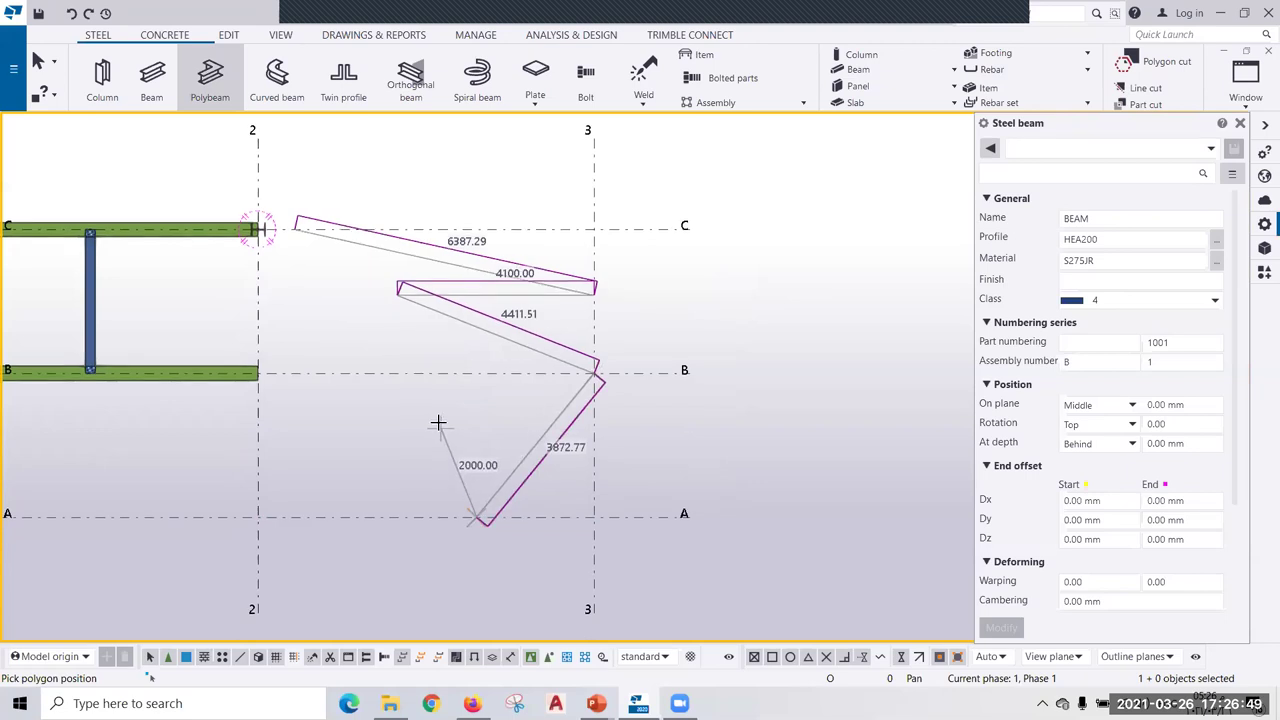
pyautogui.middleClick(500, 403)
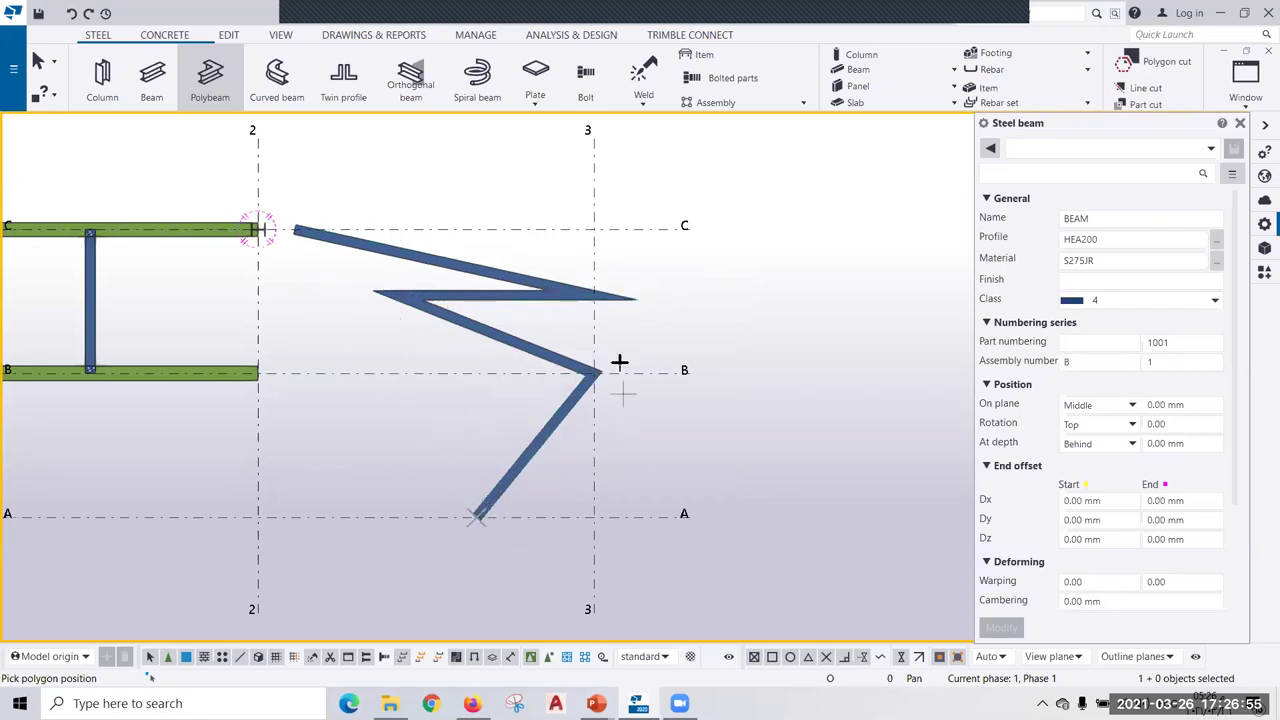
pyautogui.click(277, 78)
pyautogui.click(258, 228)
# Finish the curved beam through 2/B with a third point left of grid 2.
pyautogui.click(258, 373)
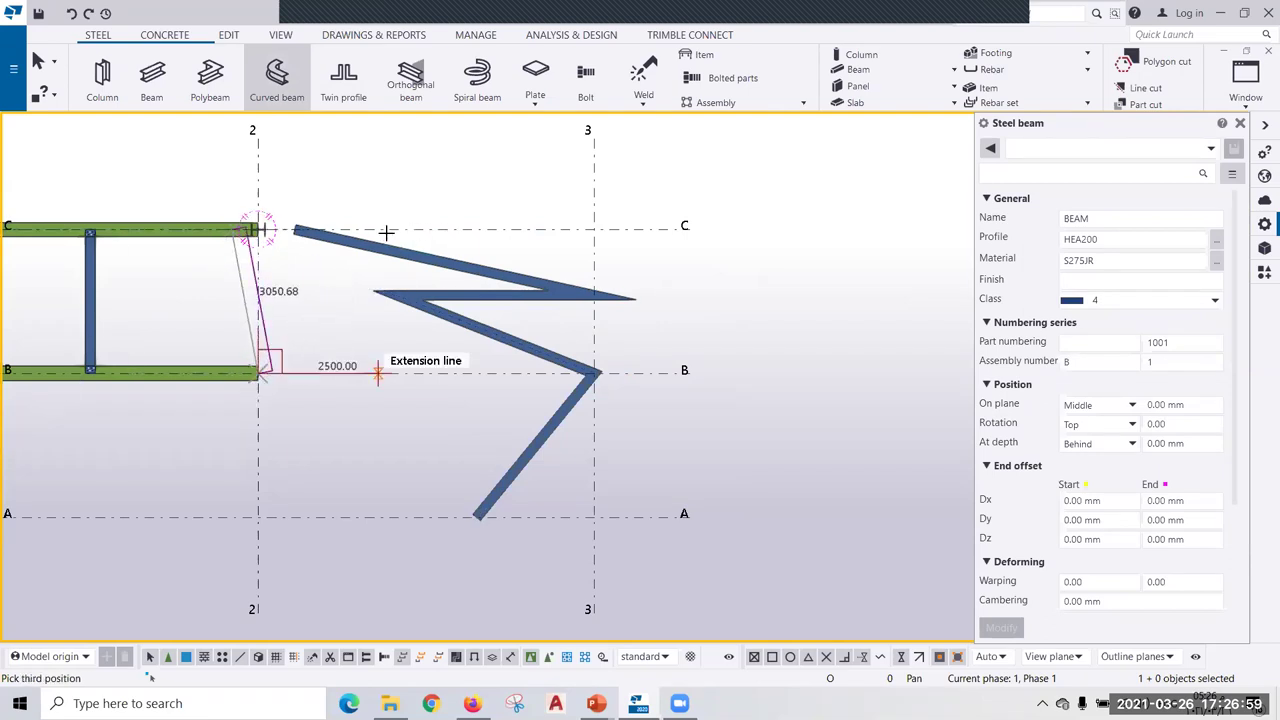
pyautogui.click(377, 373)
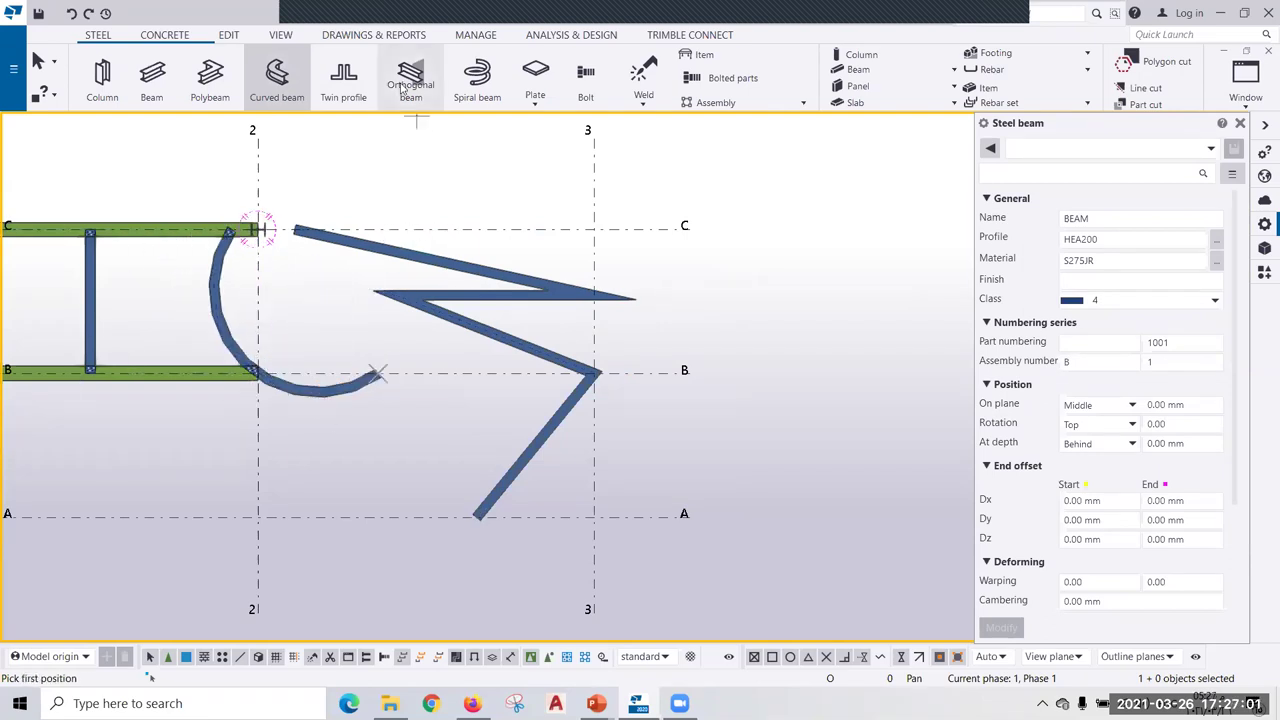
pyautogui.click(343, 76)
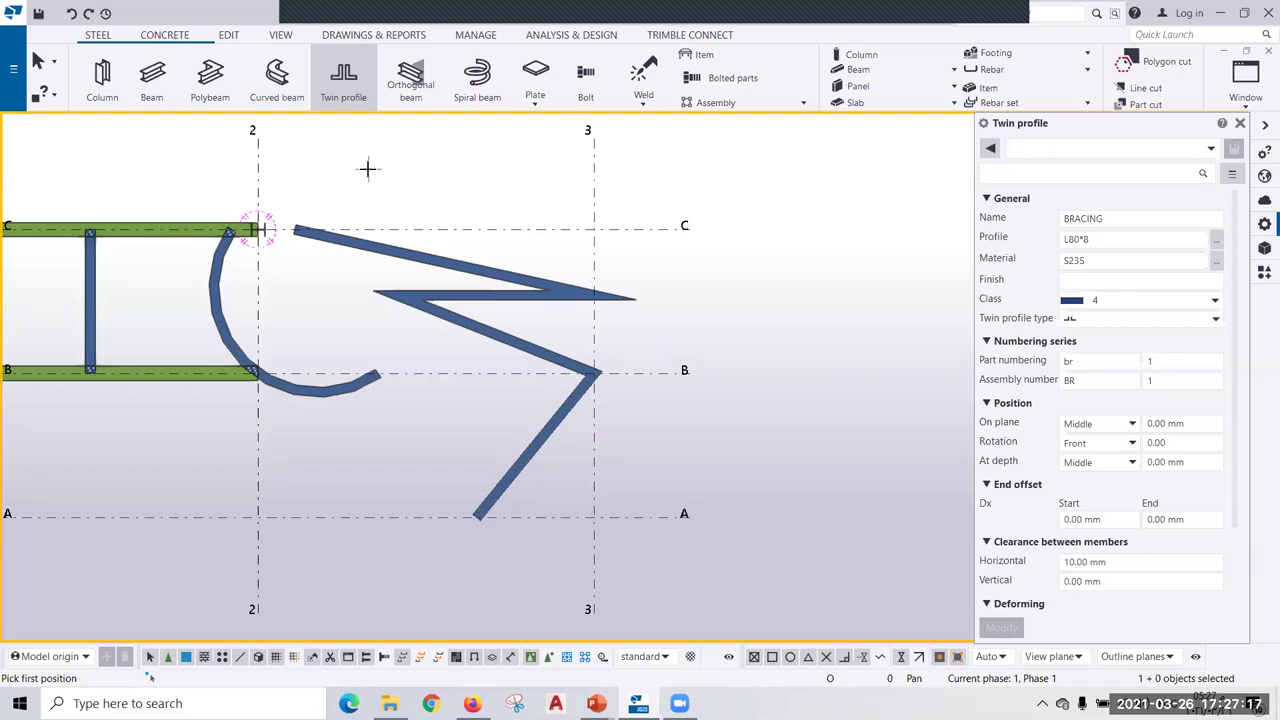
# Draw the L80*8 twin-angle bracing from grid 2/A to 3/A and inspect it in 3D.
pyautogui.click(258, 514)
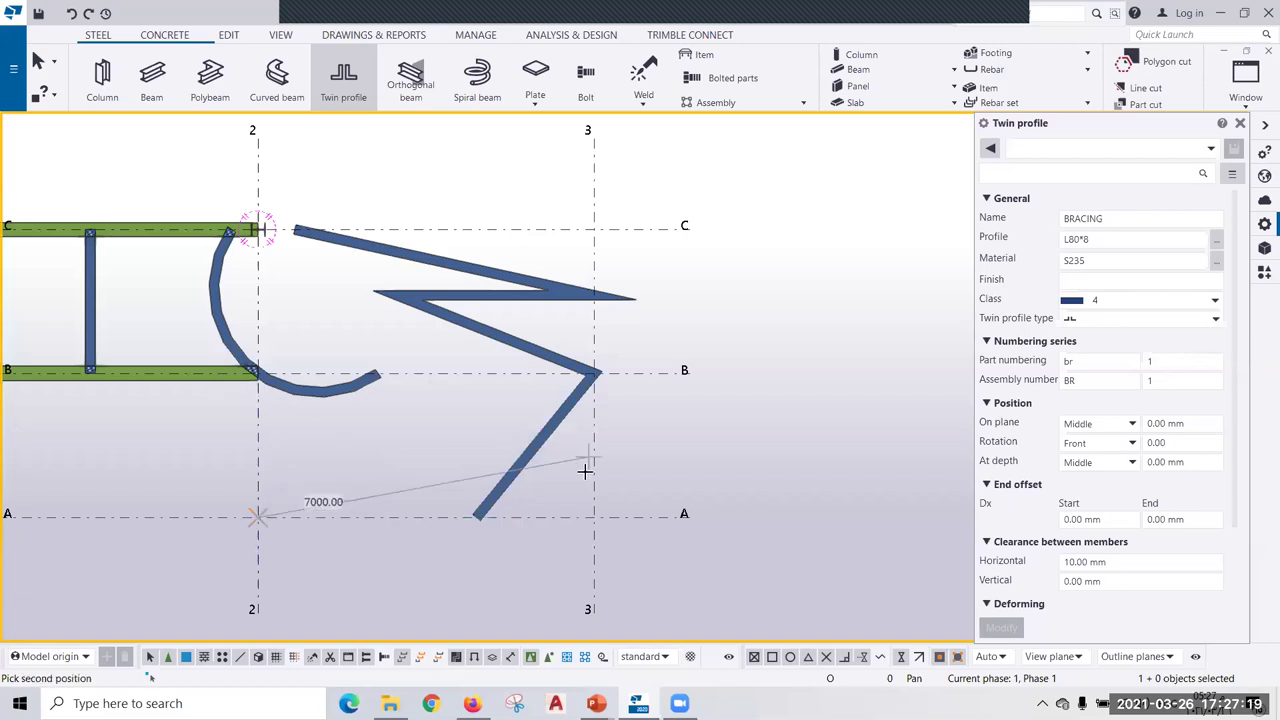
pyautogui.click(594, 514)
pyautogui.scroll(5, 278, 542)
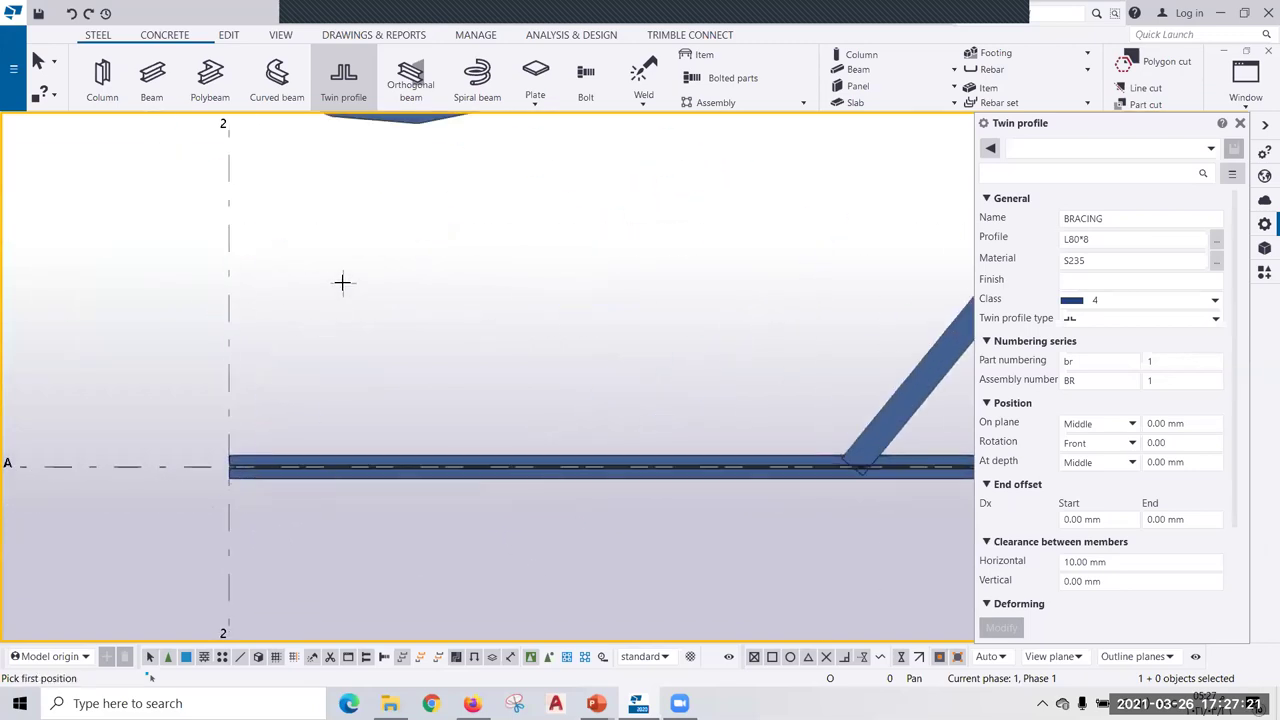
pyautogui.press('Escape')
pyautogui.moveTo(269, 494)
pyautogui.keyDown('ctrl'); pyautogui.mouseDown(button='middle')
pyautogui.moveTo(400, 346)
pyautogui.moveTo(424, 447)
pyautogui.moveTo(341, 470)
pyautogui.mouseUp(button='middle'); pyautogui.keyUp('ctrl')
pyautogui.scroll(3, 341, 470)
pyautogui.scroll(2, 273, 422)
pyautogui.scroll(3, 275, 505)
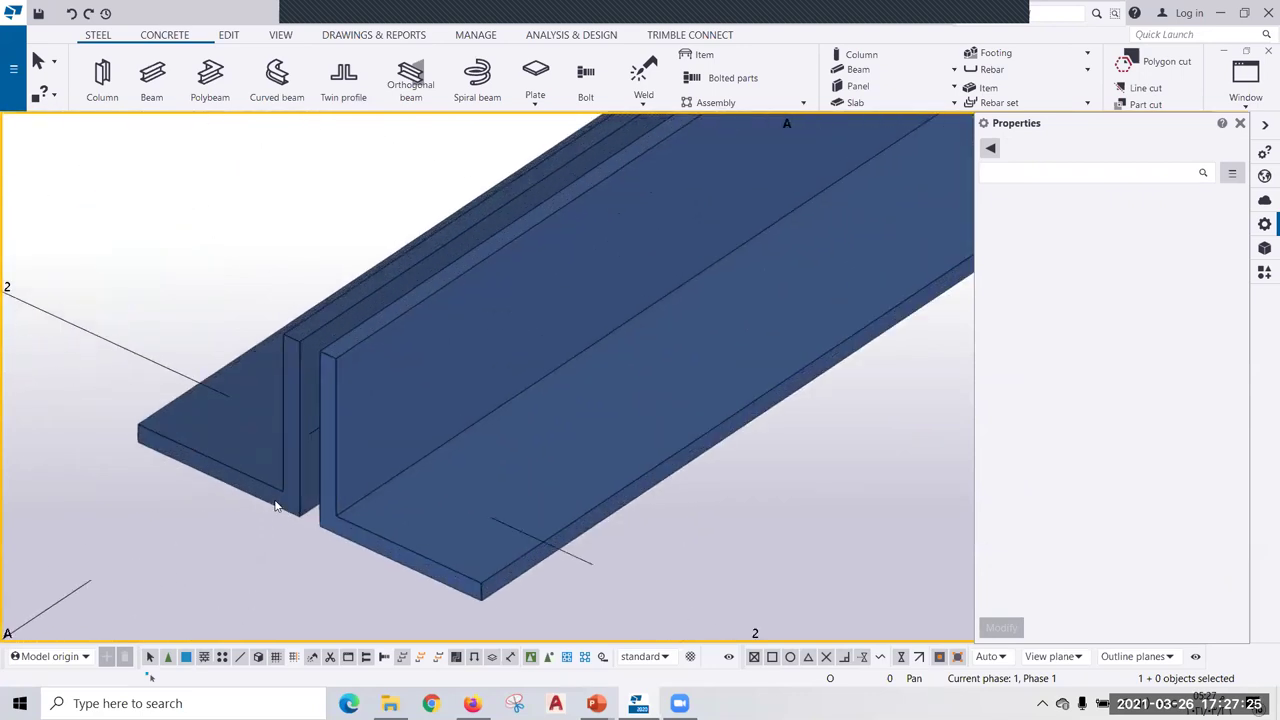
pyautogui.scroll(1, 276, 505)
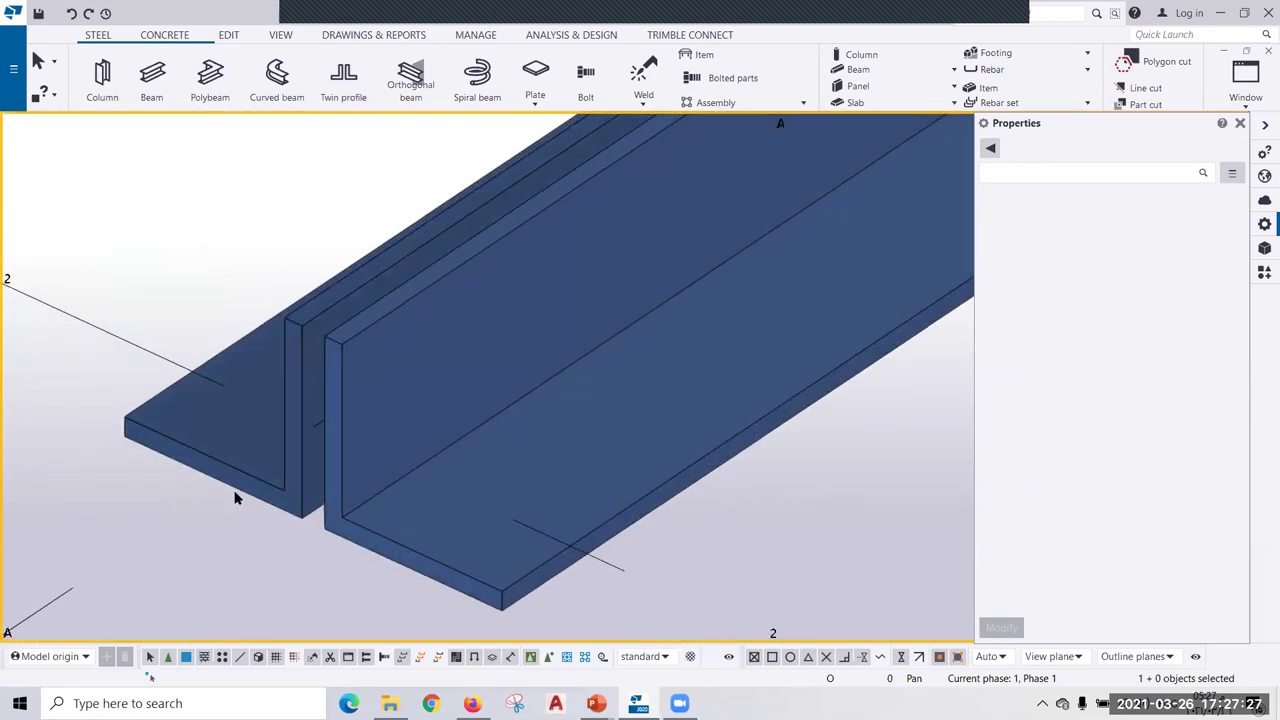
pyautogui.scroll(-3, 236, 497)
pyautogui.scroll(-2, 245, 520)
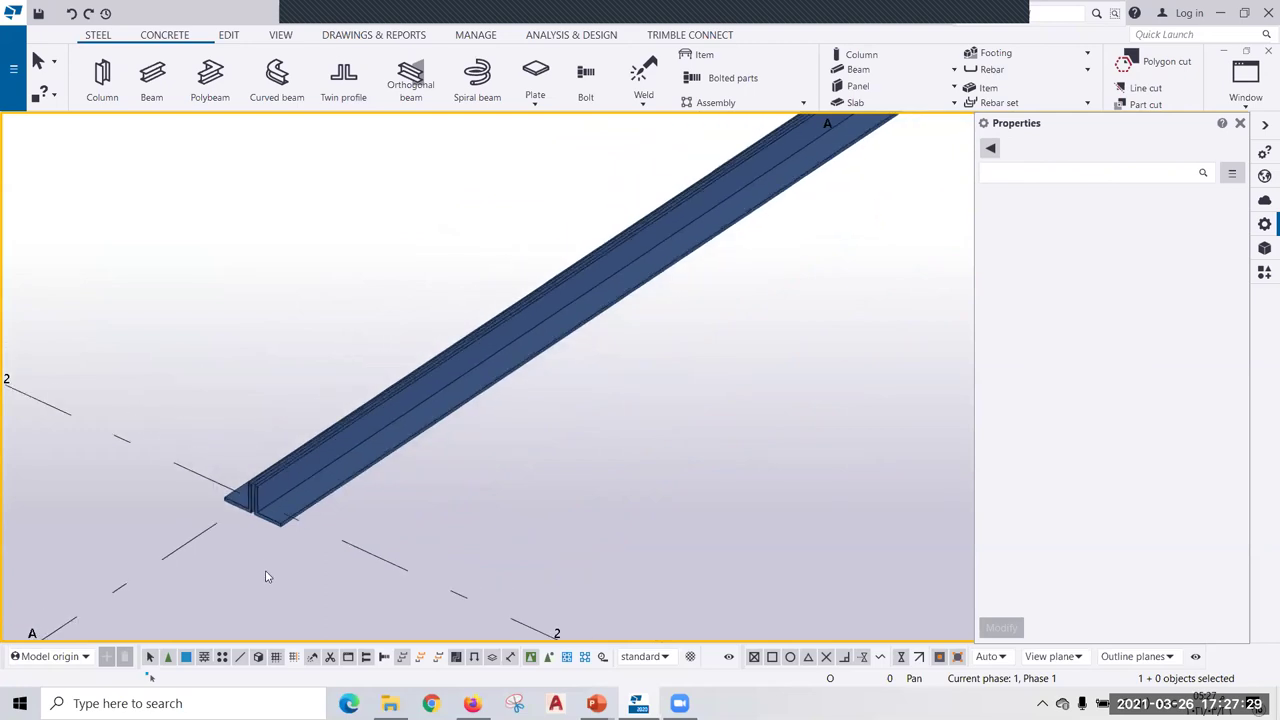
pyautogui.scroll(-3, 407, 166)
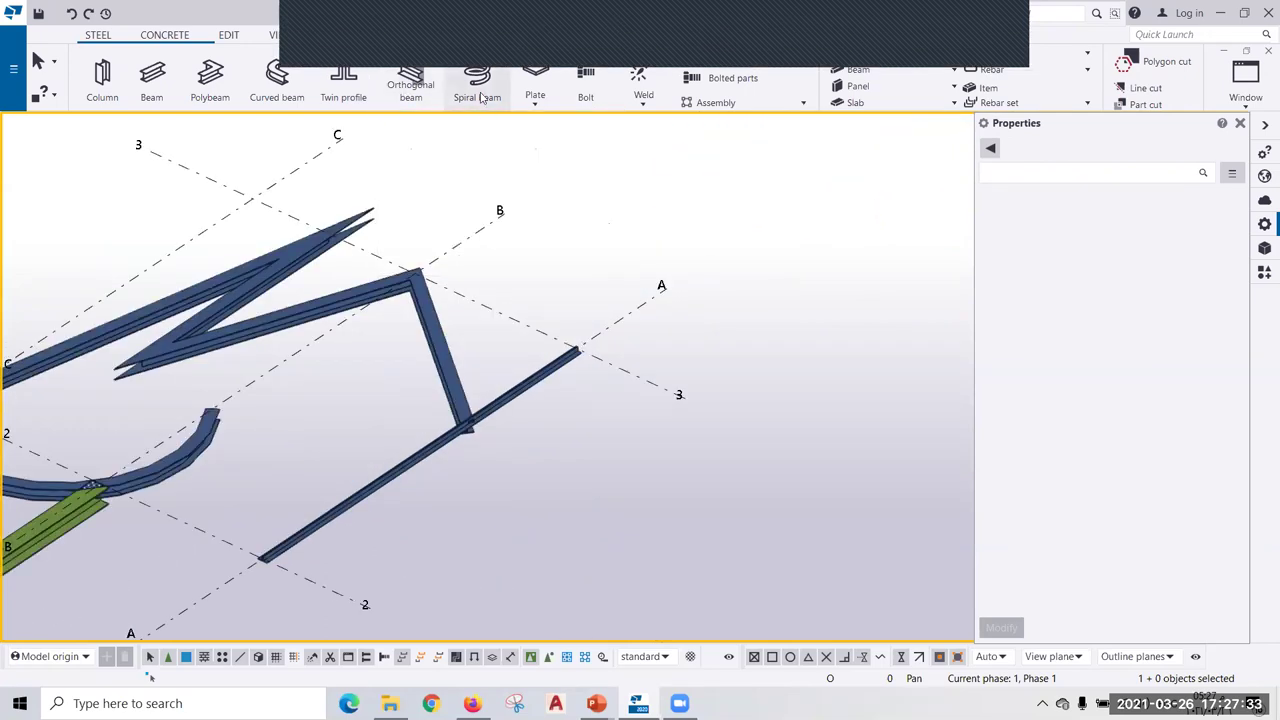
# In plan view, sketch a six-corner PL10 contour plate between grids 1–2 and A–B.
pyautogui.click(545, 78)
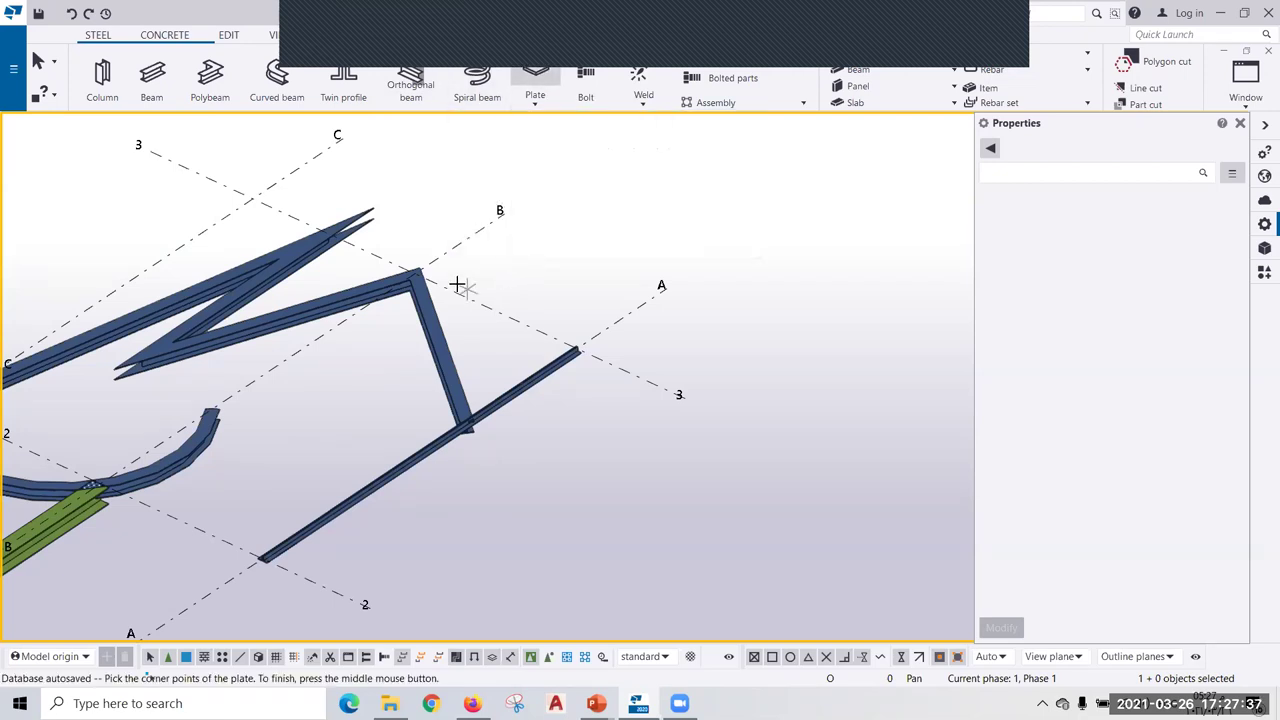
pyautogui.moveTo(479, 283); pyautogui.dragTo(529, 437, button='middle')
pyautogui.scroll(5, 503, 440)
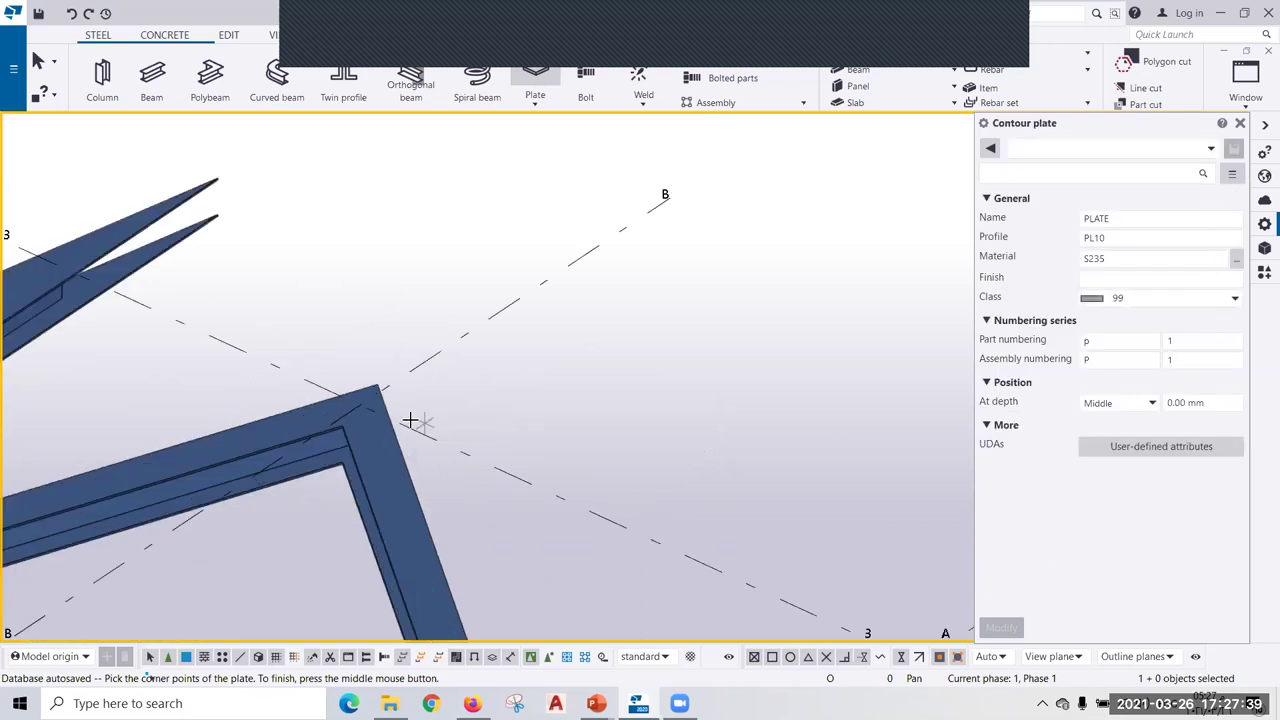
pyautogui.hotkey('ctrl', 'p')
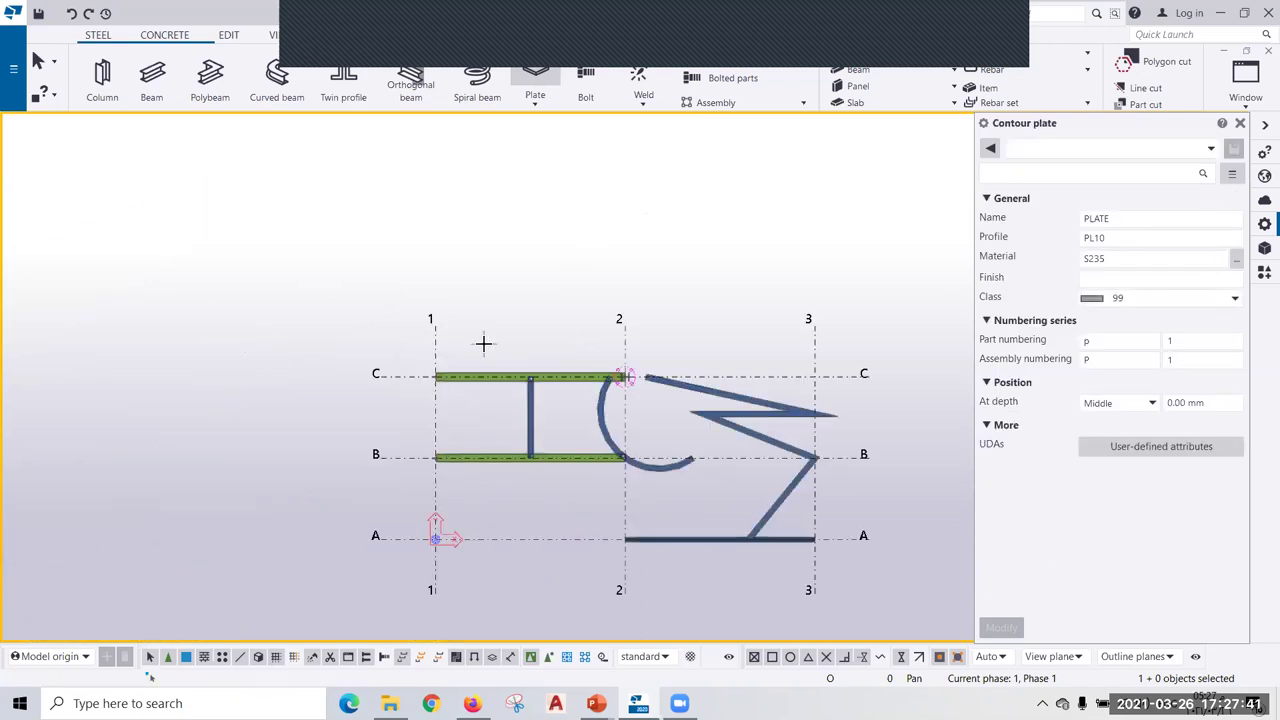
pyautogui.scroll(3, 473, 408)
pyautogui.scroll(2, 473, 408)
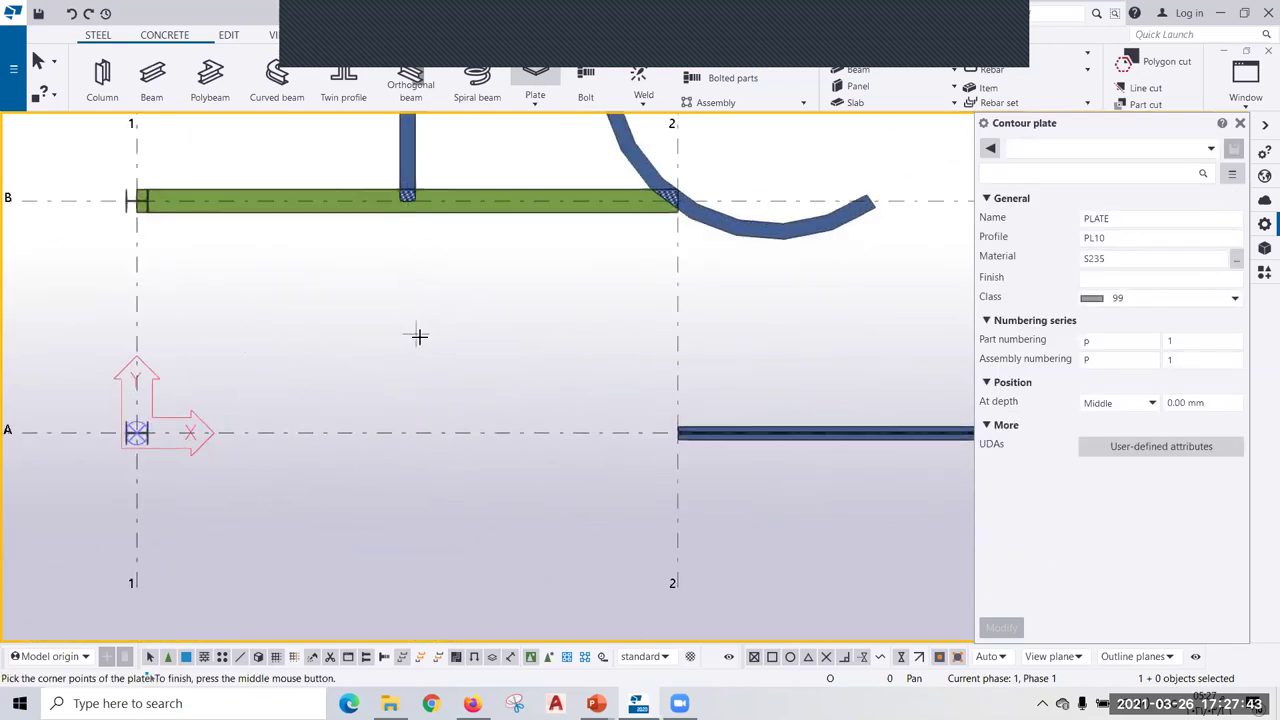
pyautogui.click(431, 433)
pyautogui.click(303, 433)
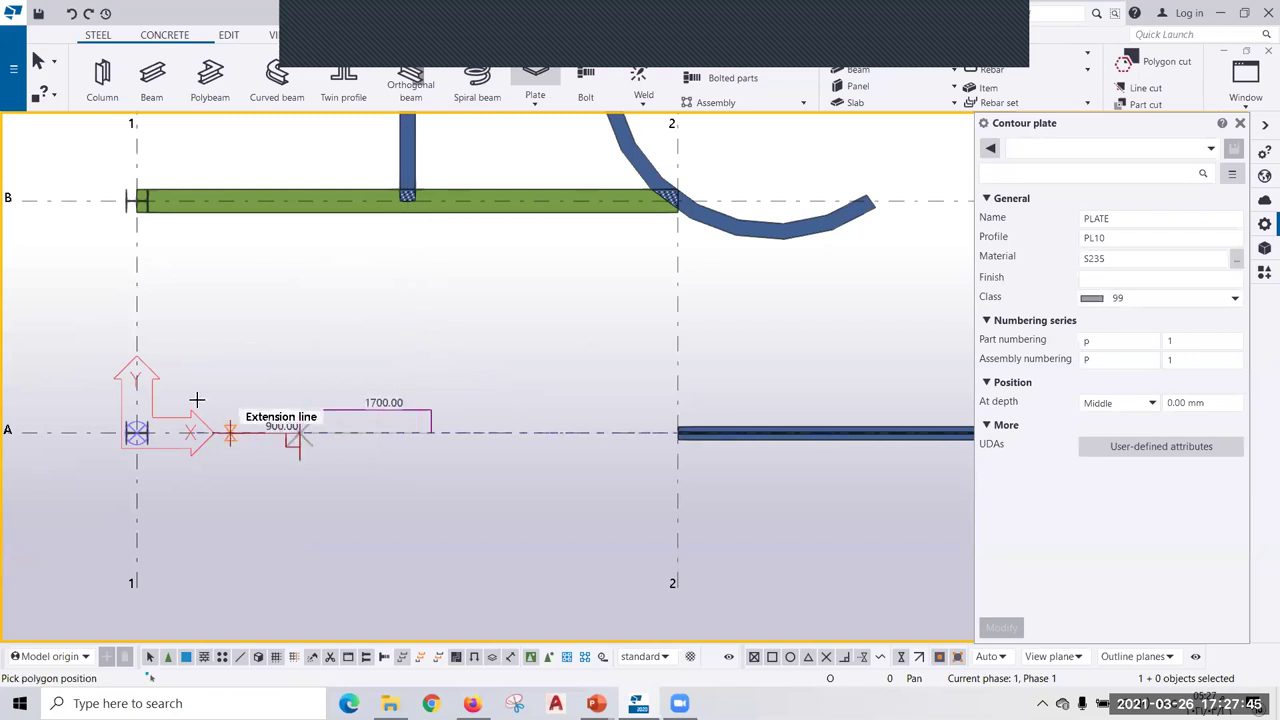
pyautogui.click(140, 347)
pyautogui.click(368, 214)
pyautogui.click(677, 287)
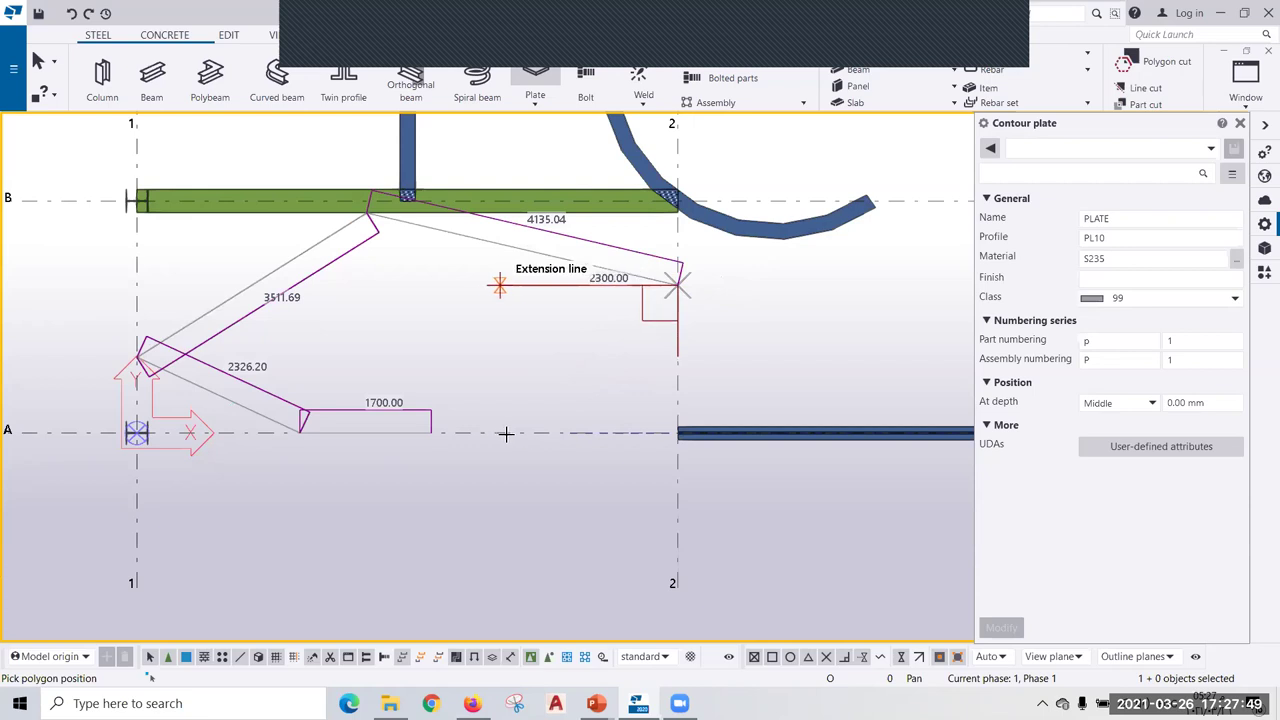
pyautogui.click(678, 508)
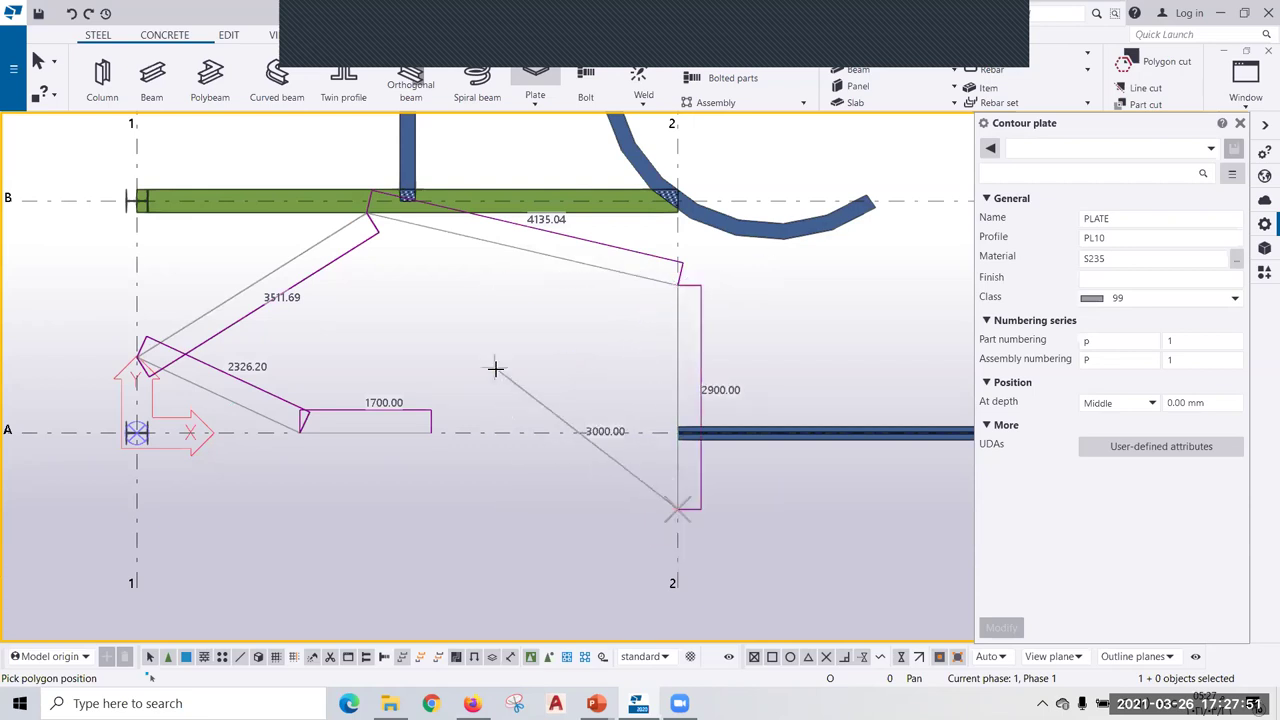
pyautogui.middleClick(494, 368)
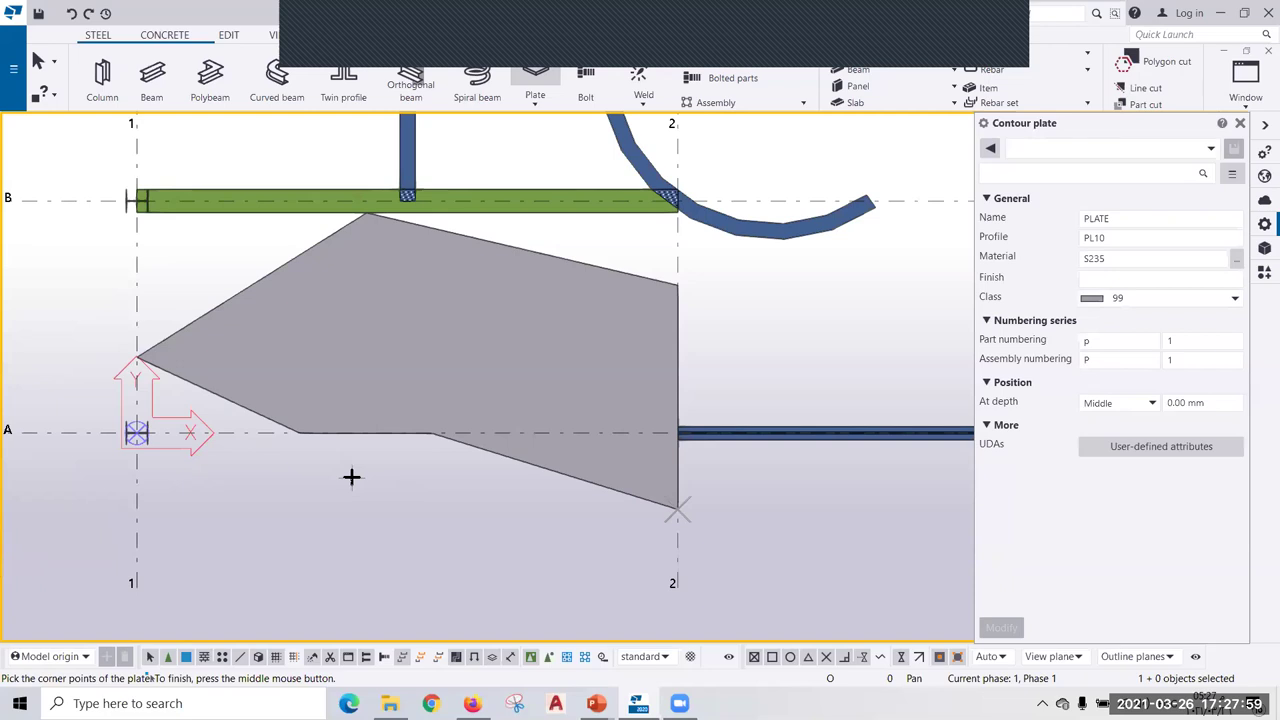
# End the contour plate command and delete the trial plate.
pyautogui.rightClick(766, 277)
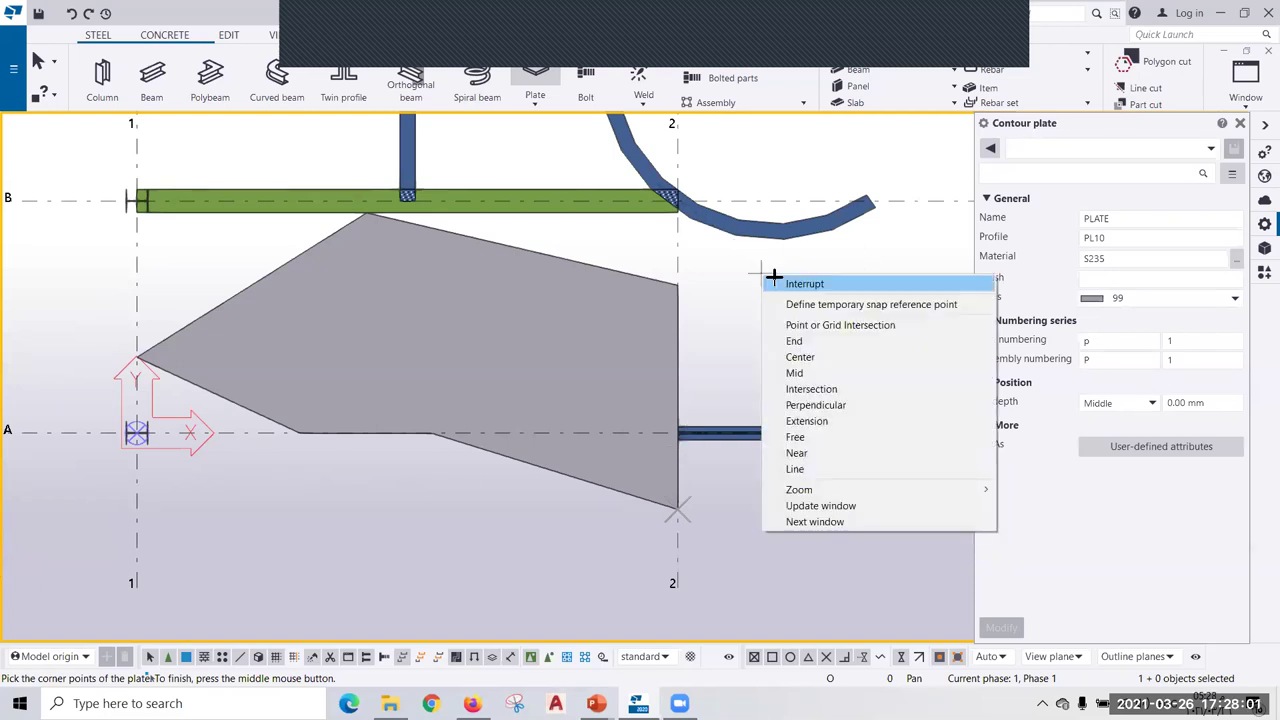
pyautogui.click(790, 280)
pyautogui.click(658, 290)
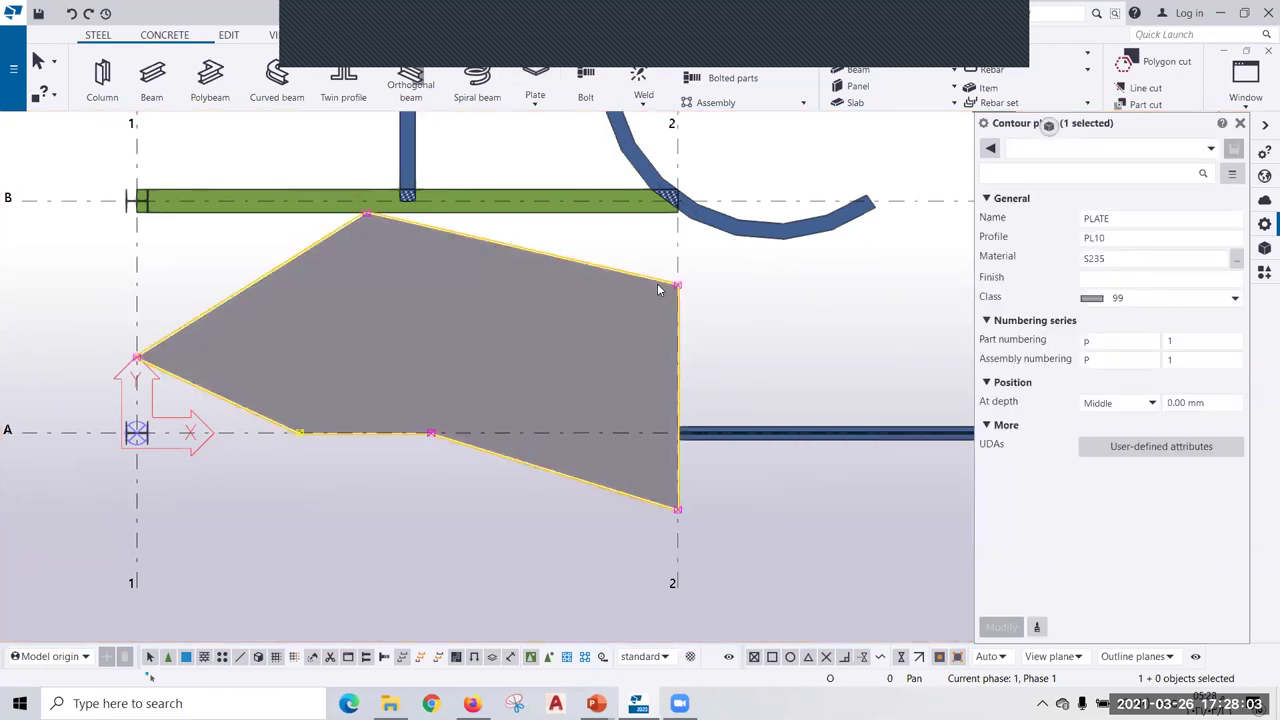
pyautogui.press('Delete')
pyautogui.scroll(-2, 463, 471)
pyautogui.scroll(-3, 412, 472)
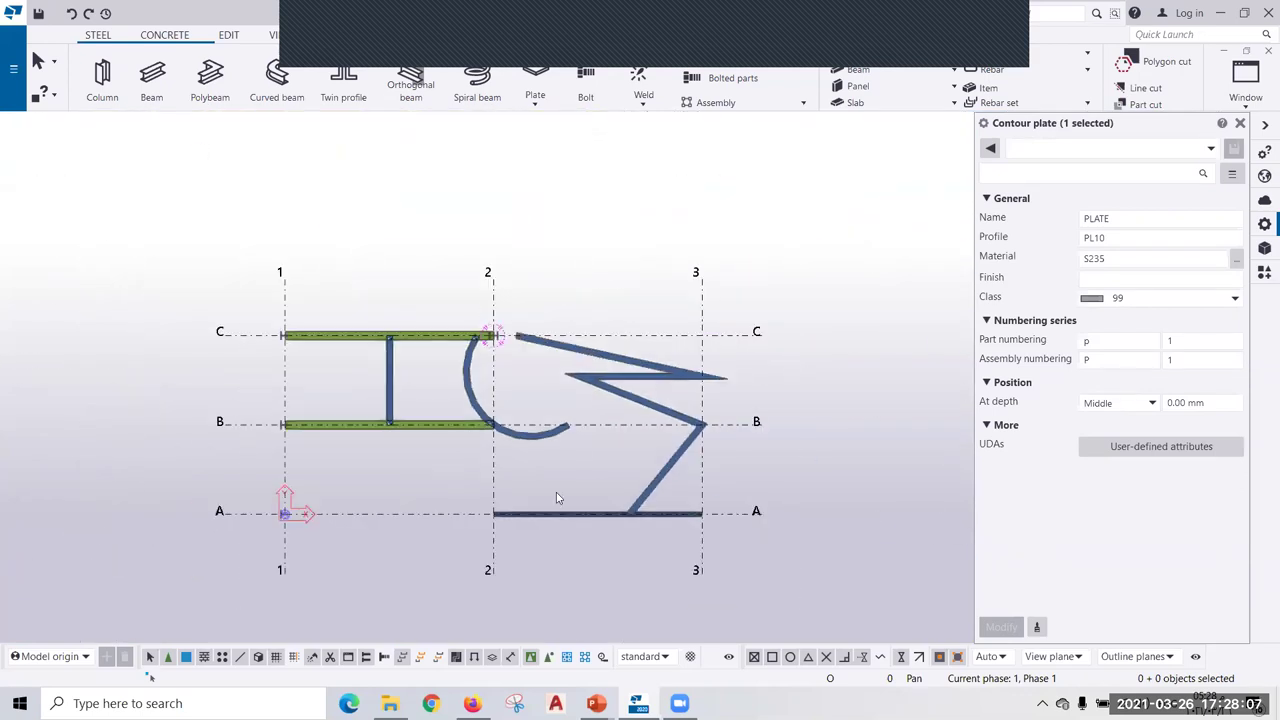
# Switch to the PowerPoint slide show's PLAN AT EL.(3000) framing plan with HEA300 and HEA200 beams.
pyautogui.click(596, 703)
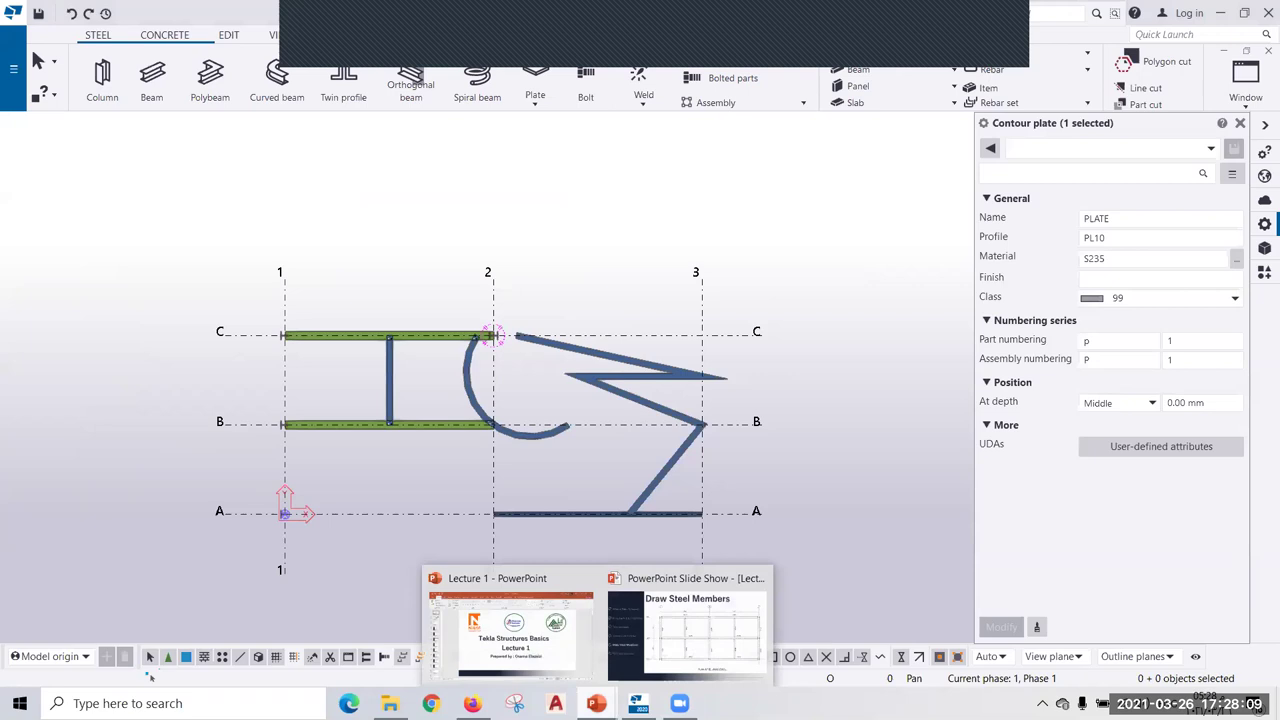
pyautogui.click(679, 639)
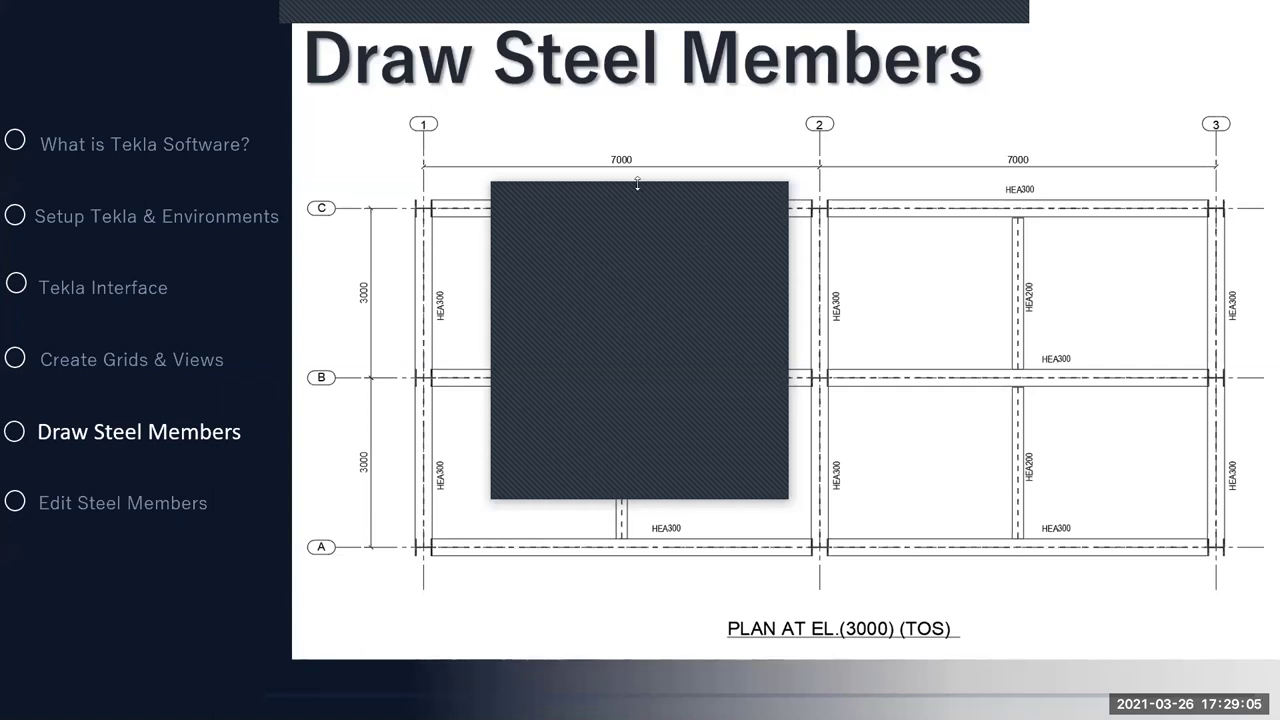
pyautogui.moveTo(637, 183); pyautogui.dragTo(637, 22)
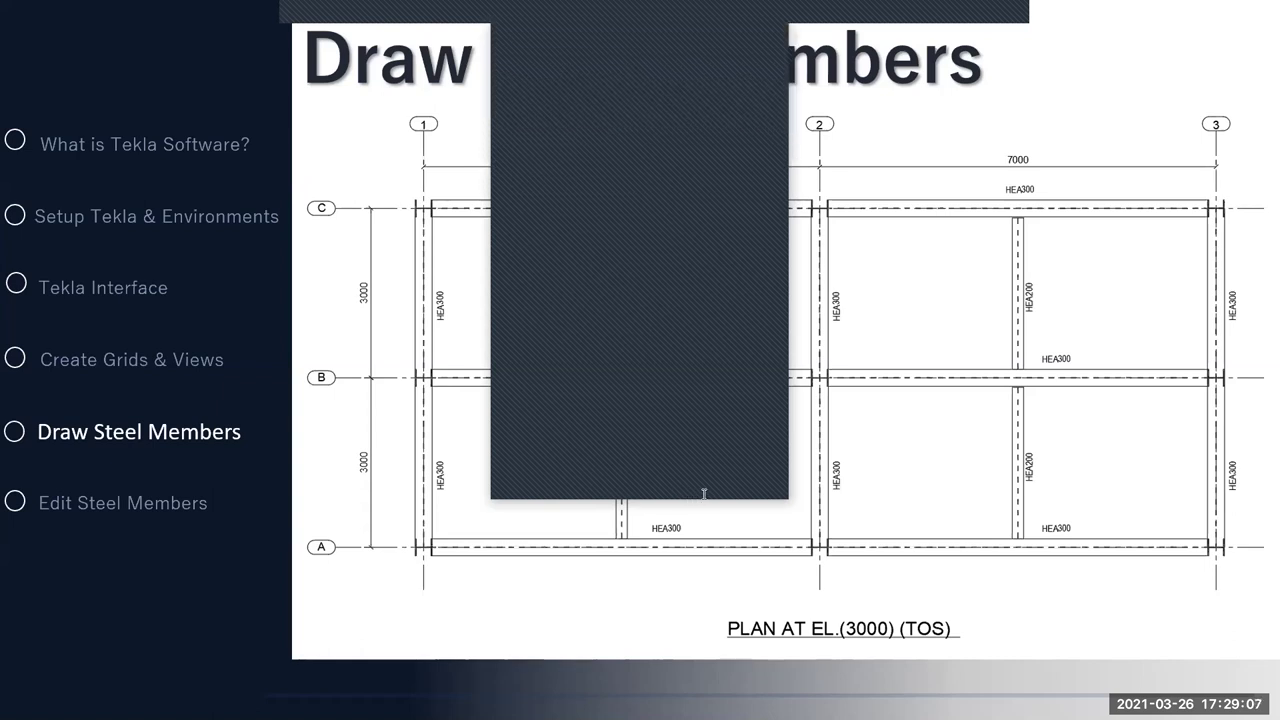
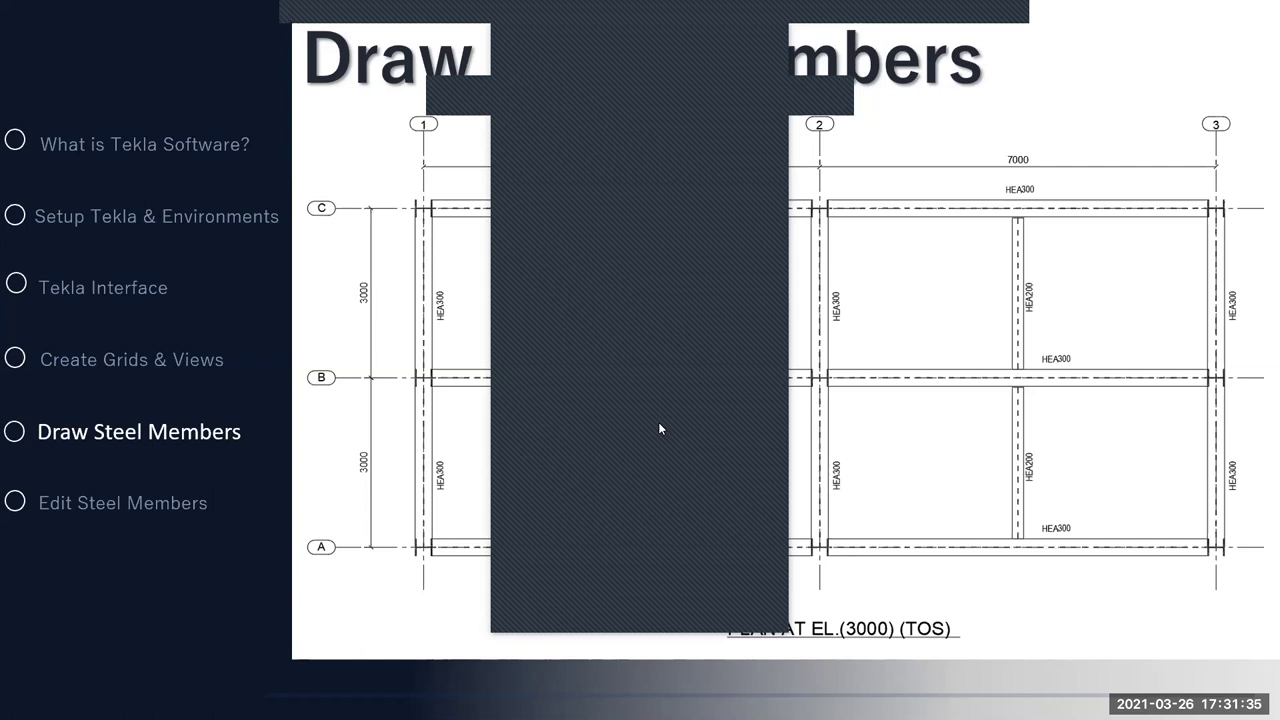
# Switch from the PowerPoint 'Draw Steel Members' slide to the Tekla Structures window.
pyautogui.hotkey('alt', 'Tab')
pyautogui.press('Escape')
pyautogui.hotkey('alt', 'Tab')
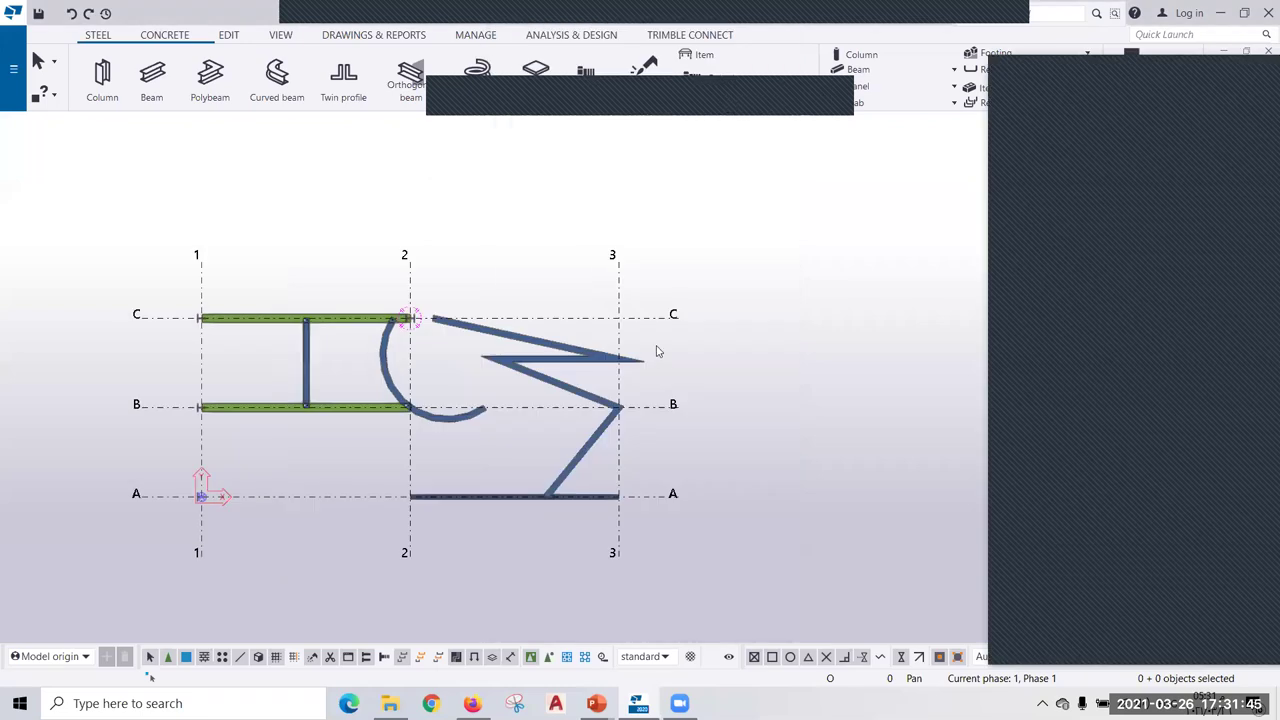
# Pan and zoom the 3D view in on the green girders where they meet the purple columns.
pyautogui.hotkey('ctrl', 'p')
pyautogui.scroll(-3, 600, 420)
pyautogui.scroll(2, 600, 420)
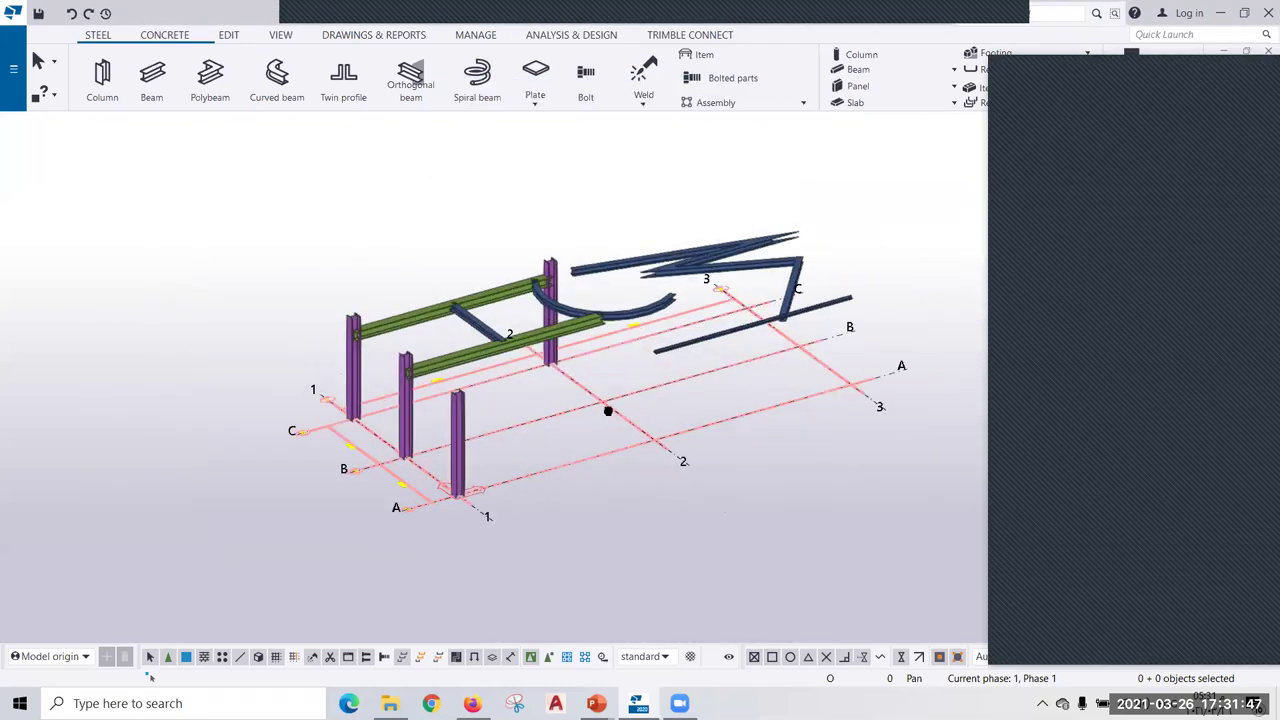
pyautogui.moveTo(606, 409); pyautogui.dragTo(285, 380, button='middle')
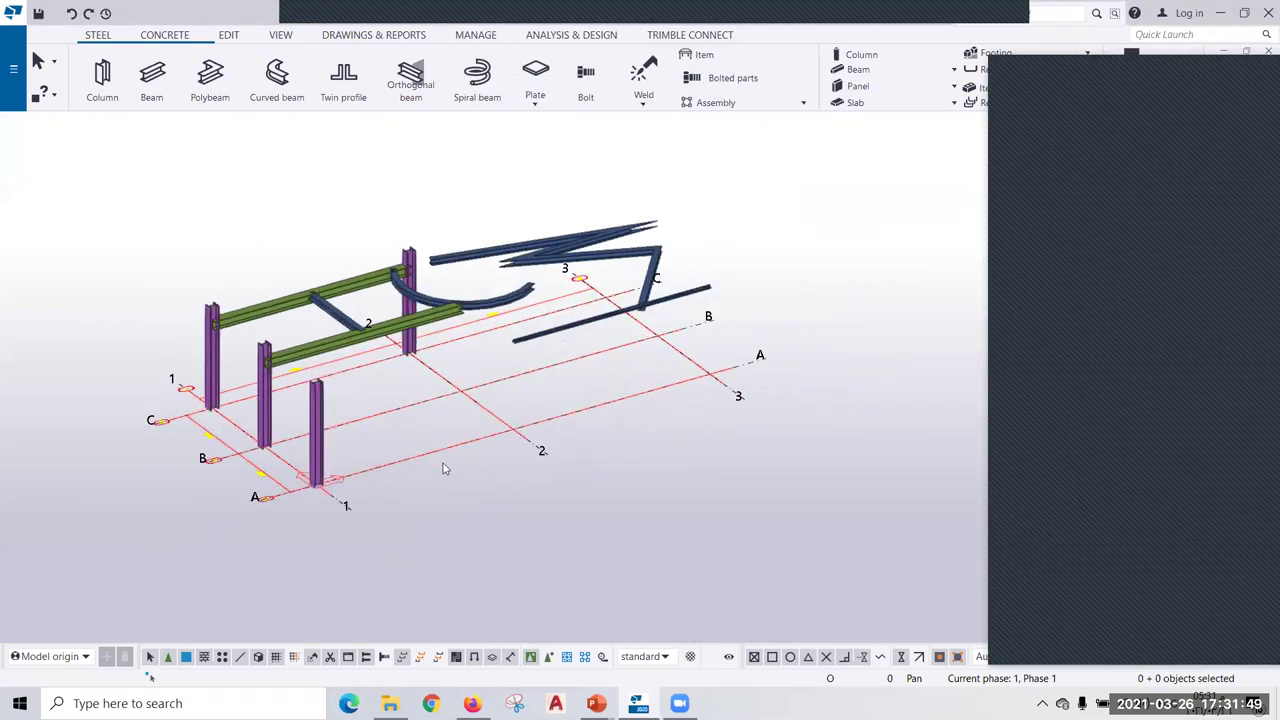
pyautogui.scroll(1, 420, 484)
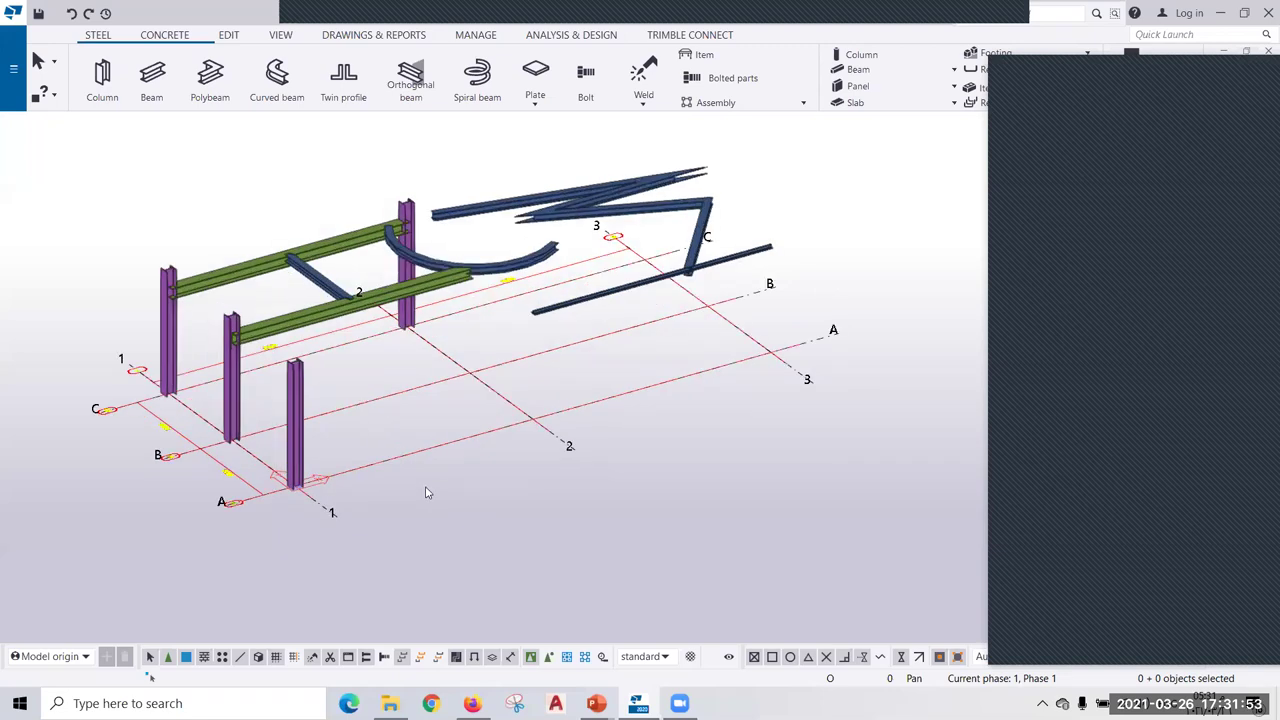
pyautogui.moveTo(437, 473)
pyautogui.mouseDown(button='middle')
pyautogui.moveTo(419, 490)
pyautogui.moveTo(491, 511)
pyautogui.mouseUp(button='middle')
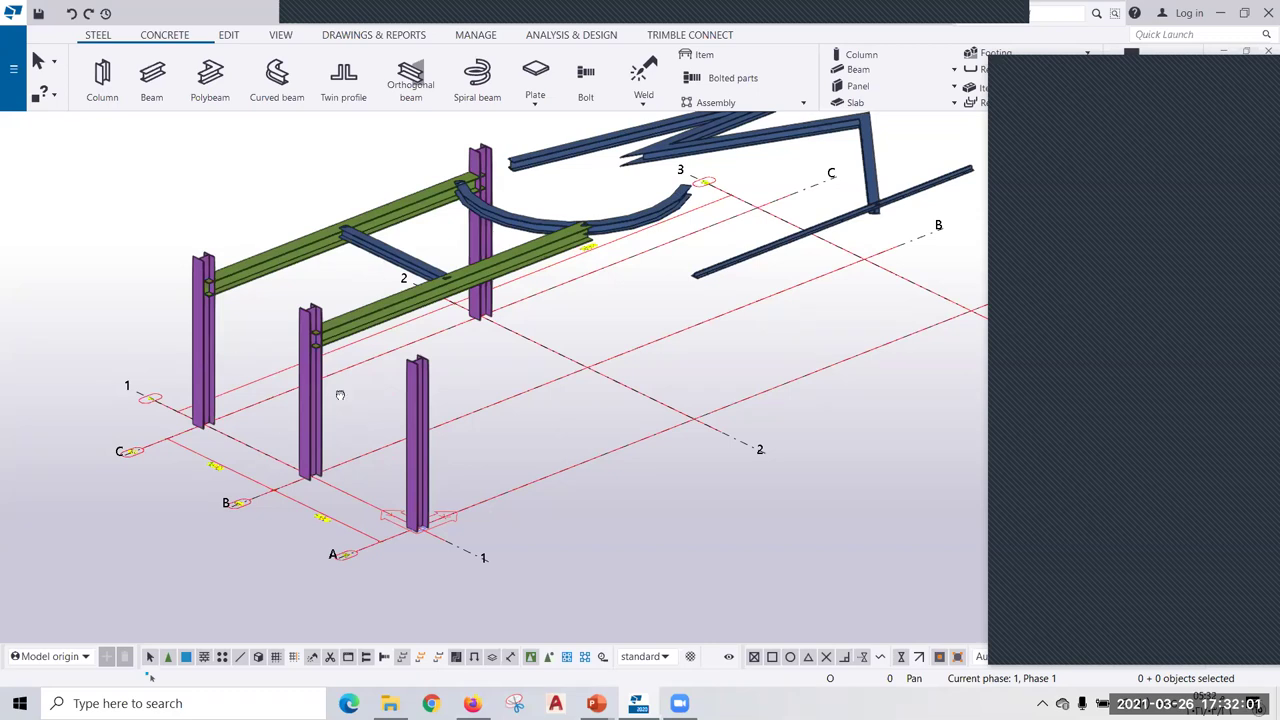
pyautogui.scroll(3, 337, 390)
pyautogui.scroll(2, 335, 370)
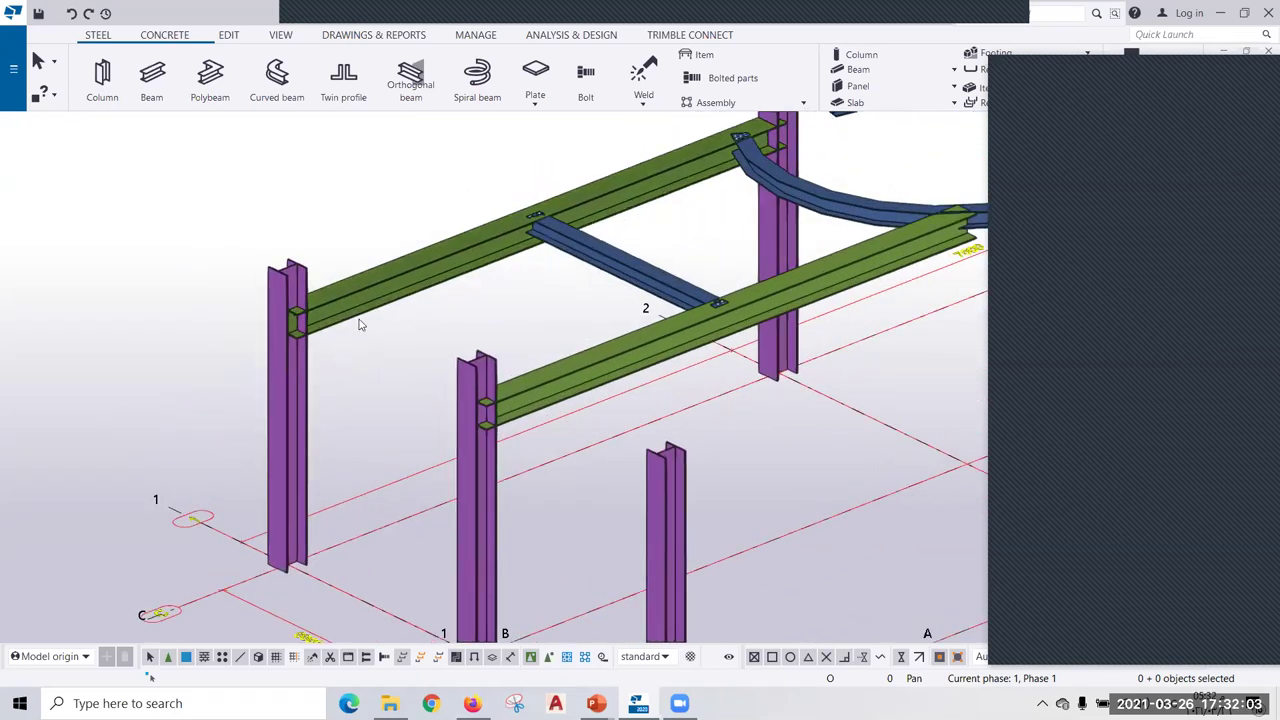
pyautogui.scroll(3, 357, 330)
pyautogui.moveTo(346, 377); pyautogui.dragTo(345, 381, button='middle')
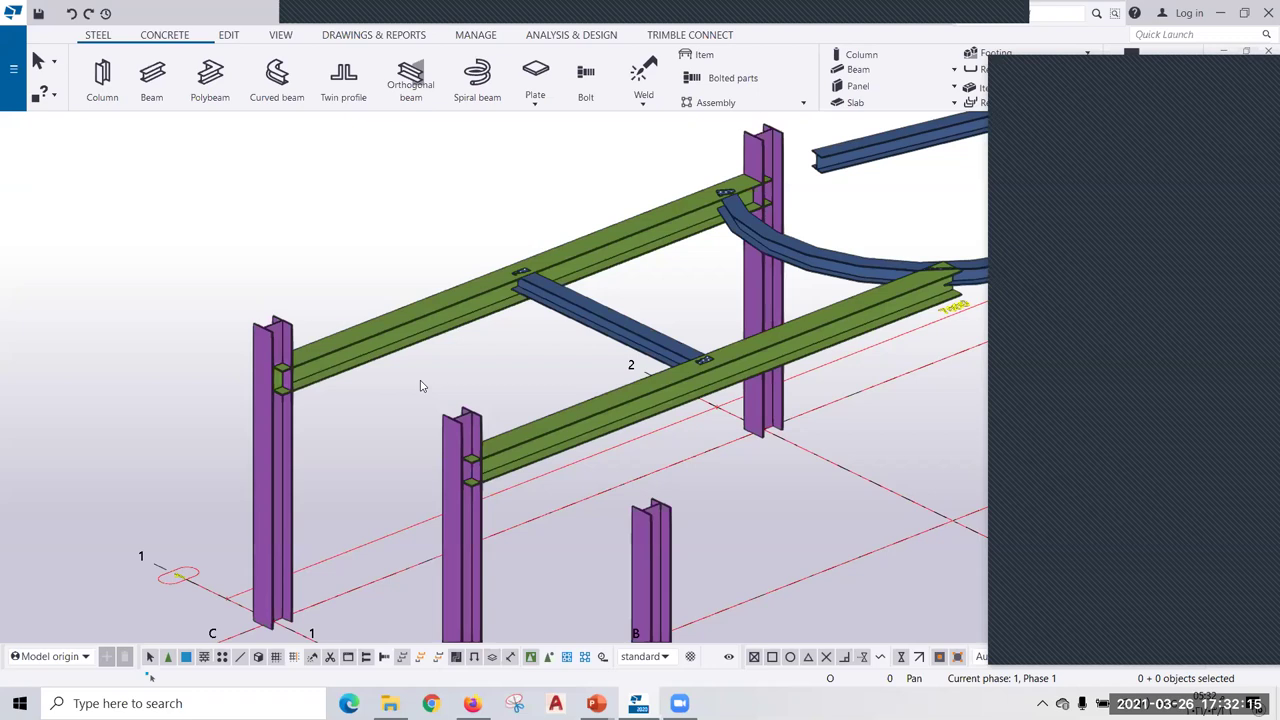
pyautogui.scroll(2, 323, 386)
pyautogui.scroll(2, 322, 380)
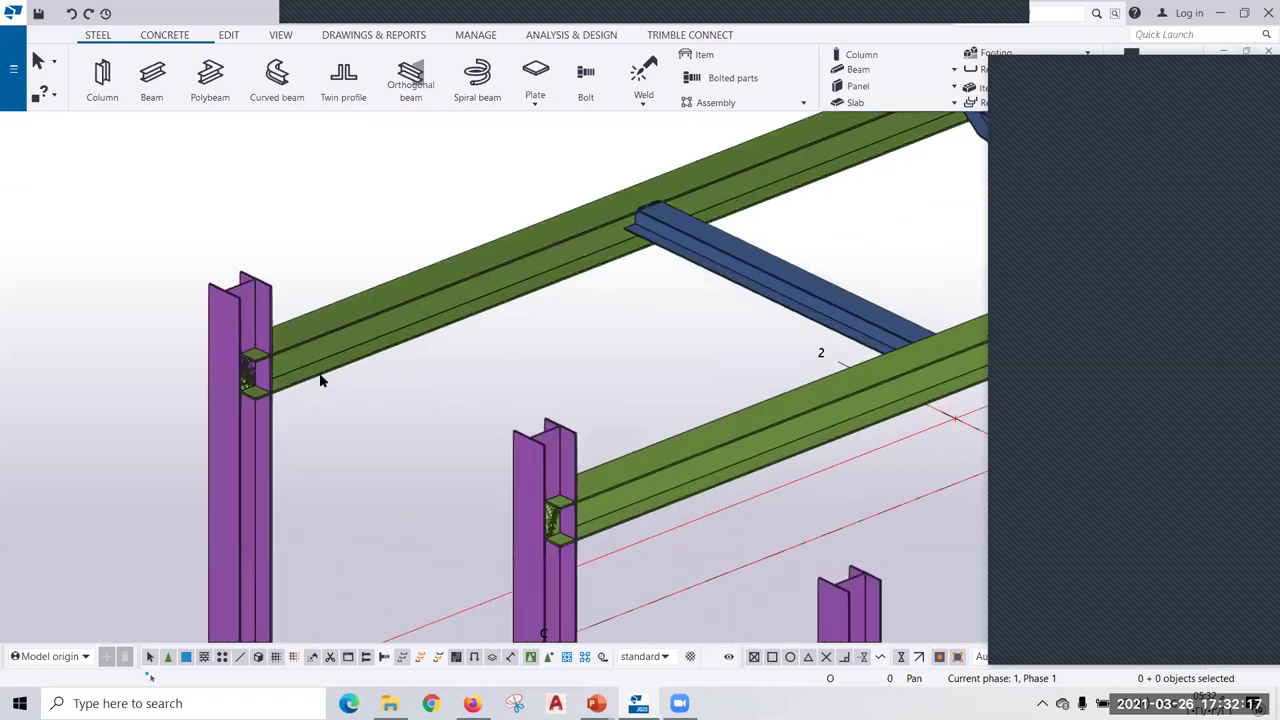
# Open the properties of the front green HEA300 girder (GIRDER, S275JR) and zoom to its column end.
pyautogui.click(322, 380)
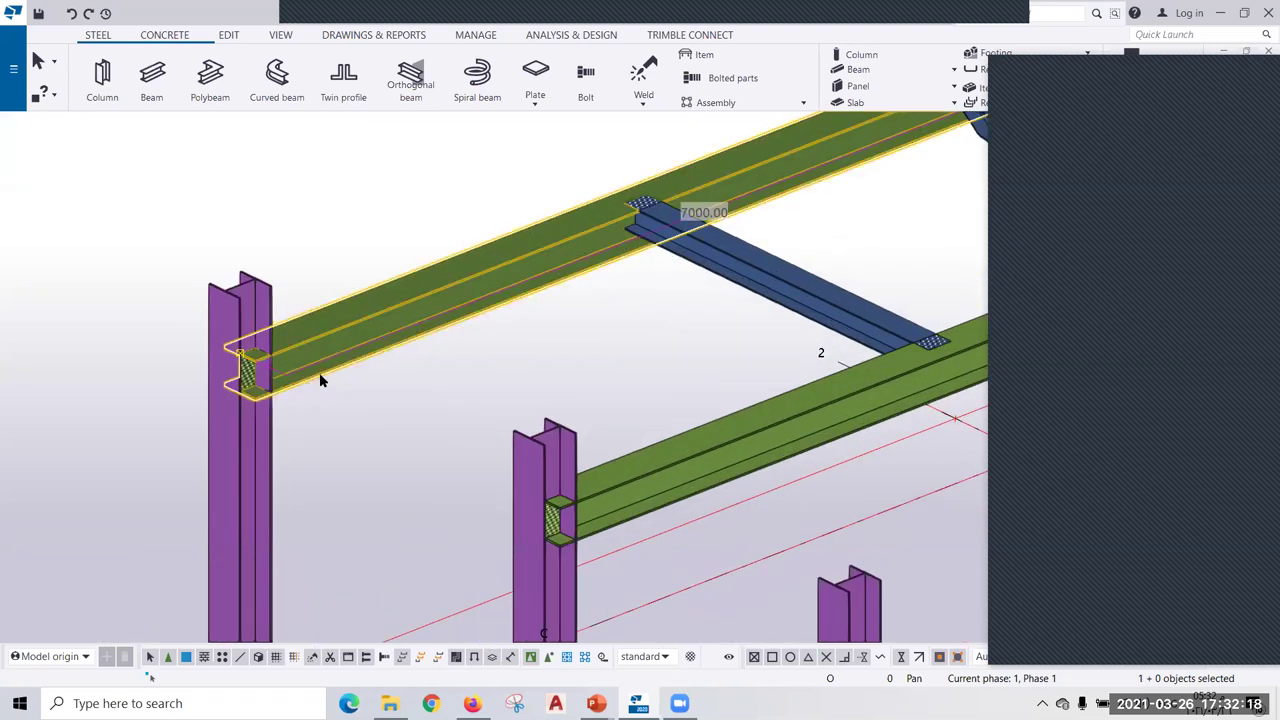
pyautogui.click(1237, 68)
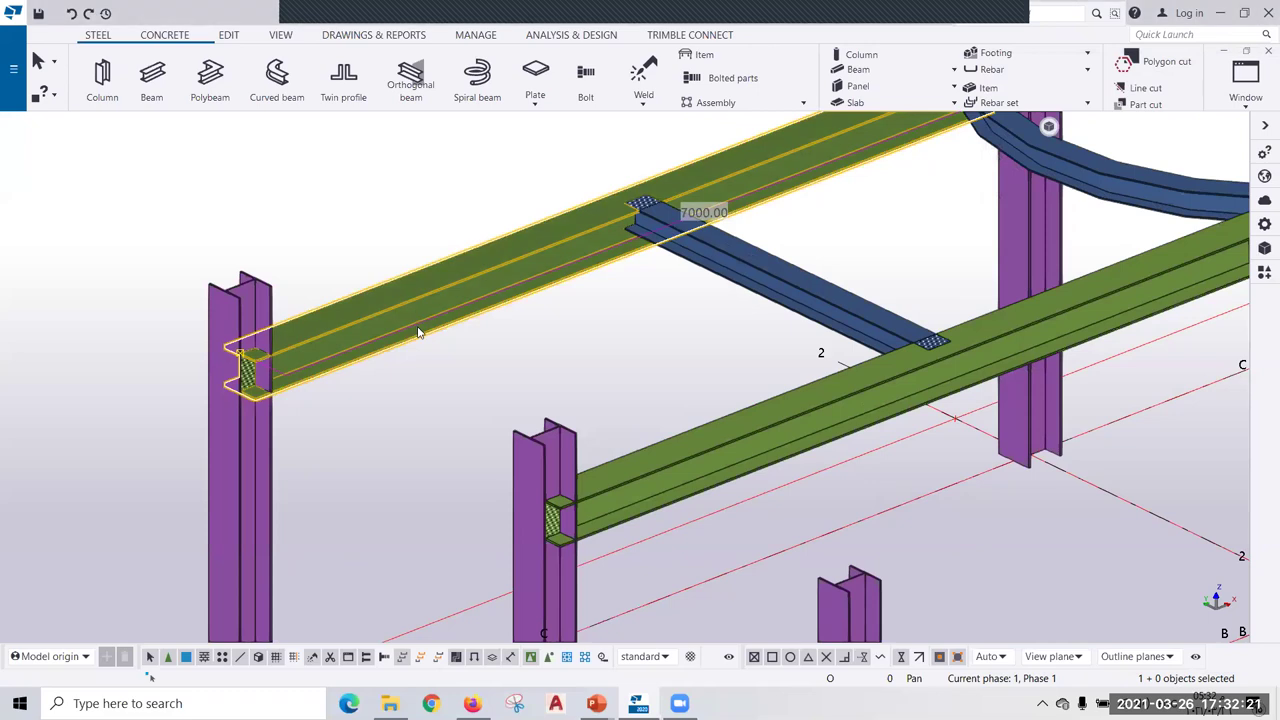
pyautogui.doubleClick(419, 333)
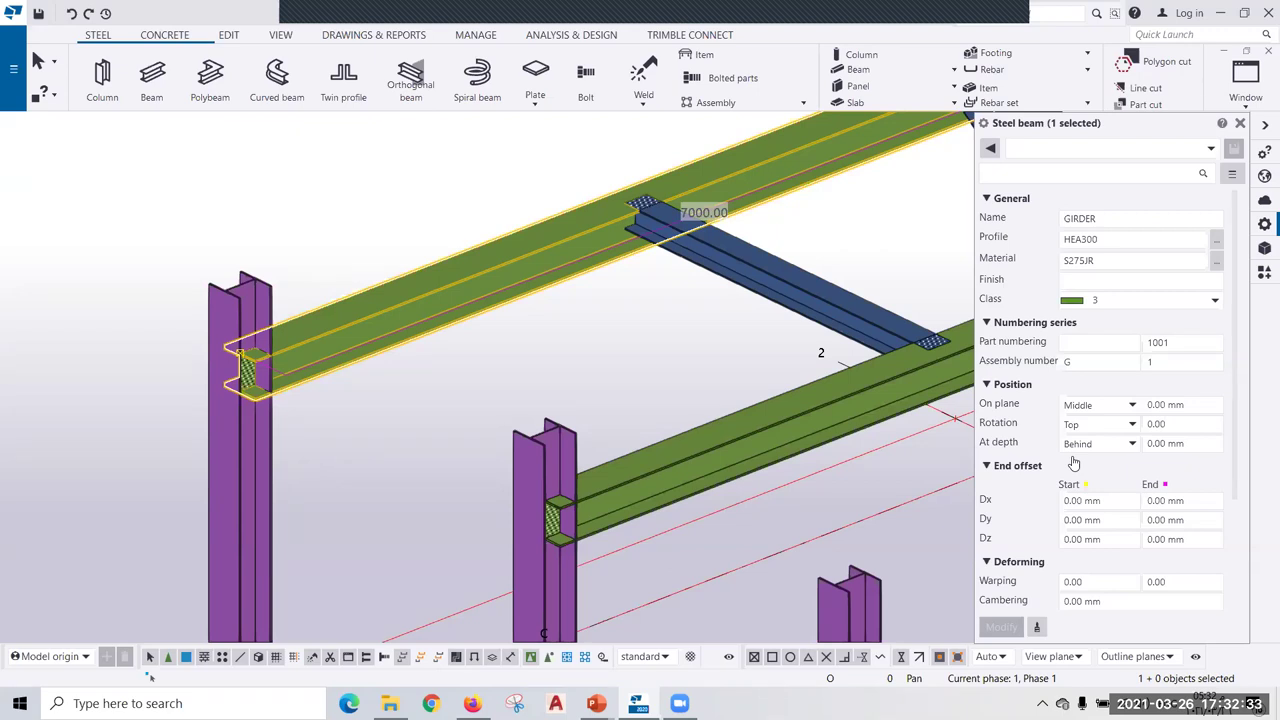
pyautogui.moveTo(700, 306); pyautogui.dragTo(542, 416, button='middle')
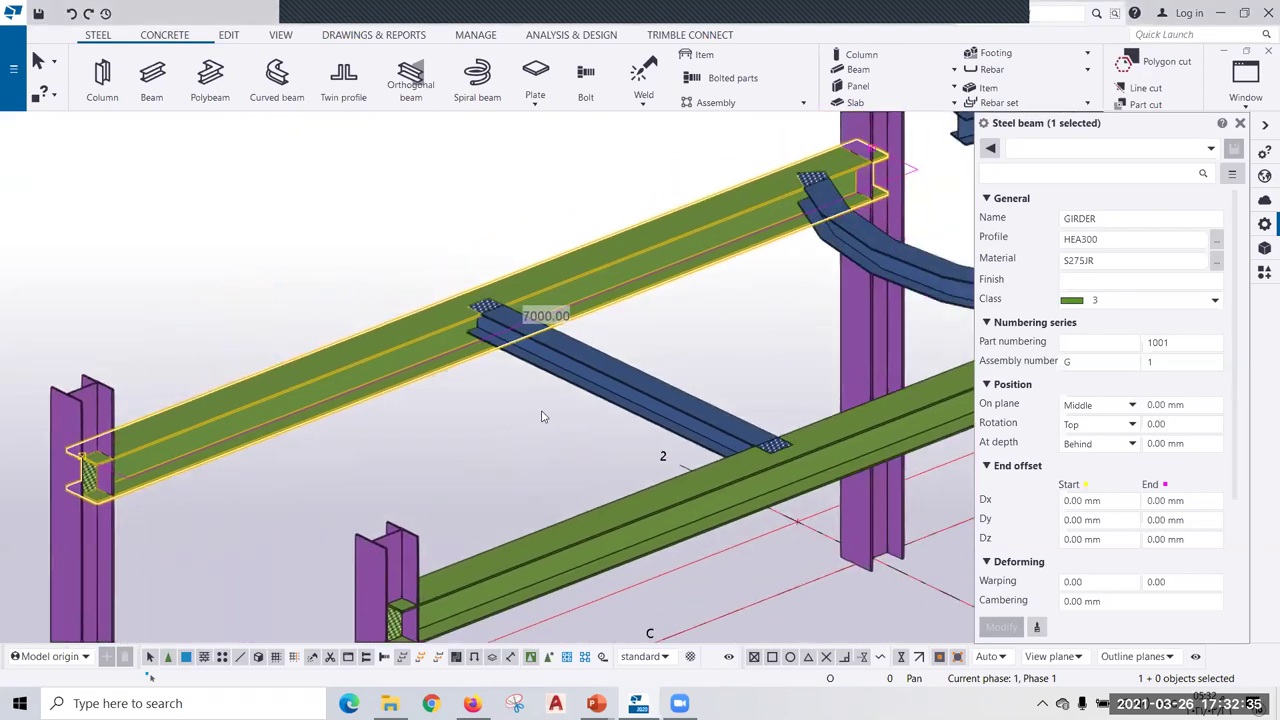
pyautogui.scroll(-1, 542, 416)
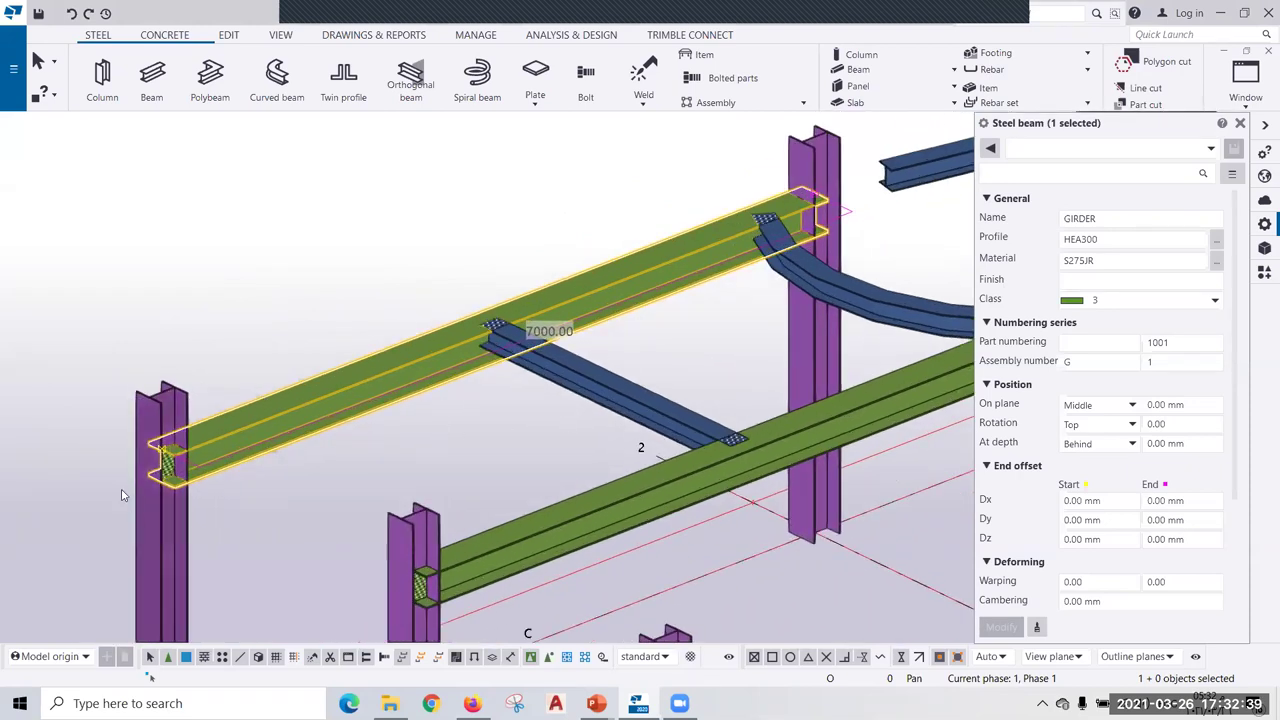
pyautogui.scroll(1, 130, 492)
pyautogui.scroll(2, 150, 490)
pyautogui.scroll(2, 170, 487)
pyautogui.scroll(2, 190, 484)
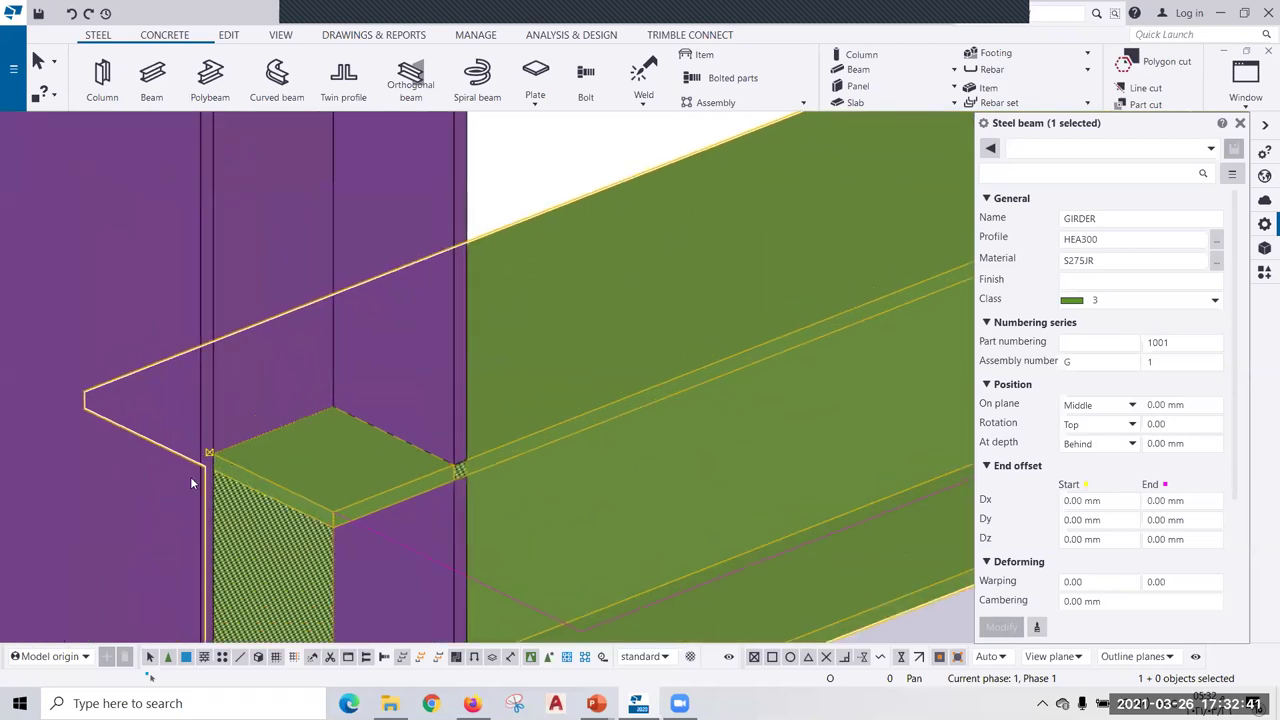
pyautogui.scroll(2, 192, 483)
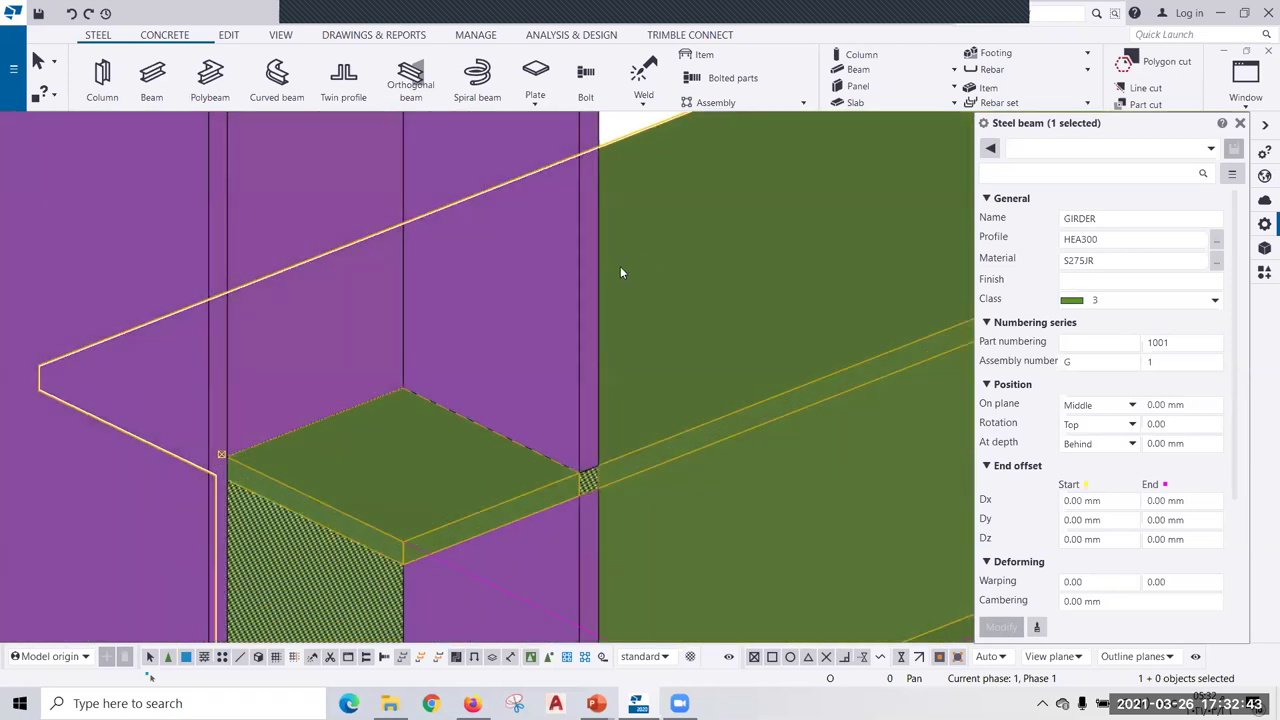
pyautogui.scroll(-3, 440, 335)
pyautogui.scroll(-1, 650, 380)
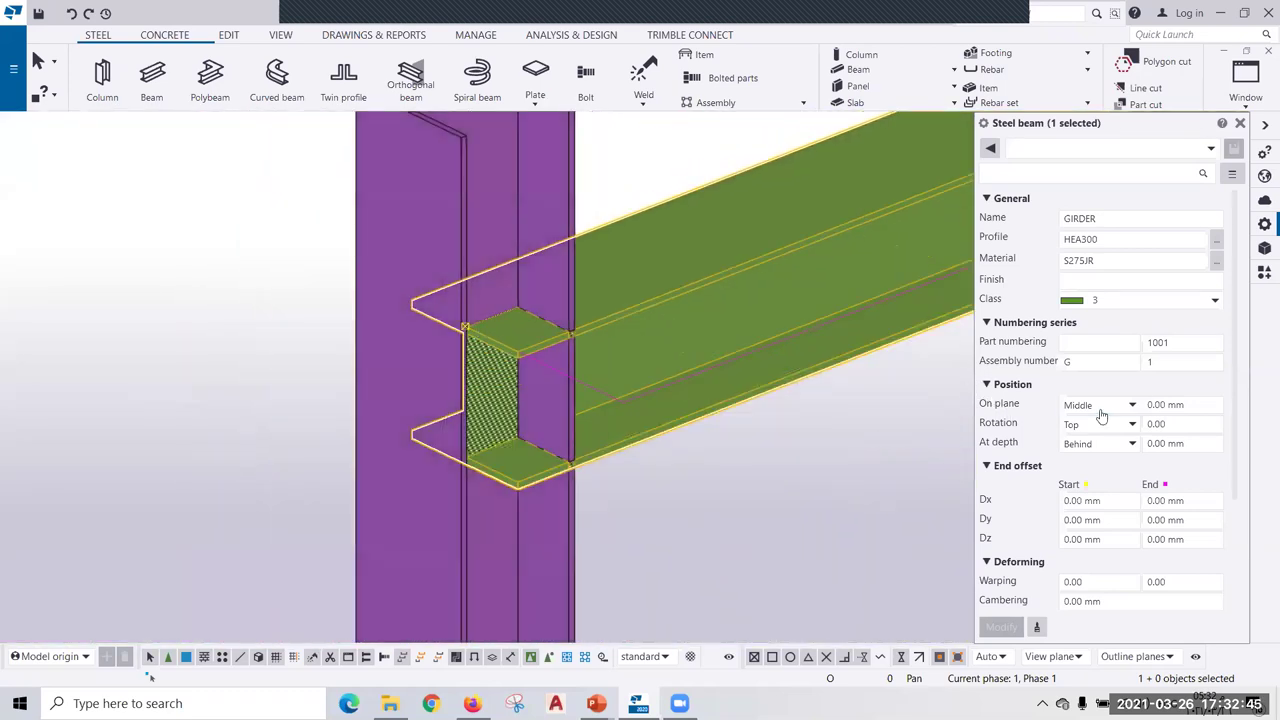
# Set the GIRDER's on-plane offset to 20, rotation to 20 degrees and at-depth offset to 100.
pyautogui.press('Tab')
pyautogui.write('20')
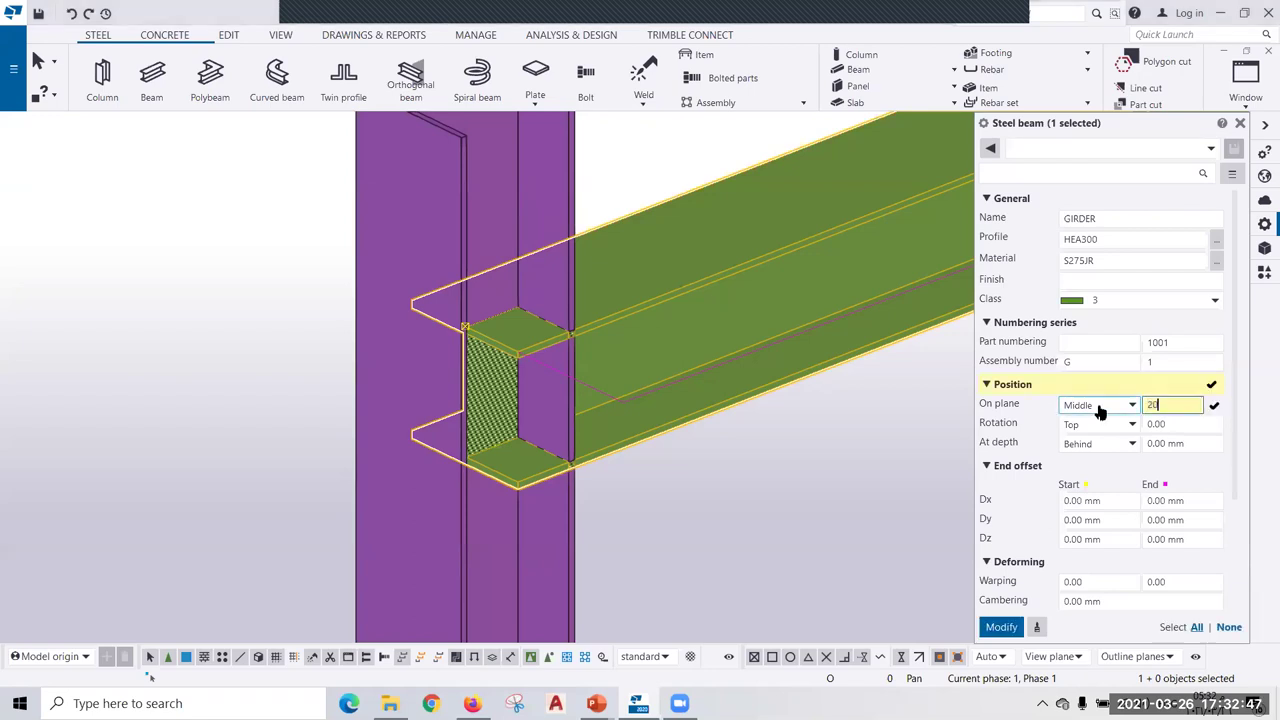
pyautogui.click(1001, 627)
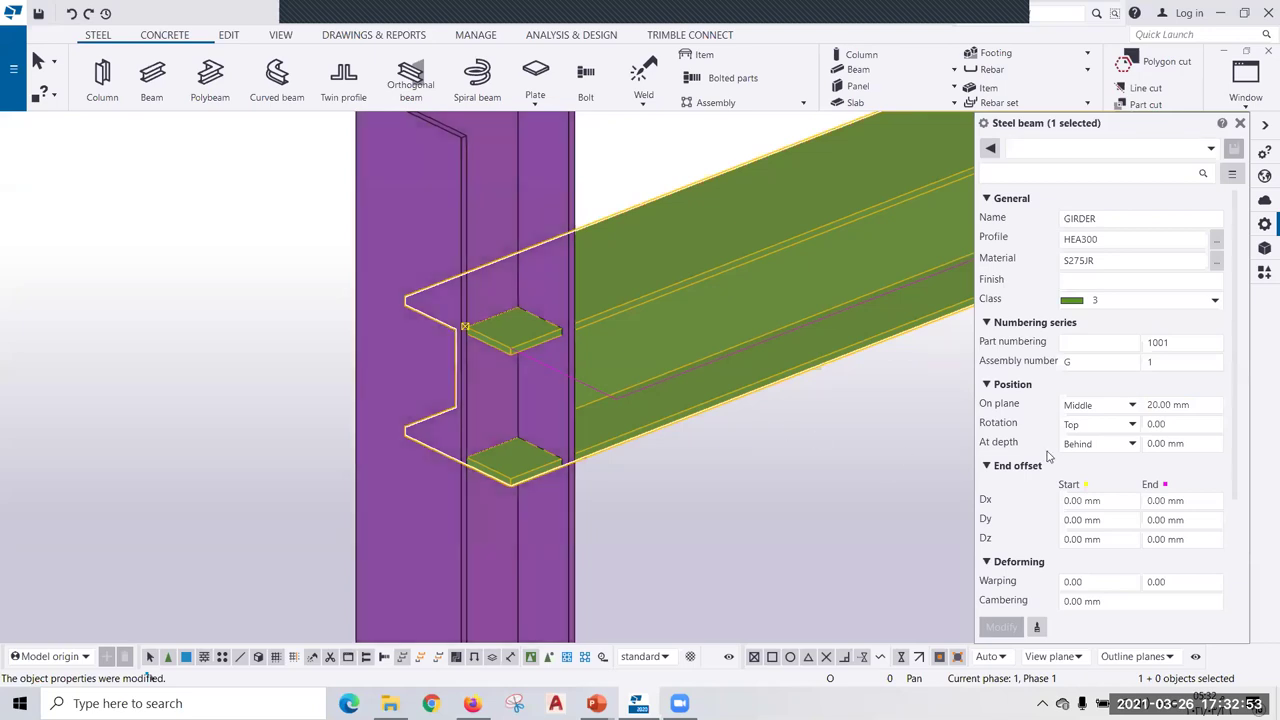
pyautogui.doubleClick(1141, 423)
pyautogui.write('20')
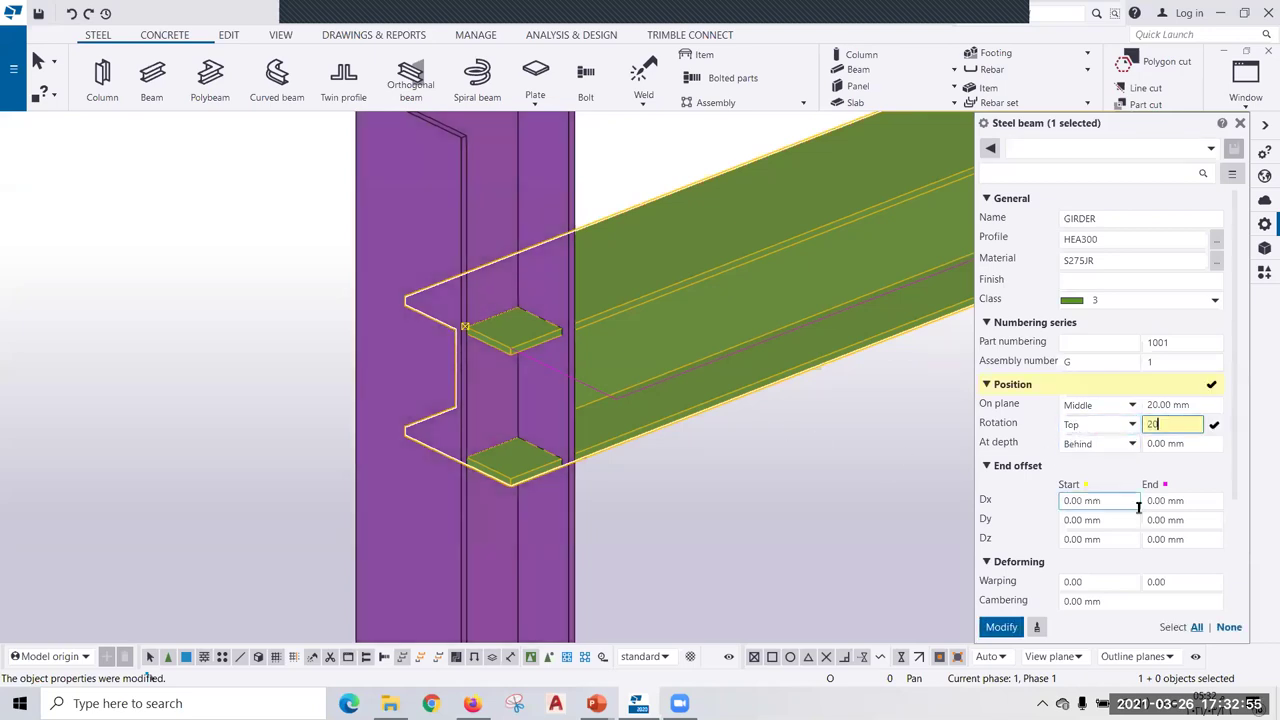
pyautogui.click(1002, 628)
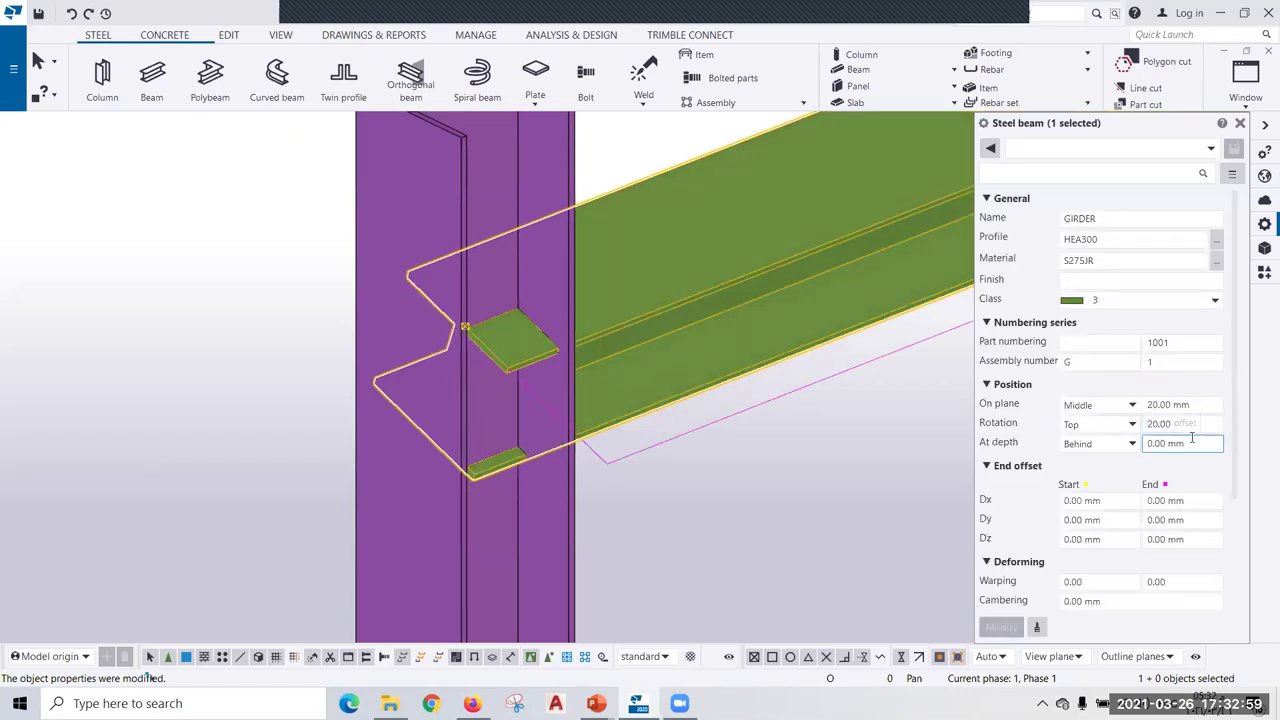
pyautogui.doubleClick(1190, 443)
pyautogui.write('100')
pyautogui.click(1010, 628)
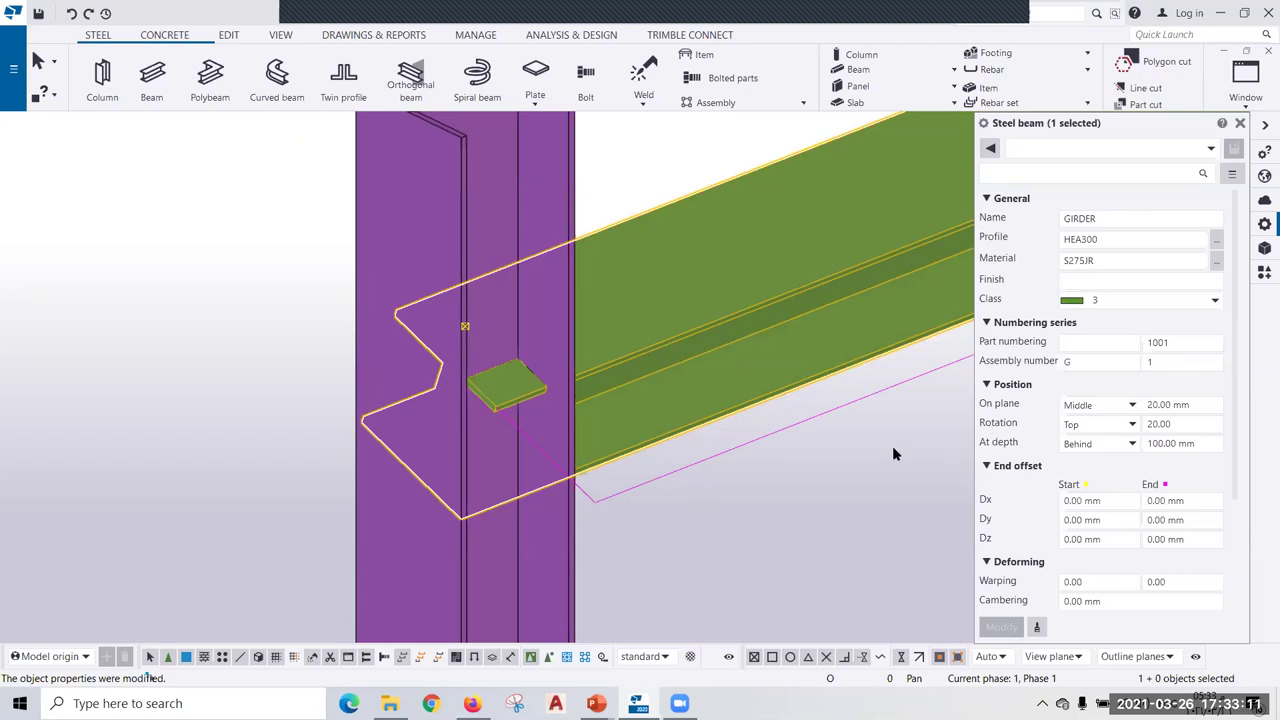
# Zoom out and back in around the rotated, offset GIRDER where it meets its column.
pyautogui.scroll(-3, 651, 429)
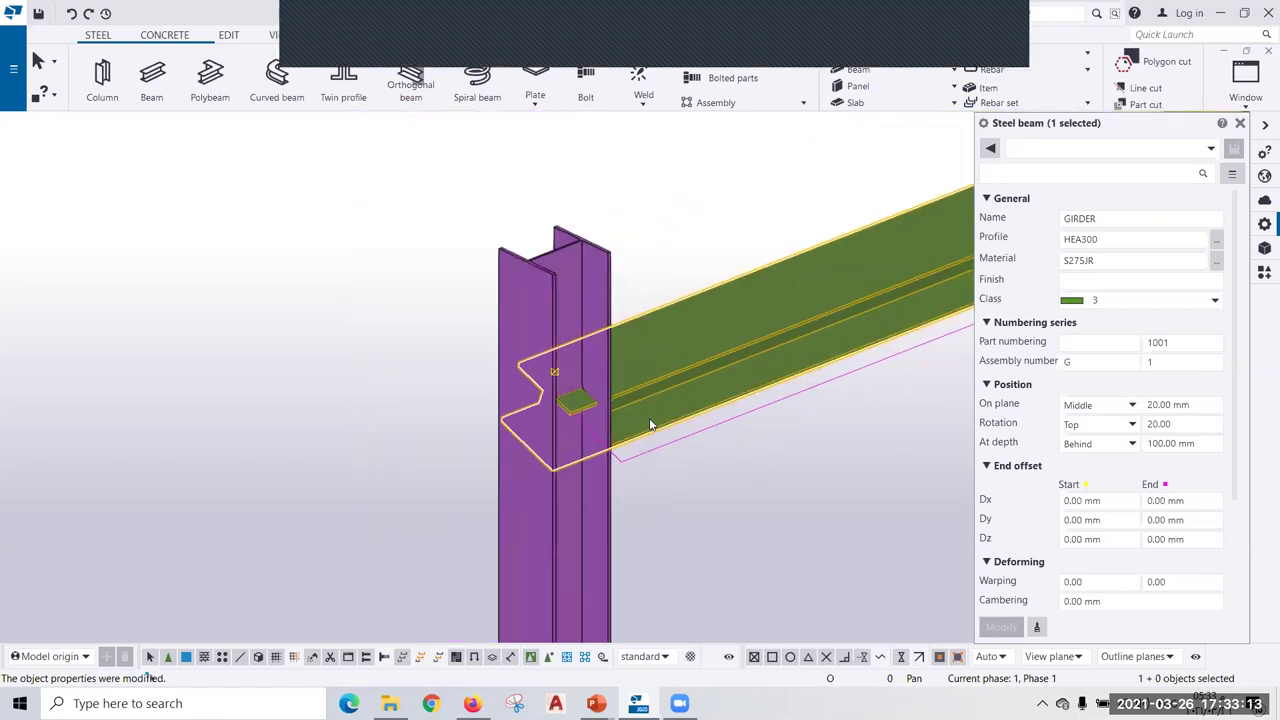
pyautogui.scroll(-2, 680, 449)
pyautogui.scroll(-2, 450, 358)
pyautogui.scroll(-2, 449, 358)
pyautogui.scroll(-1, 449, 358)
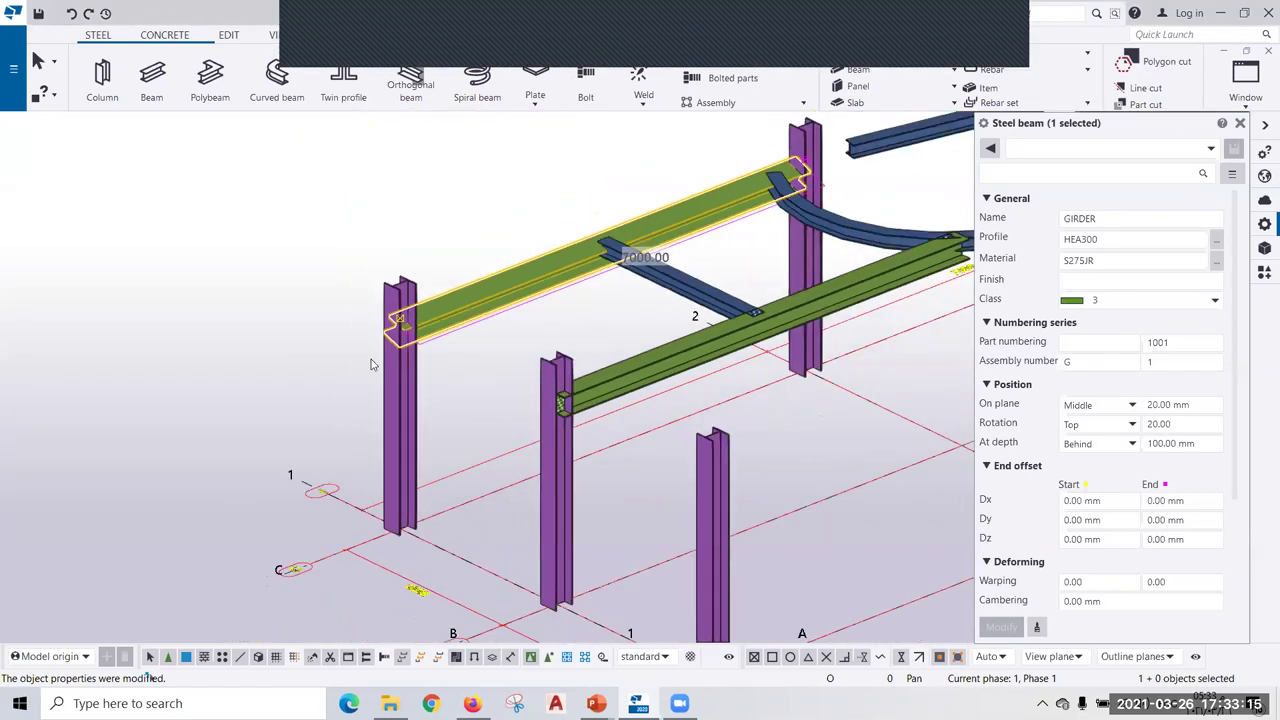
pyautogui.scroll(-1, 376, 362)
pyautogui.scroll(-1, 376, 362)
pyautogui.scroll(-1, 357, 500)
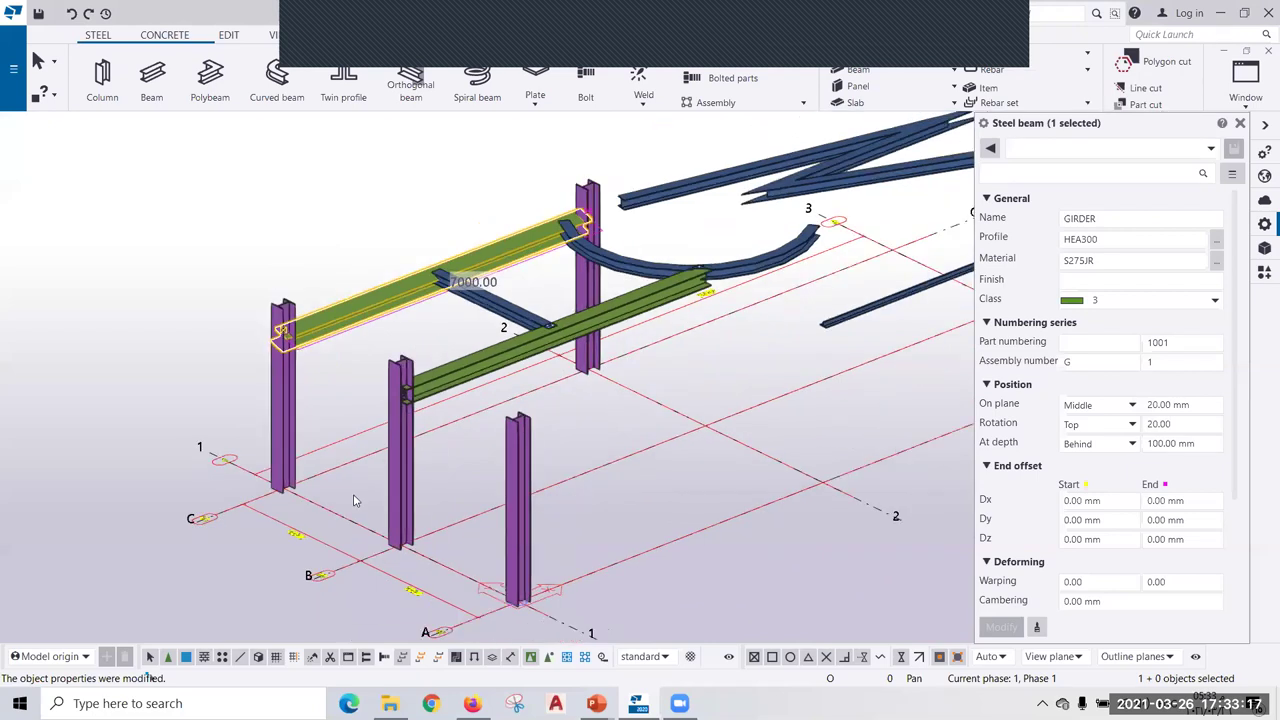
pyautogui.scroll(-2, 414, 520)
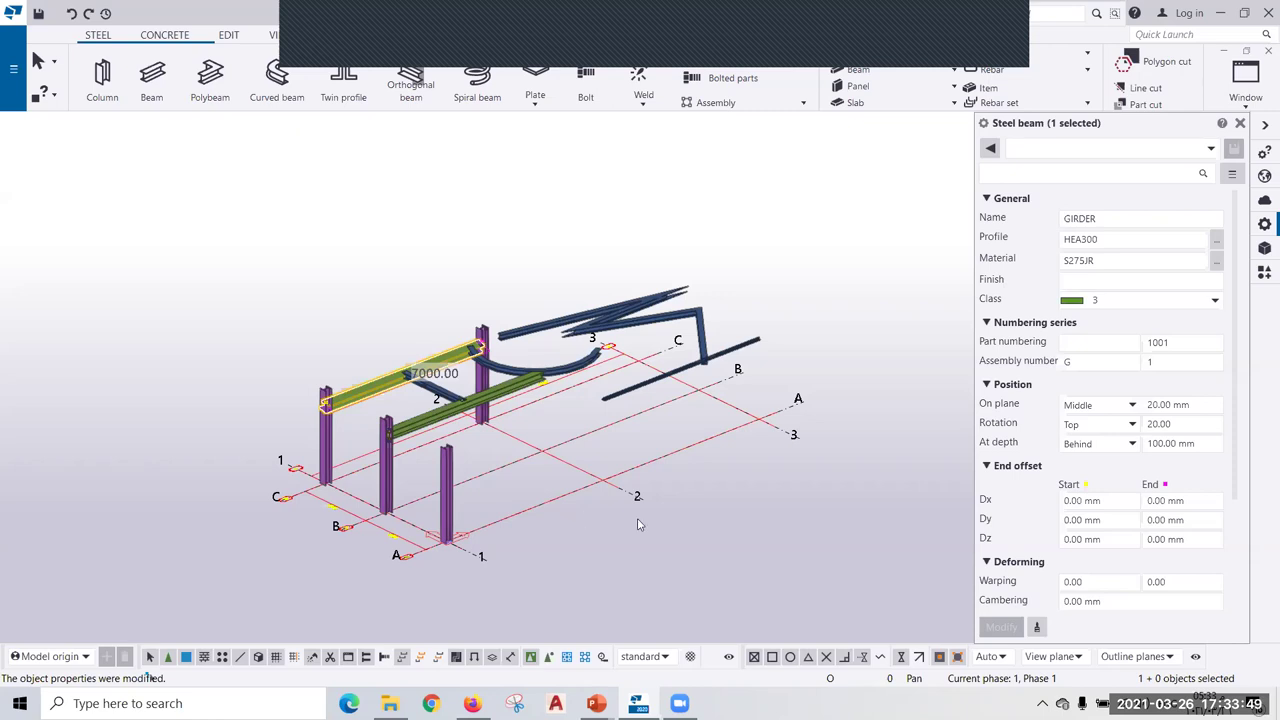
pyautogui.scroll(2, 374, 474)
pyautogui.scroll(2, 374, 474)
pyautogui.scroll(2, 320, 424)
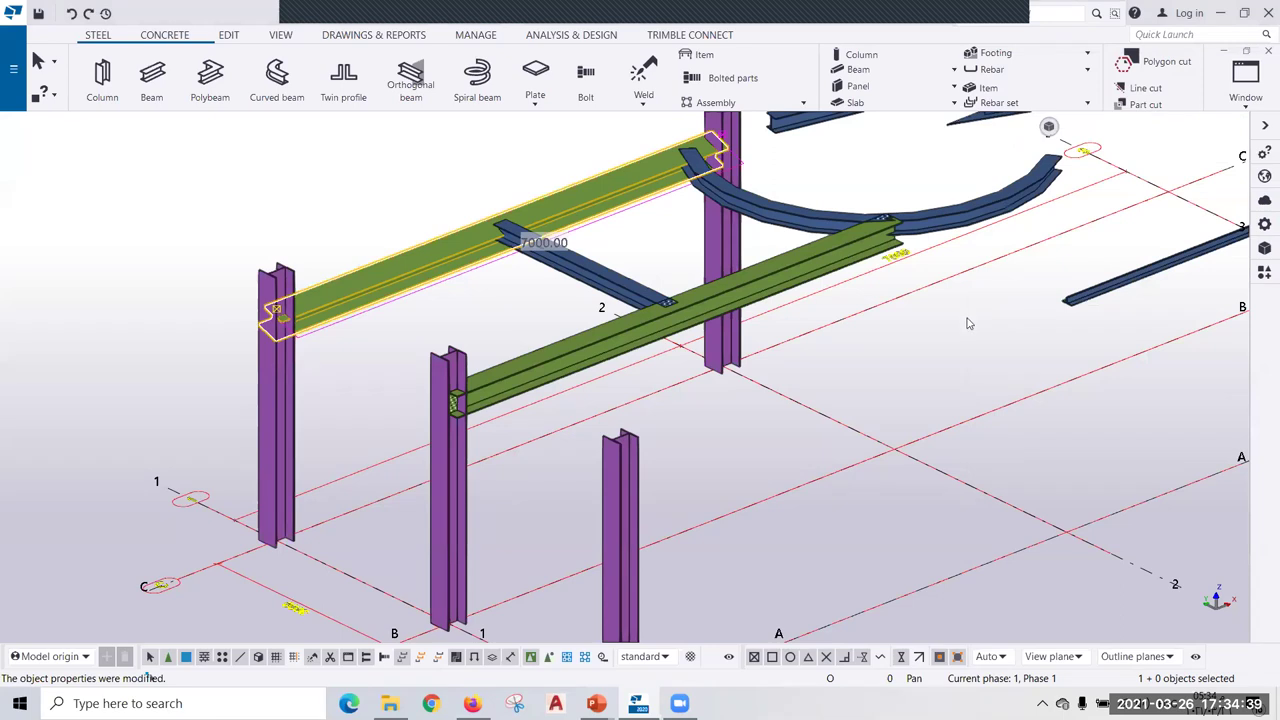
pyautogui.moveTo(906, 353); pyautogui.dragTo(907, 371, button='middle')
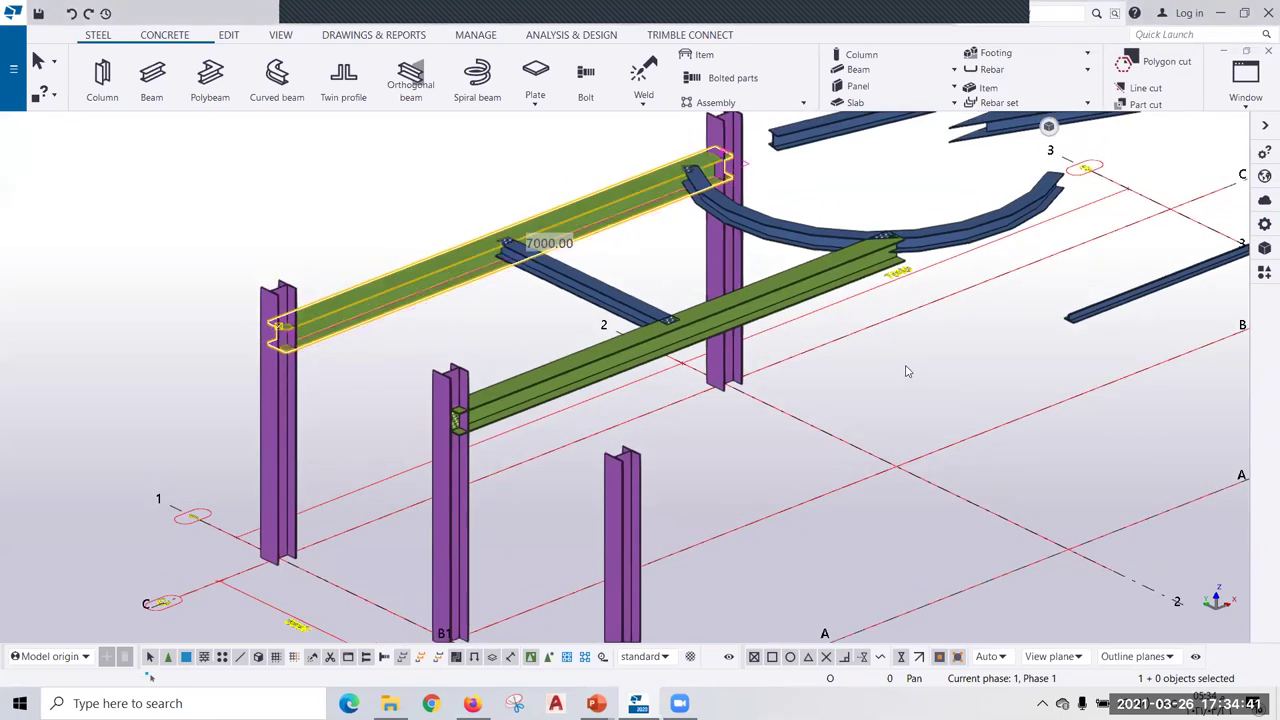
pyautogui.scroll(2, 217, 329)
pyautogui.scroll(2, 300, 350)
pyautogui.scroll(2, 321, 362)
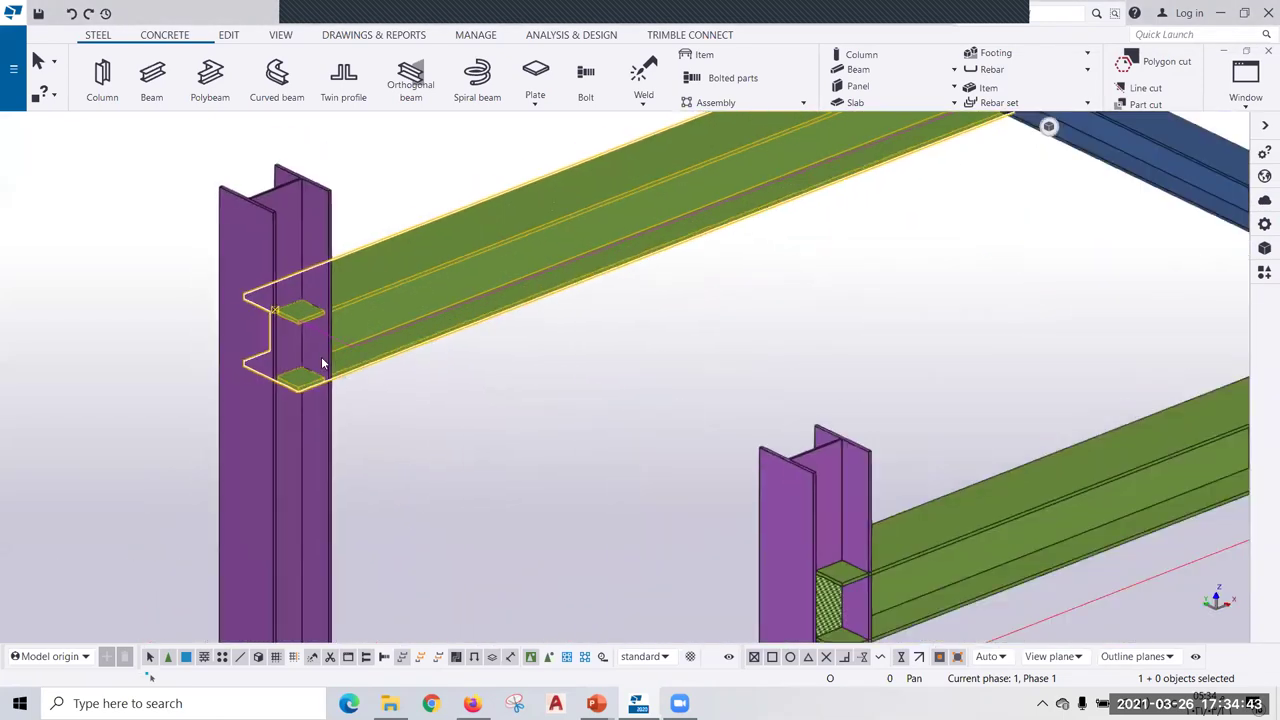
pyautogui.scroll(-1, 404, 384)
# Search the Applications & components catalog for 144 and choose End plate (144).
pyautogui.scroll(-2, 404, 384)
pyautogui.hotkey('ctrl', 'f')
pyautogui.click(1070, 173)
pyautogui.write('144')
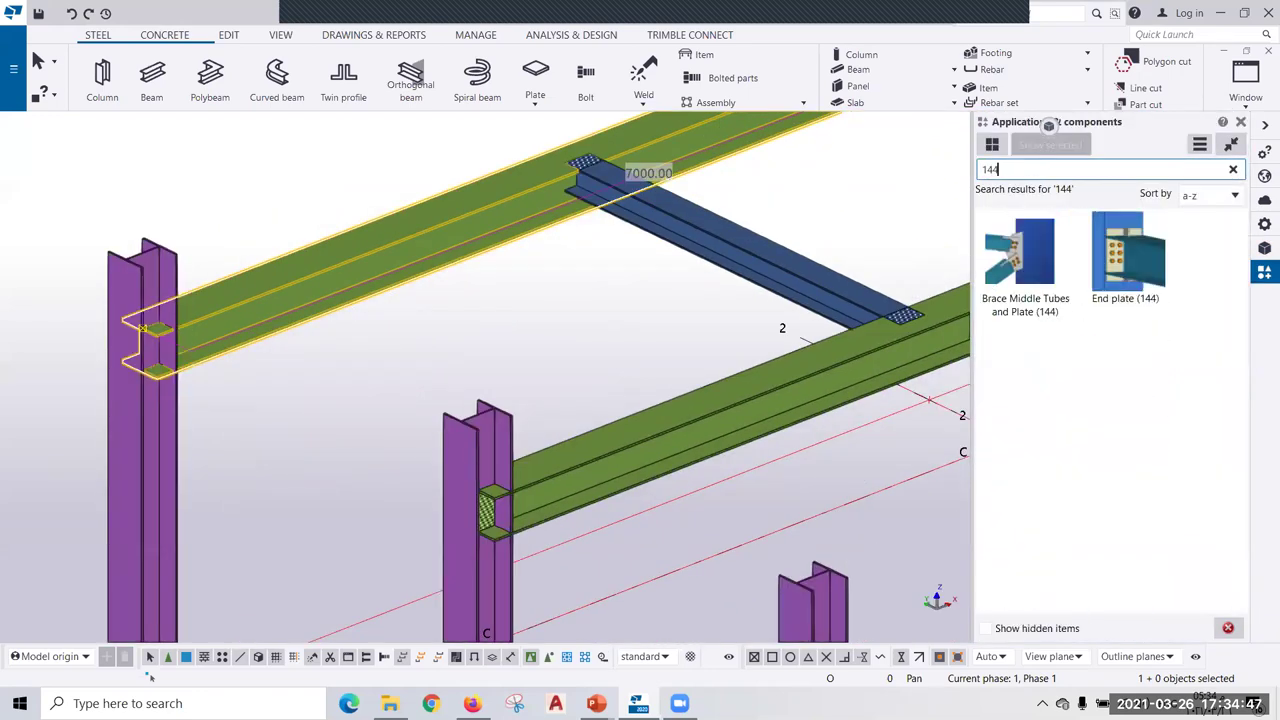
pyautogui.click(1128, 252)
# Apply the End plate (144) connection by picking the left column, then the girder.
pyautogui.moveTo(329, 391)
pyautogui.mouseDown(button='middle')
pyautogui.moveTo(371, 414)
pyautogui.moveTo(320, 423)
pyautogui.mouseUp(button='middle')
pyautogui.click(318, 425)
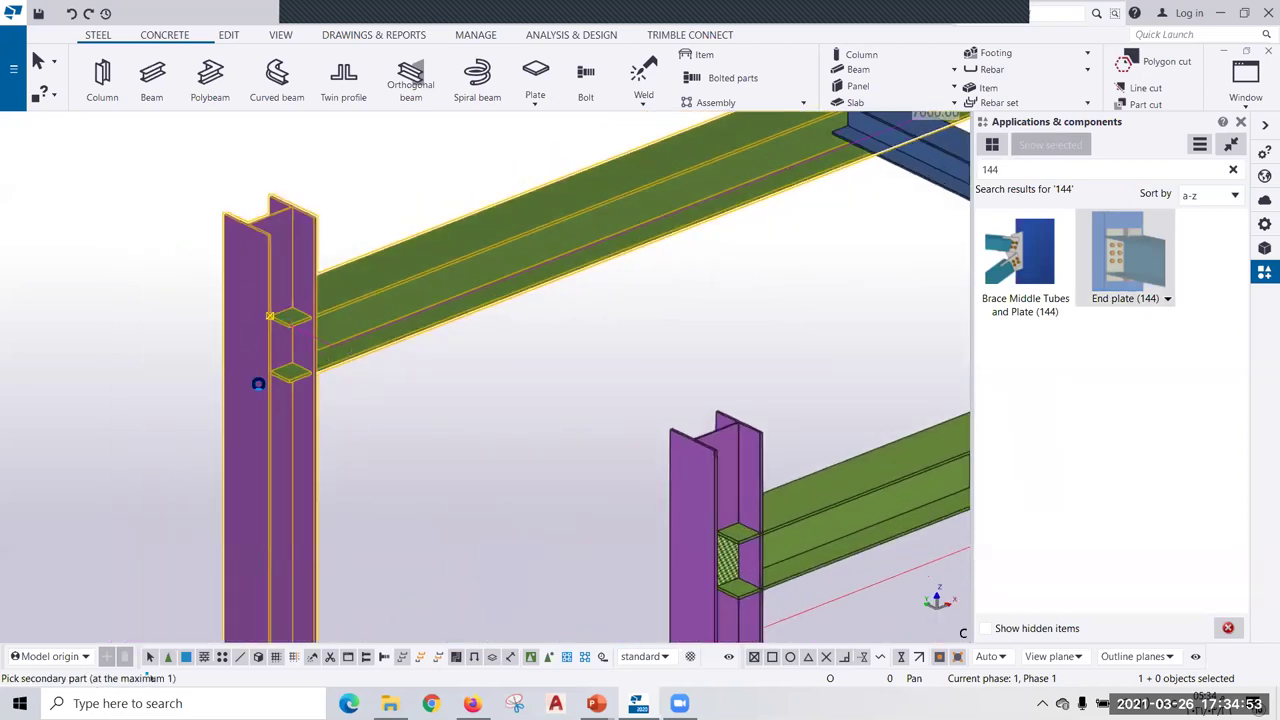
pyautogui.click(309, 347)
pyautogui.scroll(3, 330, 340)
pyautogui.rightClick(310, 302)
pyautogui.click(330, 310)
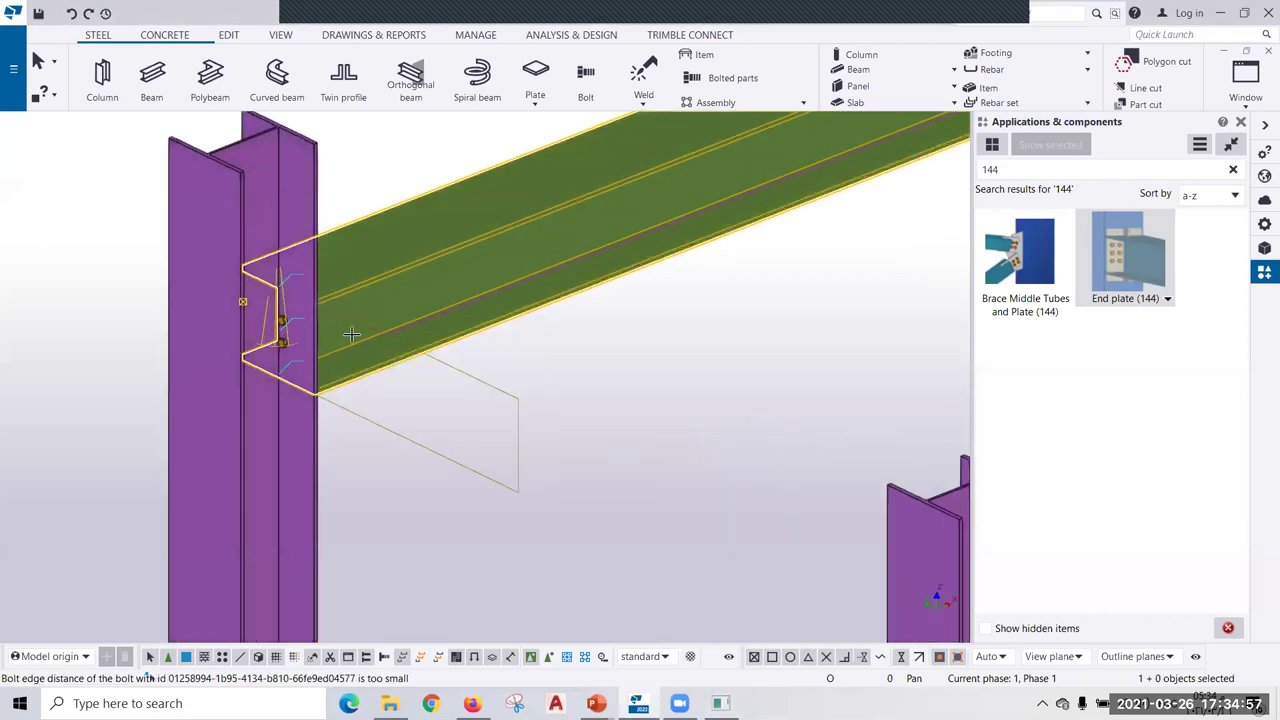
# Rotate the view to inspect the new end plate, then stop the connection picking.
pyautogui.scroll(-3, 286, 346)
pyautogui.keyDown('ctrl'); pyautogui.moveTo(286, 346); pyautogui.dragTo(780, 366, button='middle'); pyautogui.keyUp('ctrl')
pyautogui.scroll(3, 784, 312)
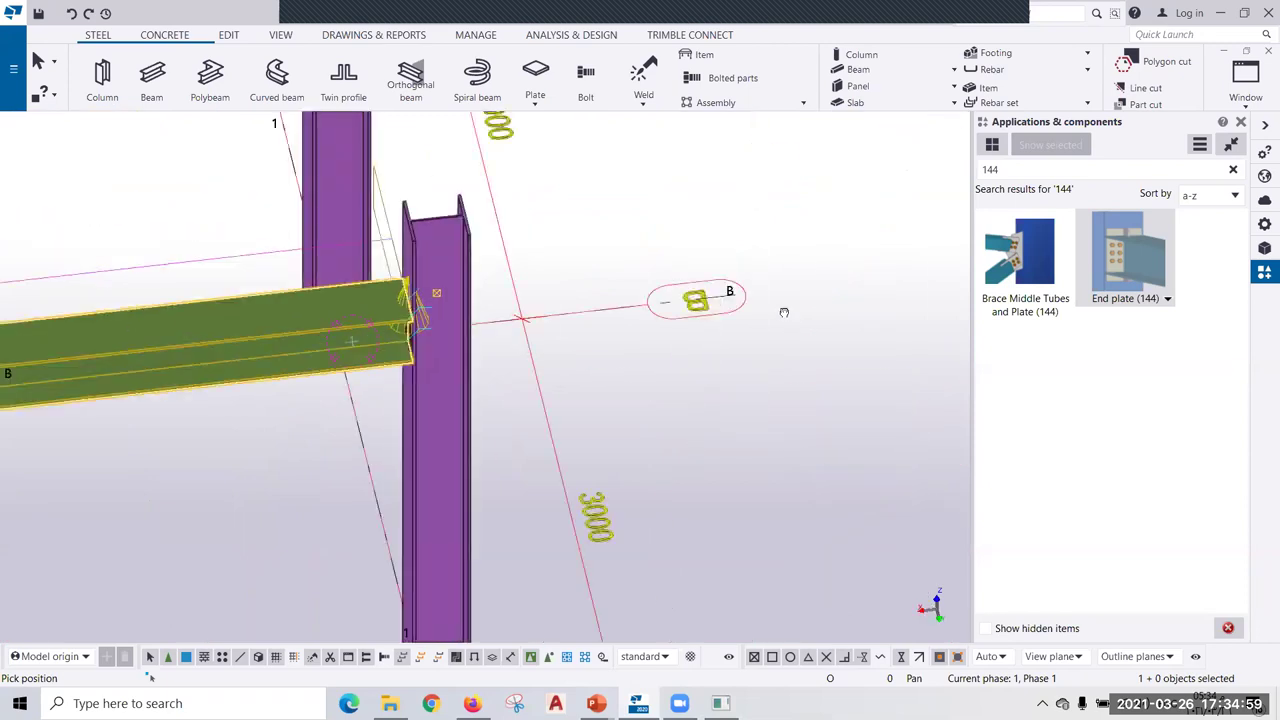
pyautogui.scroll(2, 390, 275)
pyautogui.scroll(2, 385, 272)
pyautogui.scroll(2, 380, 269)
pyautogui.moveTo(380, 269)
pyautogui.mouseDown(button='middle')
pyautogui.moveTo(470, 350)
pyautogui.moveTo(520, 326)
pyautogui.moveTo(475, 352)
pyautogui.moveTo(454, 348)
pyautogui.moveTo(540, 340)
pyautogui.mouseUp(button='middle')
pyautogui.scroll(-3, 404, 282)
pyautogui.scroll(3, 478, 356)
pyautogui.scroll(-3, 478, 356)
pyautogui.scroll(3, 517, 320)
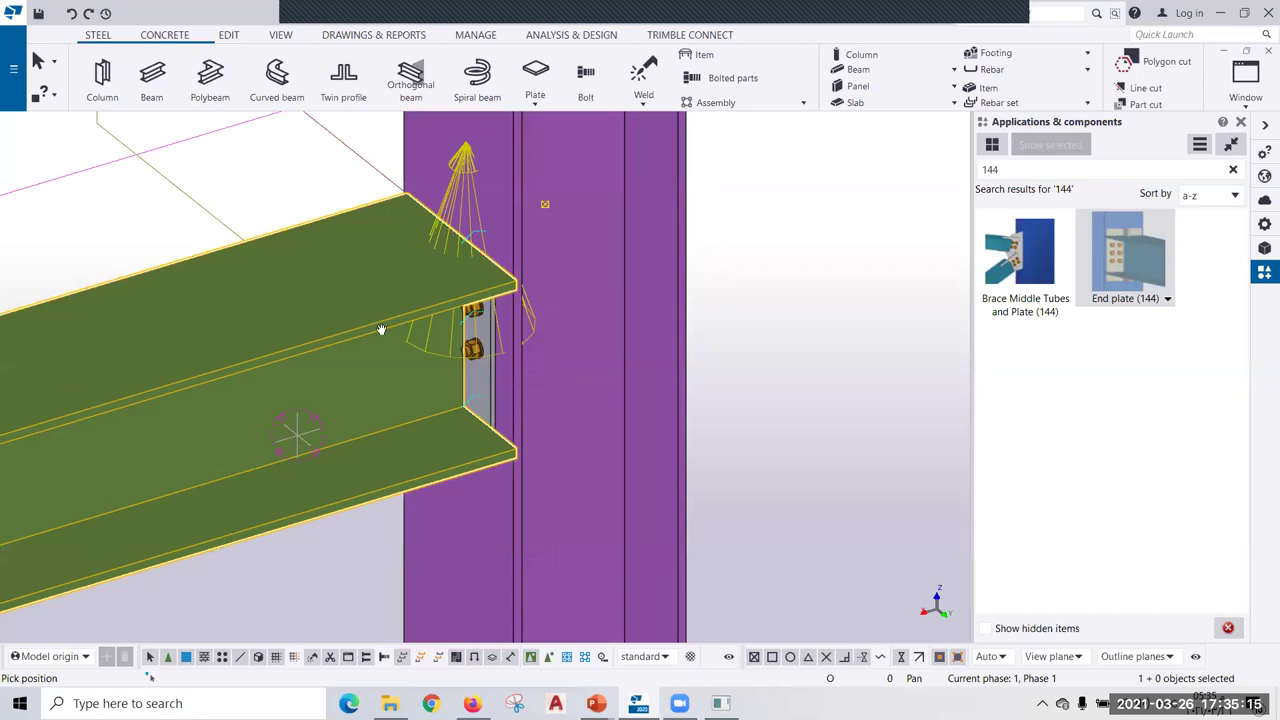
pyautogui.rightClick(735, 251)
pyautogui.click(775, 259)
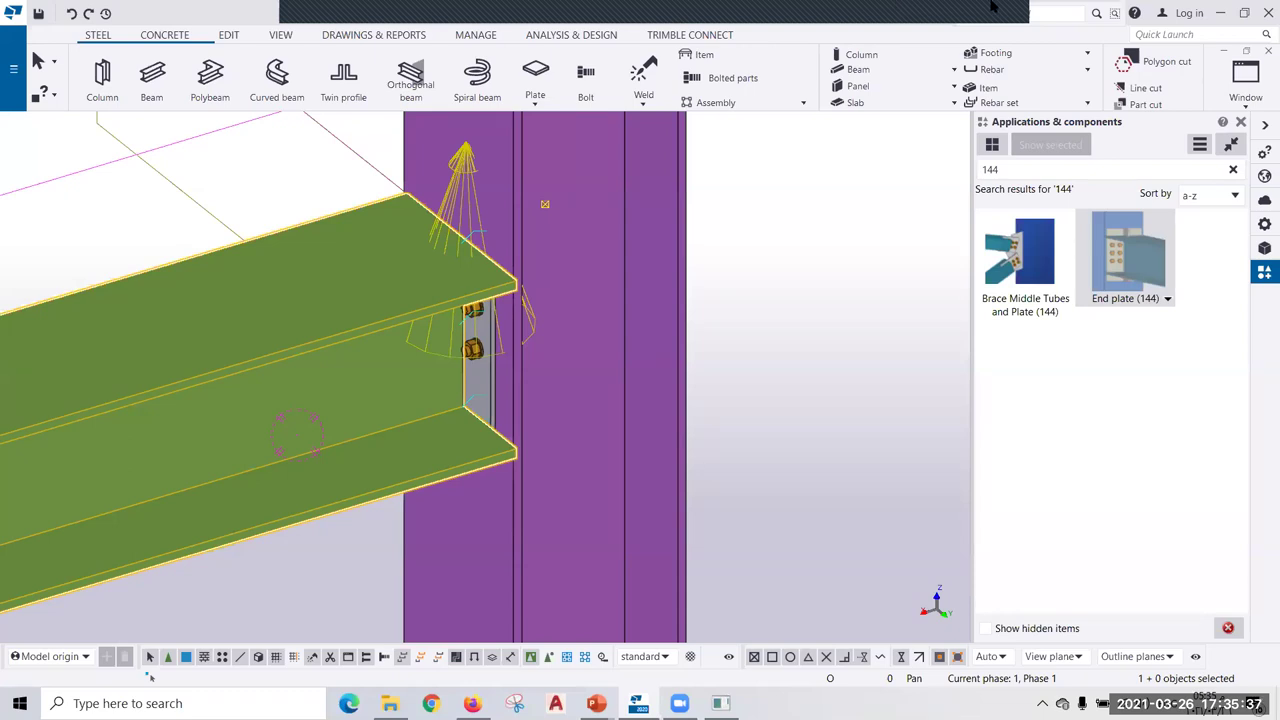
# Close the components panel and zoom out, then back in on the new connection.
pyautogui.click(1241, 122)
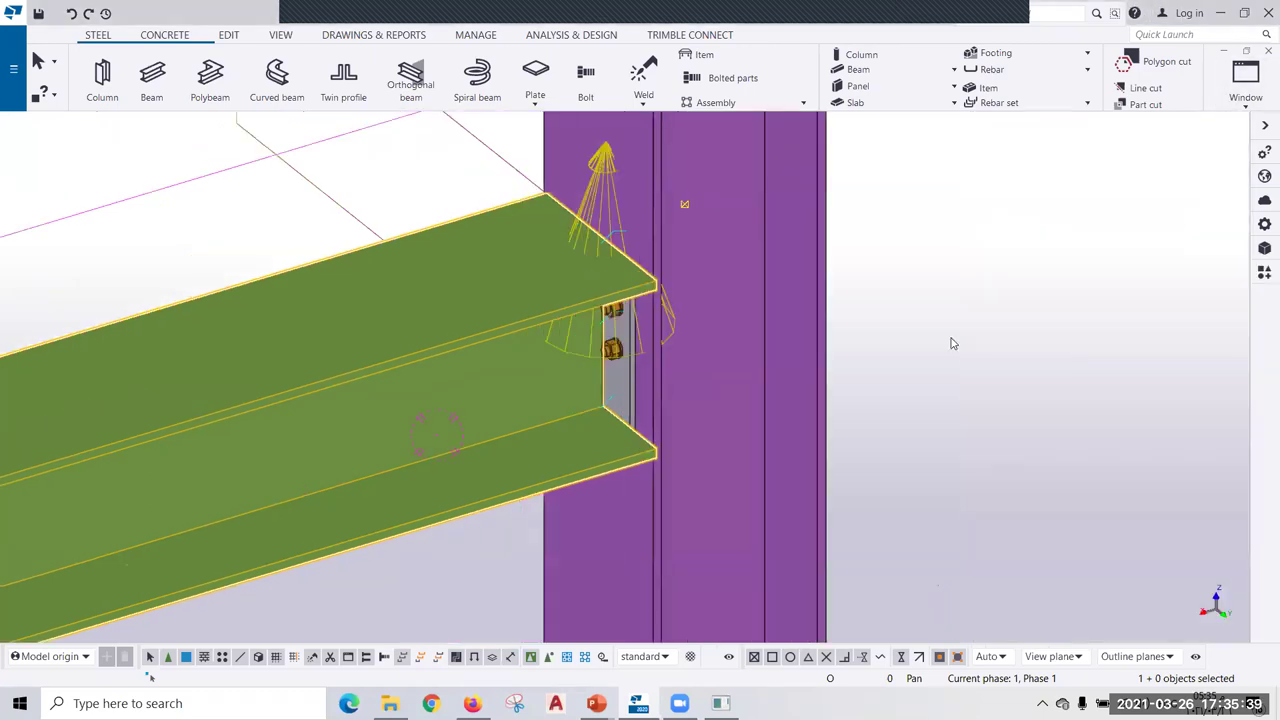
pyautogui.scroll(-2, 952, 343)
pyautogui.scroll(-2, 849, 396)
pyautogui.scroll(-2, 912, 435)
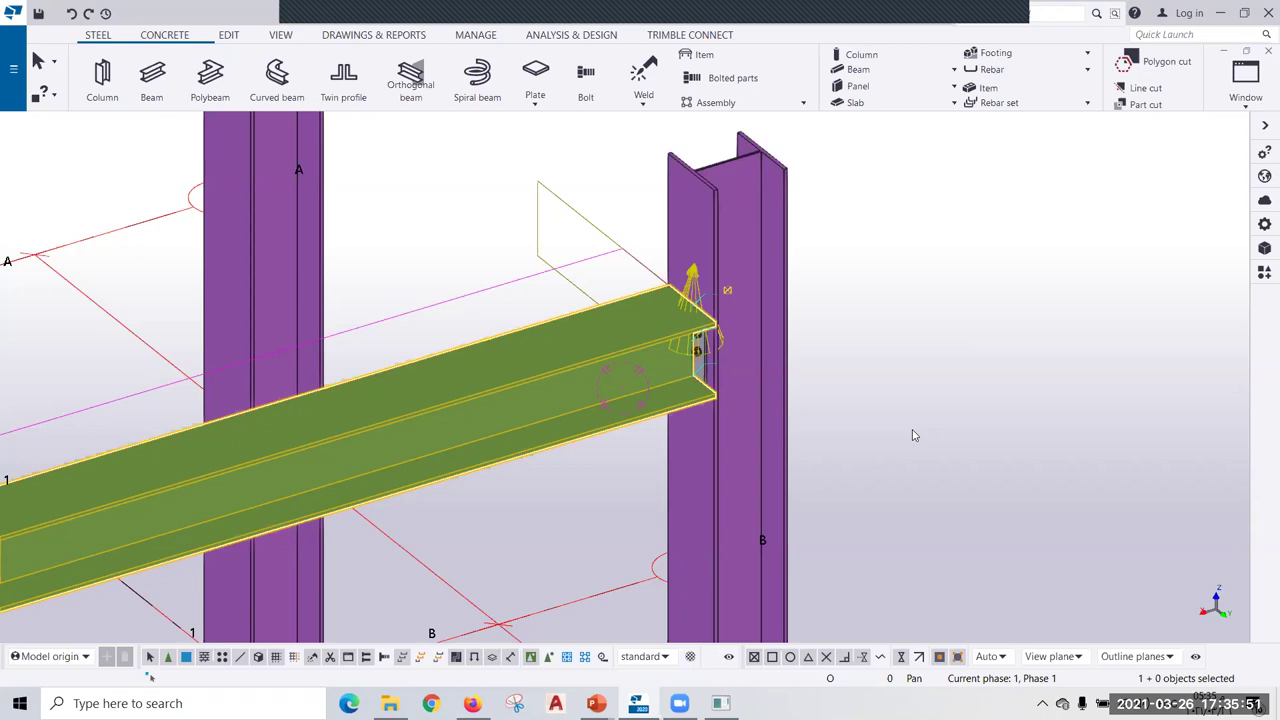
pyautogui.scroll(4, 851, 391)
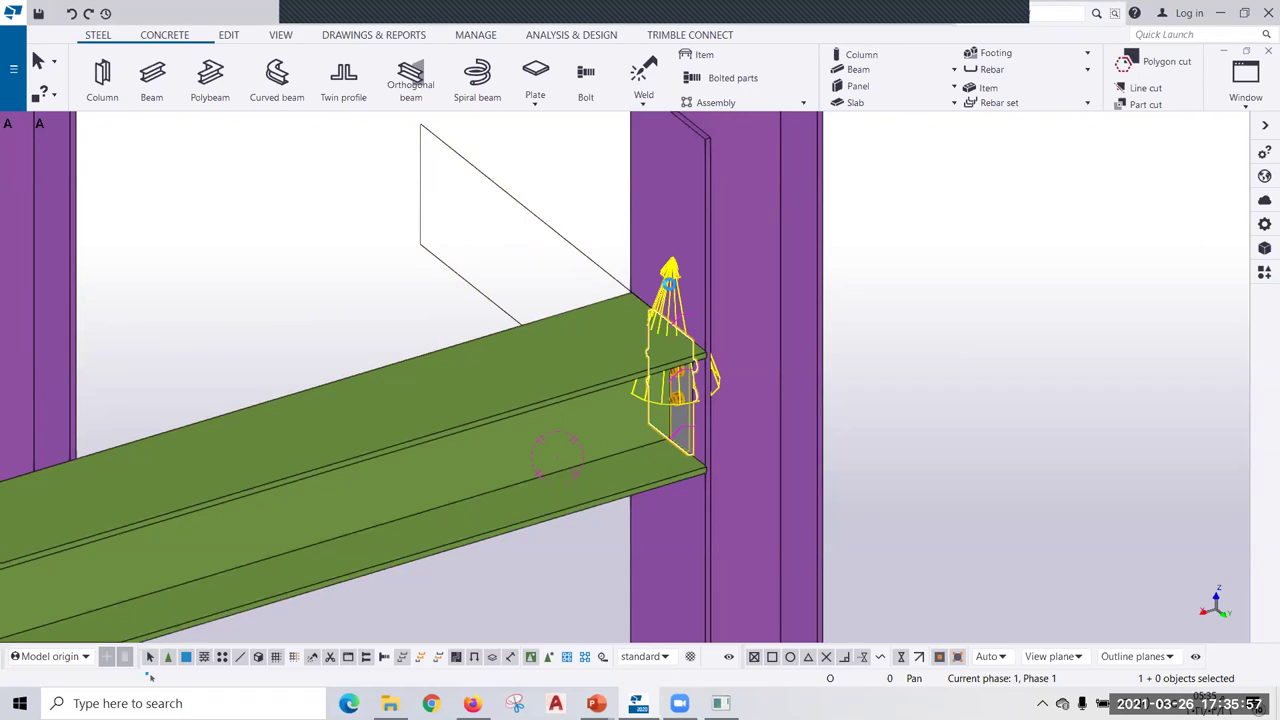
# Open the End plate (144) properties and view its Stiffeners, then Bolts settings.
pyautogui.doubleClick(670, 284)
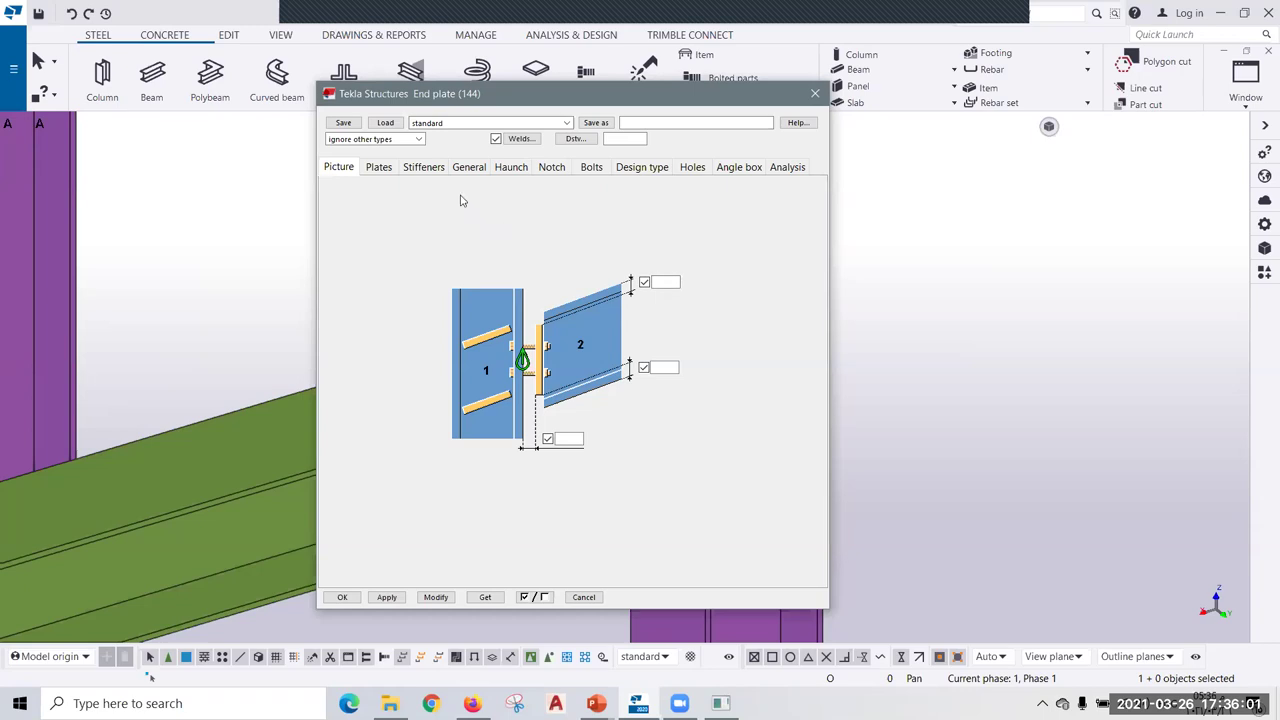
pyautogui.click(424, 168)
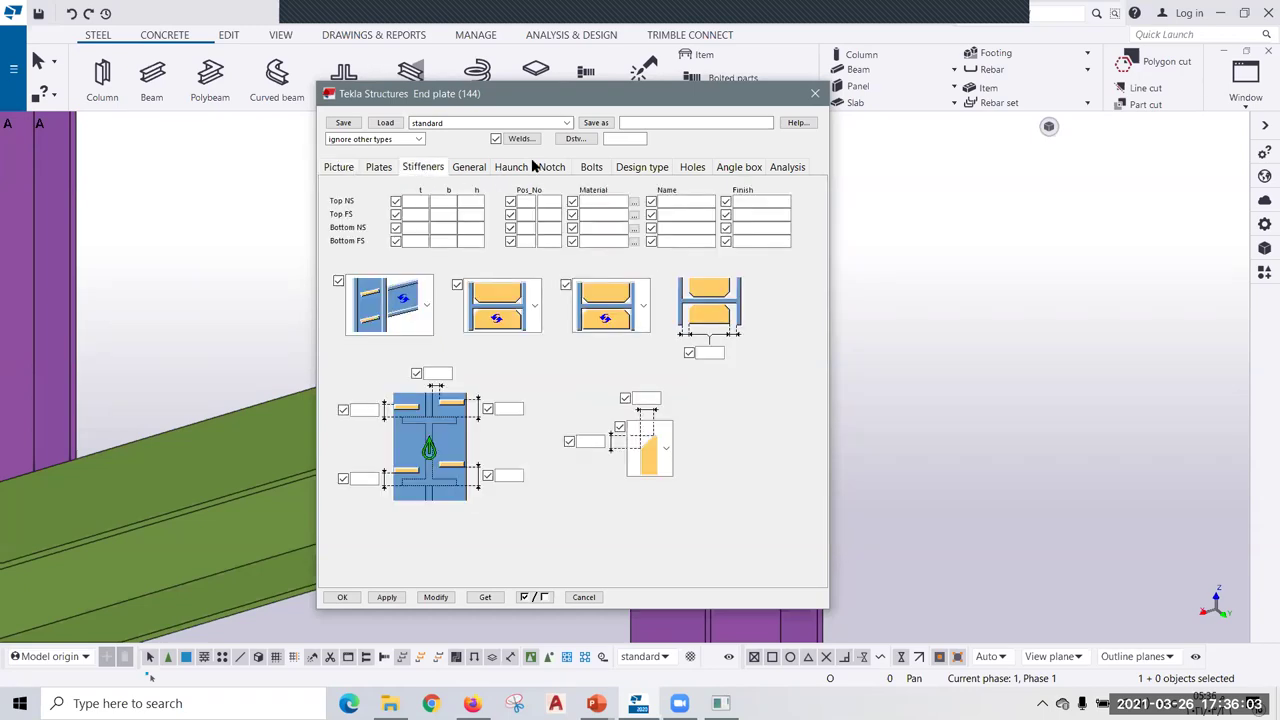
pyautogui.click(592, 168)
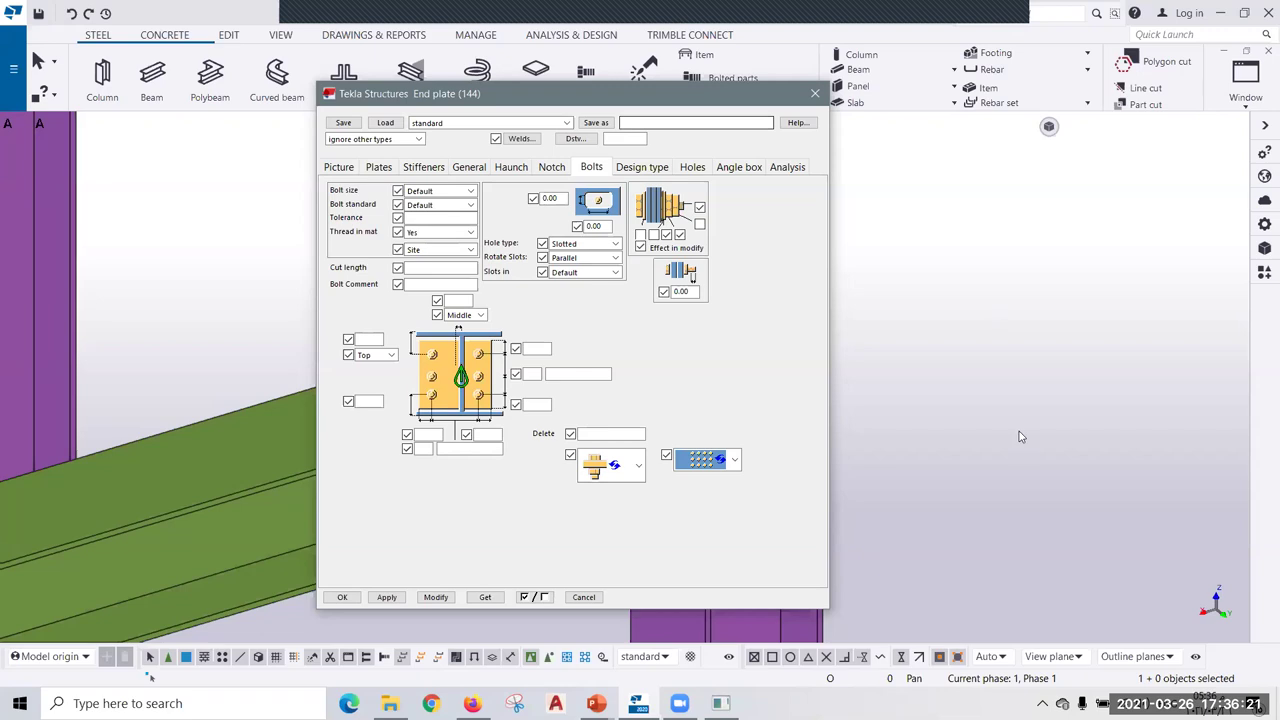
# Close the End plate (144) properties dialog.
pyautogui.press('Escape')
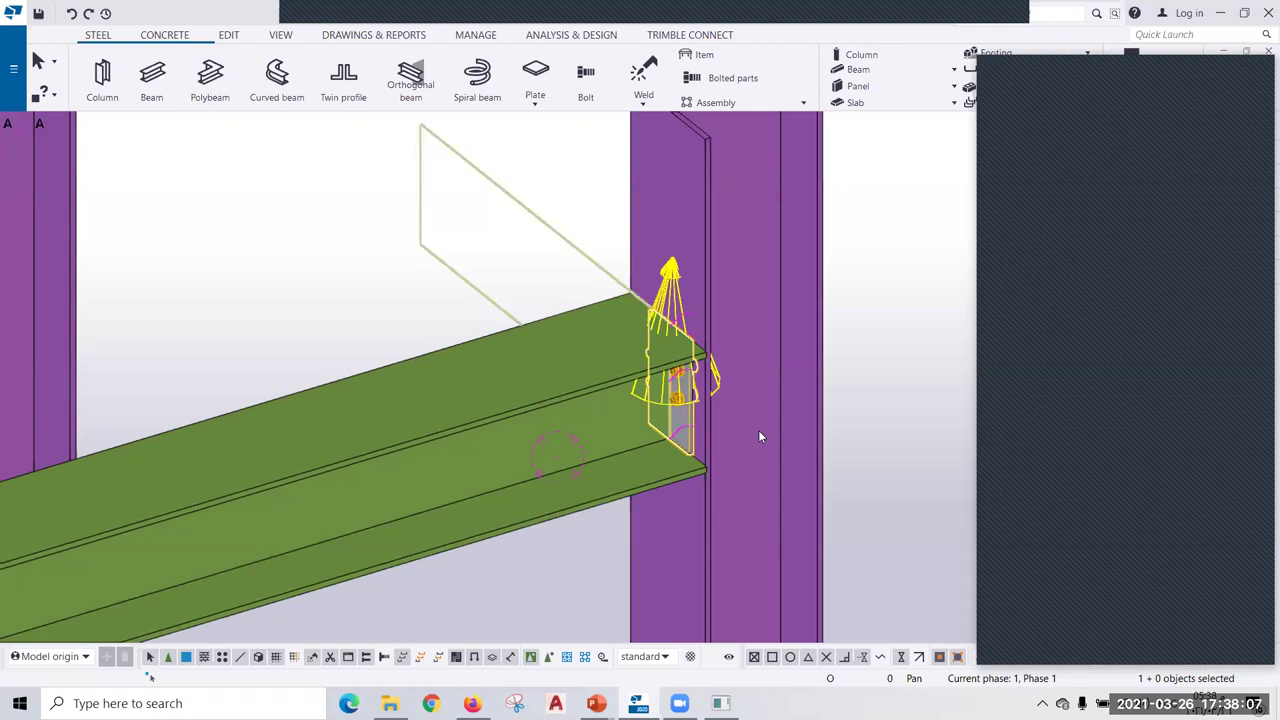
# Zoom to a column base and show the Pad and Strip footing options under CONCRETE.
pyautogui.scroll(3, 634, 480)
pyautogui.moveTo(634, 480)
pyautogui.mouseDown(button='middle')
pyautogui.moveTo(571, 155)
pyautogui.moveTo(589, 409)
pyautogui.mouseUp(button='middle')
pyautogui.scroll(3, 589, 409)
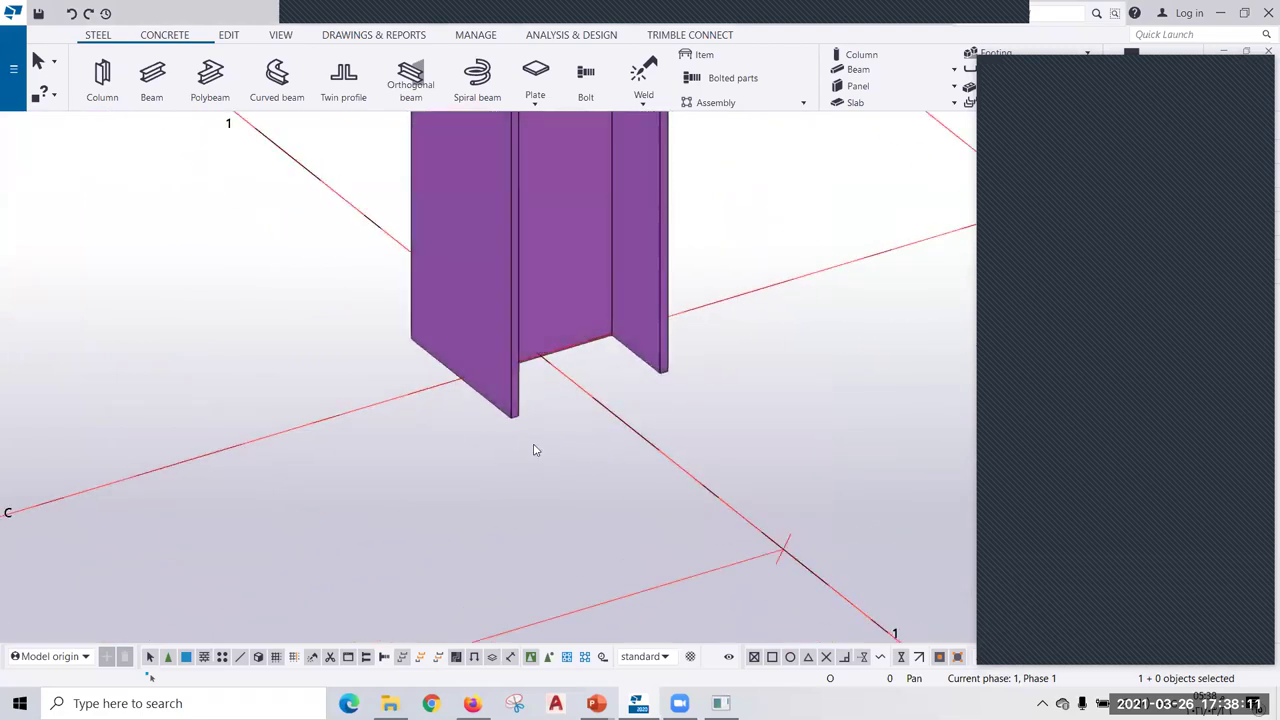
pyautogui.click(160, 37)
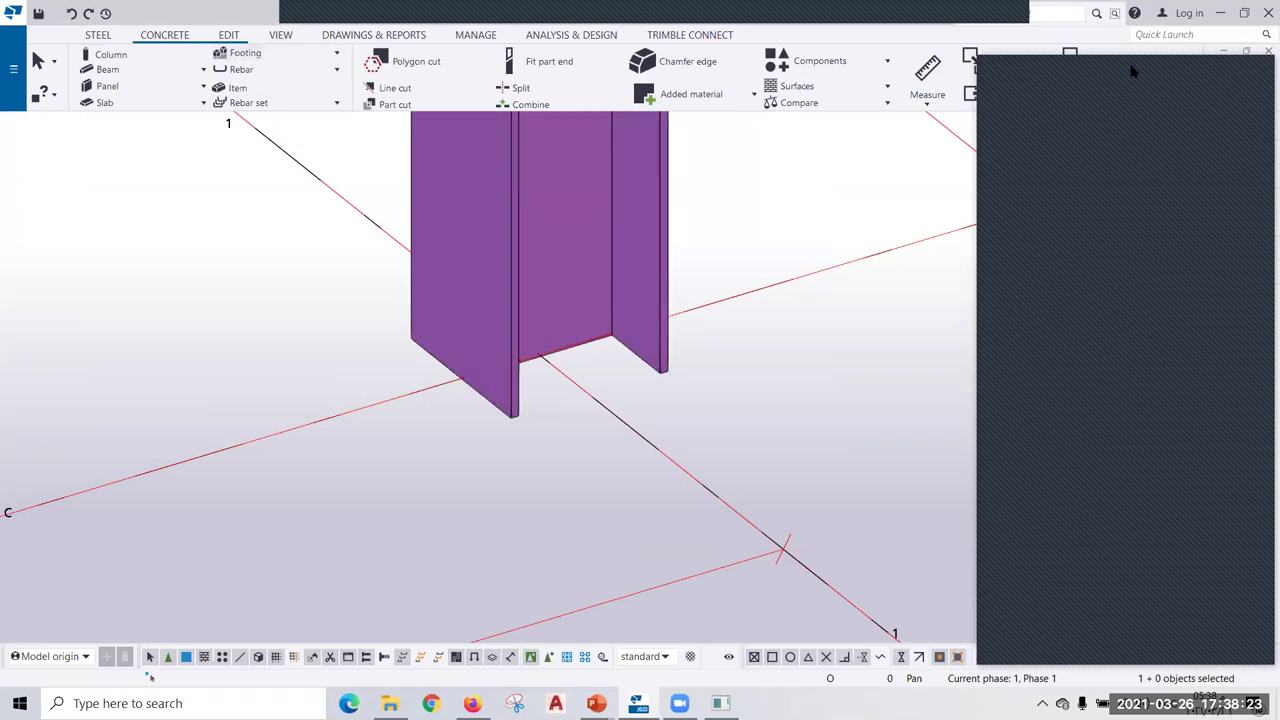
pyautogui.click(246, 54)
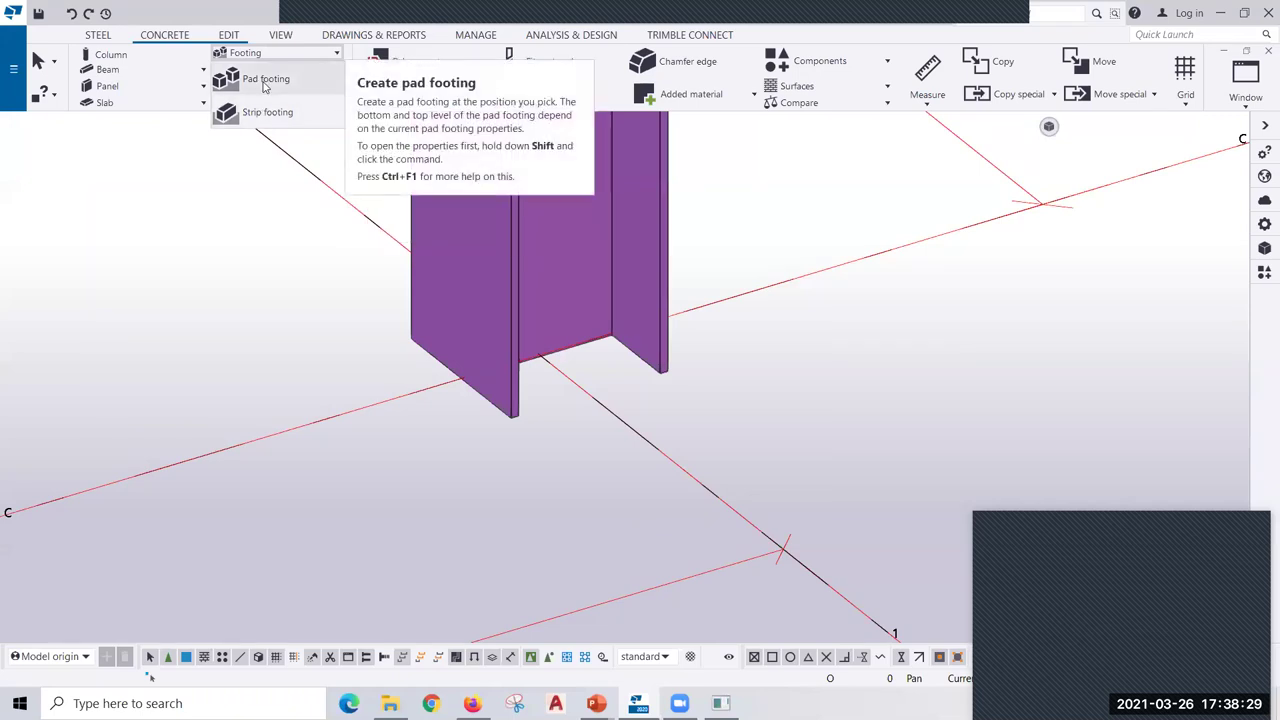
# Place a concrete pad footing under the column at the grid intersection, then bring up Analysis & Design.
pyautogui.click(264, 84)
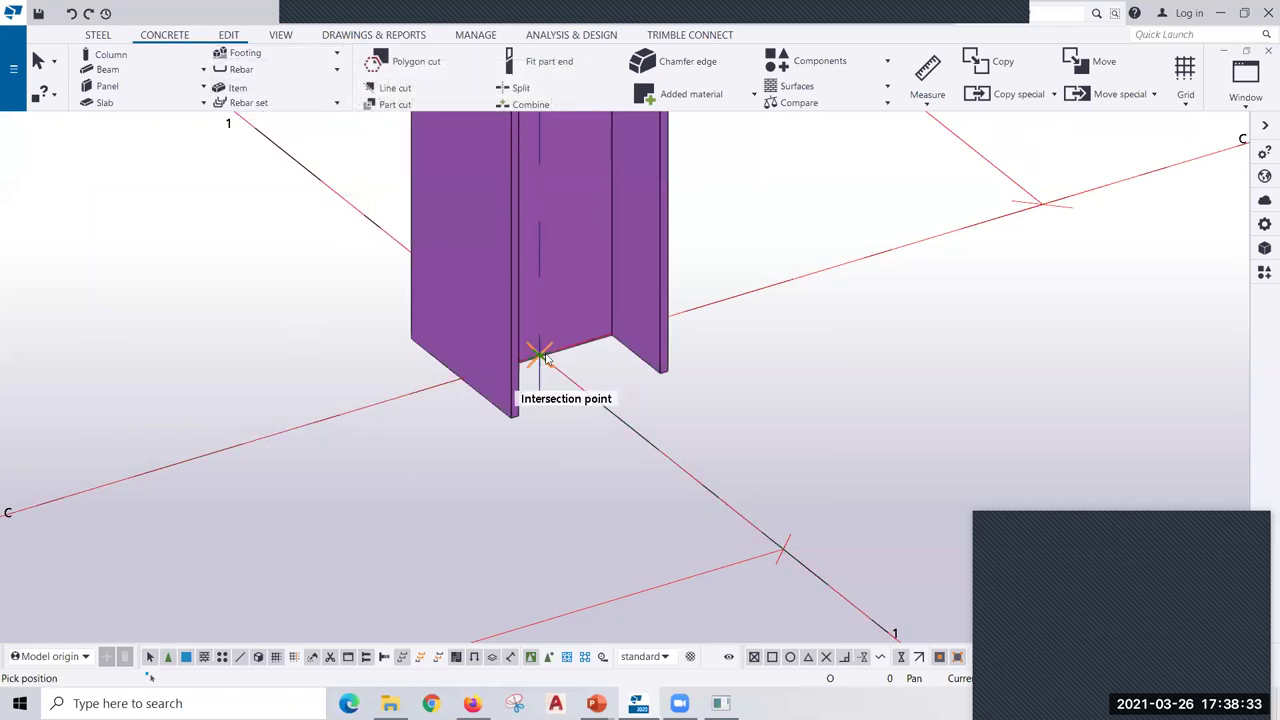
pyautogui.click(540, 352)
pyautogui.scroll(-2, 651, 289)
pyautogui.scroll(-2, 632, 406)
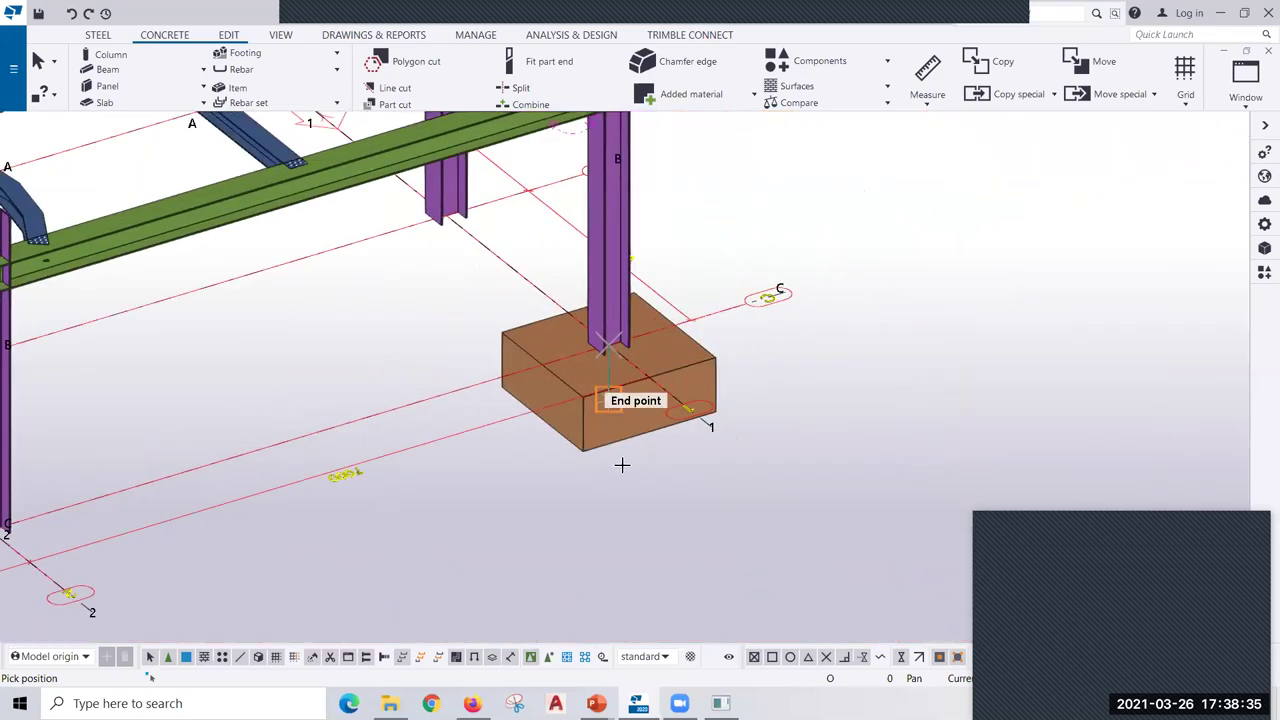
pyautogui.scroll(-2, 620, 463)
pyautogui.scroll(-1, 600, 460)
pyautogui.rightClick(700, 242)
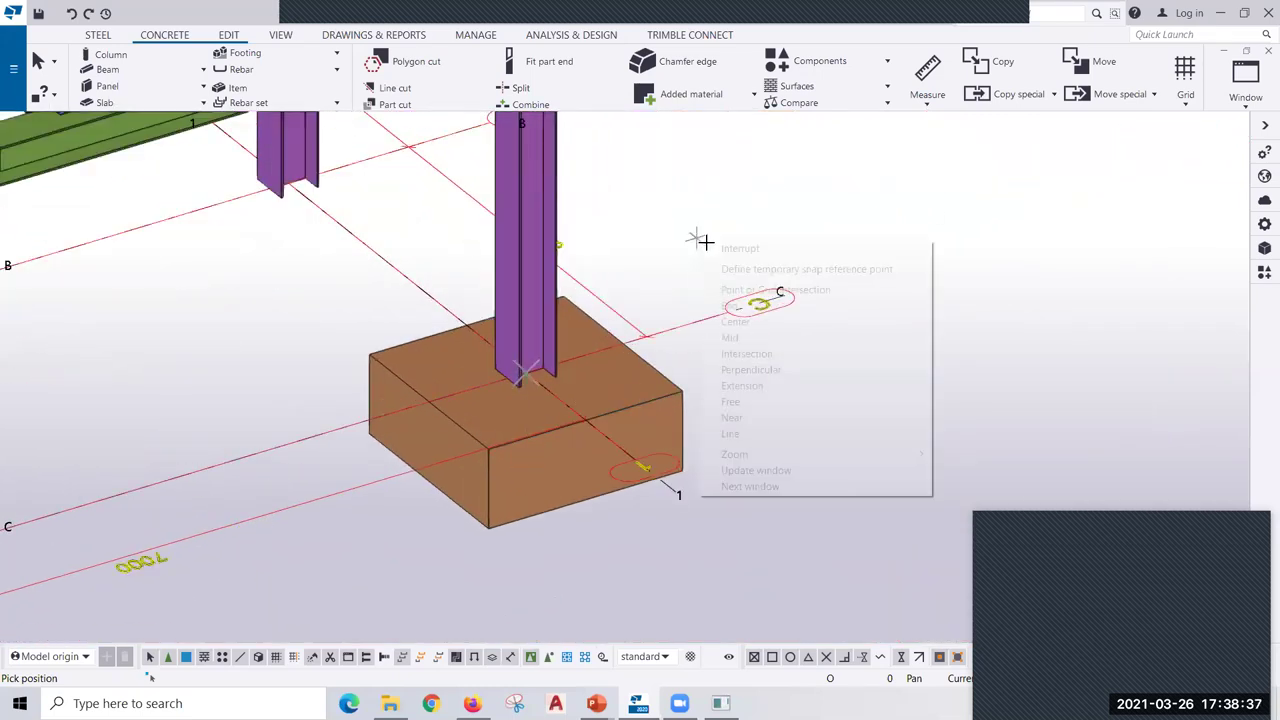
pyautogui.click(720, 248)
pyautogui.scroll(3, 506, 404)
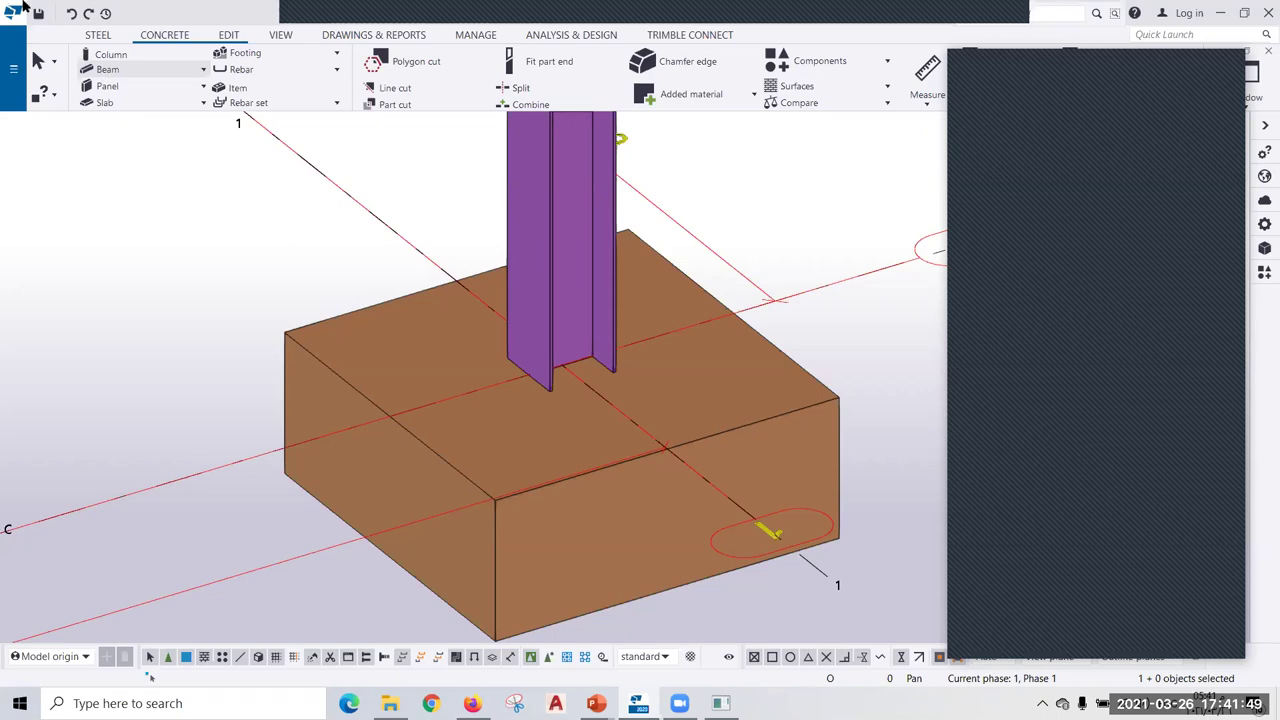
pyautogui.click(575, 38)
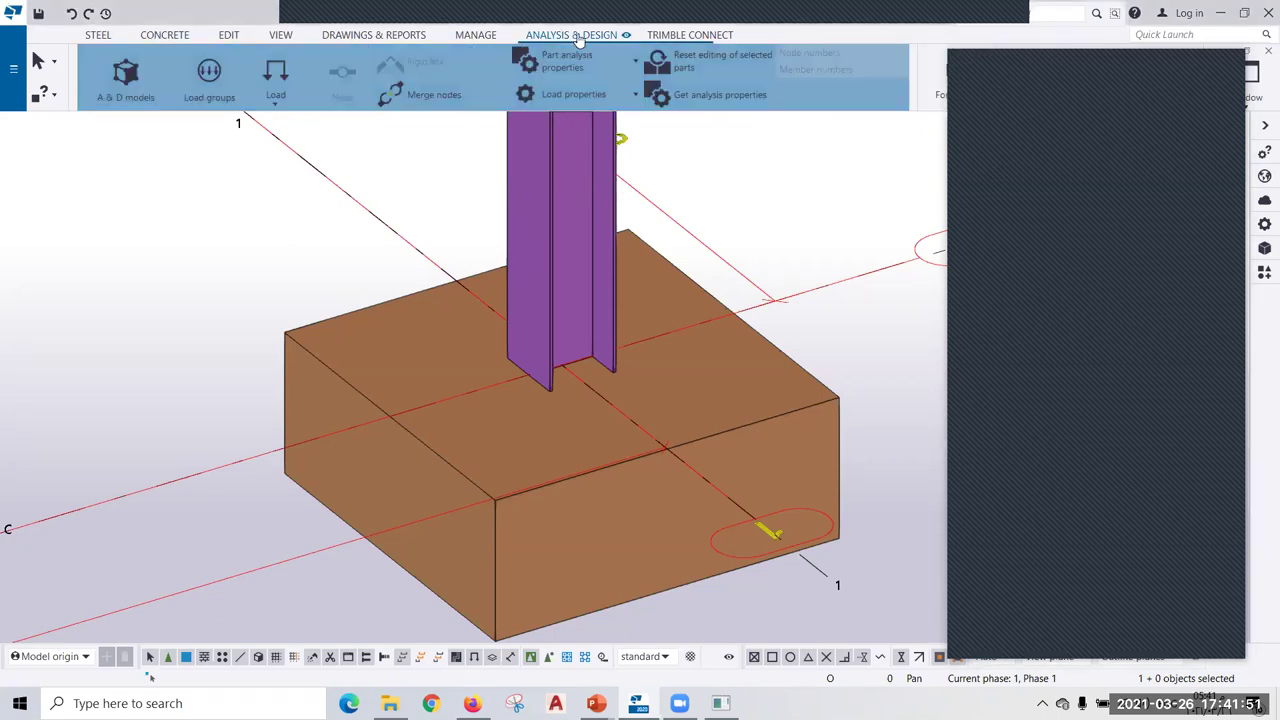